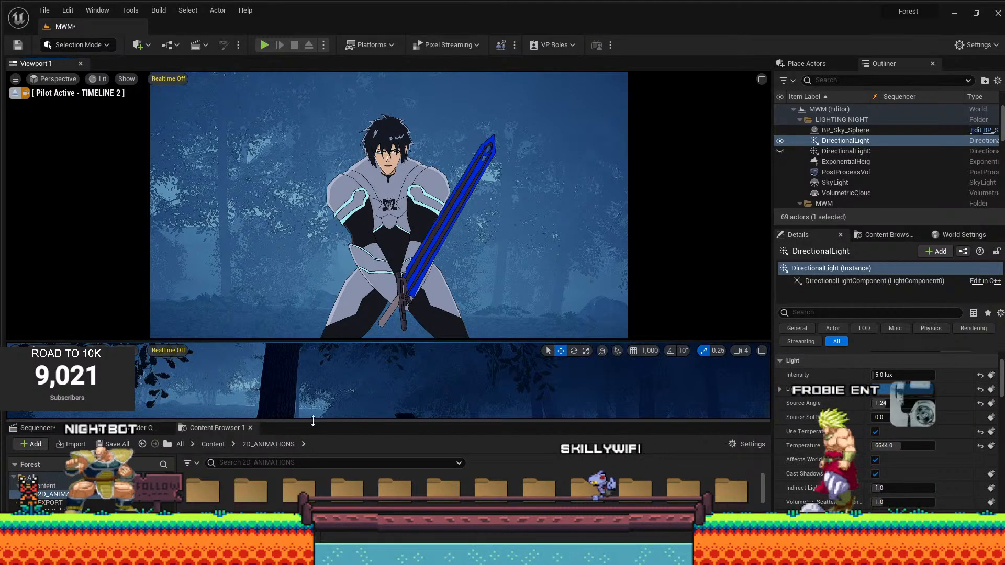
# Preview the piloted camera view maximized, restore the two-viewport layout, and give the free perspective viewport more height.
pyautogui.click(761, 80)
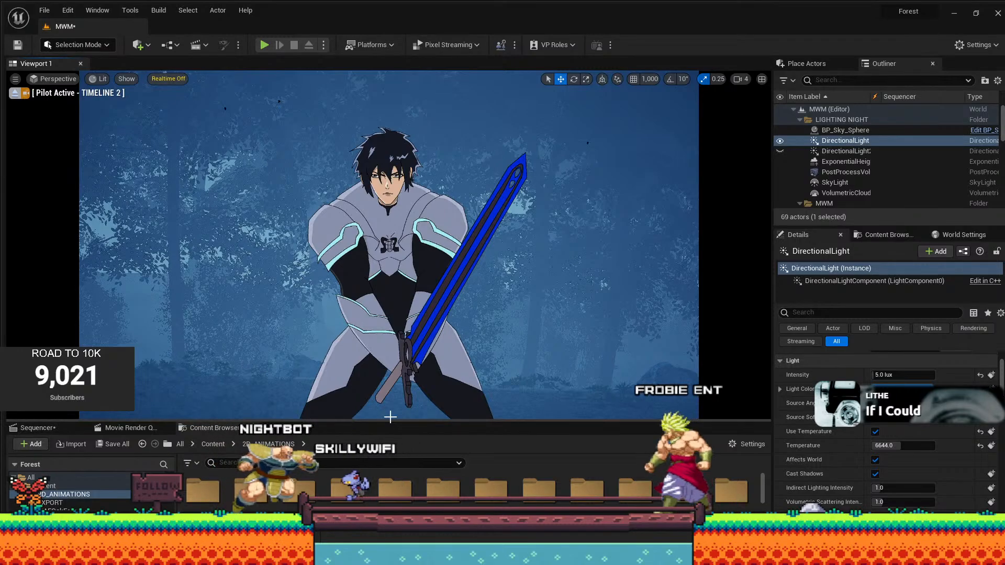
pyautogui.click(761, 79)
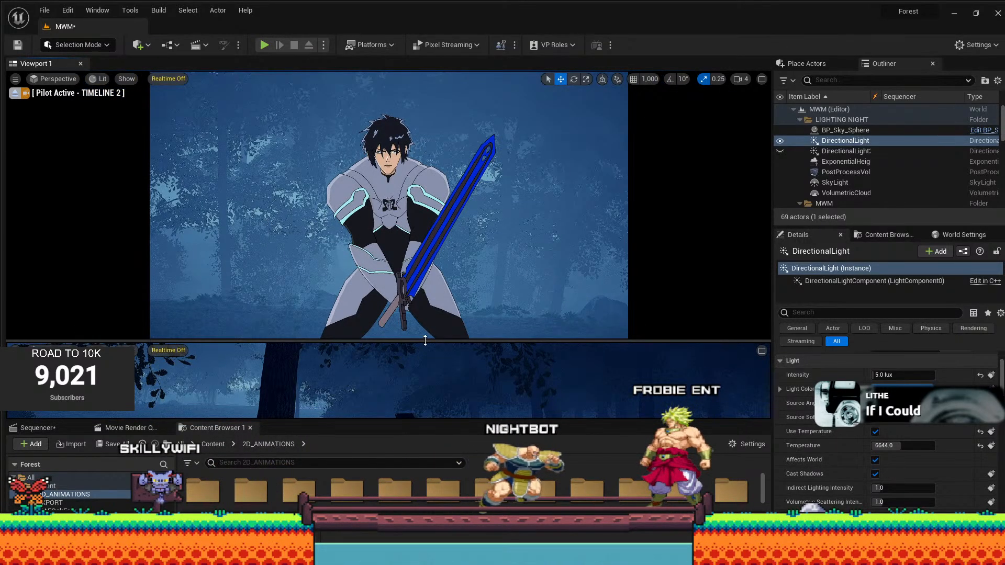
pyautogui.moveTo(424, 341); pyautogui.dragTo(463, 227)
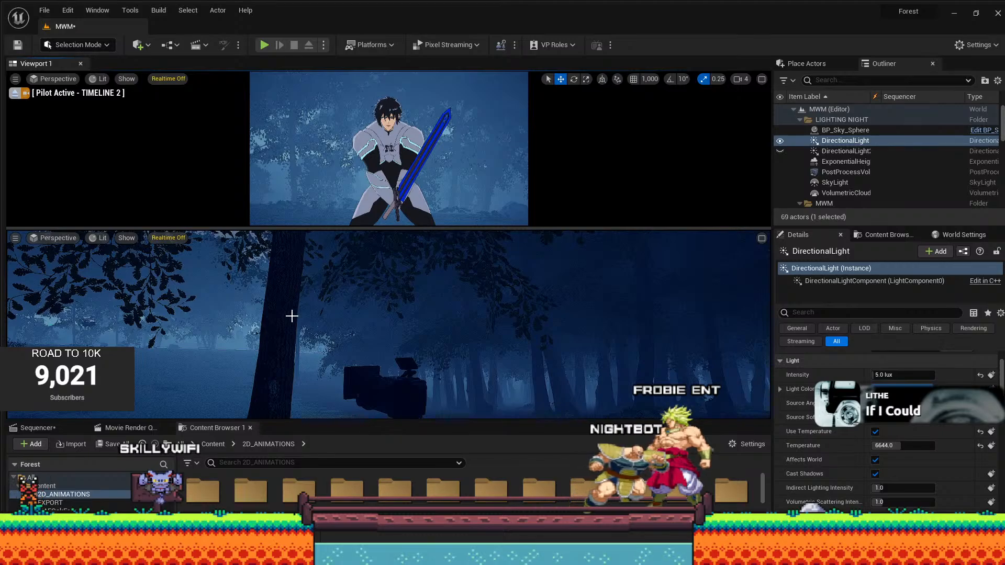
# Select the TIMELINE 2 camera in the free perspective viewport and move it along its X axis across the forest.
pyautogui.moveTo(292, 316); pyautogui.dragTo(335, 345, button='right')
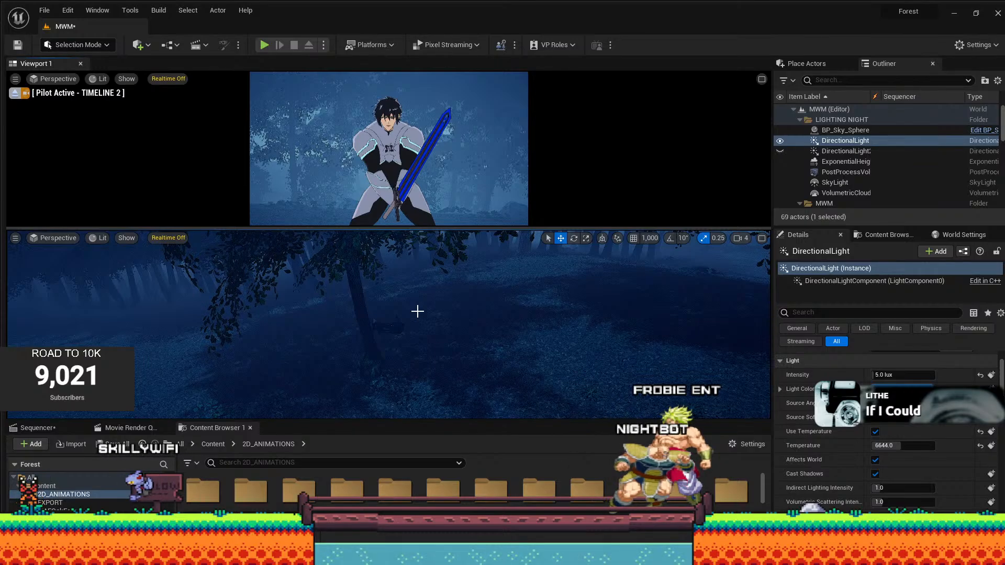
pyautogui.click(388, 325)
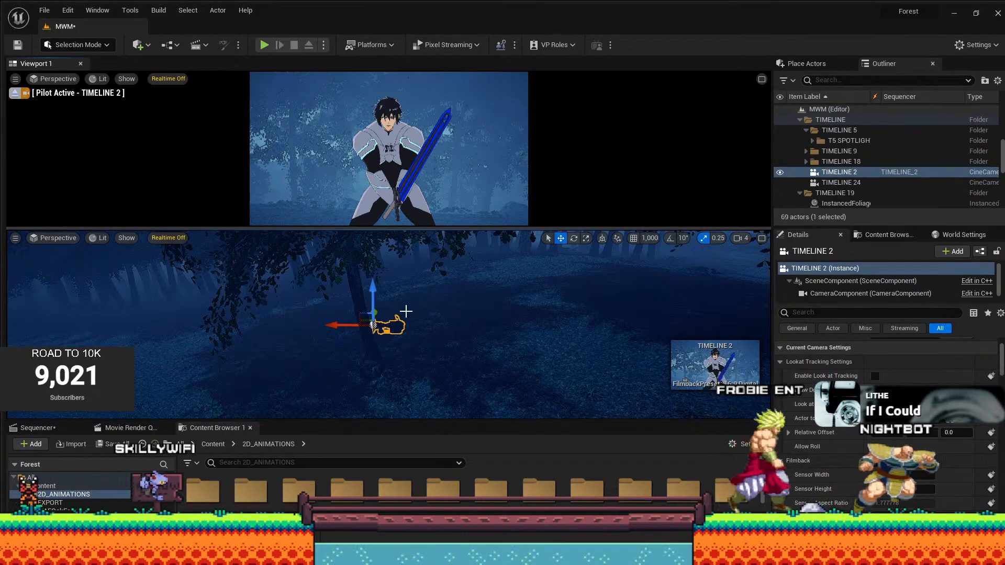
pyautogui.moveTo(464, 303)
pyautogui.keyDown('alt'); pyautogui.mouseDown()
pyautogui.moveTo(335, 298)
pyautogui.moveTo(314, 330)
pyautogui.moveTo(304, 283)
pyautogui.moveTo(463, 304)
pyautogui.mouseUp(); pyautogui.keyUp('alt')
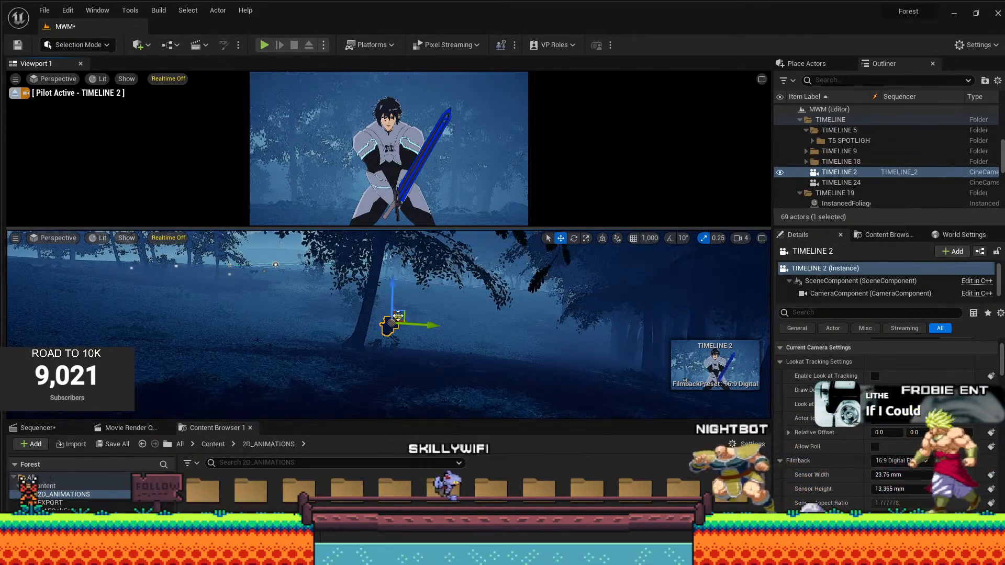
pyautogui.keyDown('alt'); pyautogui.moveTo(348, 314); pyautogui.dragTo(495, 317); pyautogui.keyUp('alt')
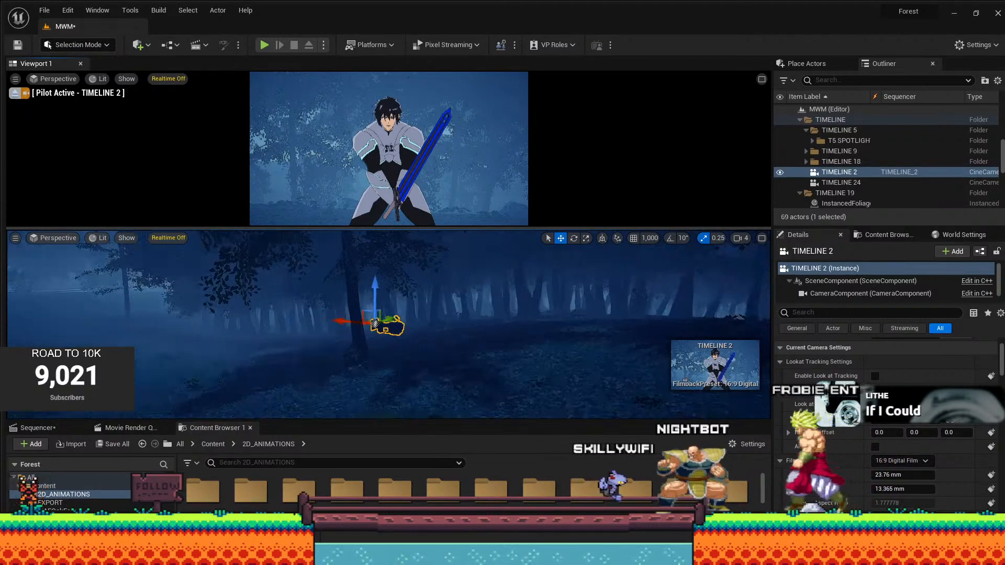
pyautogui.moveTo(336, 321); pyautogui.dragTo(512, 341)
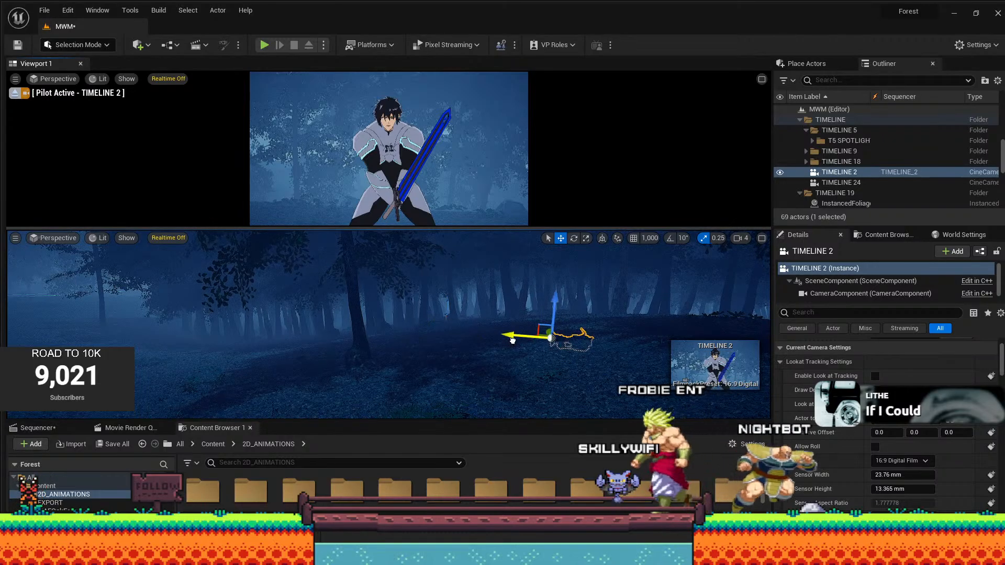
# Check the piloted TIMELINE 2 shot maximized, restore the layout, and enlarge the viewport area to view the camera up close.
pyautogui.click(761, 80)
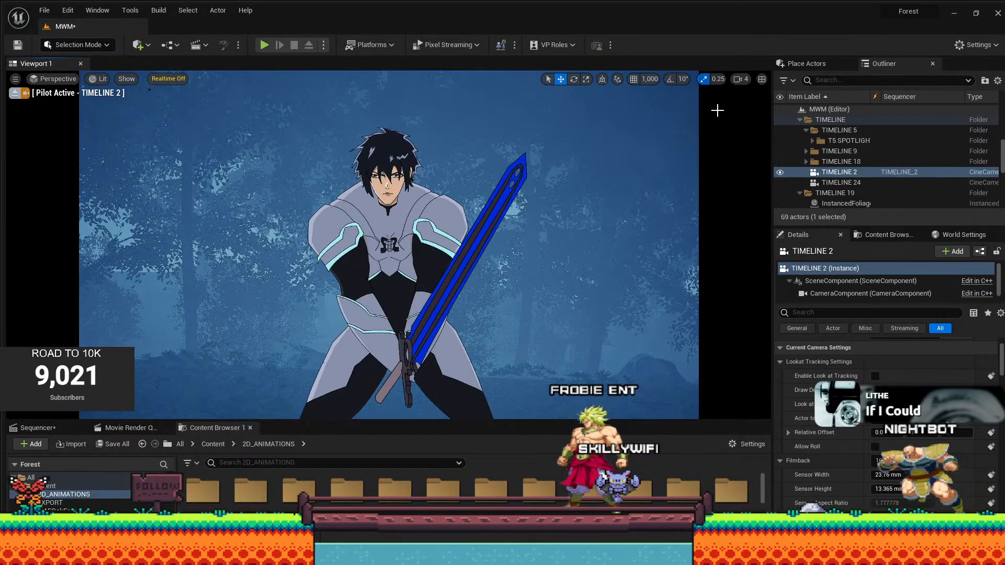
pyautogui.click(761, 80)
pyautogui.moveTo(304, 420); pyautogui.dragTo(302, 477)
pyautogui.moveTo(709, 332); pyautogui.dragTo(570, 332, button='right')
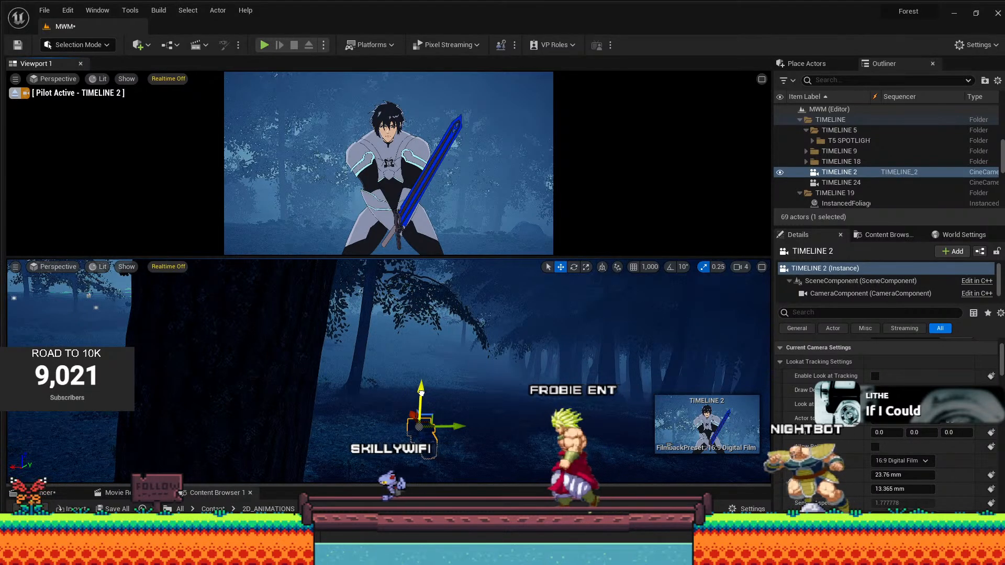
# Try raising and rotating the TIMELINE 2 camera, and undo the rotation.
pyautogui.moveTo(421, 387); pyautogui.dragTo(414, 365)
pyautogui.press('e')
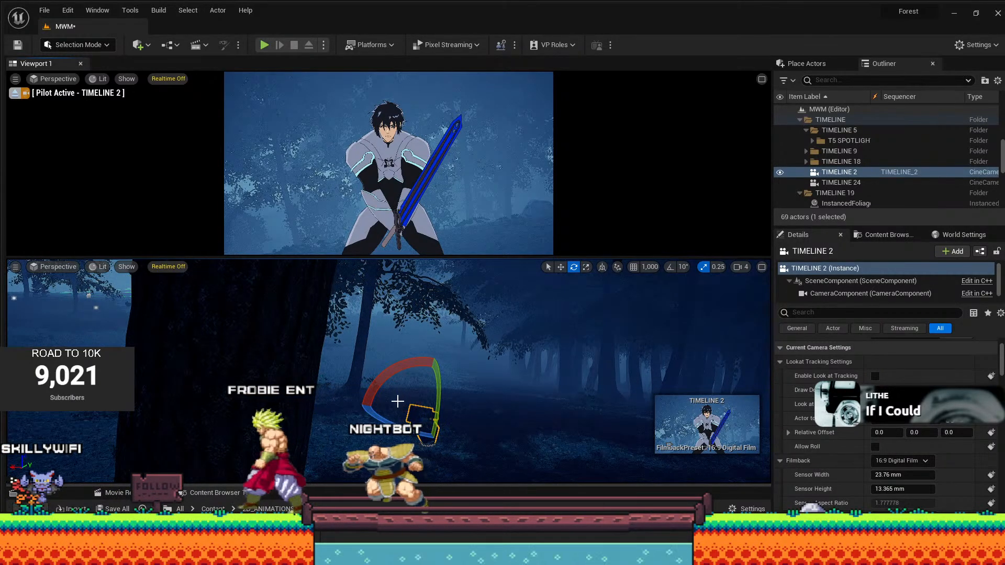
pyautogui.hotkey('ctrl', 'z')
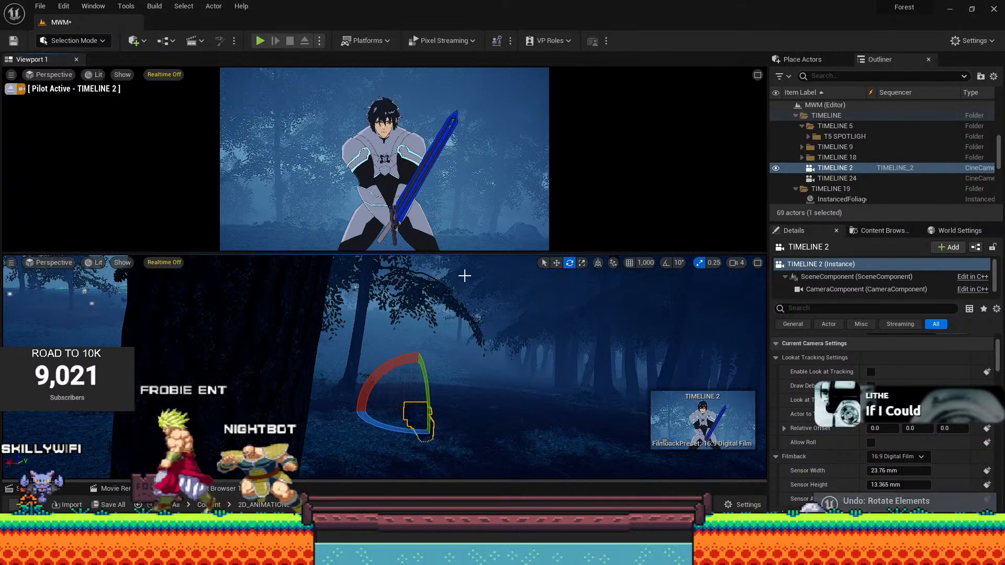
# Enlarge the piloted camera viewport and look at the camera's placement in the forest from another angle.
pyautogui.moveTo(466, 253); pyautogui.dragTo(472, 354)
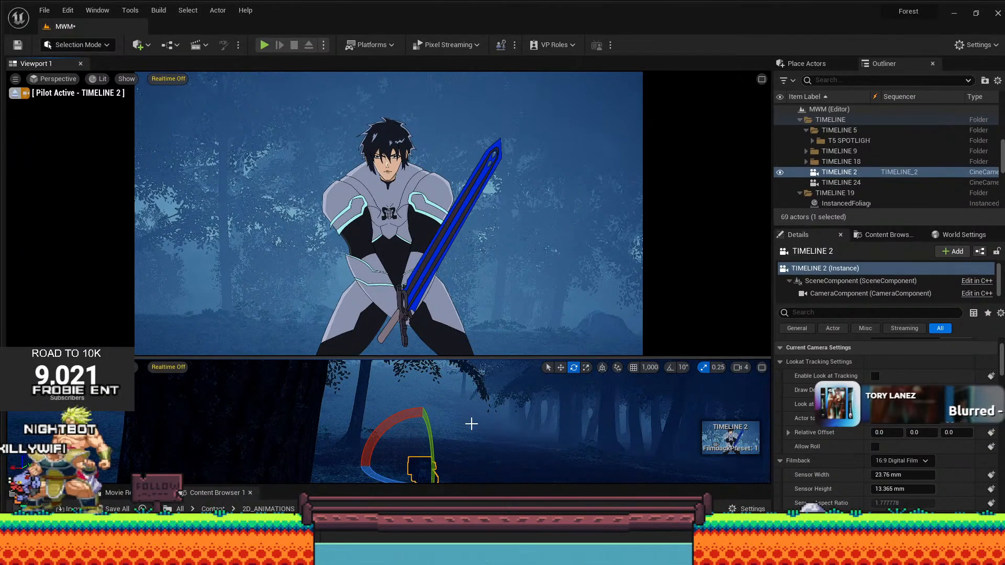
pyautogui.scroll(-3, 474, 412)
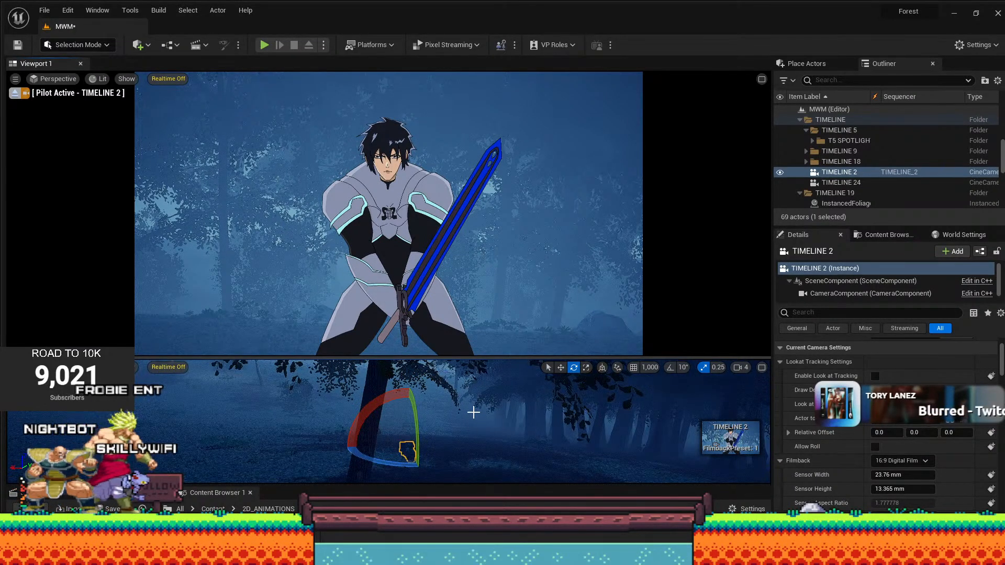
pyautogui.moveTo(473, 412)
pyautogui.mouseDown(button='right')
pyautogui.moveTo(444, 412)
pyautogui.moveTo(471, 411)
pyautogui.mouseUp(button='right')
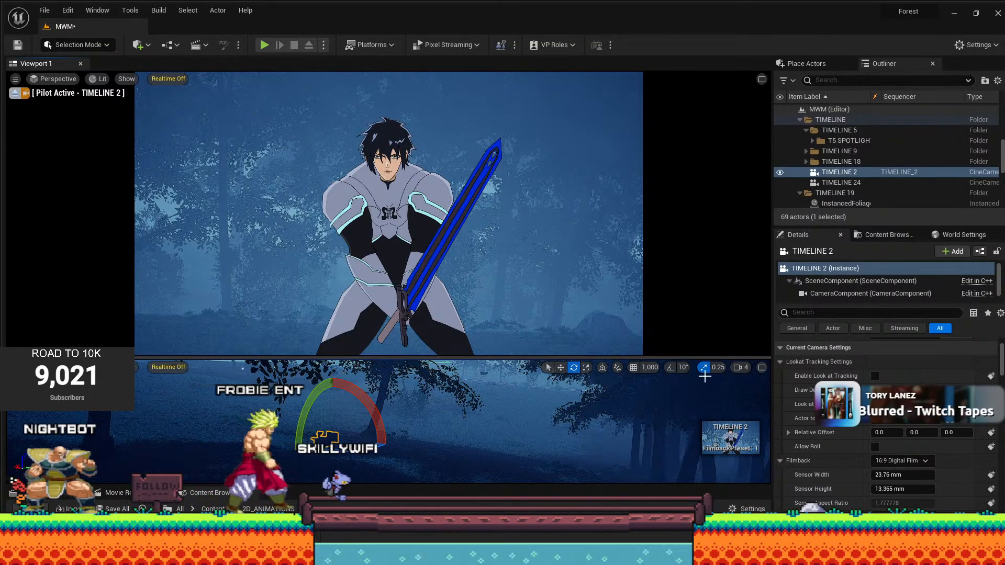
# Filter the TIMELINE 2 camera's properties by "post PROCESS M" and lower the post process material's weight to hide the character overlay.
pyautogui.click(881, 316)
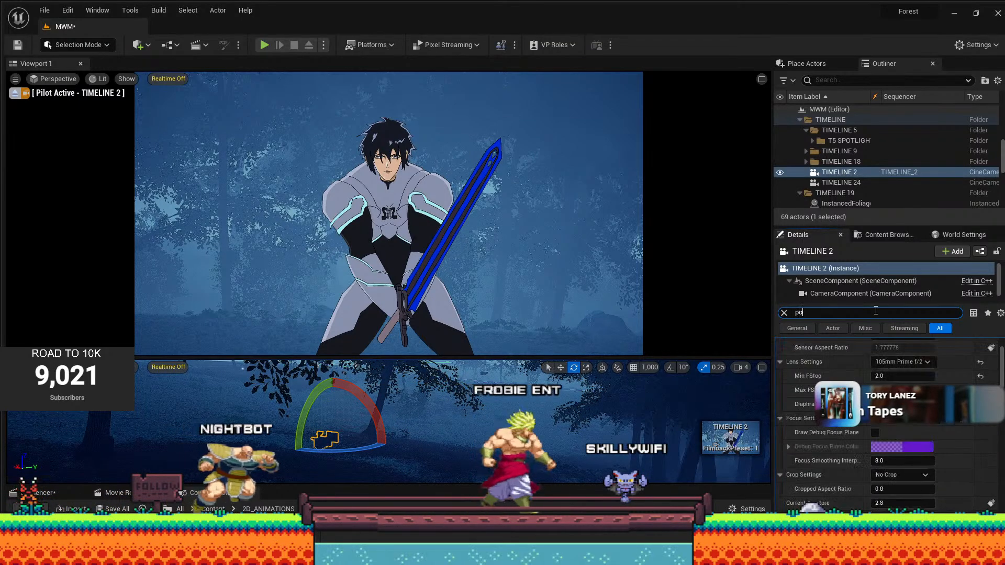
pyautogui.write('post P')
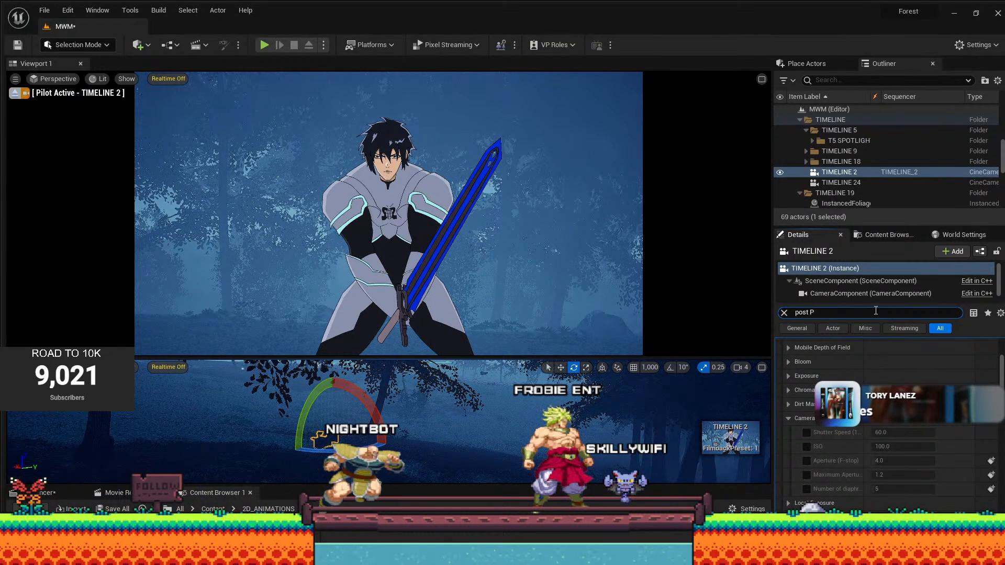
pyautogui.write('ROC')
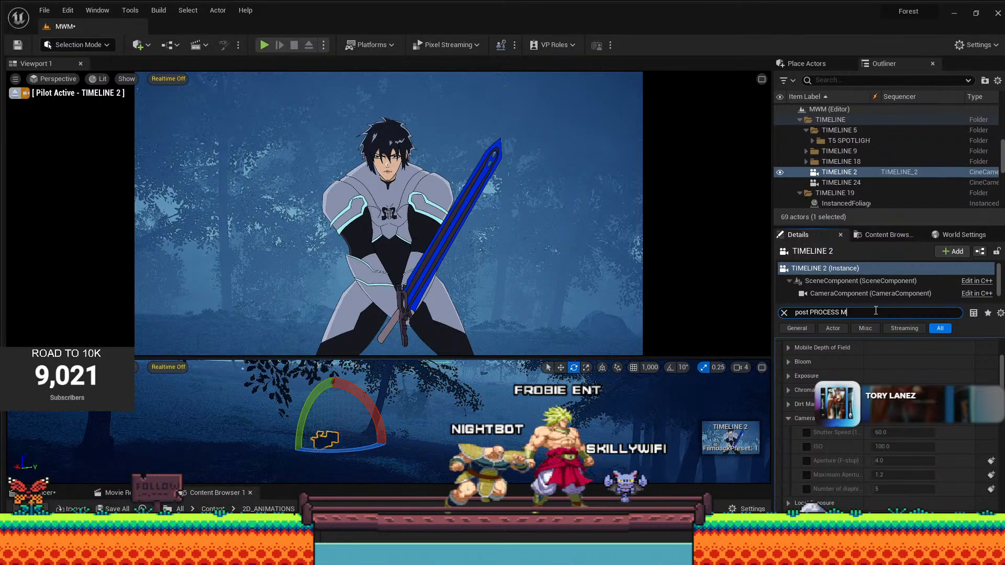
pyautogui.write('ESS M')
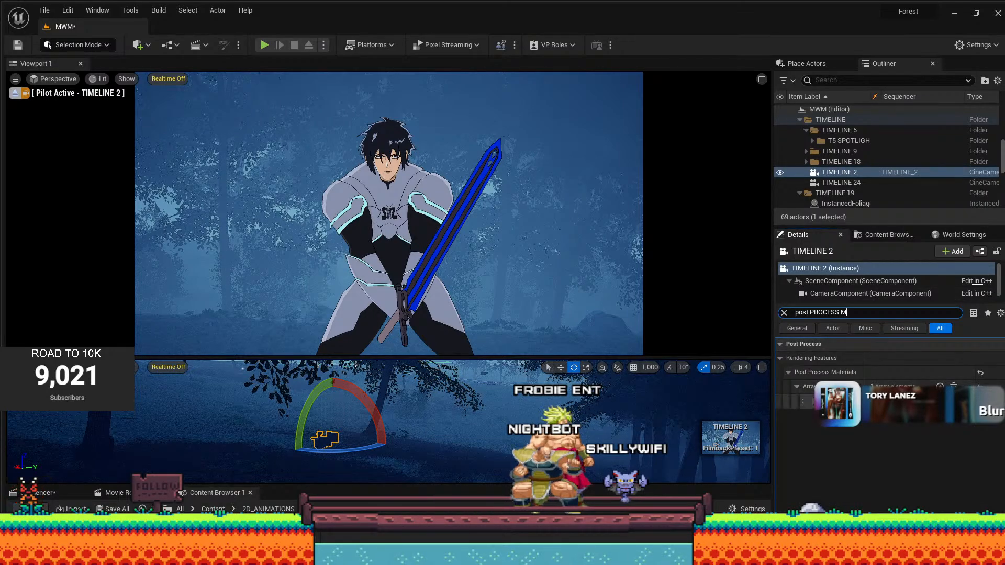
pyautogui.moveTo(842, 402); pyautogui.dragTo(811, 401)
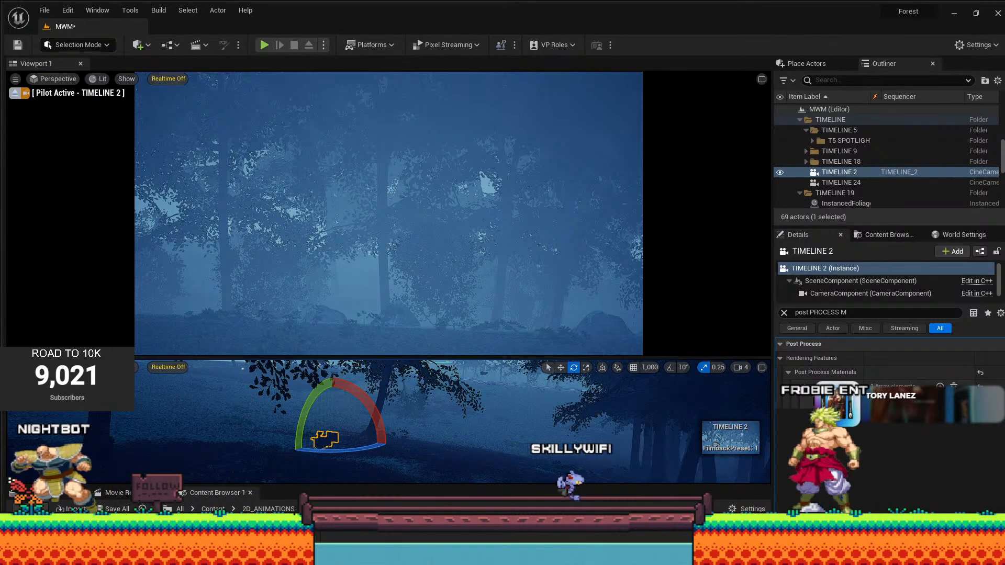
# Examine the OVERLAY_17 material graph's Texture Sample, Lerp, opacity and mask nodes, and return to the MWM level editor.
pyautogui.hotkey('alt', 'Tab')
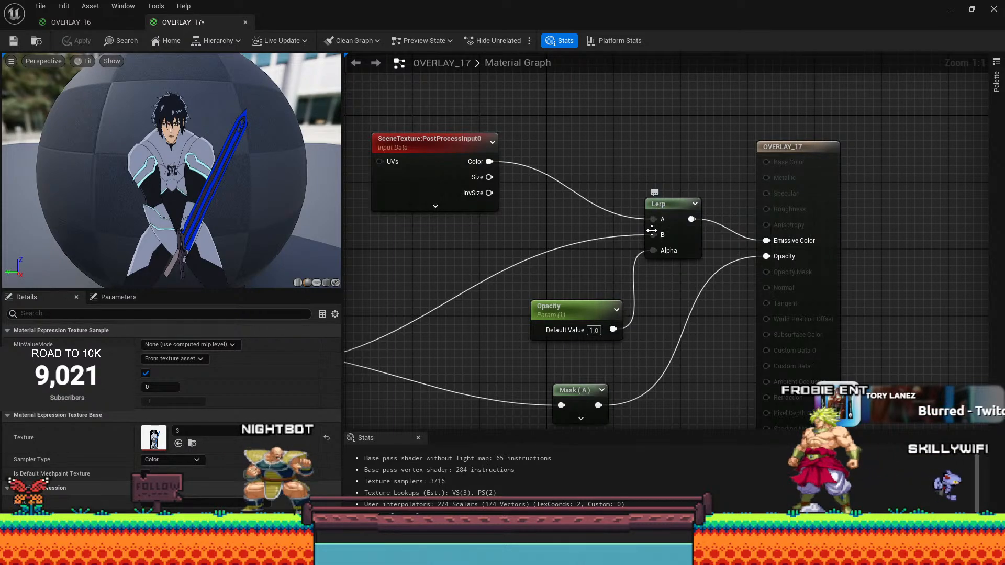
pyautogui.moveTo(502, 240); pyautogui.dragTo(767, 167, button='right')
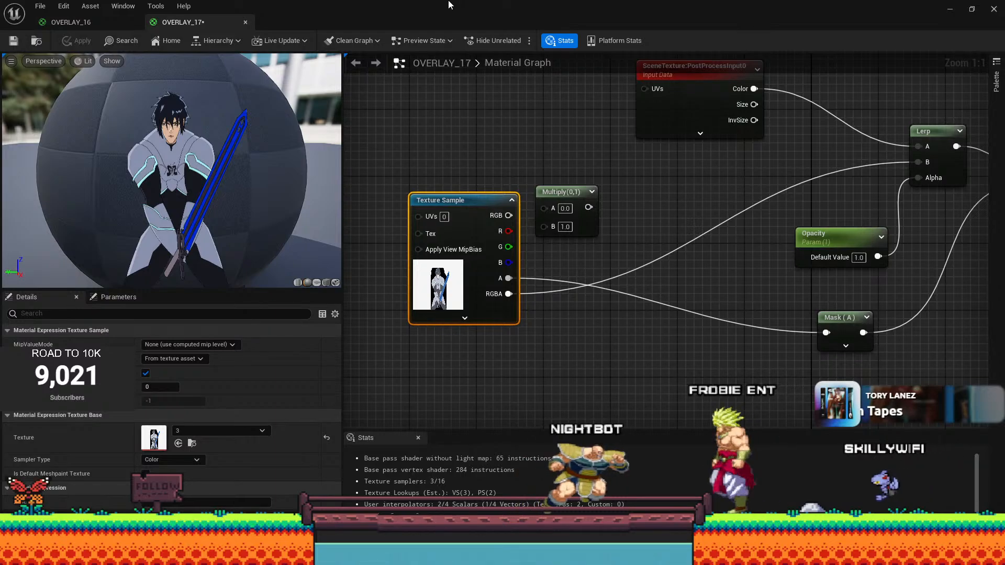
pyautogui.moveTo(368, 9); pyautogui.dragTo(411, 51)
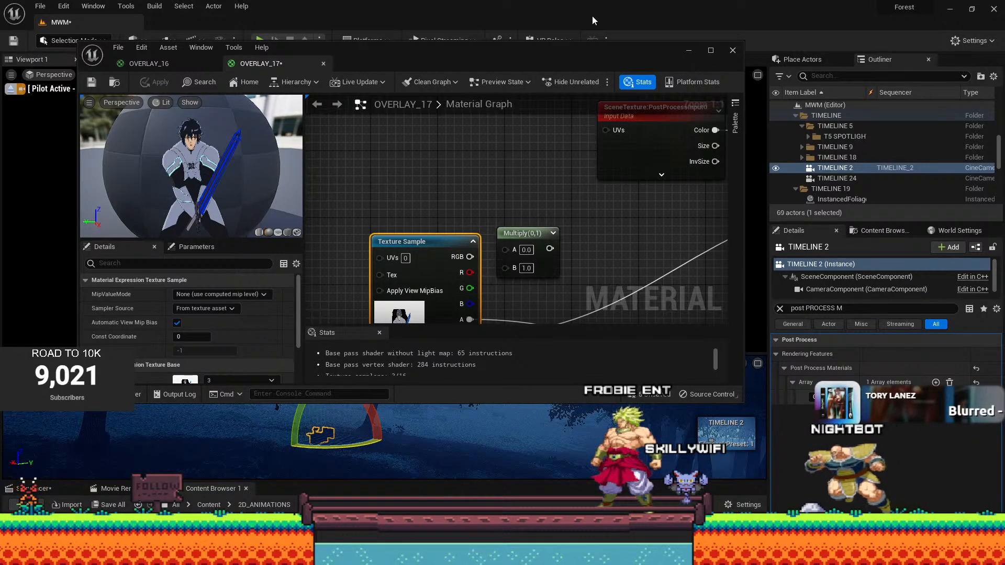
pyautogui.click(686, 50)
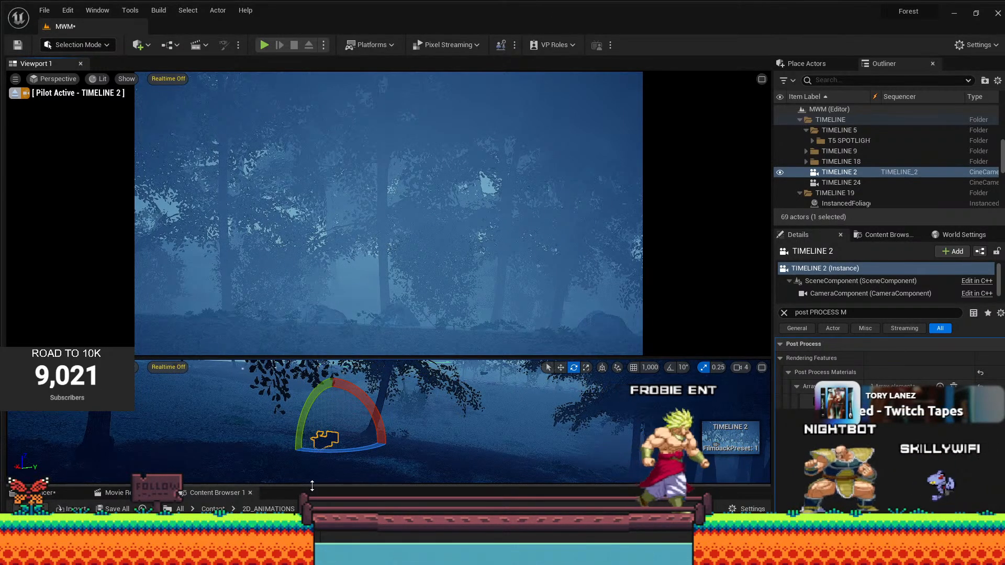
# Enlarge the lower editor area, view the SEQUENCES content folder, and bring up the TIMELINE_2 sequence in Sequencer.
pyautogui.moveTo(312, 486); pyautogui.dragTo(328, 329)
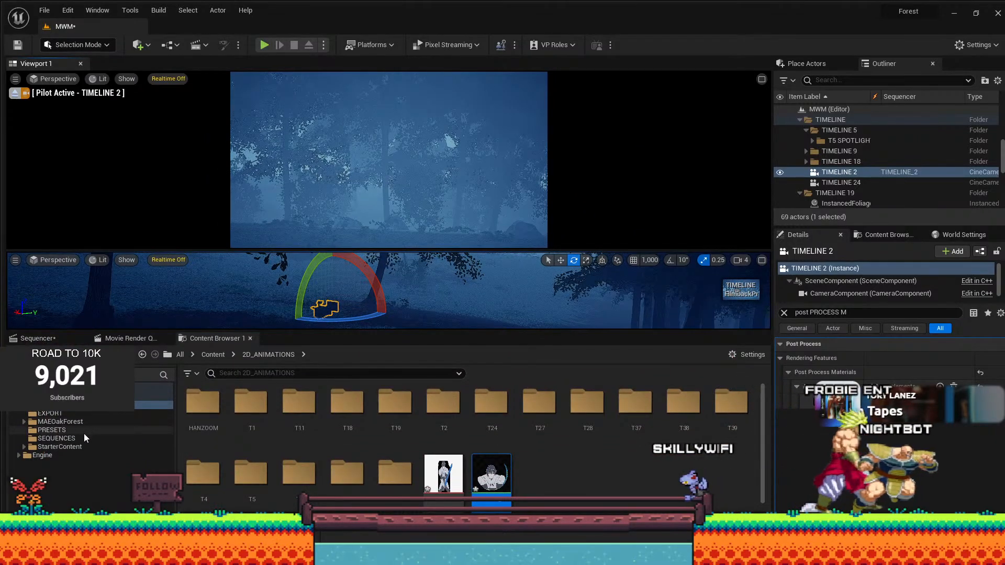
pyautogui.click(57, 438)
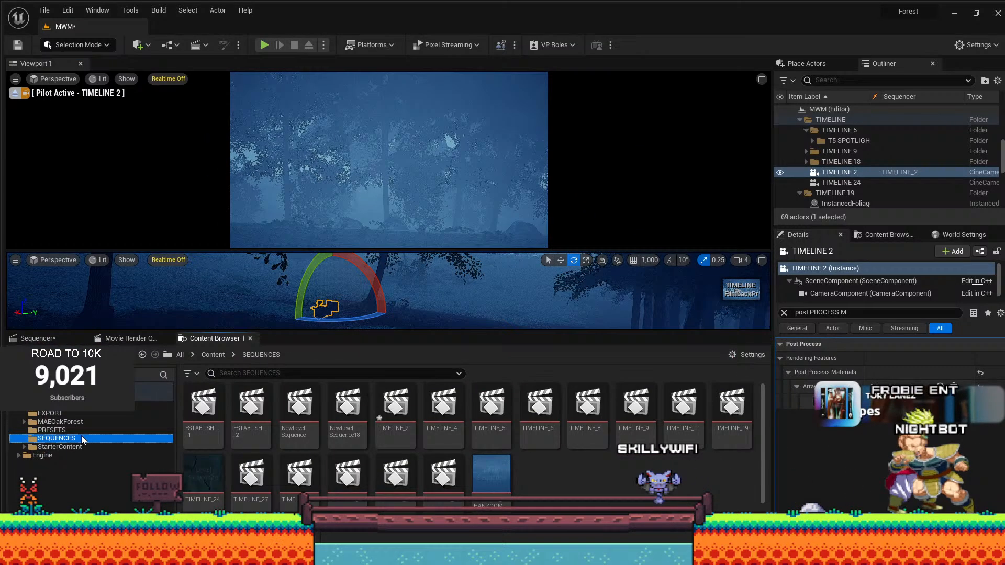
pyautogui.click(36, 338)
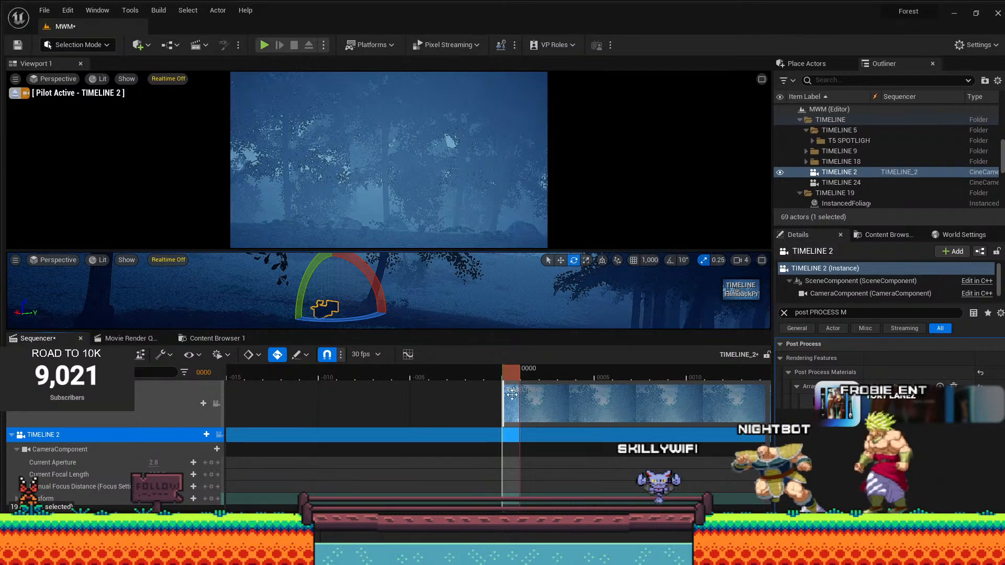
# Delete the camera cuts track and the TIMELINE 2 camera track from the sequence, and undo the deletions.
pyautogui.click(198, 412)
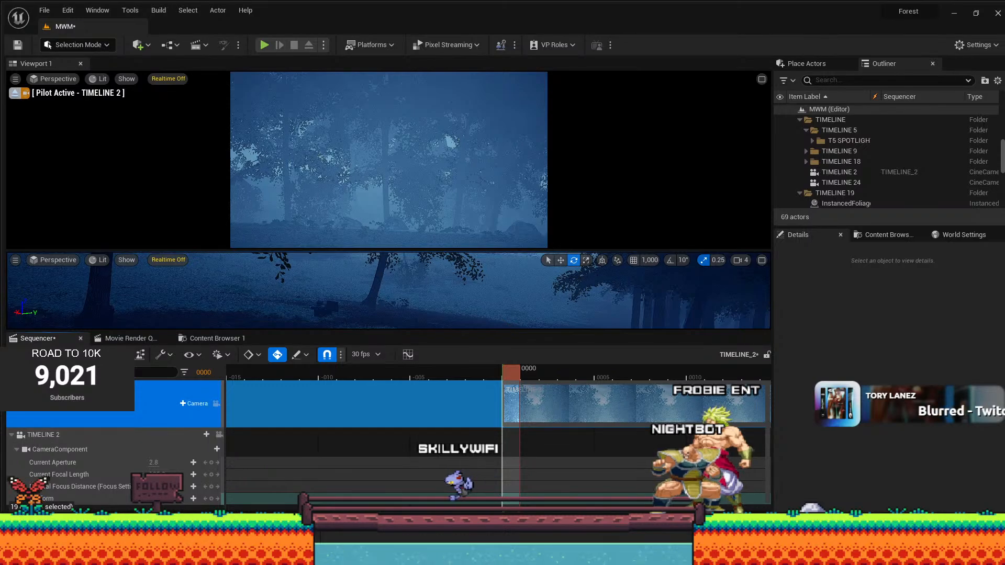
pyautogui.scroll(-2, 127, 429)
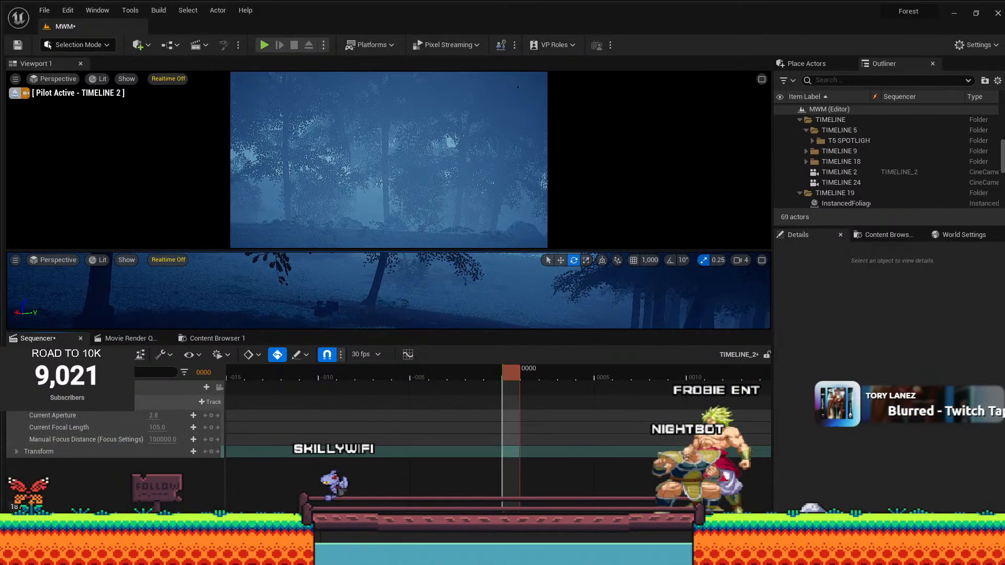
pyautogui.click(99, 387)
pyautogui.press('Delete')
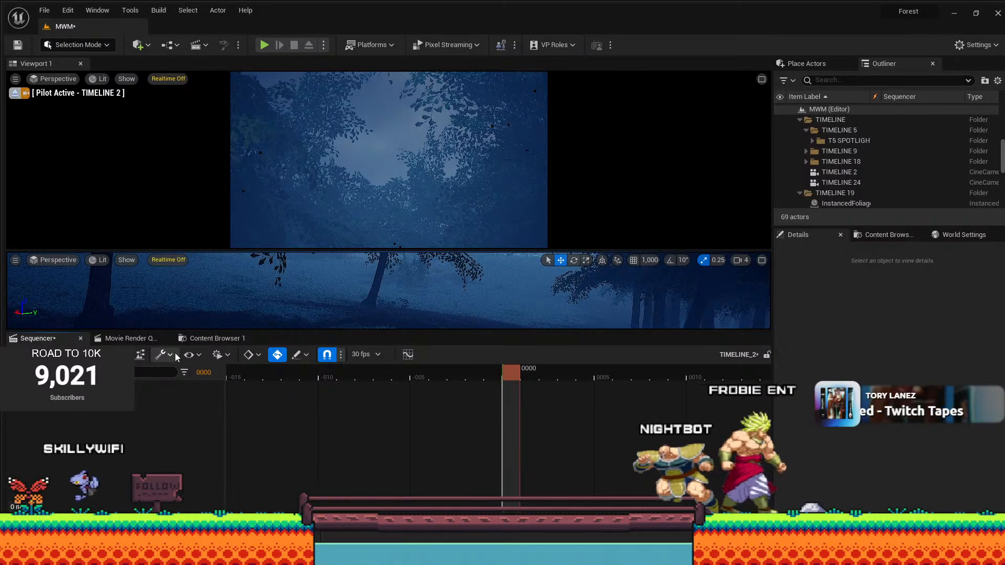
pyautogui.hotkey('ctrl', 'z')
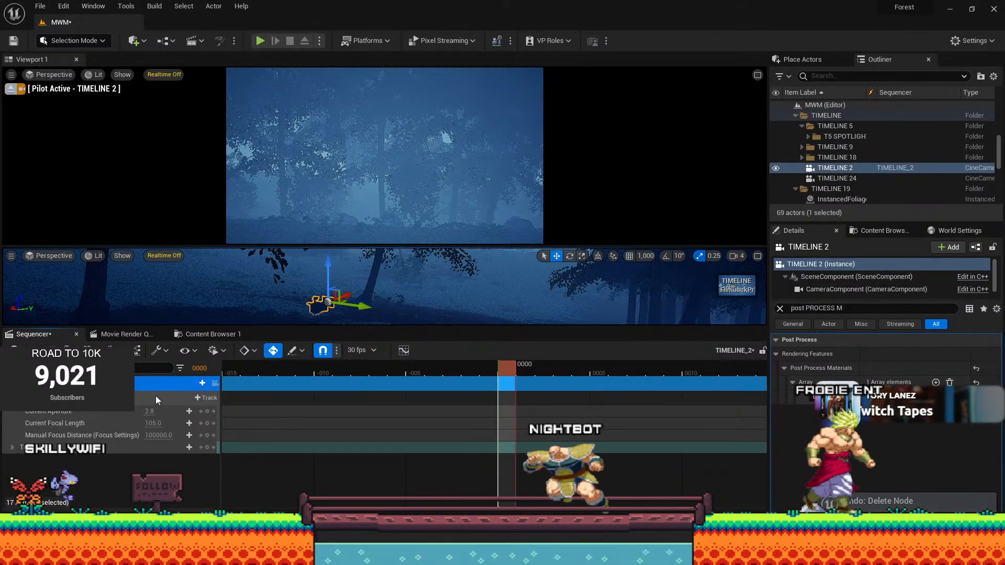
pyautogui.hotkey('ctrl', 'z')
pyautogui.hotkey('ctrl', 'z')
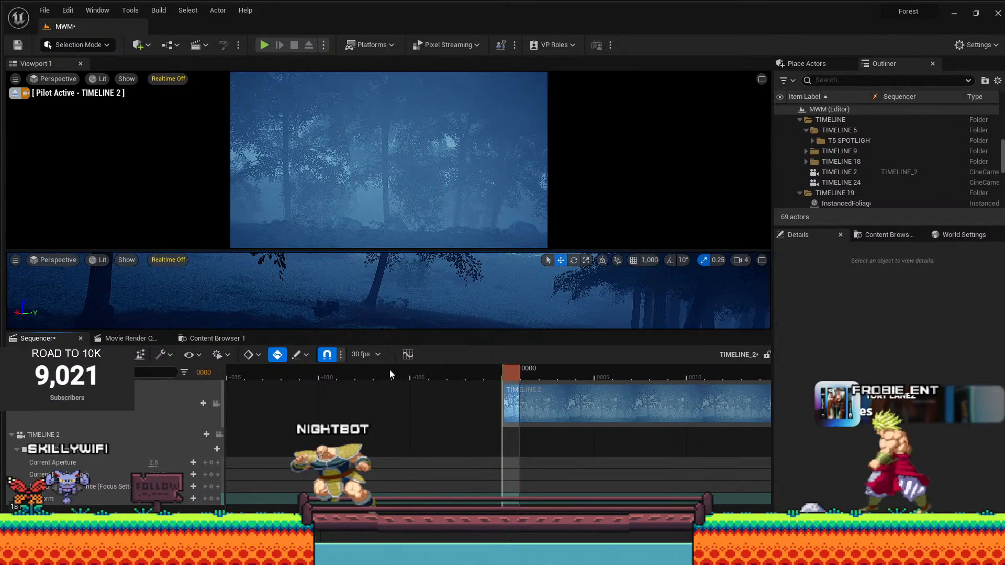
# Set the TIMELINE_2 sequence's display rate to 24 fps (film) and bring up the Movie Render Queue.
pyautogui.click(361, 354)
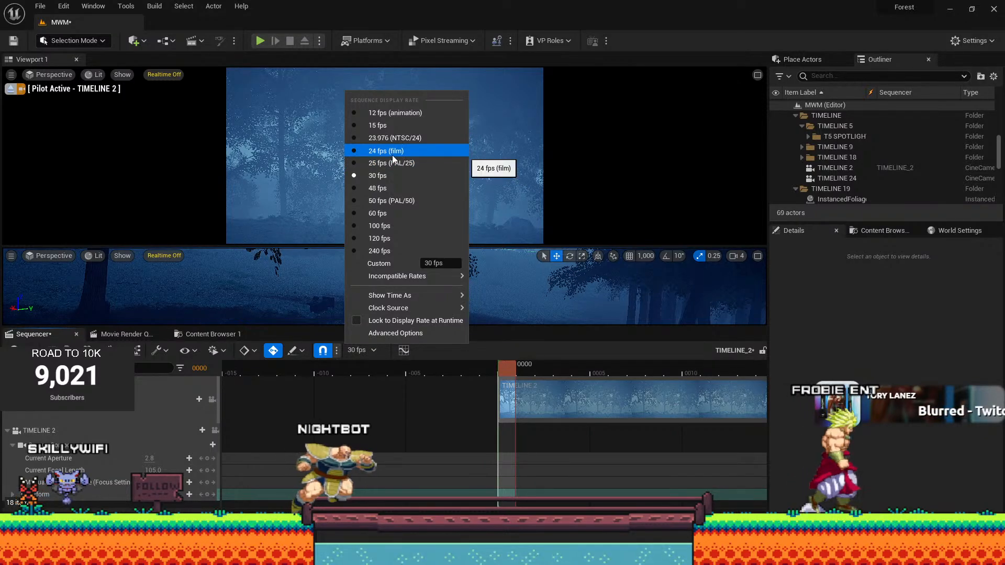
pyautogui.click(393, 151)
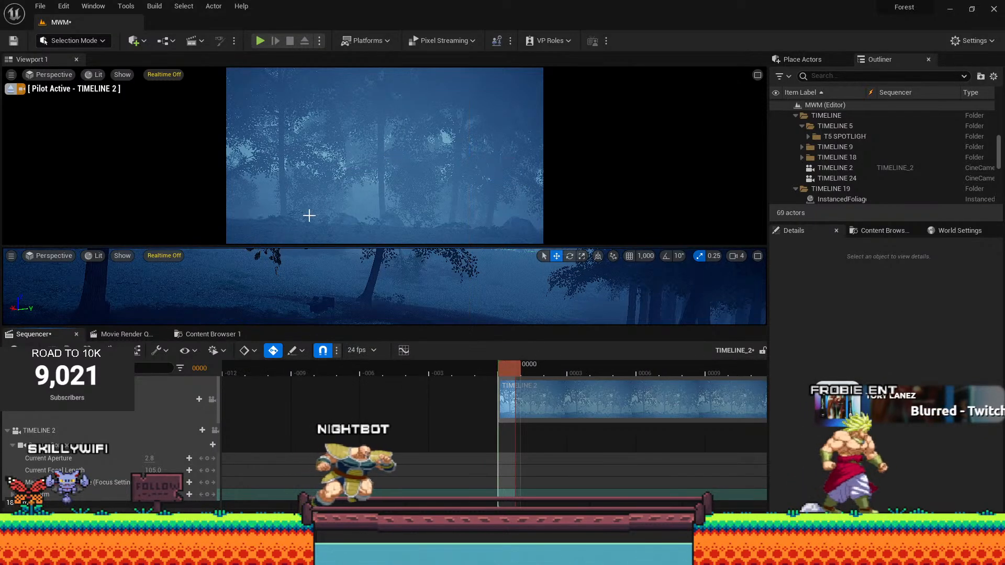
pyautogui.click(139, 339)
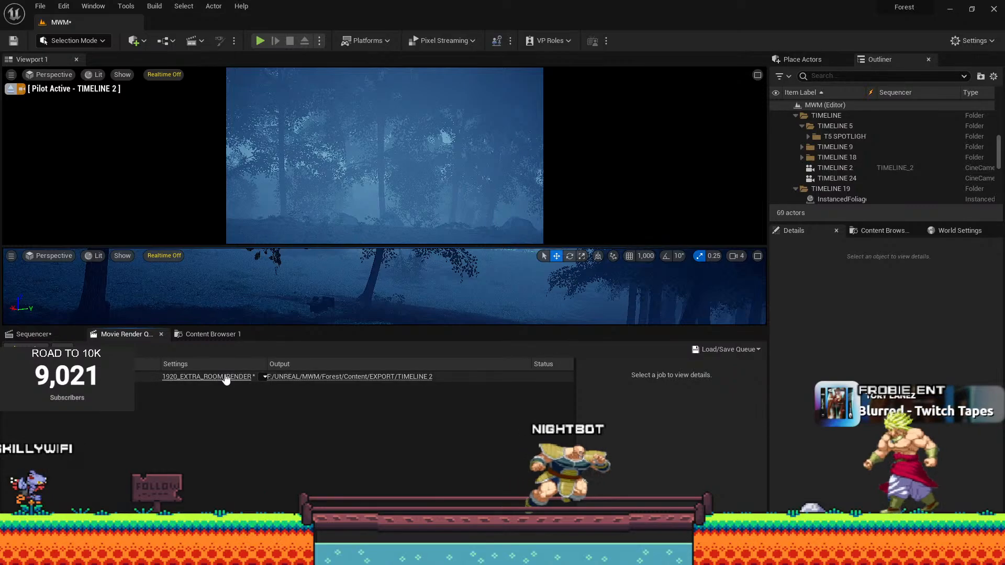
# View the render job's TIMELINE 2 output folder, and bring up the output directory selection in the job's render settings.
pyautogui.click(329, 376)
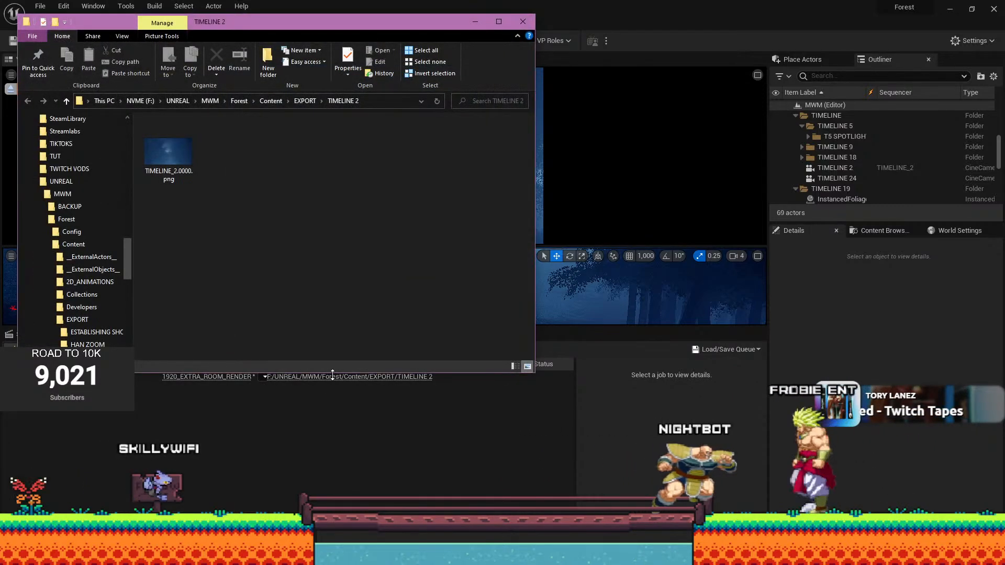
pyautogui.click(522, 22)
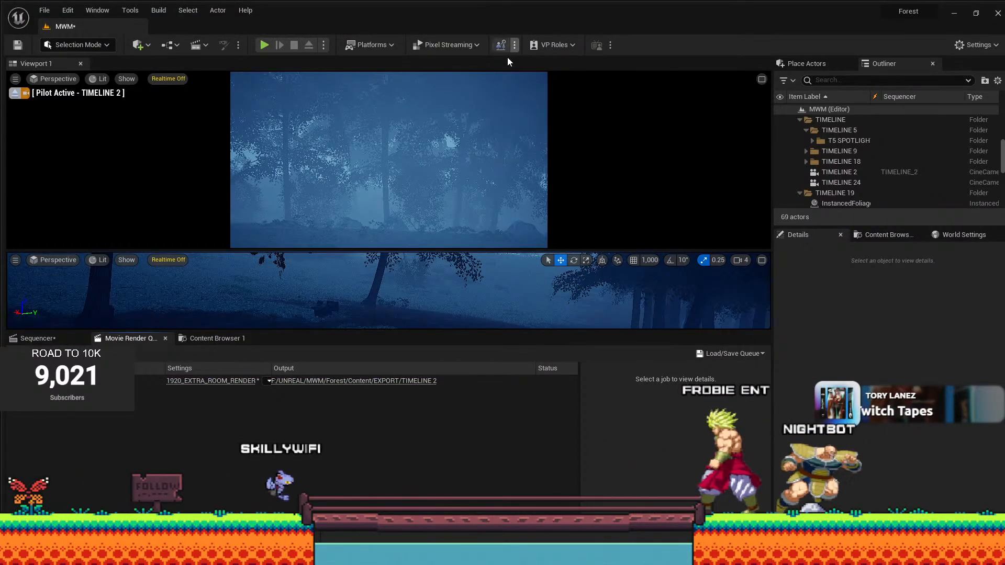
pyautogui.click(231, 381)
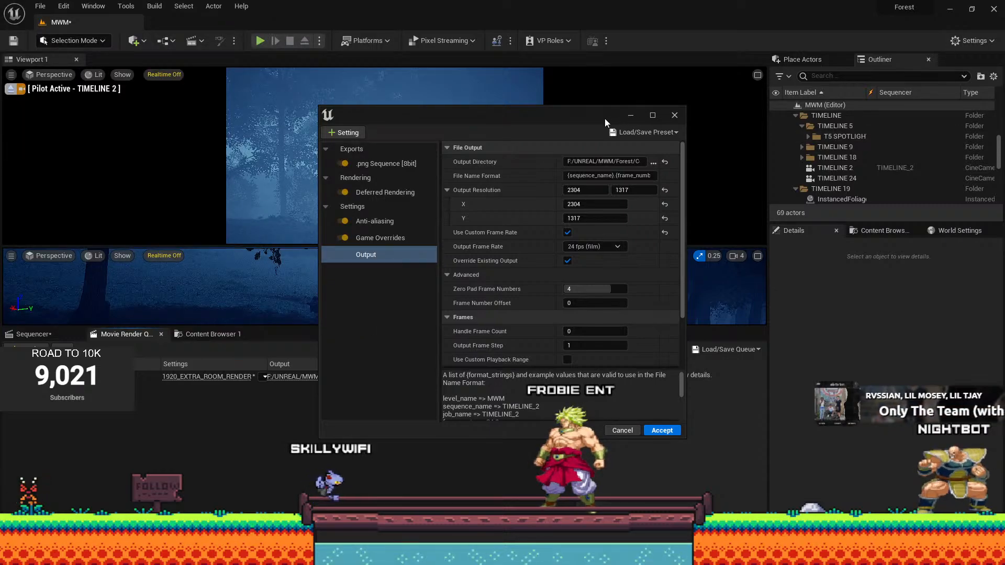
pyautogui.click(653, 163)
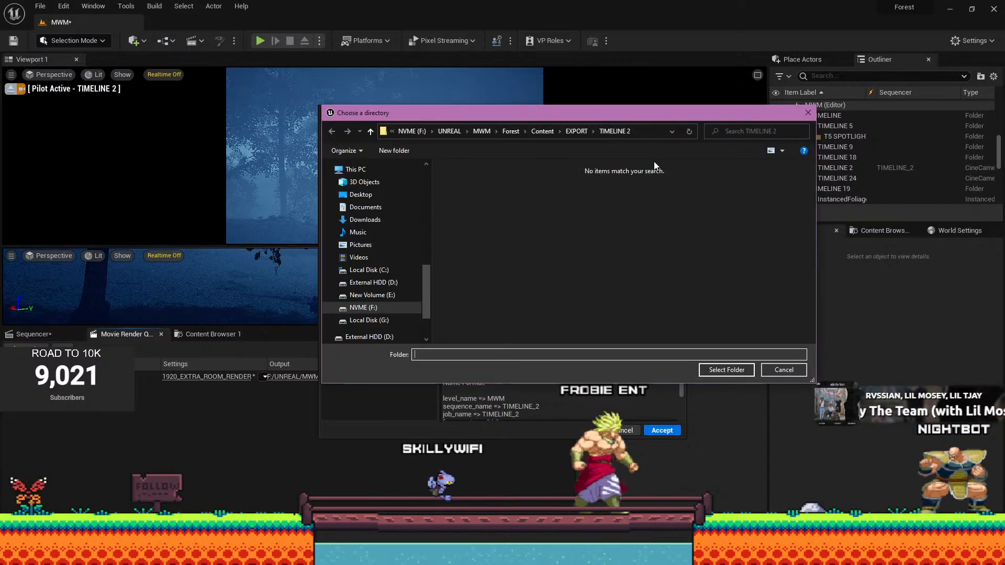
pyautogui.moveTo(601, 112); pyautogui.dragTo(573, 161)
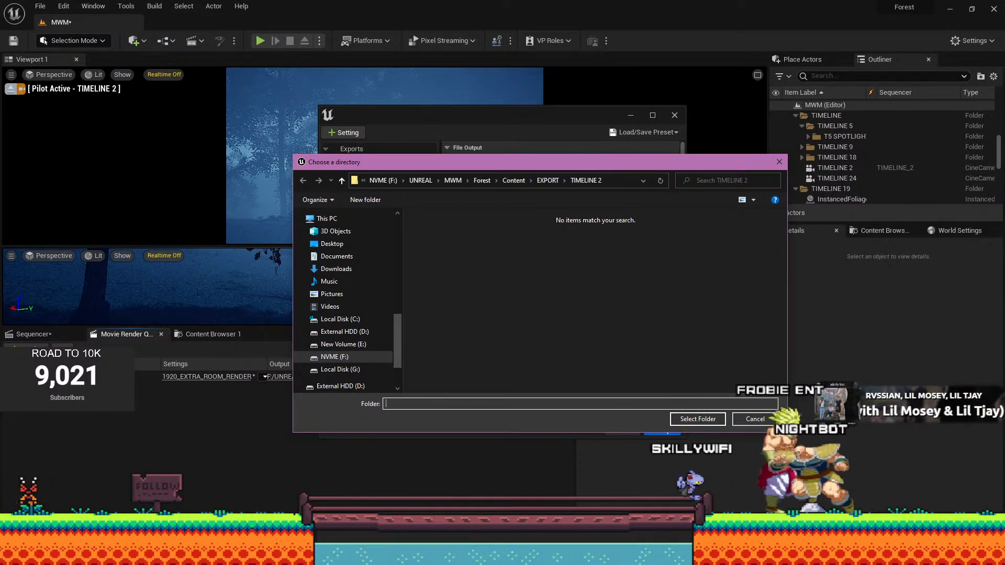
# Check the overlay PNG images in the desktop UE folder and return to the output directory selection.
pyautogui.moveTo(215, 554)
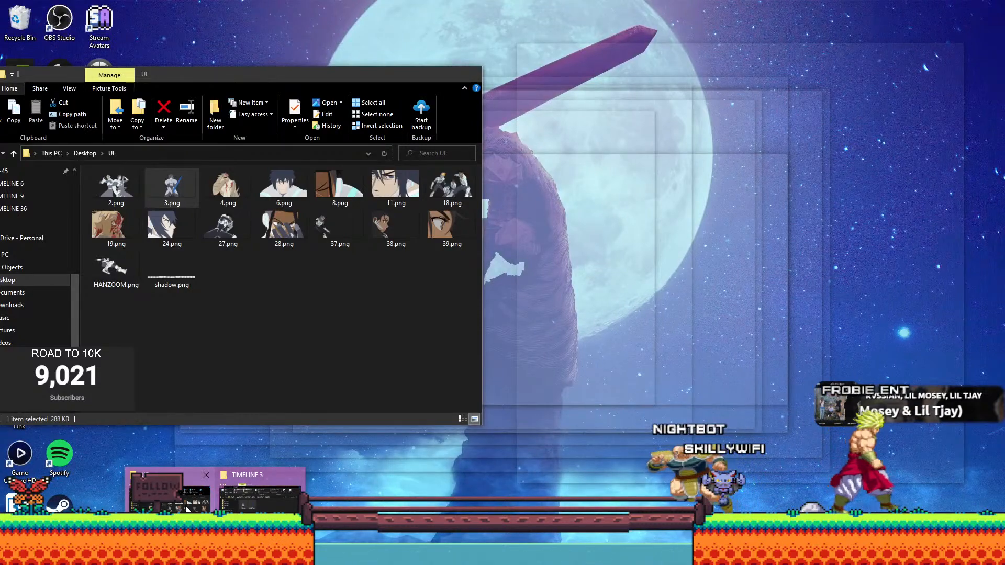
pyautogui.click(184, 504)
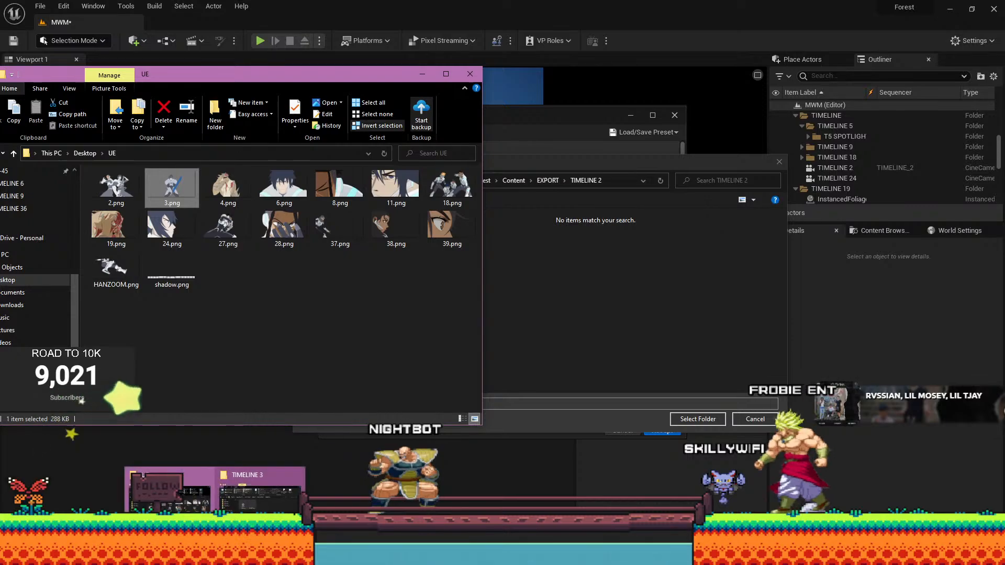
pyautogui.click(422, 76)
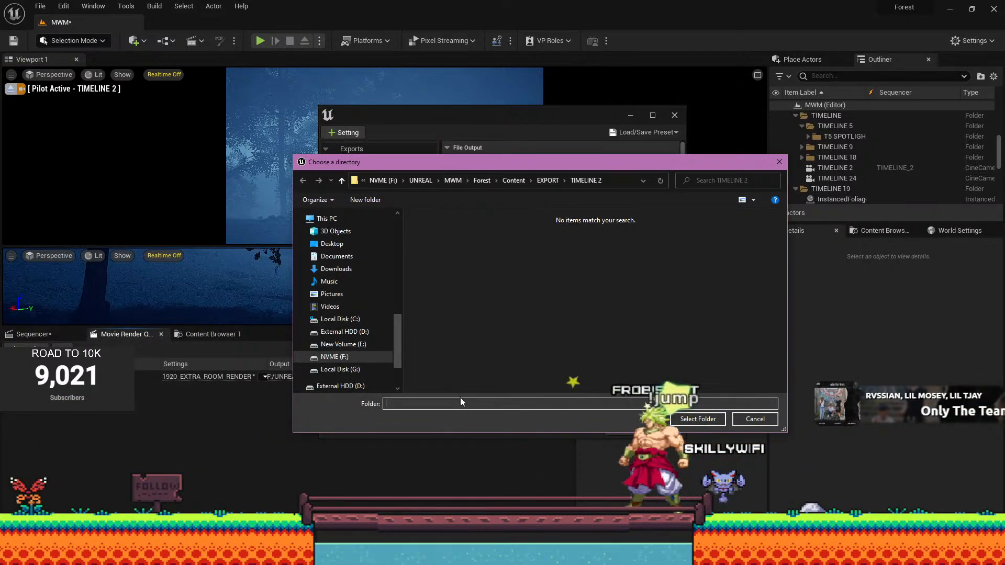
# Create a folder named TIMELINE 3 inside the EXPORT directory and enter it.
pyautogui.click(539, 181)
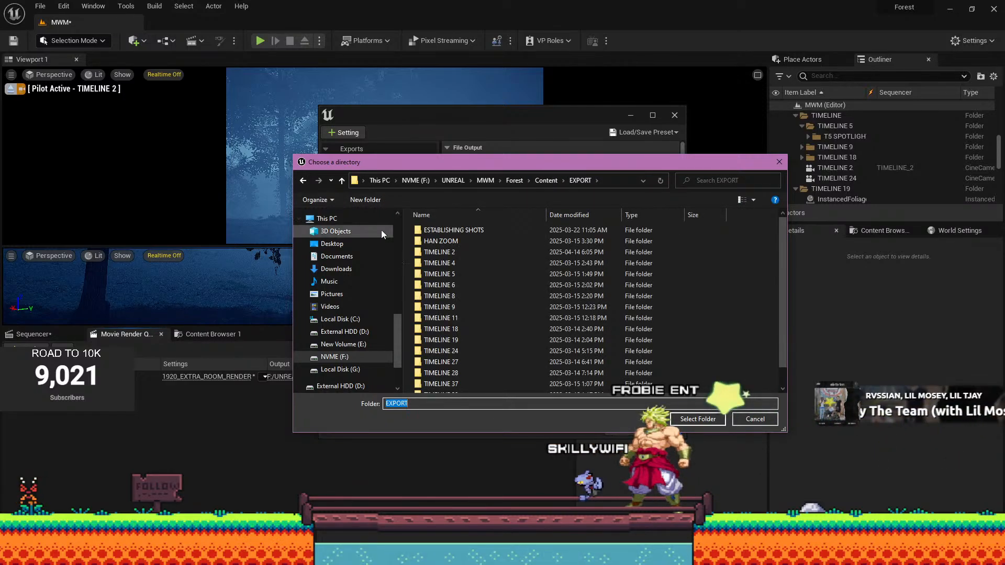
pyautogui.click(364, 199)
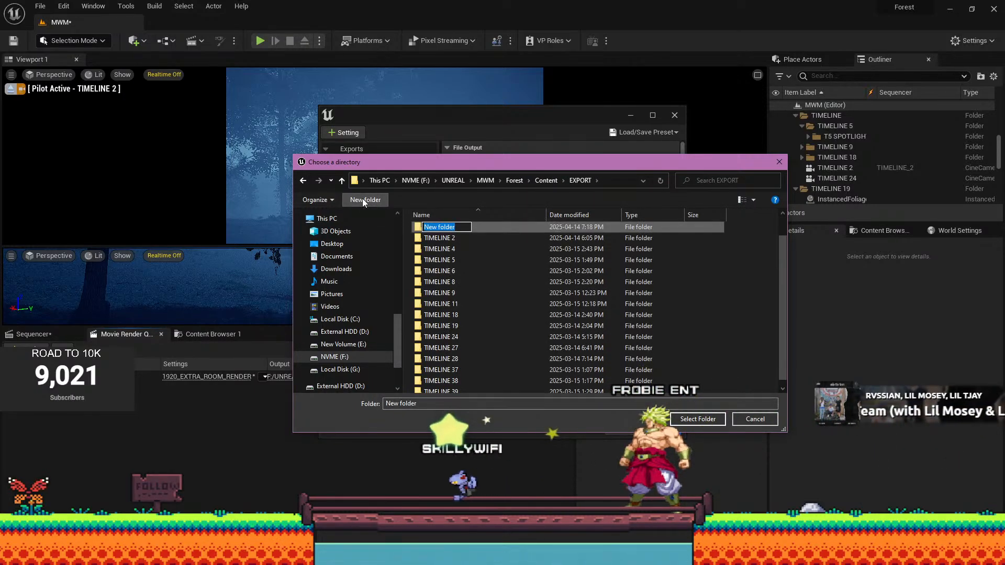
pyautogui.write('TIMELI')
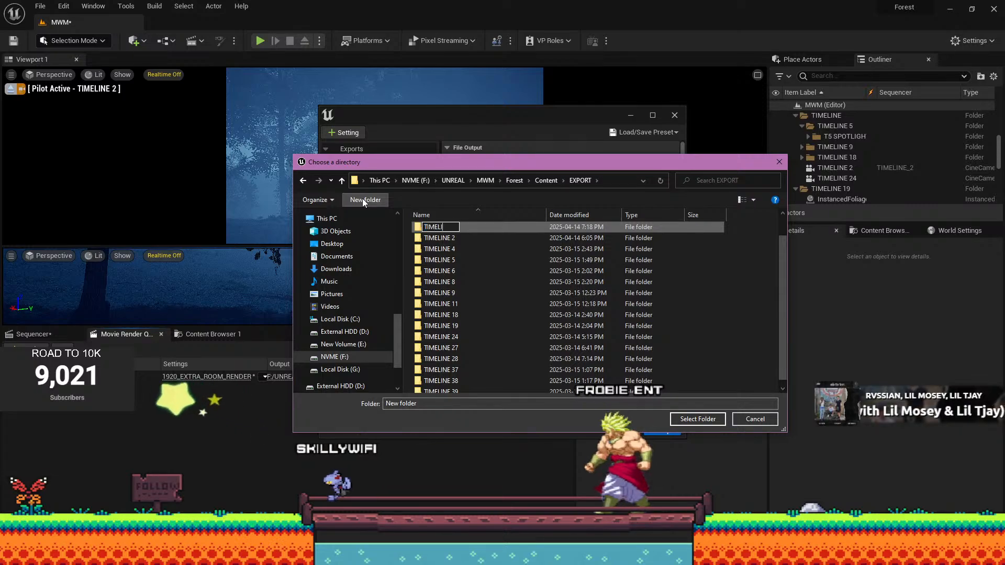
pyautogui.write('NE ')
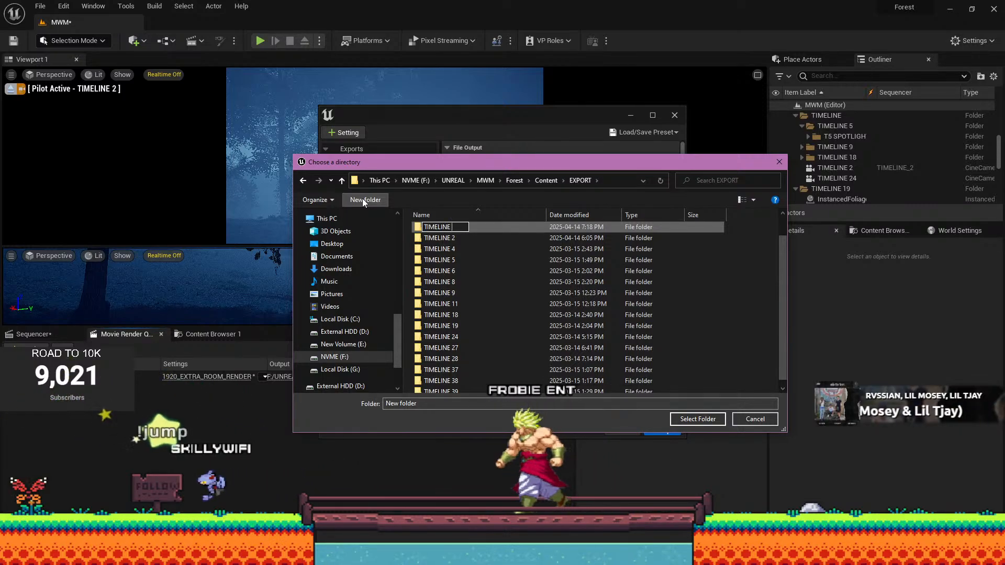
pyautogui.write('3')
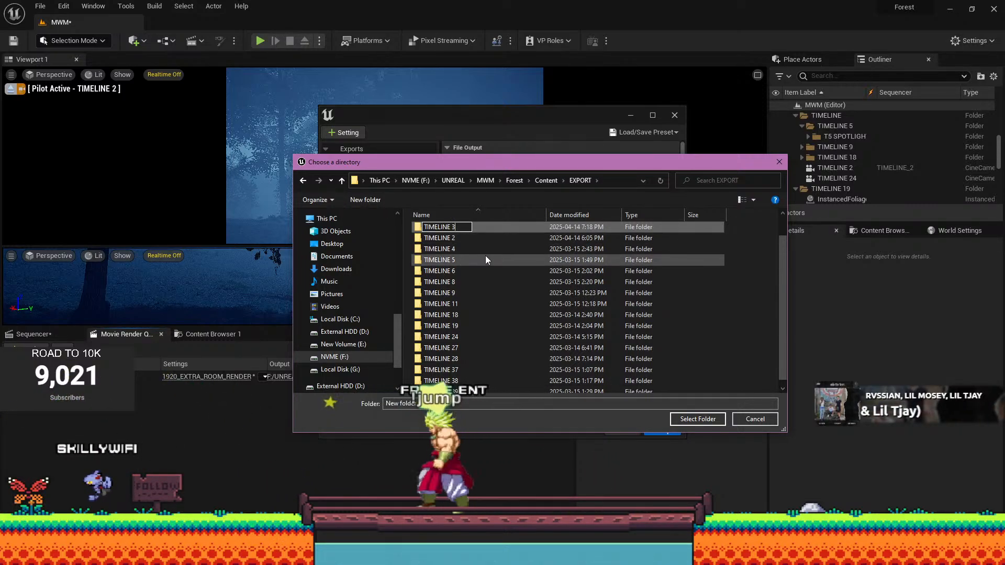
pyautogui.press('Return')
pyautogui.press('Return')
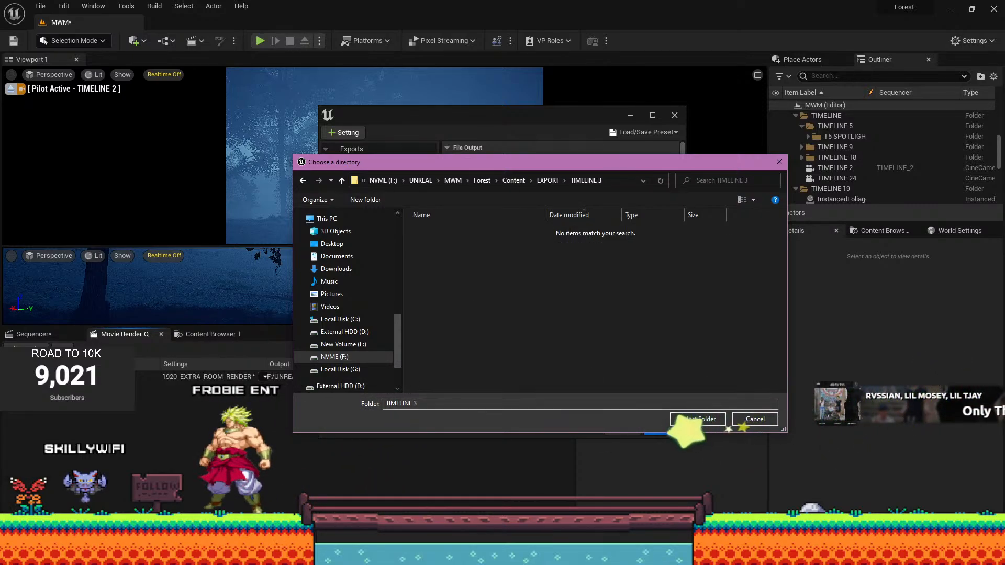
# Set the EXPORT/TIMELINE 3 folder as the render job's output directory.
pyautogui.click(403, 555)
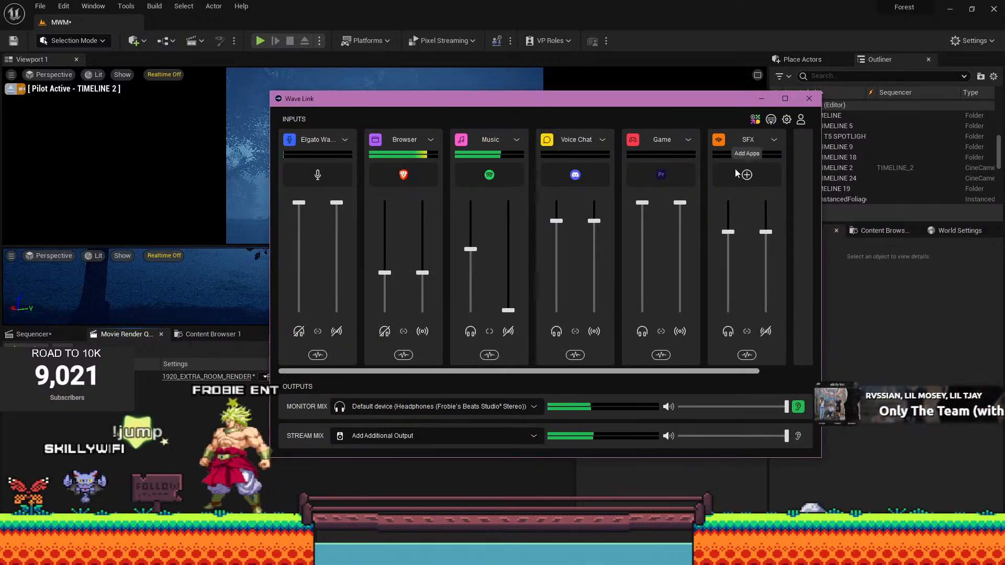
pyautogui.click(760, 99)
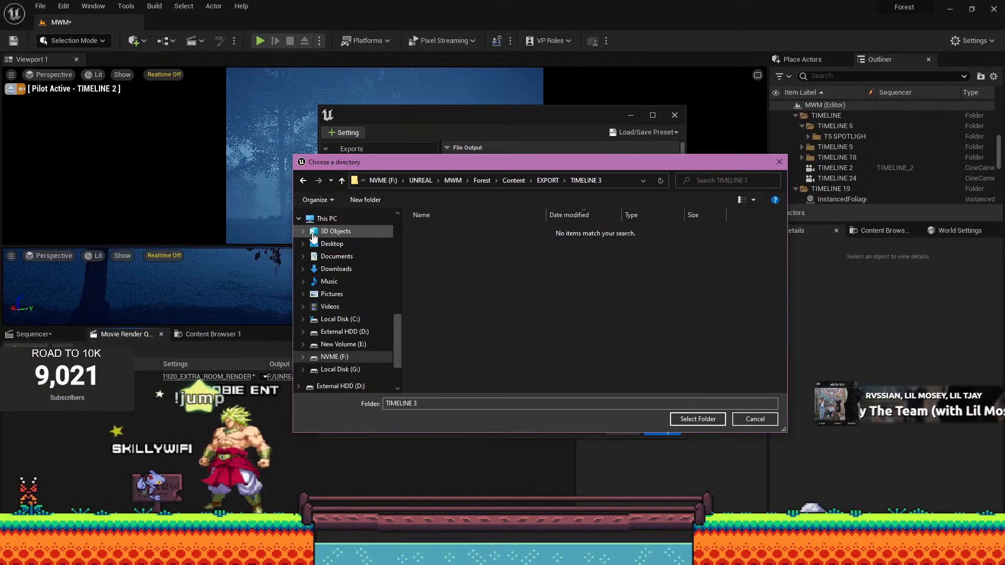
pyautogui.click(691, 419)
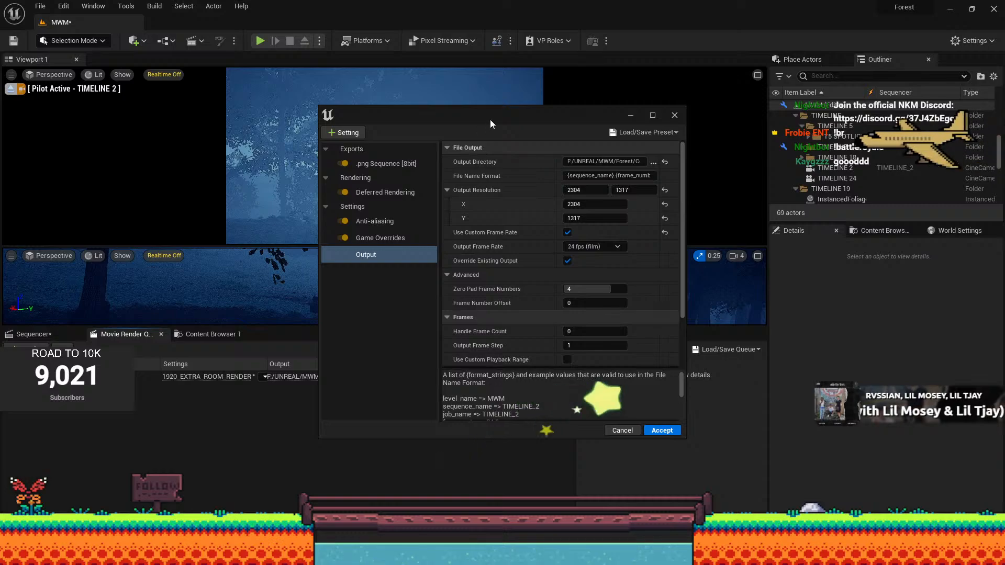
pyautogui.moveTo(497, 117); pyautogui.dragTo(442, 116)
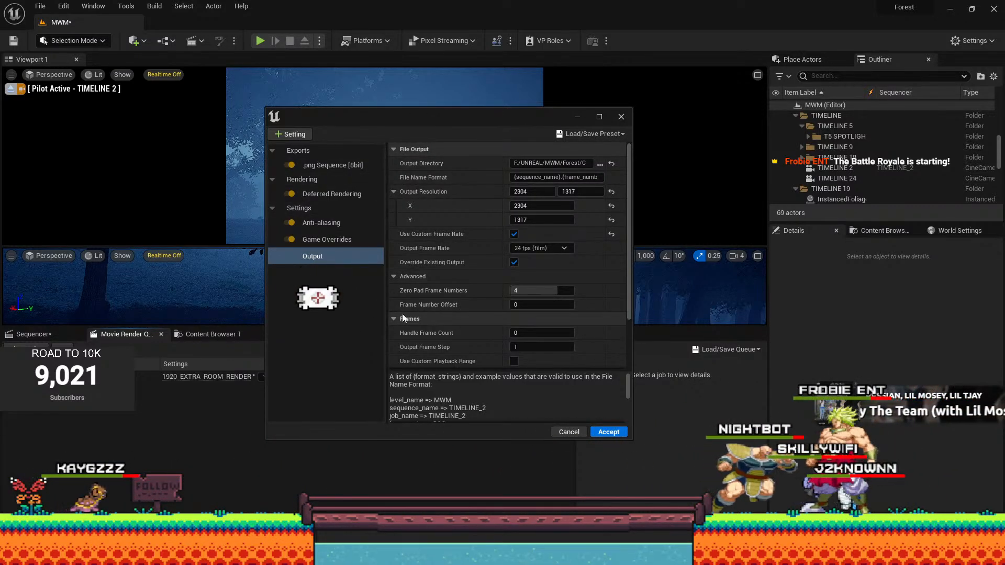
pyautogui.click(600, 165)
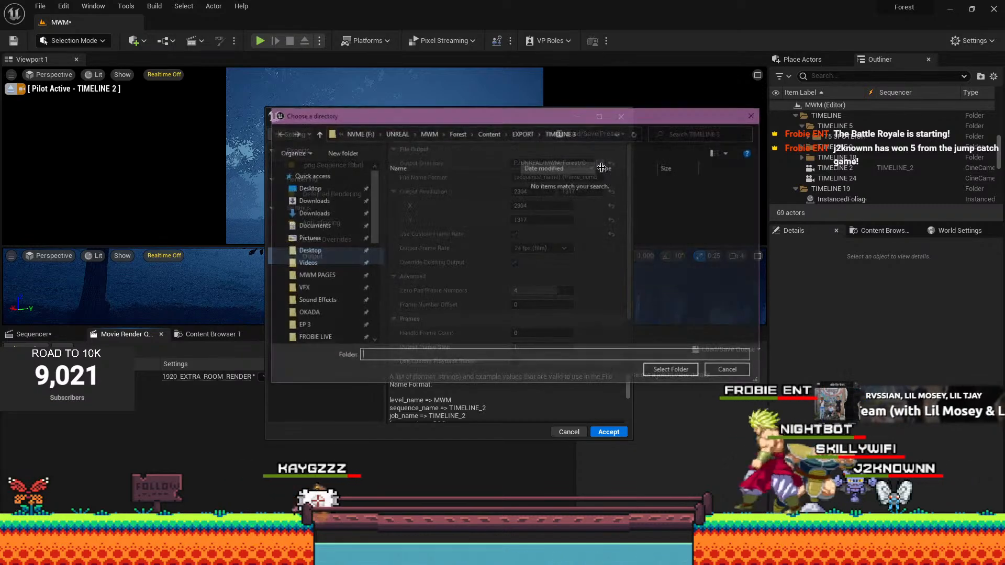
pyautogui.click(668, 372)
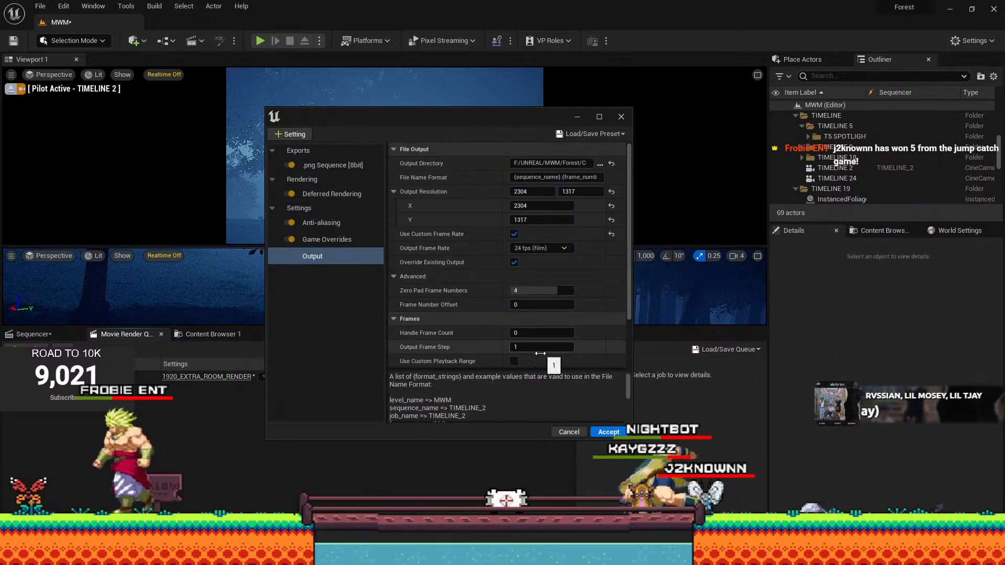
# Accept the render settings, render the queued TIMELINE_2 job, and return to its sequence.
pyautogui.click(611, 432)
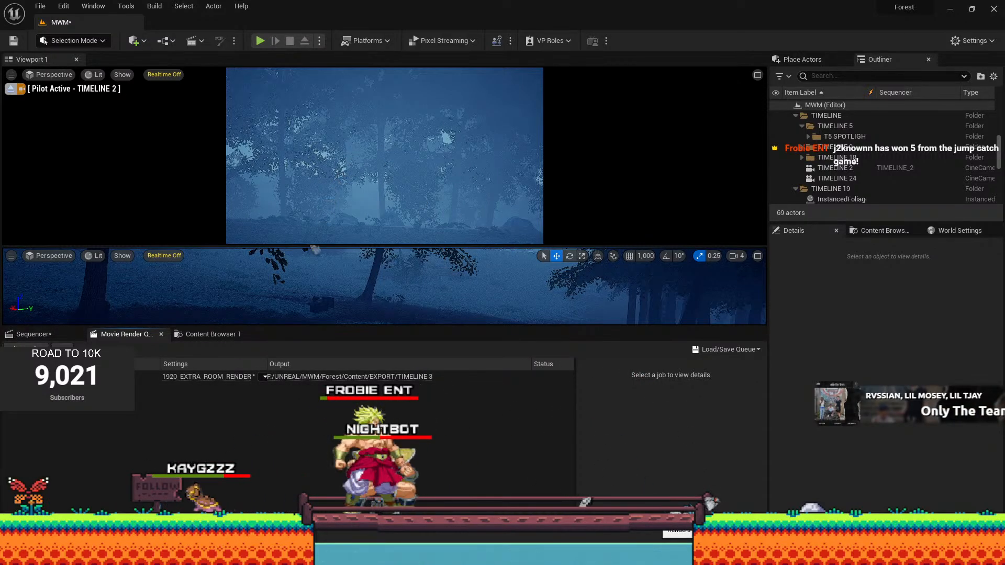
pyautogui.click(658, 519)
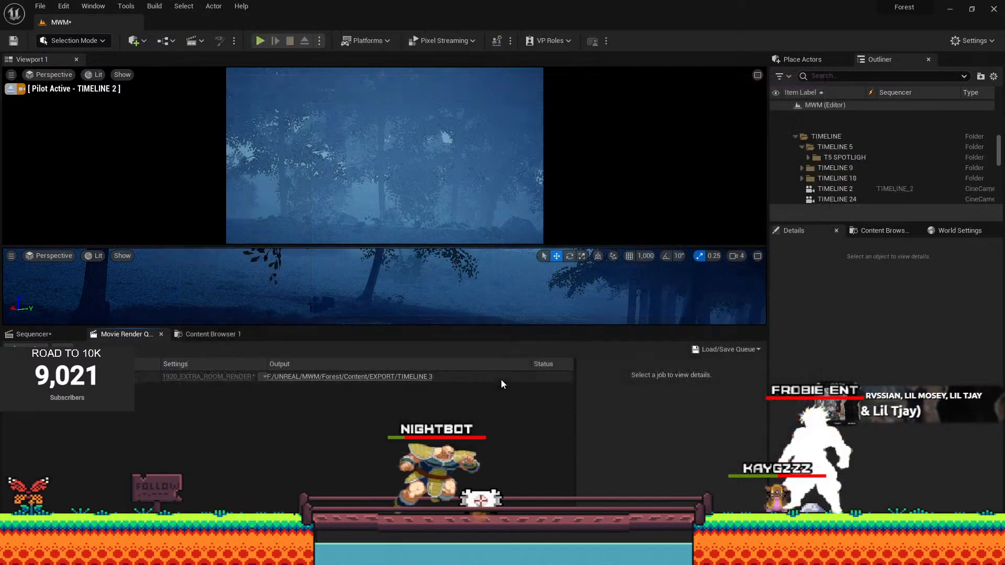
pyautogui.click(33, 335)
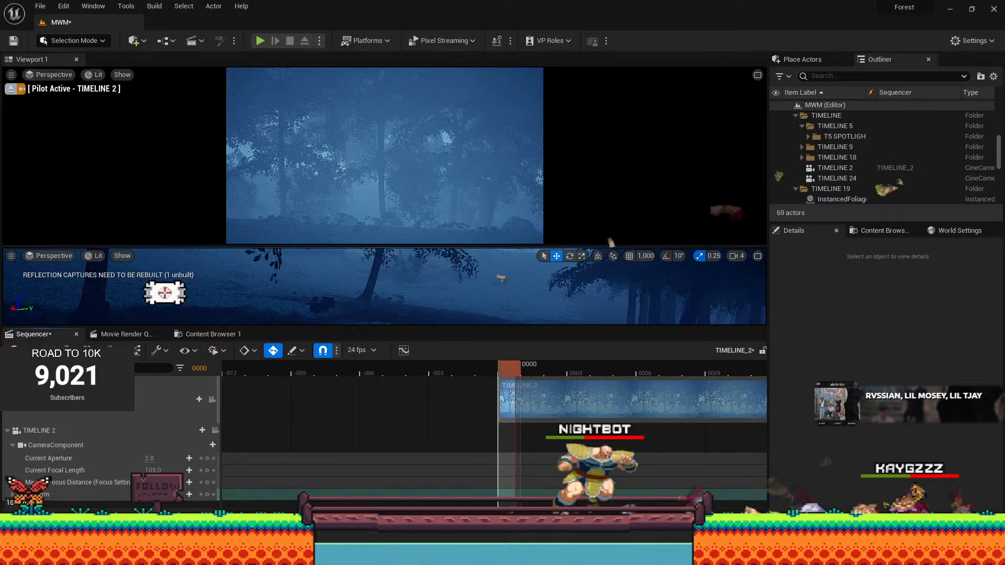
# Review the overlay PNG images in the desktop UE folder and return to the level editor.
pyautogui.moveTo(215, 555)
pyautogui.moveTo(260, 498)
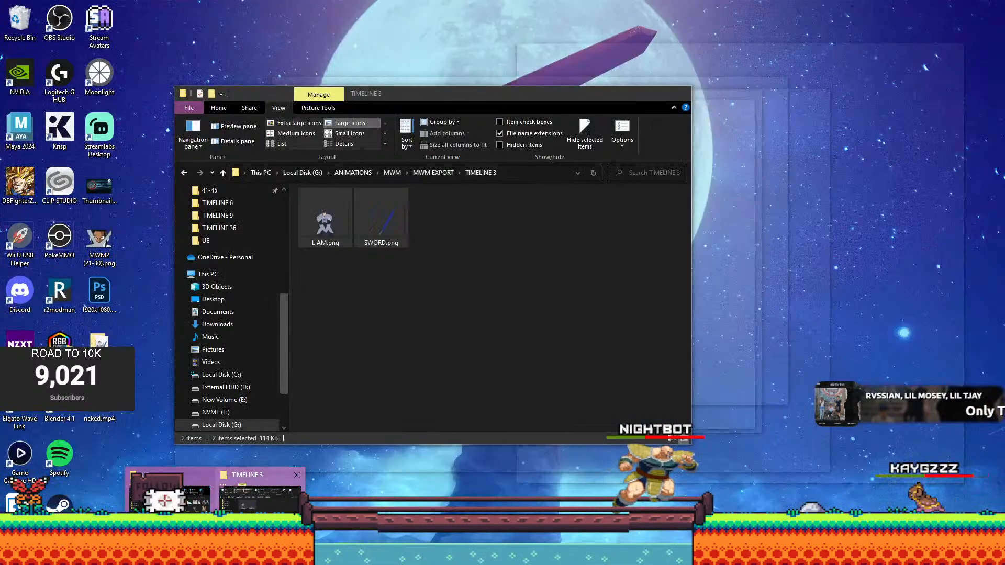
pyautogui.click(183, 500)
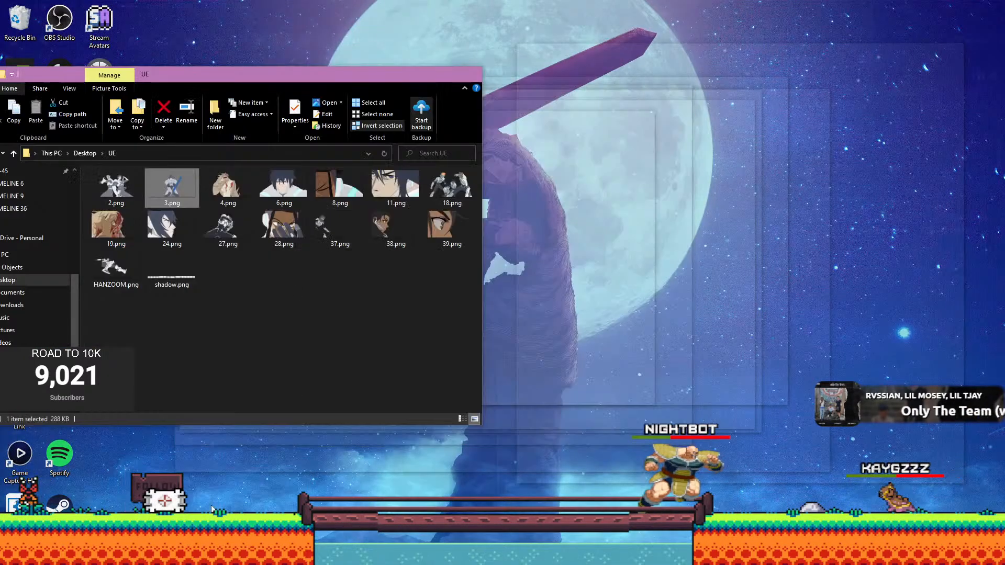
pyautogui.moveTo(263, 74); pyautogui.dragTo(438, 111)
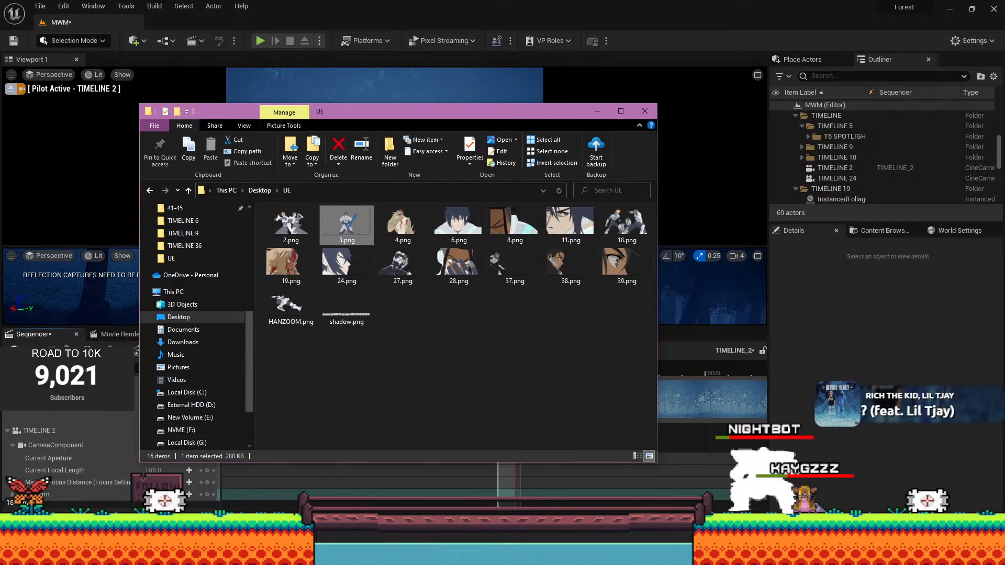
pyautogui.hotkey('alt', 'Tab')
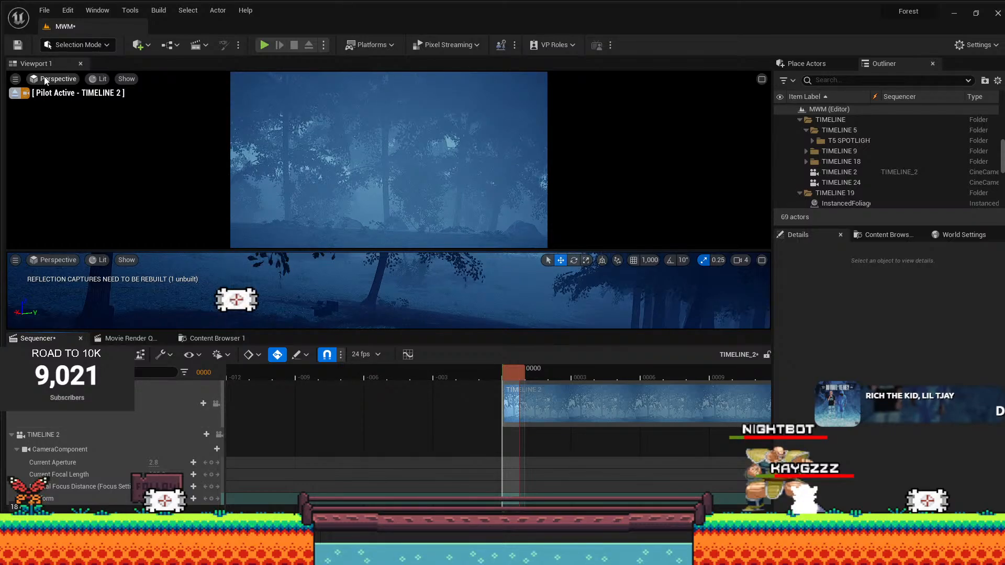
# Disable the realtime override in both the piloted camera viewport and the perspective viewport beneath it.
pyautogui.click(15, 78)
pyautogui.click(51, 35)
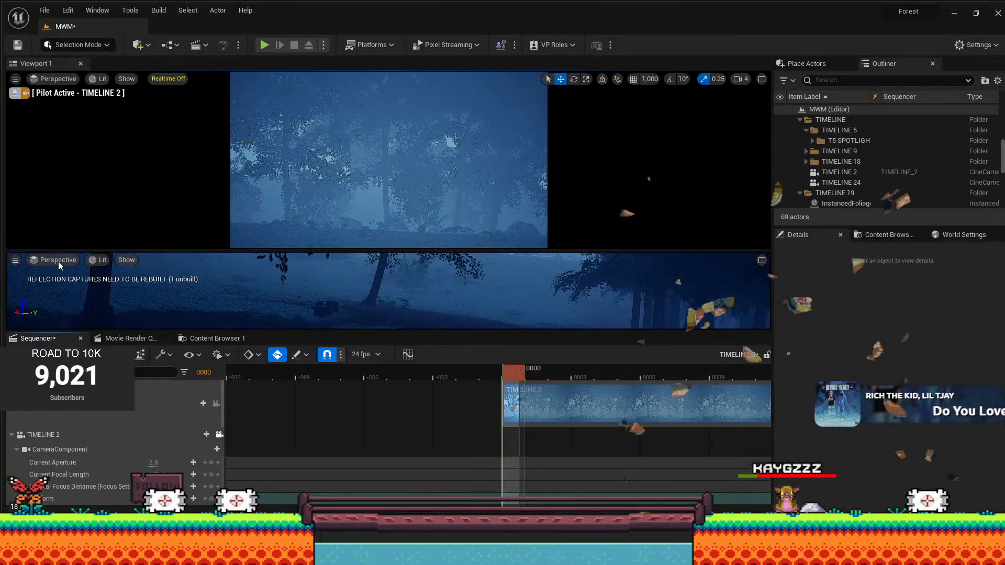
pyautogui.click(29, 262)
pyautogui.click(10, 259)
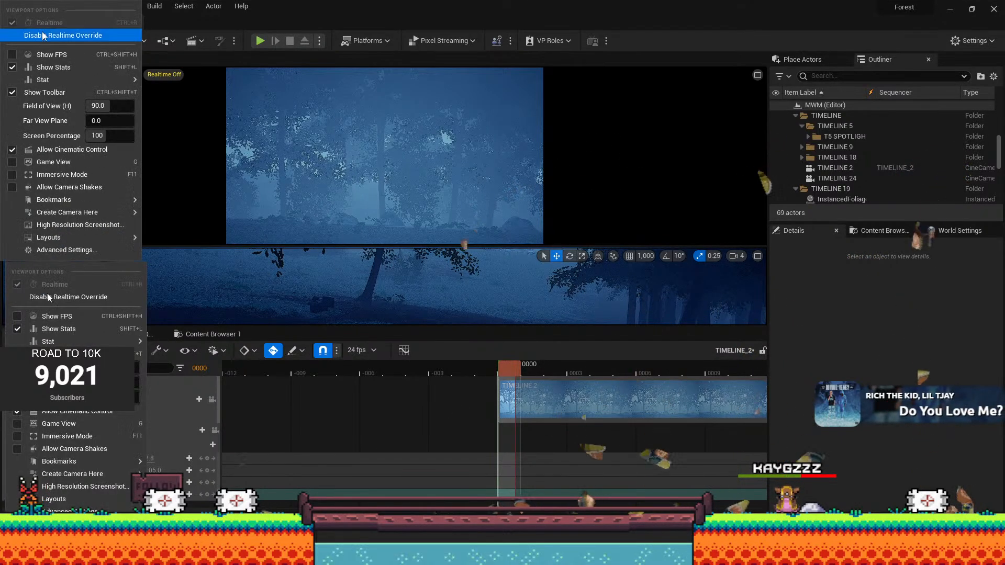
pyautogui.click(46, 296)
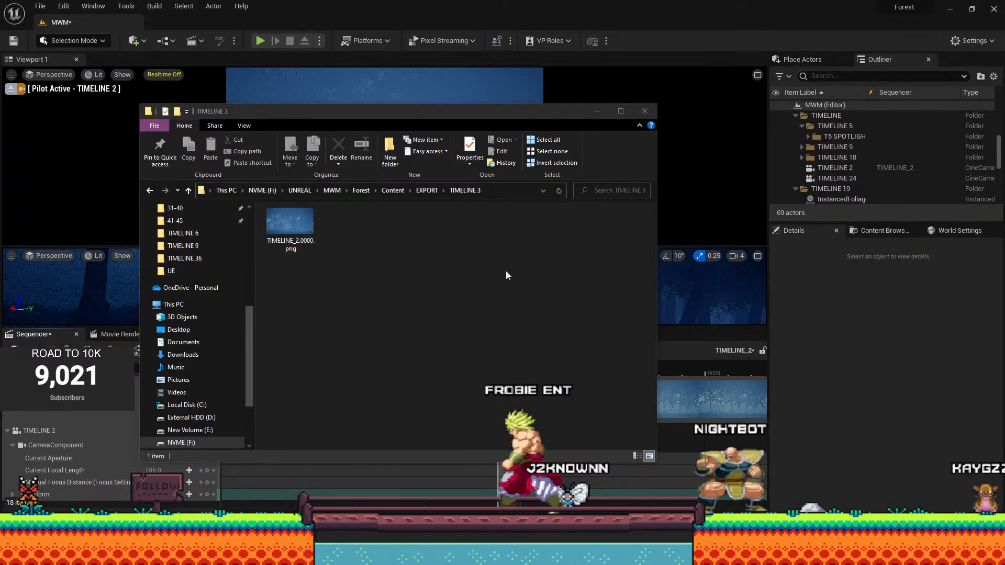
# View the rendered TIMELINE_2.0000.png from the TIMELINE 3 export folder and examine its black specks up close.
pyautogui.doubleClick(292, 228)
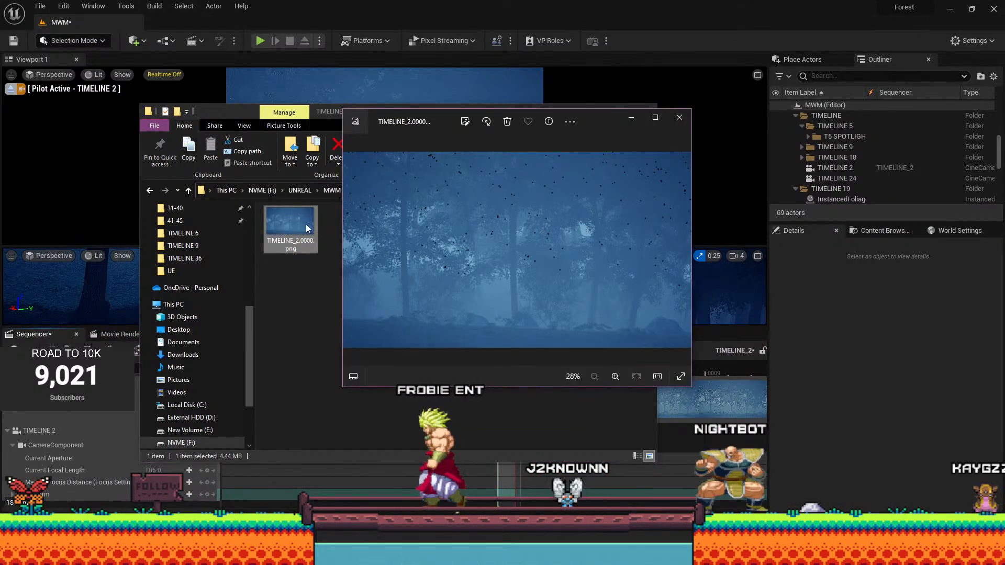
pyautogui.click(655, 117)
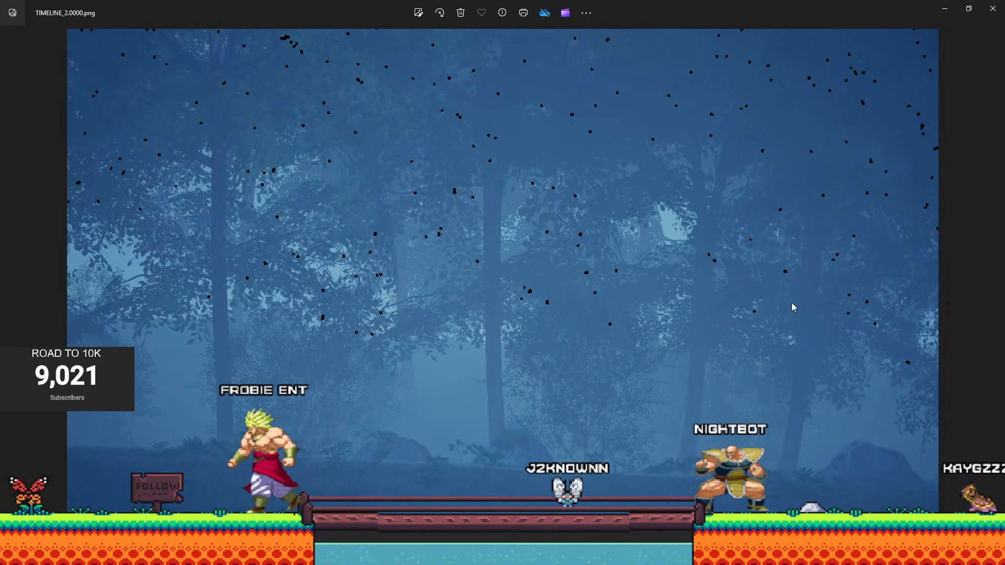
pyautogui.scroll(5, 527, 150)
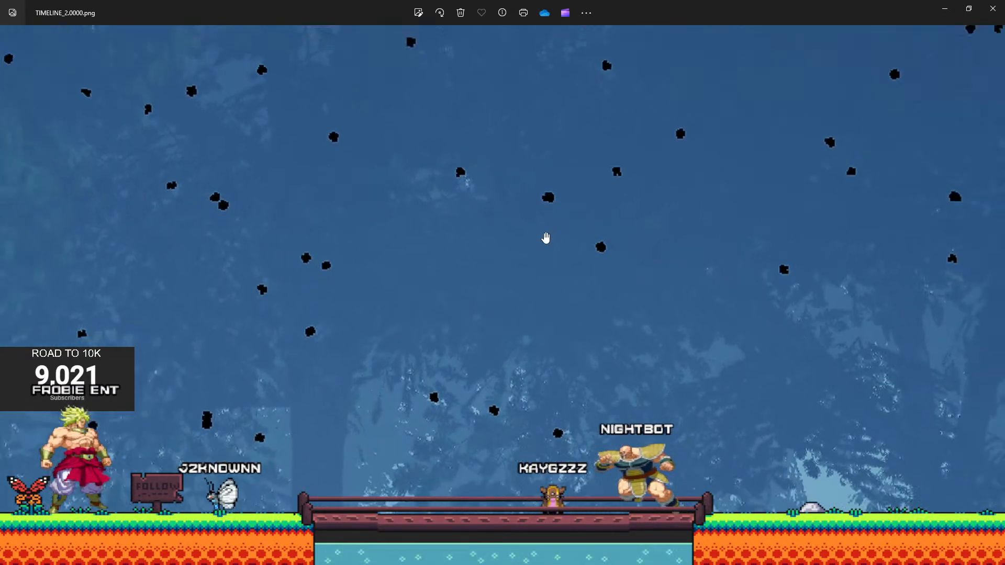
pyautogui.scroll(-5, 542, 231)
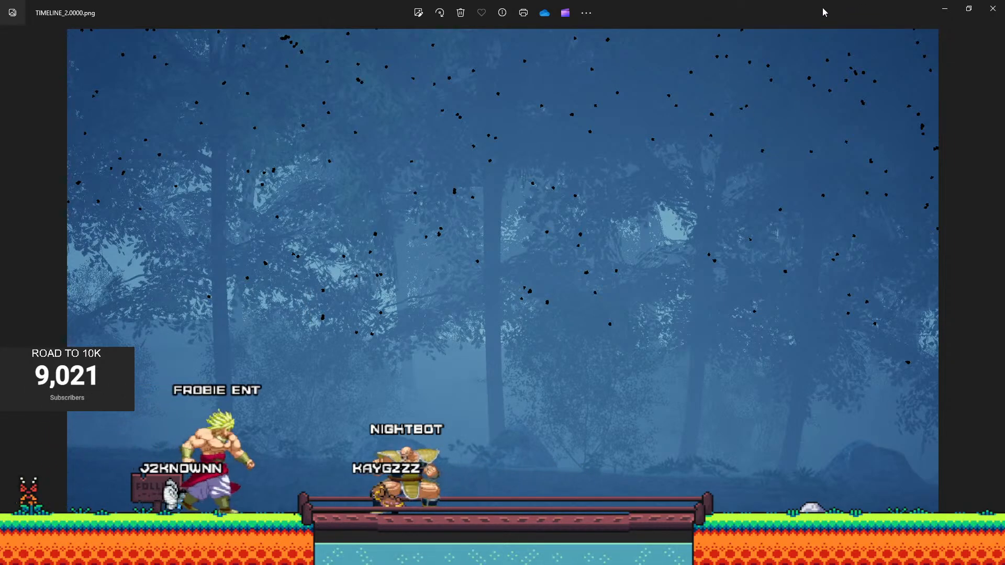
pyautogui.moveTo(822, 11); pyautogui.dragTo(581, 101)
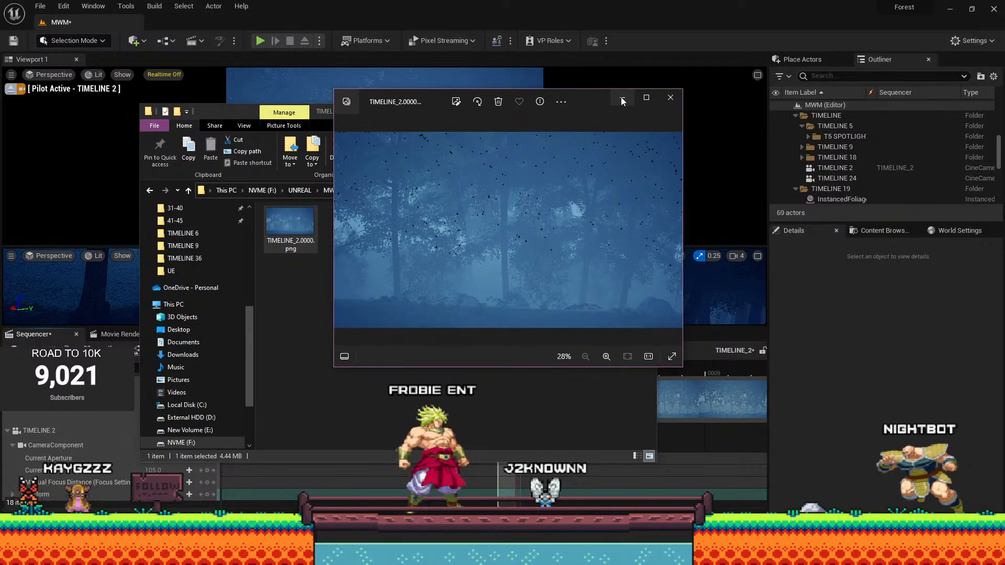
# Minimize the rendered image preview and go up from the Unreal TIMELINE 3 folder to its parent EXPORT folder.
pyautogui.click(621, 98)
pyautogui.click(596, 112)
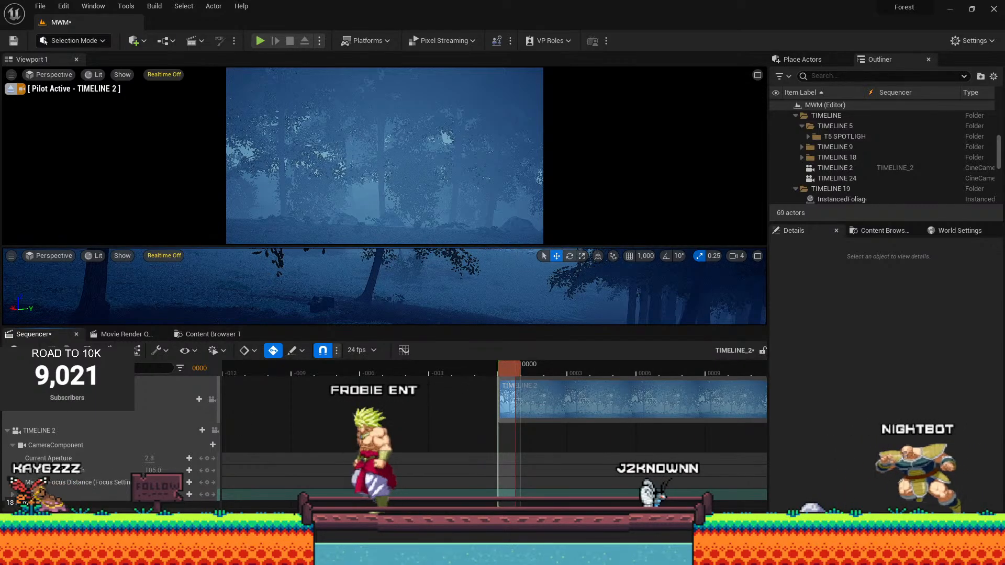
pyautogui.click(232, 499)
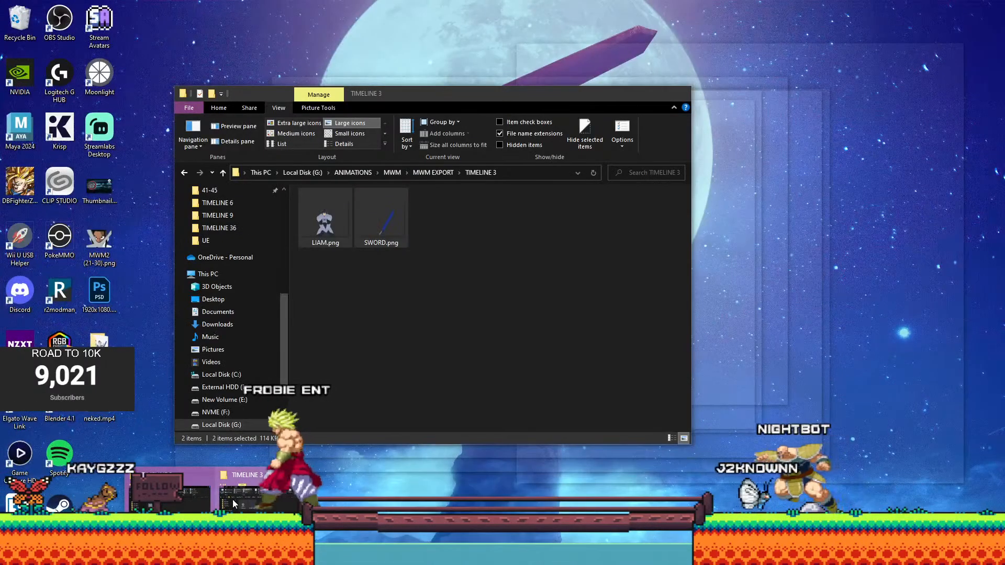
pyautogui.click(174, 504)
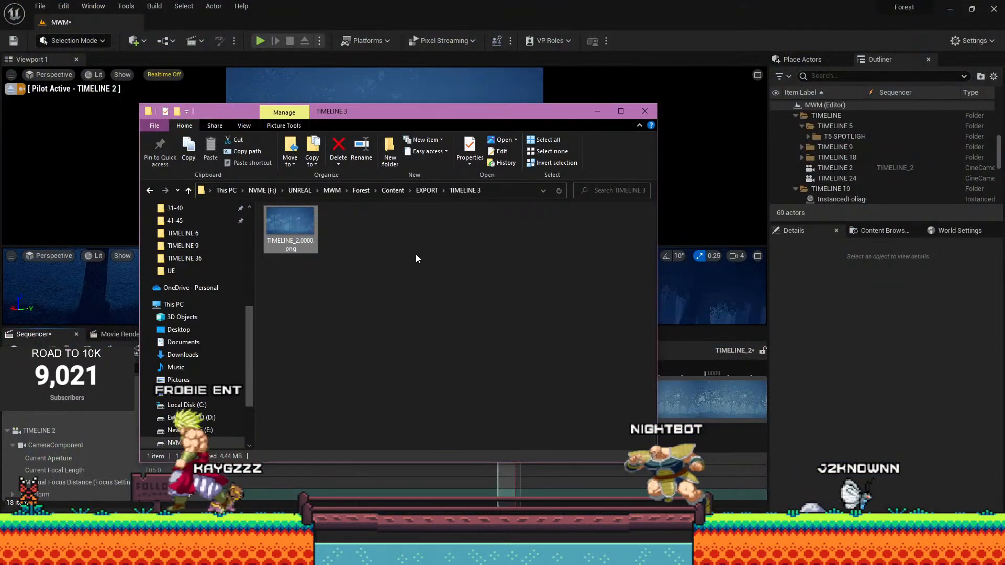
pyautogui.click(424, 191)
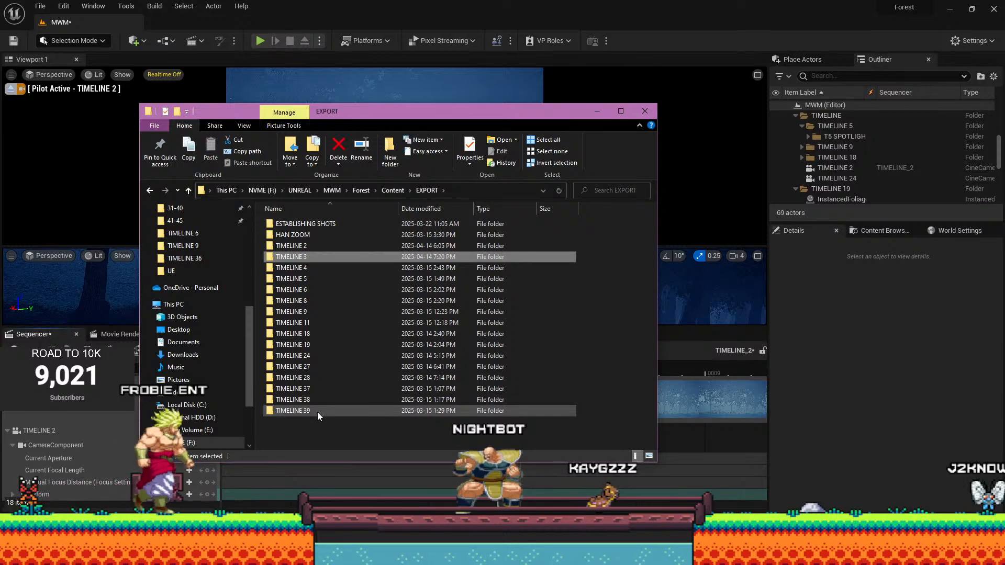
pyautogui.moveTo(314, 426)
pyautogui.mouseDown()
pyautogui.moveTo(325, 235)
pyautogui.moveTo(308, 418)
pyautogui.mouseUp()
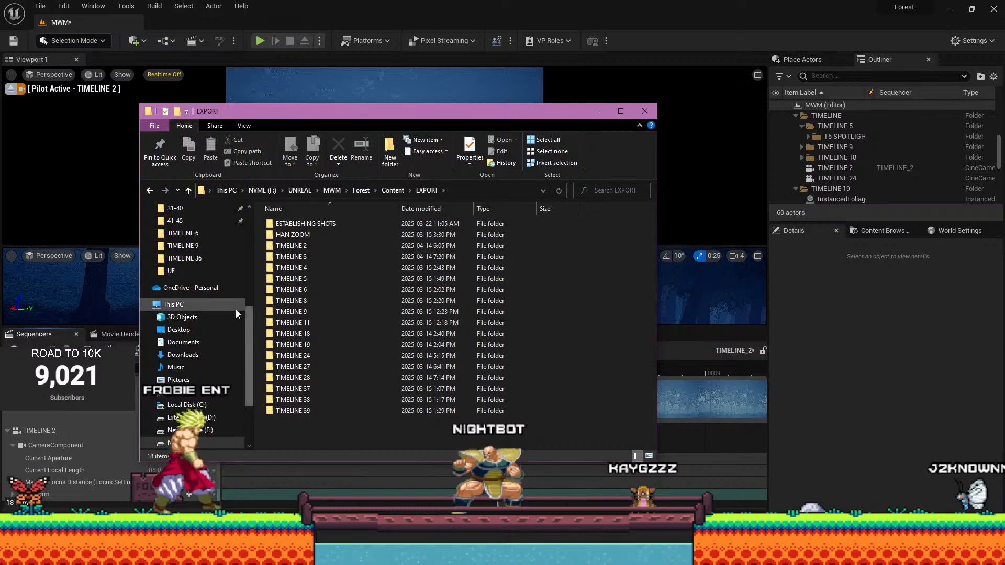
# Open the pinned MWM EXPORT folder in a separate window and place it beside the Unreal EXPORT folder window.
pyautogui.scroll(6, 193, 363)
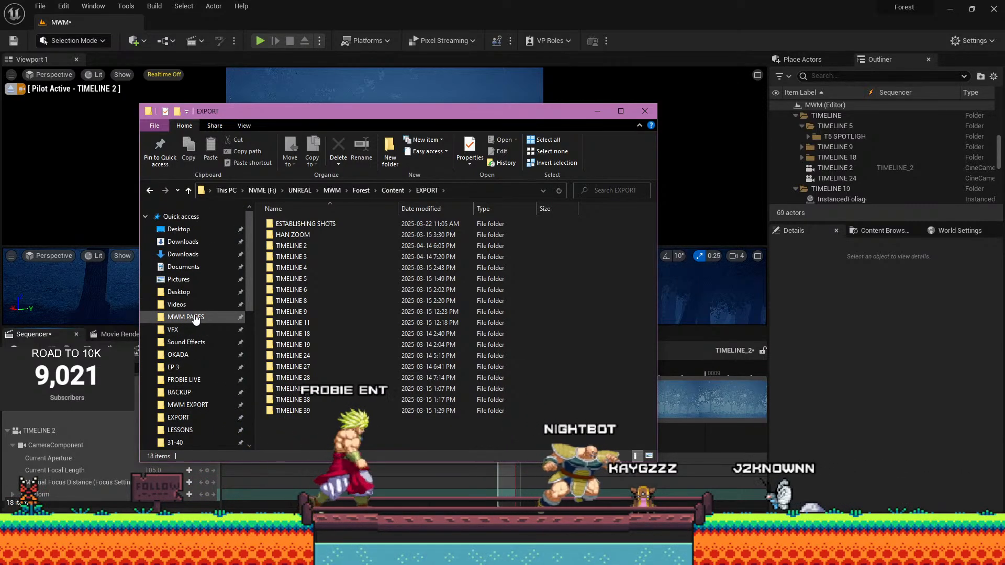
pyautogui.rightClick(191, 405)
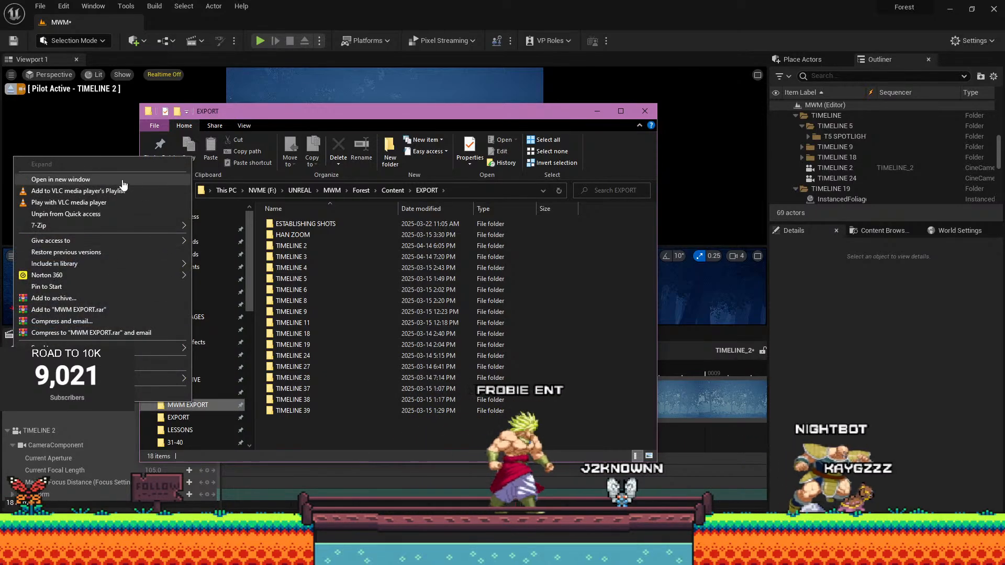
pyautogui.click(168, 179)
pyautogui.moveTo(350, 133); pyautogui.dragTo(593, 110)
pyautogui.moveTo(281, 118); pyautogui.dragTo(296, 80)
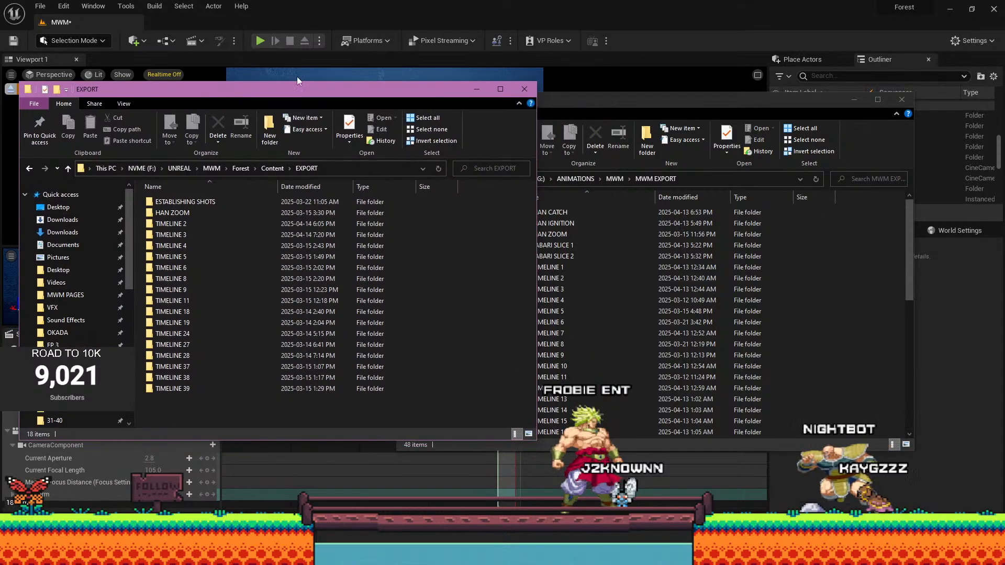
pyautogui.moveTo(551, 106); pyautogui.dragTo(574, 97)
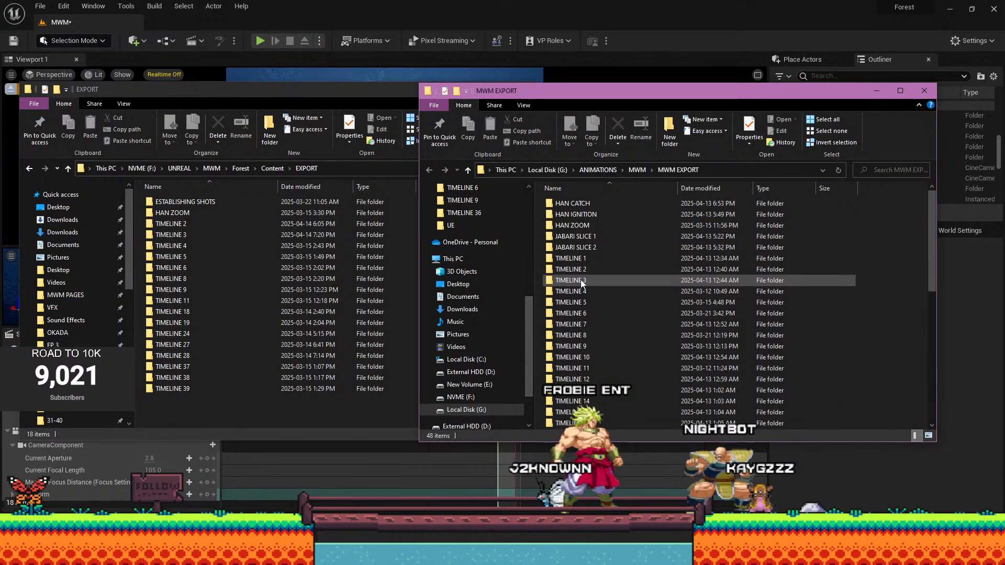
# Compare the MWM EXPORT timeline folders with the Unreal ones, checking the image sequences in TIMELINE 10 and TIMELINE 11.
pyautogui.scroll(-9, 592, 278)
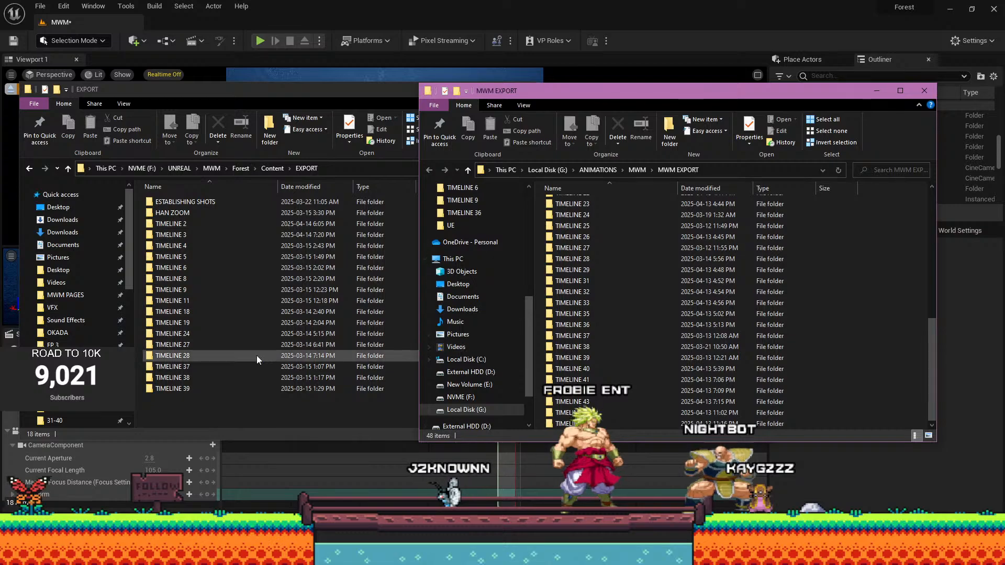
pyautogui.scroll(9, 614, 311)
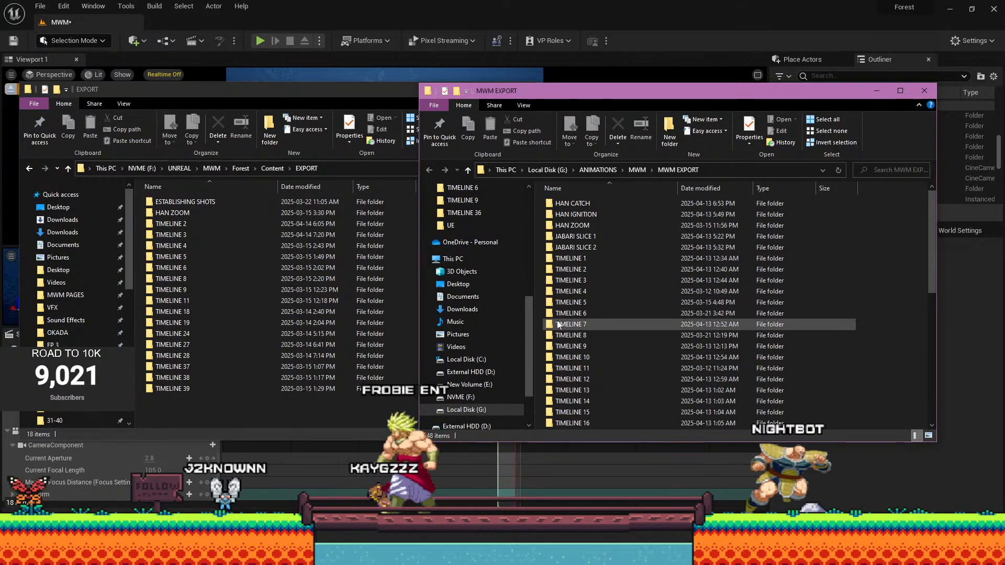
pyautogui.doubleClick(572, 357)
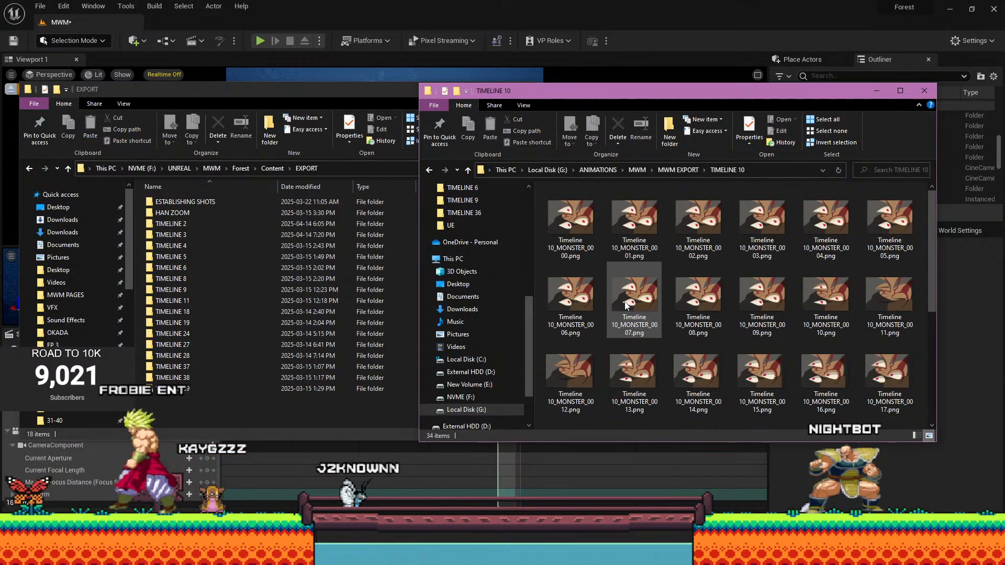
pyautogui.hotkey('alt', 'Left')
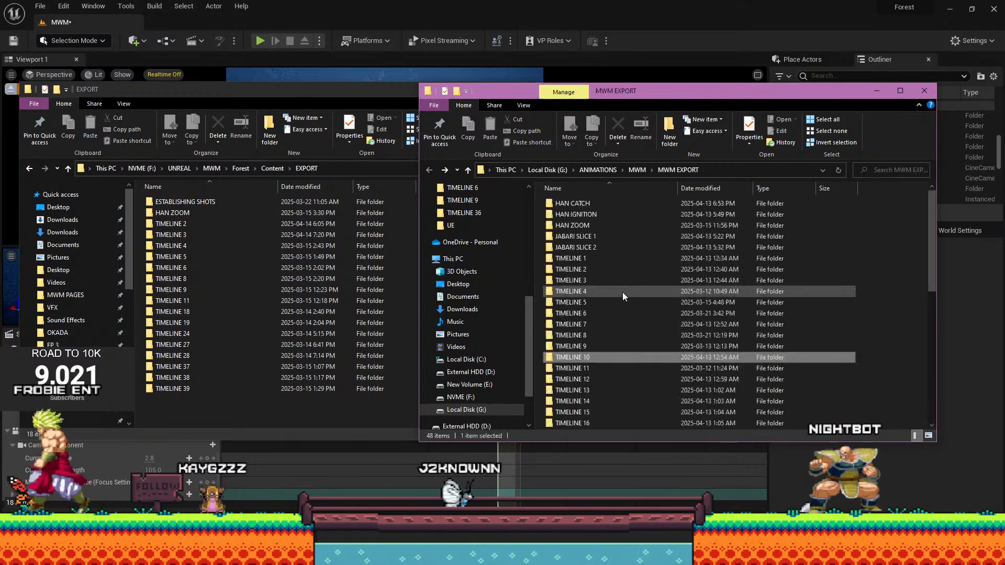
pyautogui.click(596, 371)
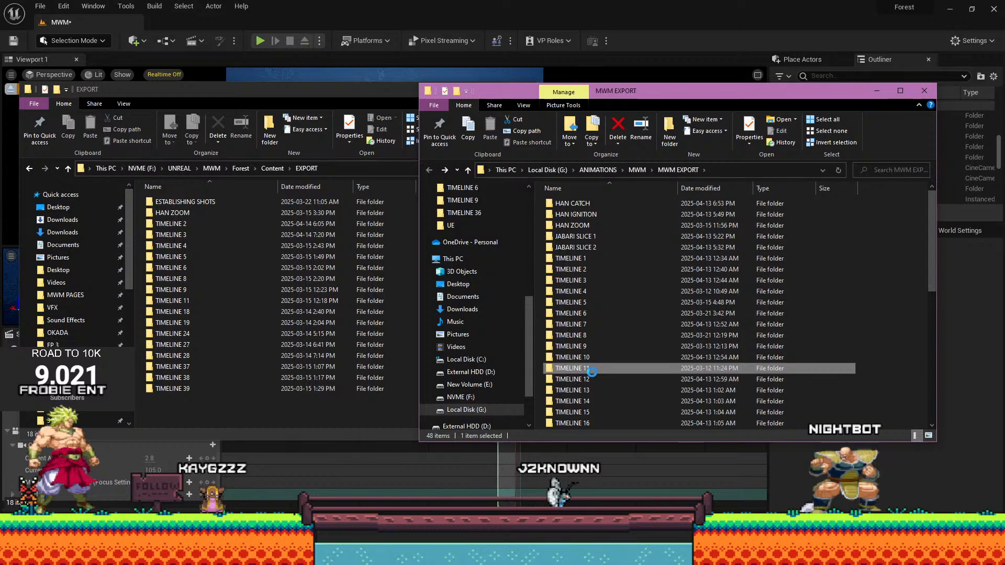
pyautogui.doubleClick(594, 372)
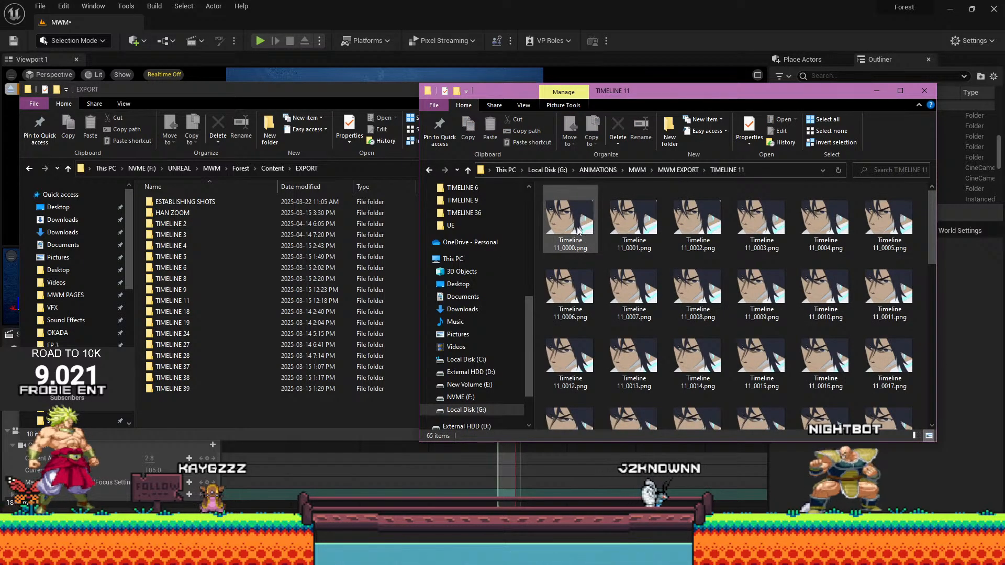
pyautogui.hotkey('alt', 'Left')
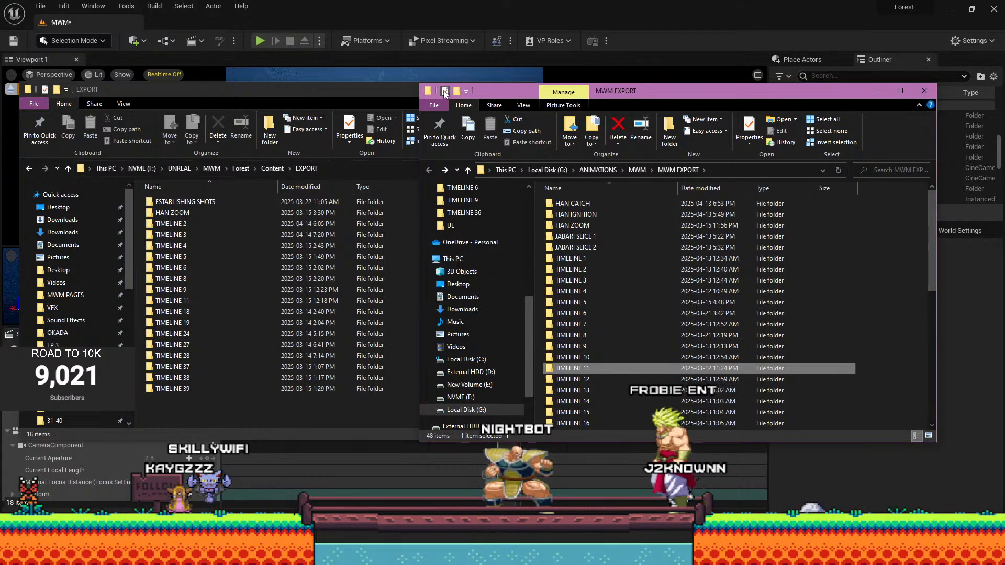
# Switch to the ChatGPT conversation in the browser, review its focal length list and camera rendering notes, and return to Unreal Editor.
pyautogui.click(639, 20)
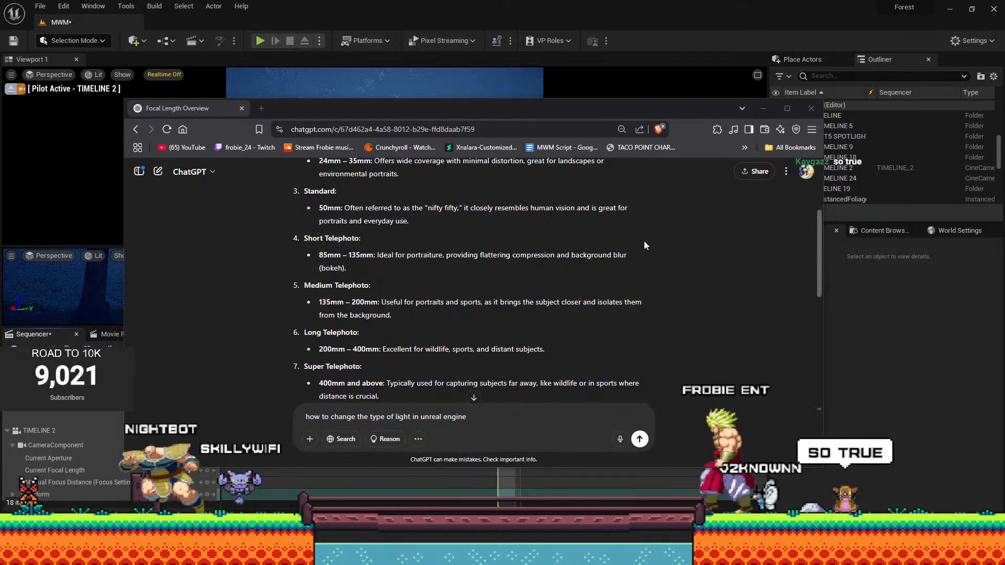
pyautogui.scroll(3, 312, 263)
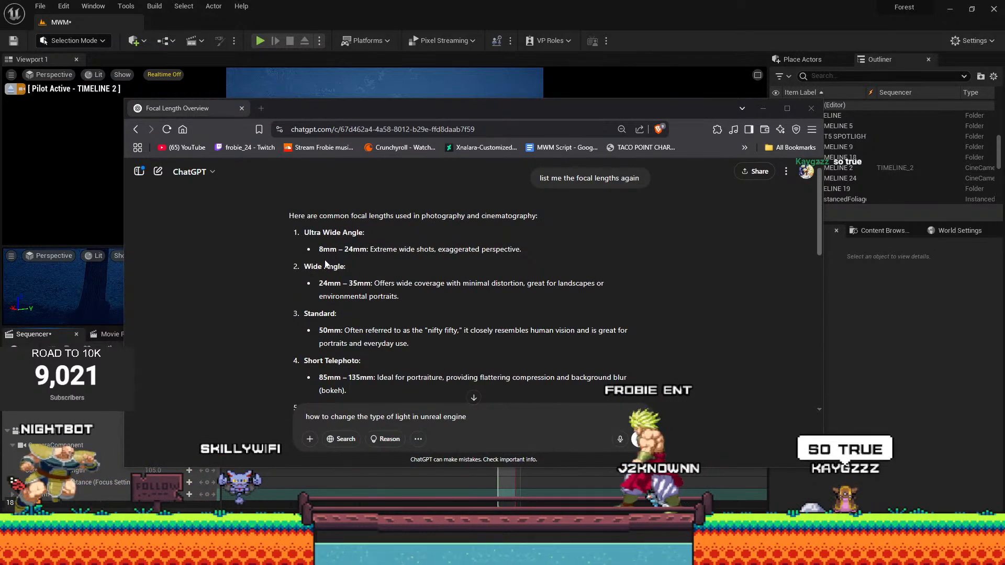
pyautogui.scroll(-6, 572, 221)
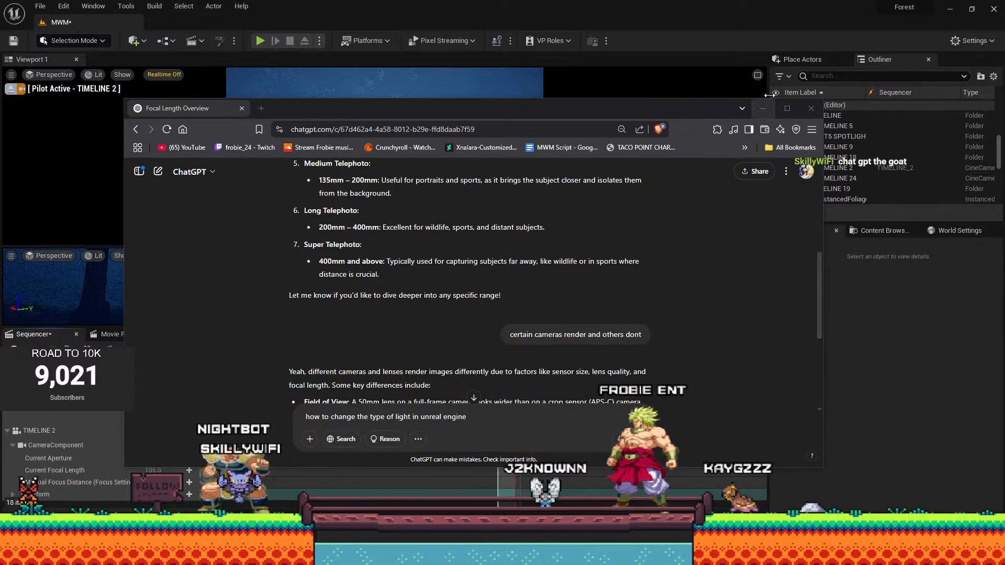
pyautogui.click(787, 108)
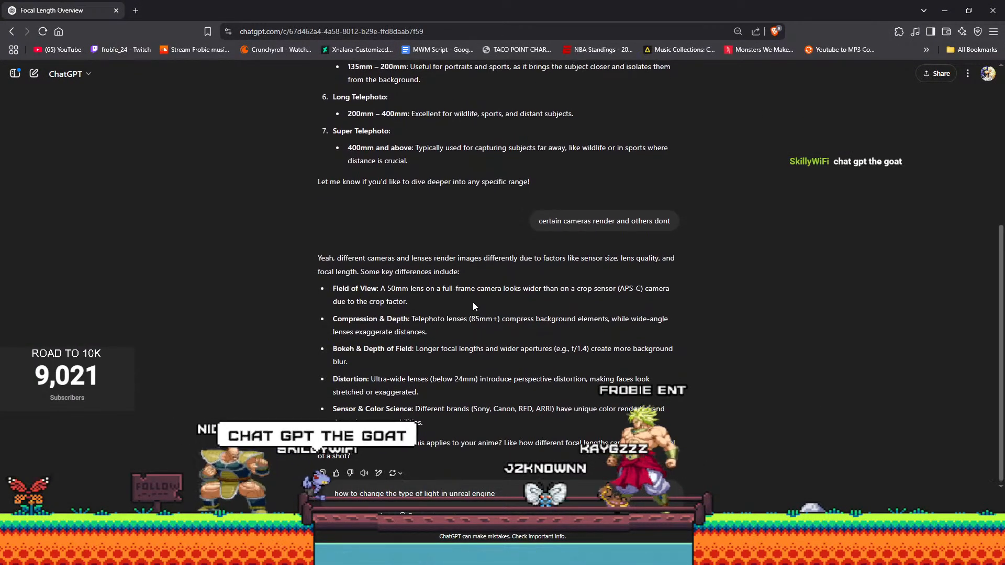
pyautogui.scroll(6, 466, 295)
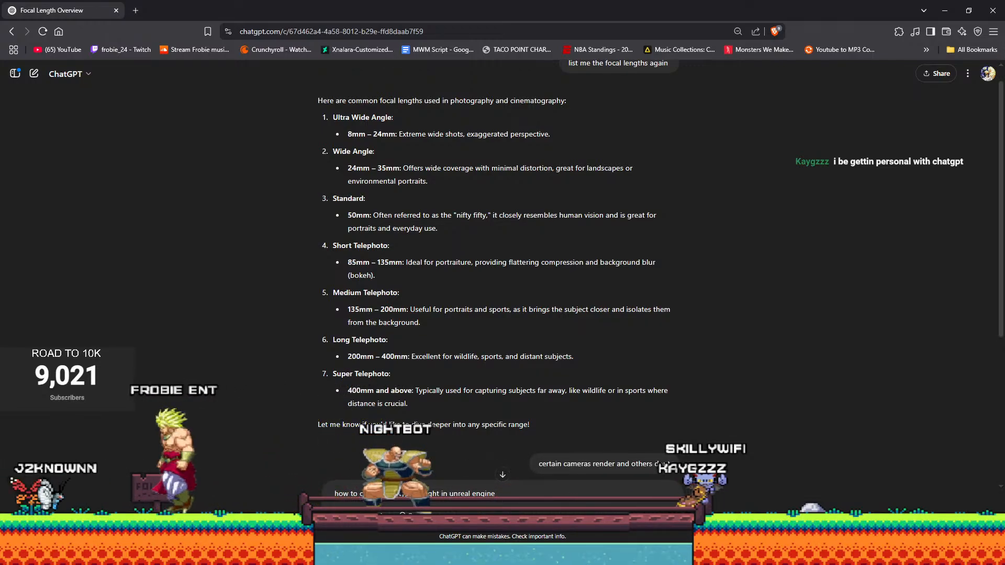
pyautogui.hotkey('alt', 'Tab')
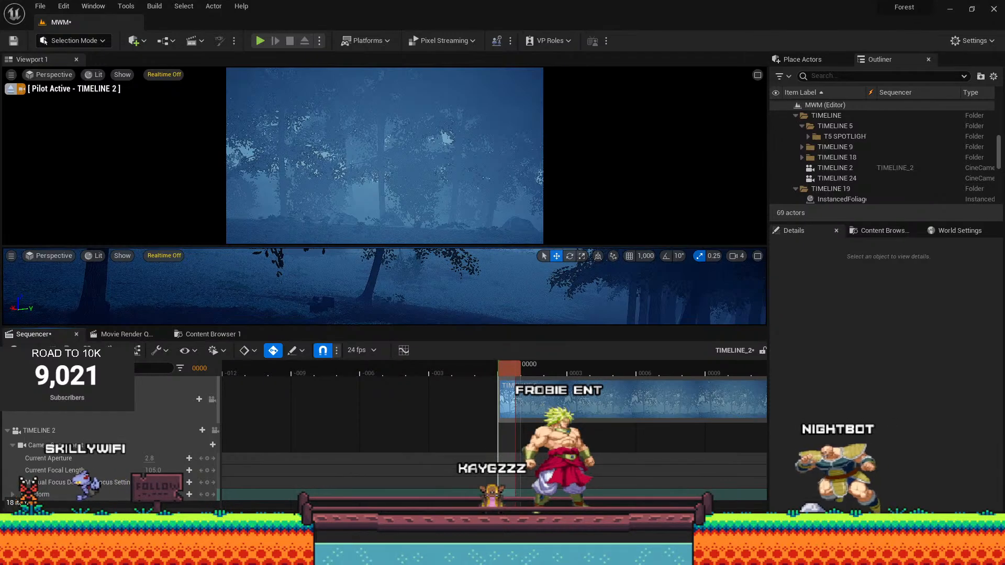
# Bring the TIMELINE 3, EXPORT and MWM EXPORT folder windows back in front of the level editor.
pyautogui.moveTo(215, 555)
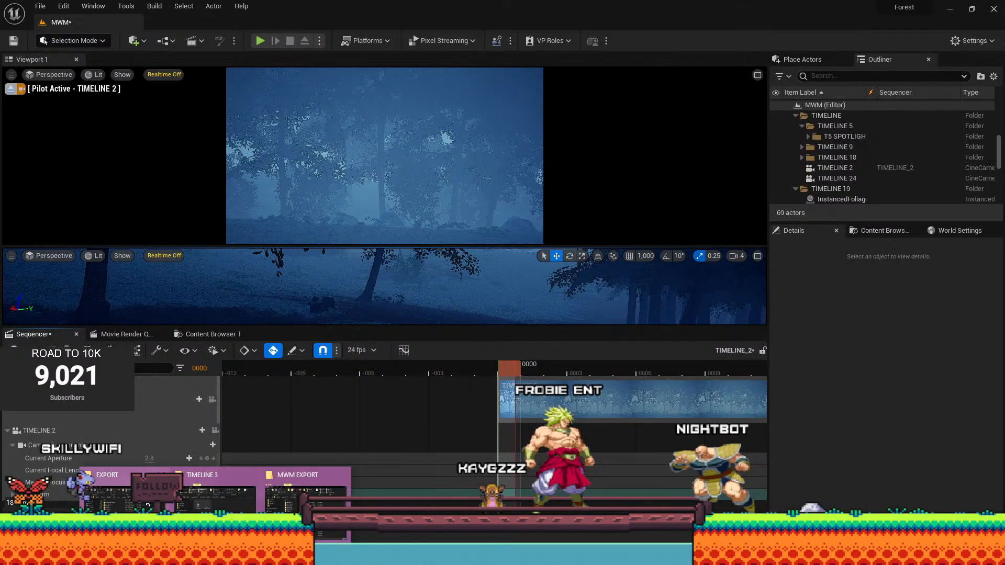
pyautogui.moveTo(148, 505)
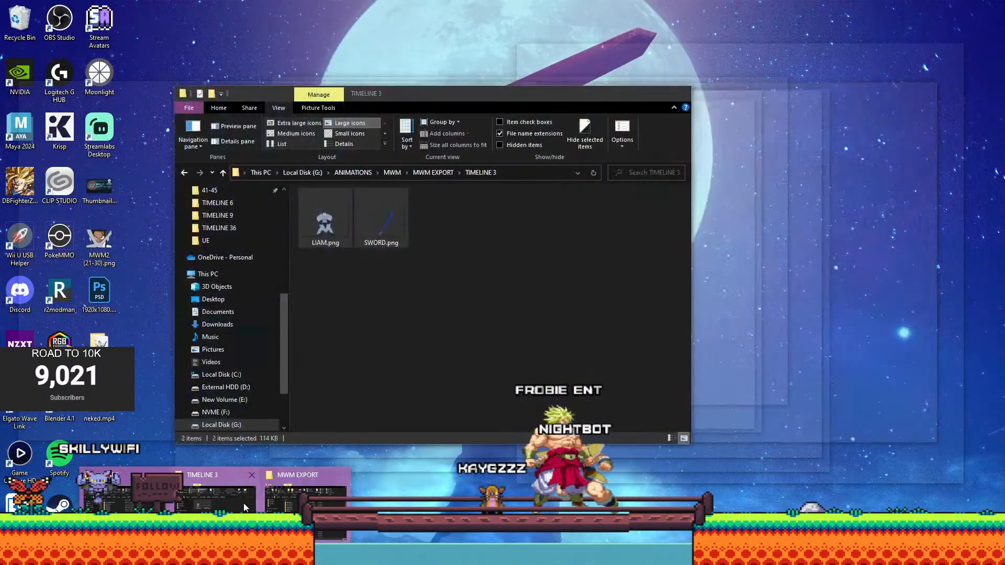
pyautogui.click(243, 504)
pyautogui.click(215, 555)
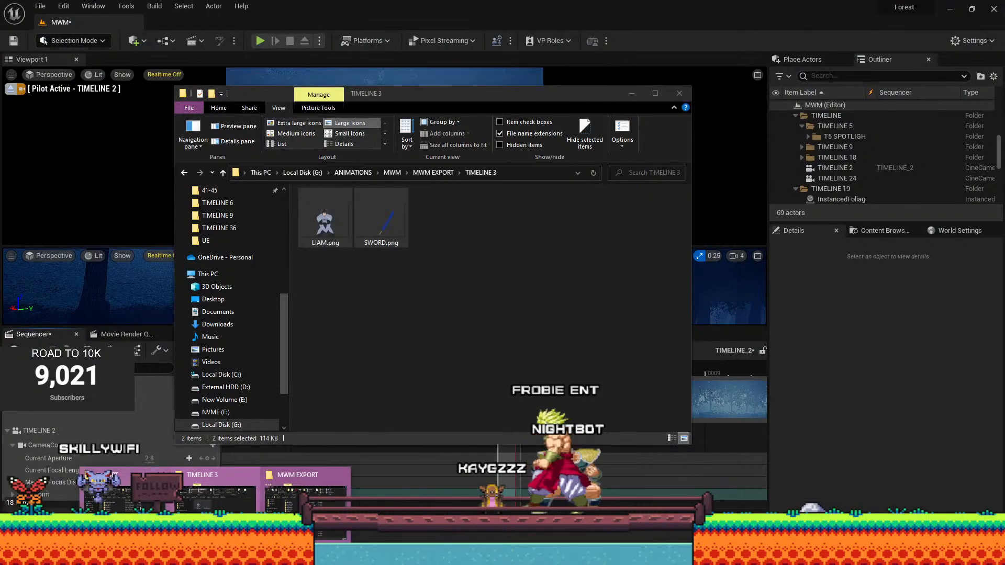
pyautogui.click(148, 504)
pyautogui.click(216, 555)
pyautogui.click(306, 503)
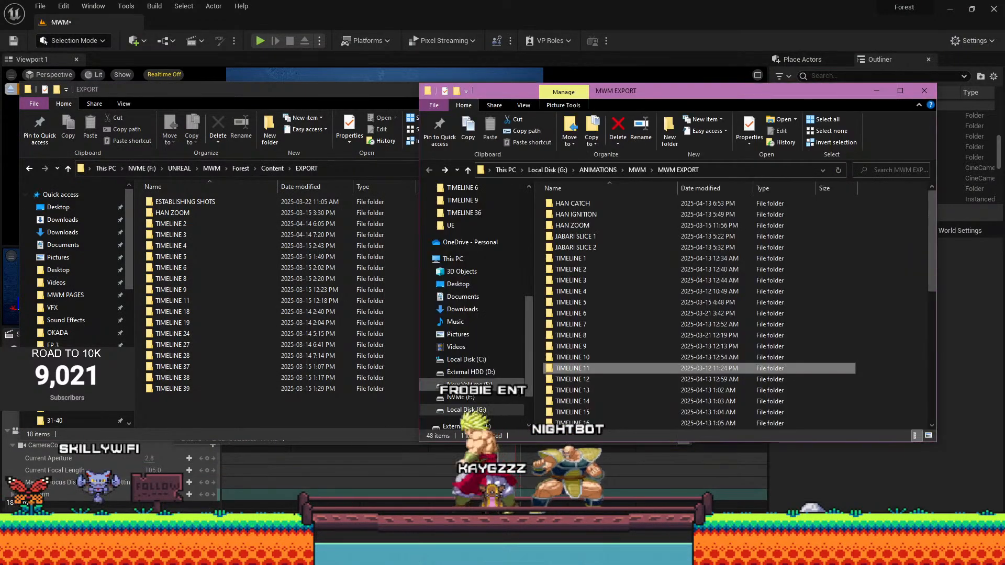
# View LIAM.png and MONSTER.png from the MWM EXPORT TIMELINE 12 folder in a maximized viewer, finishing on LIAM.png.
pyautogui.click(628, 381)
pyautogui.doubleClick(627, 379)
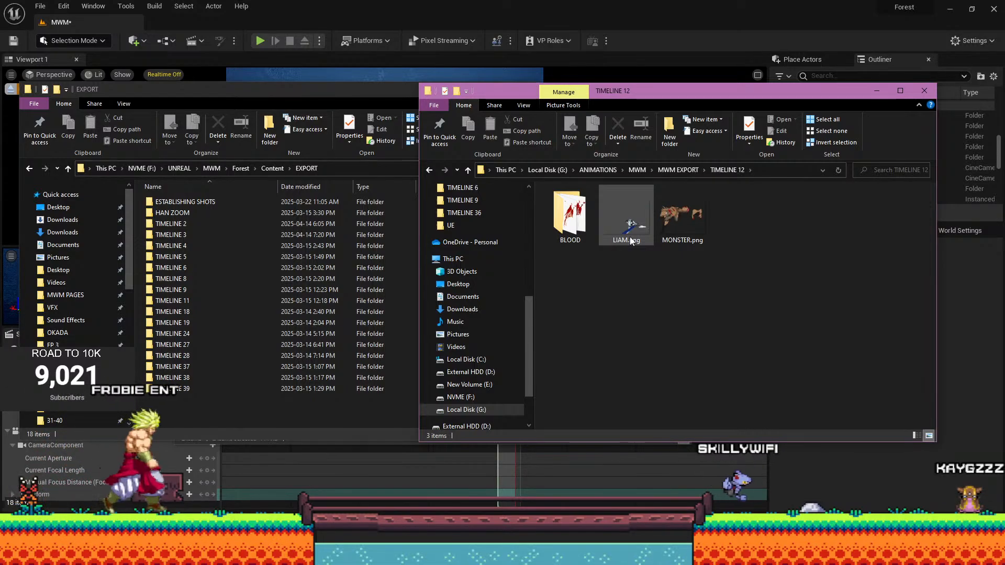
pyautogui.doubleClick(631, 238)
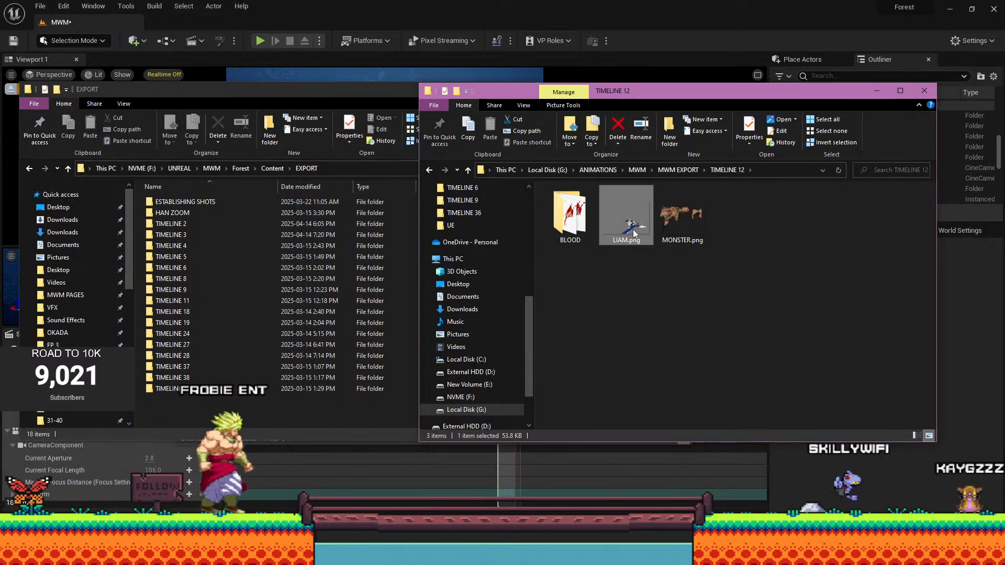
pyautogui.click(670, 98)
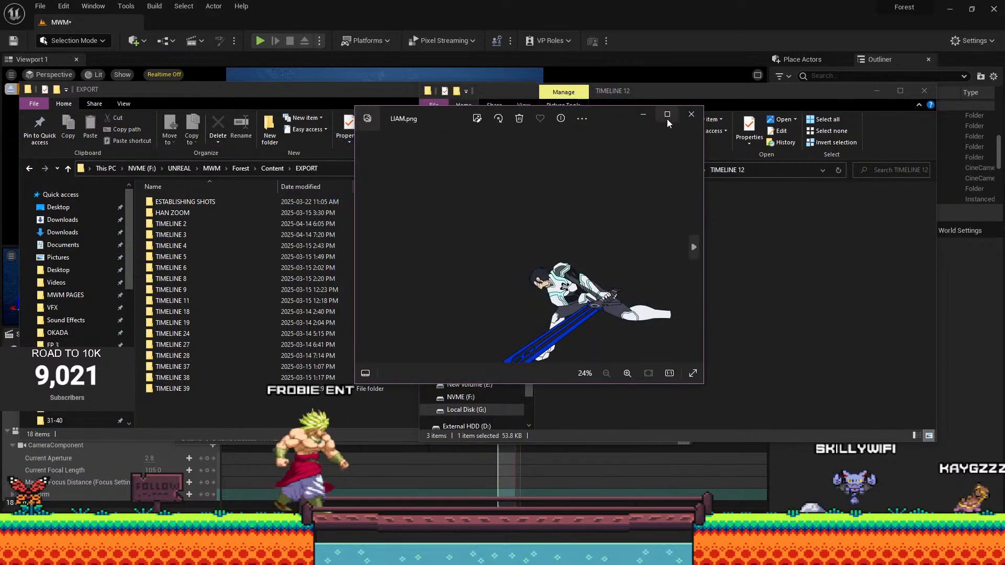
pyautogui.click(667, 114)
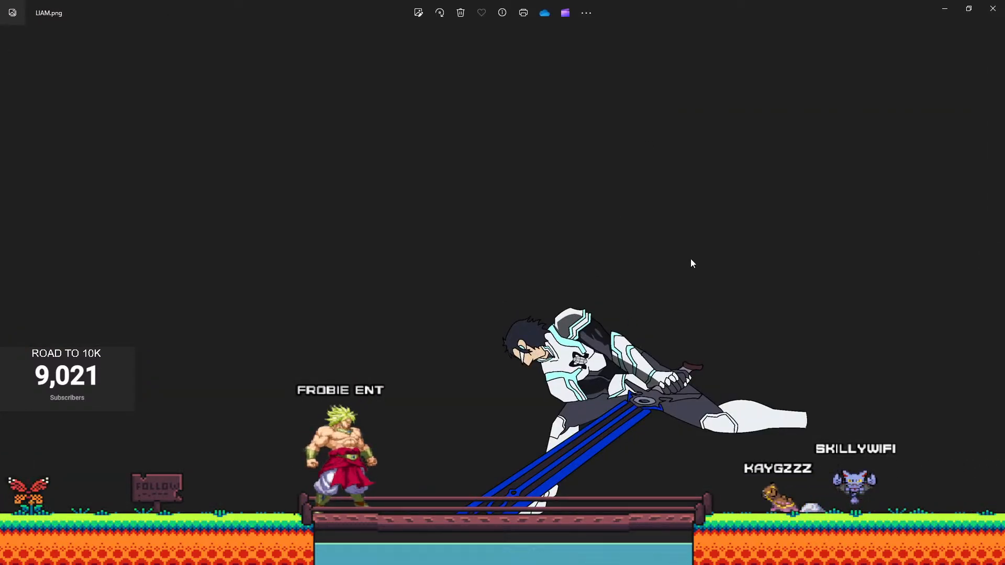
pyautogui.click(995, 275)
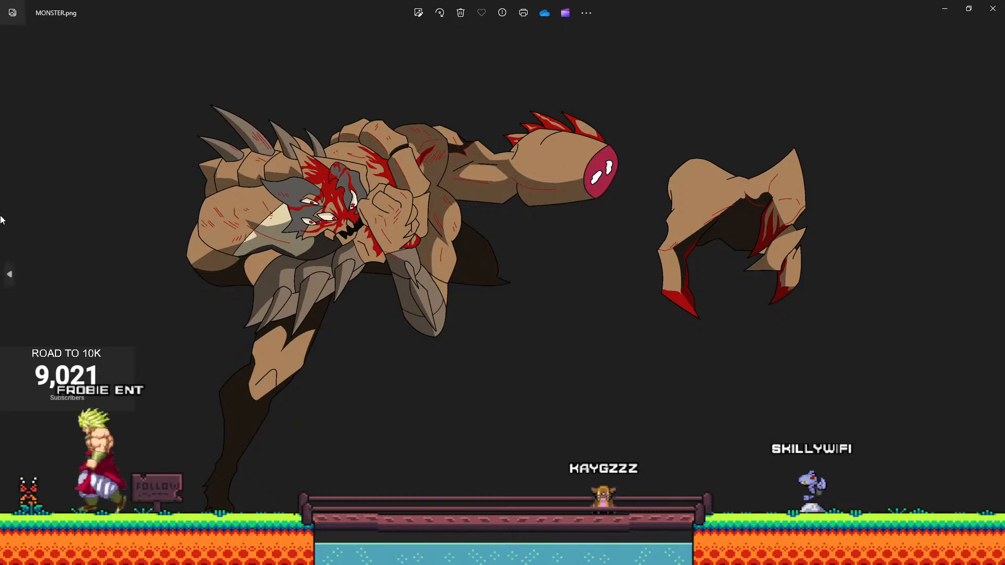
pyautogui.click(8, 273)
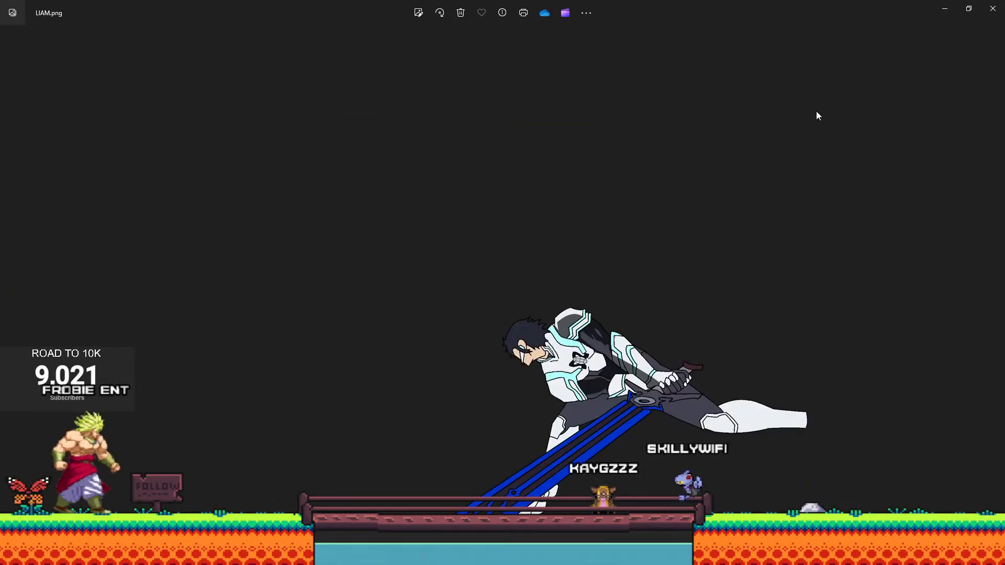
# Restore the LIAM.png viewer to a smaller window over the folders and minimize the Unreal EXPORT folder window.
pyautogui.moveTo(742, 6); pyautogui.dragTo(581, 145)
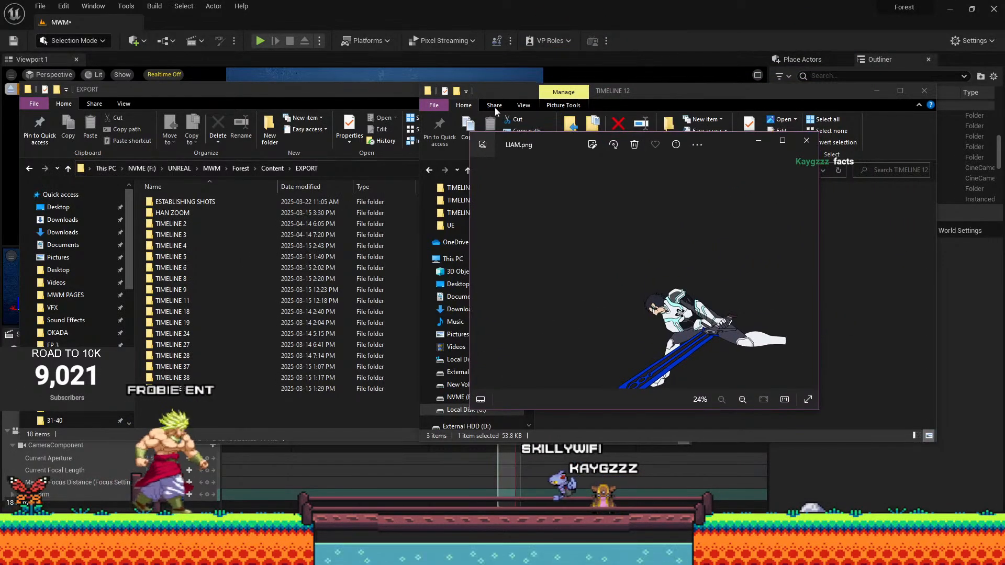
pyautogui.click(350, 96)
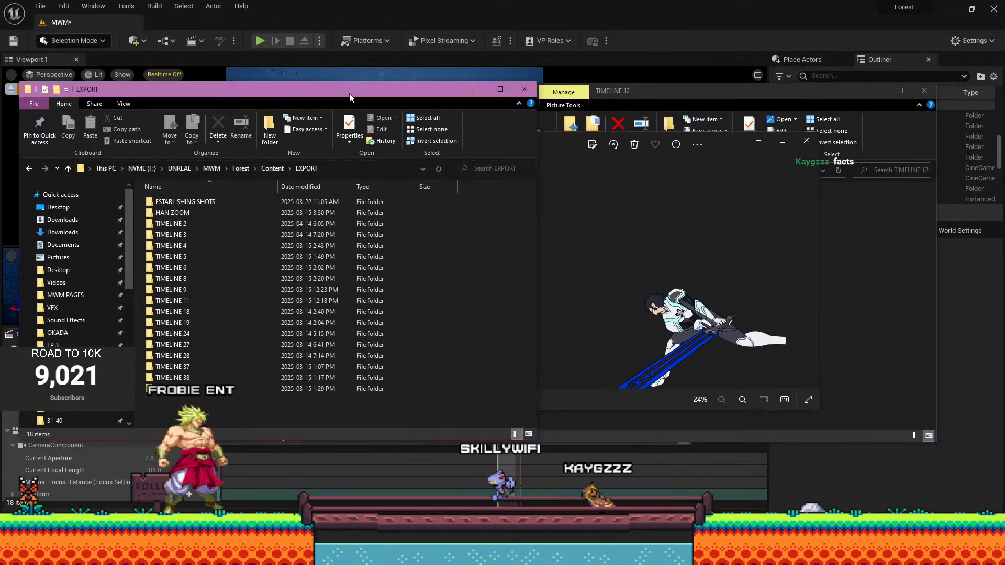
pyautogui.click(477, 92)
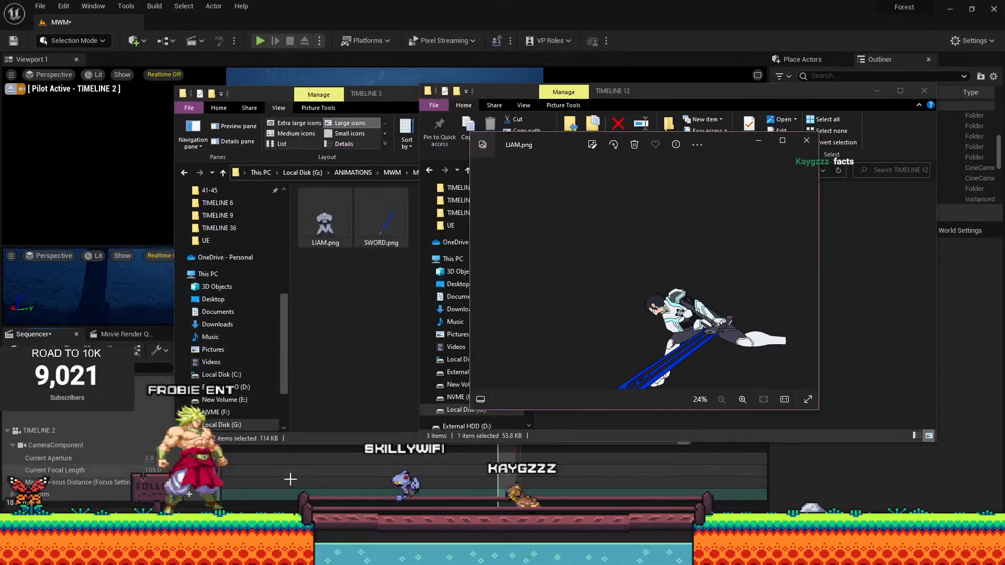
# Bring the level editor in front of the folder windows and maximize the lower Perspective viewport.
pyautogui.click(506, 6)
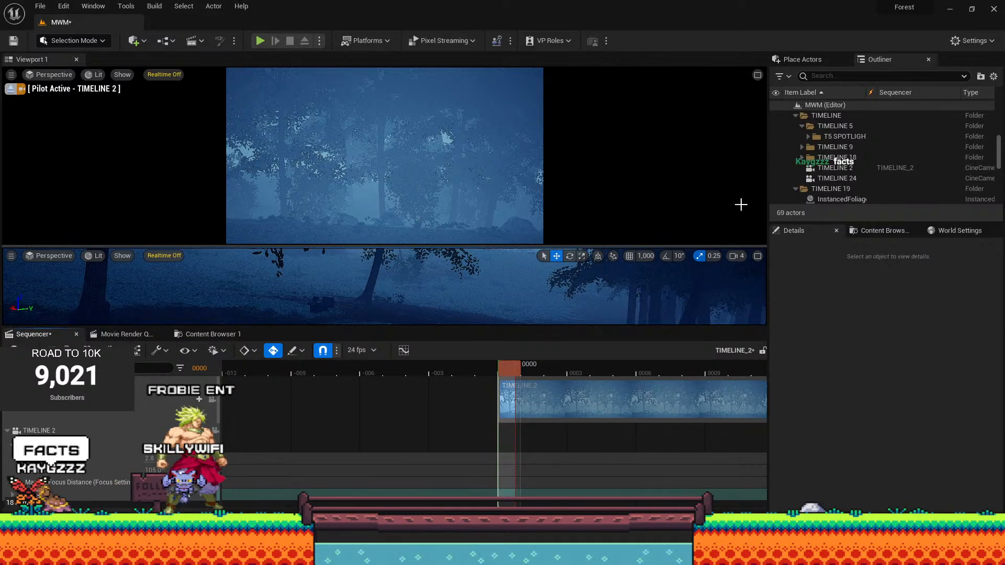
pyautogui.click(757, 256)
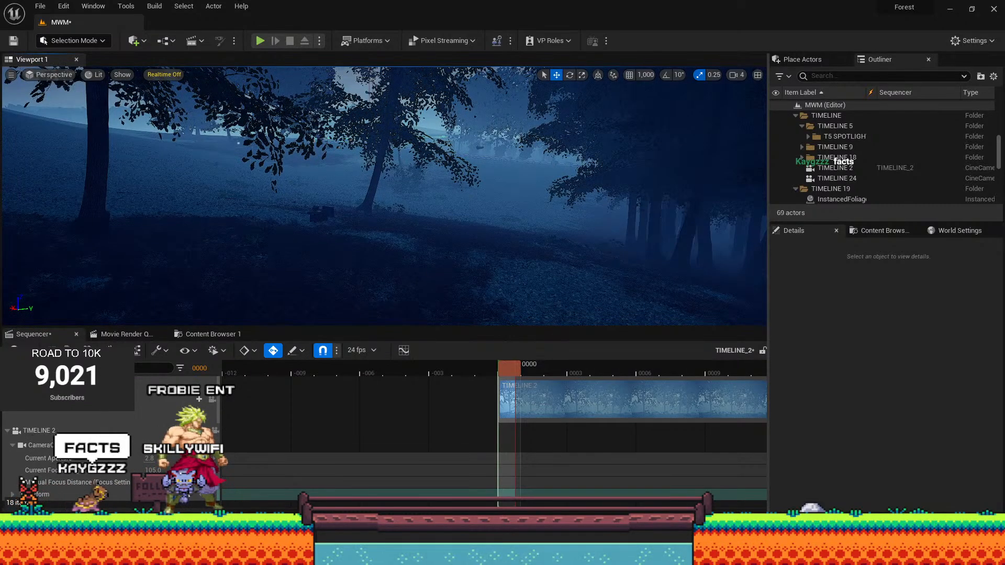
# Switch to Photoshop, then save and close ThumbnailsForYT.psd.
pyautogui.click(761, 555)
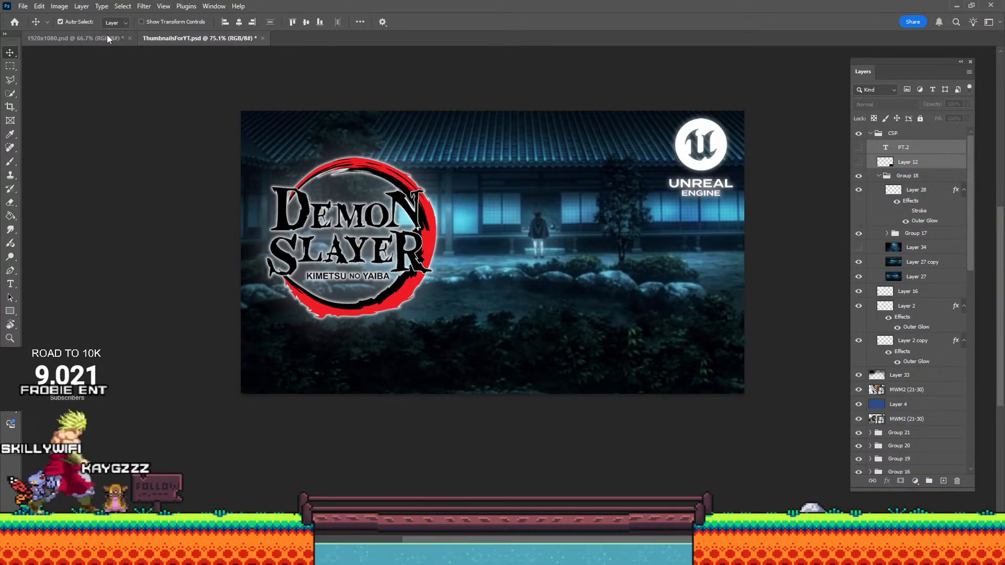
pyautogui.press('ctrl')
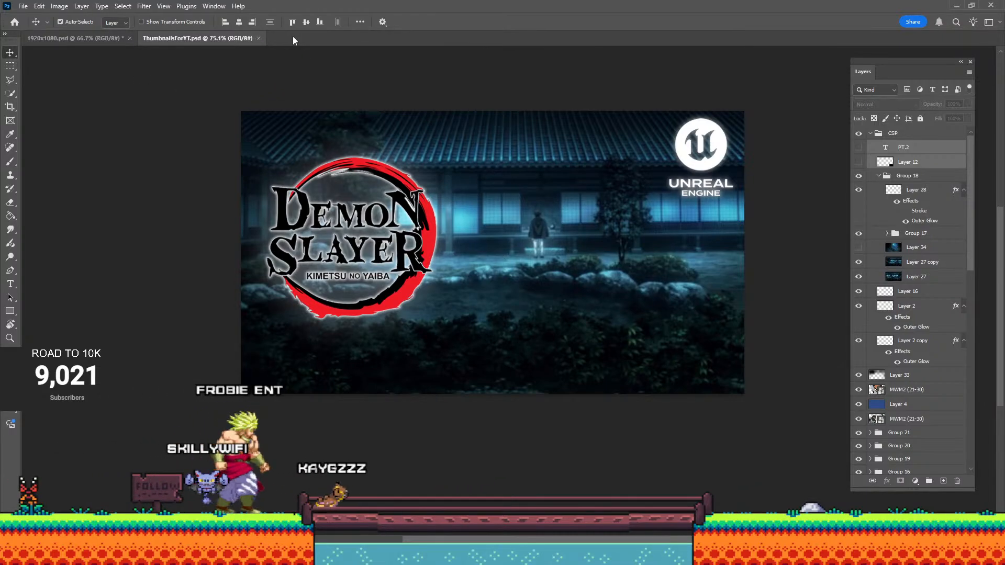
pyautogui.click(259, 38)
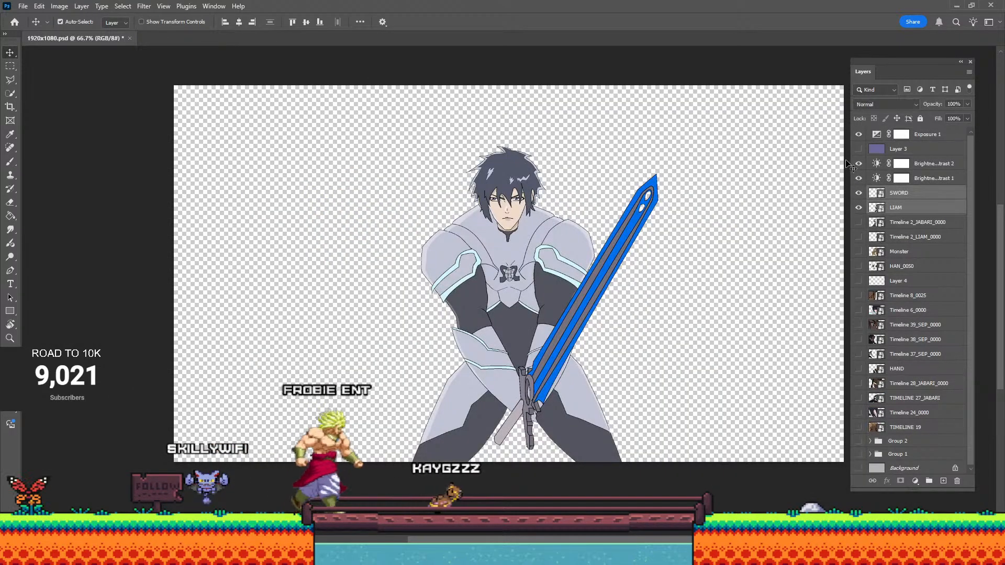
# Hide the SWORD and LIAM layers, and place LIAM.png and MONSTER.png from the TIMELINE 12 folder into 1920x1080.psd.
pyautogui.click(859, 194)
pyautogui.click(859, 207)
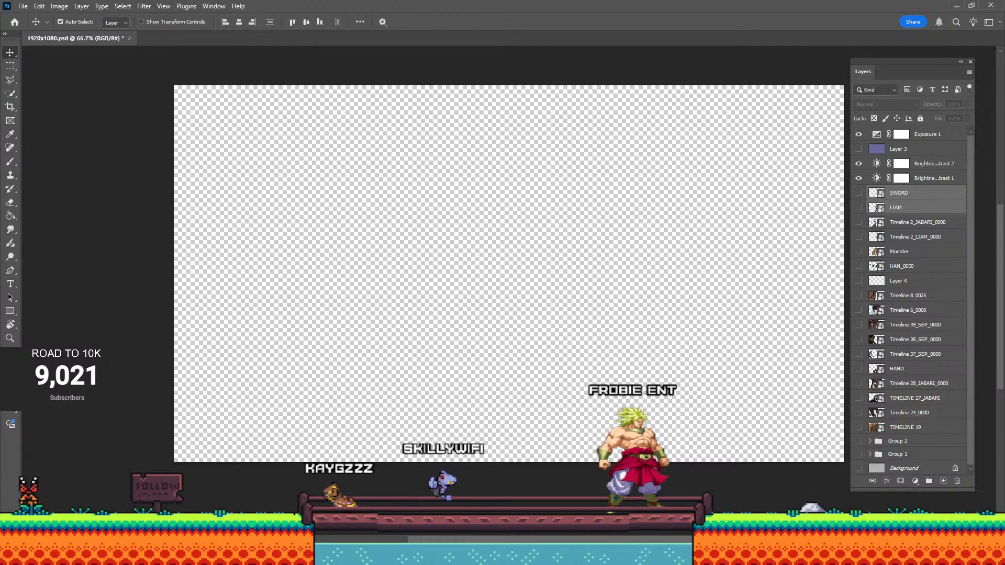
pyautogui.moveTo(215, 555)
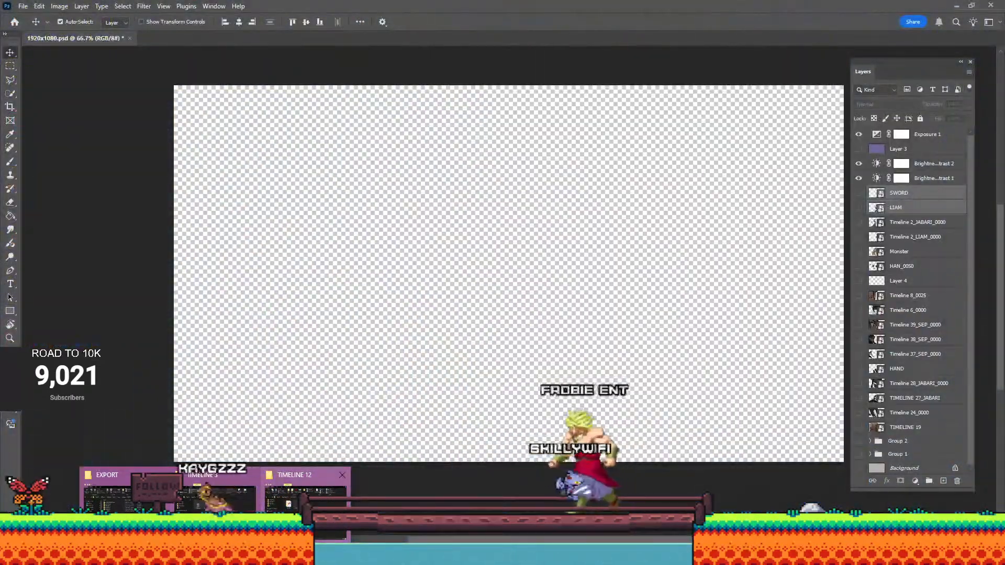
pyautogui.click(306, 498)
pyautogui.moveTo(717, 99); pyautogui.dragTo(318, 112)
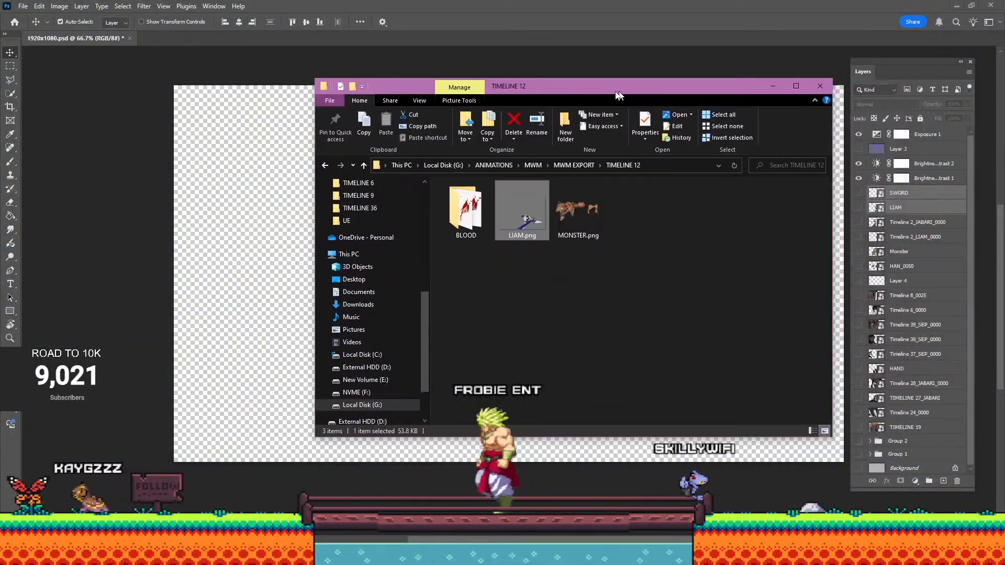
pyautogui.moveTo(368, 240); pyautogui.dragTo(657, 242)
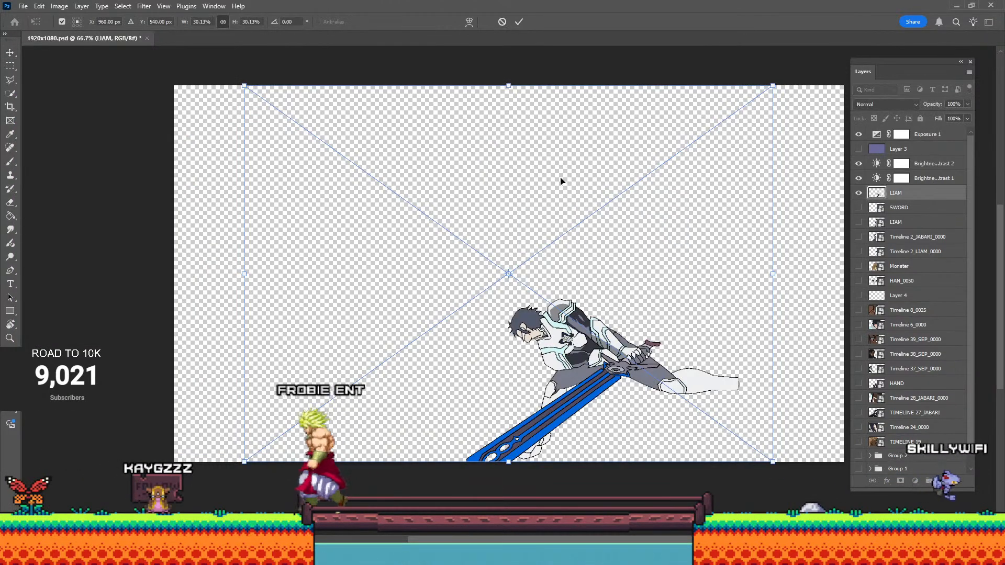
pyautogui.click(518, 21)
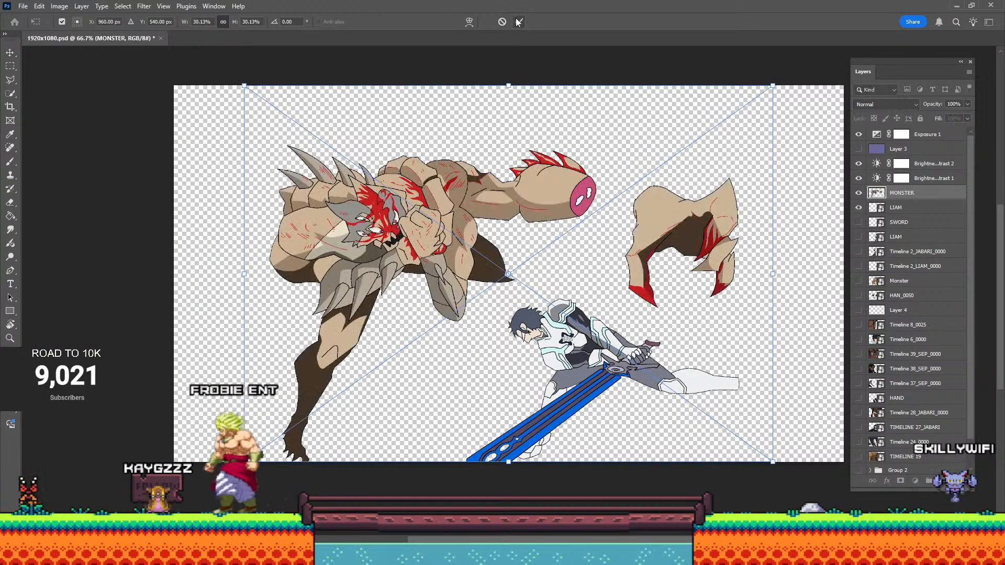
pyautogui.click(519, 21)
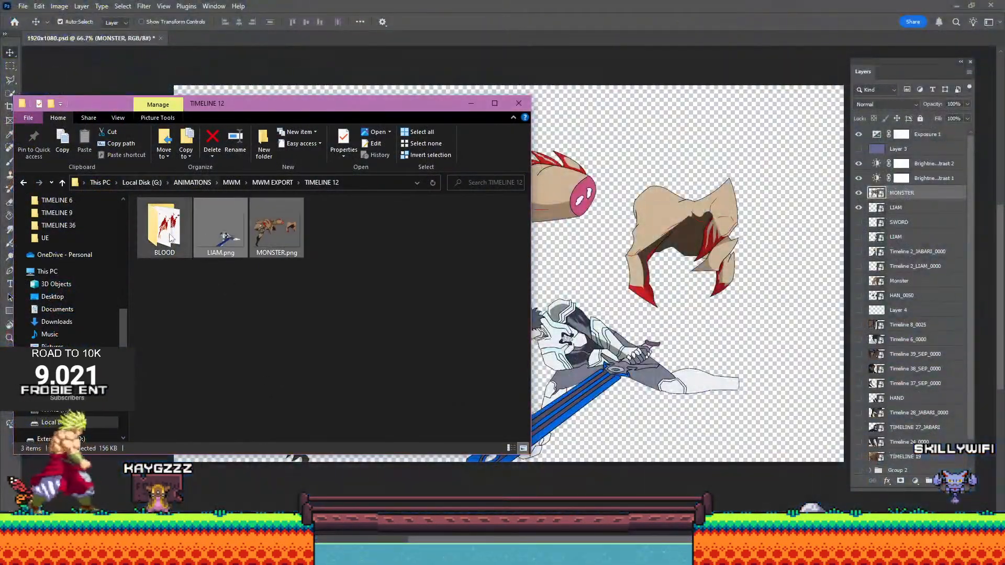
# Place Timeline 12_BLOOD_0000.png from the BLOOD subfolder of TIMELINE 12 above the MONSTER layer.
pyautogui.doubleClick(164, 230)
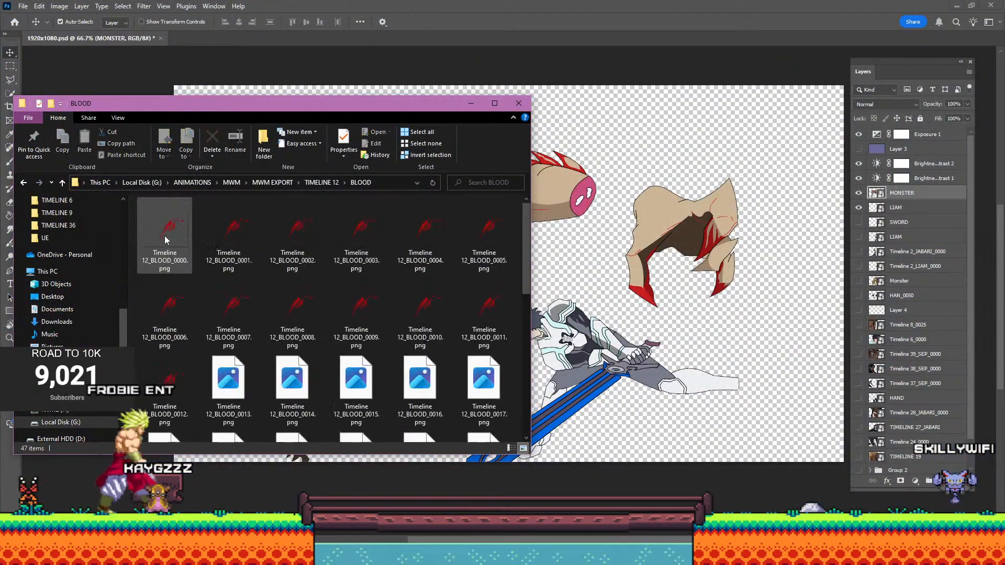
pyautogui.moveTo(164, 235); pyautogui.dragTo(676, 216)
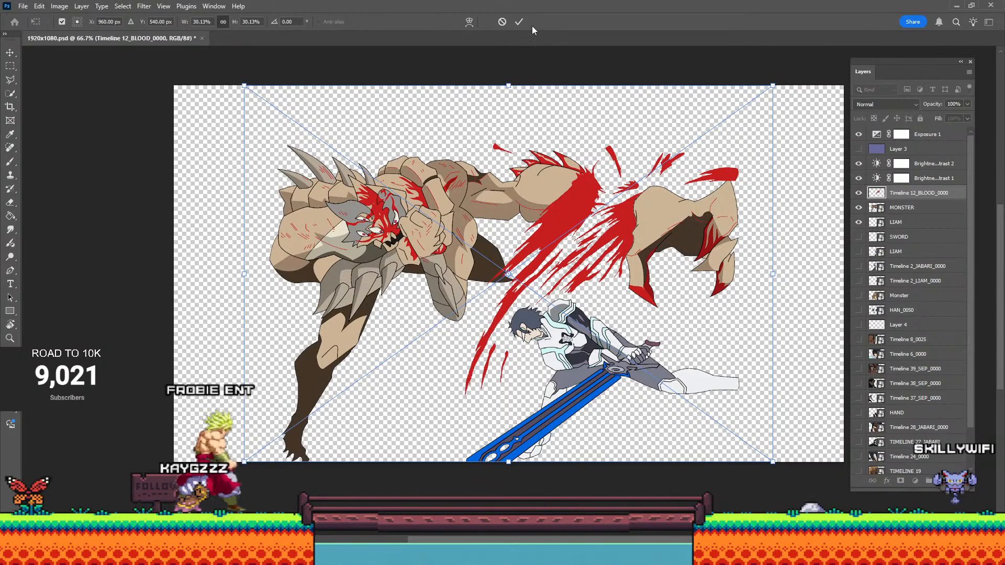
pyautogui.click(519, 22)
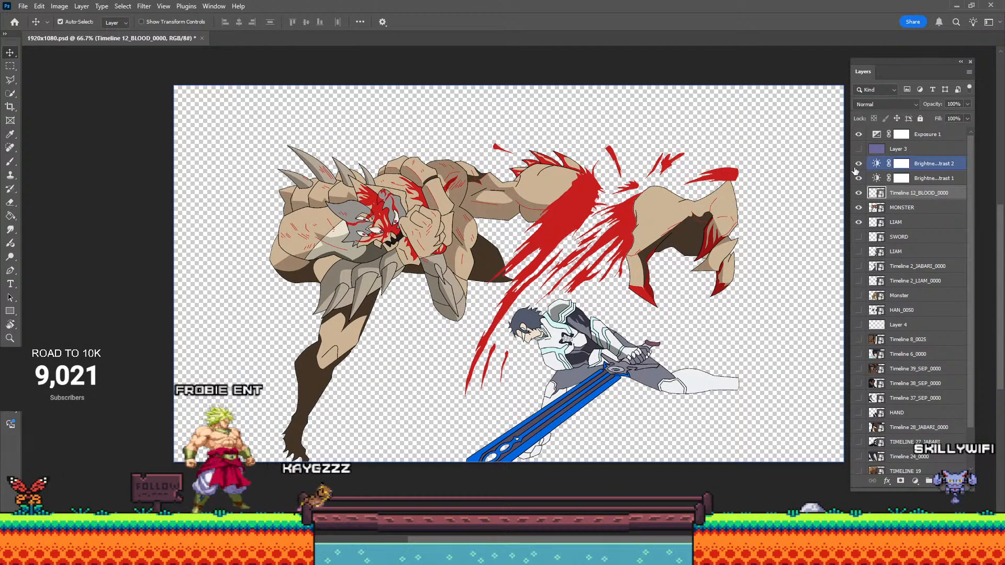
# Move the Exposure 1 layer below Layer 3 and select it together with both Brightness/Contrast adjustment layers.
pyautogui.click(929, 179)
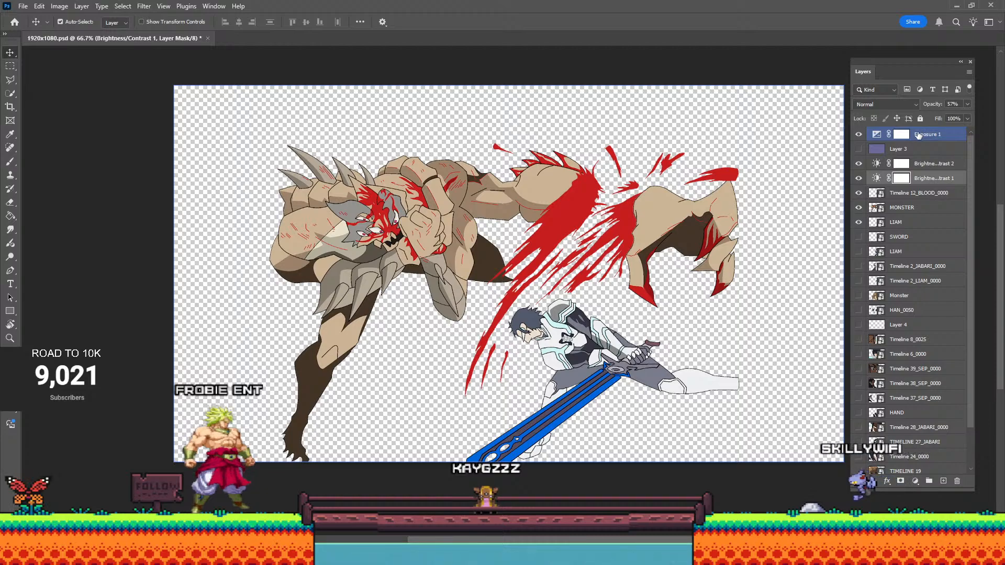
pyautogui.moveTo(910, 152); pyautogui.dragTo(905, 155)
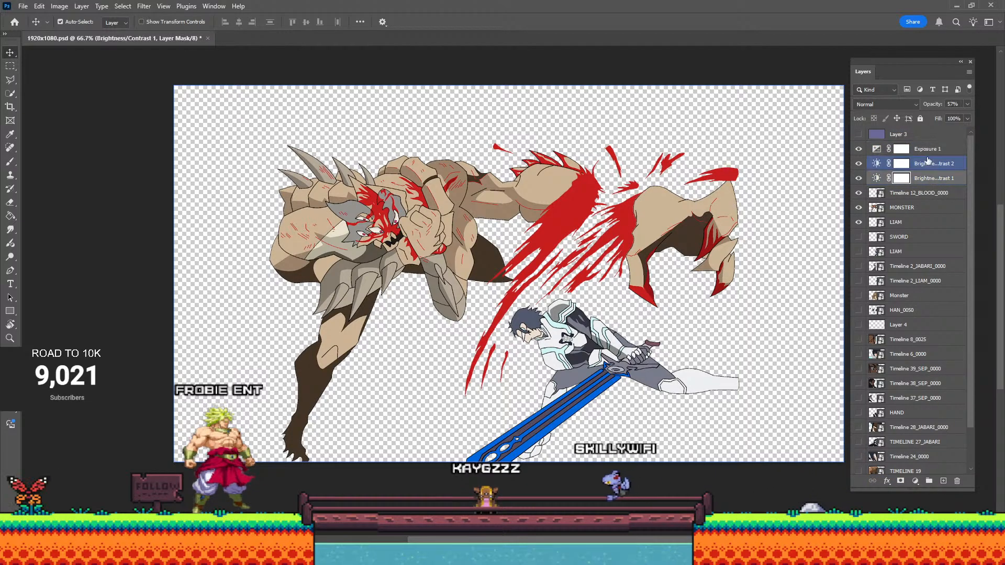
pyautogui.keyDown('shift'); pyautogui.click(926, 155); pyautogui.keyUp('shift')
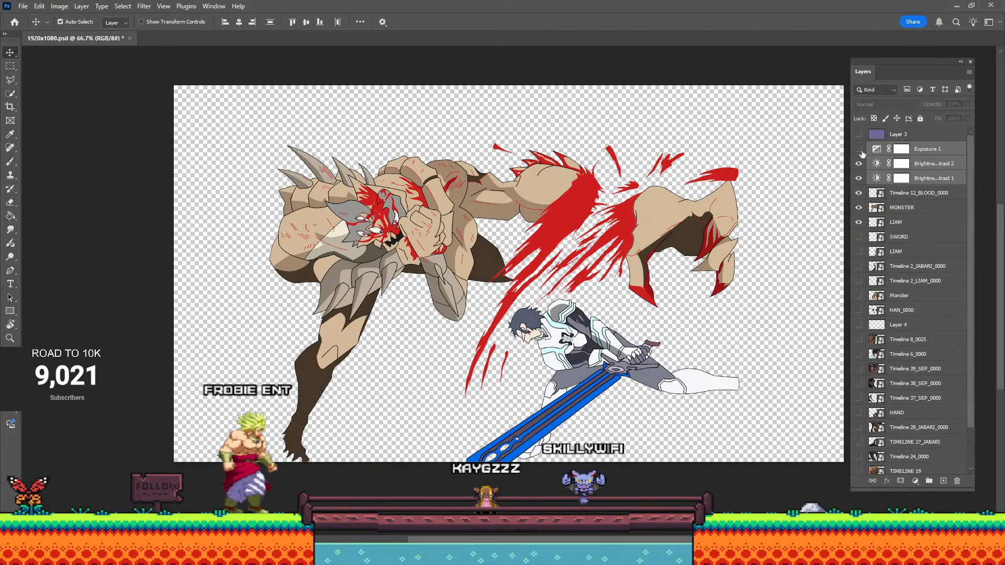
# Compare the artwork with and without the blood layer and the exposure and brightness adjustments by toggling their visibility.
pyautogui.click(861, 194)
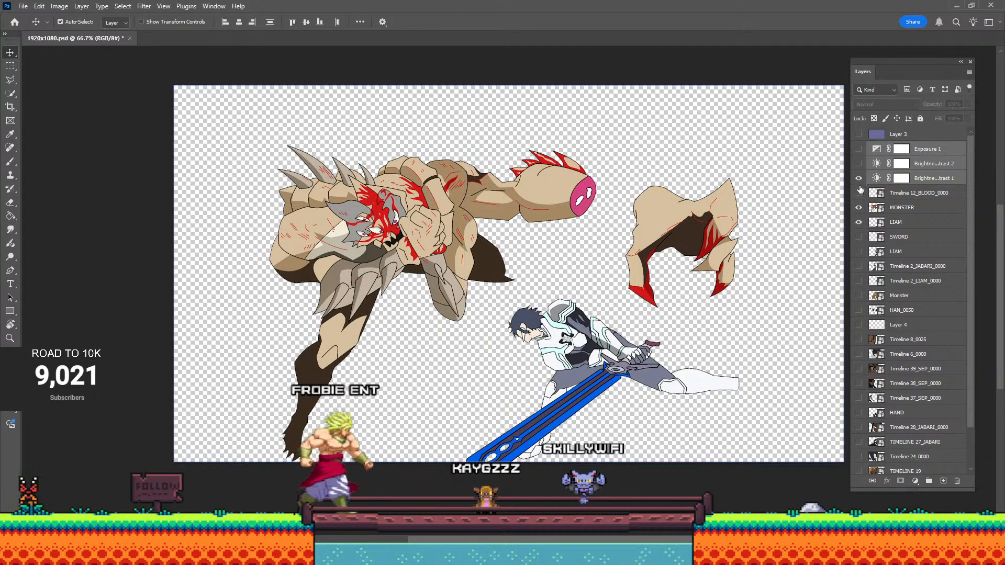
pyautogui.click(861, 194)
pyautogui.click(861, 181)
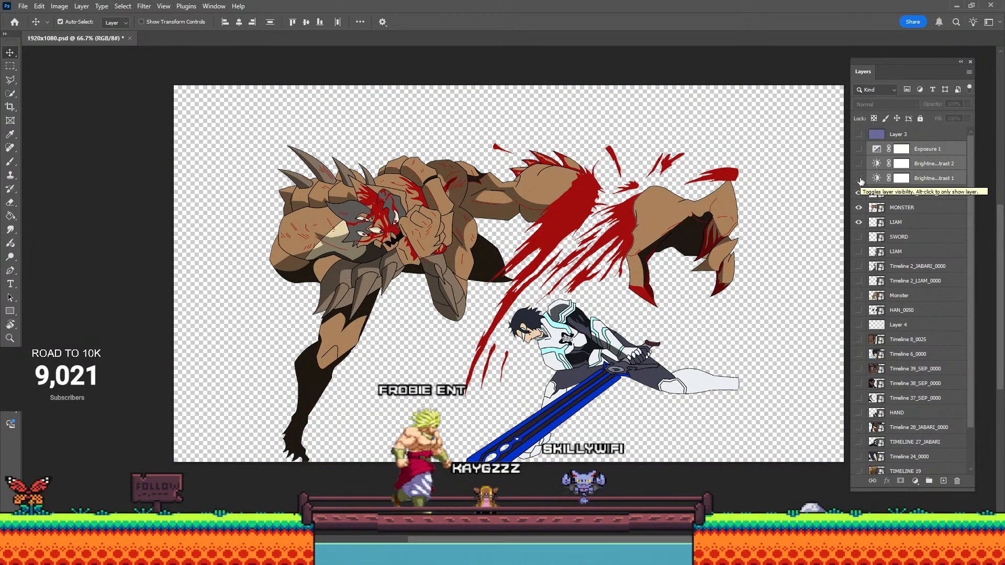
pyautogui.moveTo(858, 178); pyautogui.dragTo(858, 150)
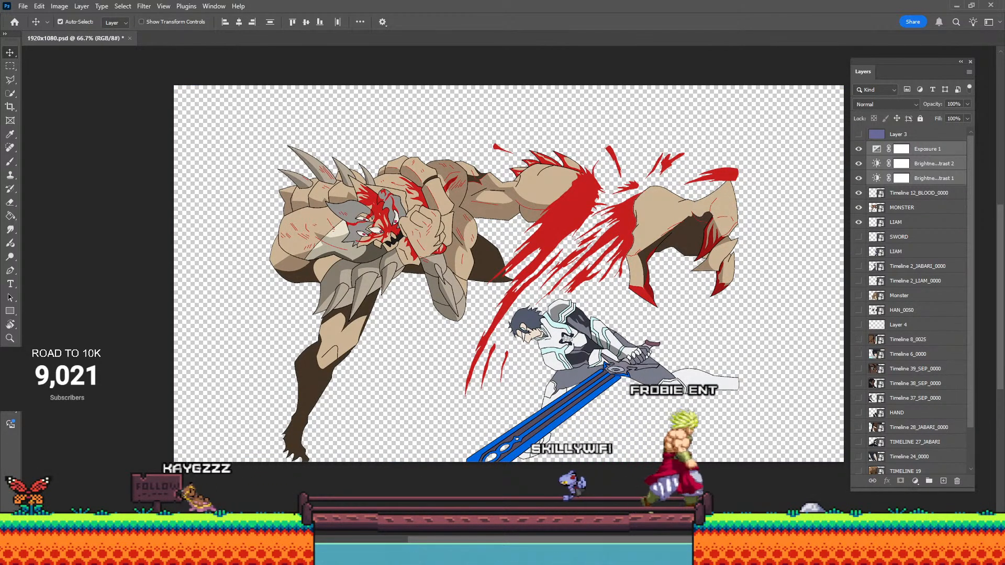
# Switch to the MONSTERS WE MAKE trailer on YouTube and pause it at 0:32 on the forest shot beside the green blade.
pyautogui.moveTo(292, 555)
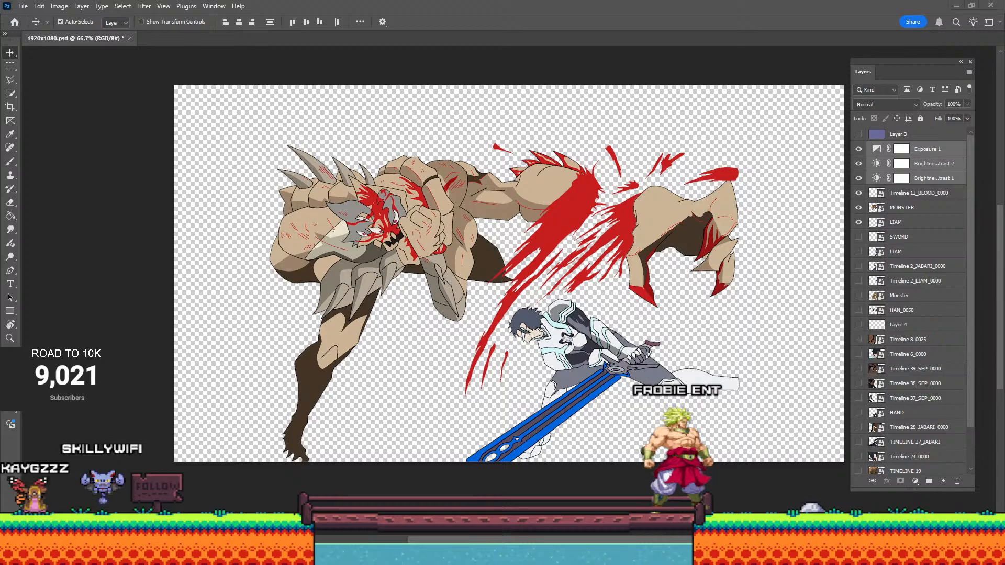
pyautogui.hotkey('alt', 'Tab')
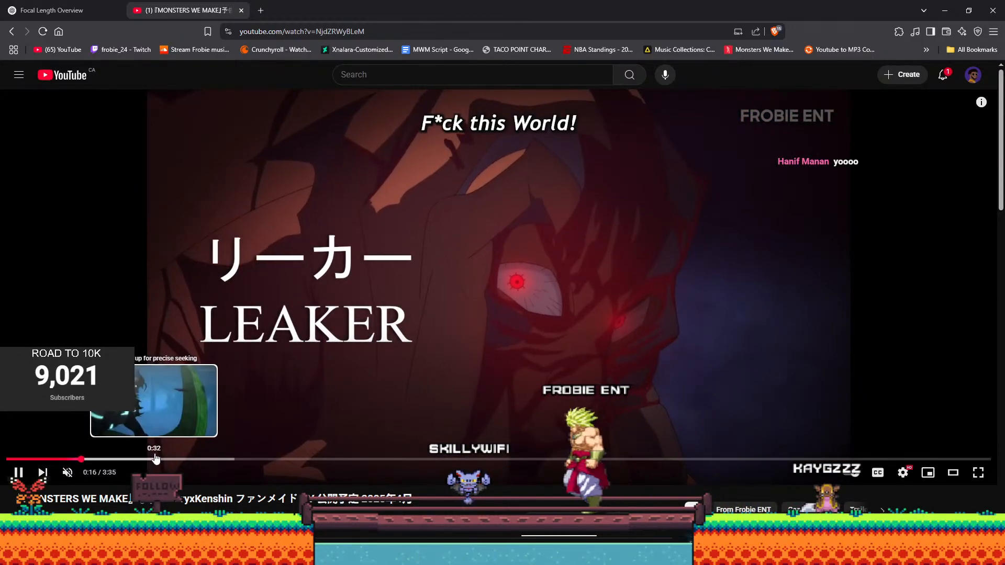
pyautogui.moveTo(155, 459); pyautogui.dragTo(156, 459)
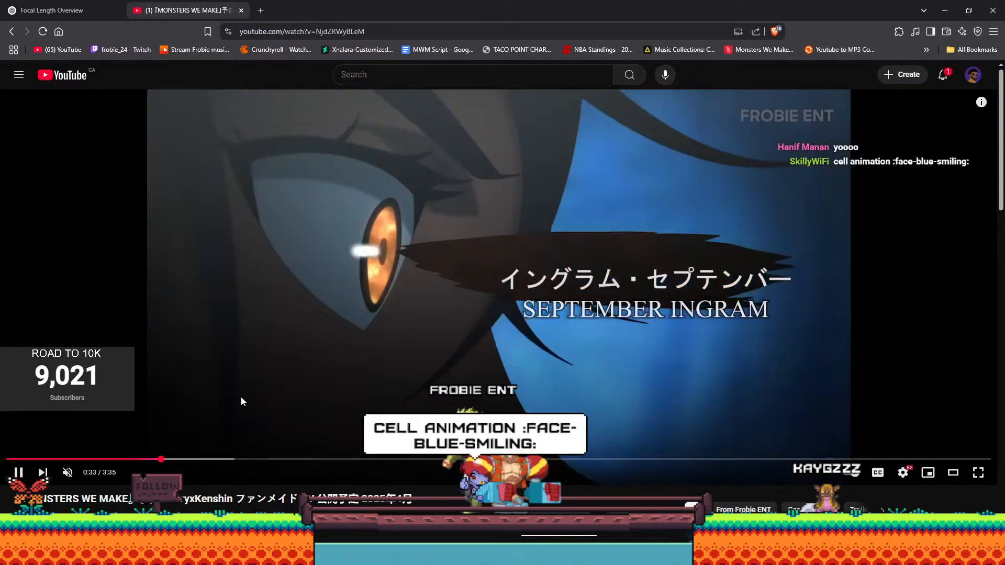
pyautogui.click(247, 381)
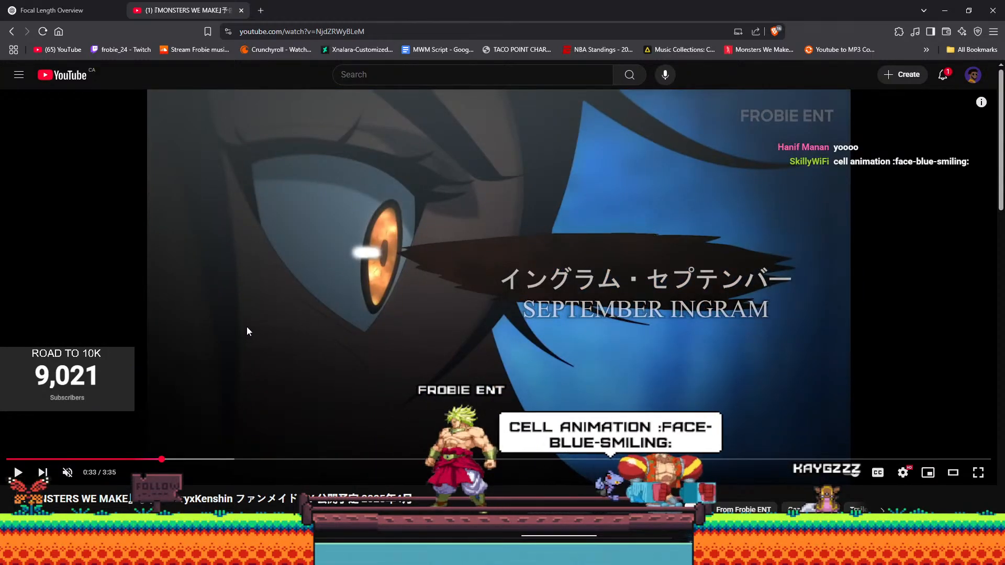
pyautogui.click(156, 459)
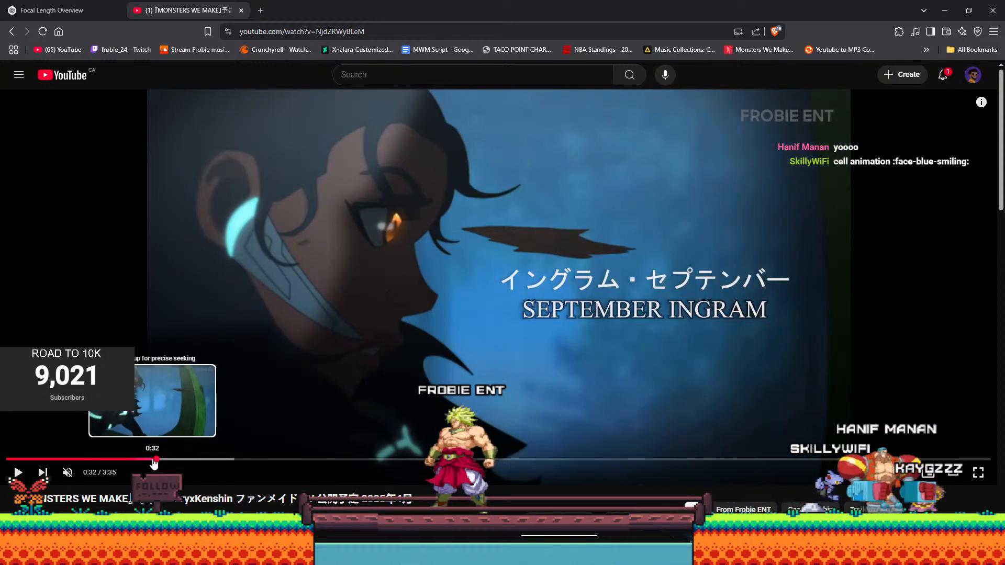
pyautogui.click(152, 460)
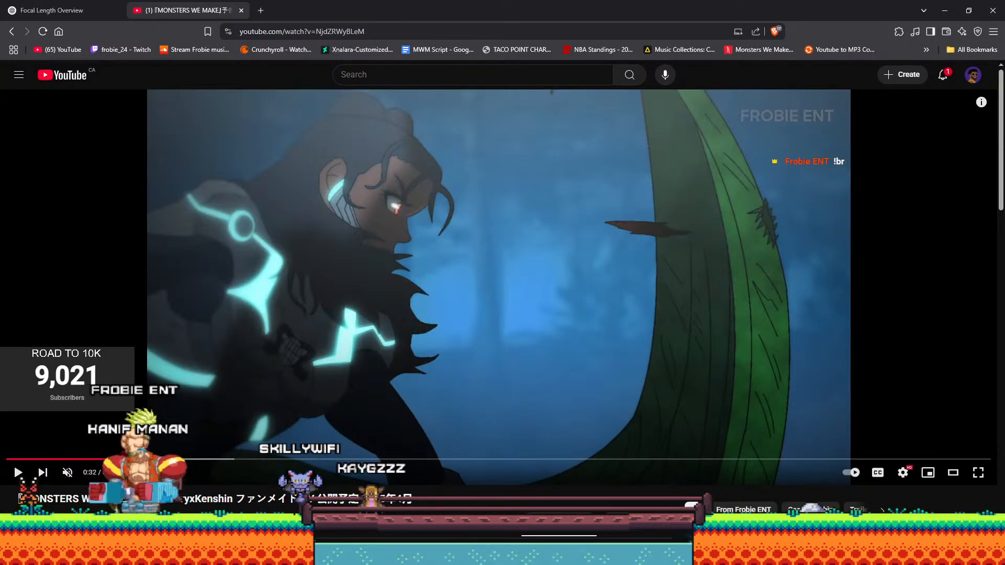
# Switch to the browser window with the moonlit forest image and open FanCaps' Demon Slayer: Swordsmith Village Arc gallery.
pyautogui.moveTo(292, 554)
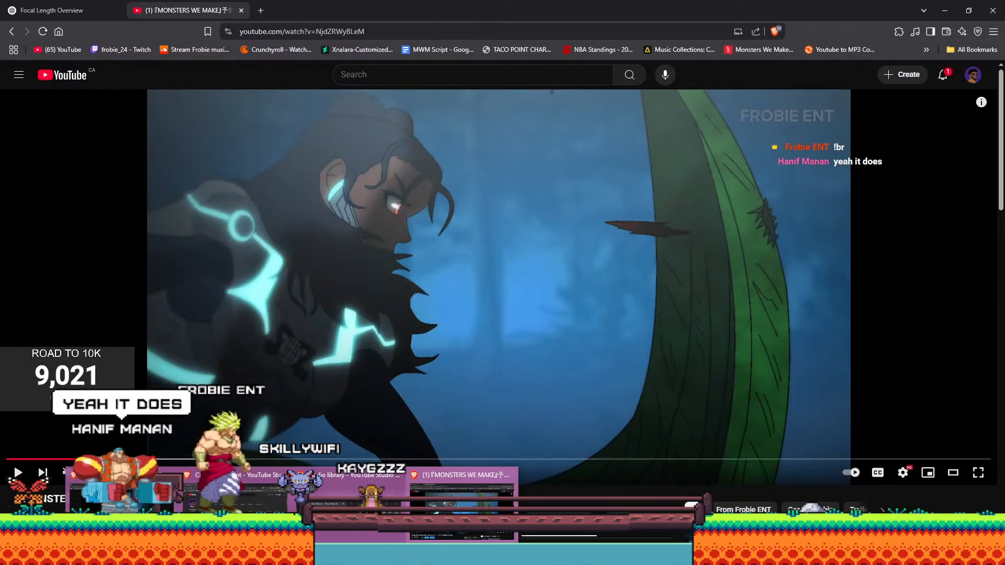
pyautogui.moveTo(124, 518)
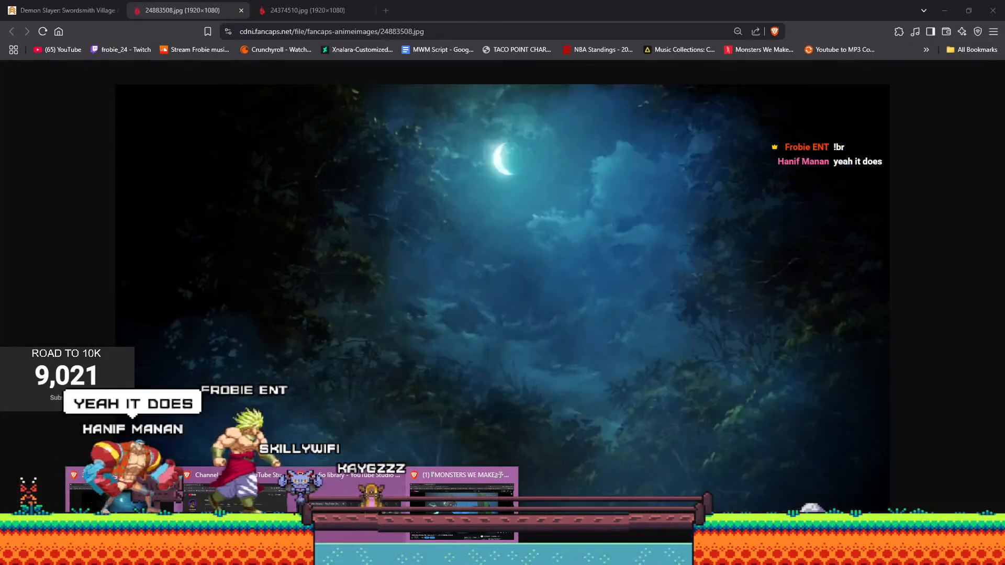
pyautogui.click(107, 510)
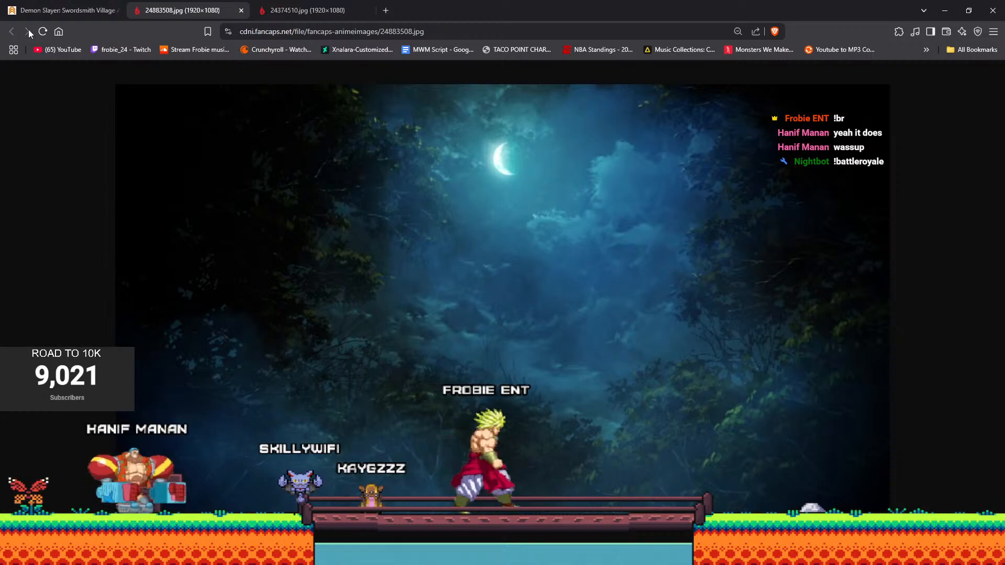
pyautogui.click(52, 9)
pyautogui.scroll(3, 58, 170)
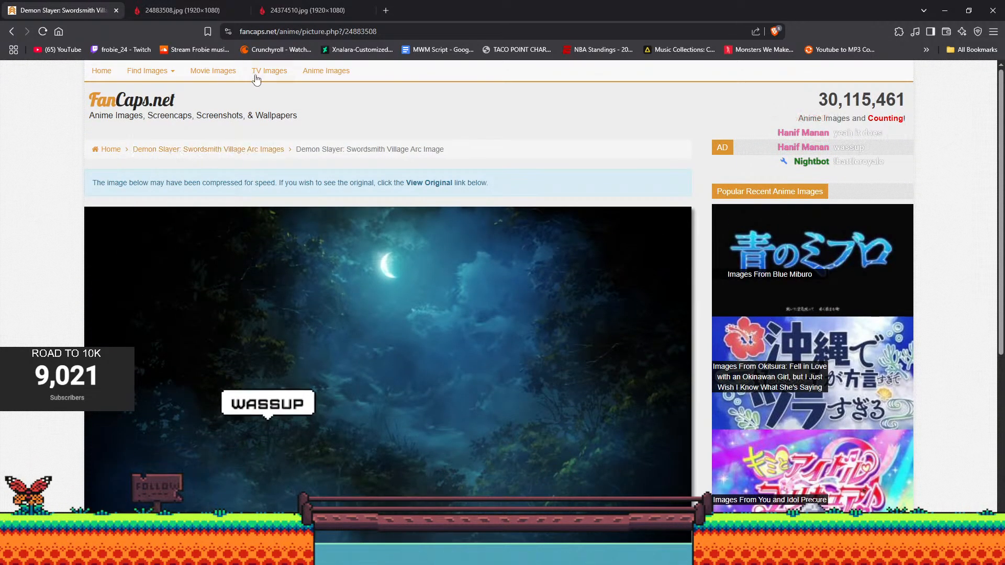
pyautogui.click(191, 150)
# Browse the Swordsmith Village Arc episode images and review the moonlit forest reference 24883508.jpg.
pyautogui.scroll(-8, 609, 248)
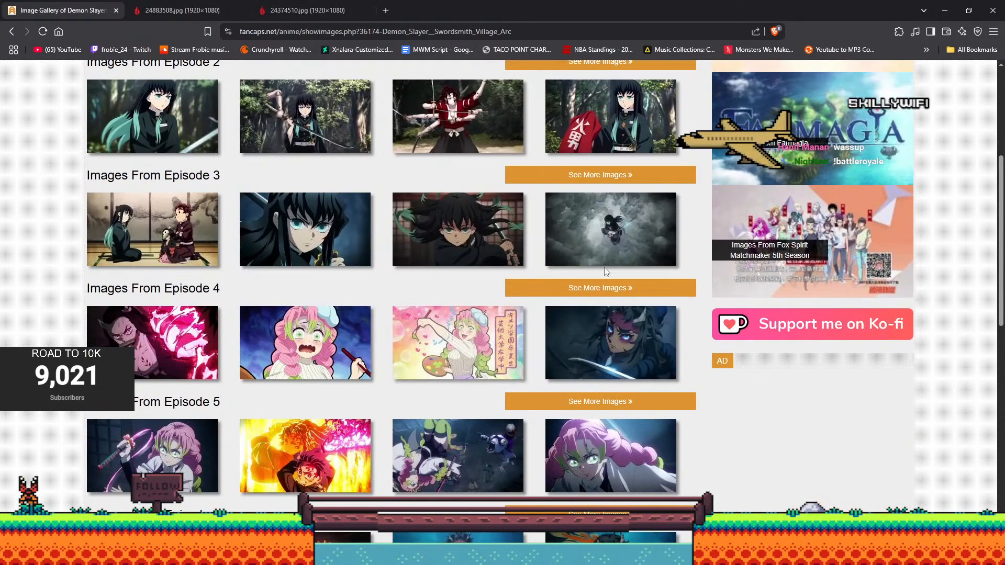
pyautogui.scroll(-4, 609, 247)
pyautogui.scroll(12, 559, 276)
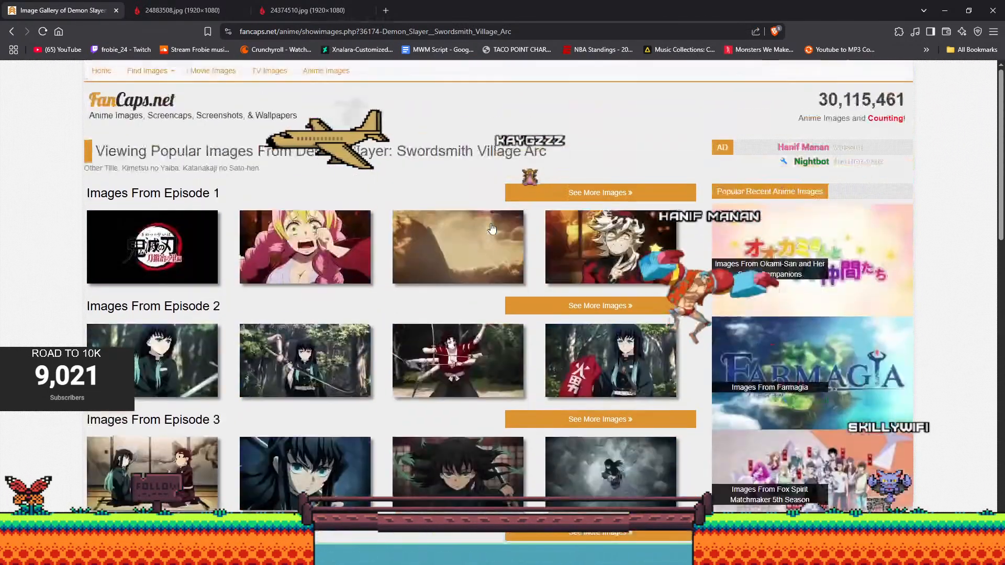
pyautogui.click(207, 7)
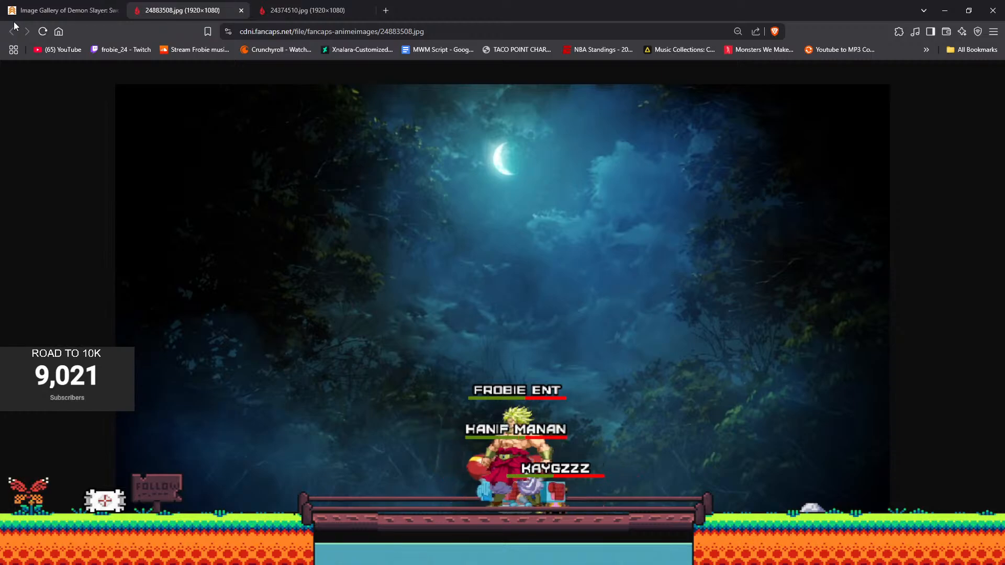
pyautogui.click(21, 10)
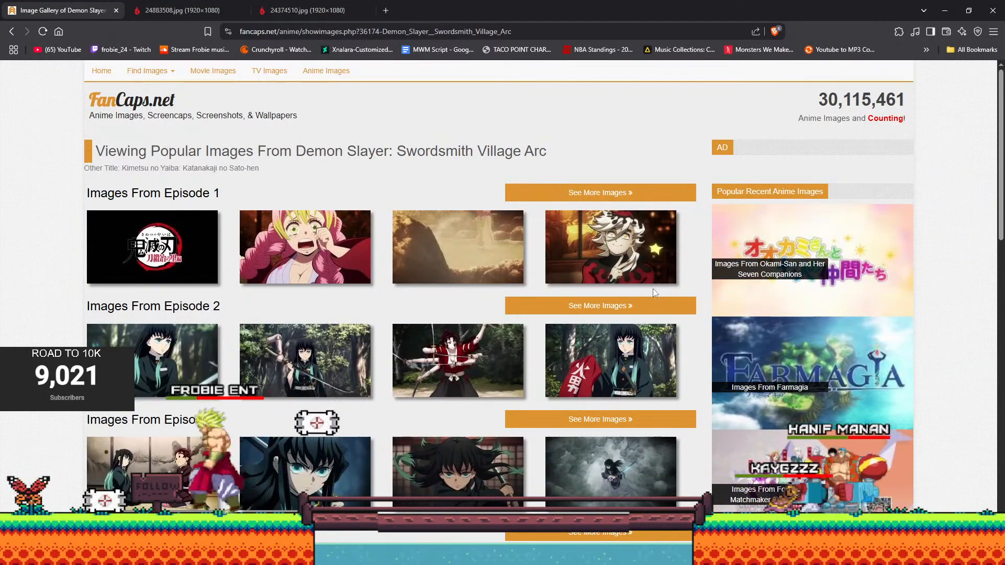
pyautogui.scroll(-7, 622, 282)
pyautogui.scroll(-2, 634, 305)
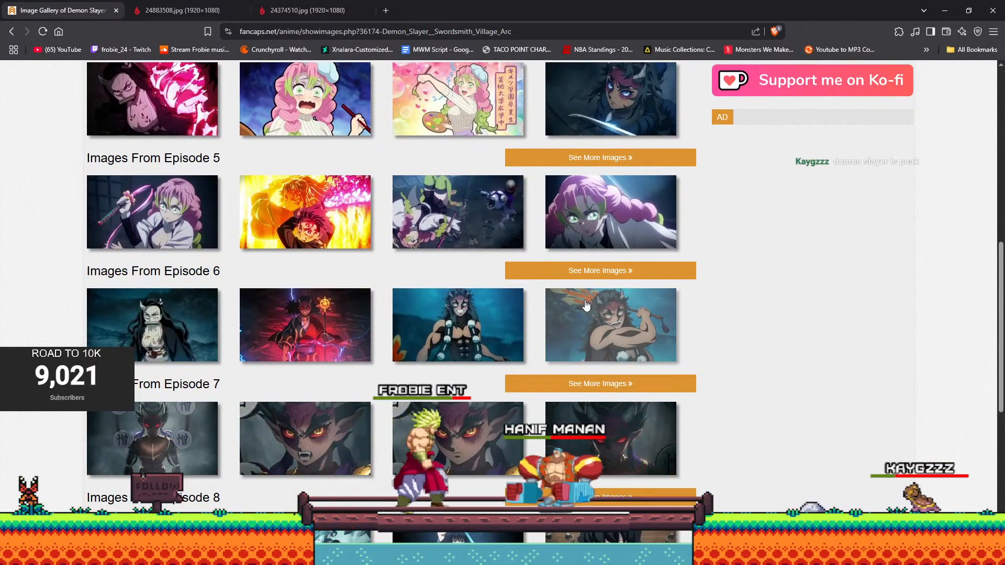
# Open the Swordsmith Village Arc image of the dark-haired swordsman raising a glowing blue sword and examine its lighting.
pyautogui.scroll(-7, 556, 298)
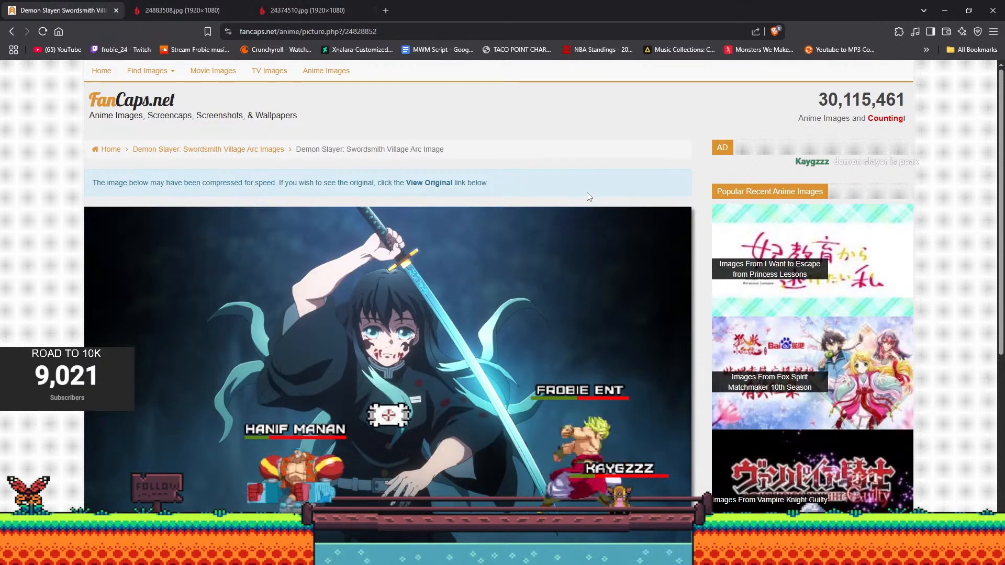
pyautogui.scroll(-5, 581, 194)
pyautogui.scroll(5, 574, 194)
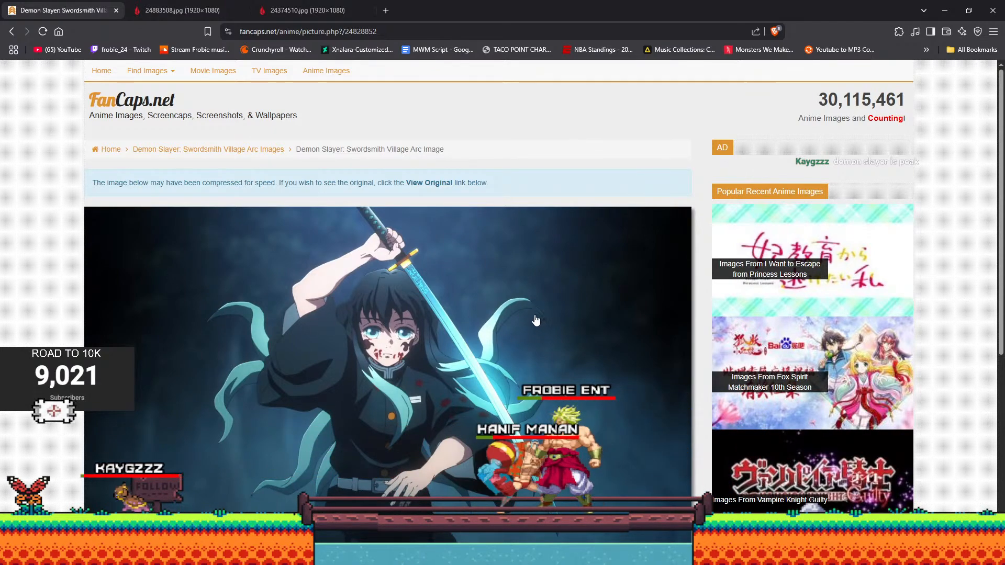
pyautogui.scroll(-2, 583, 315)
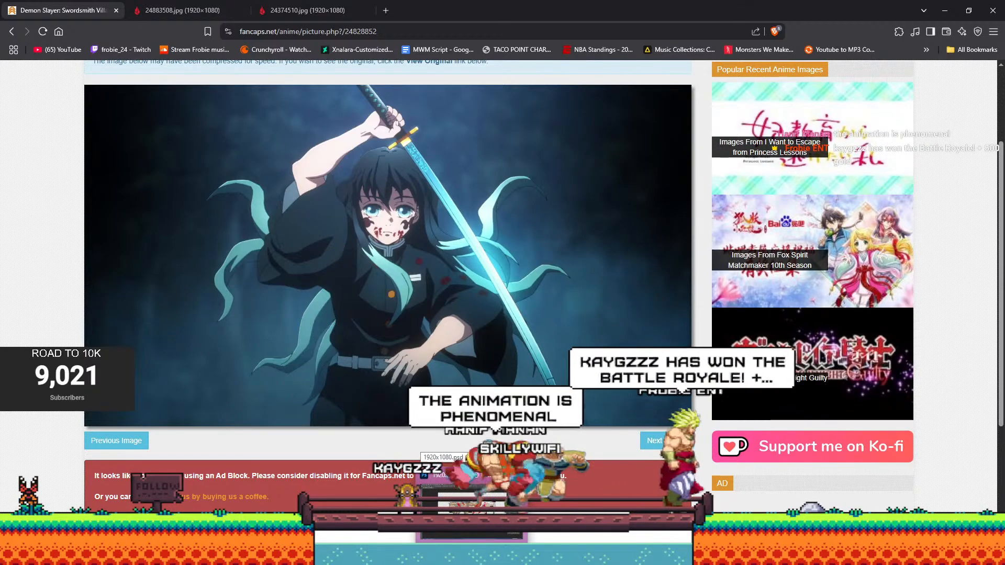
# Switch to Photoshop and export the Liam, monster and blood artwork as a transparent PNG-24 named 12 in the UE folder.
pyautogui.hotkey('alt', 'Tab')
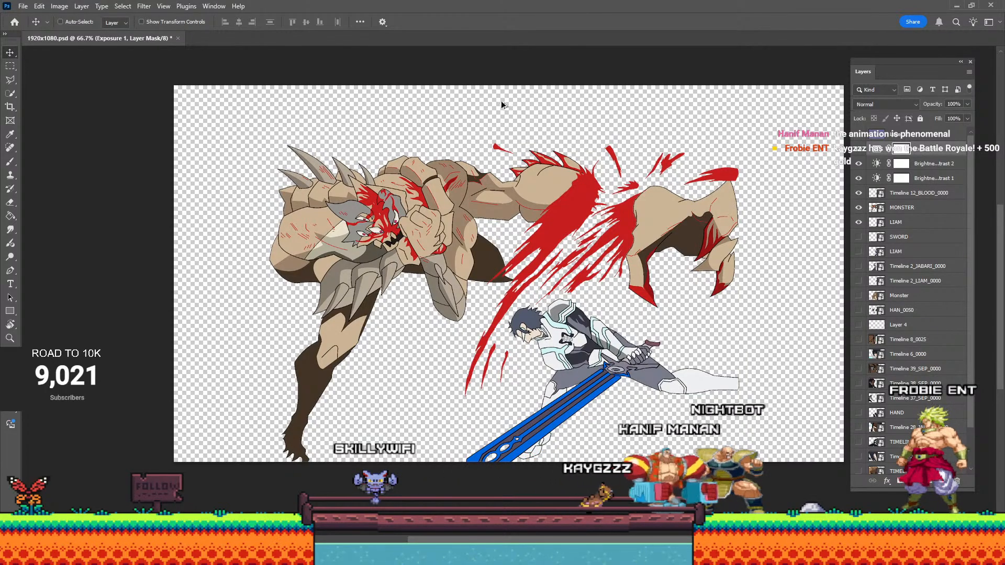
pyautogui.hotkey('ctrl', 'alt', 'shift', 's')
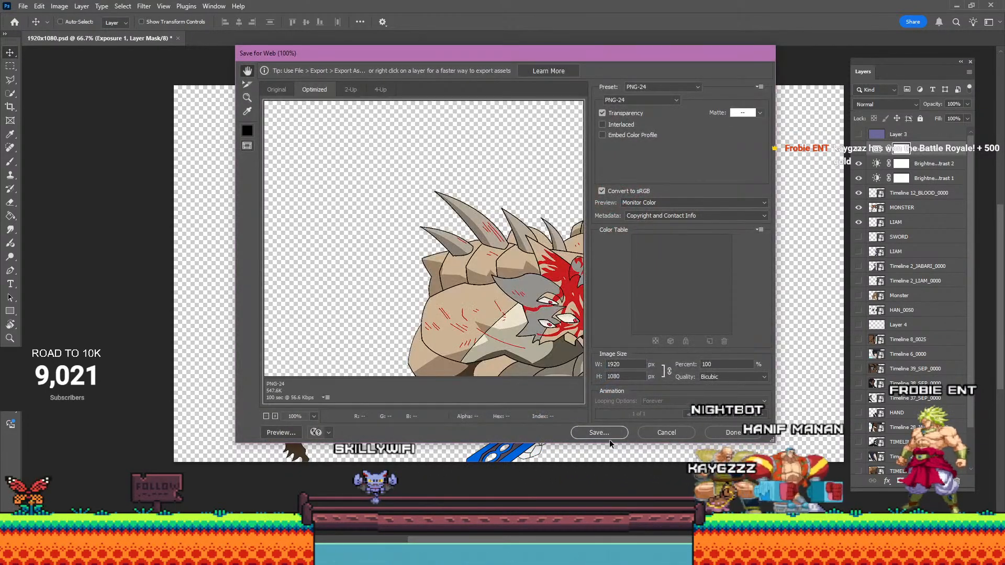
pyautogui.click(599, 432)
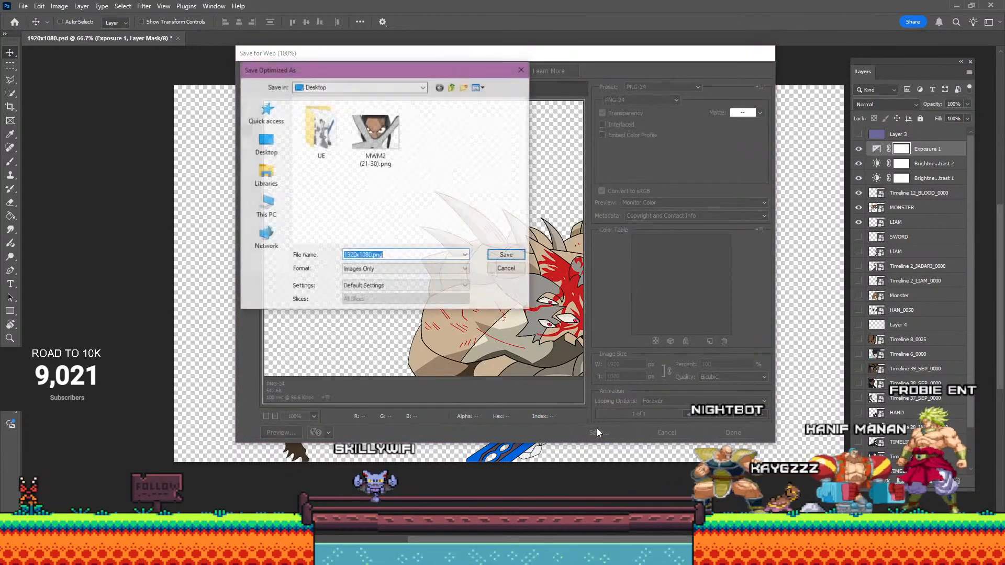
pyautogui.doubleClick(316, 148)
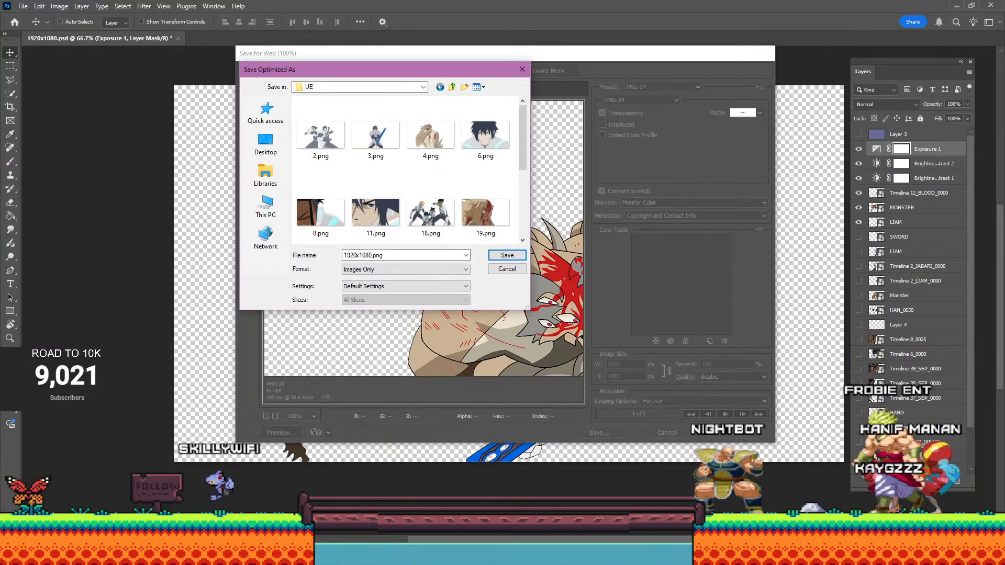
pyautogui.moveTo(215, 555)
pyautogui.click(306, 495)
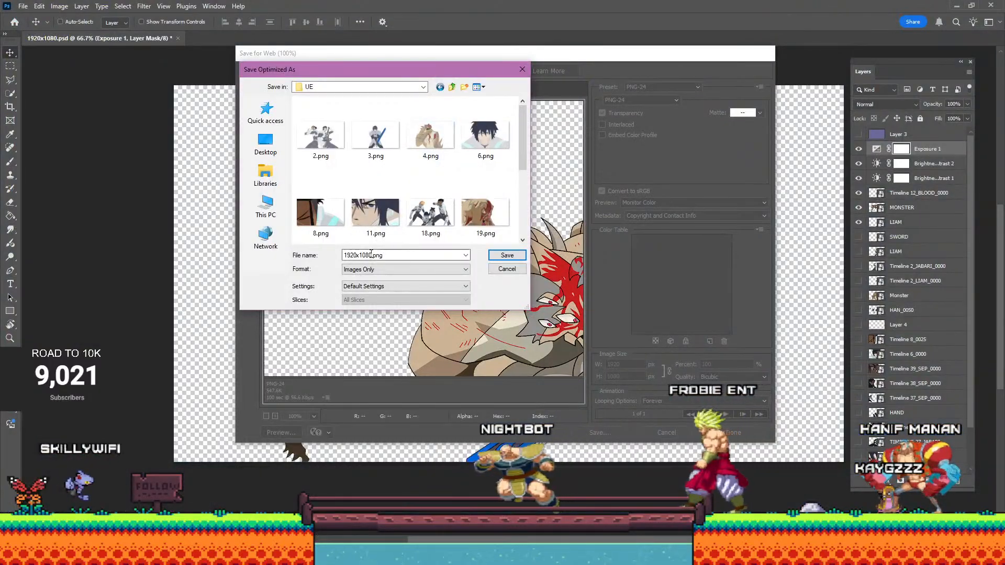
pyautogui.write('12')
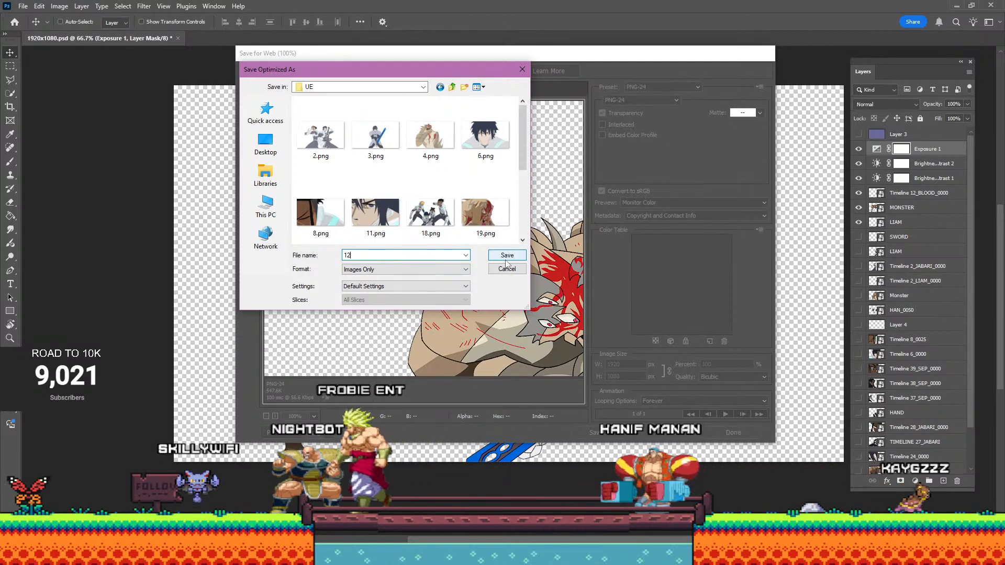
pyautogui.click(506, 259)
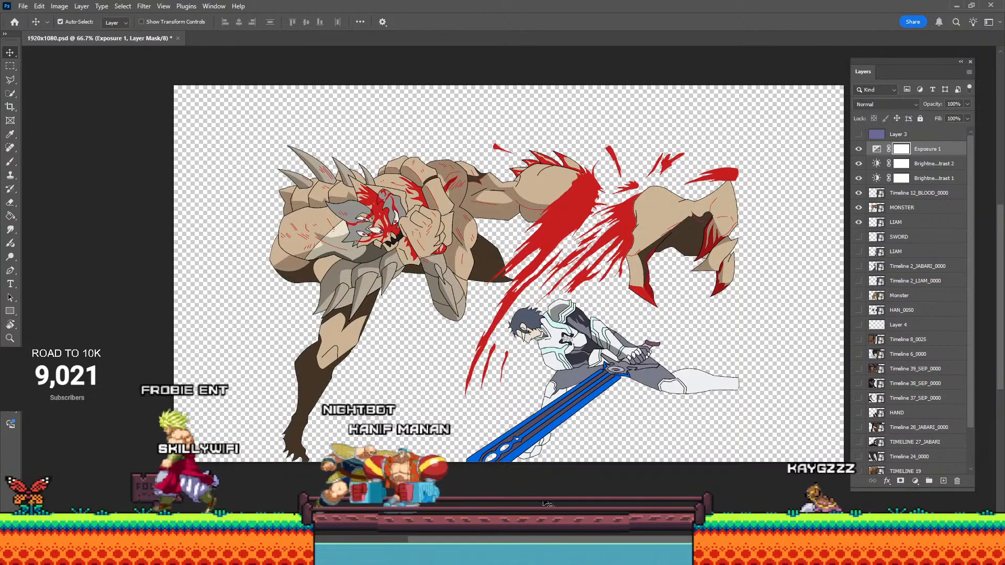
# Switch to the Unreal Editor Forest project and open the 2D_ANIMATIONS content folder.
pyautogui.moveTo(505, 555)
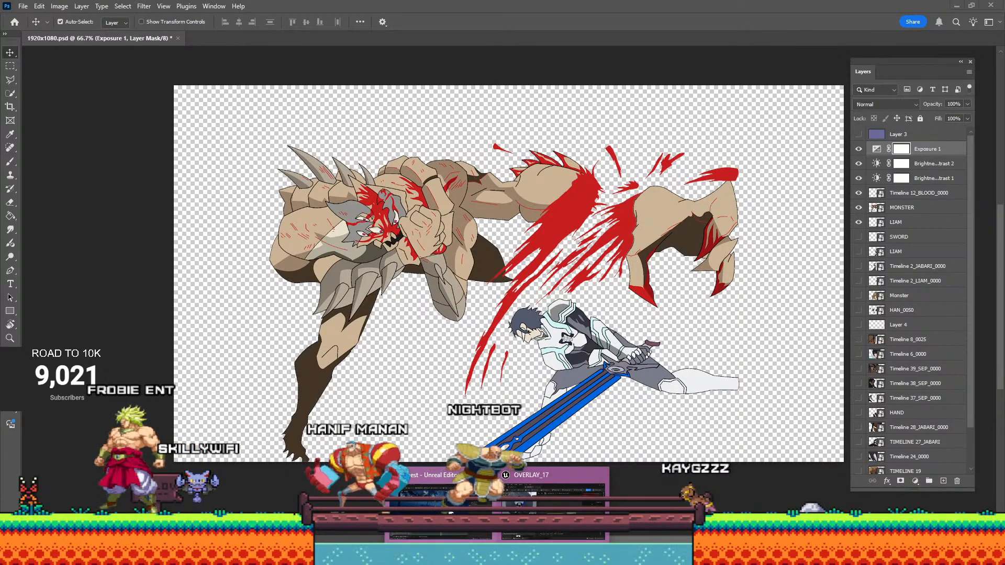
pyautogui.click(555, 523)
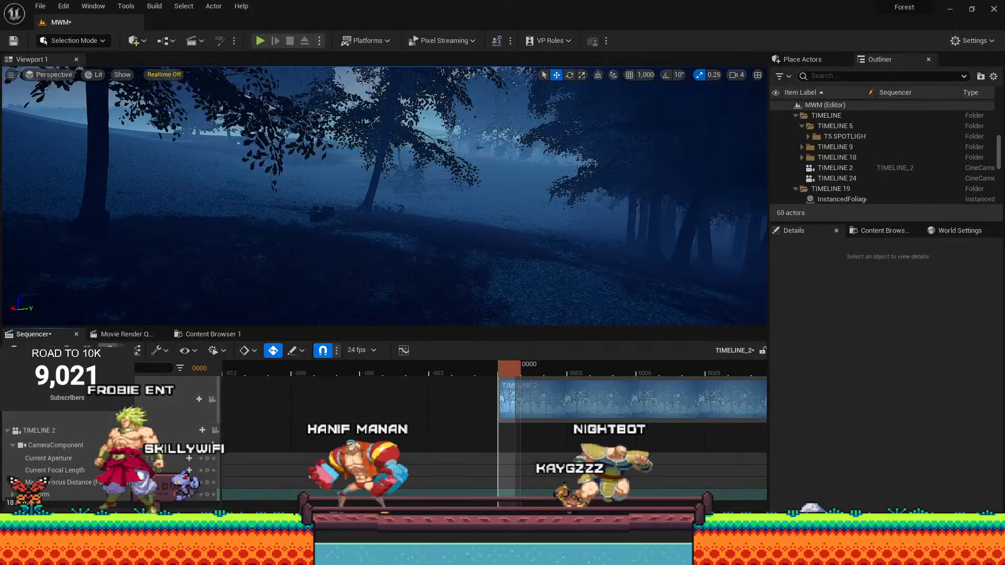
pyautogui.click(127, 334)
pyautogui.click(214, 334)
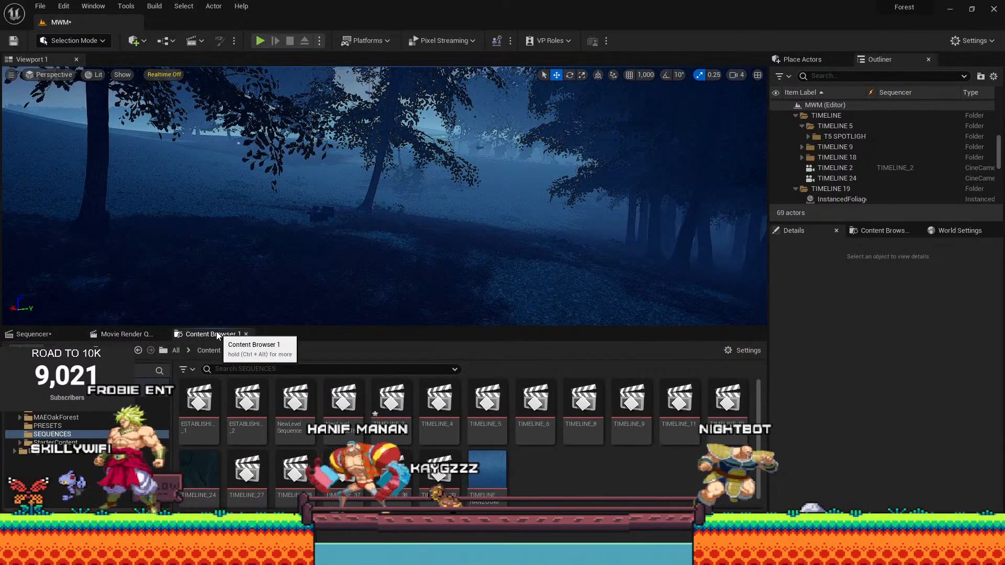
pyautogui.click(68, 401)
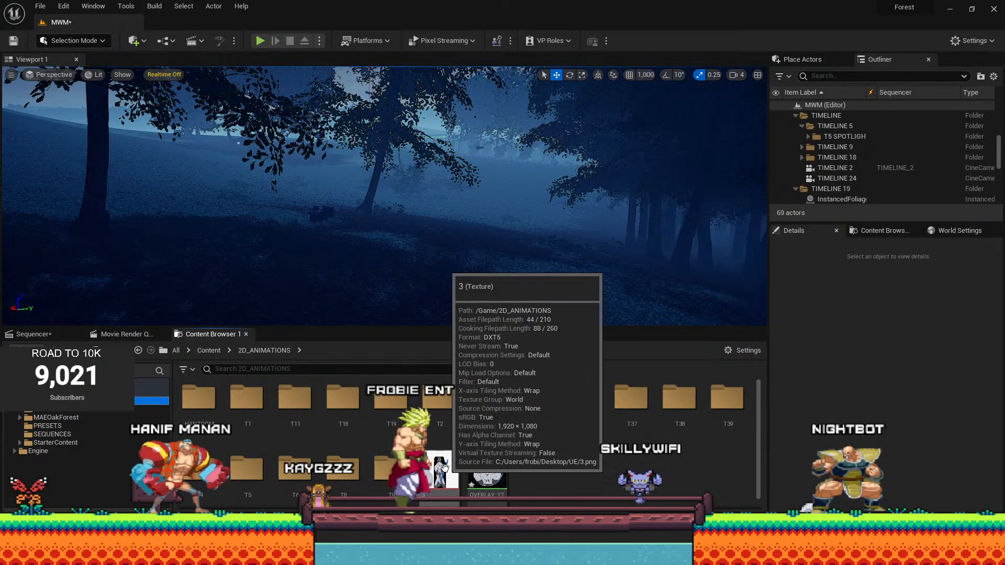
# Create a folder named T3 in 2D_ANIMATIONS and move texture 3 into it.
pyautogui.rightClick(546, 467)
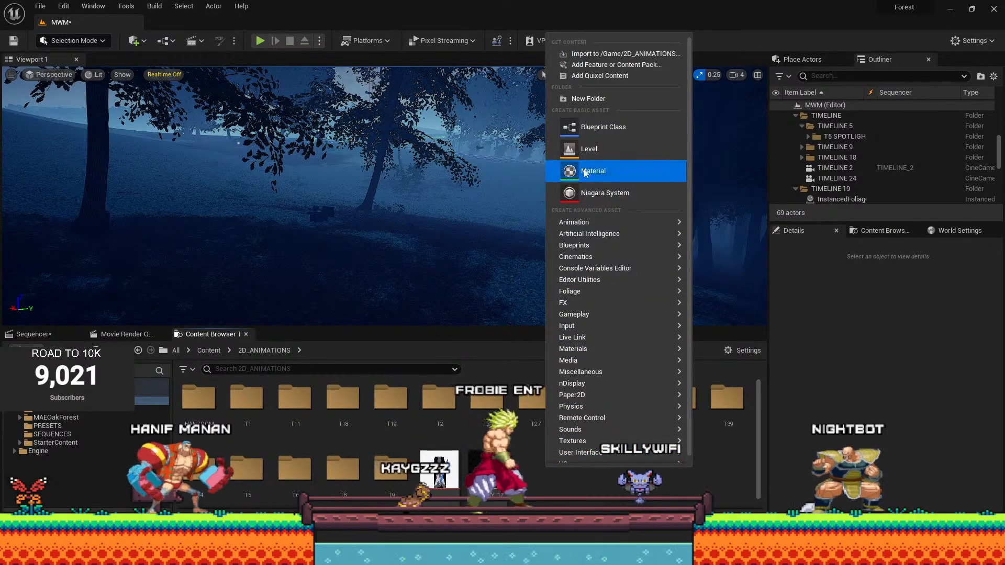
pyautogui.click(582, 98)
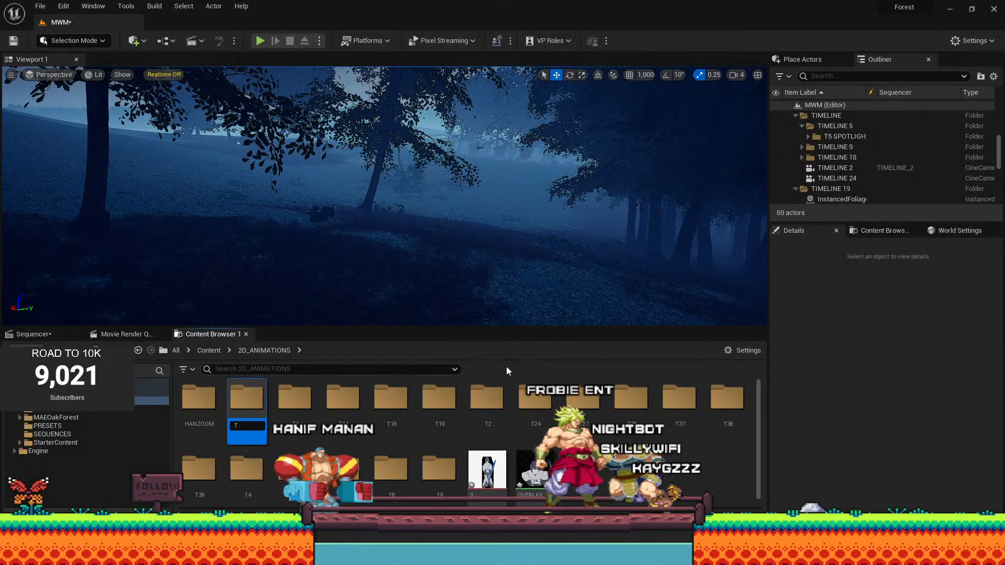
pyautogui.write('T3')
pyautogui.press('Return')
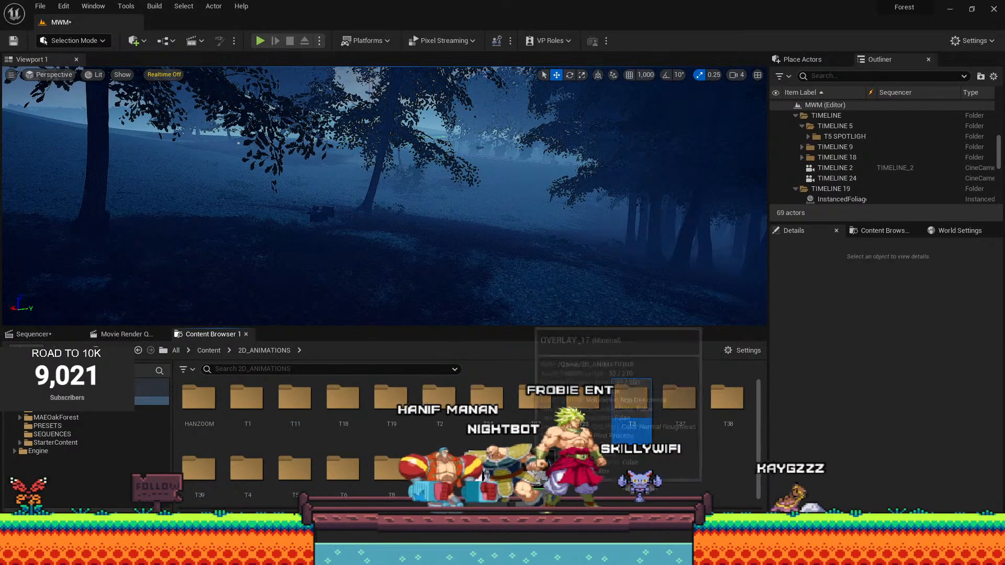
pyautogui.moveTo(487, 470); pyautogui.dragTo(631, 409)
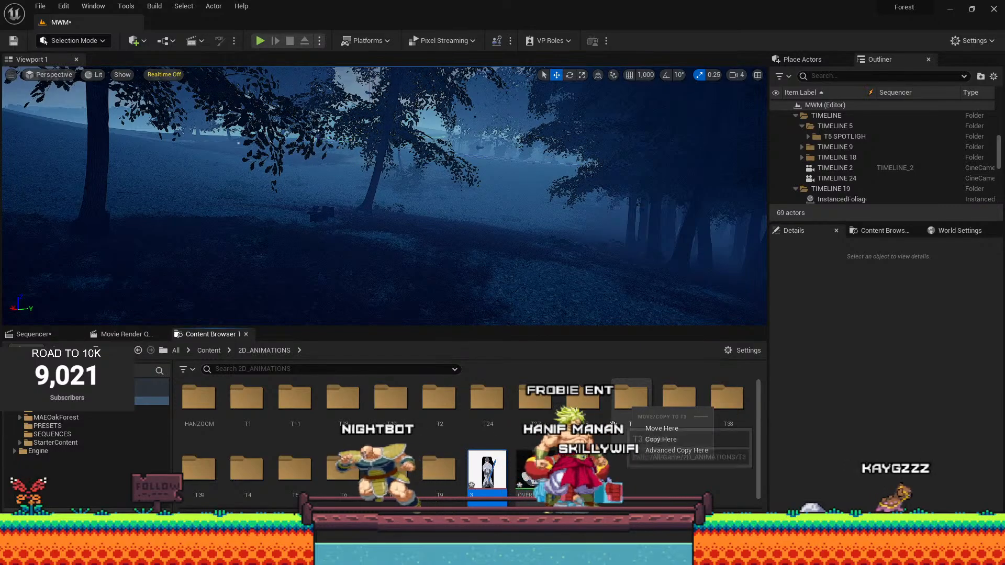
pyautogui.click(652, 430)
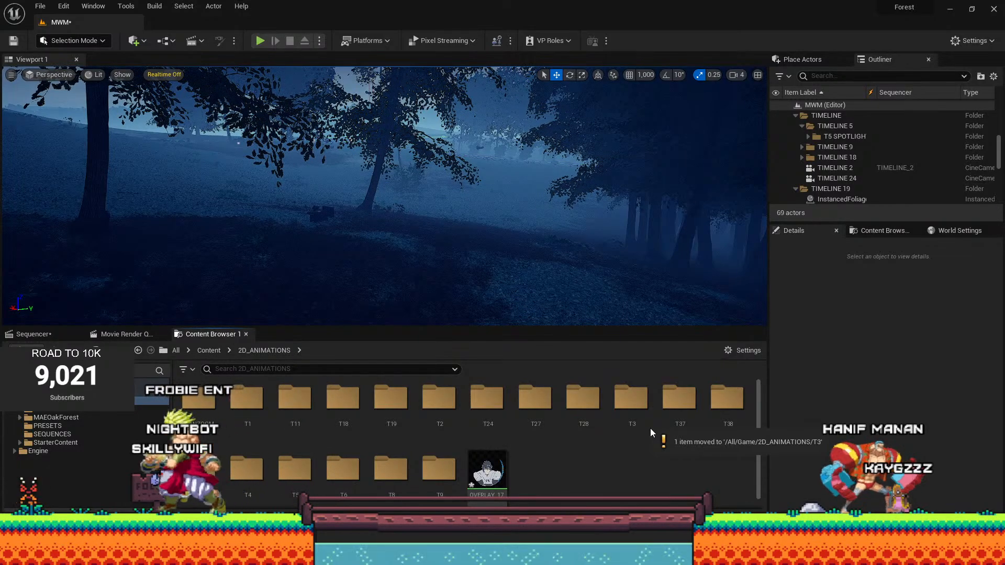
# Duplicate the OVERLAY_17 material and move the original into the T3 folder.
pyautogui.click(497, 469)
pyautogui.hotkey('ctrl', 'd')
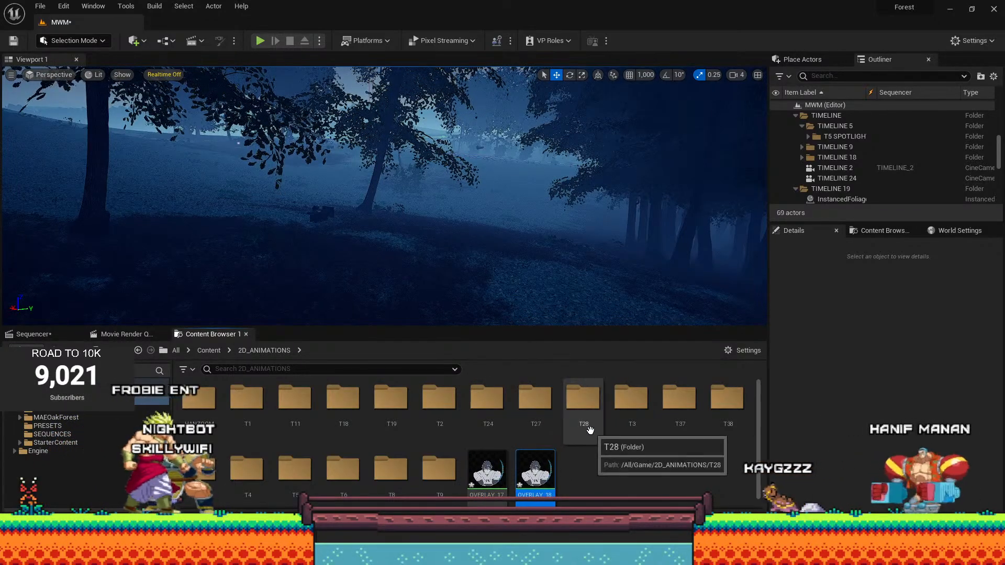
pyautogui.moveTo(503, 487); pyautogui.dragTo(627, 409)
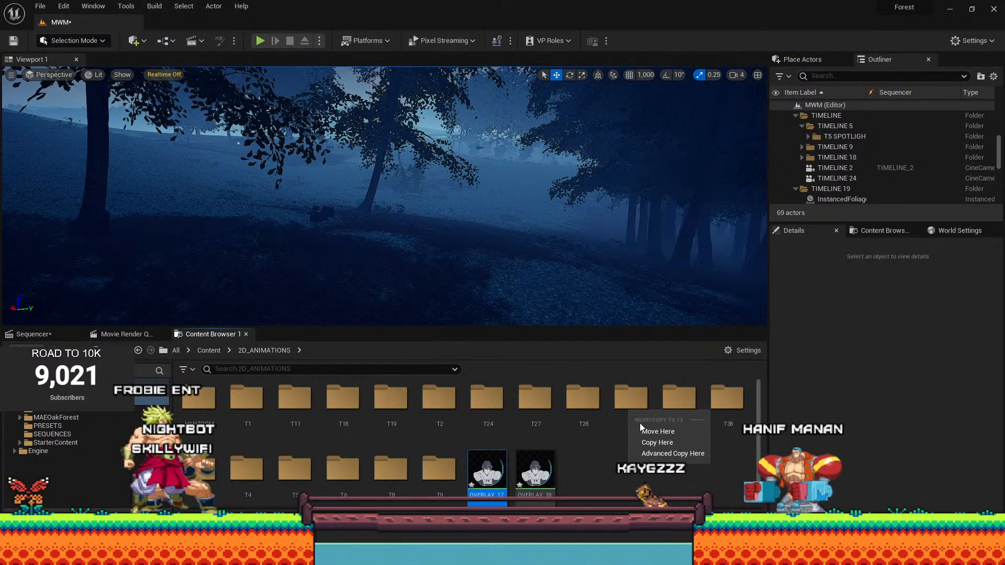
pyautogui.click(652, 431)
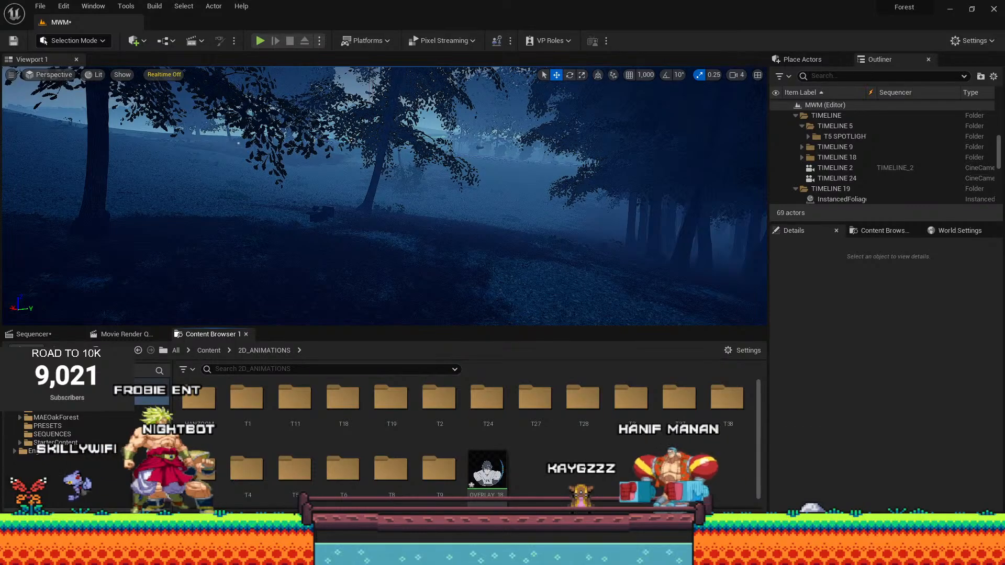
# Import 12.png from the desktop UE folder into the 2D_ANIMATIONS content folder.
pyautogui.moveTo(215, 555)
pyautogui.moveTo(215, 510)
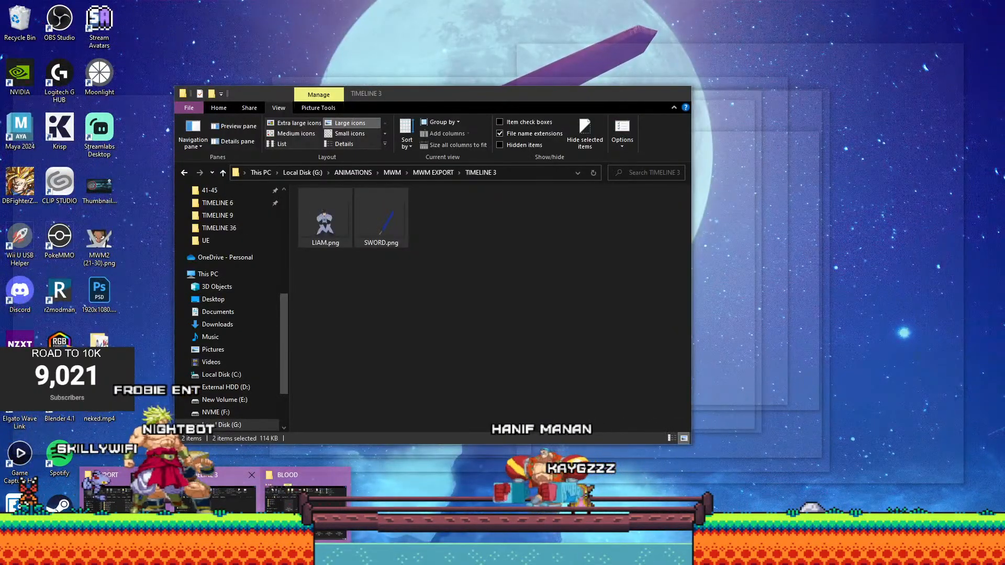
pyautogui.click(215, 505)
pyautogui.click(232, 244)
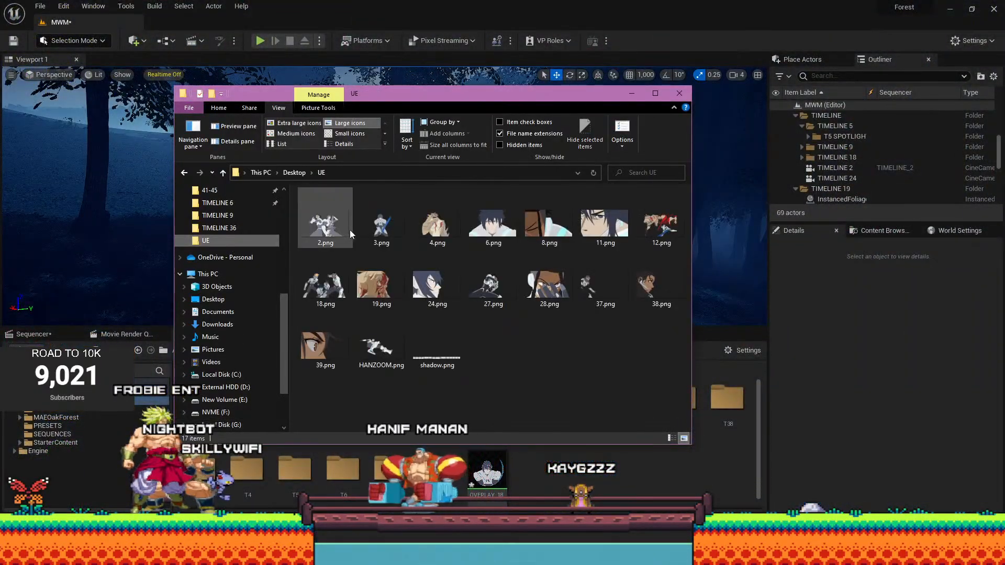
pyautogui.moveTo(658, 223); pyautogui.dragTo(541, 476)
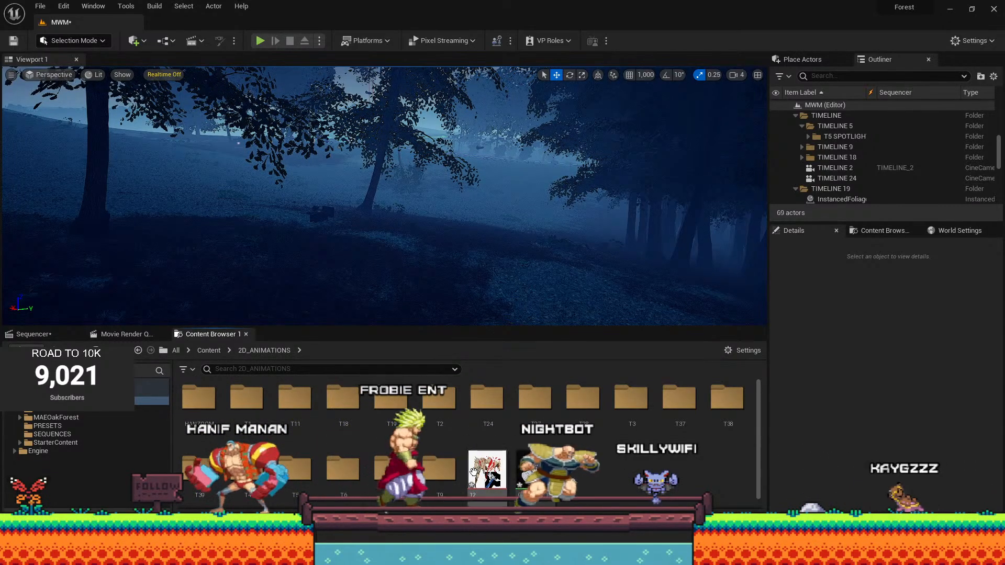
# Open the OVERLAY_18 material, assign texture 12 to its Texture Sample node, and apply the change.
pyautogui.doubleClick(532, 474)
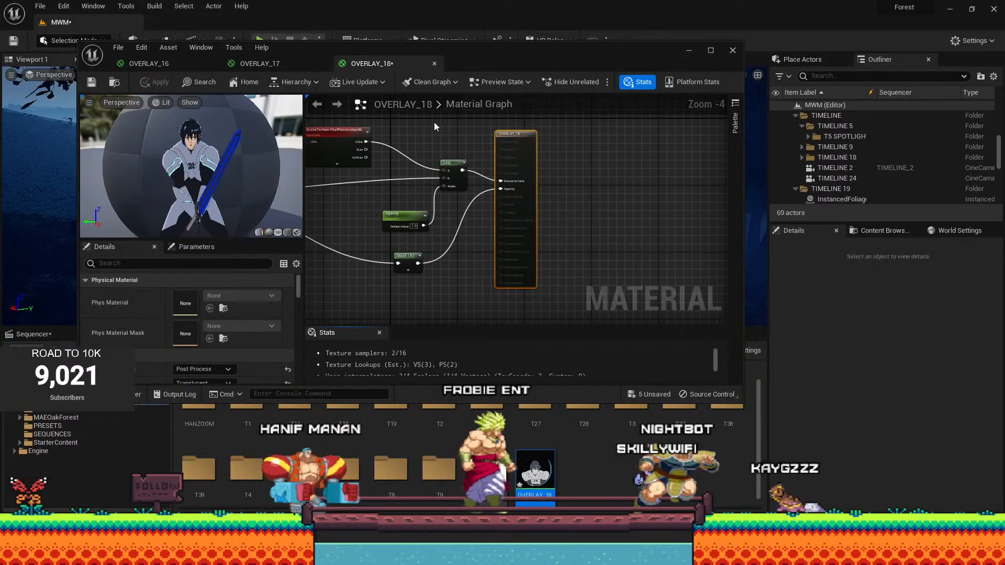
pyautogui.moveTo(332, 215); pyautogui.dragTo(612, 191, button='right')
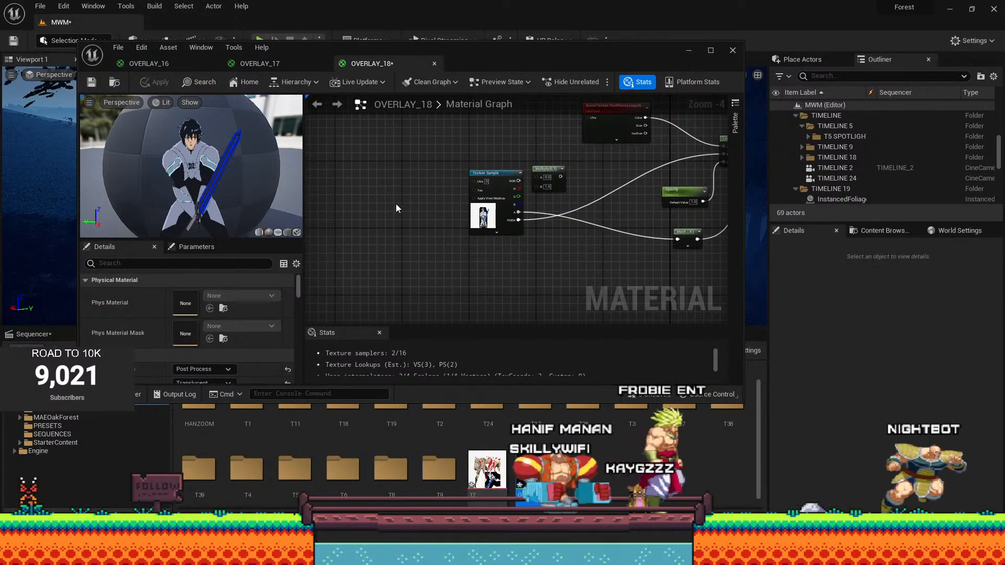
pyautogui.scroll(2, 396, 203)
pyautogui.scroll(2, 381, 219)
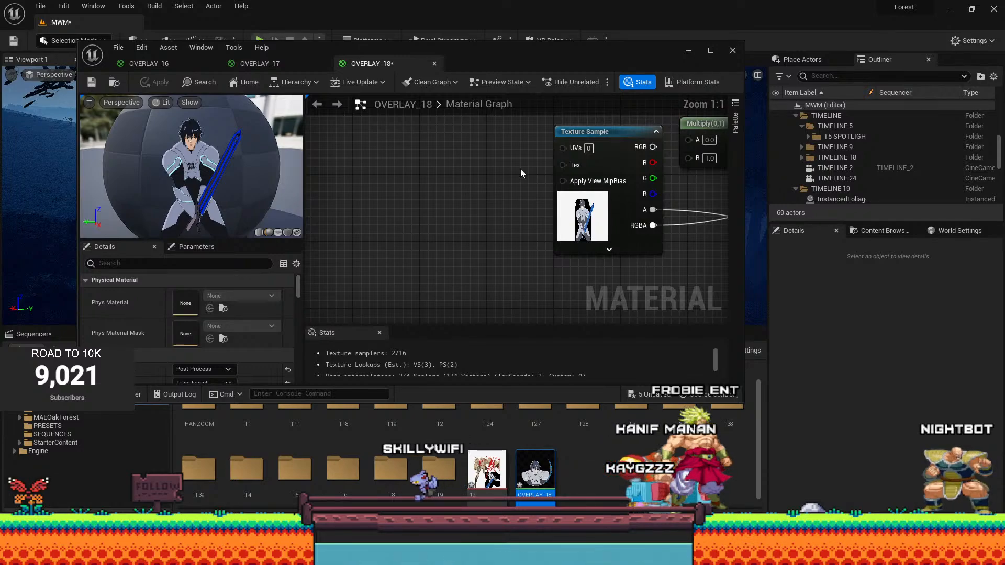
pyautogui.moveTo(513, 161); pyautogui.dragTo(367, 200, button='right')
pyautogui.click(471, 176)
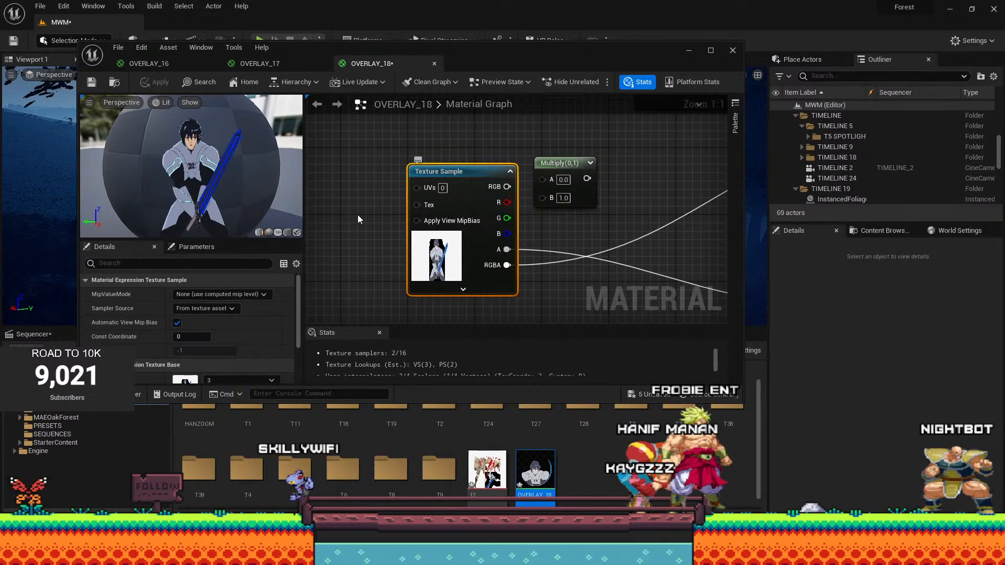
pyautogui.scroll(-2, 267, 303)
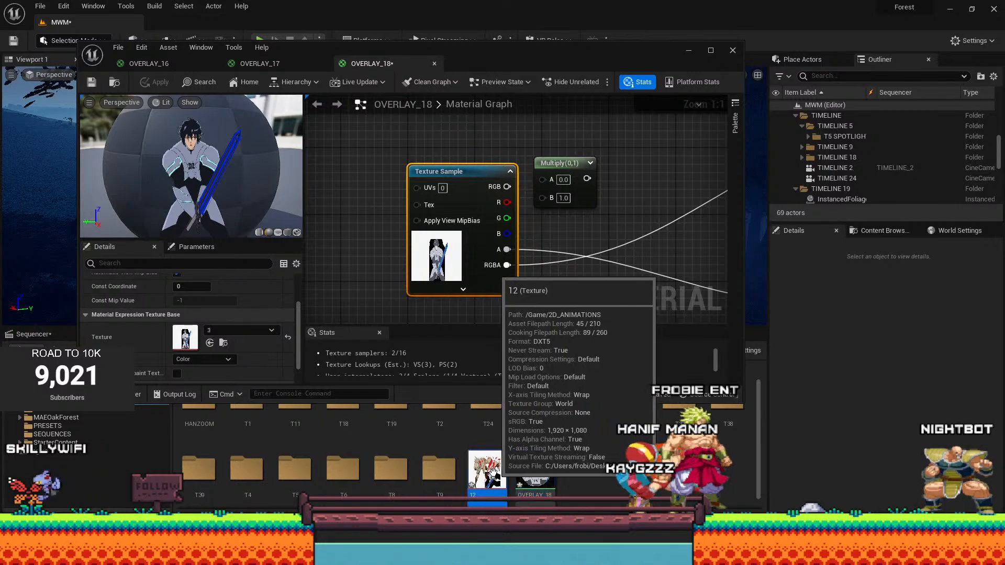
pyautogui.moveTo(487, 470); pyautogui.dragTo(210, 341)
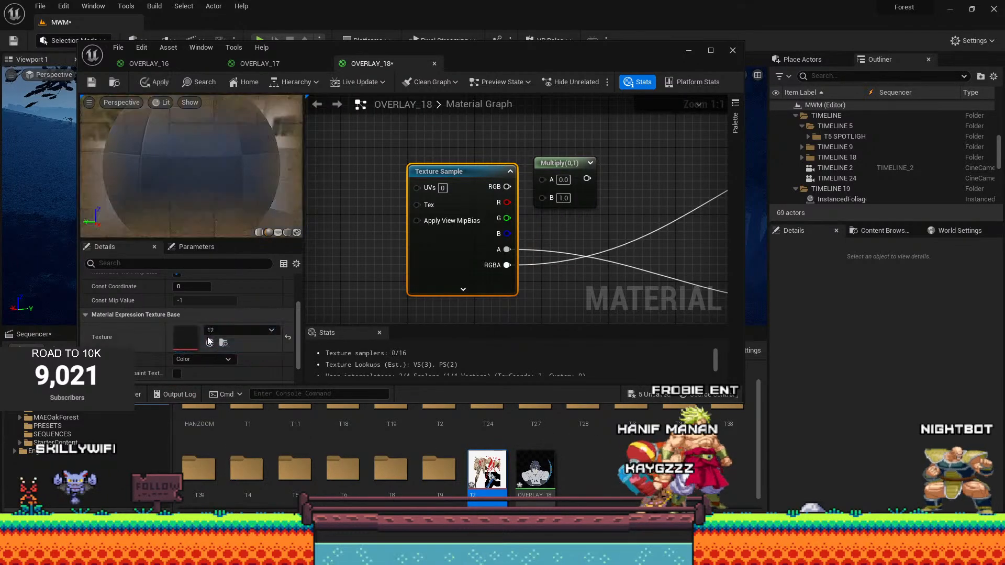
pyautogui.click(144, 82)
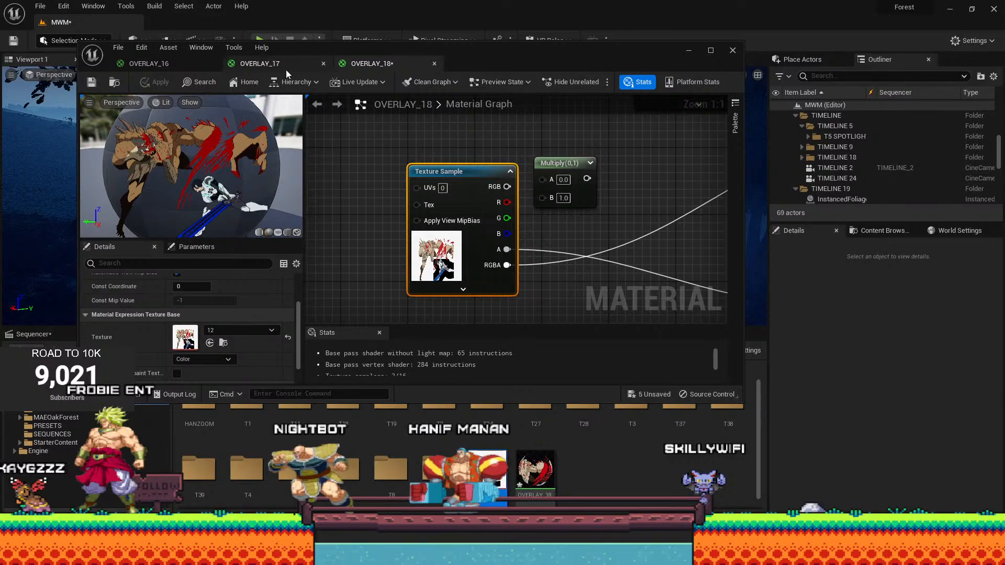
# Close the OVERLAY_17 material and minimize the material editor to return to the forest level viewport.
pyautogui.click(323, 63)
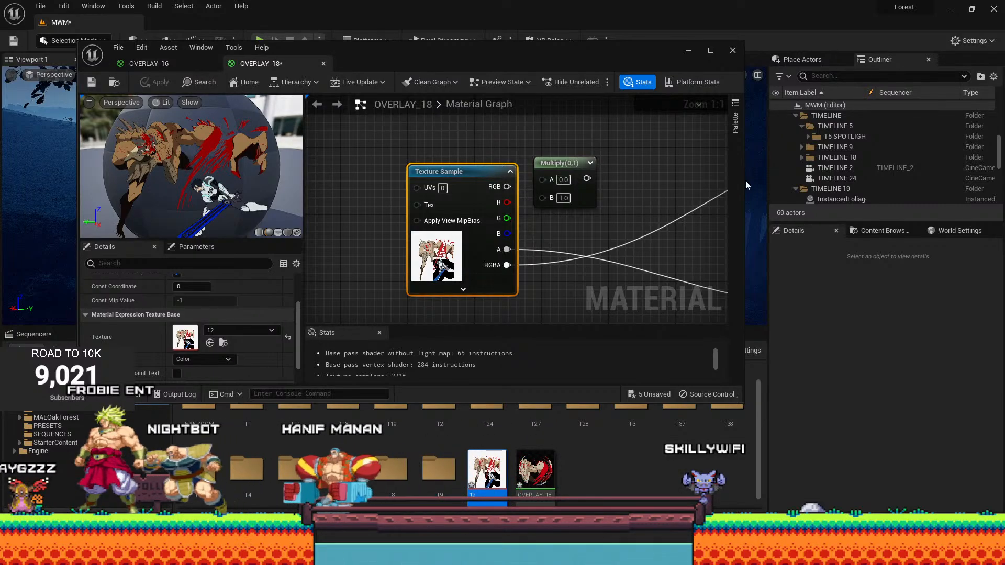
pyautogui.click(689, 53)
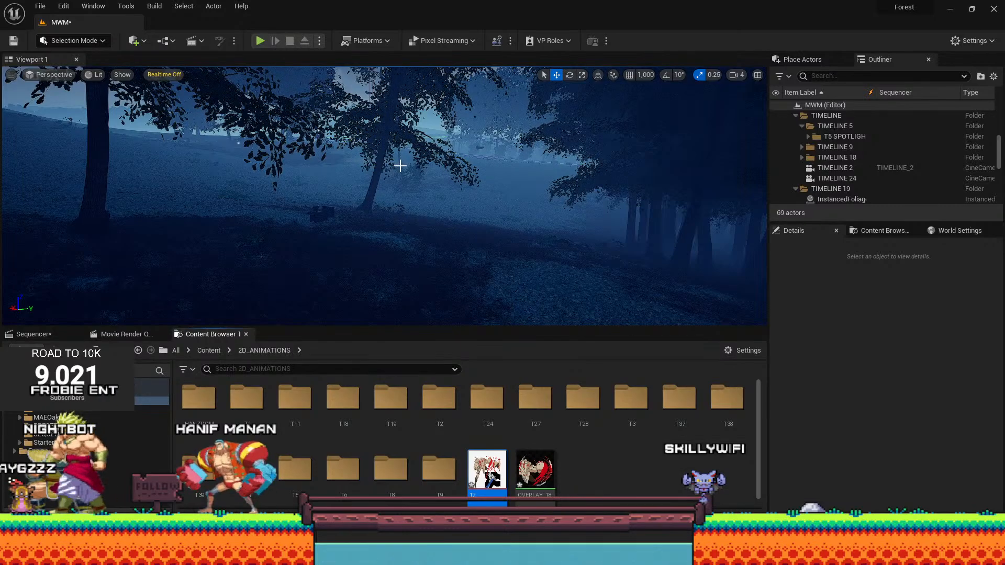
pyautogui.scroll(-10, 401, 157)
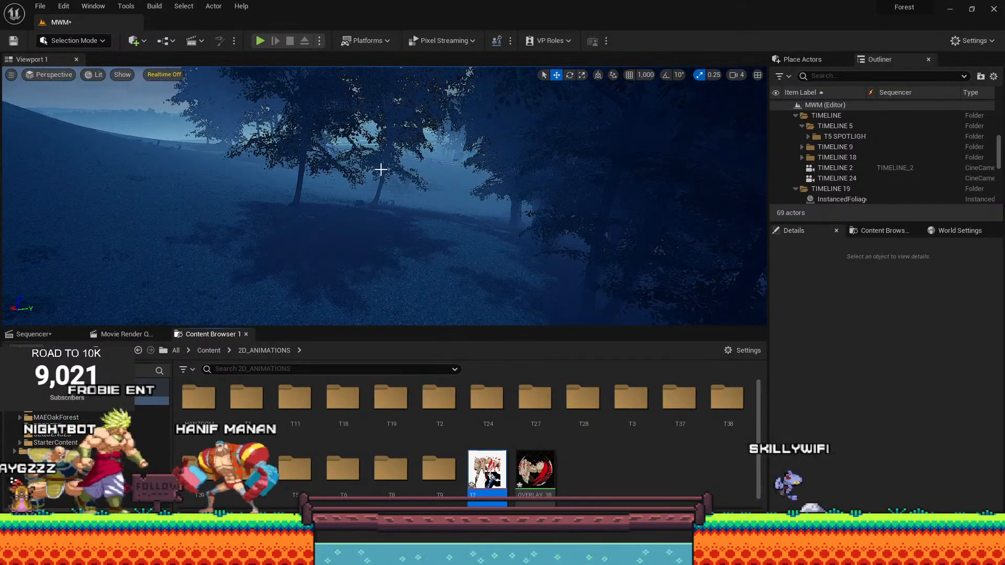
# Switch the forest level to Foliage mode and enlarge the paint brush size to about 2238.
pyautogui.moveTo(401, 157); pyautogui.dragTo(353, 212, button='right')
pyautogui.scroll(-8, 349, 165)
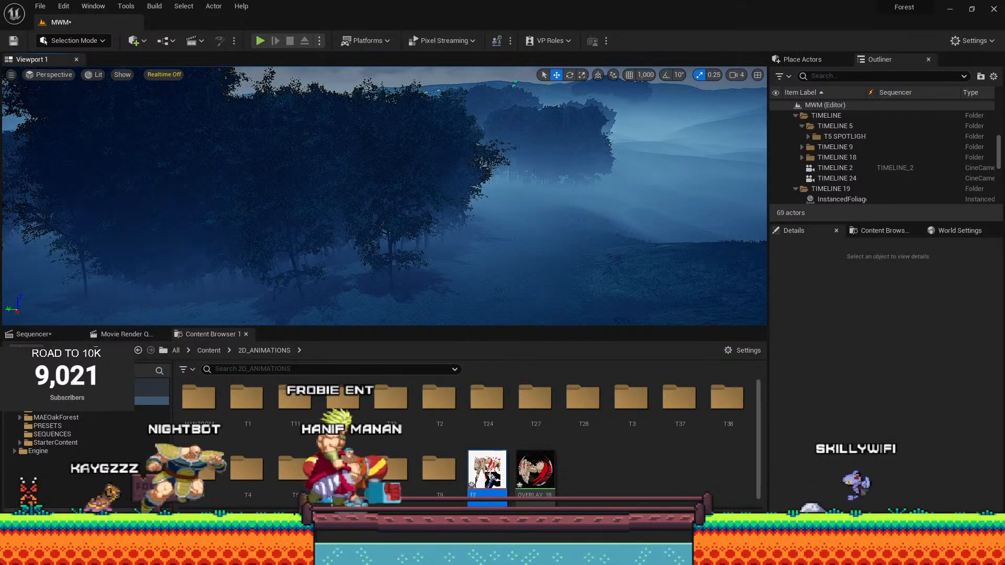
pyautogui.click(10, 75)
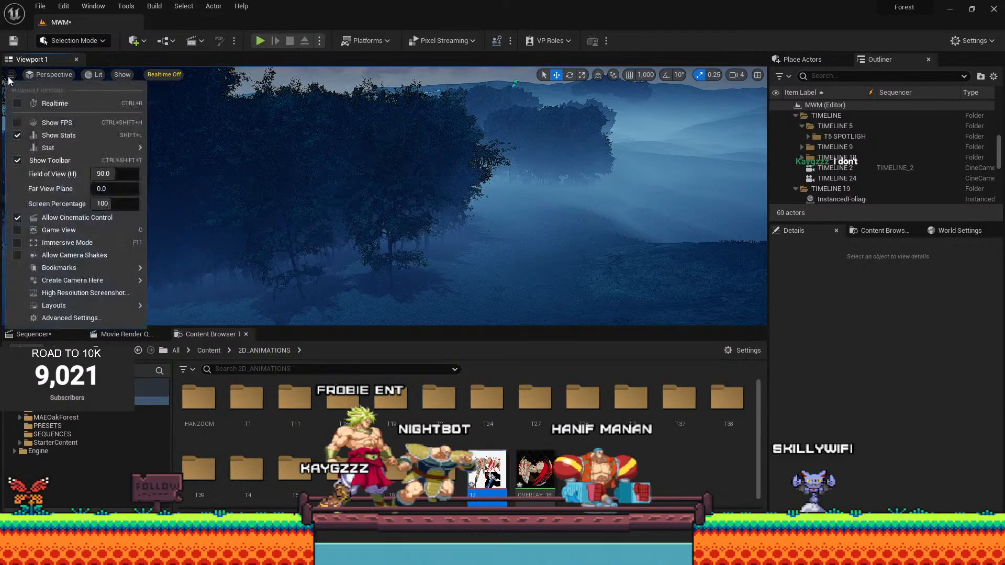
pyautogui.click(122, 75)
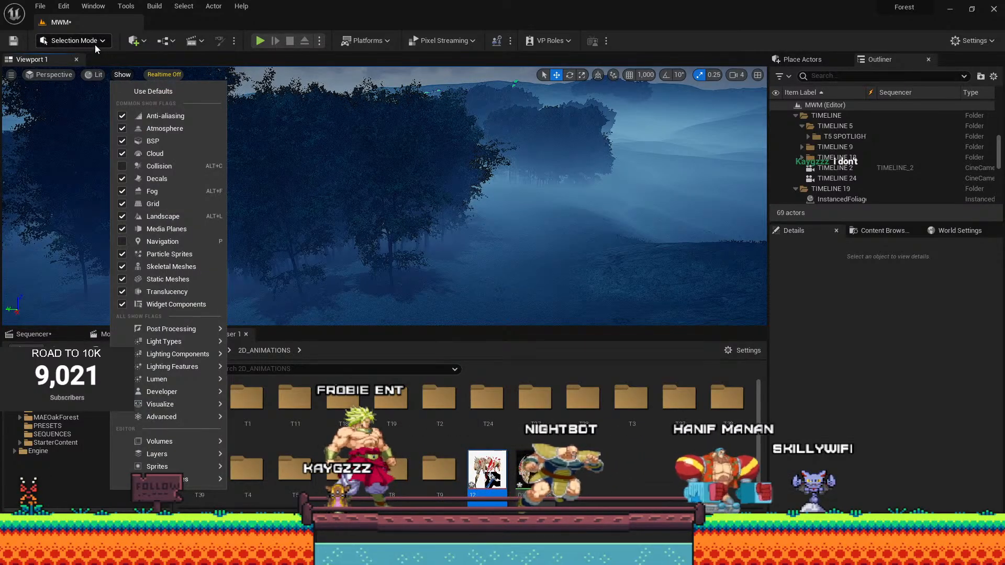
pyautogui.click(95, 44)
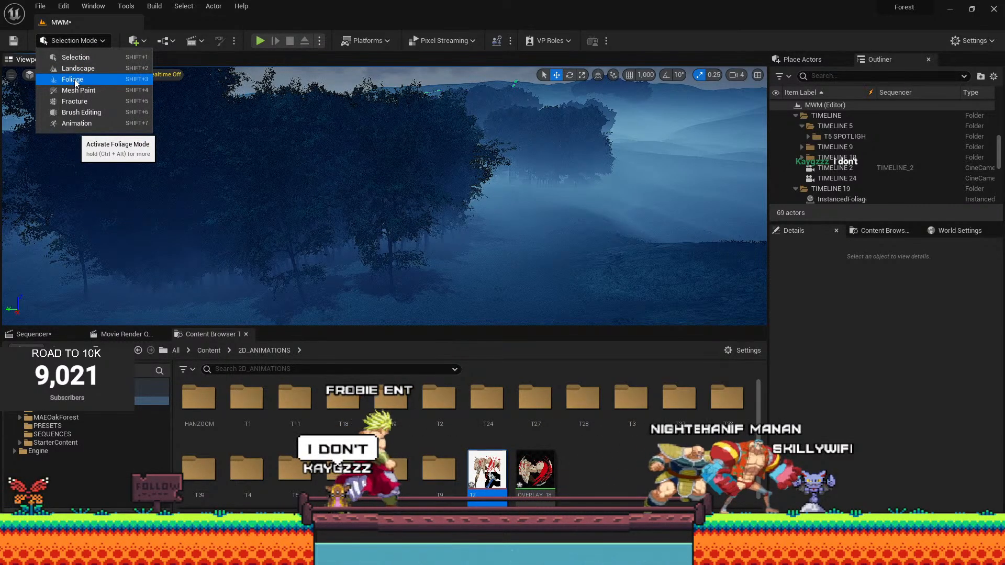
pyautogui.click(73, 80)
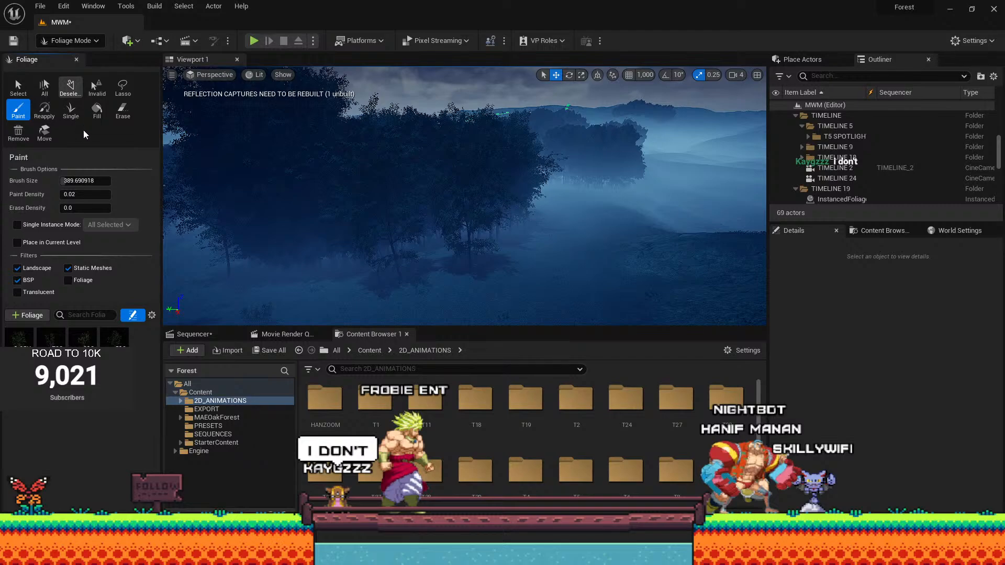
pyautogui.moveTo(77, 181); pyautogui.dragTo(86, 181)
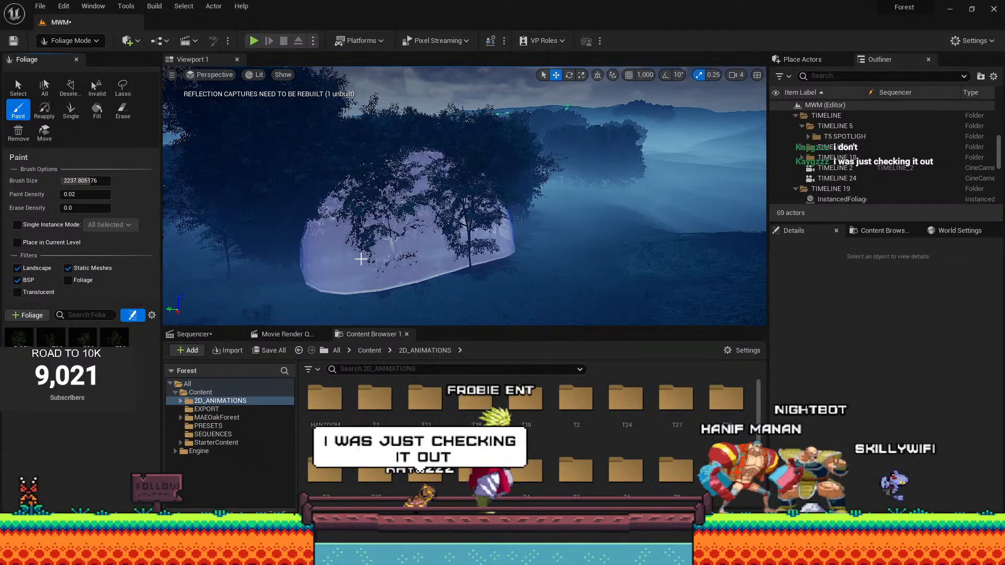
# Erase the painted tree clusters across the valley, from the central grove to the distant groups below the hills.
pyautogui.moveTo(415, 243)
pyautogui.keyDown('shift'); pyautogui.mouseDown()
pyautogui.moveTo(400, 269)
pyautogui.moveTo(455, 235)
pyautogui.mouseUp(); pyautogui.keyUp('shift')
pyautogui.hotkey('ctrl', 'z')
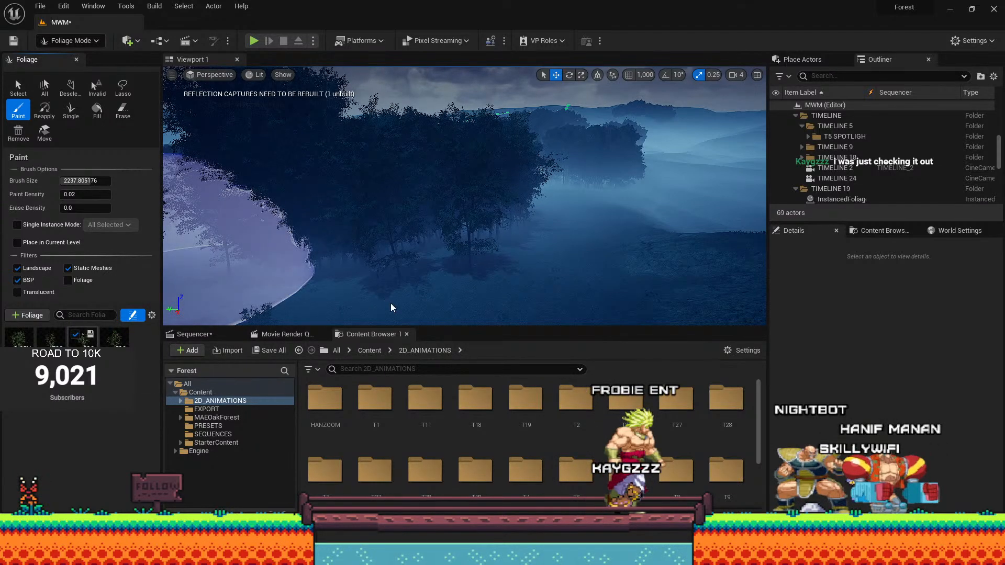
pyautogui.keyDown('shift'); pyautogui.moveTo(335, 249); pyautogui.dragTo(459, 229); pyautogui.keyUp('shift')
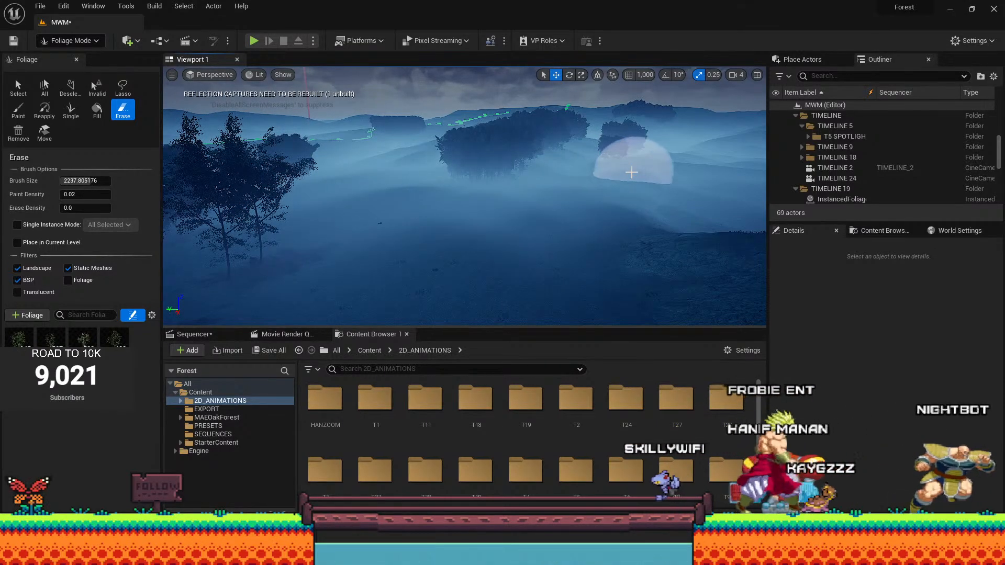
pyautogui.moveTo(532, 150)
pyautogui.mouseDown()
pyautogui.moveTo(460, 178)
pyautogui.moveTo(526, 154)
pyautogui.mouseUp()
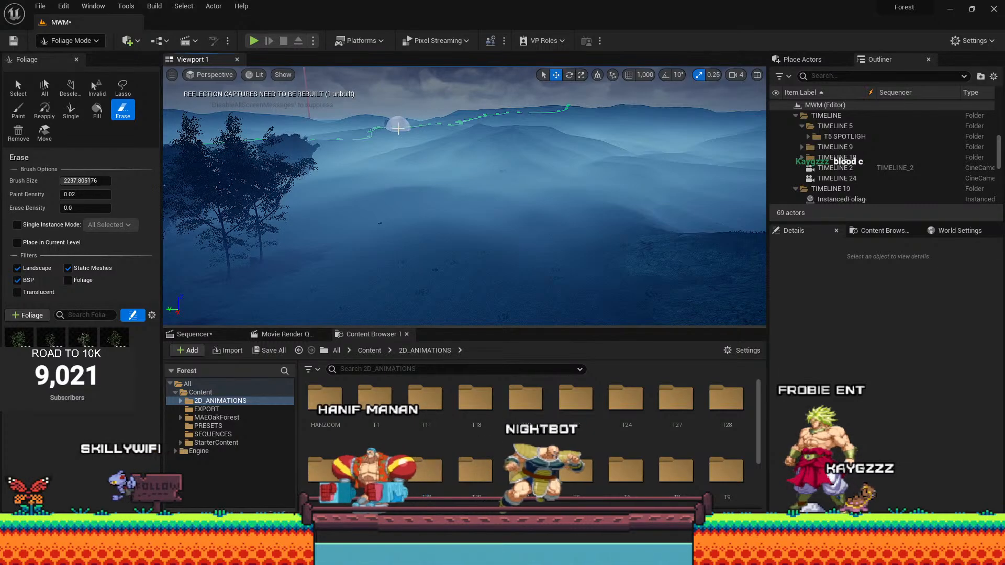
pyautogui.press('shift')
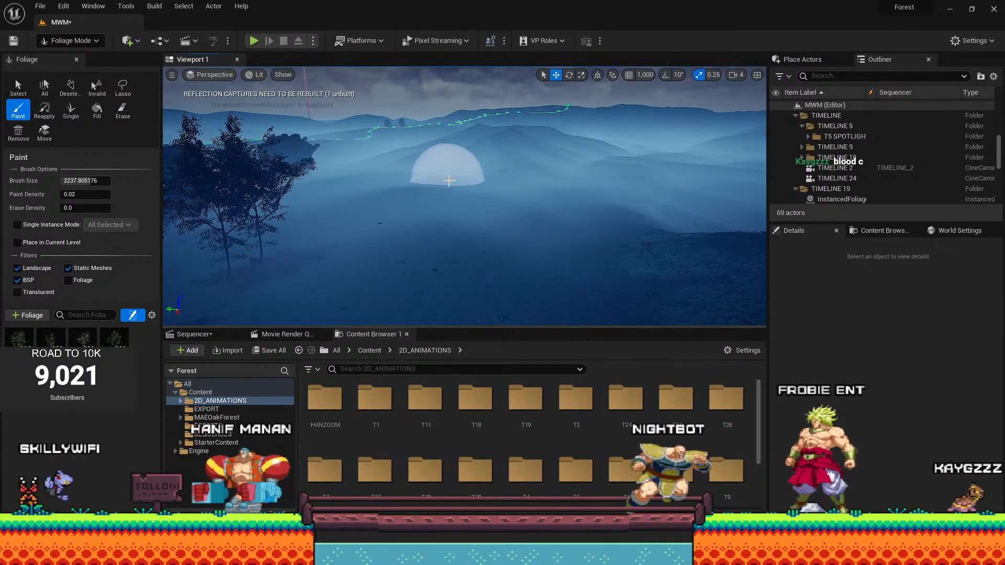
# Try to erase the individual trees standing beside the winding path with the foliage brush.
pyautogui.moveTo(468, 180)
pyautogui.mouseDown(button='right')
pyautogui.moveTo(298, 220)
pyautogui.moveTo(246, 215)
pyautogui.mouseUp(button='right')
pyautogui.press('shift')
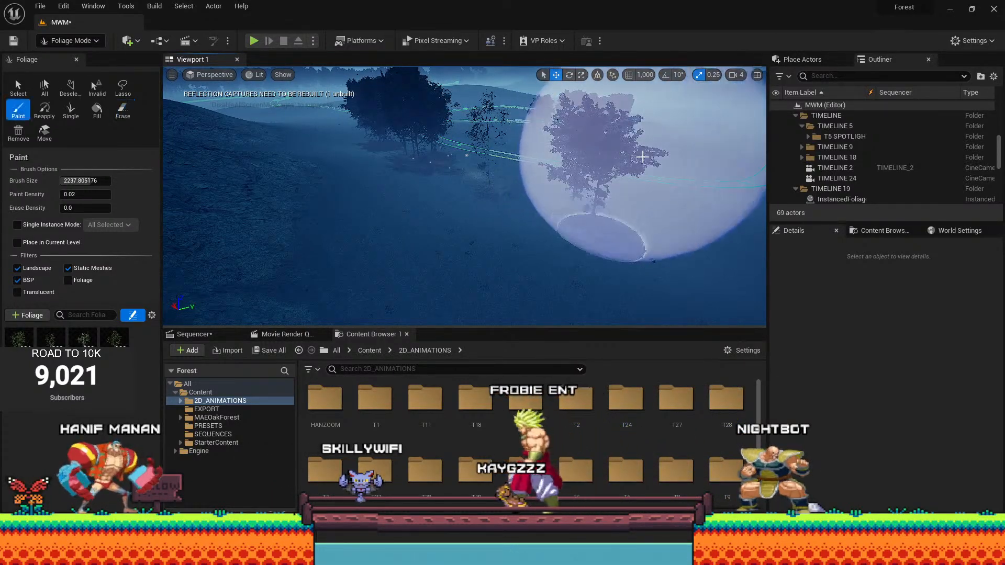
pyautogui.moveTo(669, 145); pyautogui.dragTo(681, 146, button='right')
pyautogui.moveTo(704, 241); pyautogui.dragTo(720, 242, button='right')
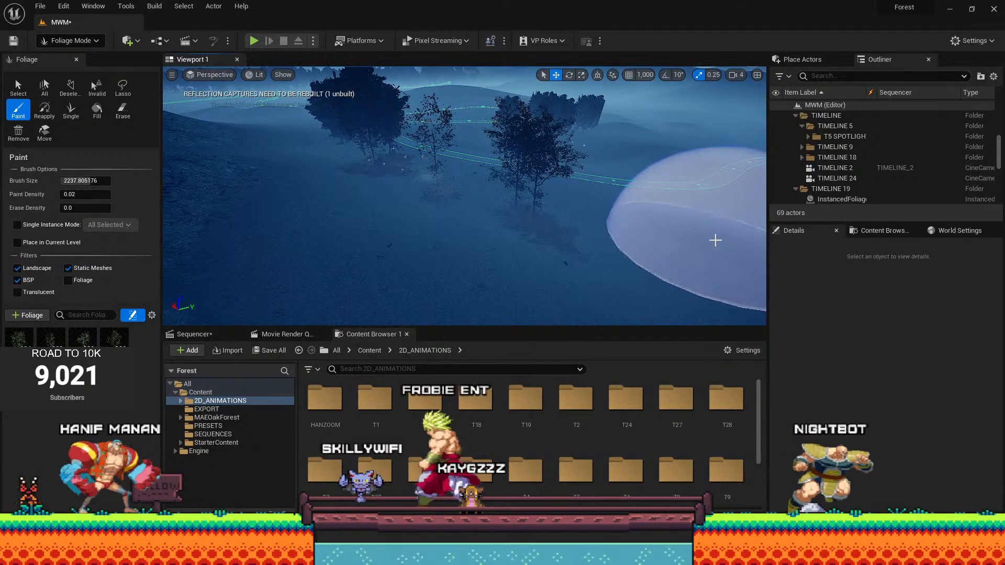
pyautogui.moveTo(482, 111)
pyautogui.mouseDown(button='right')
pyautogui.moveTo(445, 102)
pyautogui.moveTo(402, 111)
pyautogui.mouseUp(button='right')
pyautogui.press('shift')
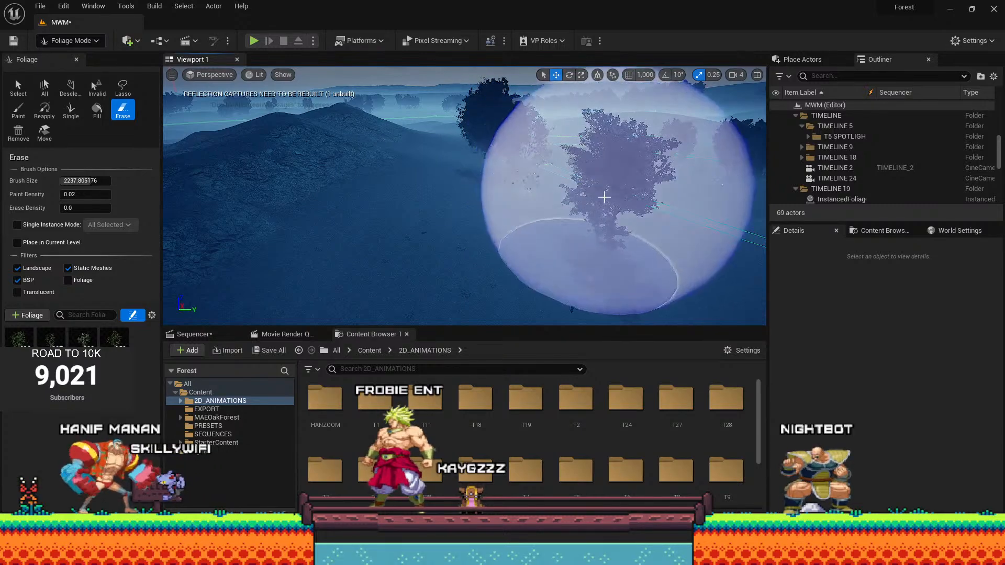
# Switch to Selection mode and delete the two overlapping oak trees in the foreground beside the path.
pyautogui.click(87, 40)
pyautogui.click(84, 57)
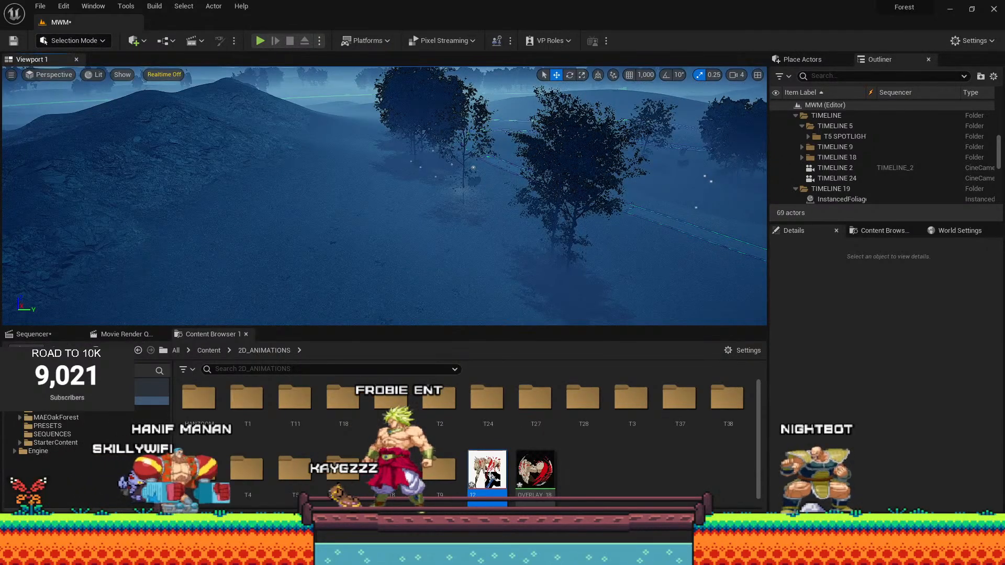
pyautogui.click(439, 122)
pyautogui.click(569, 174)
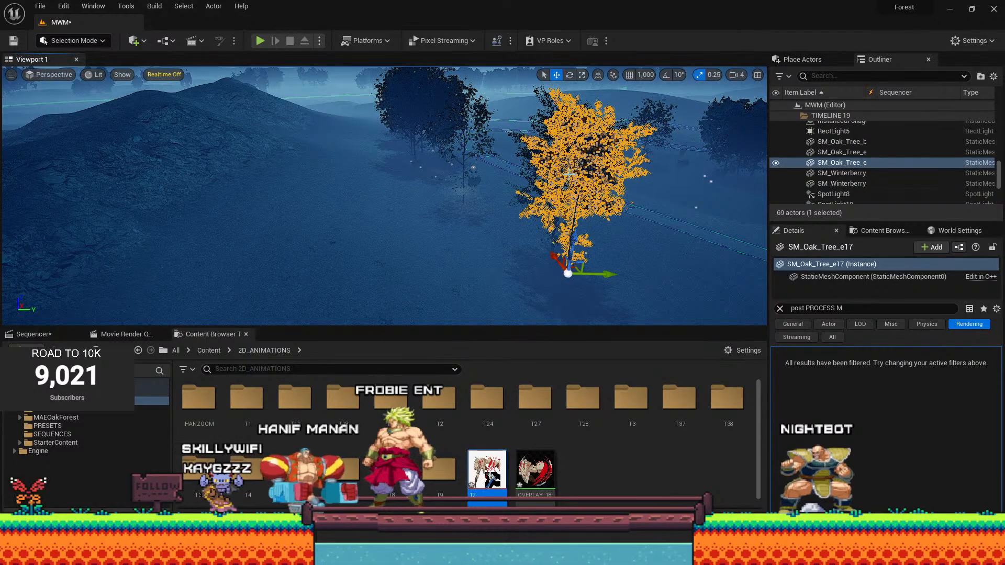
pyautogui.press('Delete')
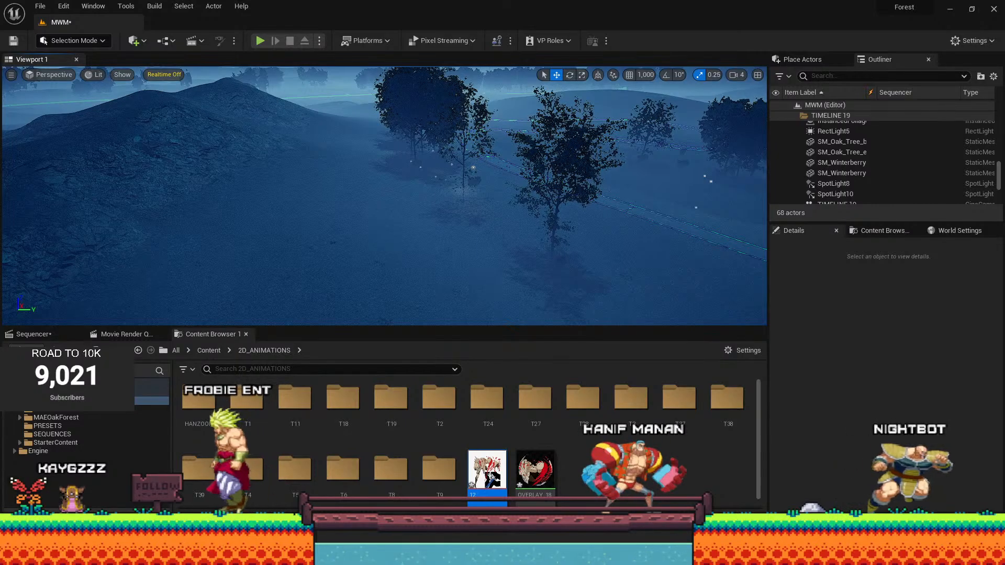
pyautogui.click(550, 167)
pyautogui.press('Delete')
# Switch to the browser and view the Bunny monster and Saya Kisaragi character sheet in the "blood c" image results.
pyautogui.moveTo(291, 555)
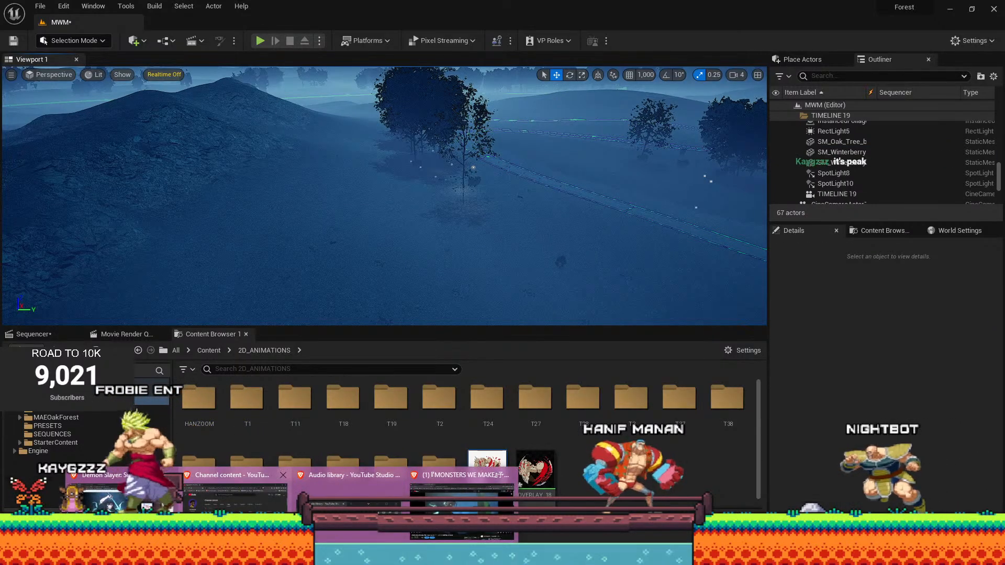
pyautogui.click(135, 503)
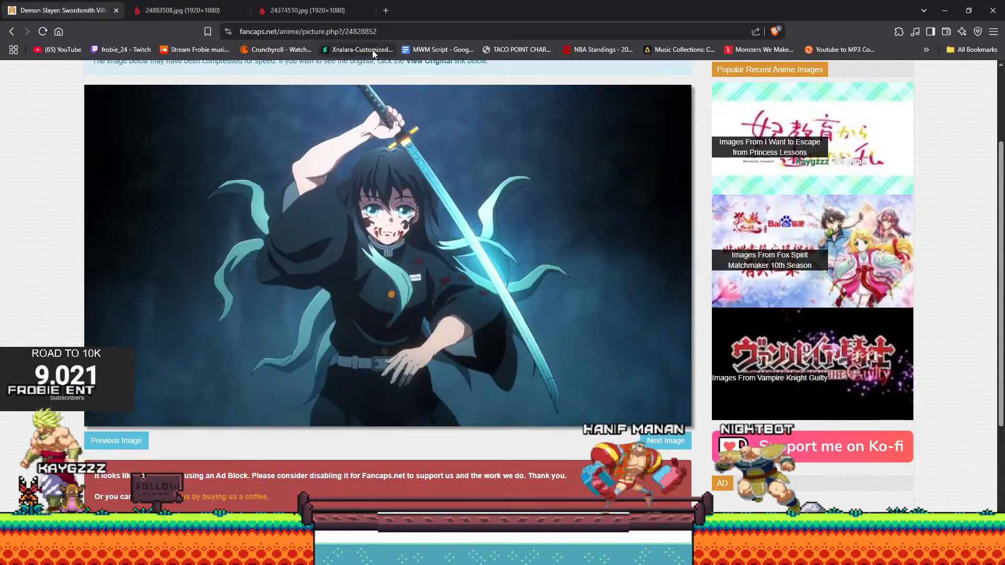
pyautogui.click(385, 11)
pyautogui.hotkey('ctrl', 'w')
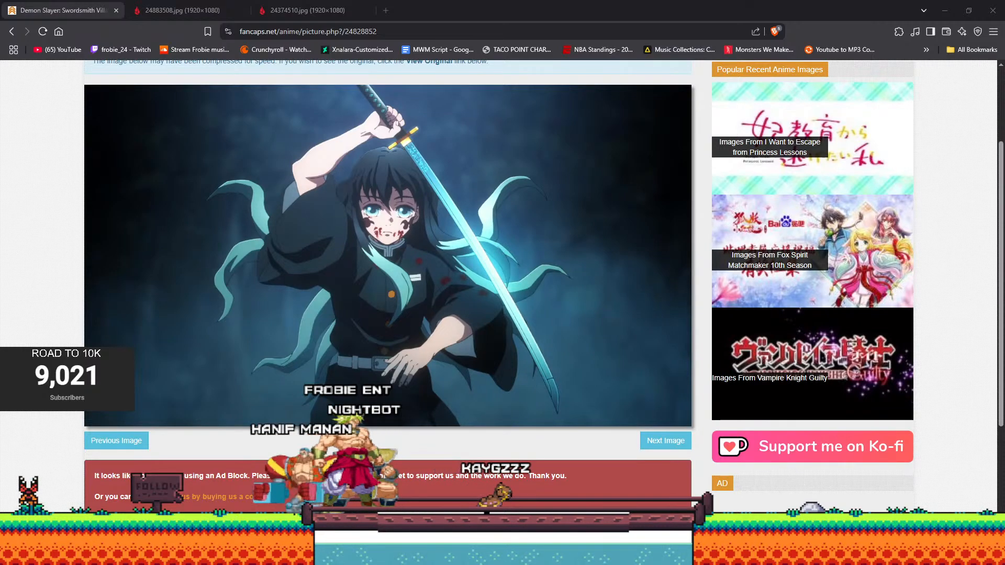
pyautogui.moveTo(1004, 140); pyautogui.dragTo(553, 17)
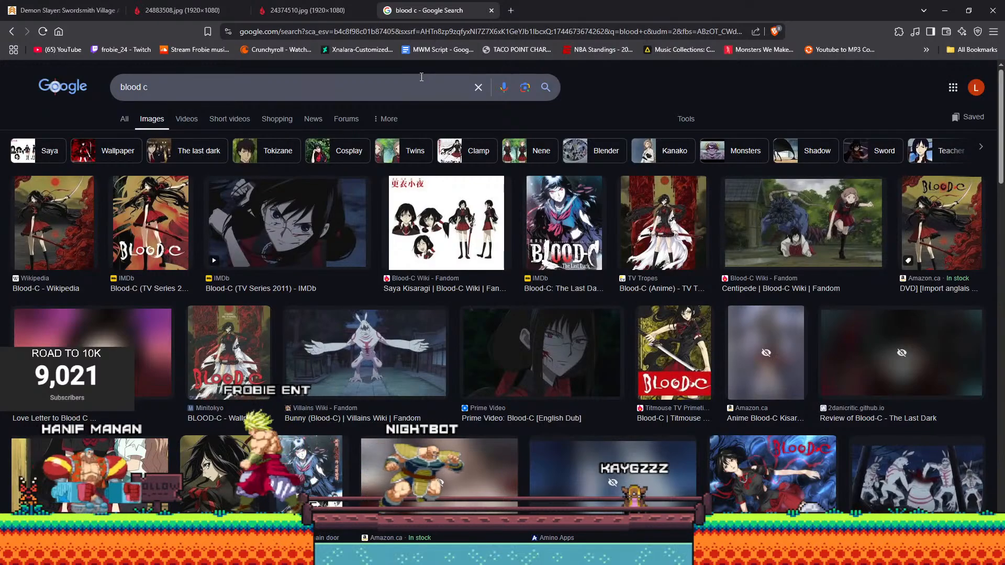
pyautogui.click(315, 351)
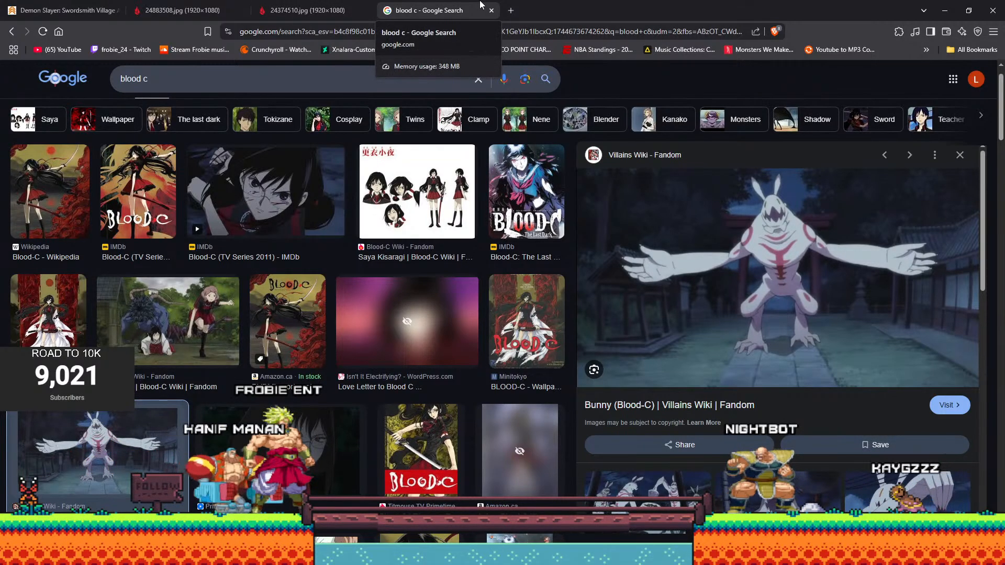
pyautogui.click(417, 192)
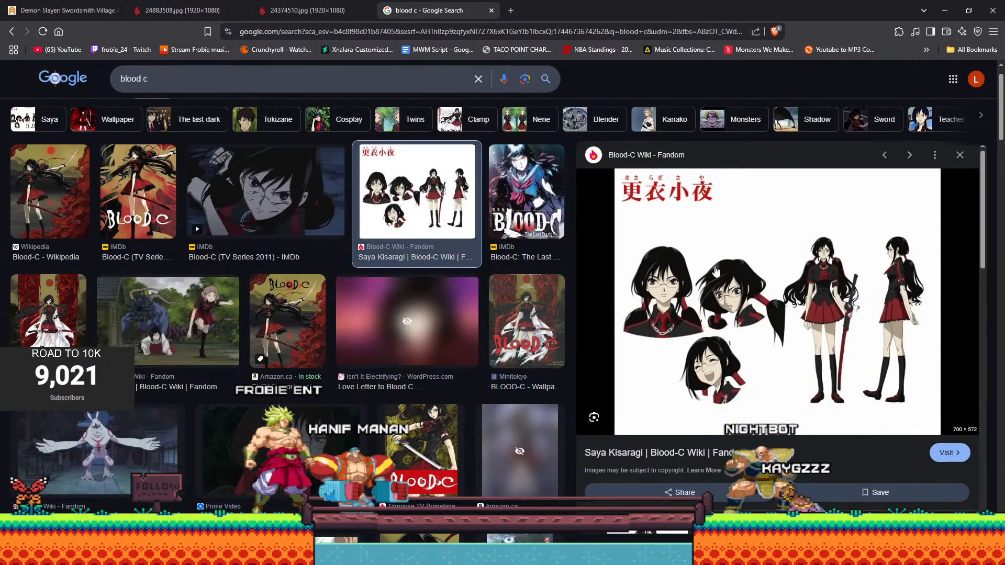
pyautogui.middleClick(469, 5)
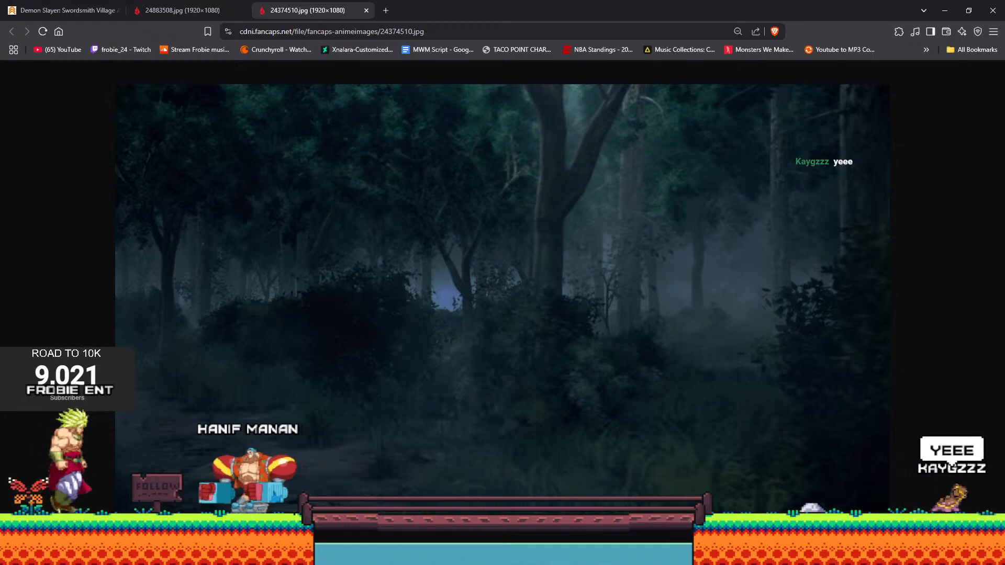
# Return to the Unreal level and delete five trees from the TIMELINE 9 cluster at the foot of the hill.
pyautogui.click(443, 510)
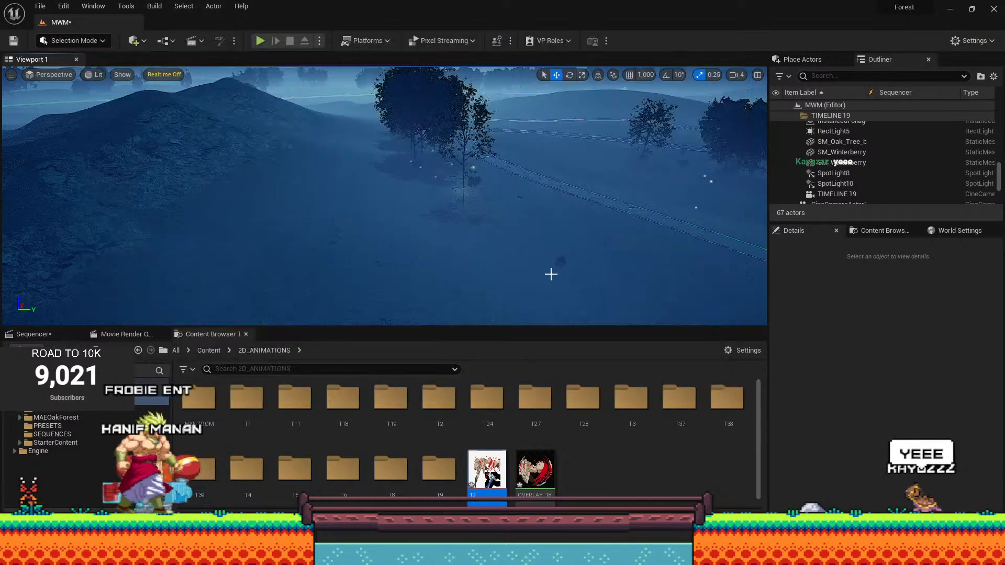
pyautogui.click(440, 109)
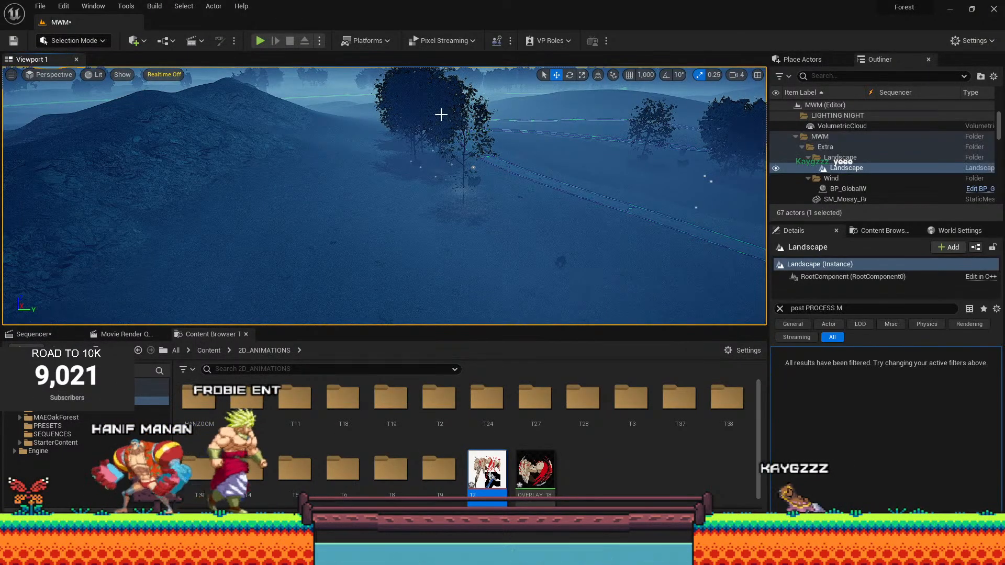
pyautogui.click(438, 113)
pyautogui.press('Delete')
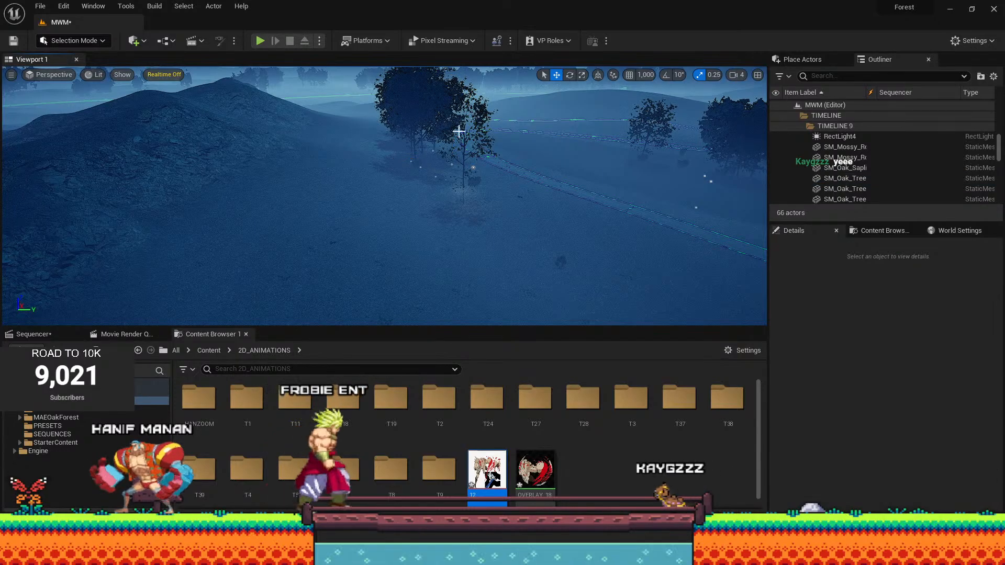
pyautogui.click(458, 126)
pyautogui.press('Delete')
pyautogui.click(422, 110)
pyautogui.press('Delete')
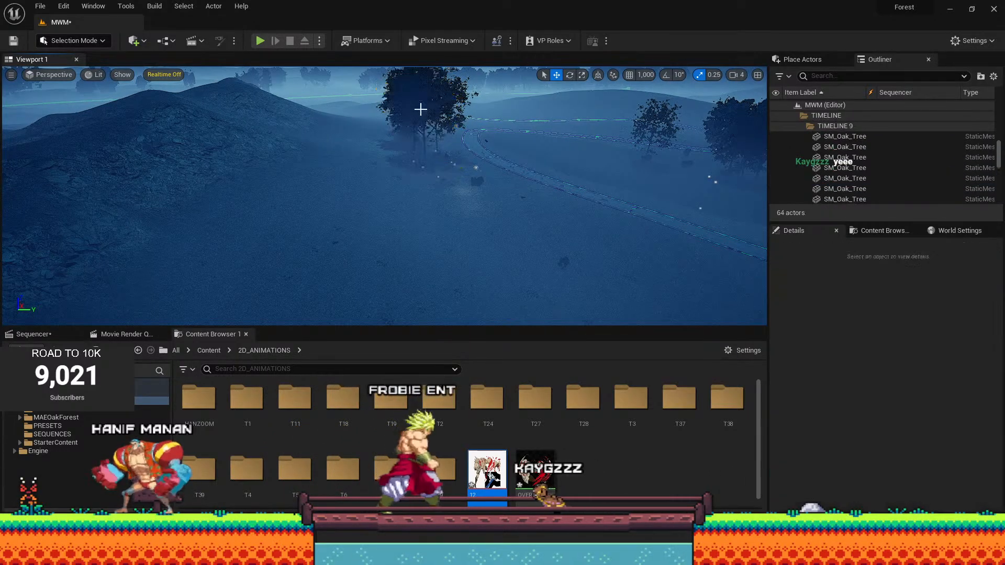
pyautogui.click(421, 107)
pyautogui.press('Delete')
pyautogui.click(408, 112)
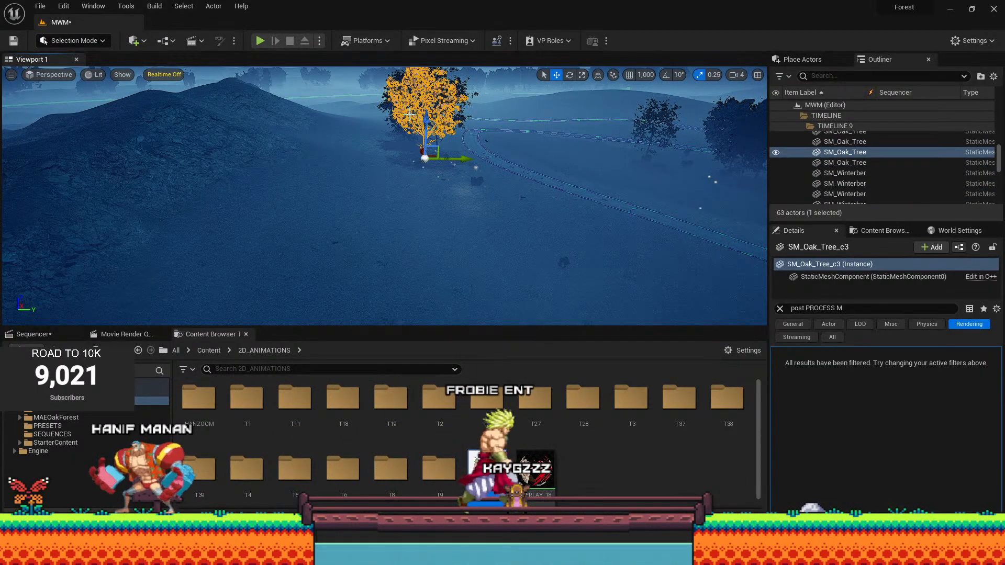
pyautogui.press('Delete')
# Delete the remaining oak trees of the TIMELINE 9 cluster so the ground near the path bend is clear.
pyautogui.click(440, 110)
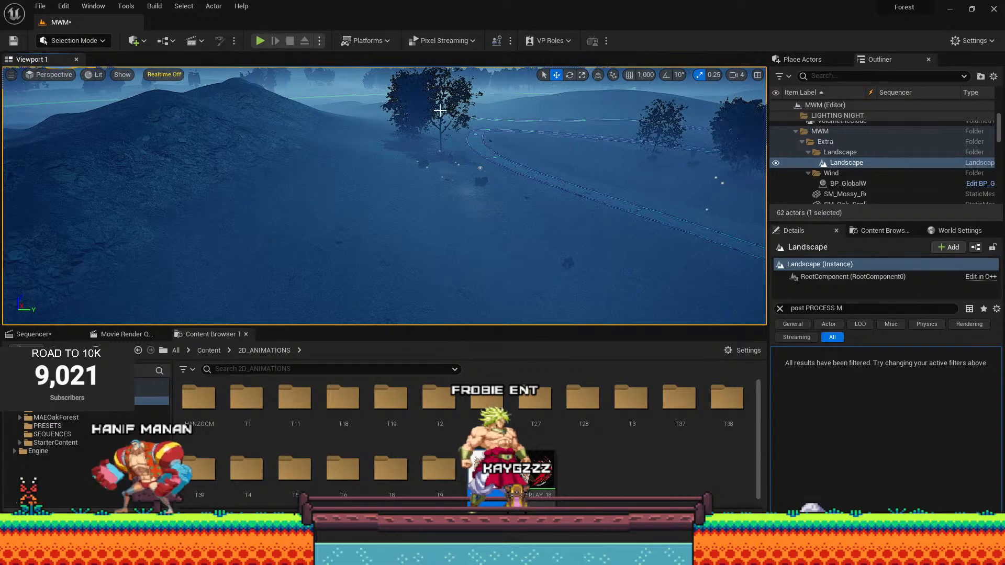
pyautogui.click(422, 110)
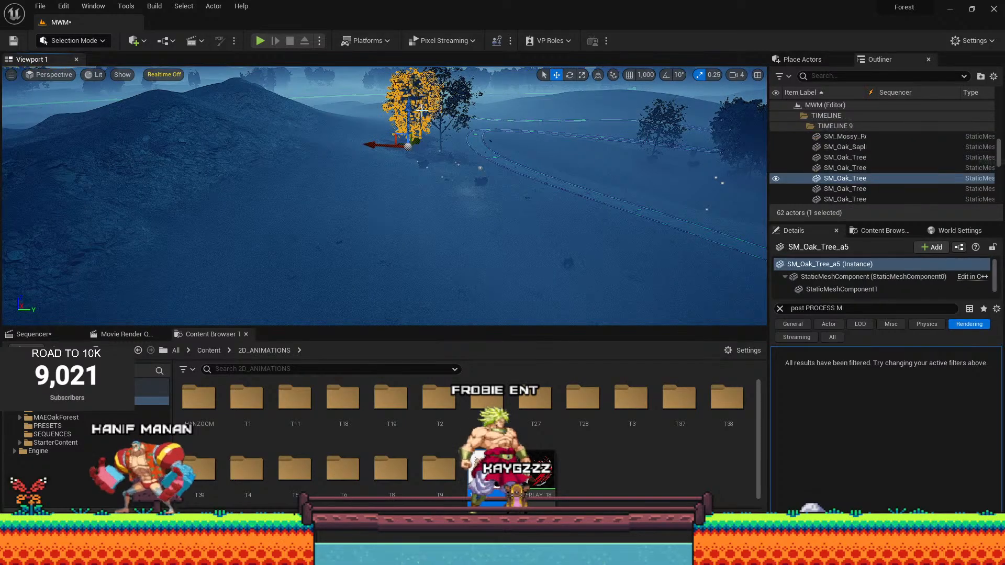
pyautogui.press('Delete')
pyautogui.click(416, 105)
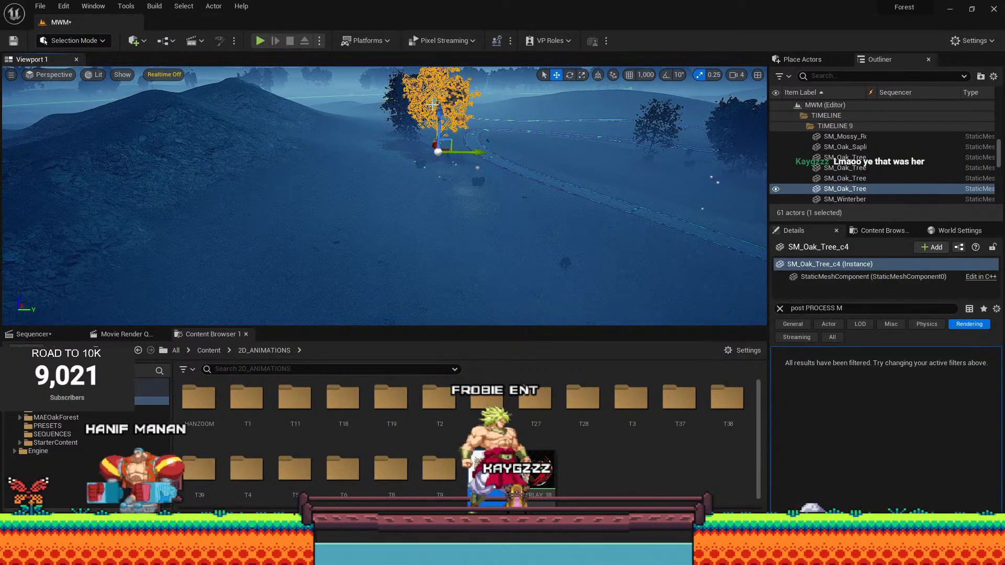
pyautogui.press('Delete')
pyautogui.click(415, 104)
pyautogui.click(403, 101)
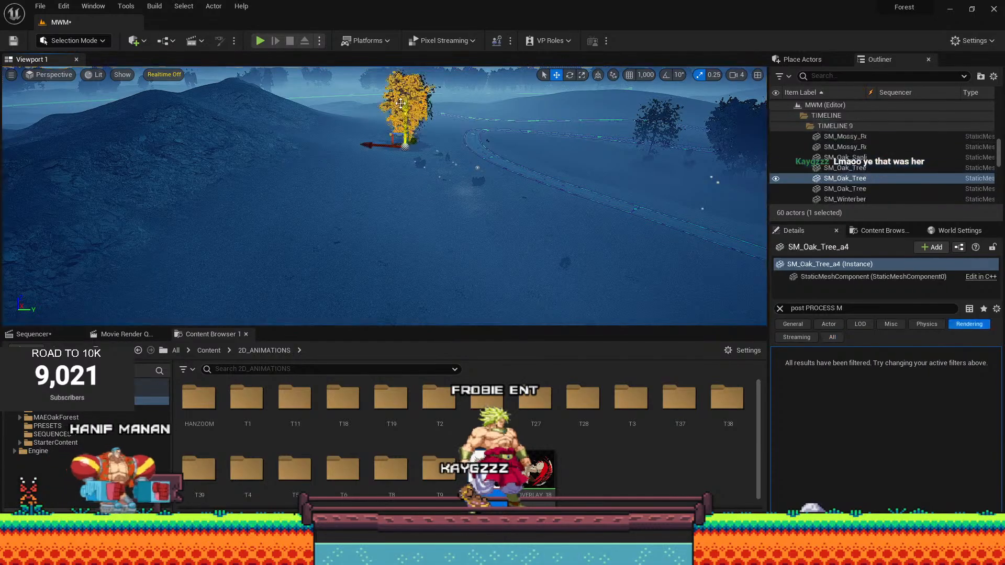
pyautogui.press('Delete')
pyautogui.click(404, 101)
pyautogui.press('Delete')
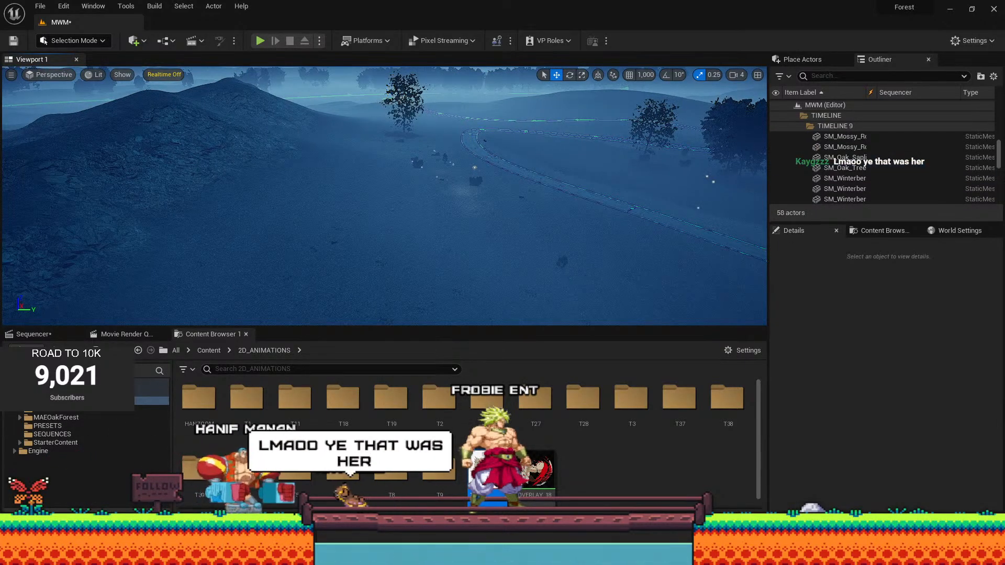
pyautogui.click(403, 97)
pyautogui.click(404, 99)
pyautogui.press('Delete')
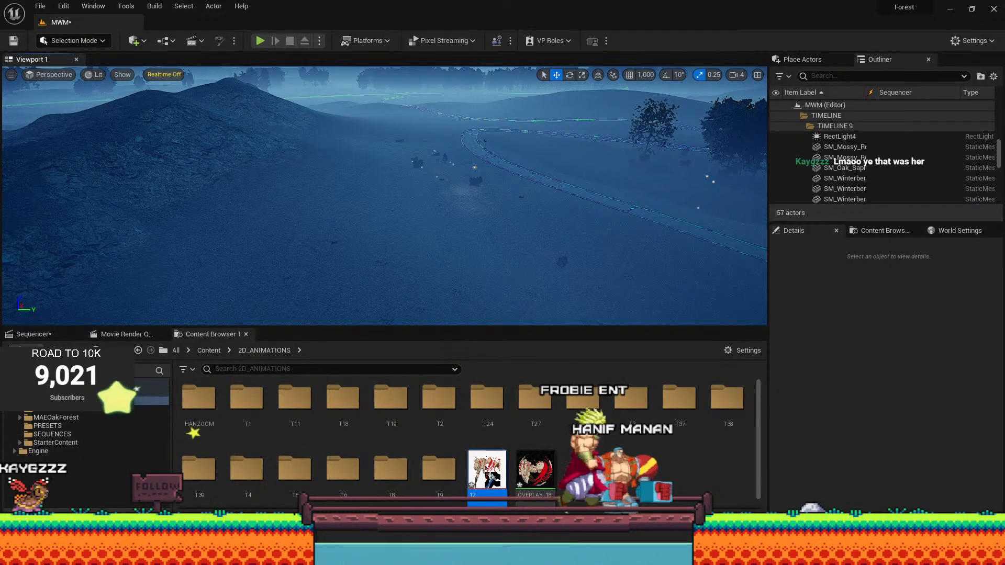
pyautogui.moveTo(536, 150); pyautogui.dragTo(597, 141, button='right')
pyautogui.moveTo(536, 150); pyautogui.dragTo(573, 140, button='right')
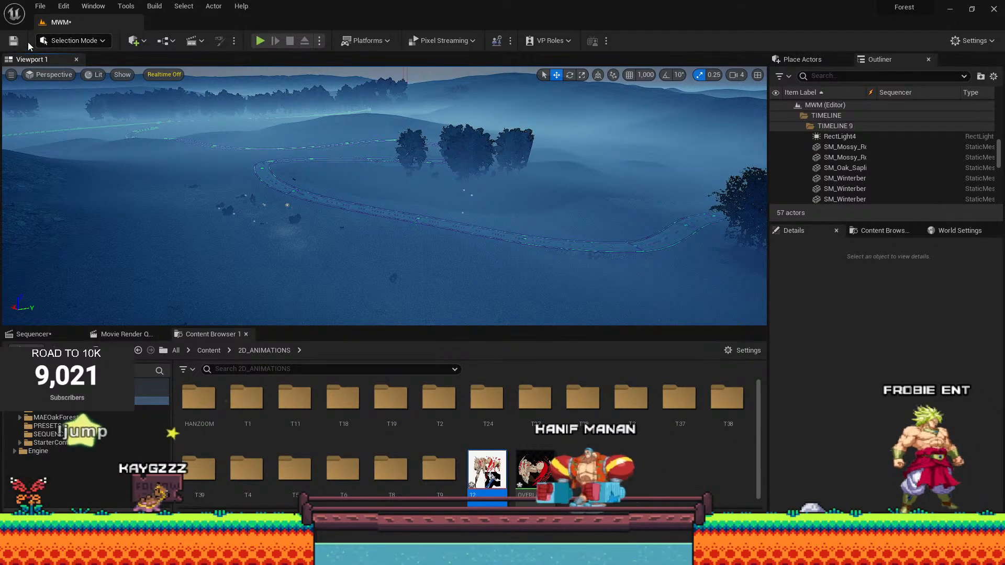
# Switch to Foliage mode and erase the tree clumps along the far side of the winding path with the brush.
pyautogui.click(74, 40)
pyautogui.click(73, 77)
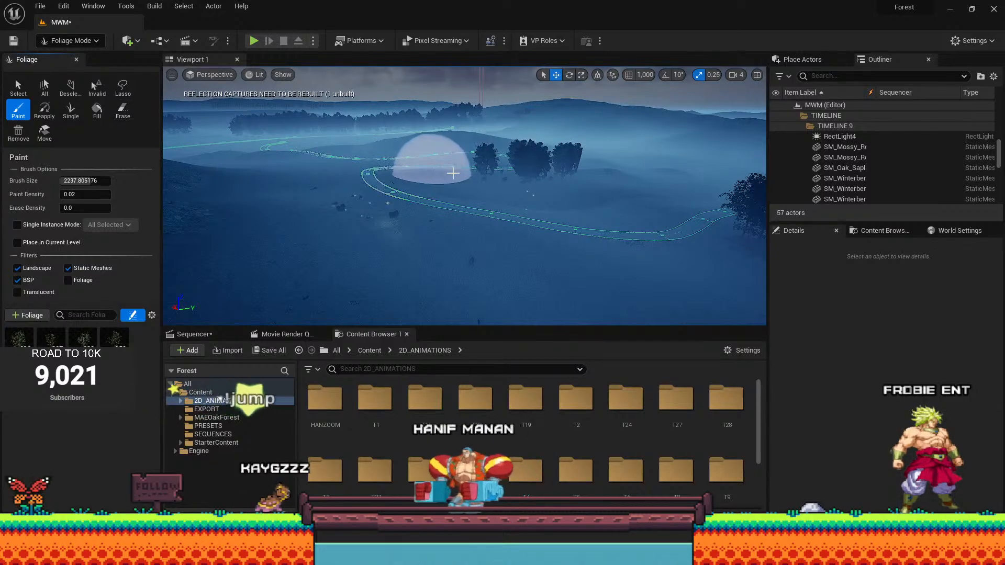
pyautogui.moveTo(550, 193); pyautogui.dragTo(602, 201, button='right')
pyautogui.moveTo(556, 192)
pyautogui.keyDown('shift'); pyautogui.mouseDown()
pyautogui.moveTo(583, 184)
pyautogui.moveTo(730, 204)
pyautogui.moveTo(427, 174)
pyautogui.mouseUp(); pyautogui.keyUp('shift')
pyautogui.moveTo(426, 173); pyautogui.dragTo(335, 156, button='right')
pyautogui.moveTo(523, 164)
pyautogui.keyDown('shift'); pyautogui.mouseDown()
pyautogui.moveTo(561, 159)
pyautogui.moveTo(498, 152)
pyautogui.moveTo(628, 140)
pyautogui.moveTo(605, 152)
pyautogui.moveTo(447, 158)
pyautogui.moveTo(468, 153)
pyautogui.mouseUp(); pyautogui.keyUp('shift')
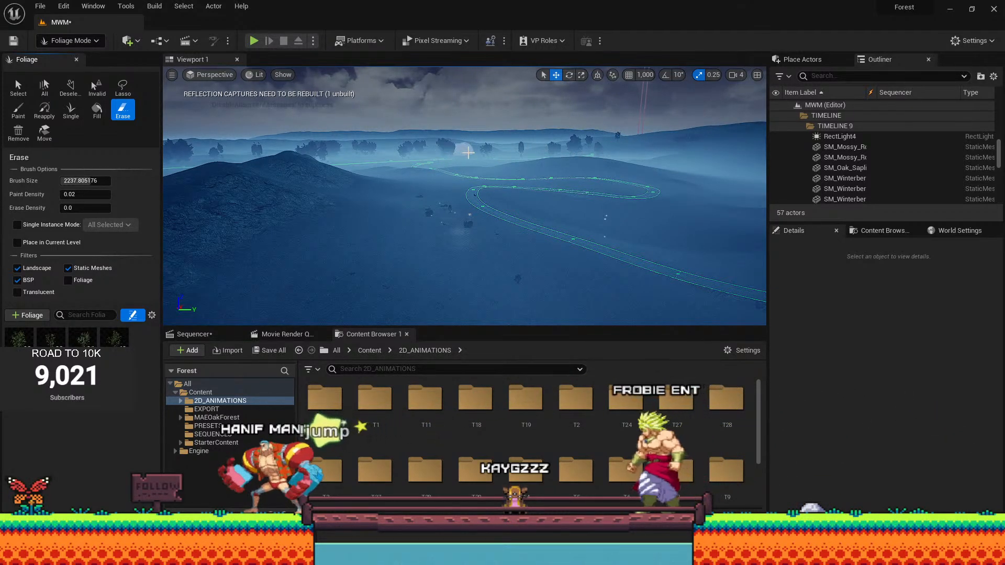
pyautogui.keyDown('shift'); pyautogui.moveTo(389, 155); pyautogui.dragTo(592, 155); pyautogui.keyUp('shift')
pyautogui.moveTo(593, 155); pyautogui.dragTo(493, 108, button='right')
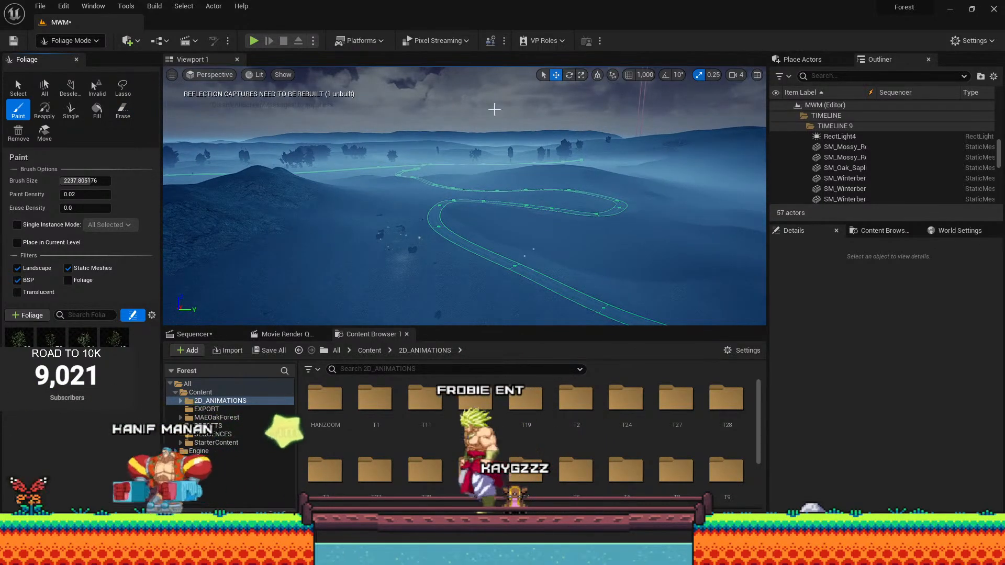
# Undo the last foliage stroke and erase the scattered trees along the horizon beyond the winding path.
pyautogui.moveTo(544, 128); pyautogui.dragTo(557, 121, button='right')
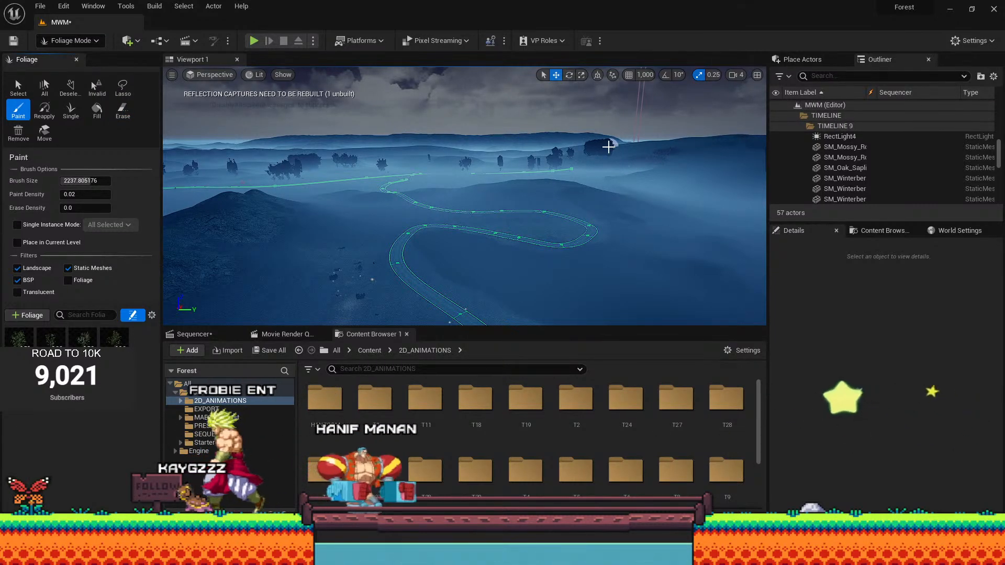
pyautogui.hotkey('ctrl', 'z')
pyautogui.moveTo(592, 155)
pyautogui.keyDown('shift'); pyautogui.mouseDown()
pyautogui.moveTo(527, 169)
pyautogui.moveTo(547, 169)
pyautogui.moveTo(539, 167)
pyautogui.mouseUp(); pyautogui.keyUp('shift')
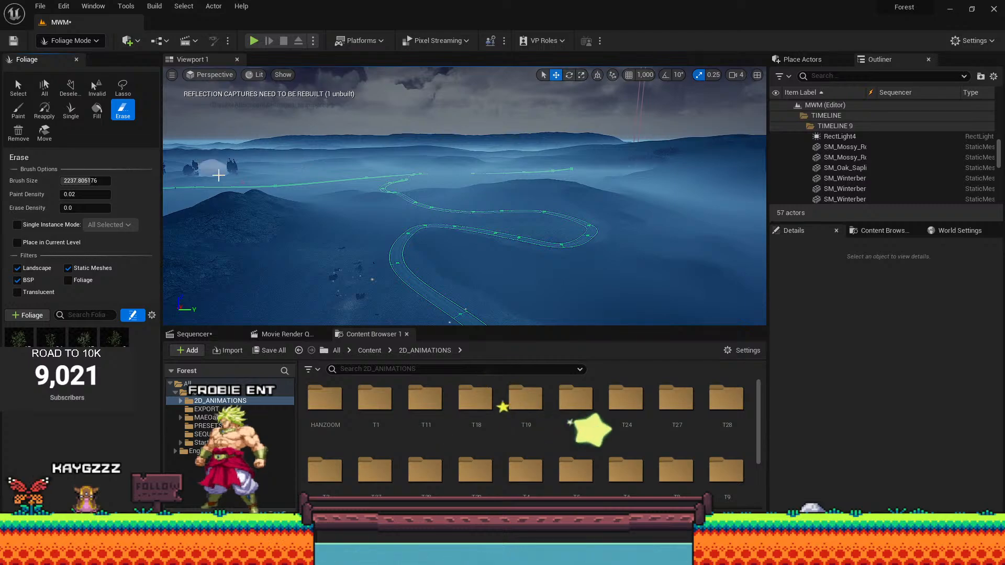
pyautogui.keyDown('shift'); pyautogui.moveTo(219, 175); pyautogui.dragTo(247, 177); pyautogui.keyUp('shift')
# Erase the last tree clump standing behind the rocky hill, beyond the distant path.
pyautogui.press('a')
pyautogui.moveTo(249, 177); pyautogui.dragTo(157, 176, button='right')
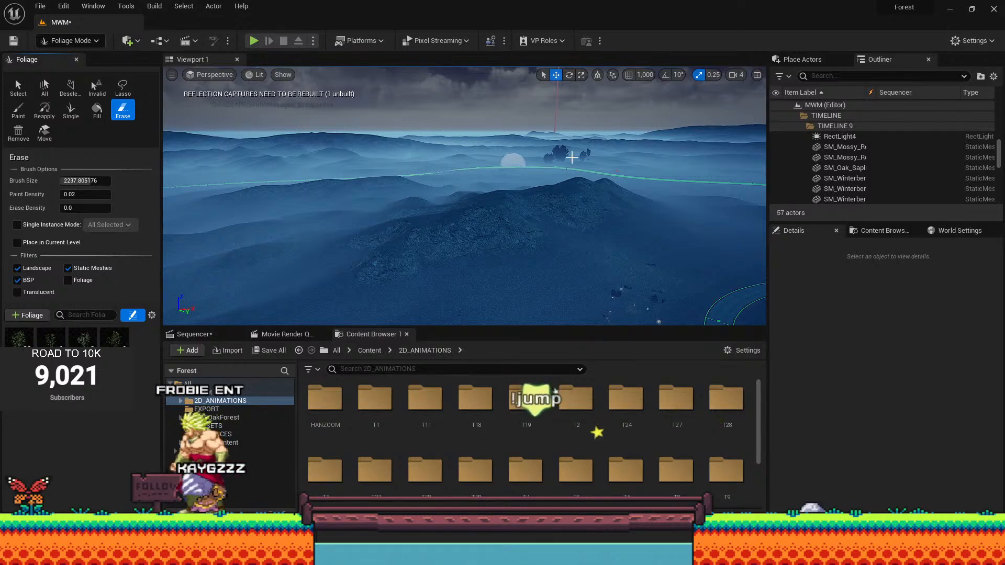
pyautogui.keyDown('shift'); pyautogui.moveTo(550, 163); pyautogui.dragTo(565, 162); pyautogui.keyUp('shift')
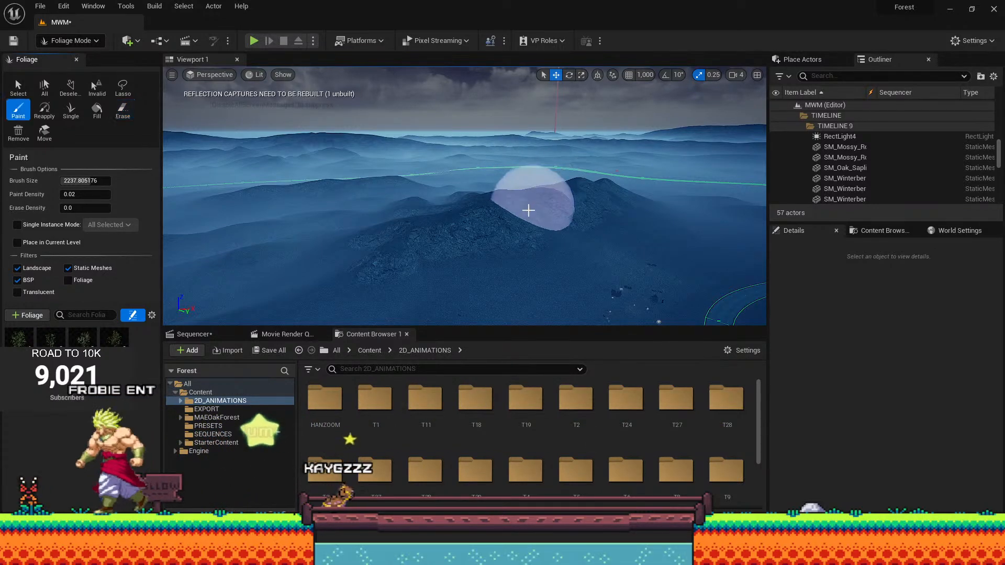
pyautogui.moveTo(487, 257)
pyautogui.mouseDown(button='right')
pyautogui.moveTo(617, 293)
pyautogui.moveTo(581, 256)
pyautogui.moveTo(685, 210)
pyautogui.mouseUp(button='right')
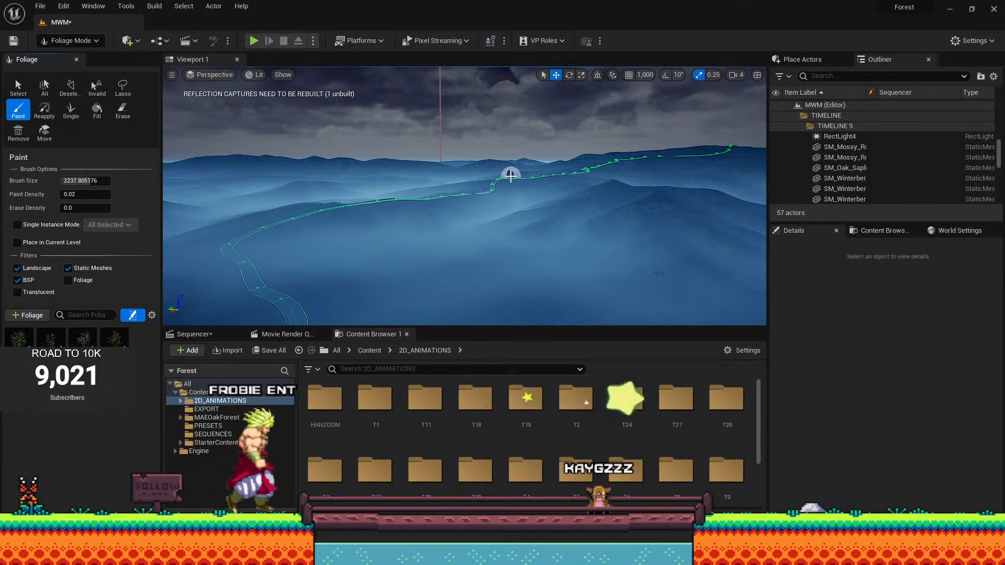
# Switch to Selection mode and select the lone distant tree beside the far stretch of path.
pyautogui.click(68, 43)
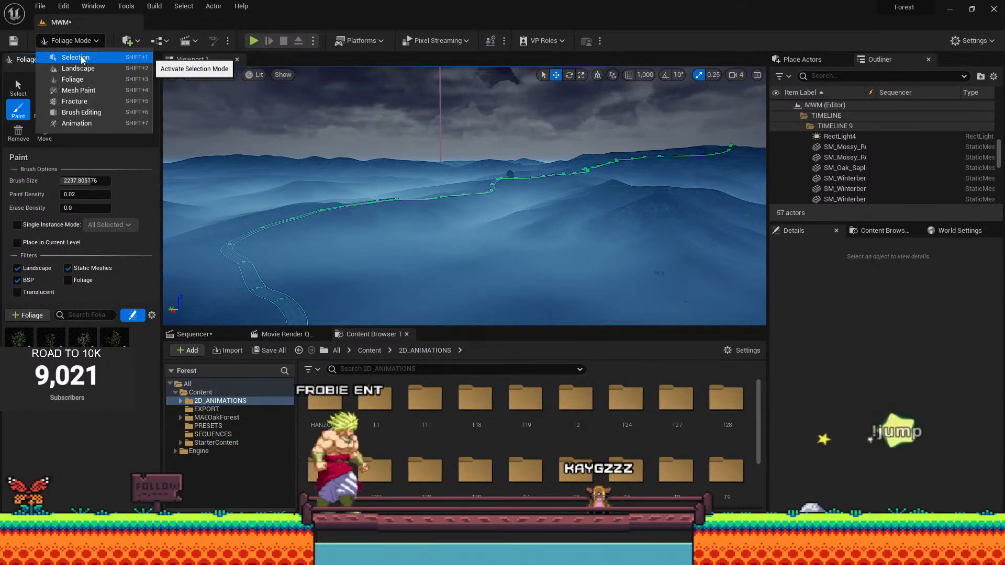
pyautogui.click(76, 57)
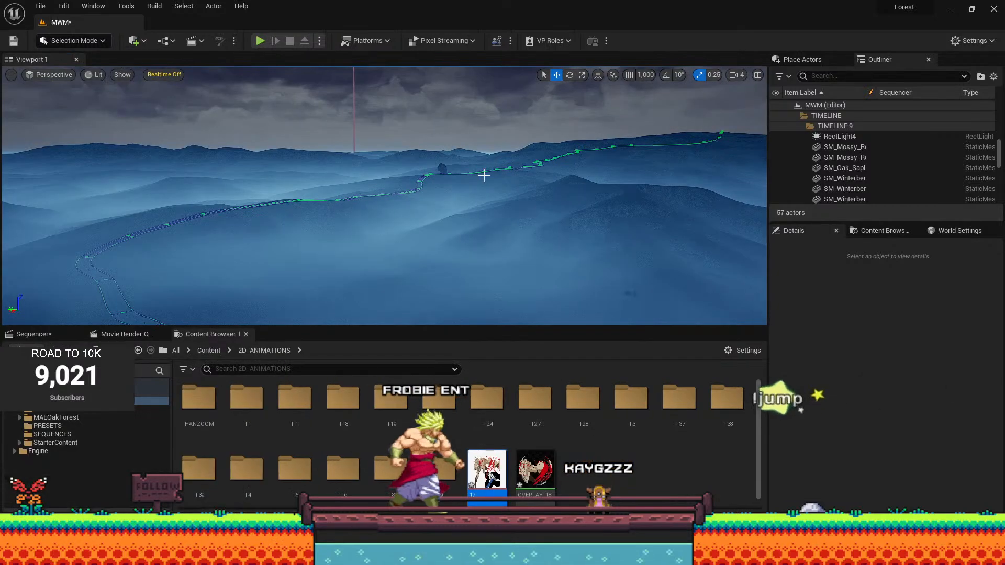
pyautogui.click(444, 167)
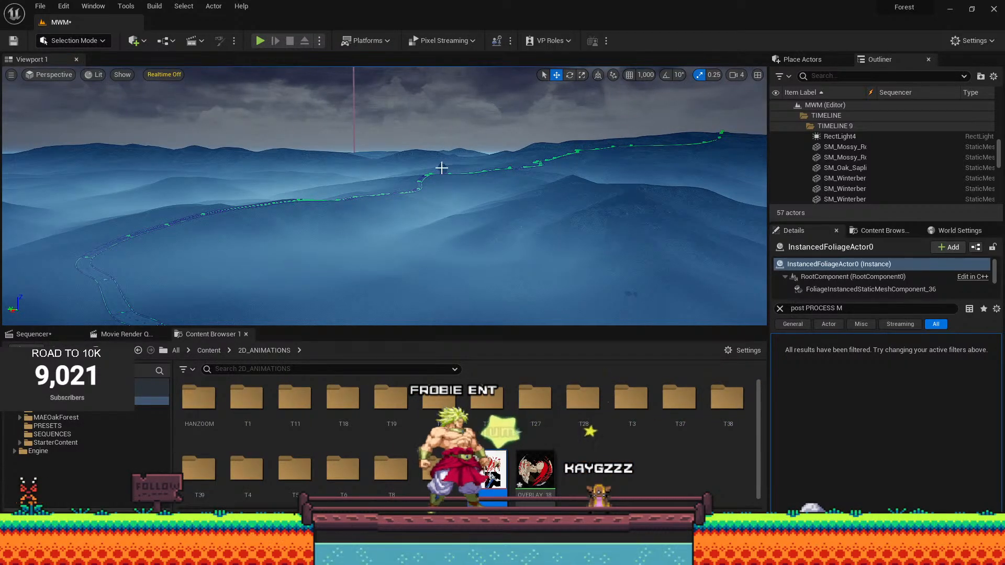
# Delete the SM_Winterberry_a6 bush near the lights and camera of the TIMELINE 19 group.
pyautogui.moveTo(442, 169); pyautogui.dragTo(452, 178, button='right')
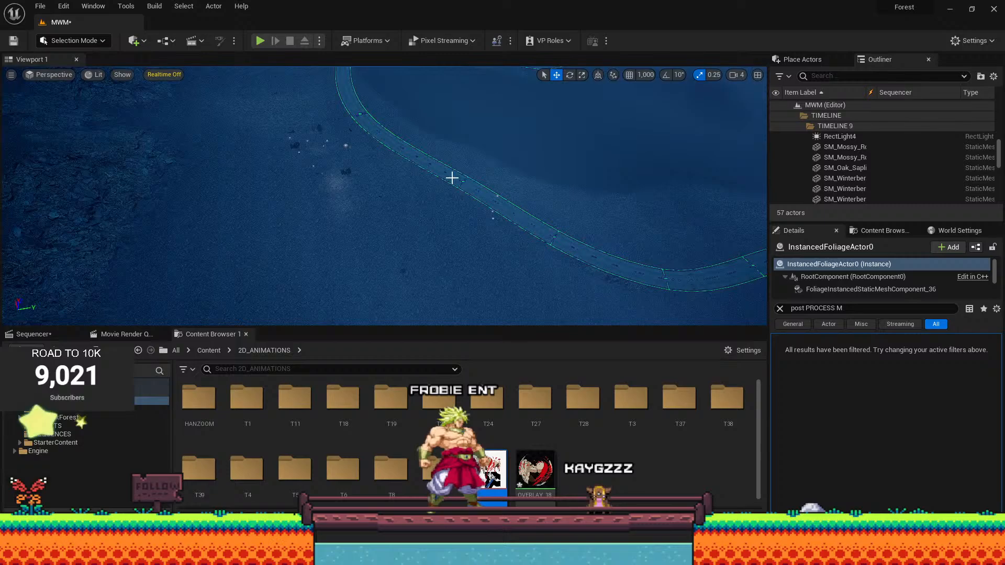
pyautogui.click(345, 173)
pyautogui.press('f')
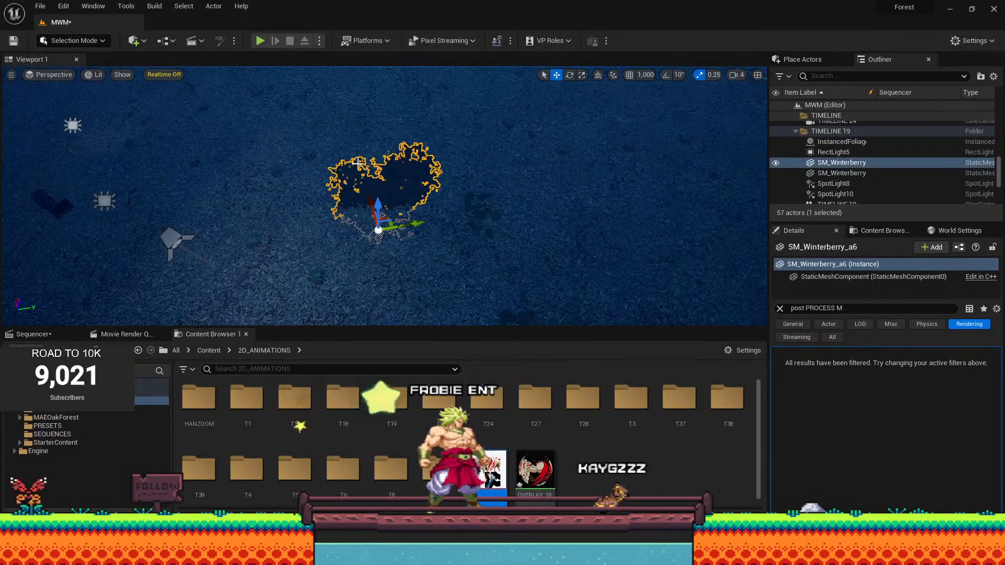
pyautogui.keyDown('alt'); pyautogui.moveTo(344, 172); pyautogui.dragTo(466, 177); pyautogui.keyUp('alt')
pyautogui.press('Delete')
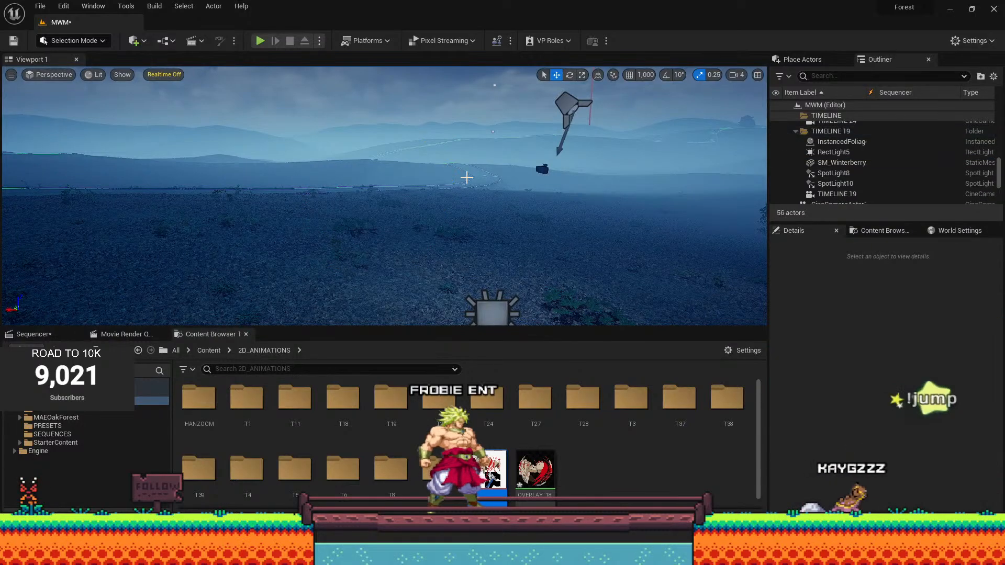
# Delete the remaining TIMELINE 19 winterberry bush and select the distant foliage clump by the path.
pyautogui.moveTo(579, 112); pyautogui.dragTo(701, 100, button='middle')
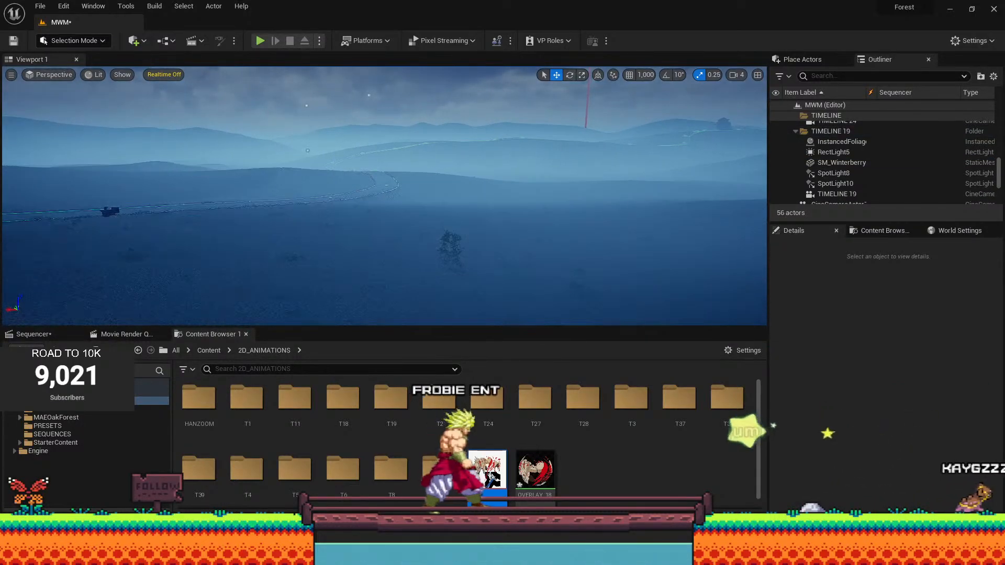
pyautogui.moveTo(583, 113); pyautogui.dragTo(354, 271, button='right')
pyautogui.click(366, 209)
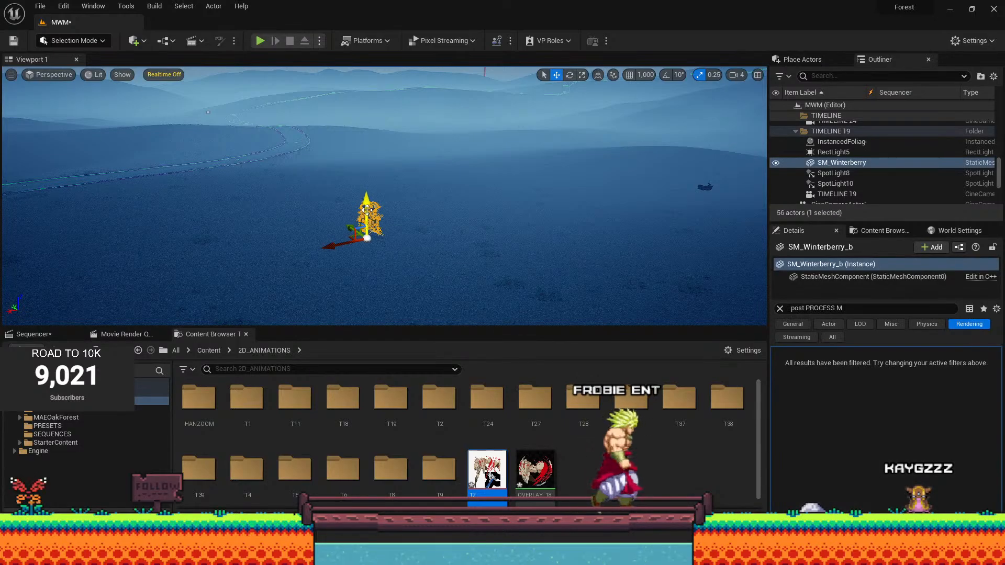
pyautogui.press('Delete')
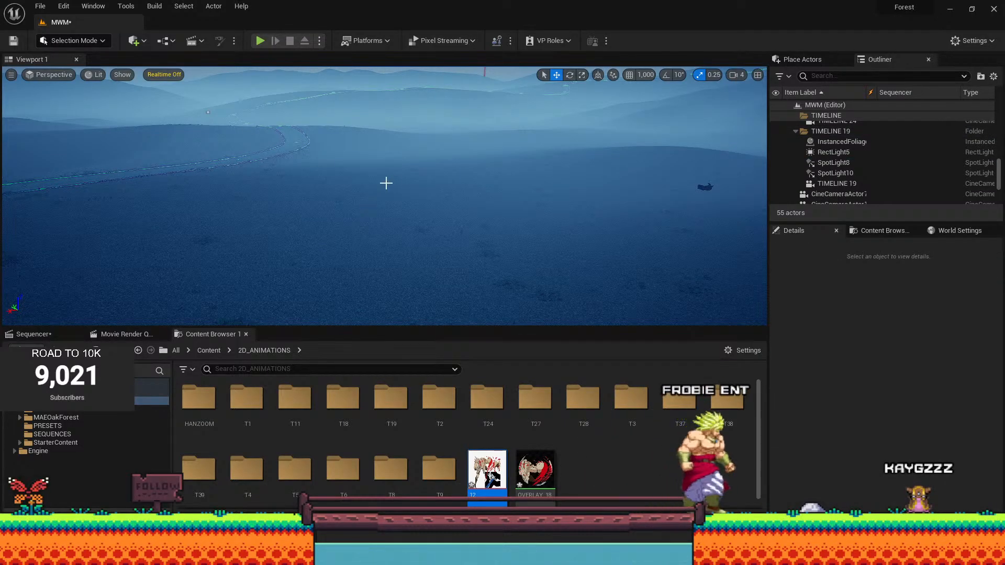
pyautogui.moveTo(386, 183); pyautogui.dragTo(479, 161, button='right')
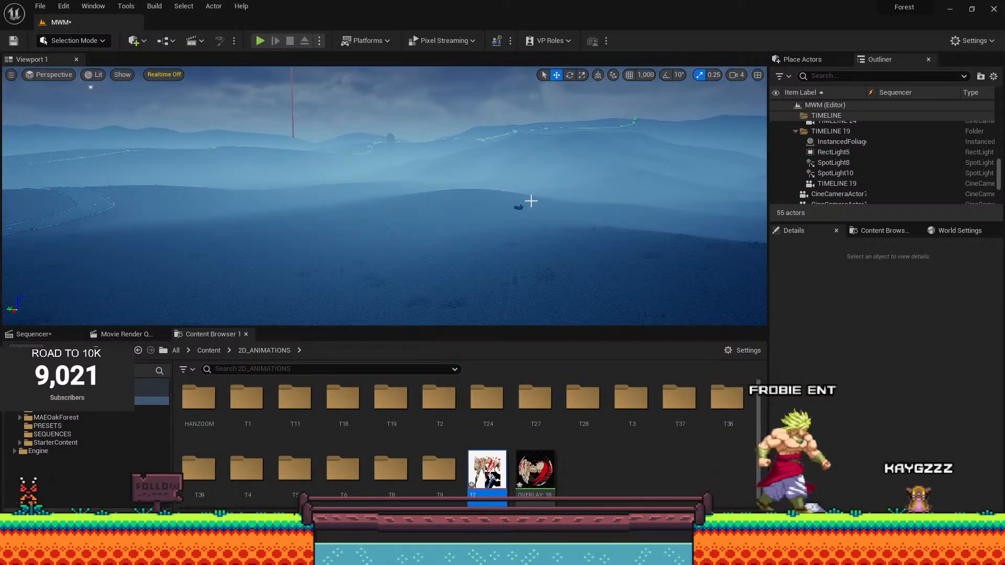
pyautogui.click(391, 138)
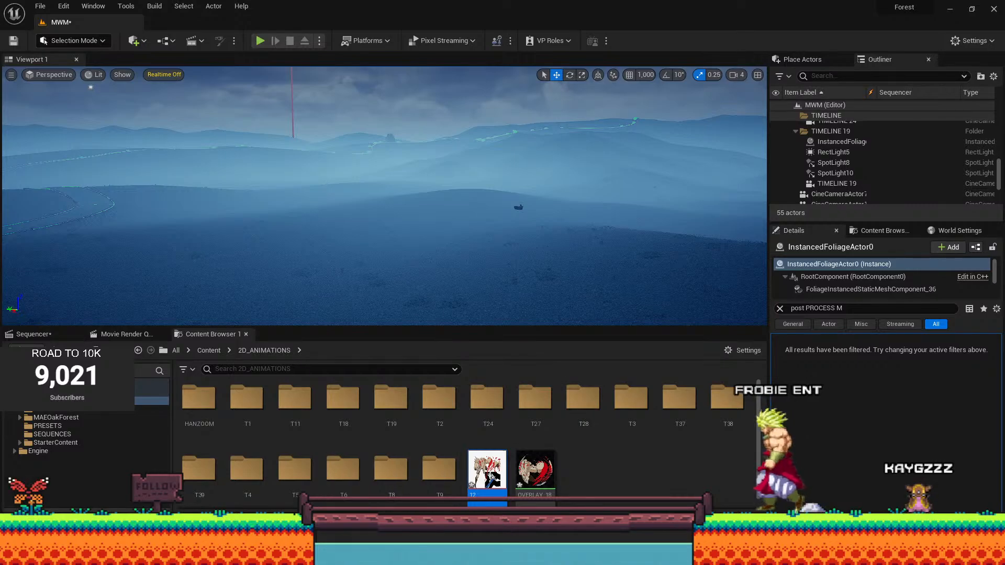
# Switch to the browser and search Google for "blood c" in a new tab.
pyautogui.moveTo(293, 554)
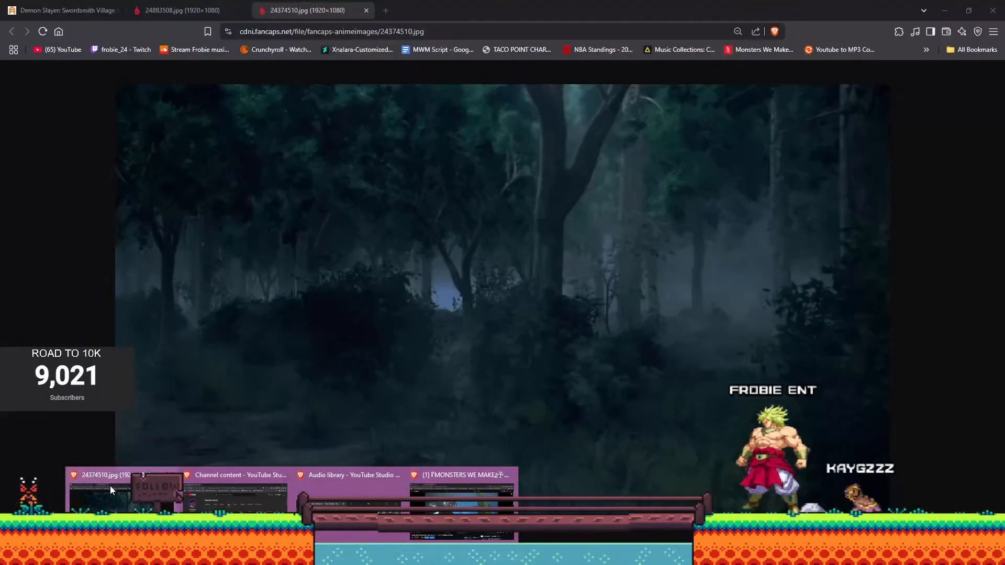
pyautogui.click(111, 483)
pyautogui.click(388, 12)
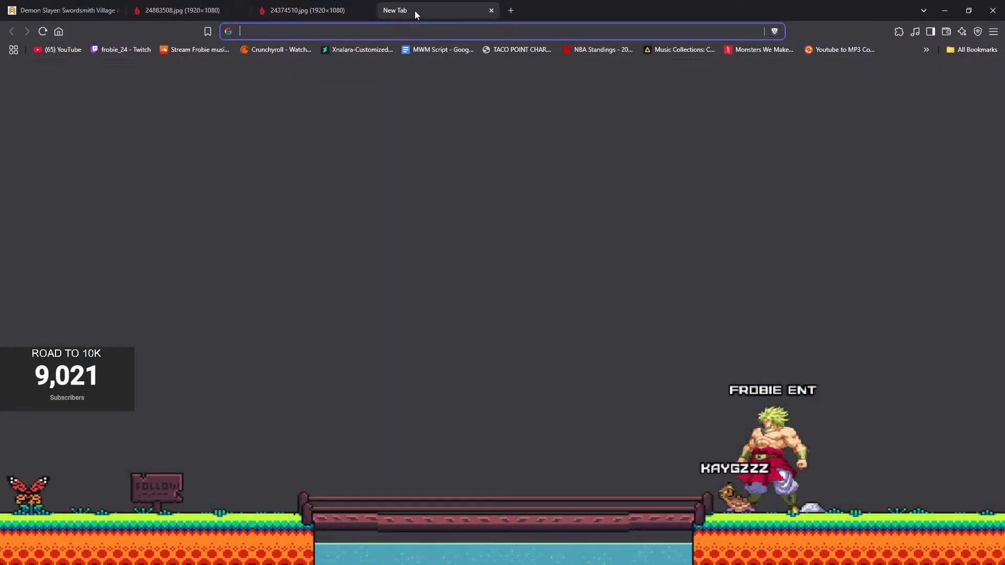
pyautogui.moveTo(414, 11); pyautogui.dragTo(1004, 140)
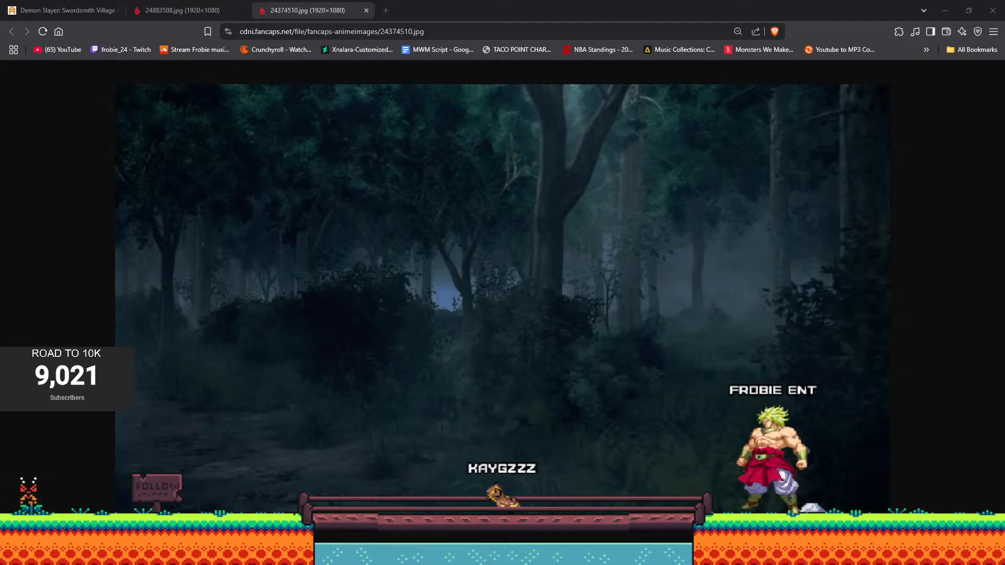
pyautogui.moveTo(1004, 132); pyautogui.dragTo(657, 26)
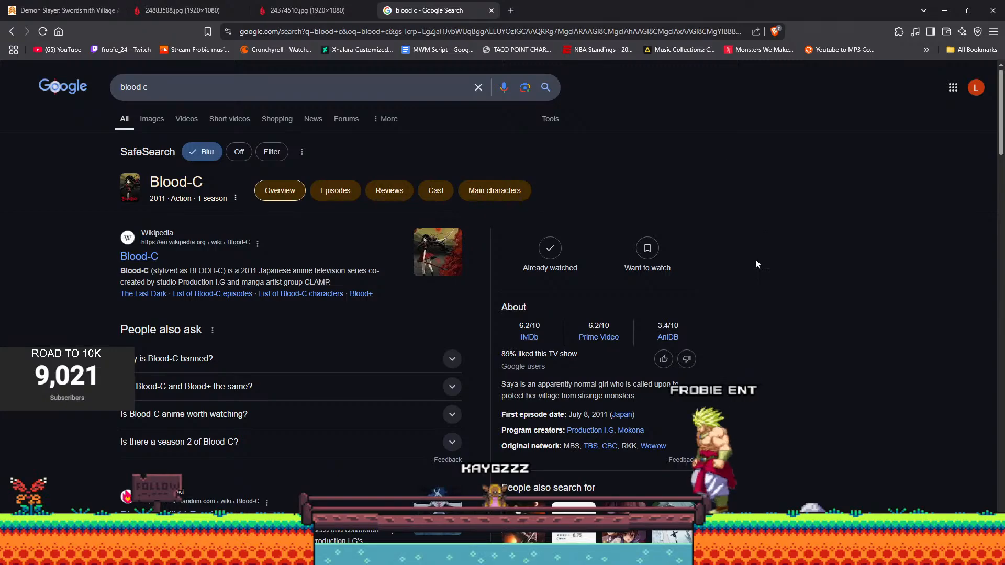
# Look through the "blood c" search results, including the series overview, videos and characters.
pyautogui.scroll(-7, 758, 273)
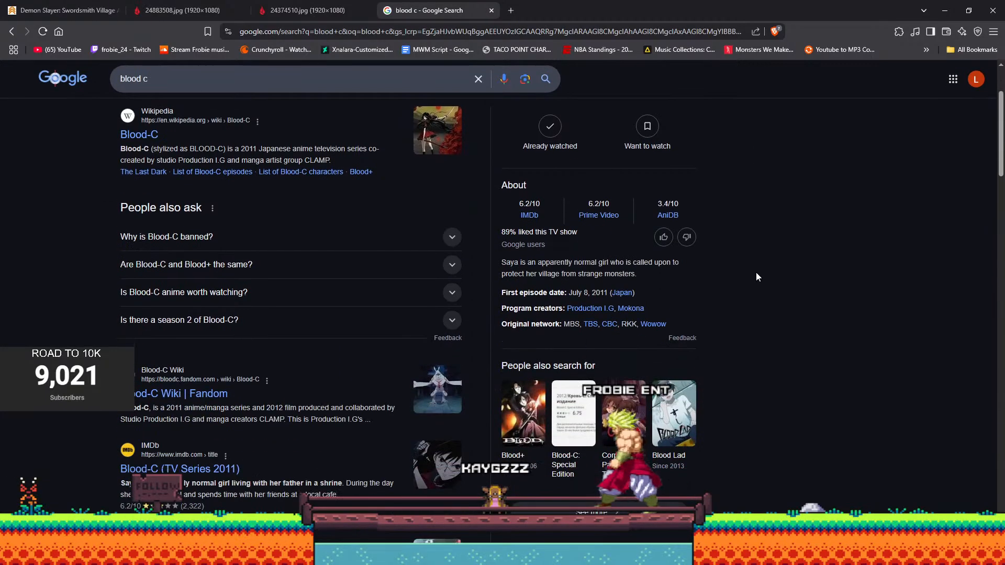
pyautogui.scroll(-7, 751, 276)
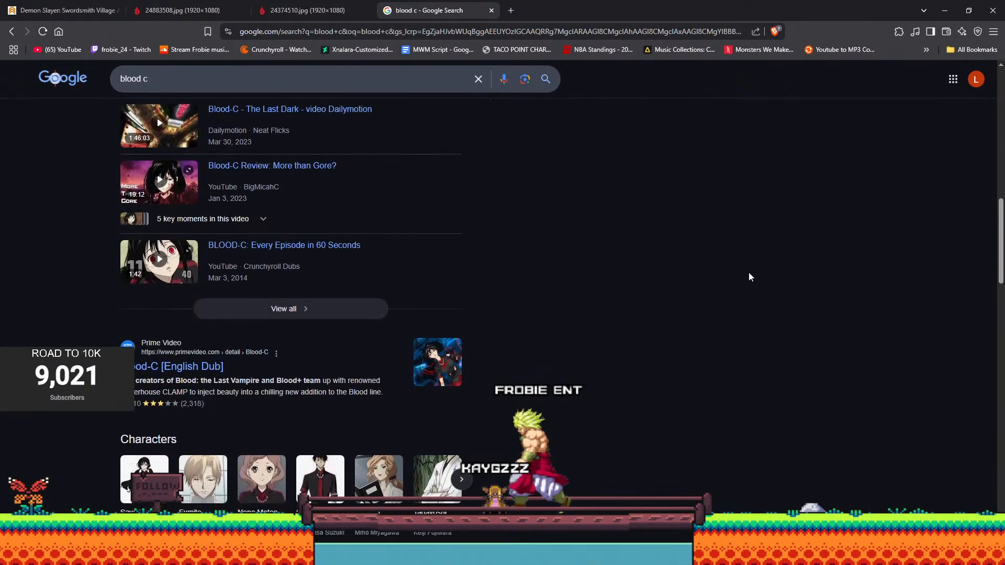
pyautogui.scroll(7, 750, 276)
pyautogui.scroll(-7, 749, 276)
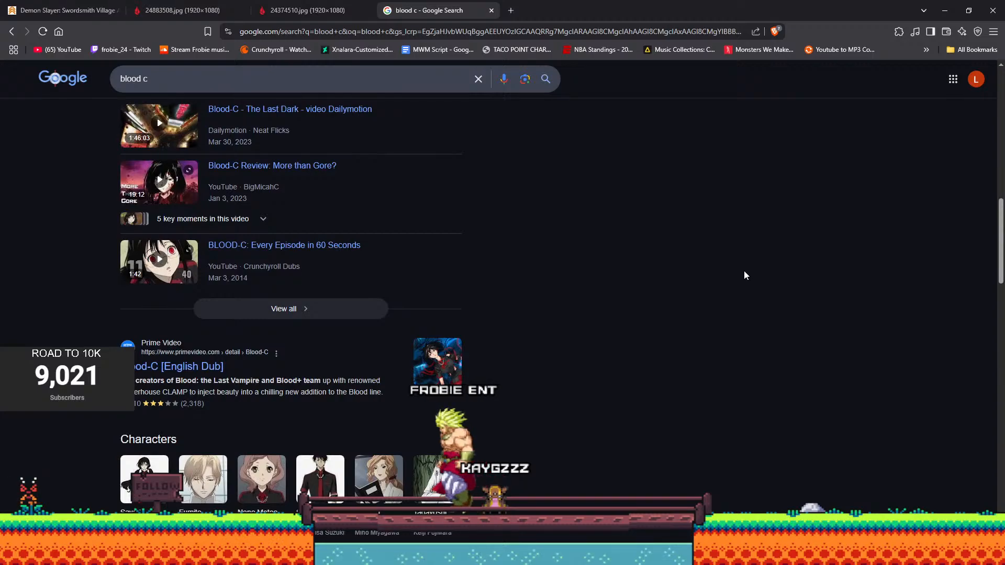
pyautogui.scroll(15, 745, 276)
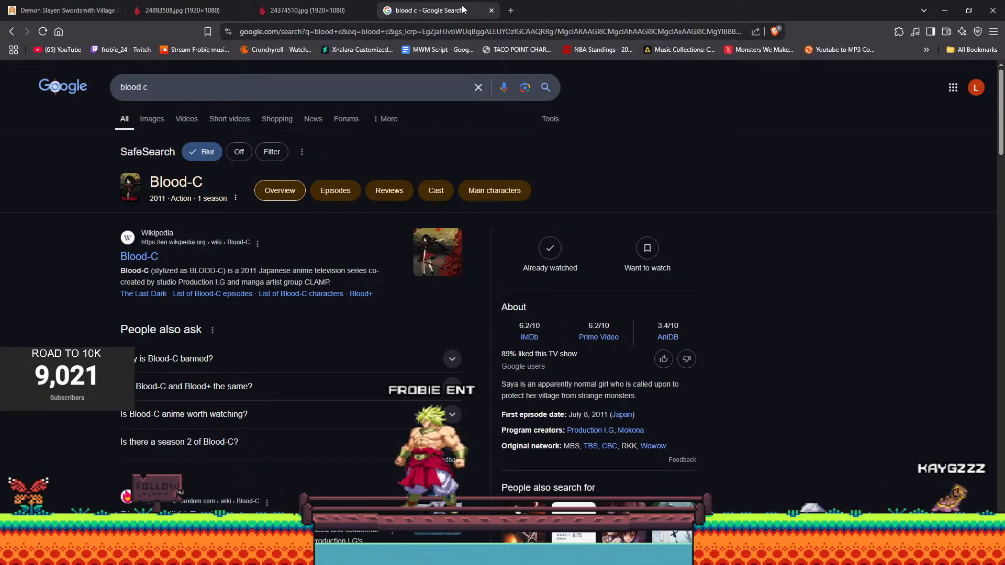
# Close the search tab, return to the Unreal level and save the MWM map.
pyautogui.click(491, 10)
pyautogui.click(944, 10)
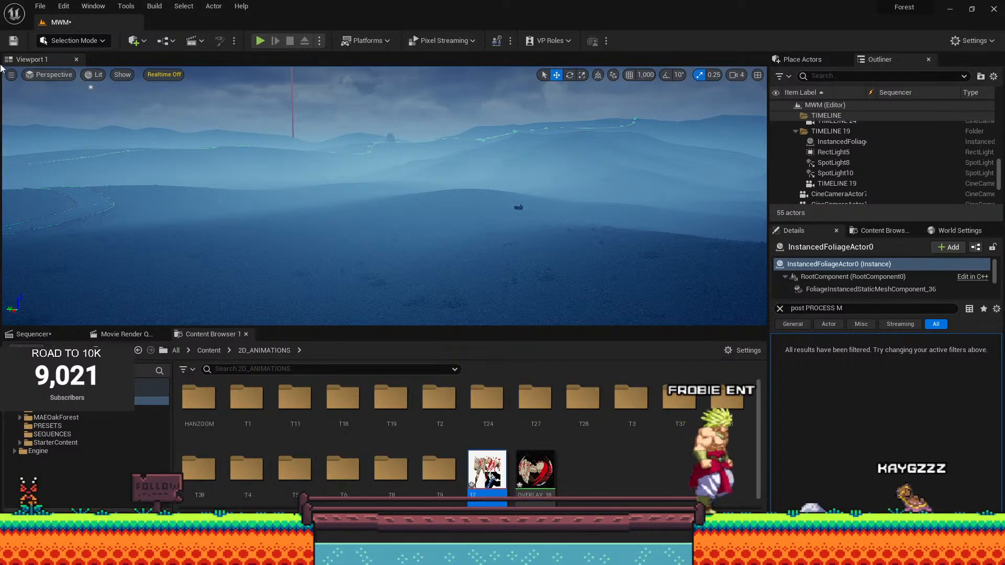
pyautogui.click(14, 41)
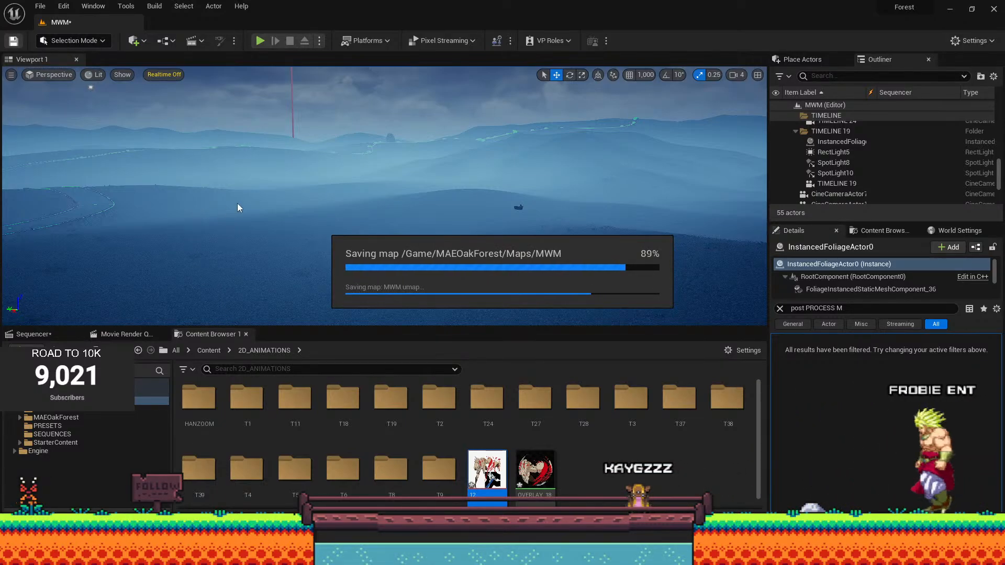
# Delete the two small leftover objects on the slope beyond the TIMELINE 19 camera, including SM_Winterberry_b2.
pyautogui.click(520, 208)
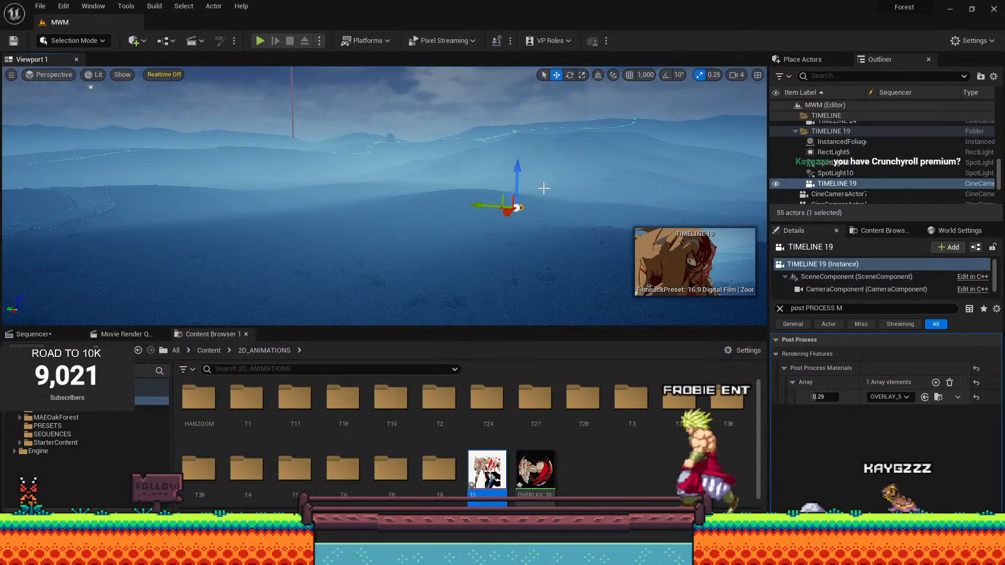
pyautogui.press('d')
pyautogui.moveTo(565, 175); pyautogui.dragTo(563, 181, button='right')
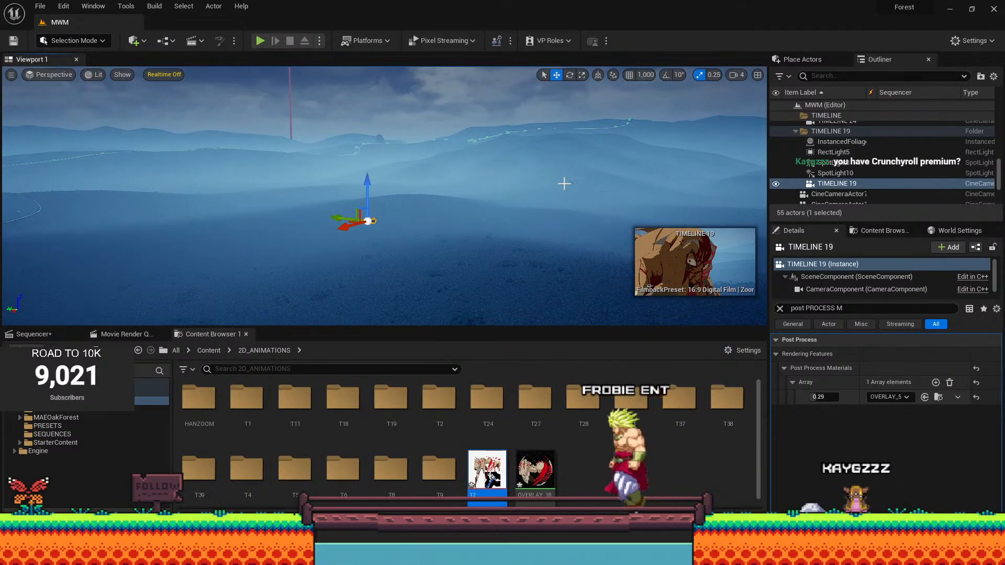
pyautogui.click(573, 180)
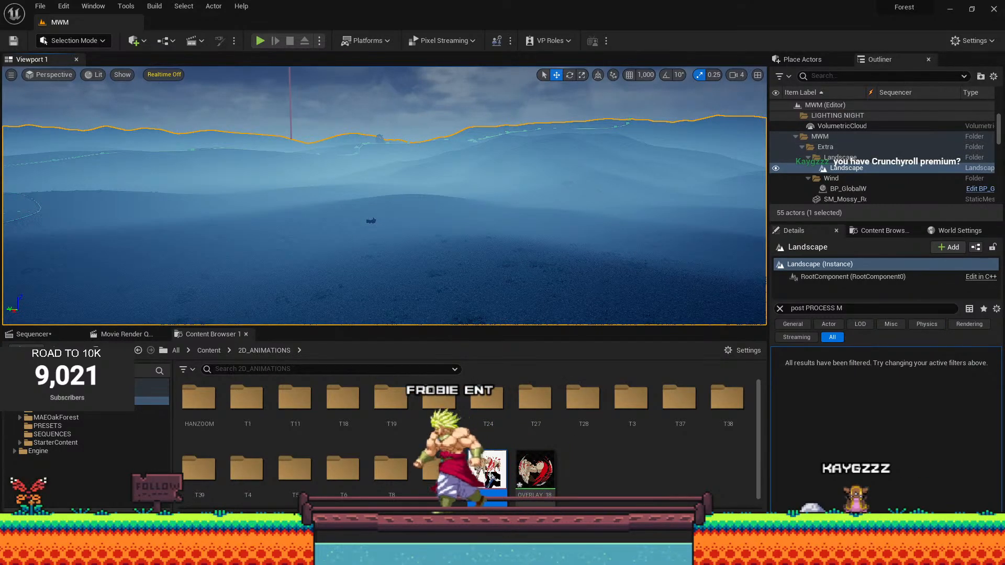
pyautogui.click(564, 183)
pyautogui.press('Delete')
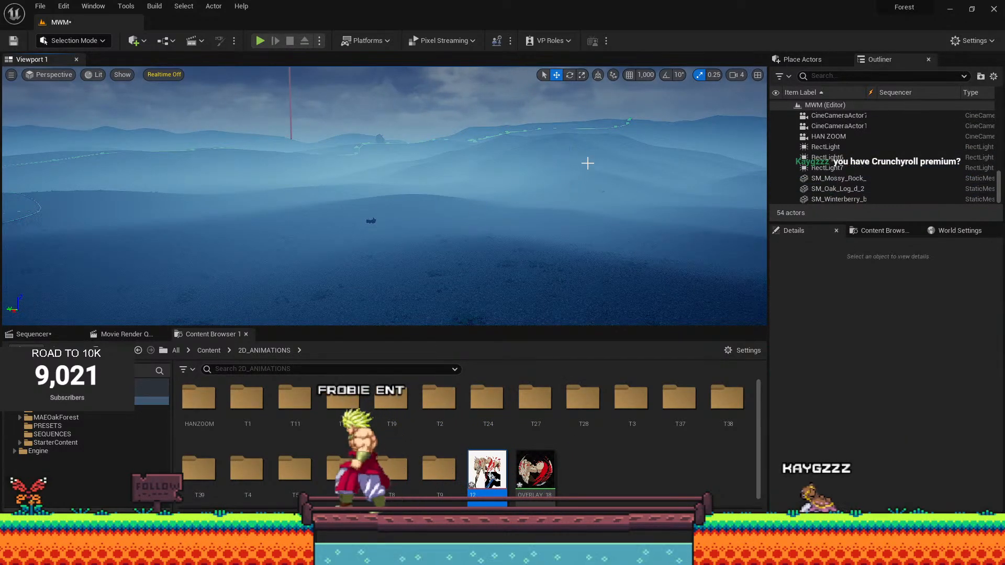
pyautogui.click(572, 183)
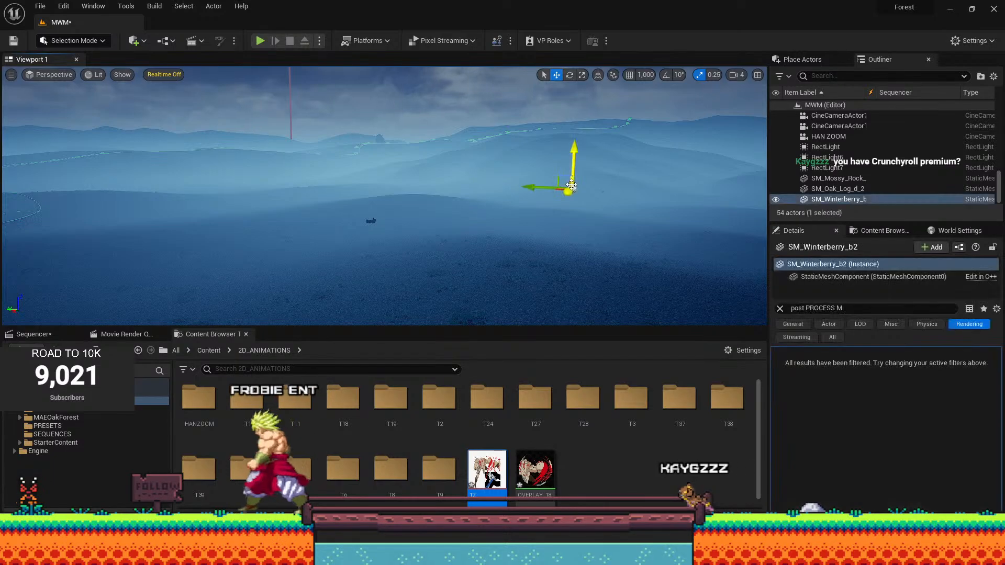
pyautogui.press('Delete')
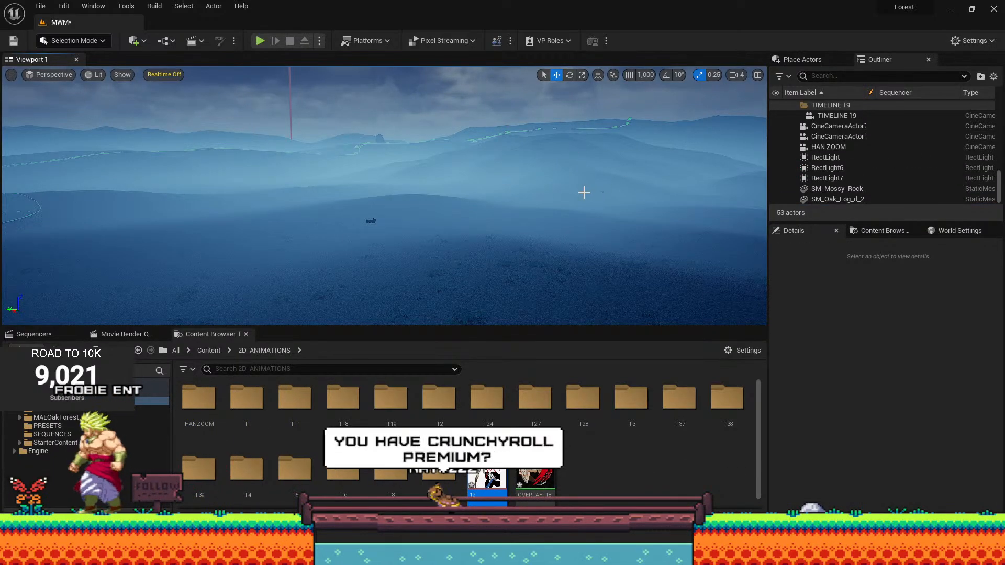
# Place a Cine Camera Actor on the open foggy slope and raise it above the ground.
pyautogui.moveTo(539, 187); pyautogui.dragTo(440, 218, button='right')
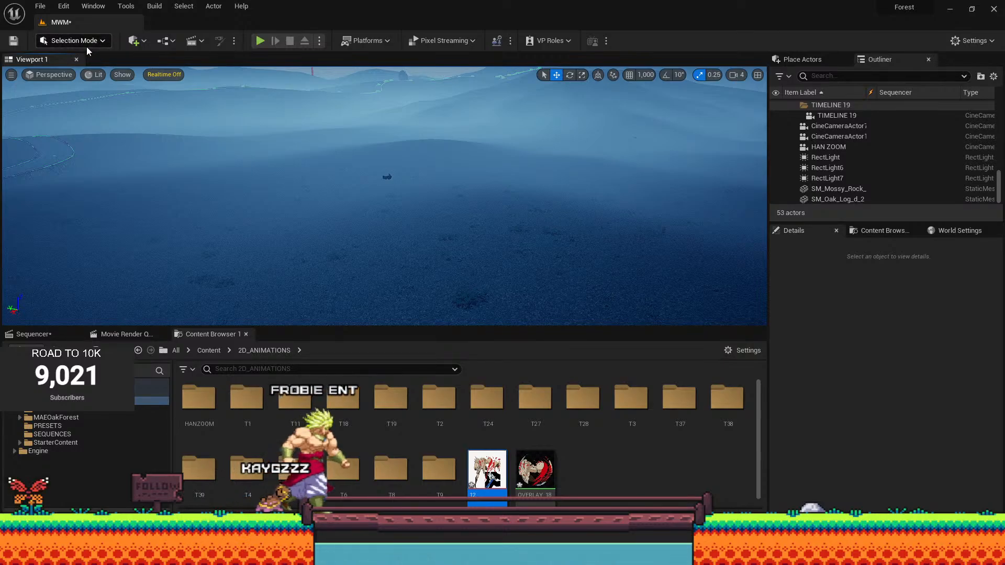
pyautogui.click(806, 60)
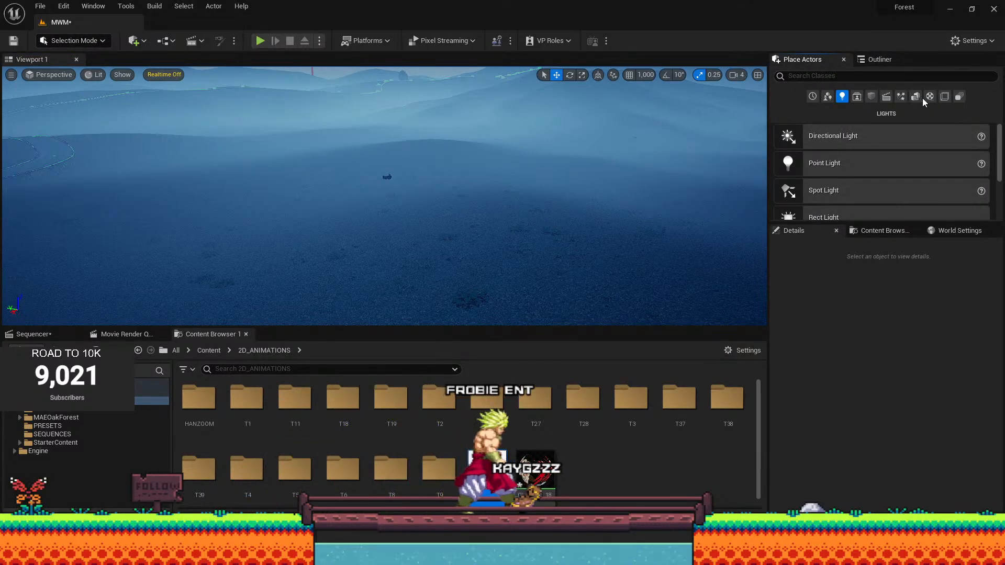
pyautogui.click(885, 97)
pyautogui.scroll(-1, 845, 167)
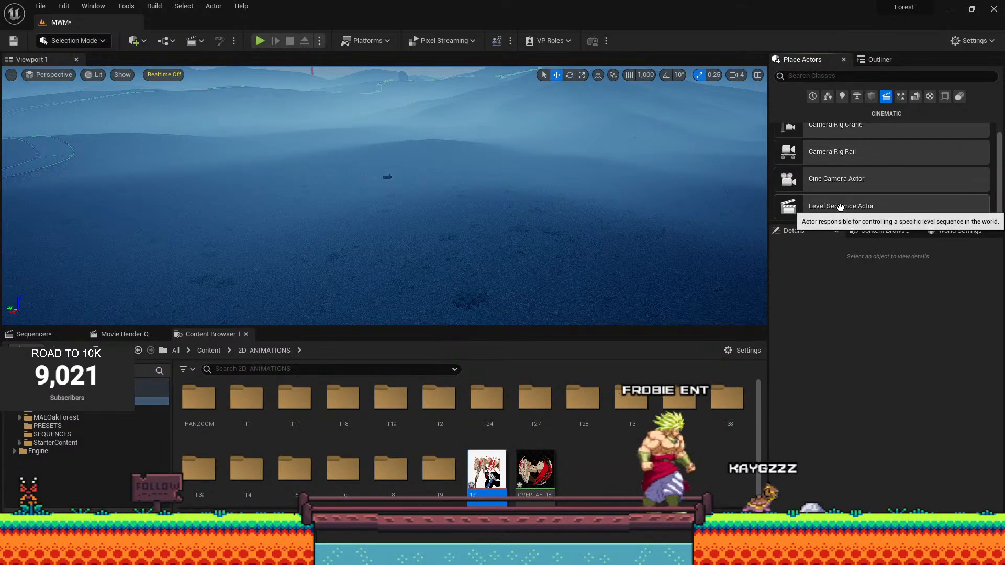
pyautogui.moveTo(840, 206); pyautogui.dragTo(325, 215)
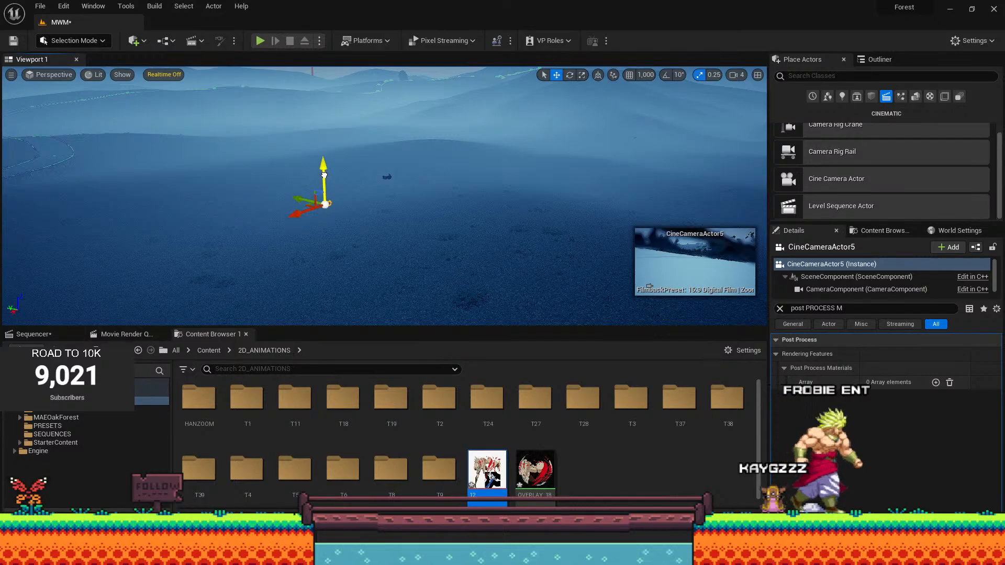
pyautogui.moveTo(323, 151); pyautogui.dragTo(323, 145)
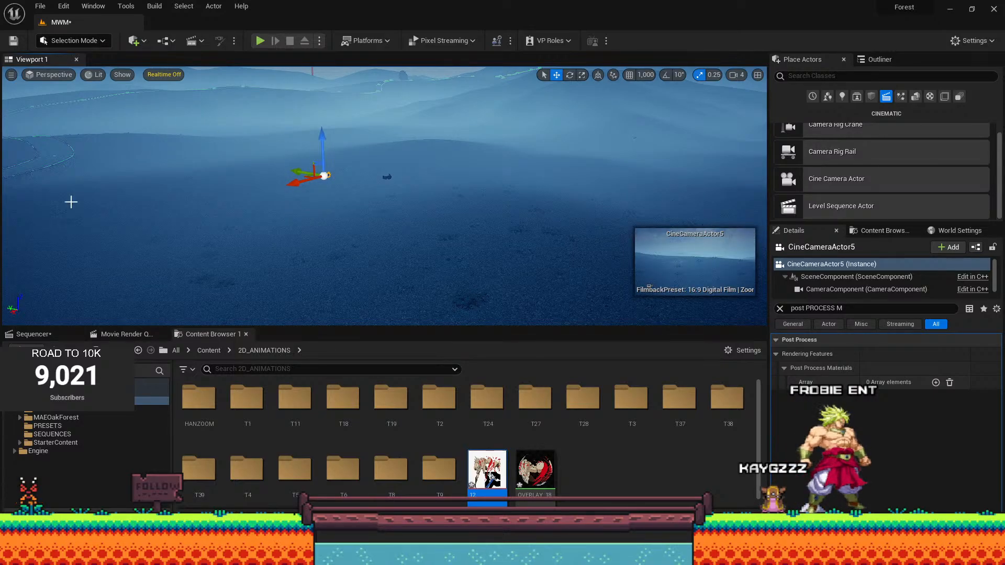
# Restore the split viewport layout with more height and pilot CineCameraActor5 in the upper view.
pyautogui.click(758, 74)
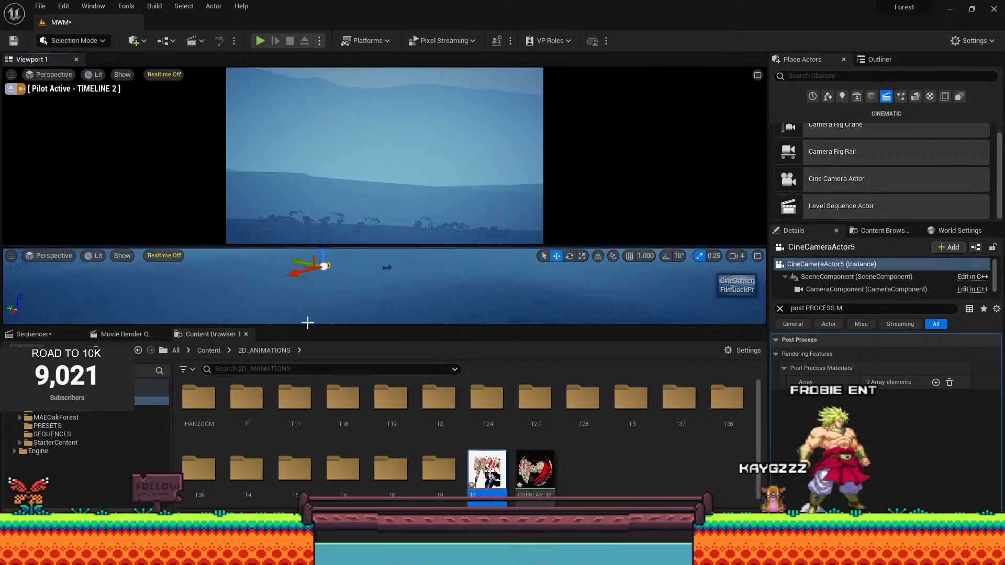
pyautogui.moveTo(307, 327); pyautogui.dragTo(345, 437)
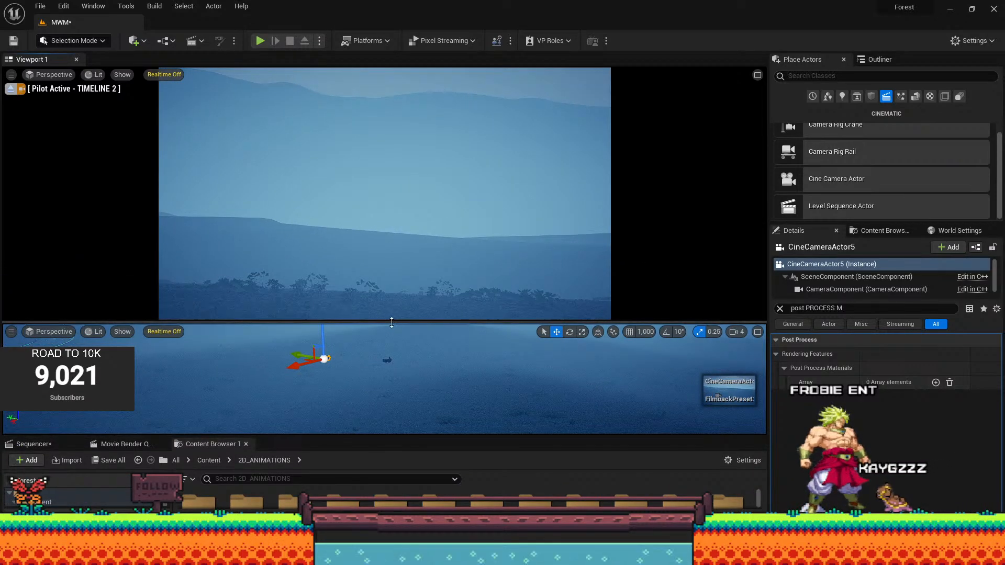
pyautogui.moveTo(394, 321); pyautogui.dragTo(408, 278)
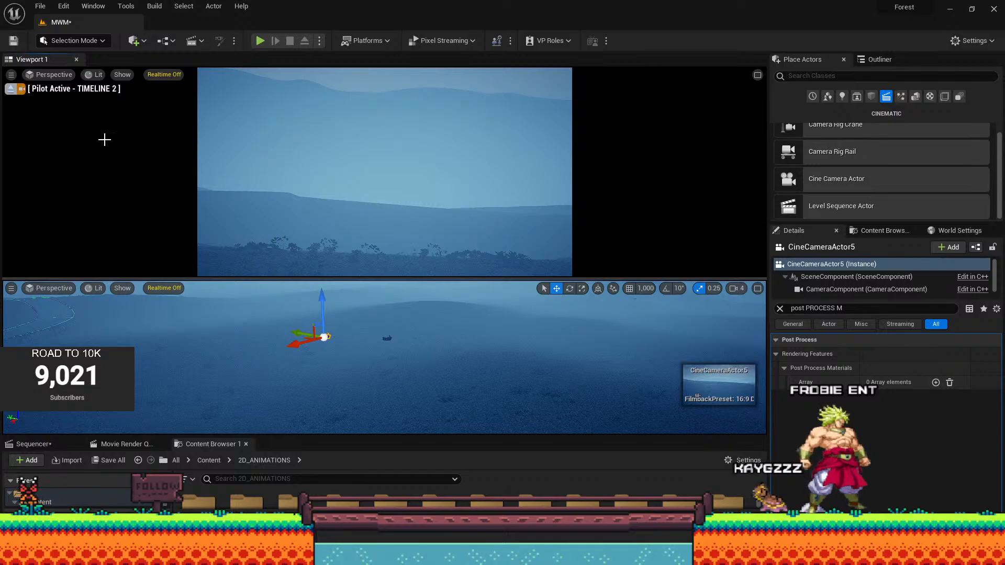
pyautogui.click(45, 74)
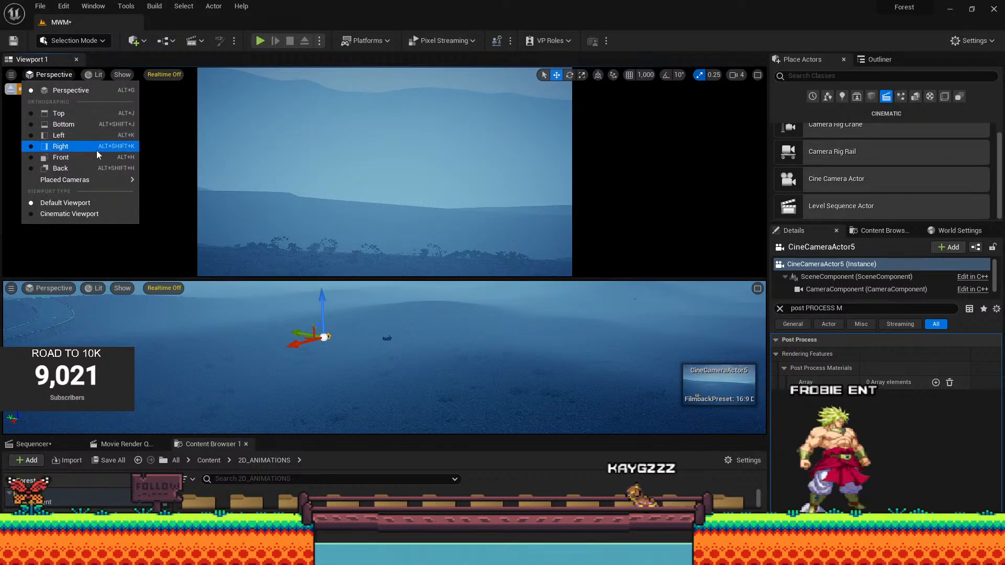
pyautogui.moveTo(105, 181)
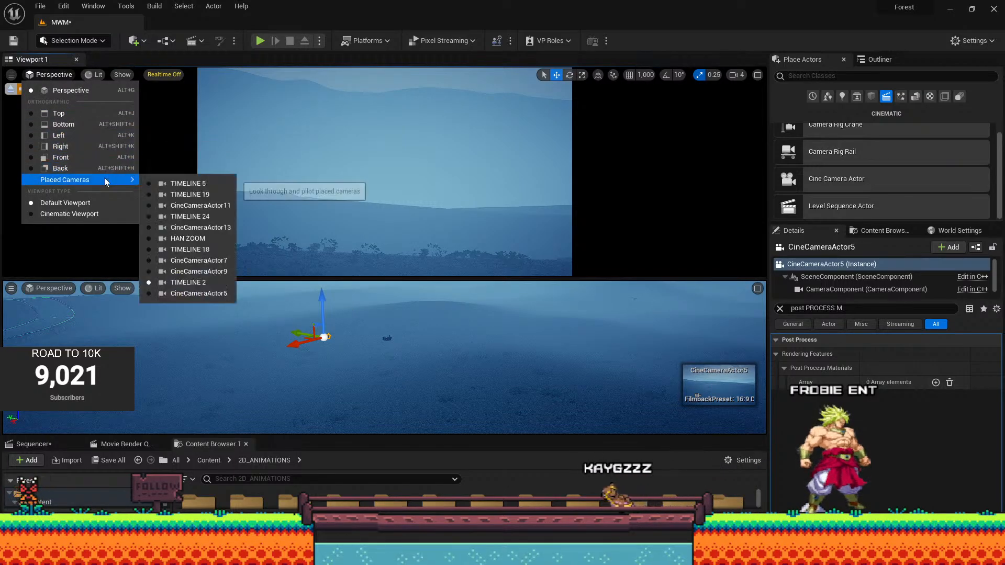
pyautogui.click(204, 293)
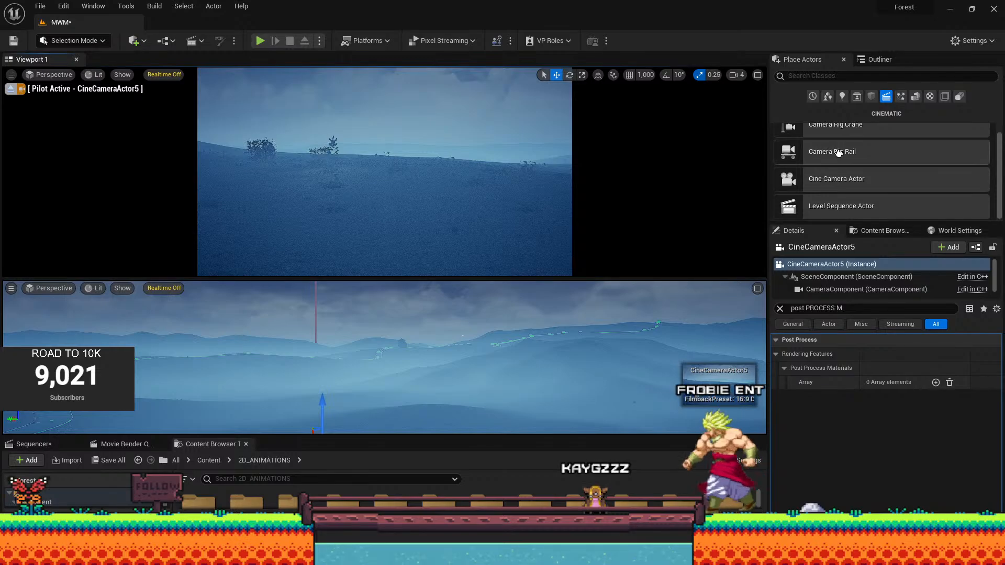
# Put the Outliner ahead of Place Actors, widen its label column, and rename CineCameraActor5 to TIMELINE 12.
pyautogui.click(882, 61)
pyautogui.moveTo(882, 61); pyautogui.dragTo(804, 61)
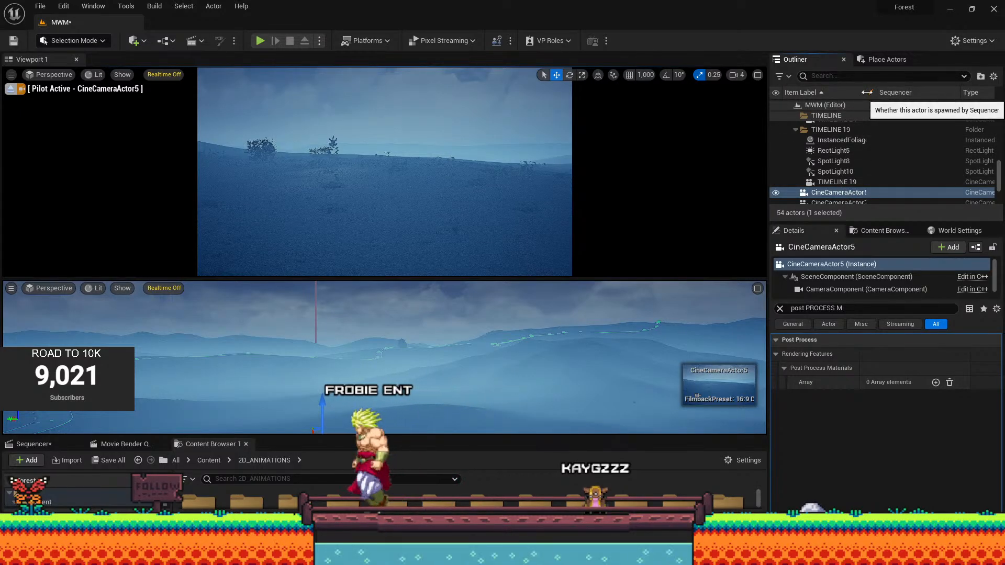
pyautogui.moveTo(866, 92); pyautogui.dragTo(886, 92)
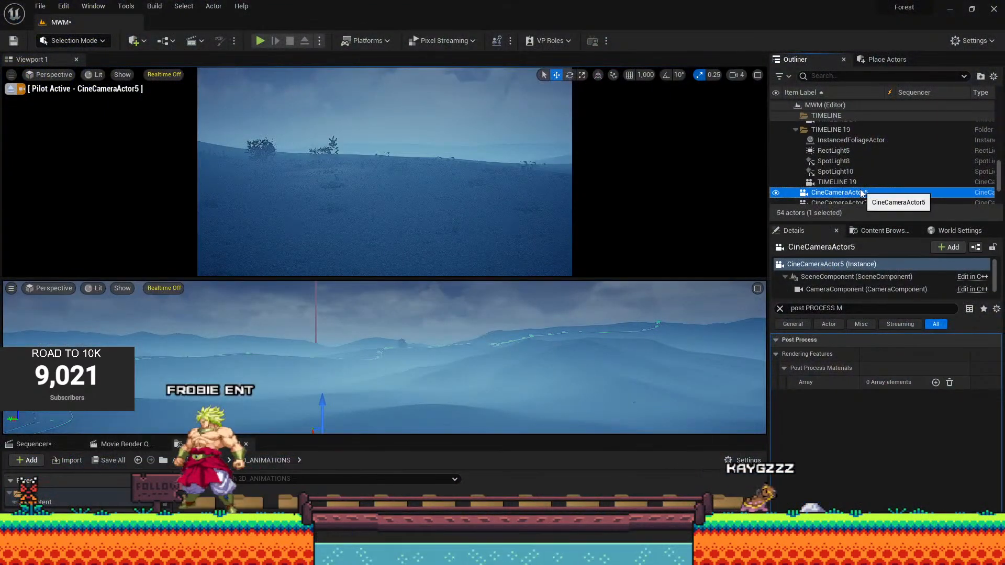
pyautogui.doubleClick(858, 192)
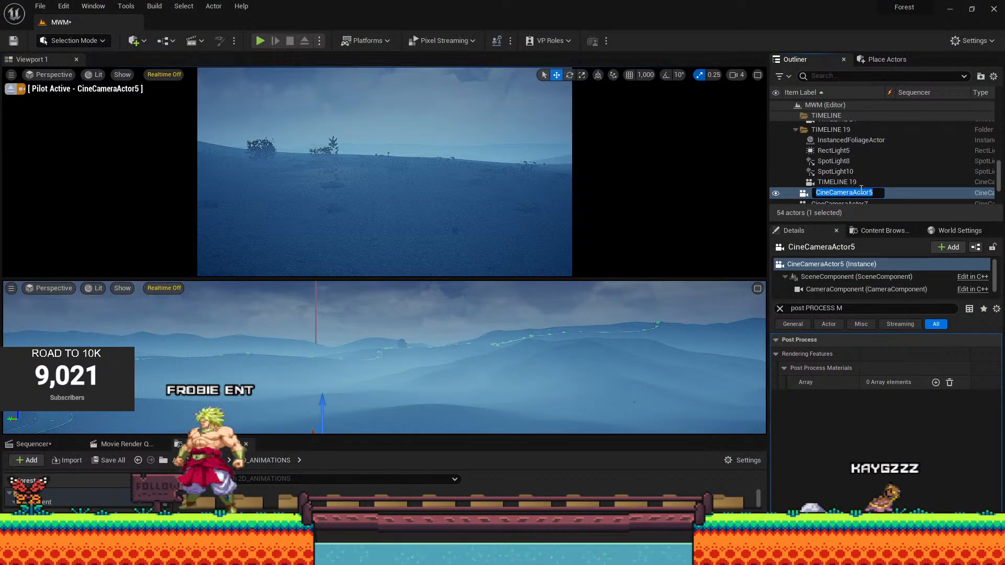
pyautogui.write('TIMELINE 12')
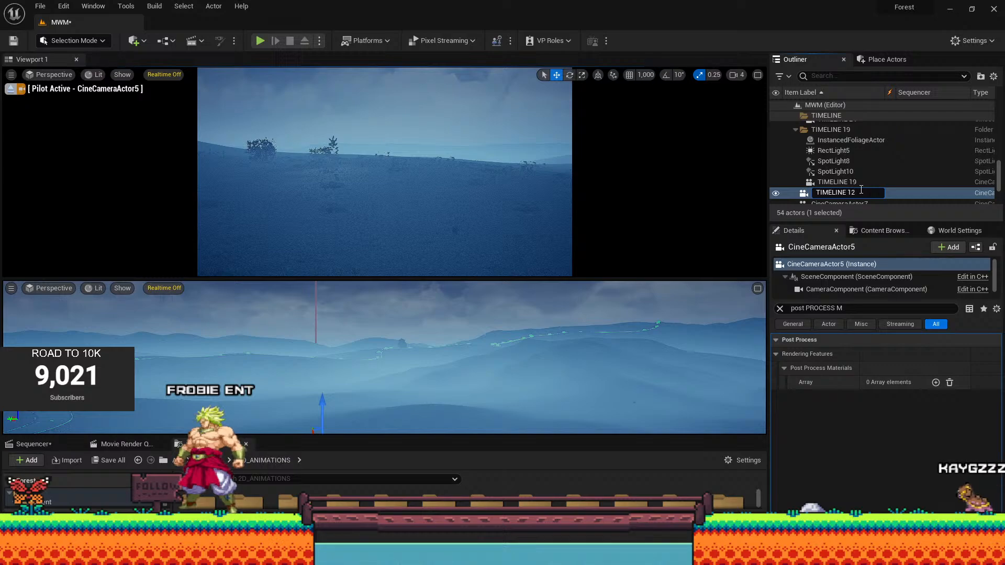
pyautogui.click(861, 183)
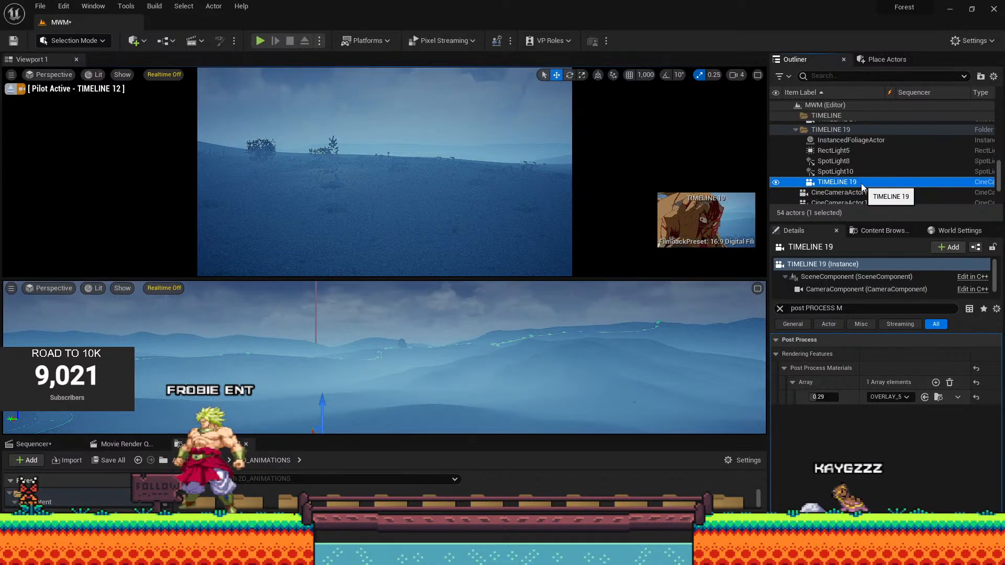
# Enlarge the Outliner and move the TIMELINE 12 camera into the TIMELINE folder, collapsing the TIMELINE 19 and TIMELINE 9 folders.
pyautogui.scroll(2, 859, 183)
pyautogui.scroll(-4, 858, 185)
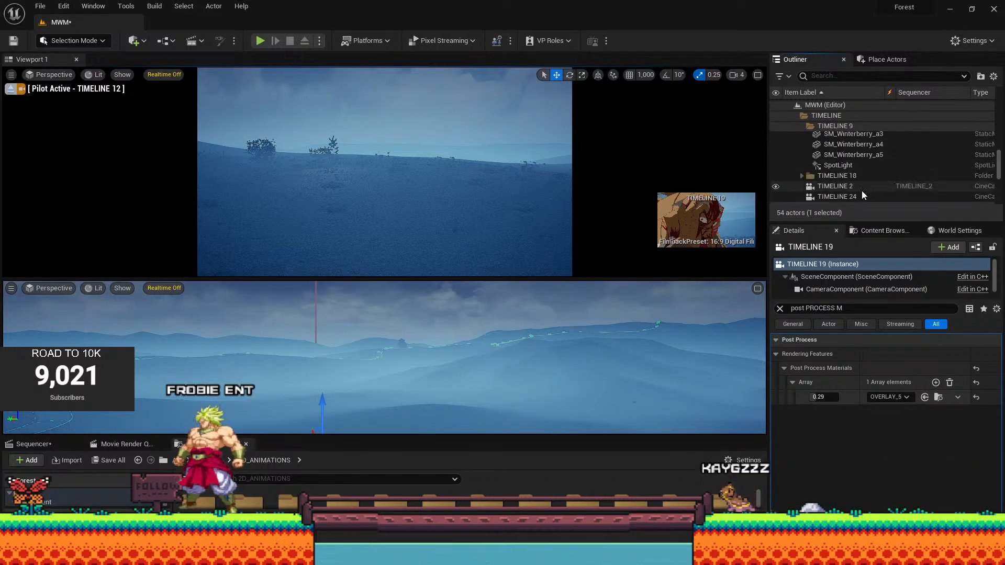
pyautogui.moveTo(884, 223); pyautogui.dragTo(884, 330)
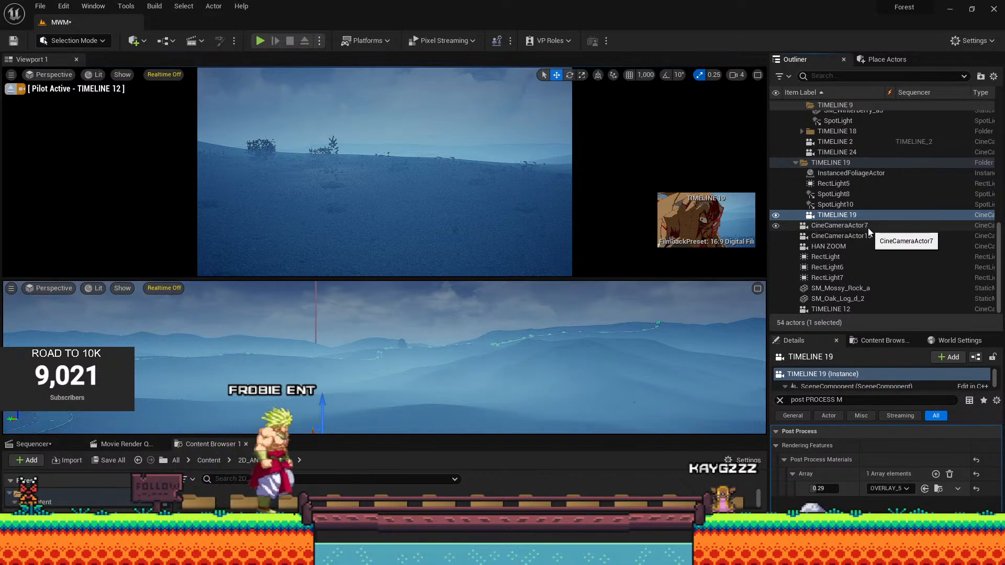
pyautogui.click(795, 162)
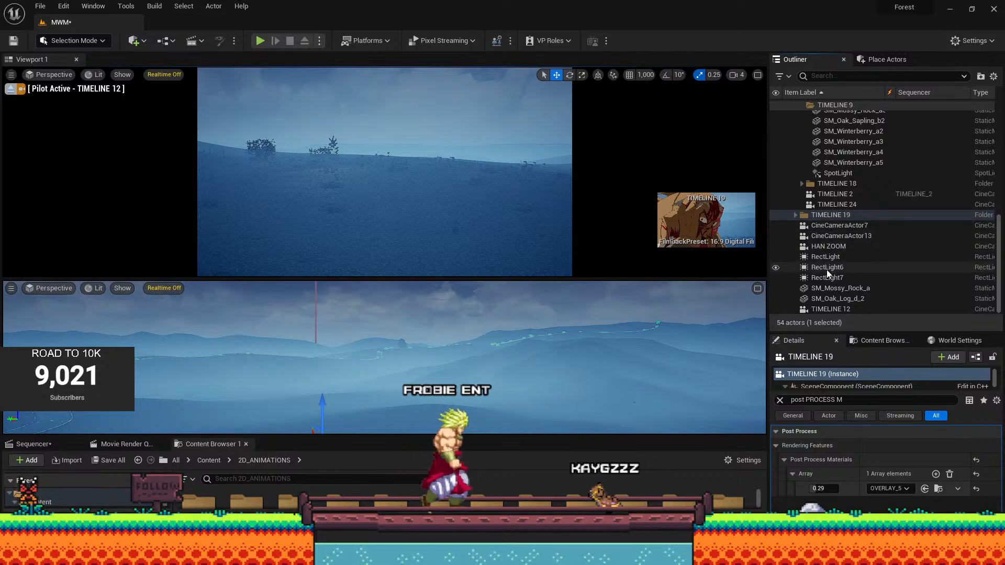
pyautogui.click(832, 308)
pyautogui.moveTo(829, 122); pyautogui.dragTo(823, 189)
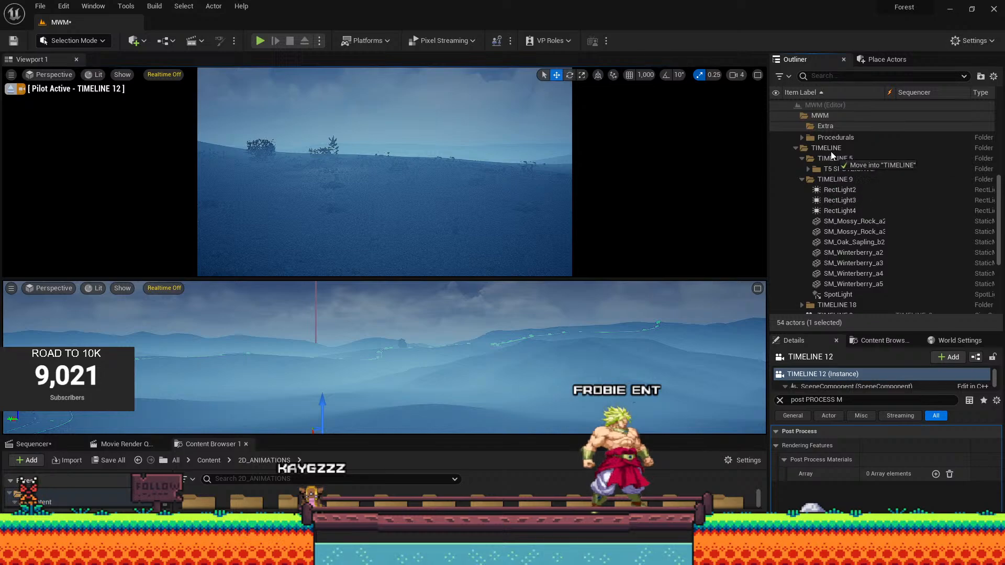
pyautogui.moveTo(831, 153); pyautogui.dragTo(832, 149)
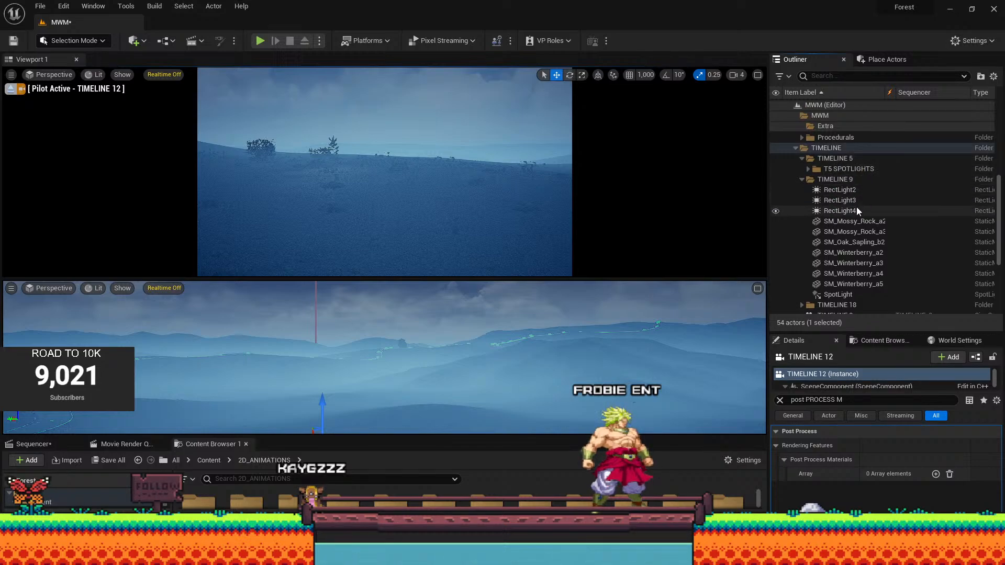
pyautogui.click(803, 180)
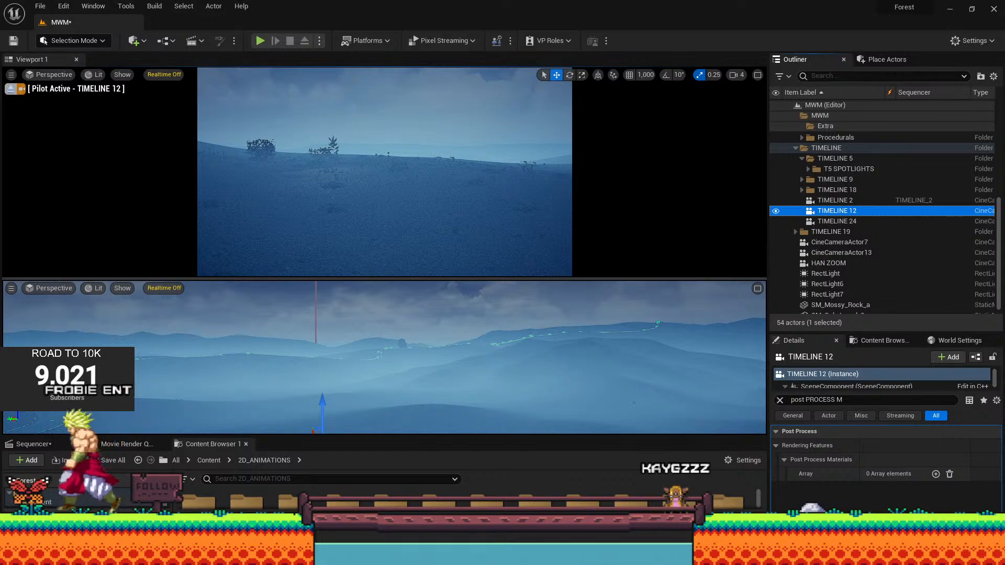
# Frame the TIMELINE 12 camera from behind in the lower viewport and enlarge the Content Browser area.
pyautogui.press('f')
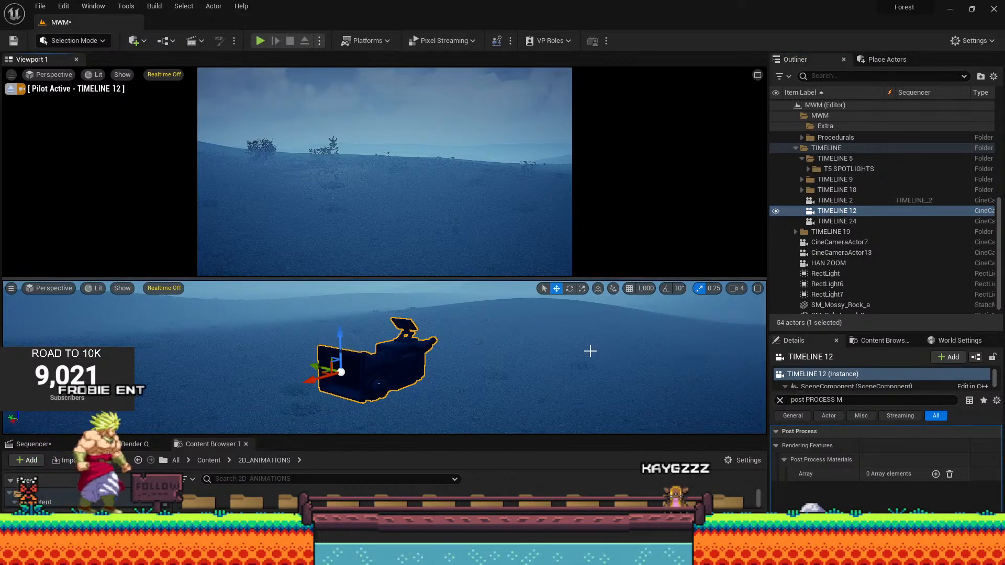
pyautogui.keyDown('alt'); pyautogui.moveTo(590, 351); pyautogui.dragTo(387, 348); pyautogui.keyUp('alt')
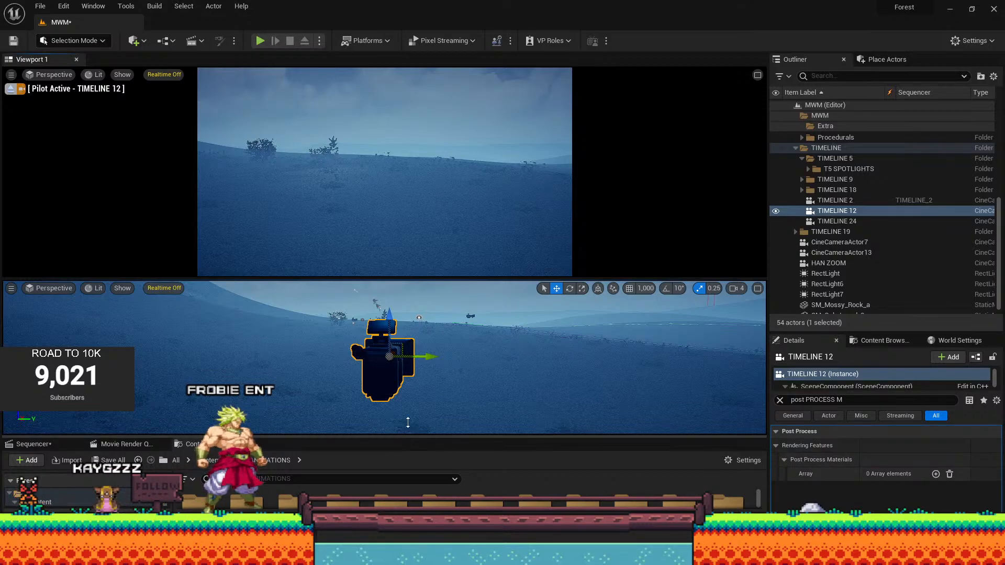
pyautogui.moveTo(407, 437); pyautogui.dragTo(419, 275)
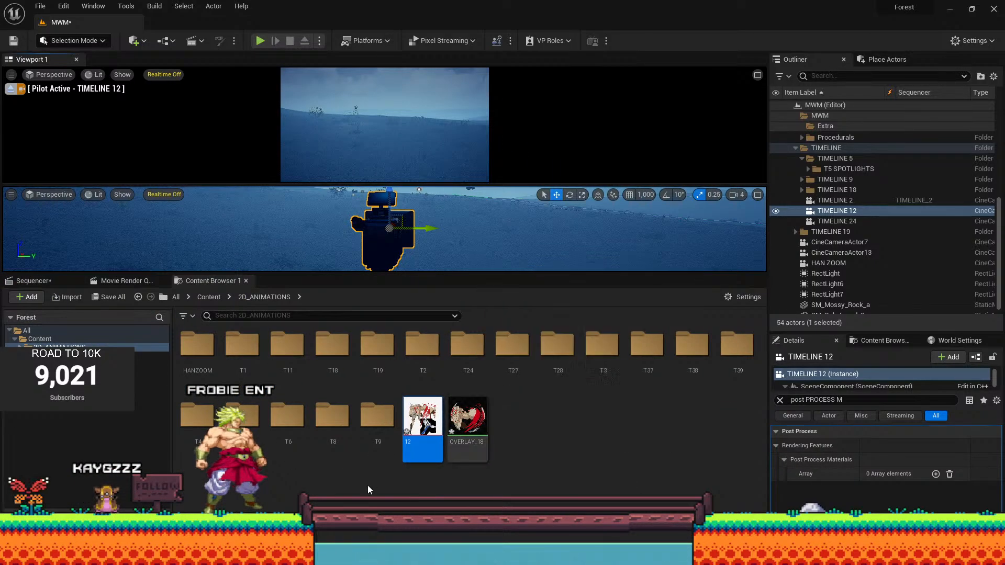
# Switch to the browser window with the 24374510.jpg forest reference and move it off the Unreal screen.
pyautogui.moveTo(291, 553)
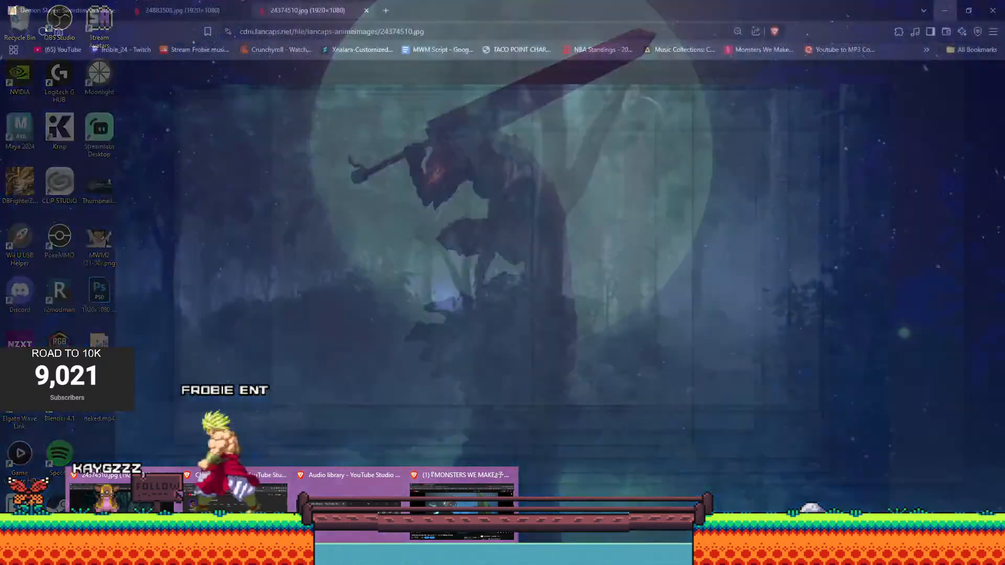
pyautogui.click(123, 495)
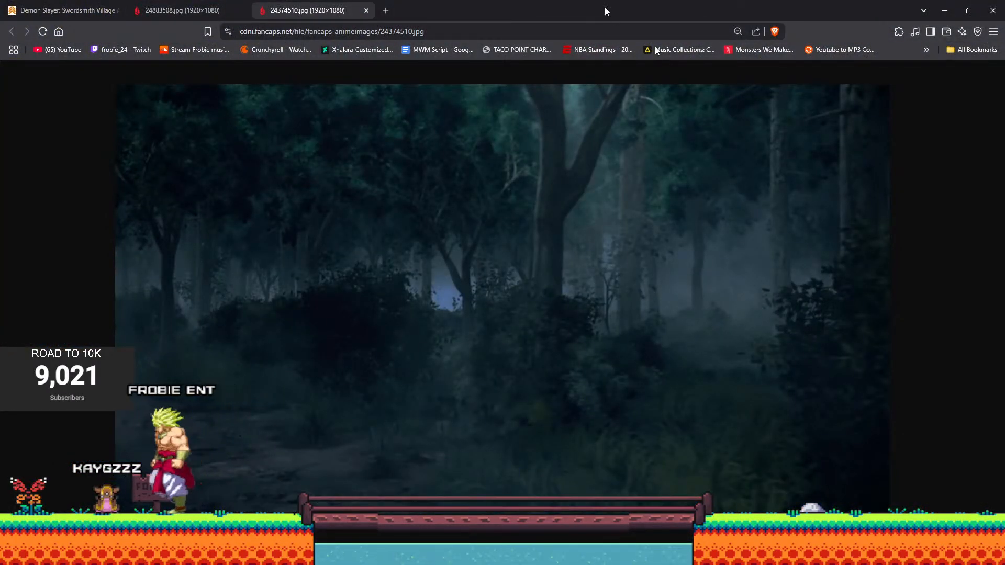
pyautogui.moveTo(605, 11); pyautogui.dragTo(1004, 53)
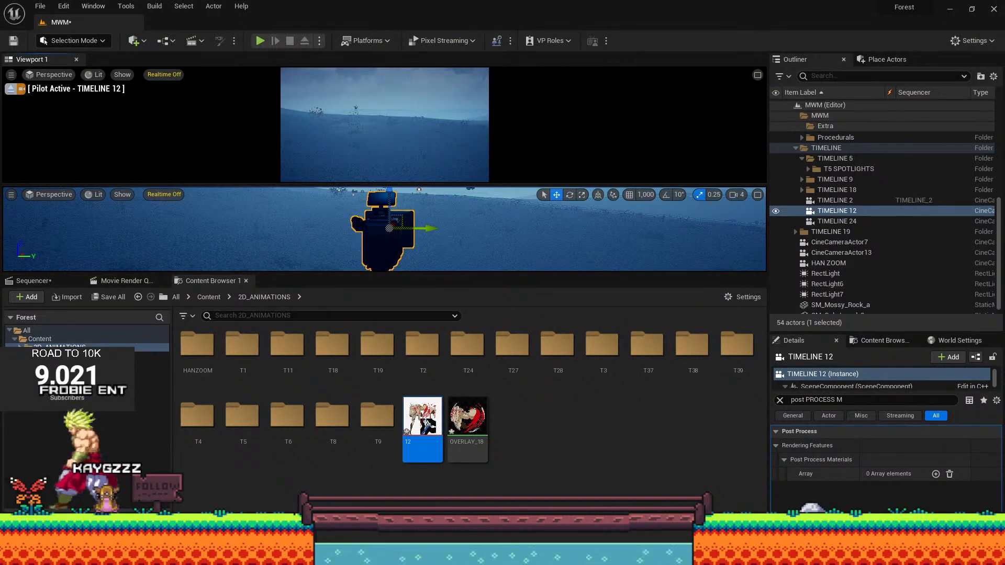
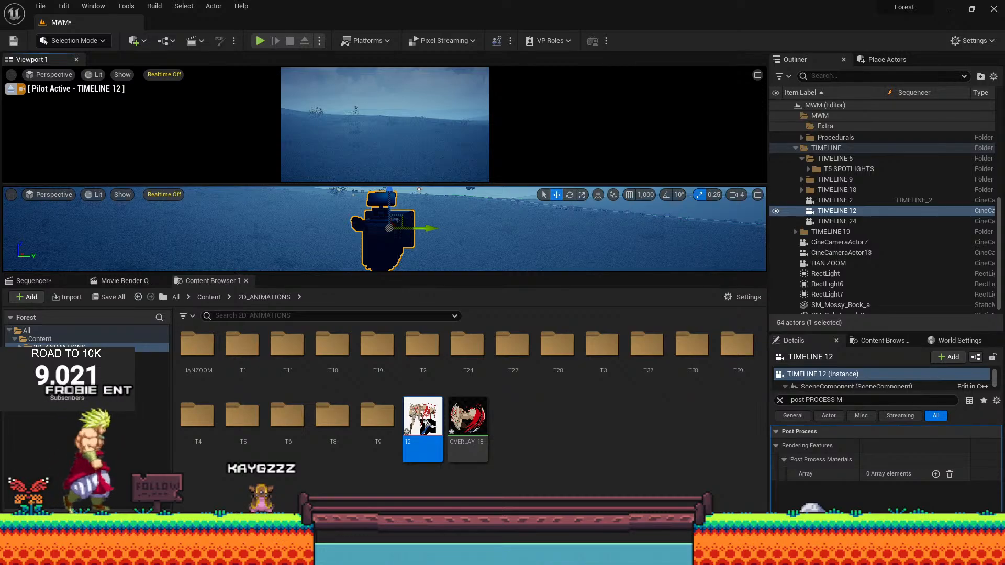
# Close the MONSTERS WE MAKE video tab and split the Focal Length Overview chat into its own minimized browser window.
pyautogui.moveTo(646, 356); pyautogui.dragTo(399, 3)
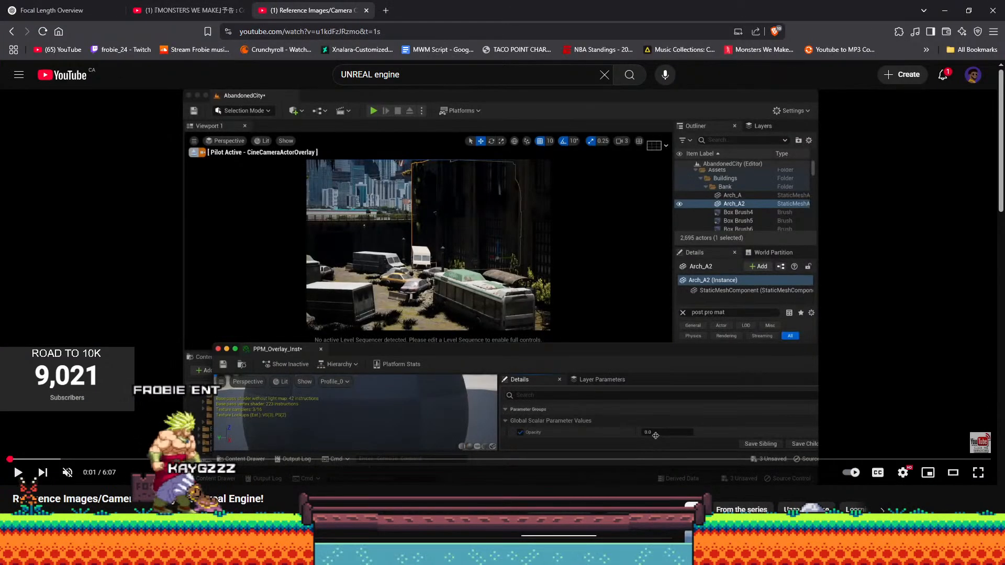
pyautogui.moveTo(1004, 100); pyautogui.dragTo(416, 111)
pyautogui.middleClick(172, 4)
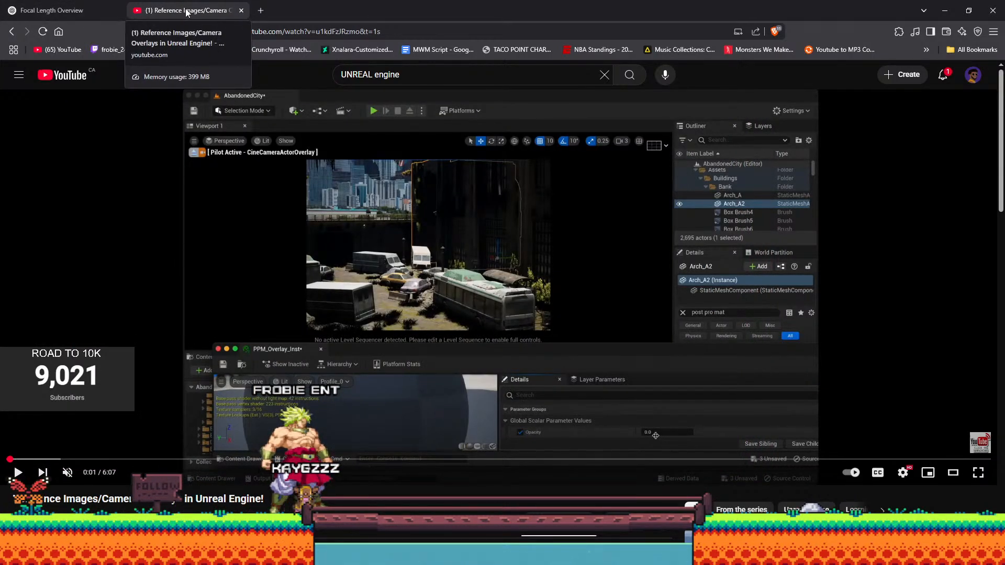
pyautogui.moveTo(51, 4); pyautogui.dragTo(133, 153)
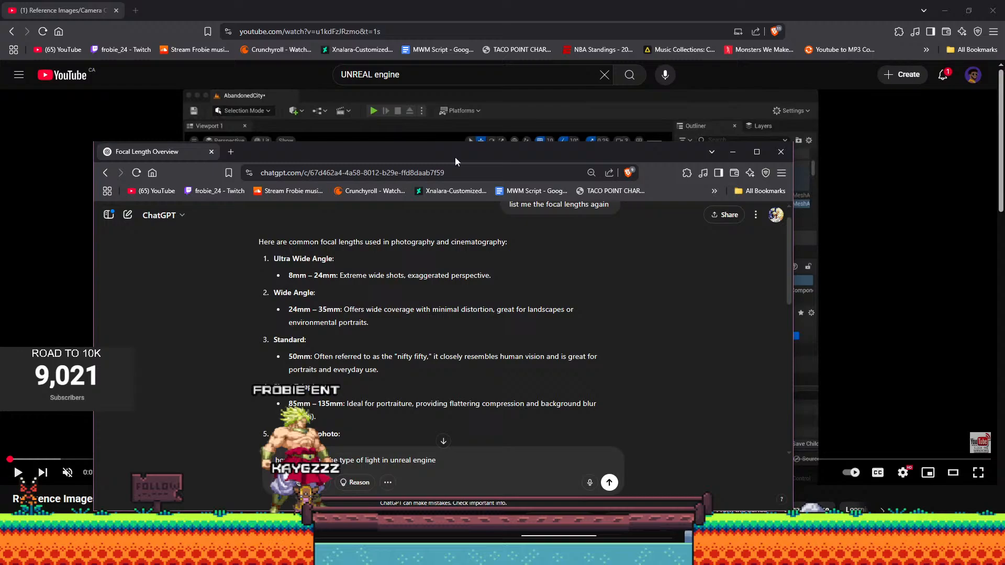
pyautogui.click(732, 152)
# Move the "Reference Images/Camera Overlays in Unreal Engine!" video tab into the Demon Slayer reference window and view its page.
pyautogui.moveTo(48, 11); pyautogui.dragTo(319, 113)
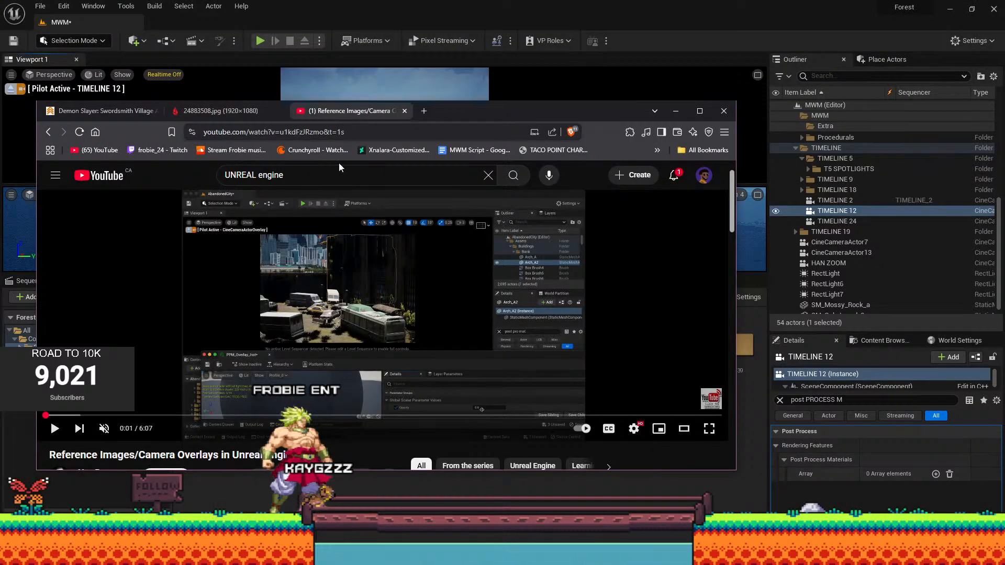
pyautogui.moveTo(60, 411); pyautogui.dragTo(17, 412)
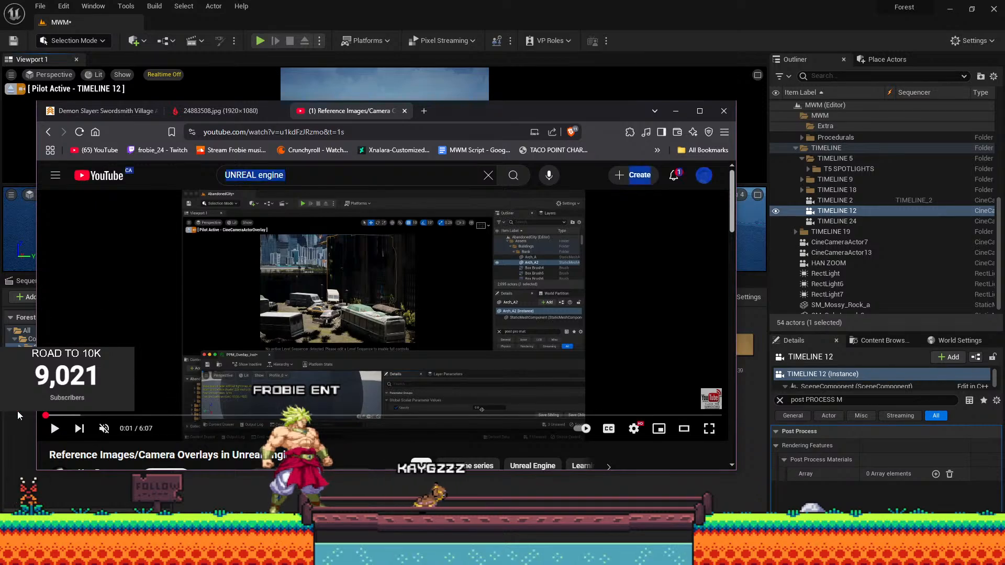
pyautogui.doubleClick(321, 306)
pyautogui.scroll(-2, 321, 309)
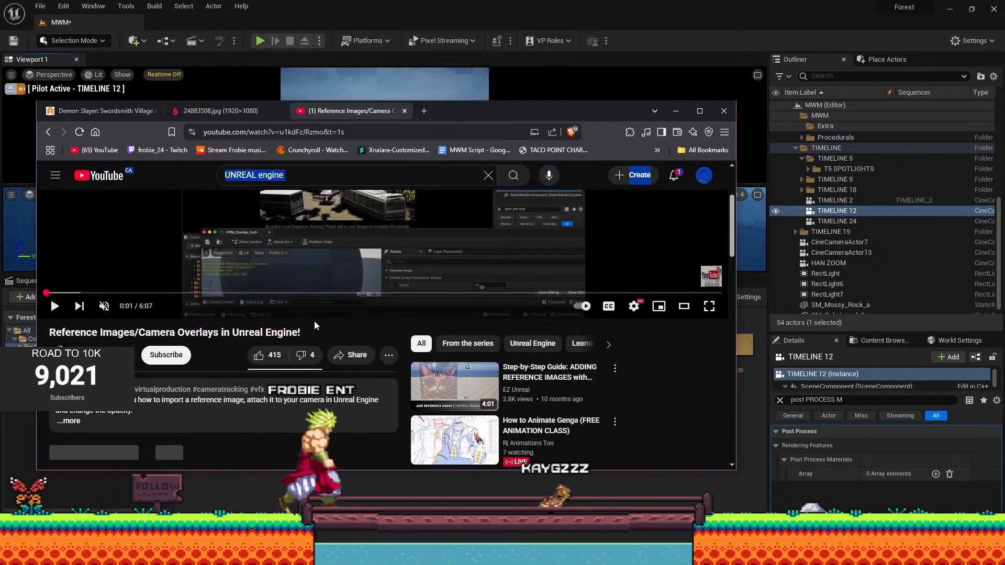
# Copy the share link of the "Reference Images/Camera Overlays in Unreal Engine!" video and switch back to Unreal Engine.
pyautogui.click(349, 352)
pyautogui.click(485, 372)
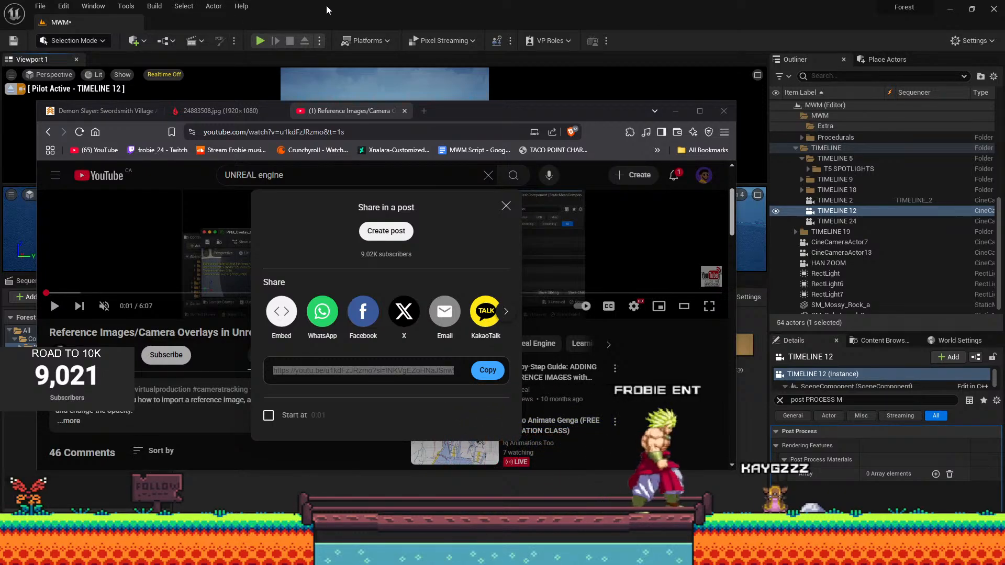
pyautogui.click(218, 373)
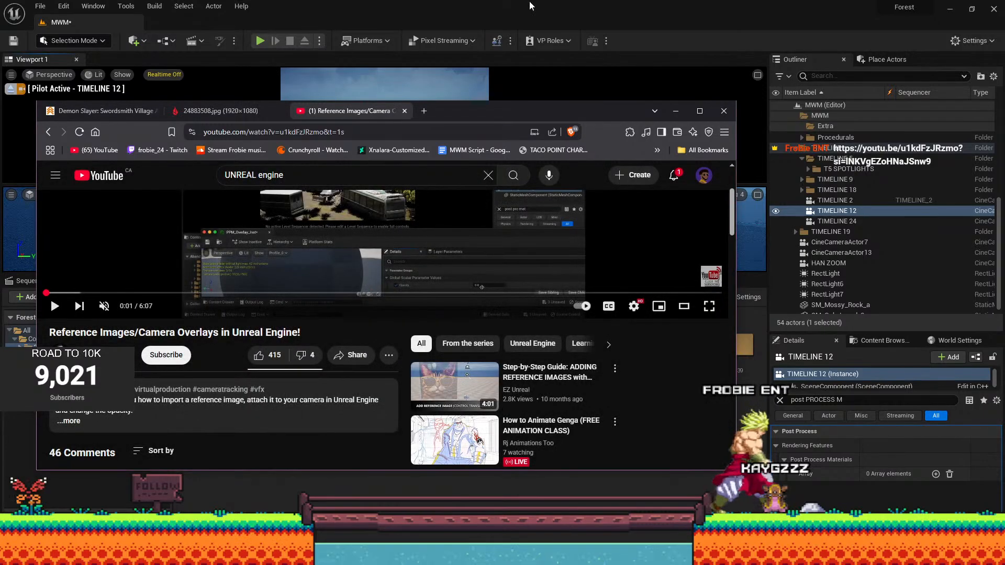
pyautogui.click(541, 5)
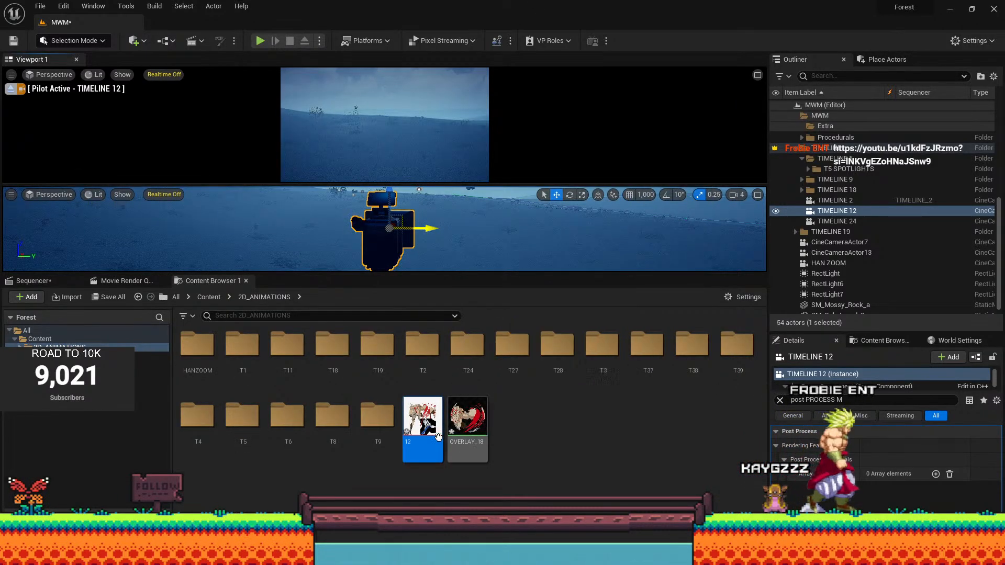
# Add an asset reference to the TIMELINE 12 camera's Post Process Materials array and assign the OVERLAY_18 material to it.
pyautogui.doubleClick(468, 428)
pyautogui.click(732, 49)
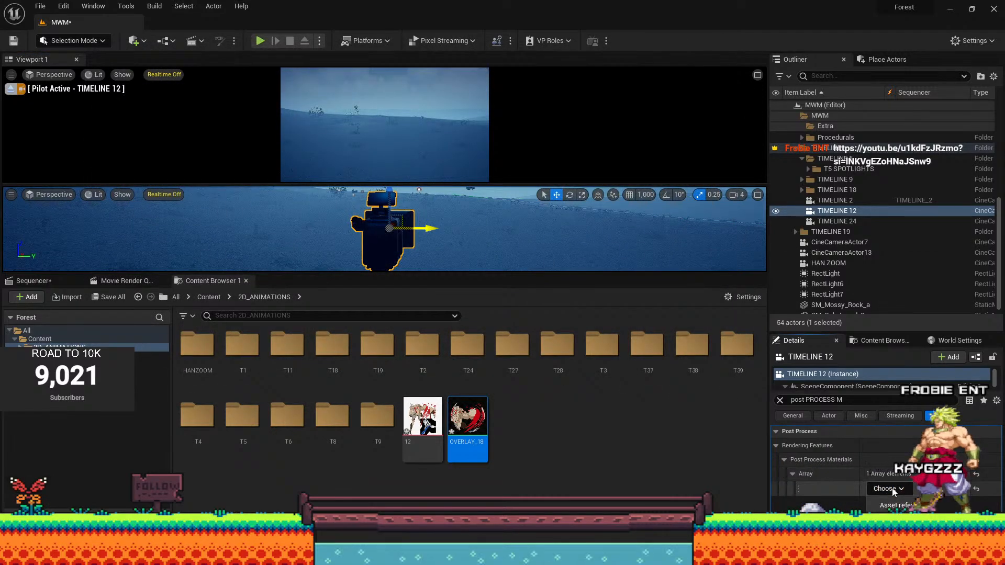
pyautogui.moveTo(474, 413); pyautogui.dragTo(895, 472)
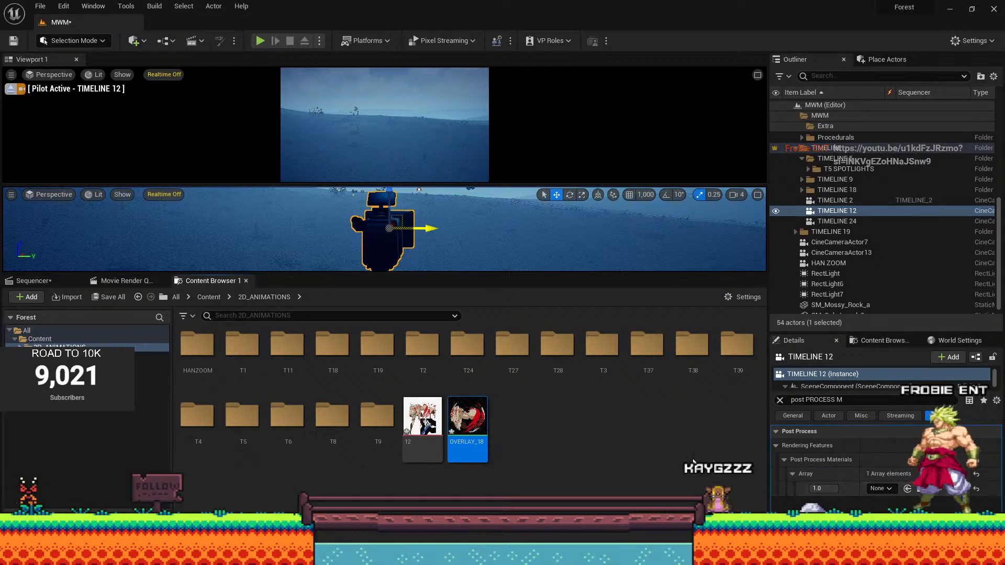
pyautogui.moveTo(893, 492); pyautogui.dragTo(891, 493)
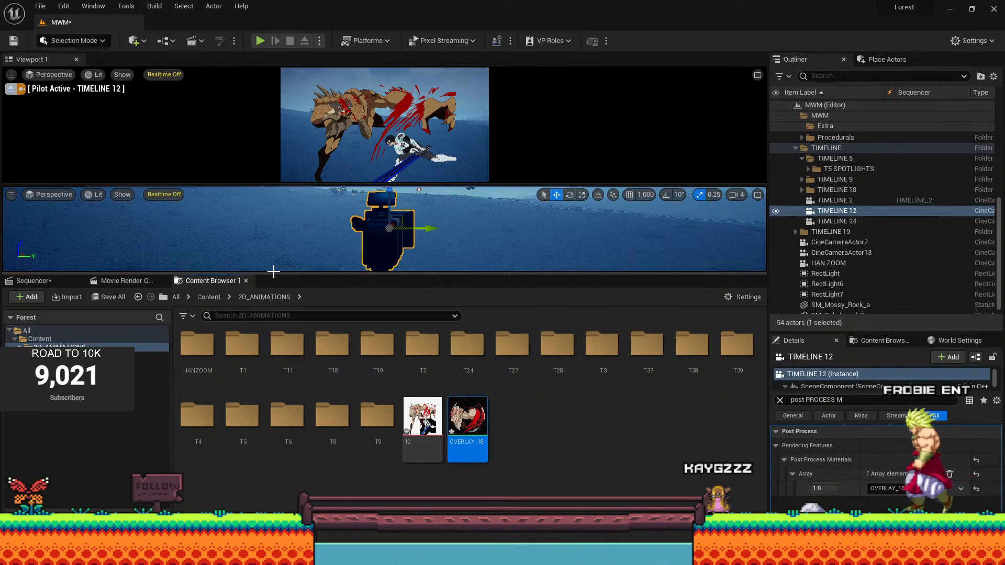
# Enlarge the viewports, then move and rotate the TIMELINE 12 camera to reframe the landscape behind the overlay artwork.
pyautogui.moveTo(278, 290); pyautogui.dragTo(311, 477)
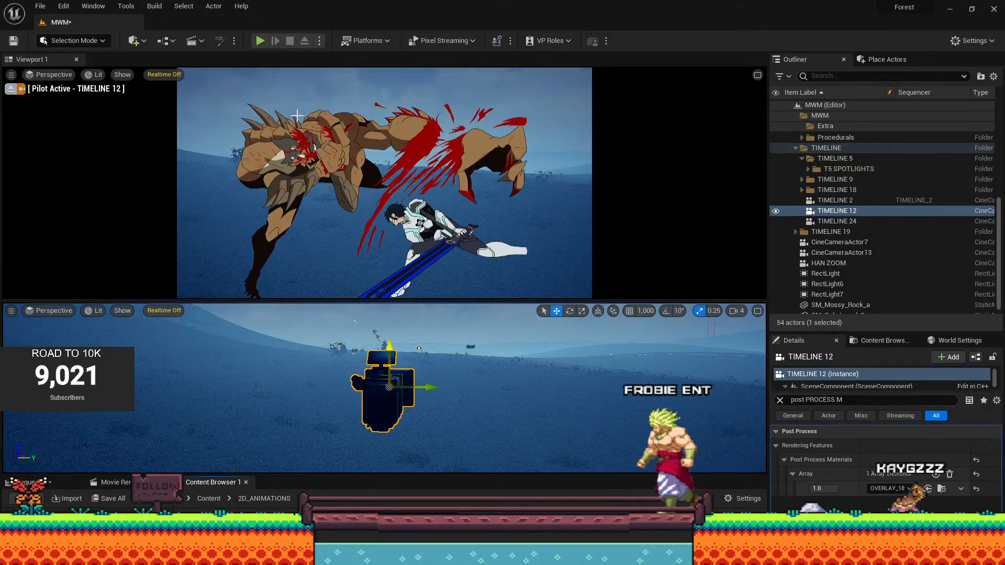
pyautogui.moveTo(420, 388); pyautogui.dragTo(368, 357)
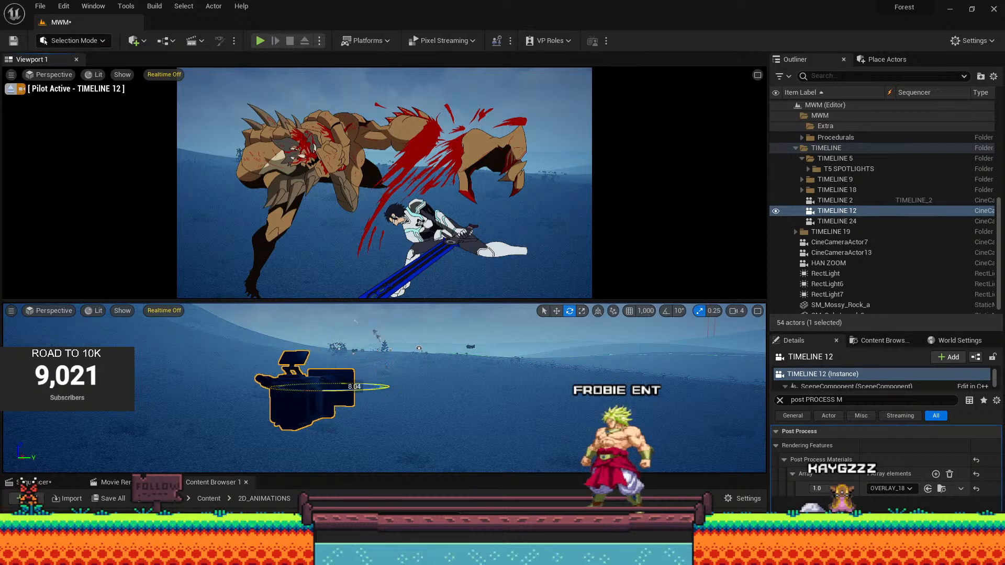
pyautogui.moveTo(352, 387); pyautogui.dragTo(356, 387)
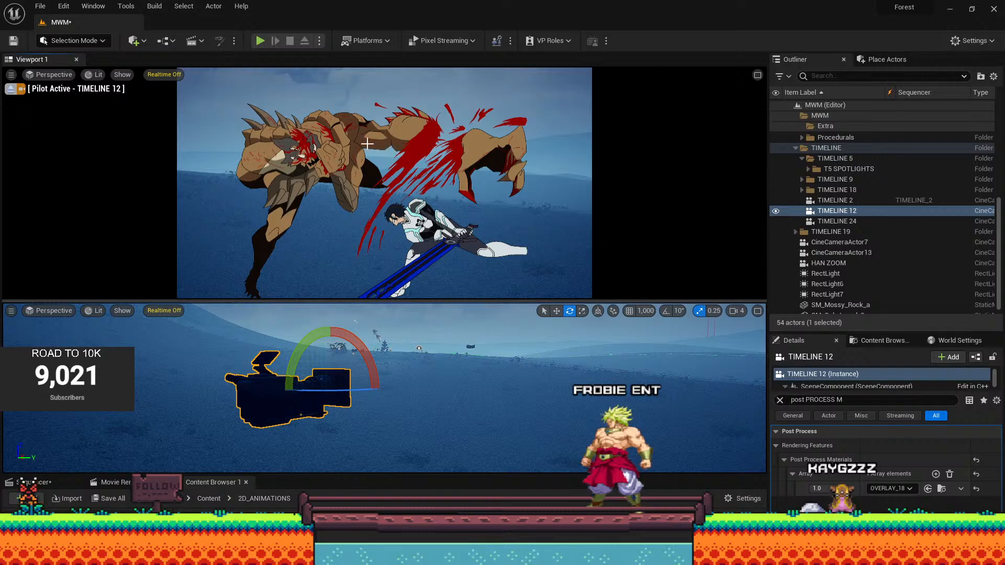
# Switch to Photoshop and select the Timeline 12_BLOOD_0000 and MONSTER layers in 1920x1080.psd.
pyautogui.click(501, 554)
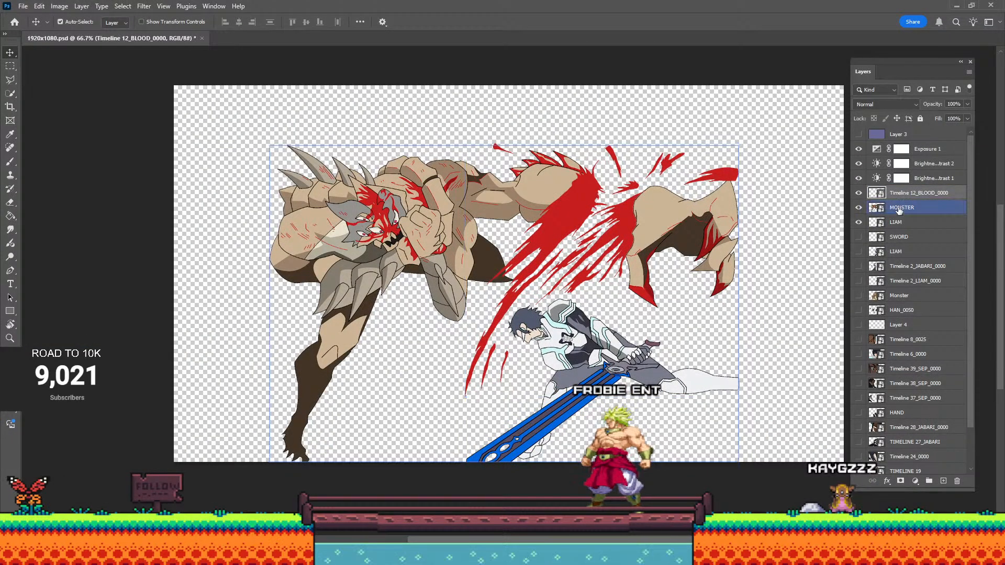
pyautogui.keyDown('alt'); pyautogui.scroll(-4, 555, 218); pyautogui.keyUp('alt')
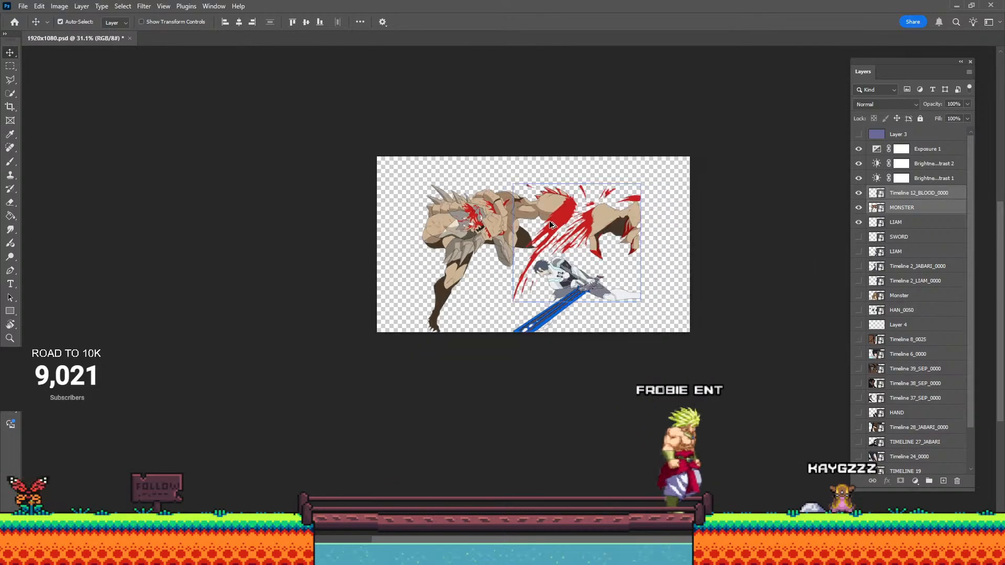
pyautogui.hotkey('ctrl', 't')
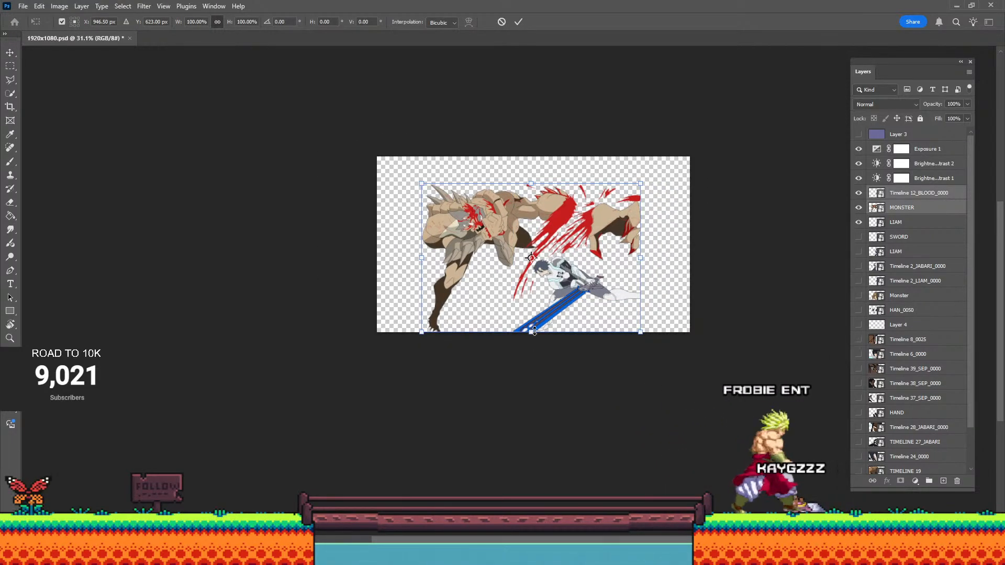
pyautogui.moveTo(530, 332); pyautogui.dragTo(531, 351)
pyautogui.click(501, 21)
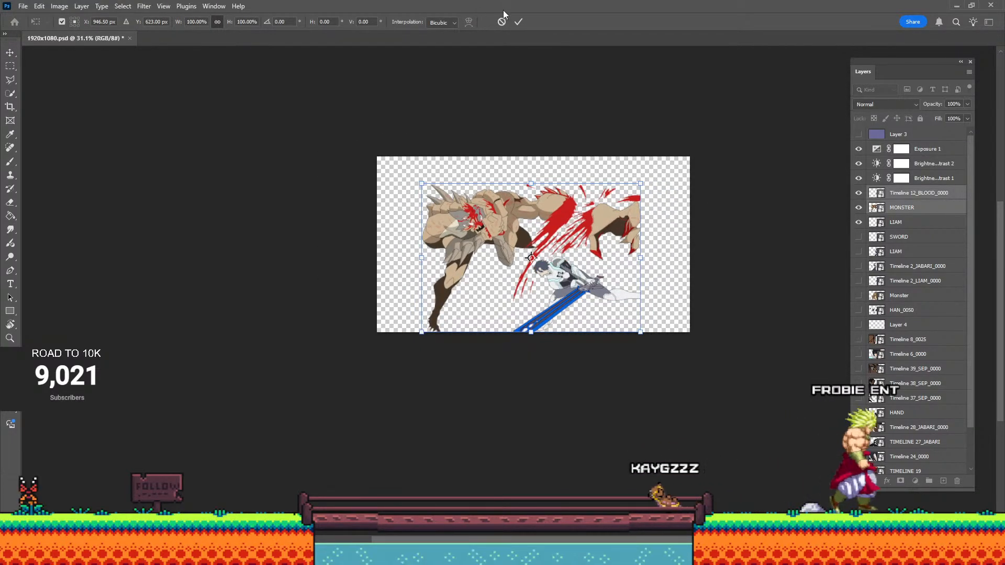
# Group the Timeline 12_BLOOD_0000, MONSTER and LIAM layers and scale the group to about 140%, positioned to fill the canvas.
pyautogui.keyDown('ctrl'); pyautogui.click(921, 222); pyautogui.keyUp('ctrl')
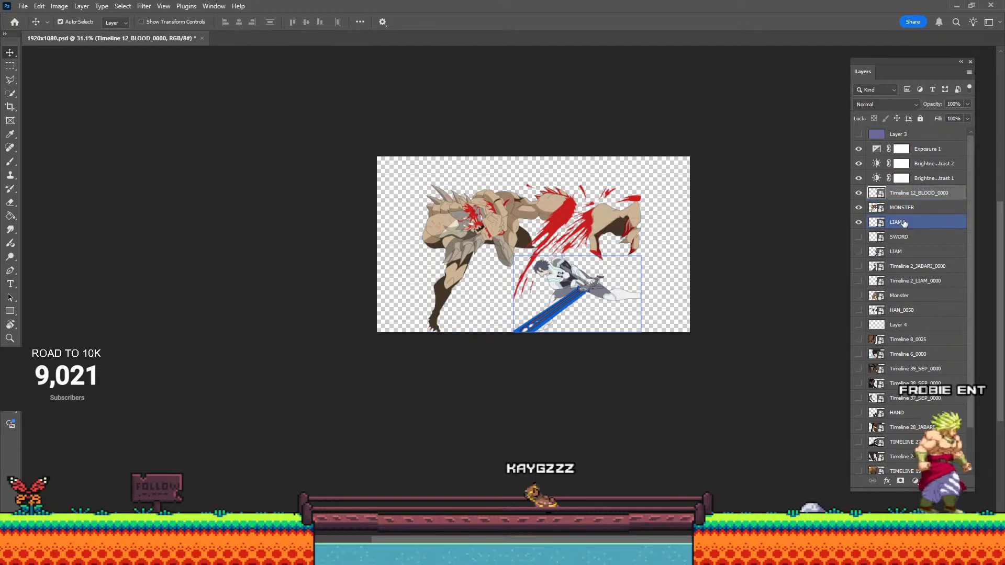
pyautogui.hotkey('ctrl', 'g')
pyautogui.hotkey('ctrl', 't')
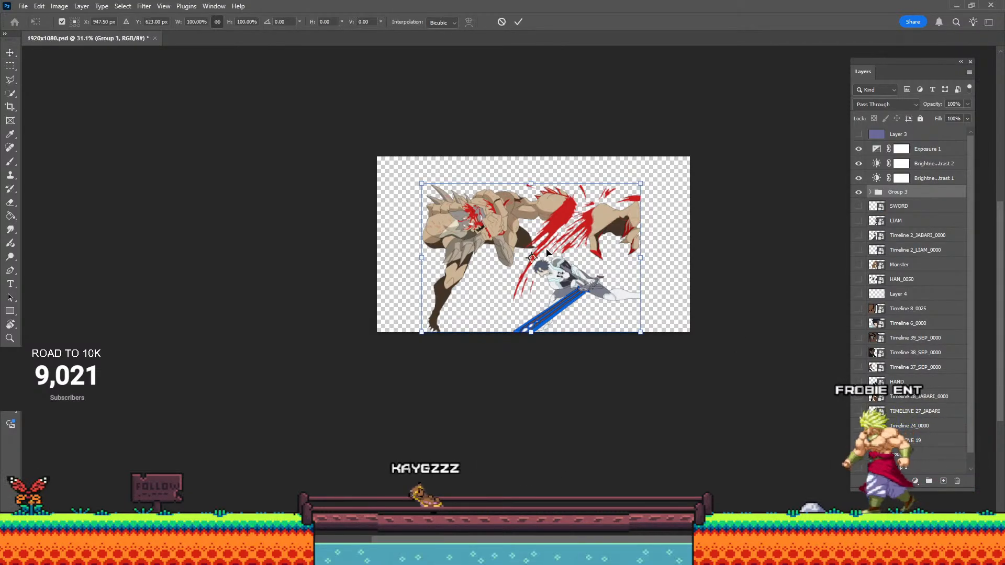
pyautogui.moveTo(641, 258); pyautogui.dragTo(694, 260)
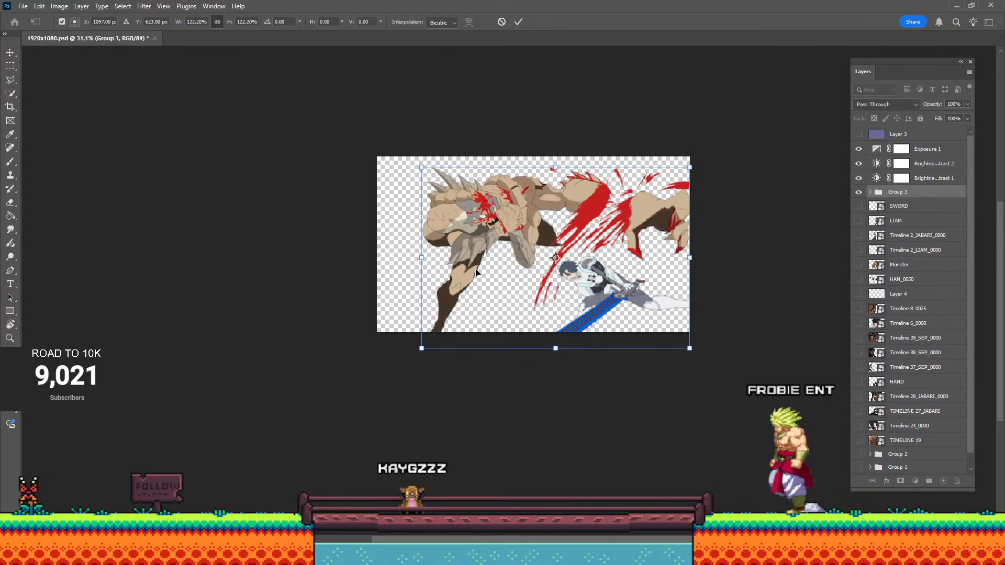
pyautogui.moveTo(419, 258); pyautogui.dragTo(401, 255)
pyautogui.moveTo(449, 211)
pyautogui.mouseDown()
pyautogui.moveTo(436, 212)
pyautogui.moveTo(448, 221)
pyautogui.mouseUp()
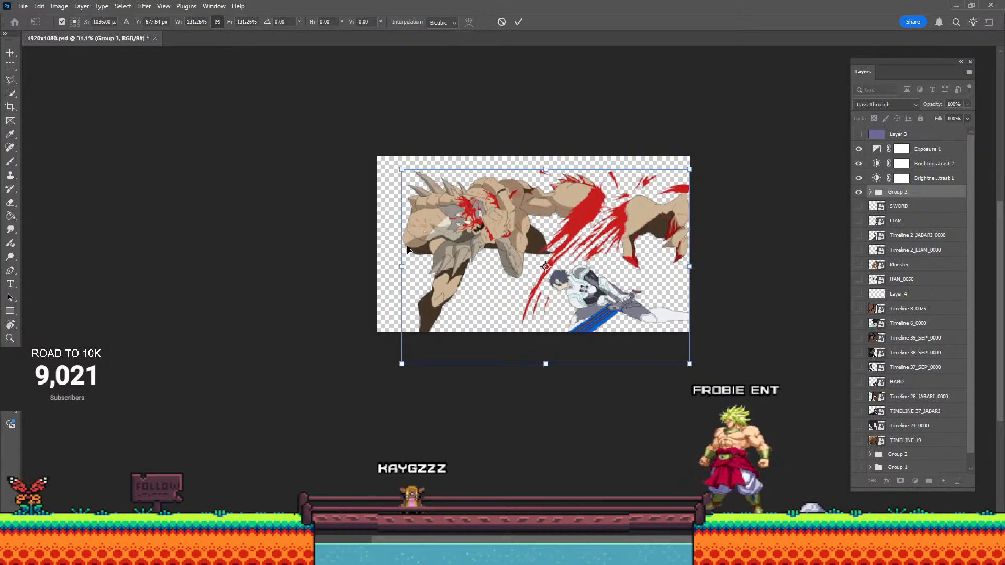
pyautogui.moveTo(407, 265); pyautogui.dragTo(385, 268)
pyautogui.moveTo(469, 222)
pyautogui.mouseDown()
pyautogui.moveTo(476, 231)
pyautogui.moveTo(475, 219)
pyautogui.mouseUp()
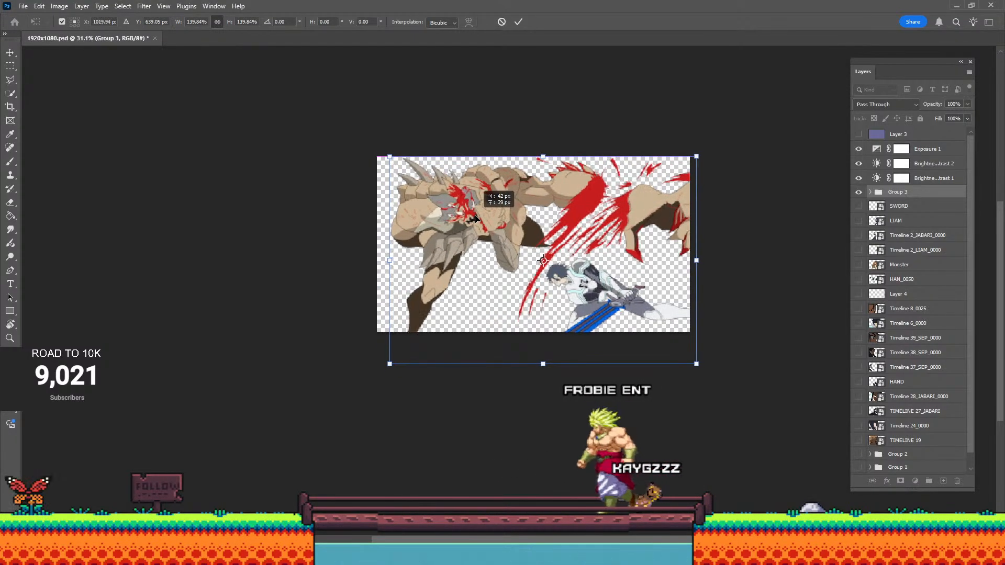
pyautogui.click(518, 22)
# Export the enlarged artwork for web as a transparent PNG-24, replacing 12.png in the UE folder, and switch back to Unreal Engine.
pyautogui.keyDown('alt'); pyautogui.scroll(2, 512, 121); pyautogui.keyUp('alt')
pyautogui.keyDown('alt'); pyautogui.scroll(3, 512, 120); pyautogui.keyUp('alt')
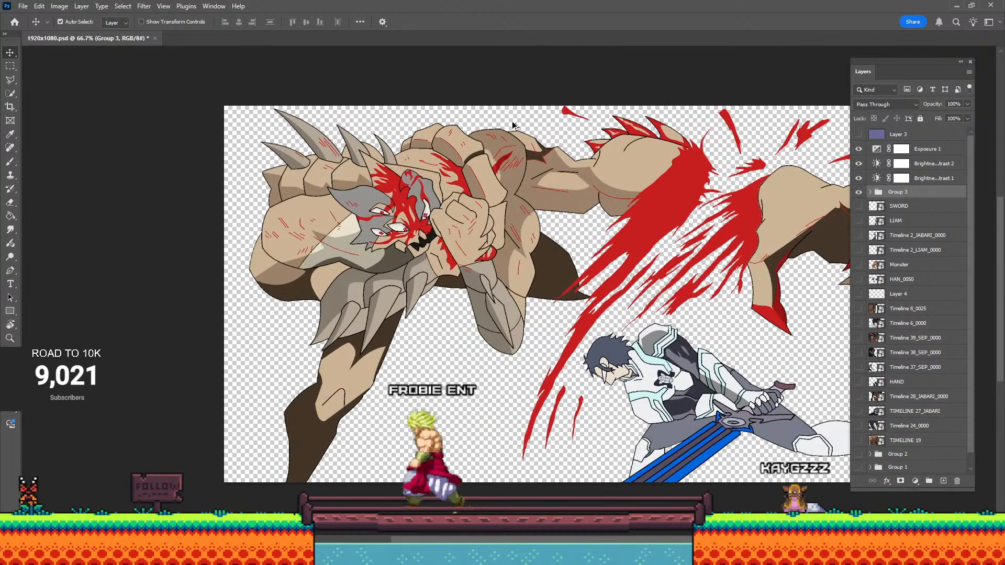
pyautogui.moveTo(576, 223); pyautogui.dragTo(467, 194)
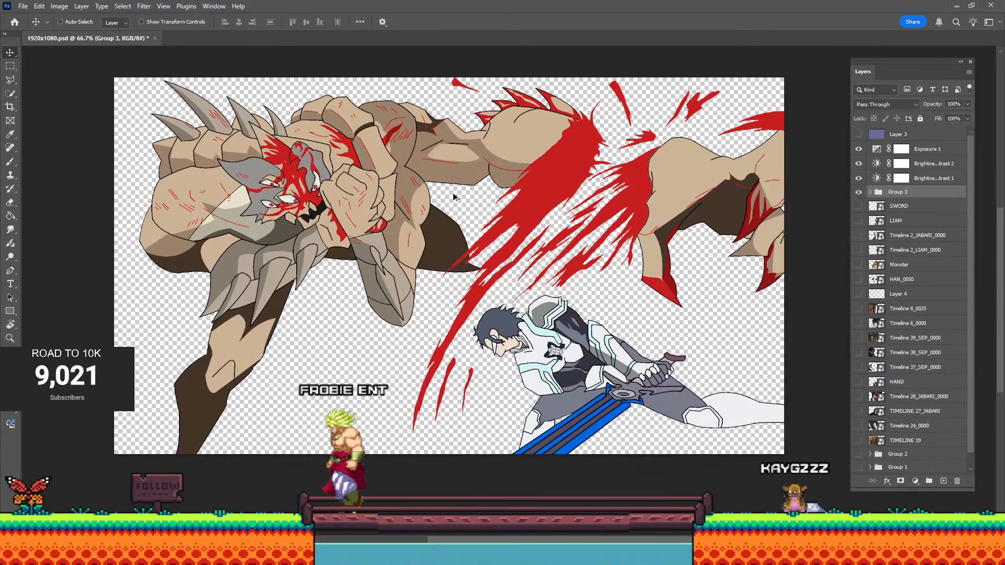
pyautogui.hotkey('ctrl', 'alt', 'shift', 's')
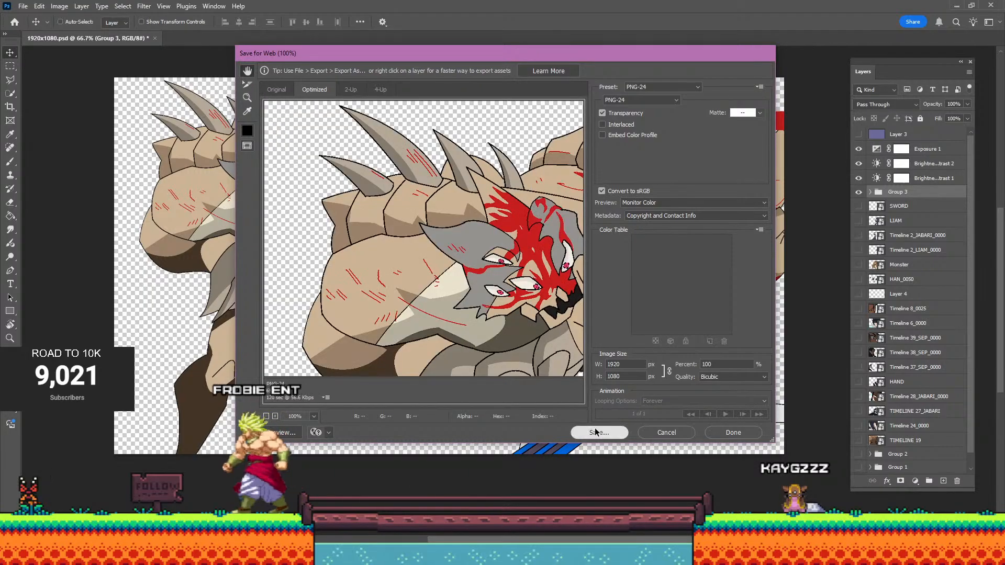
pyautogui.press('Return')
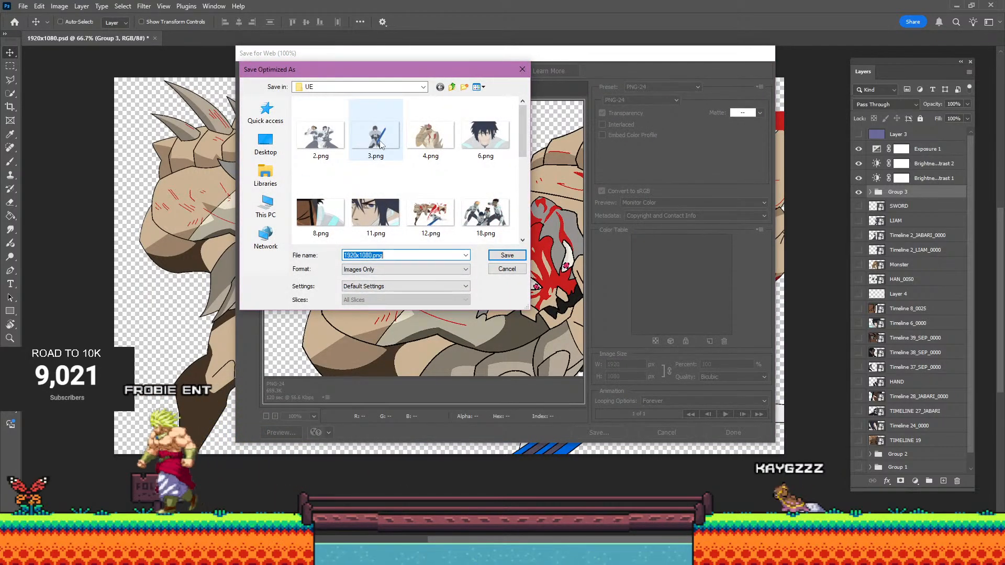
pyautogui.scroll(-5, 419, 158)
pyautogui.scroll(4, 421, 157)
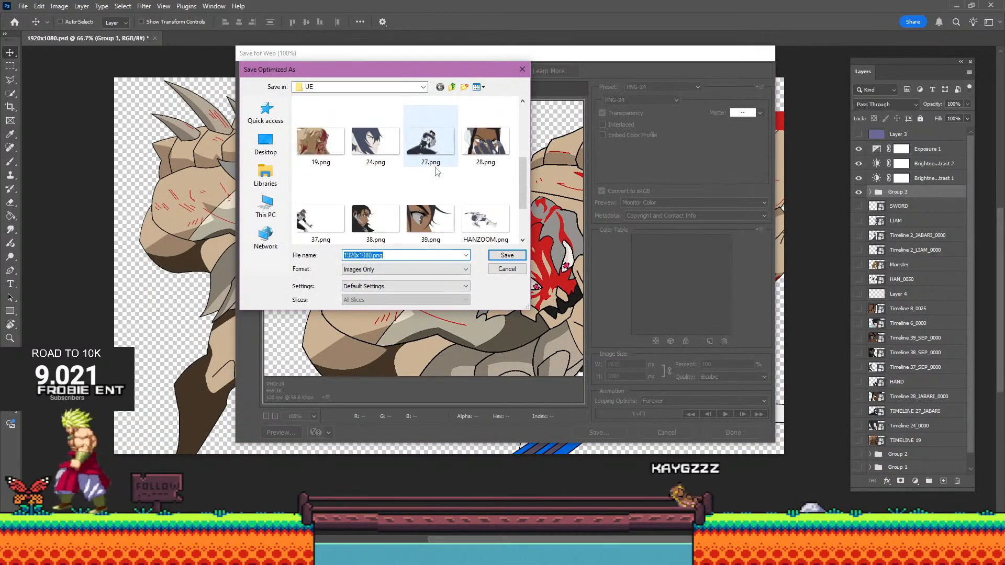
pyautogui.click(440, 155)
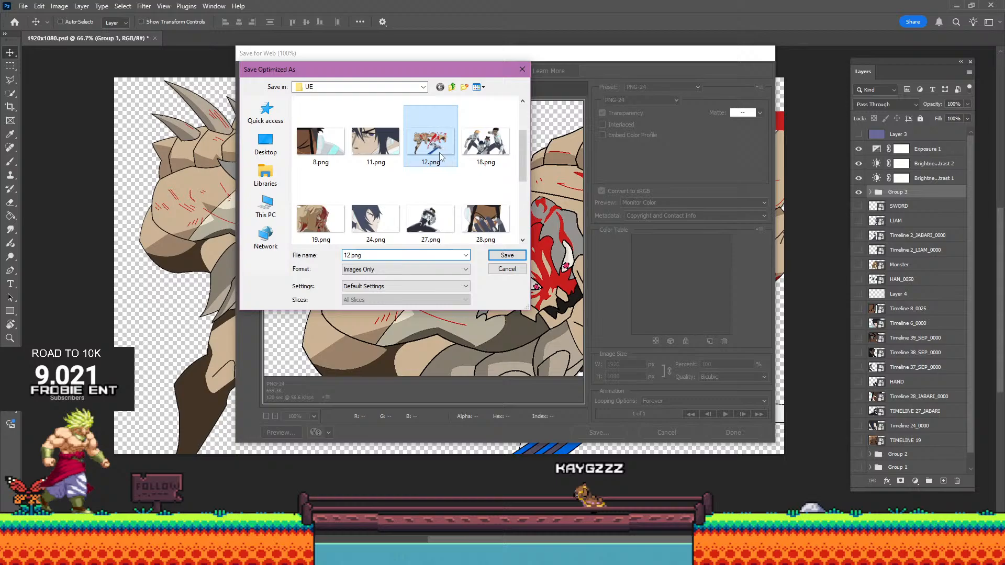
pyautogui.click(492, 254)
pyautogui.click(563, 270)
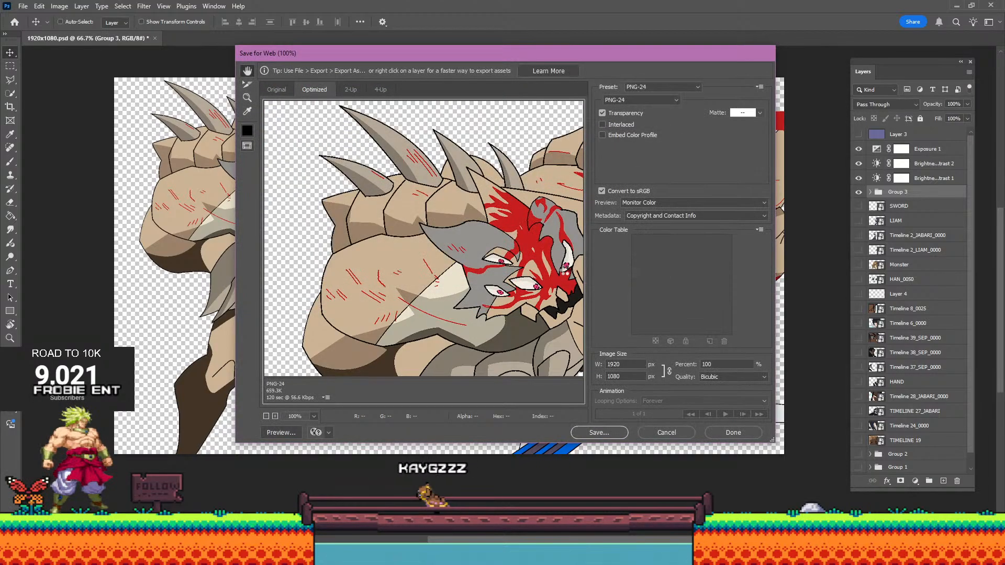
pyautogui.hotkey('alt', 'Tab')
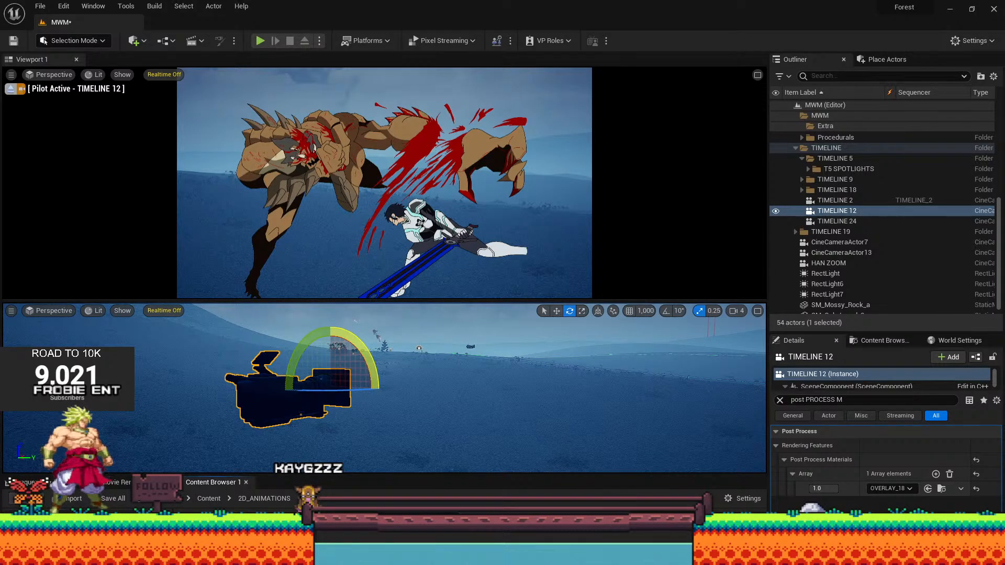
# Reimport the texture named 12 in the 2D_ANIMATIONS folder from its source file.
pyautogui.hotkey('alt', 'Tab')
pyautogui.hotkey('alt', 'Tab')
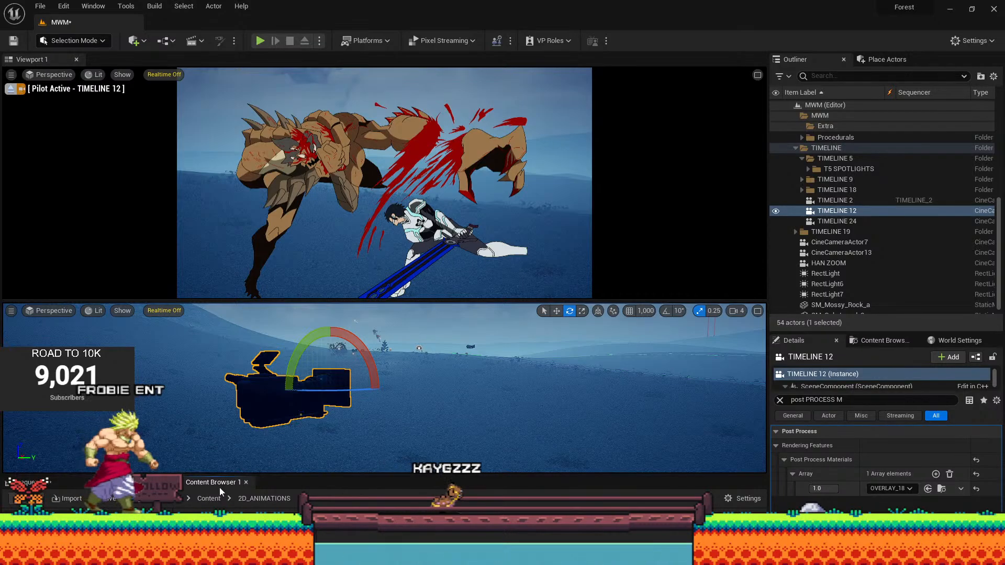
pyautogui.click(35, 555)
pyautogui.scroll(-2, 420, 477)
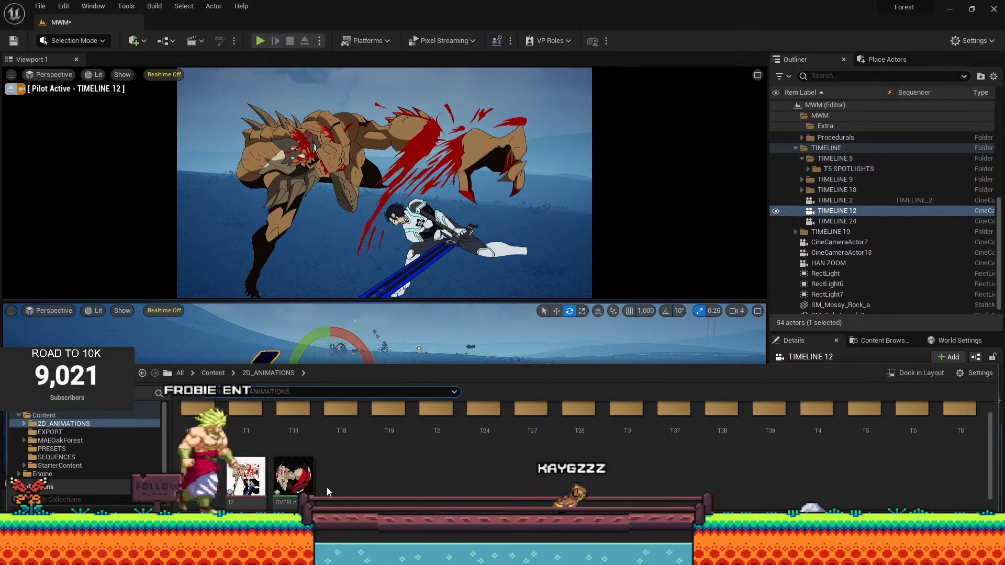
pyautogui.rightClick(256, 469)
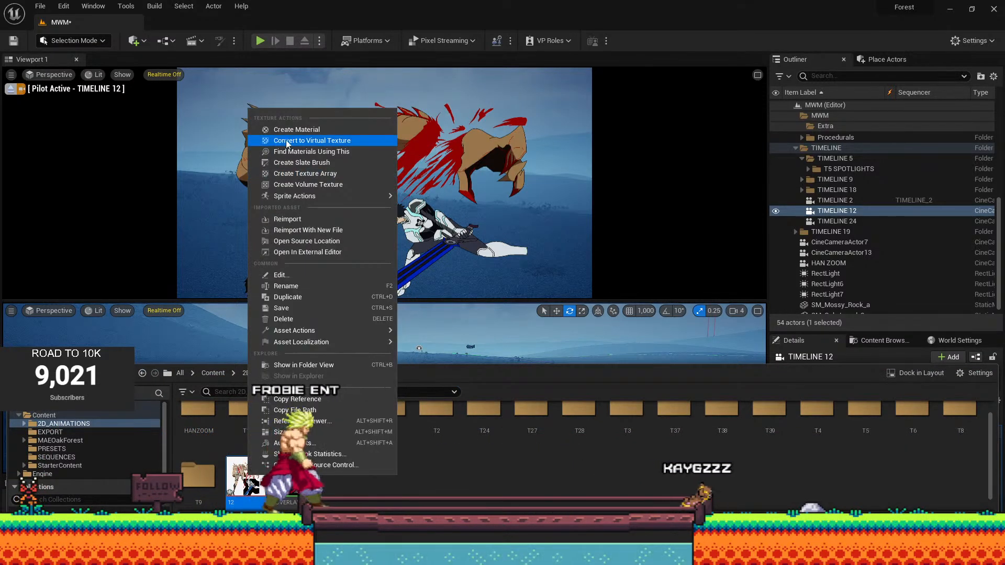
pyautogui.click(317, 219)
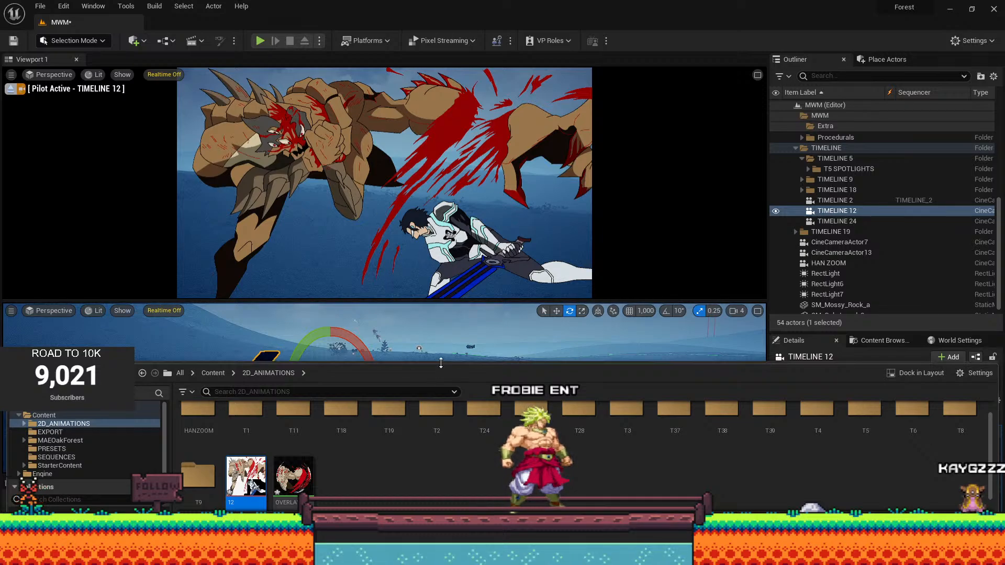
pyautogui.hotkey('ctrl', 'space')
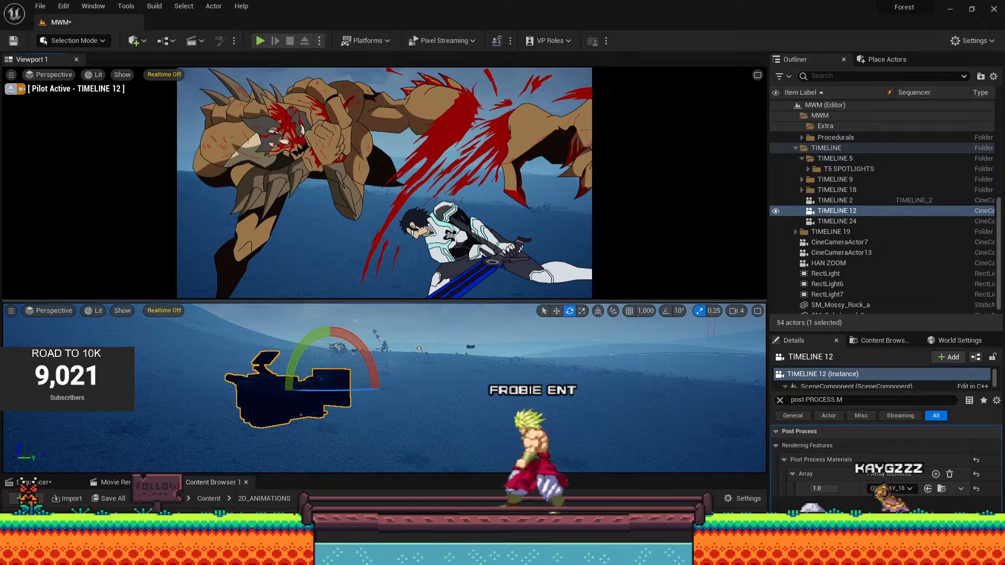
pyautogui.keyDown('alt'); pyautogui.moveTo(394, 363); pyautogui.dragTo(580, 390); pyautogui.keyUp('alt')
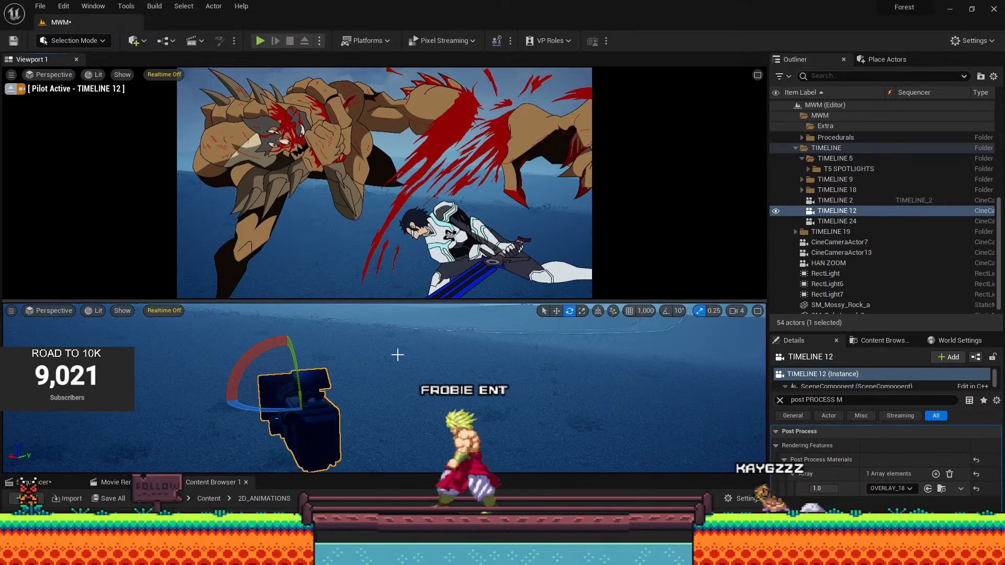
pyautogui.moveTo(270, 410); pyautogui.dragTo(331, 408)
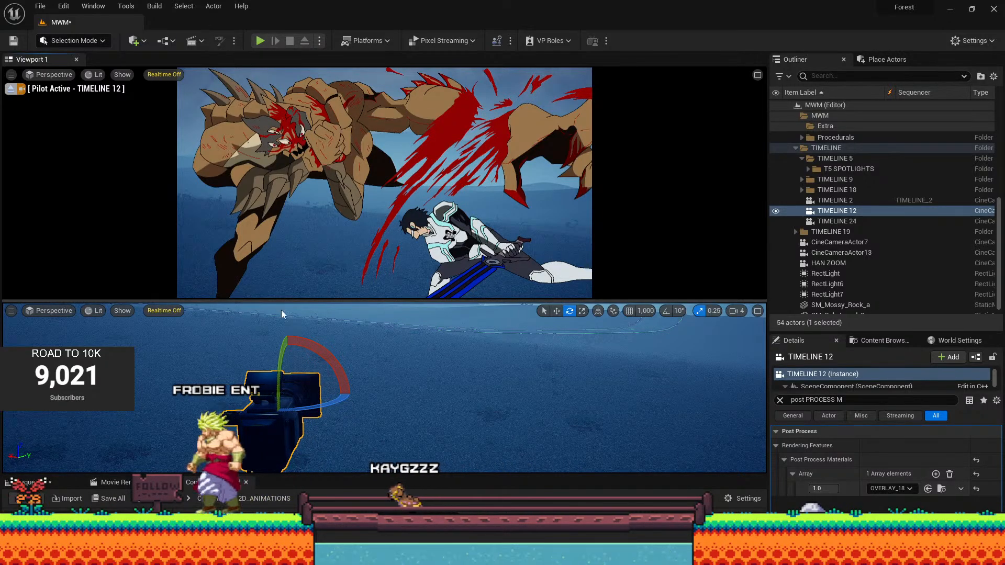
pyautogui.scroll(-4, 339, 367)
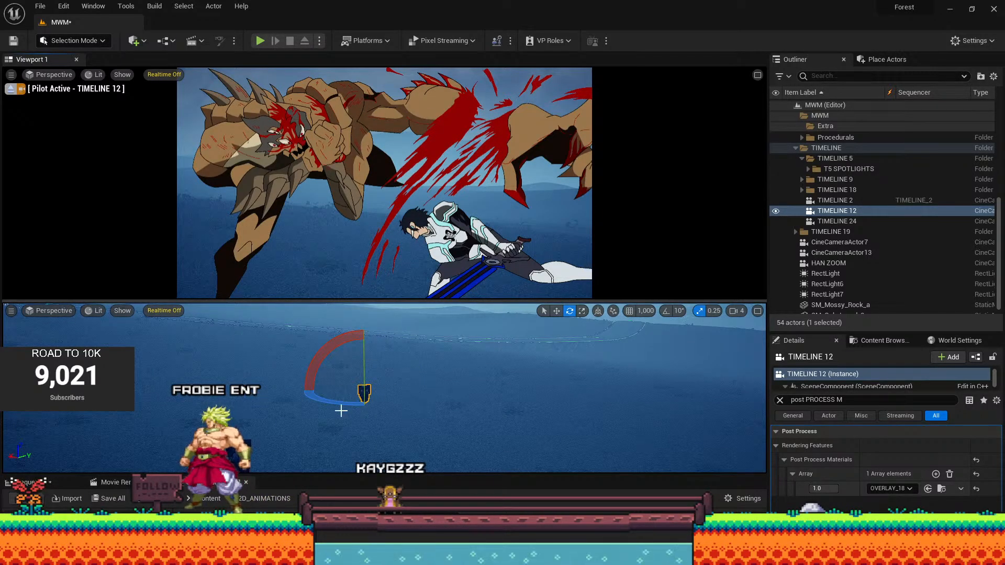
pyautogui.moveTo(386, 404); pyautogui.dragTo(394, 406)
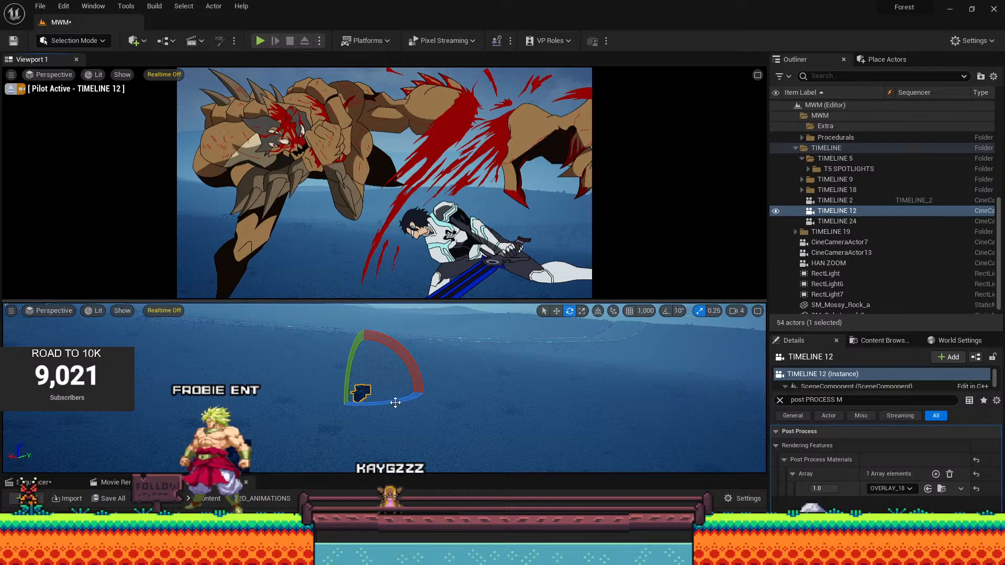
pyautogui.moveTo(351, 359); pyautogui.dragTo(352, 353)
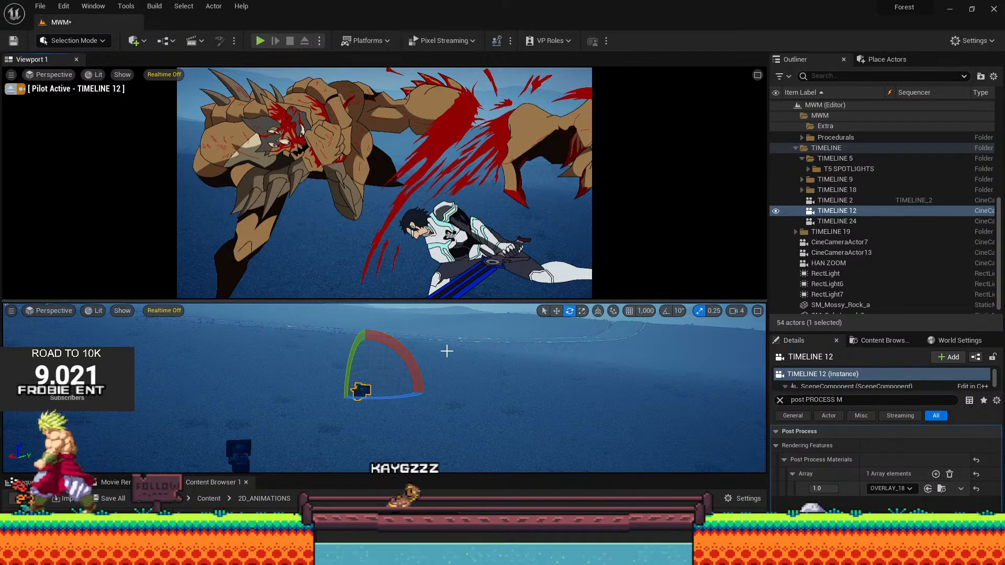
pyautogui.moveTo(490, 346); pyautogui.dragTo(430, 410, button='right')
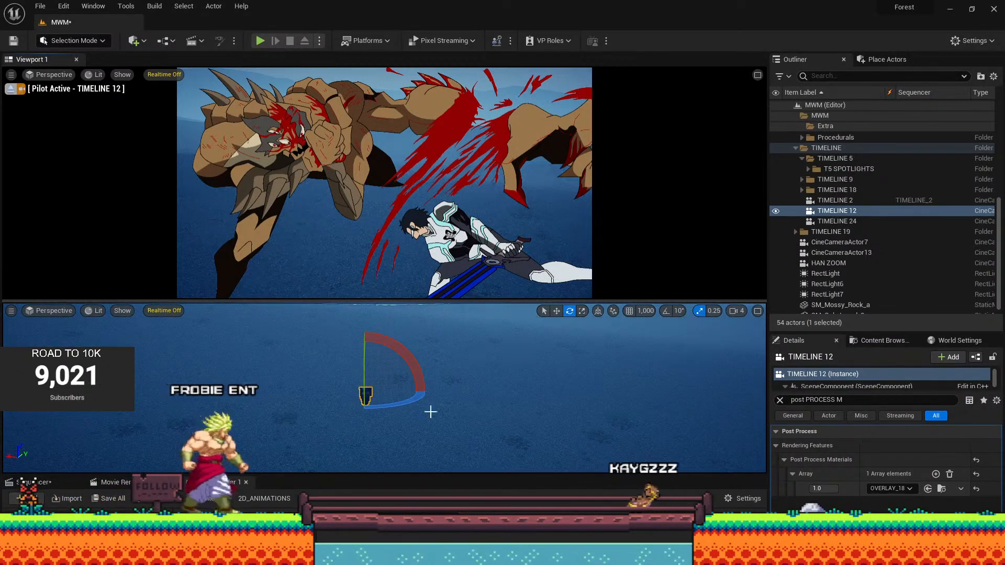
# Switch to the ChatGPT conversation in the browser, read through the list of common focal lengths, and return to Unreal Editor.
pyautogui.moveTo(293, 556)
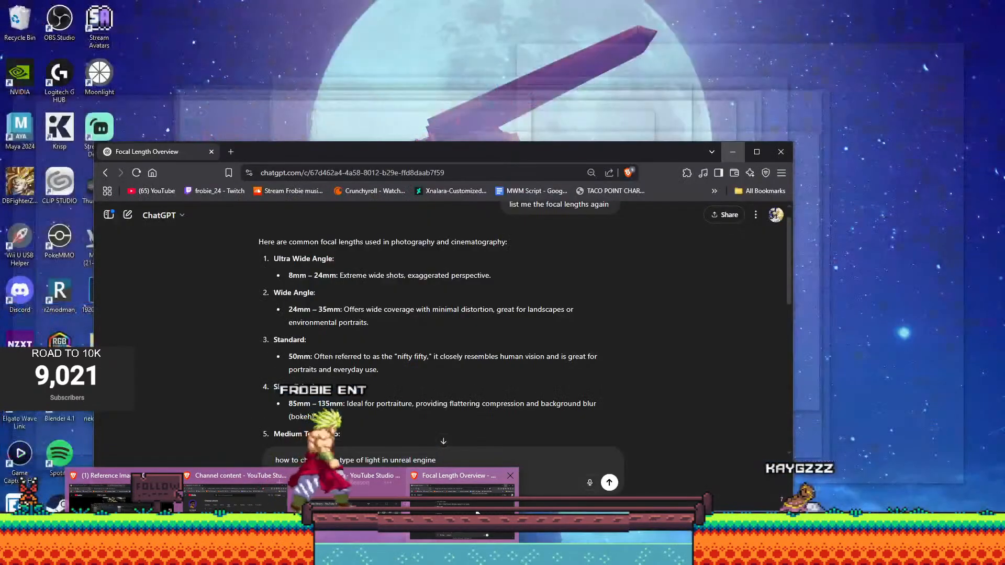
pyautogui.click(477, 514)
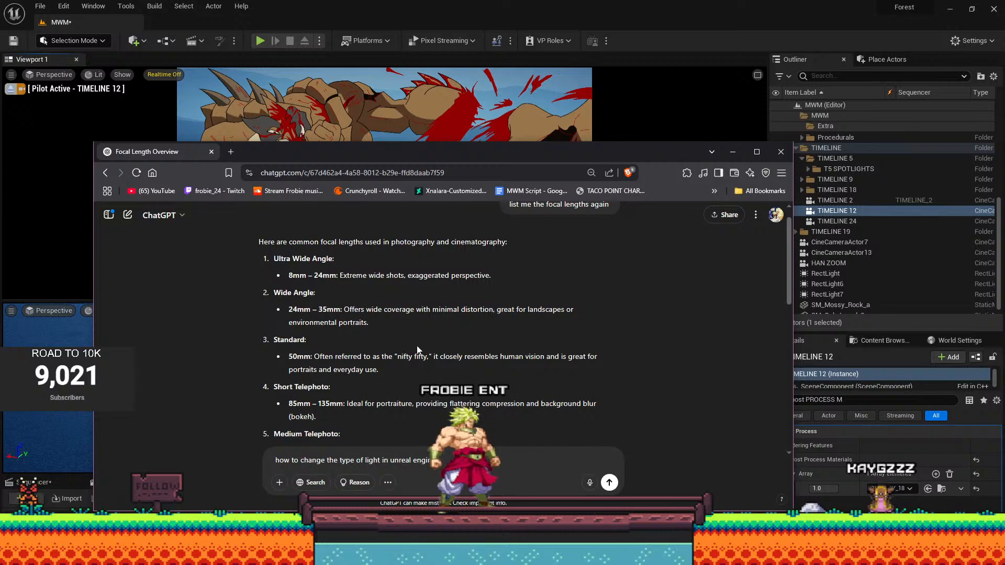
pyautogui.scroll(-2, 414, 347)
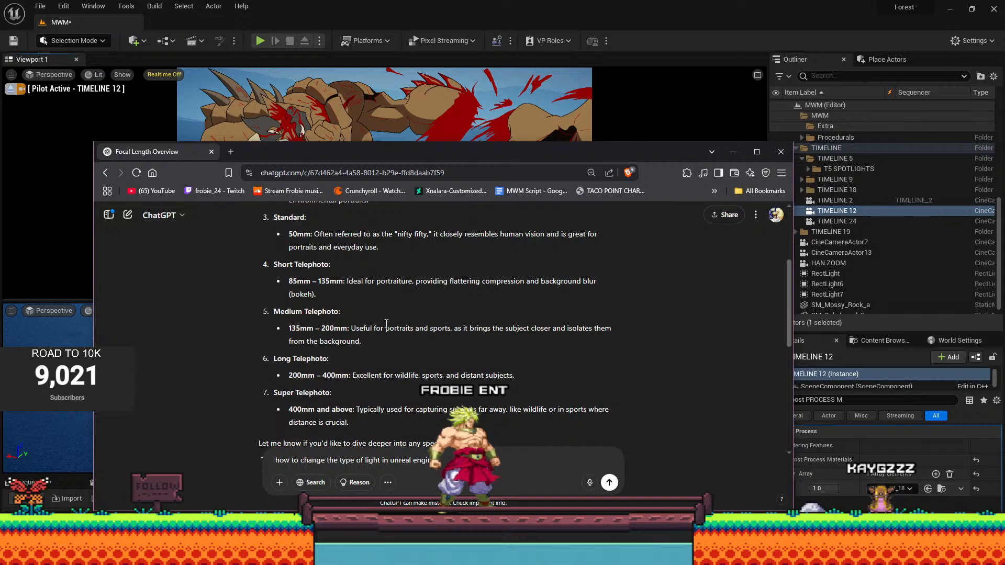
pyautogui.click(696, 7)
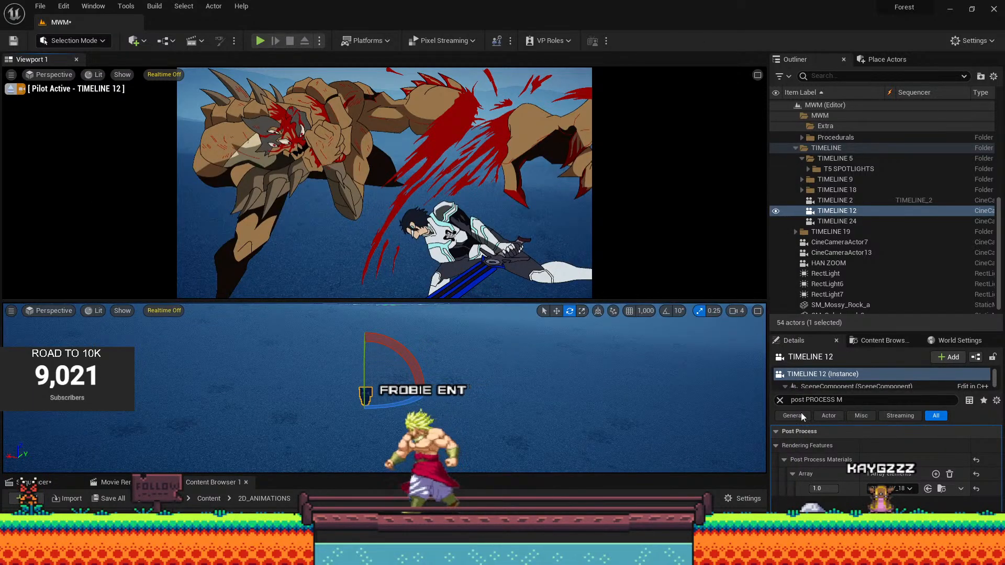
# Clear the property filter for TIMELINE 12 and switch the editor to Foliage mode.
pyautogui.click(780, 400)
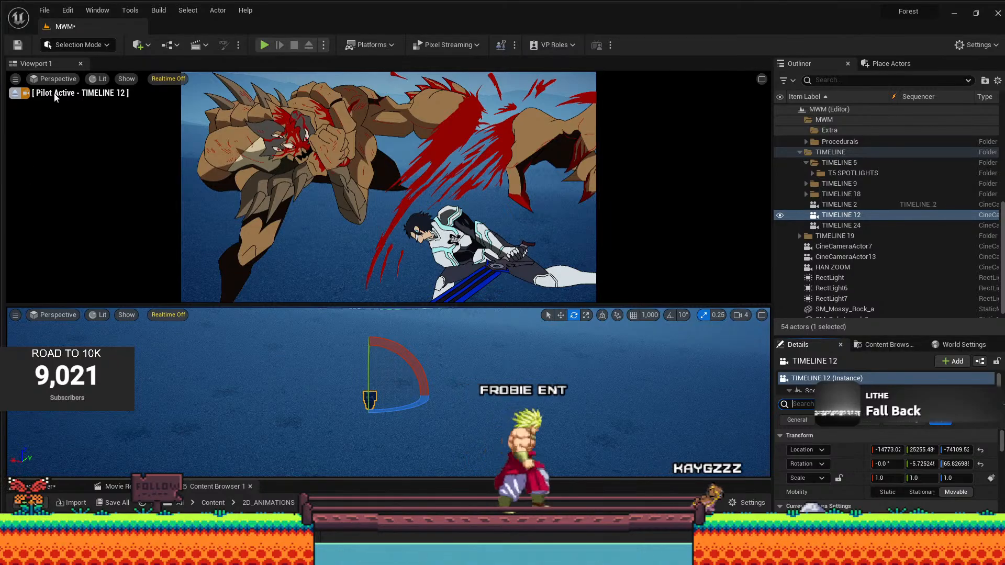
pyautogui.click(76, 45)
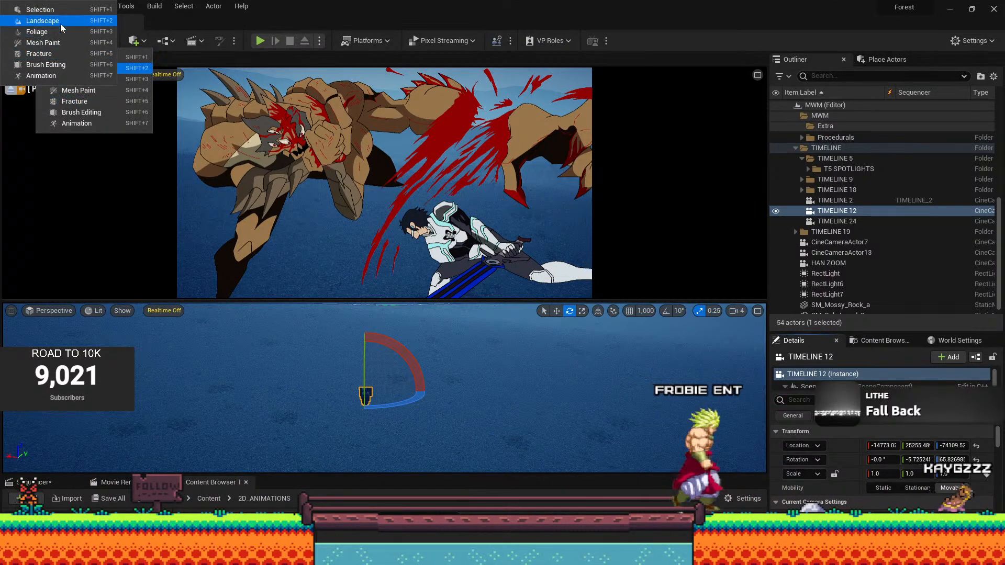
pyautogui.click(42, 33)
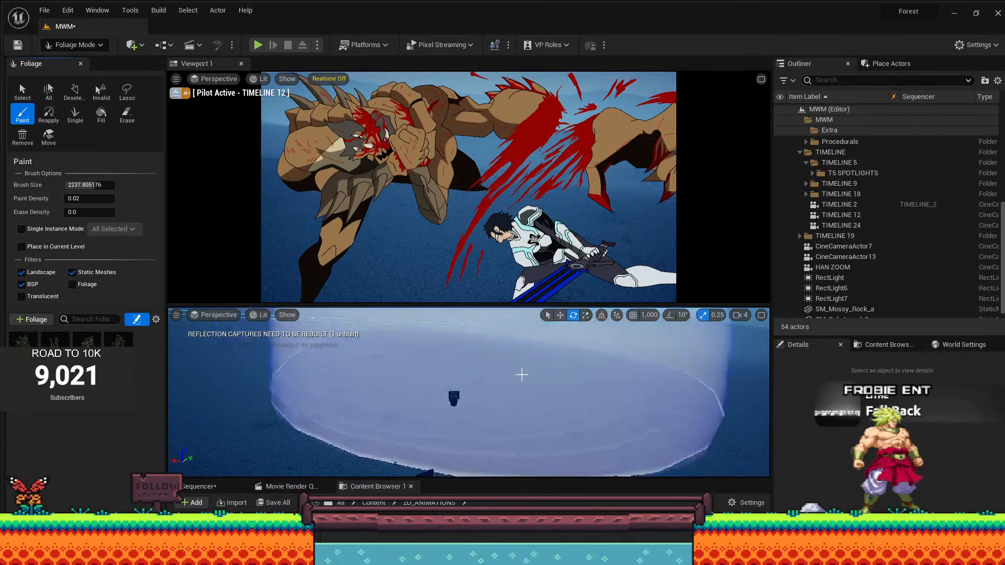
# Set up the TIMELINE 12 camera viewport with Game View off, a larger height and realtime rendering on.
pyautogui.click(176, 79)
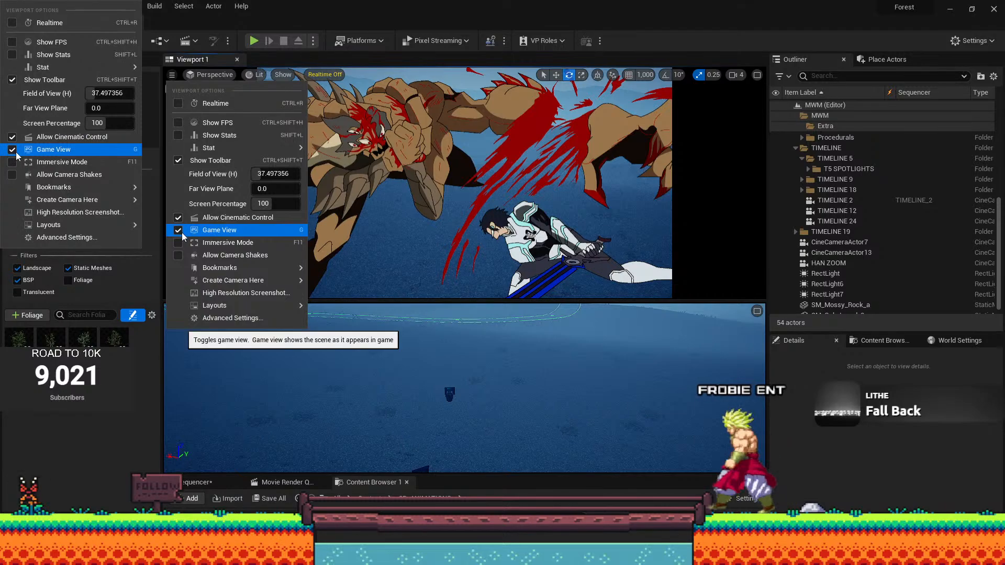
pyautogui.click(180, 231)
pyautogui.click(411, 25)
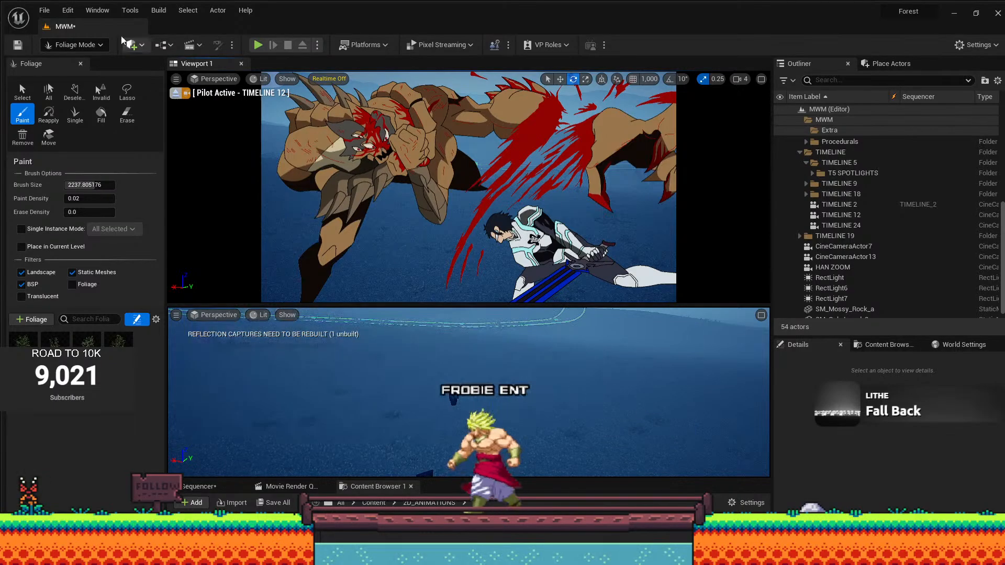
pyautogui.moveTo(468, 305); pyautogui.dragTo(469, 380)
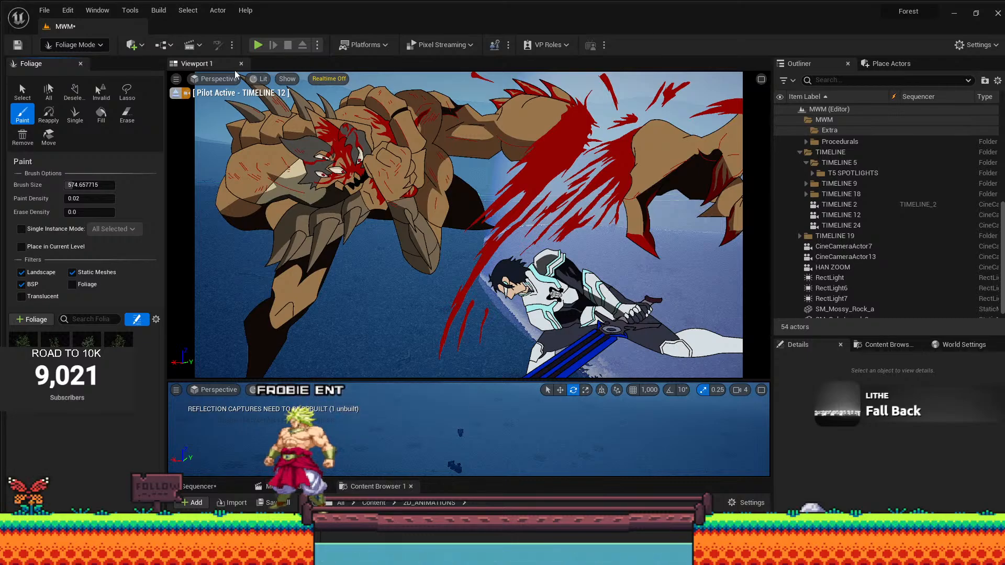
pyautogui.click(326, 80)
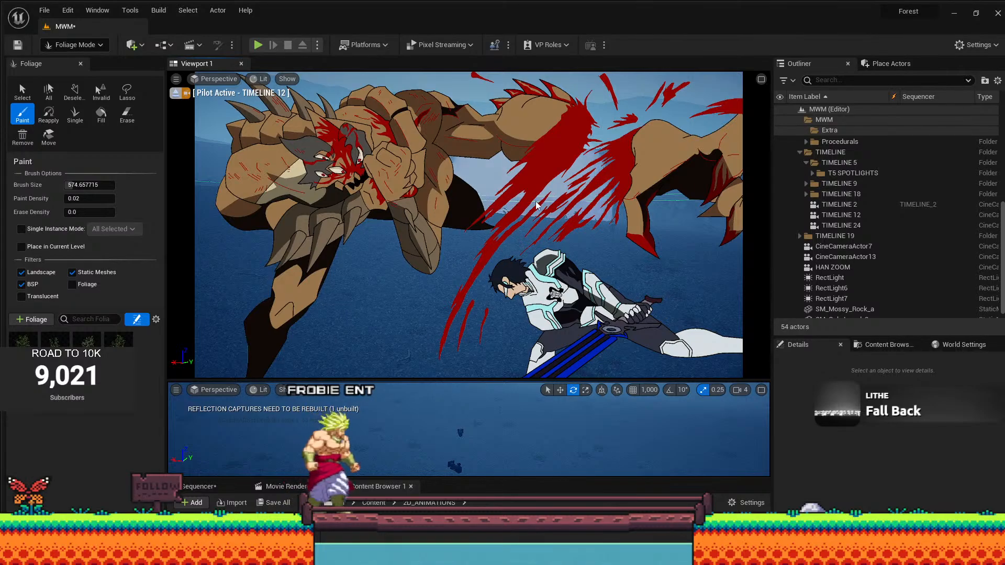
# Undo a foliage test stroke made behind the characters and set the foliage brush size to about 904.56.
pyautogui.click(623, 230)
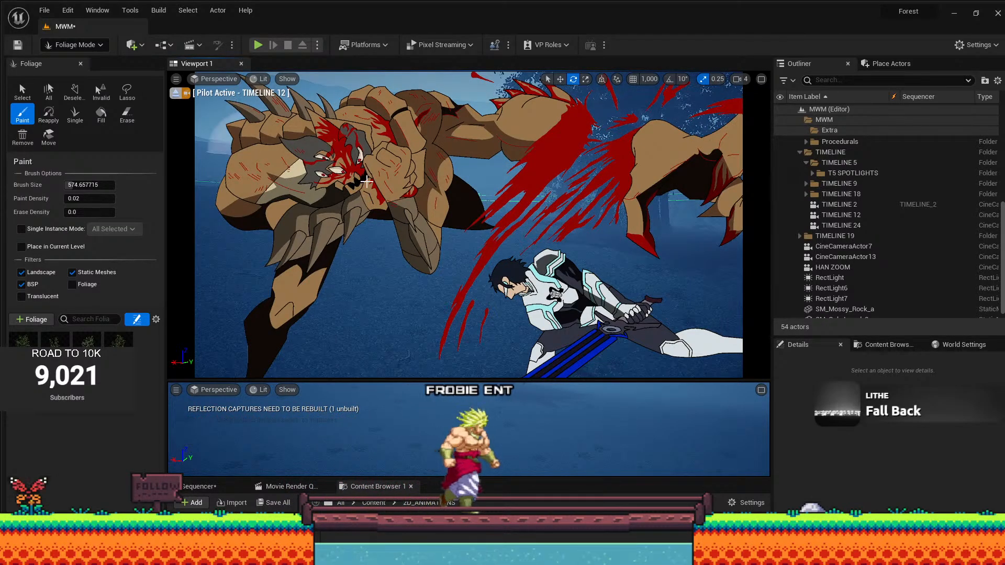
pyautogui.hotkey('ctrl', 'z')
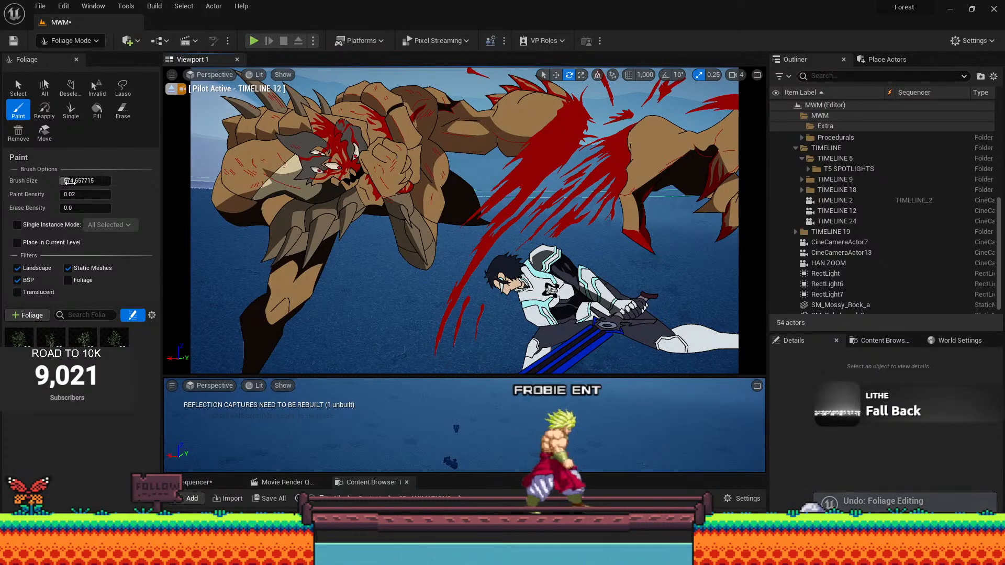
pyautogui.moveTo(70, 182); pyautogui.dragTo(121, 181)
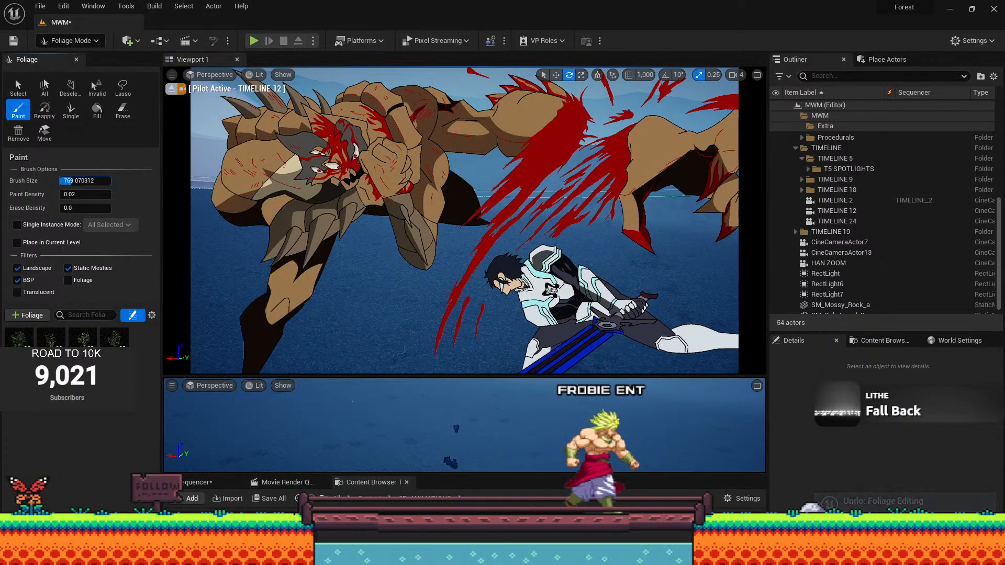
# Try painting trees behind the characters in the camera viewport with the larger brush, undoing the strokes.
pyautogui.click(246, 202)
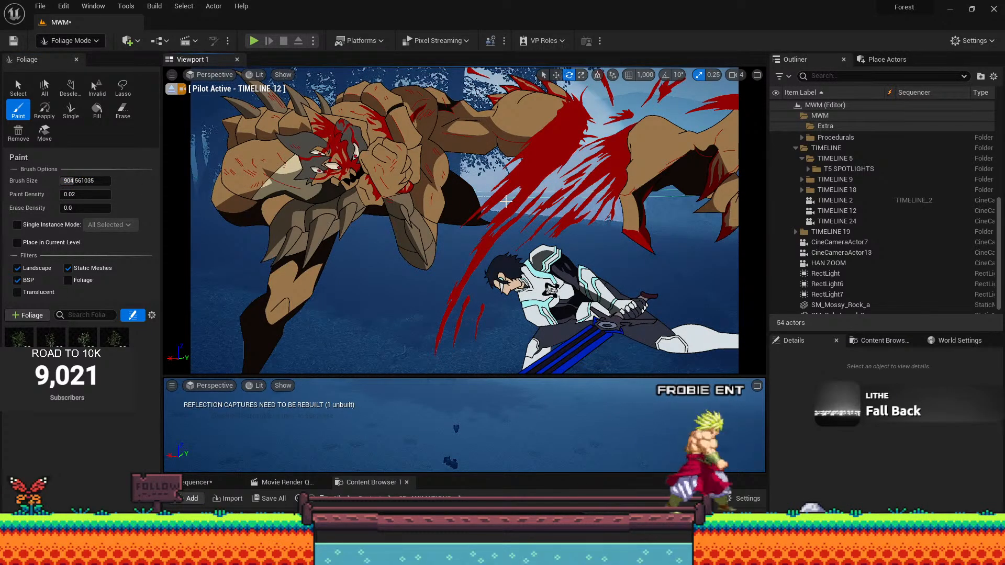
pyautogui.hotkey('ctrl', 'z')
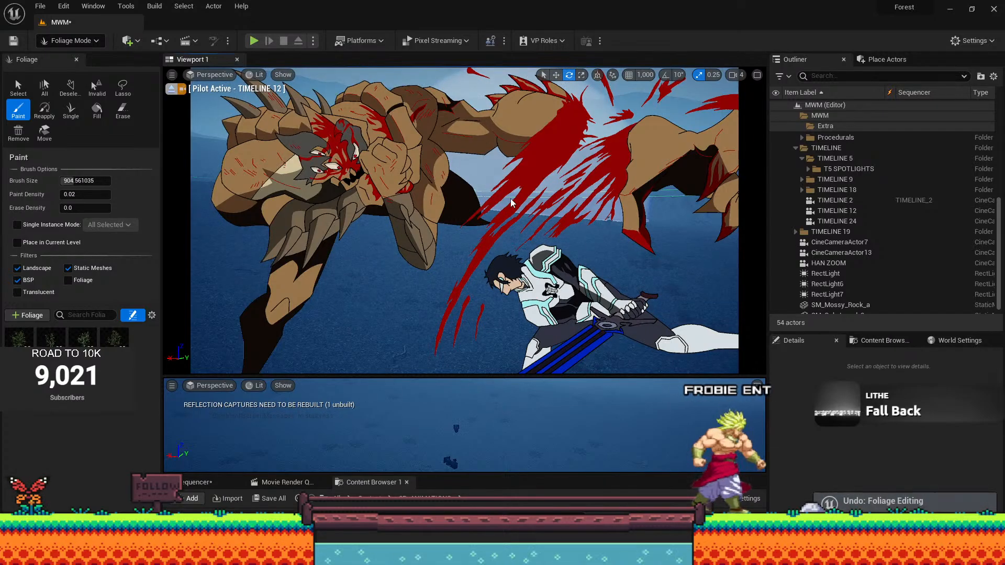
pyautogui.click(586, 232)
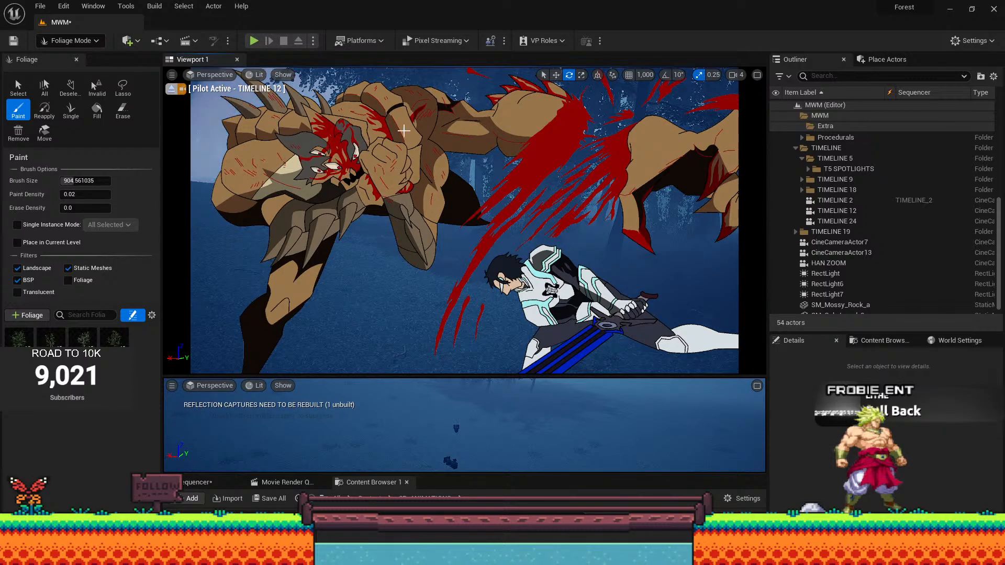
pyautogui.hotkey('ctrl', 'z')
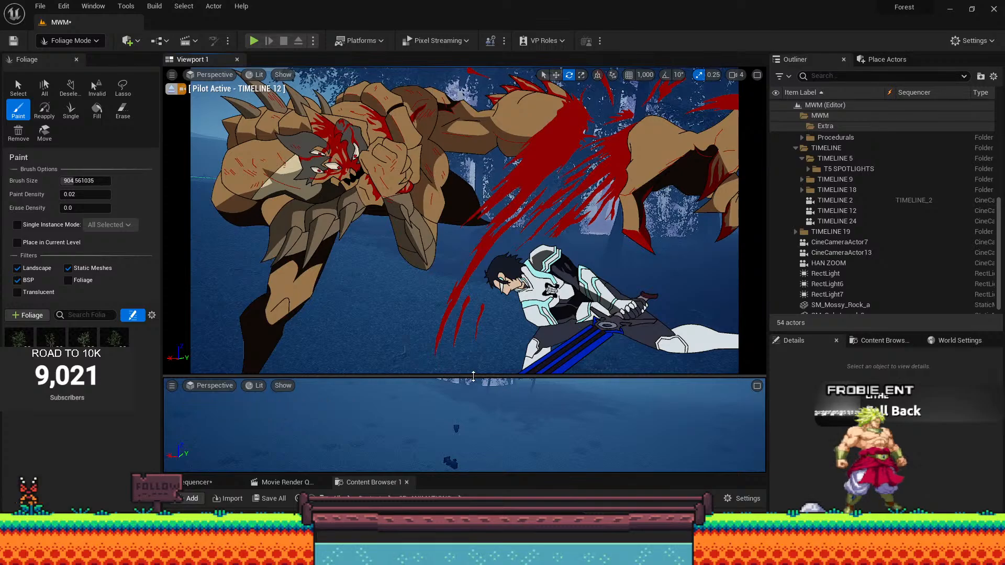
# Enlarge the lower perspective viewport in height and width, and aim it across the landscape beyond the cameras.
pyautogui.moveTo(473, 376); pyautogui.dragTo(473, 273)
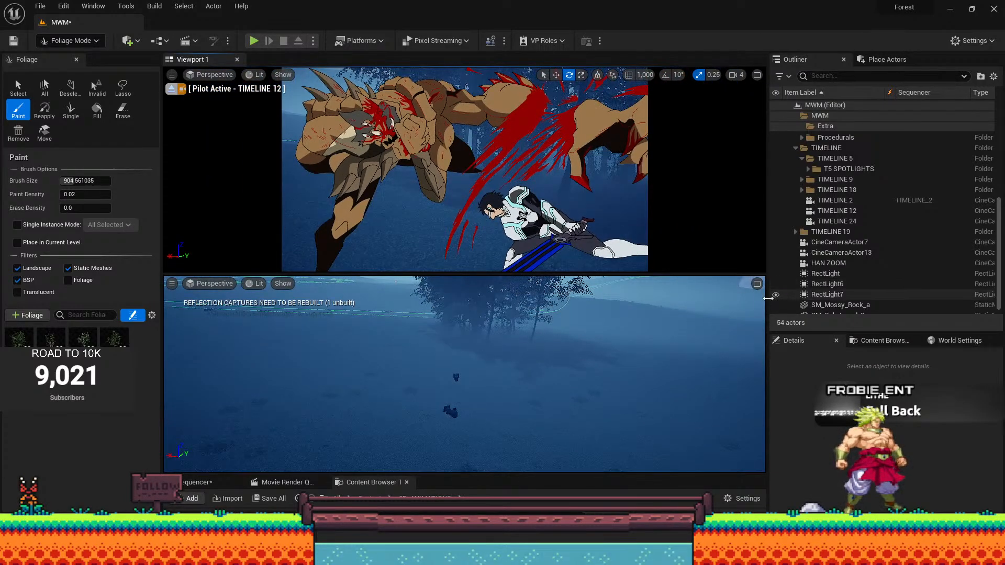
pyautogui.moveTo(765, 300); pyautogui.dragTo(841, 300)
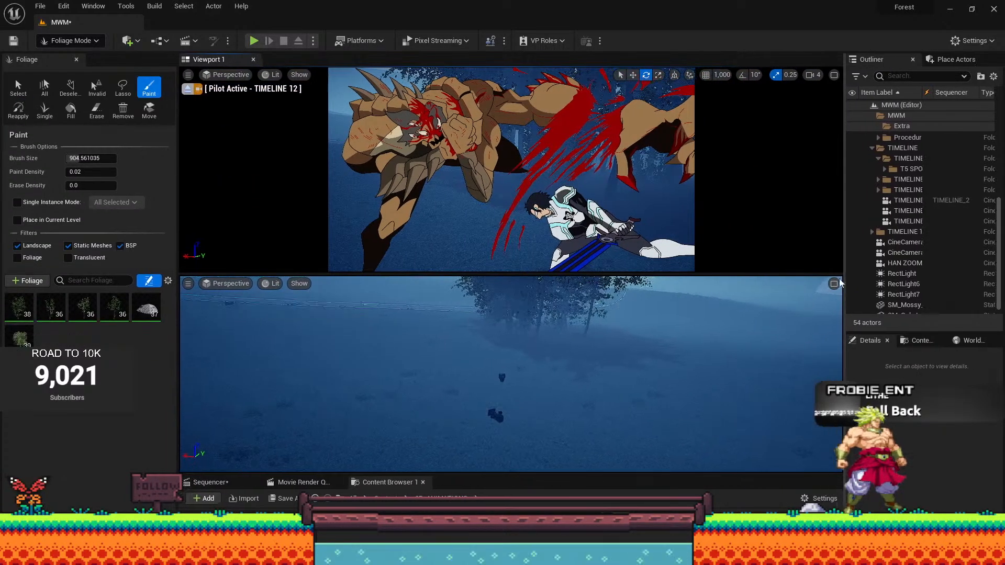
pyautogui.moveTo(425, 367); pyautogui.dragTo(424, 366, button='right')
pyautogui.moveTo(424, 366)
pyautogui.keyDown('shift'); pyautogui.mouseDown()
pyautogui.moveTo(476, 381)
pyautogui.moveTo(325, 380)
pyautogui.mouseUp(); pyautogui.keyUp('shift')
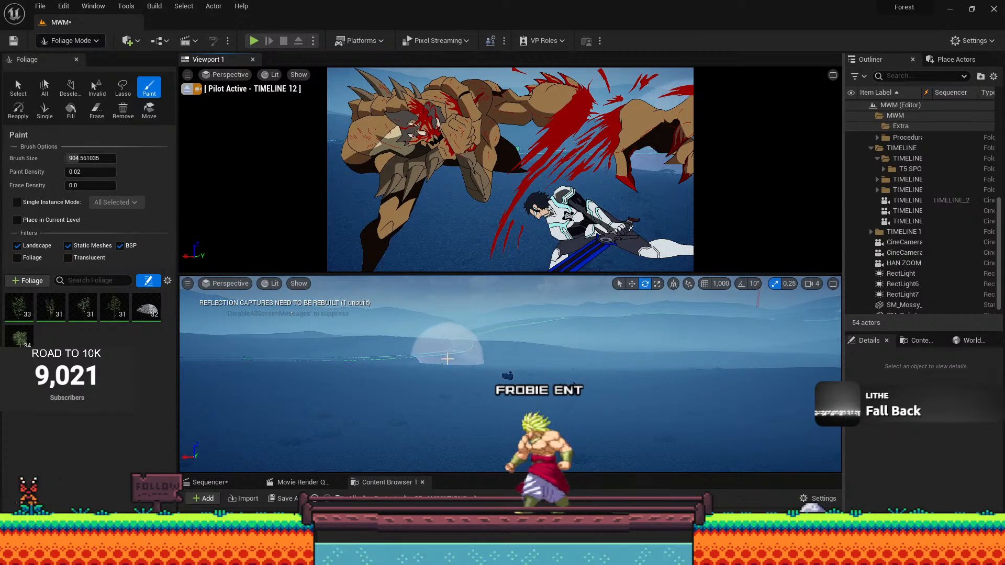
# Try painting trees across the distant landscape in the lower viewport, undoing each stroke.
pyautogui.moveTo(441, 362); pyautogui.dragTo(312, 373)
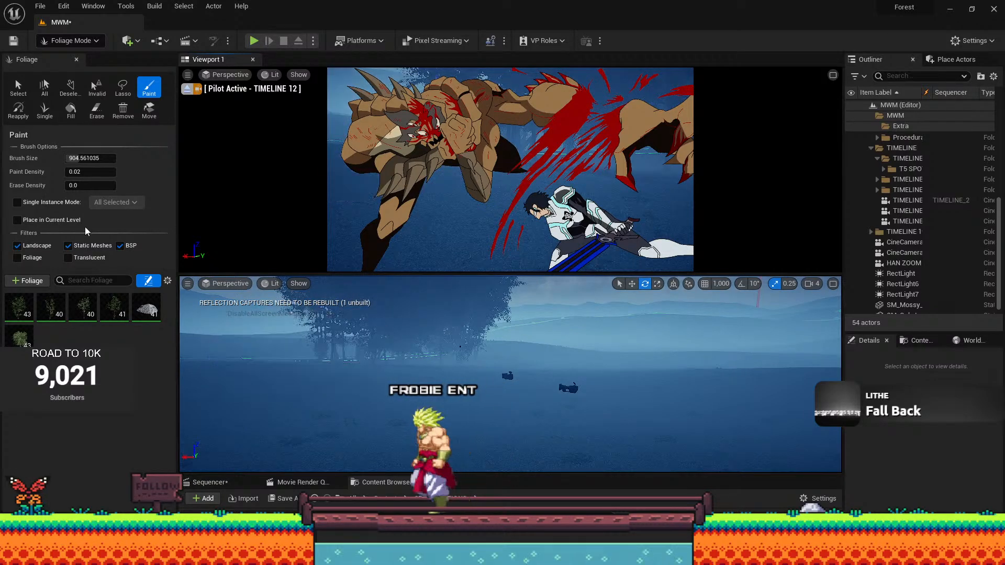
pyautogui.hotkey('ctrl', 'z')
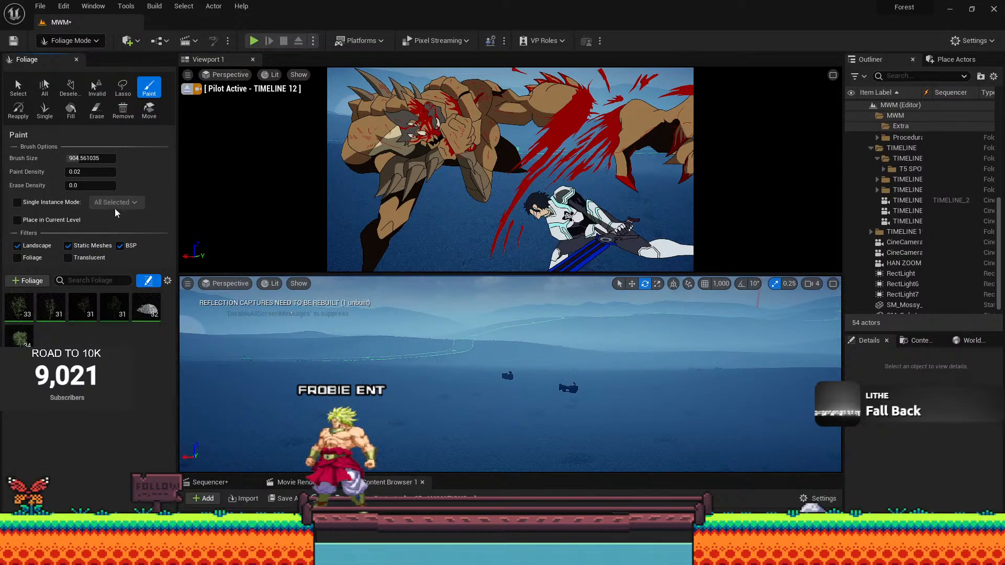
pyautogui.click(470, 382)
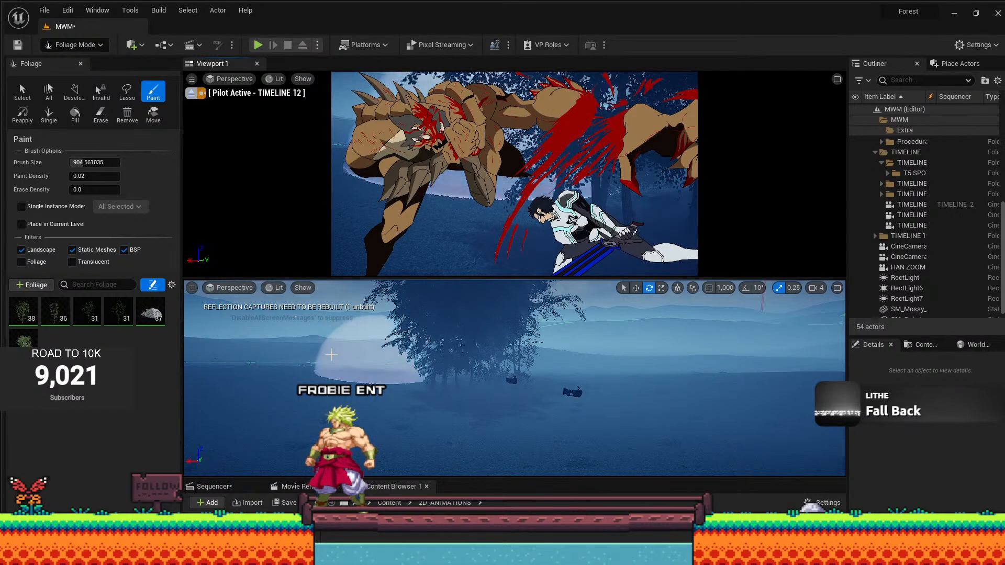
pyautogui.hotkey('ctrl', 'z')
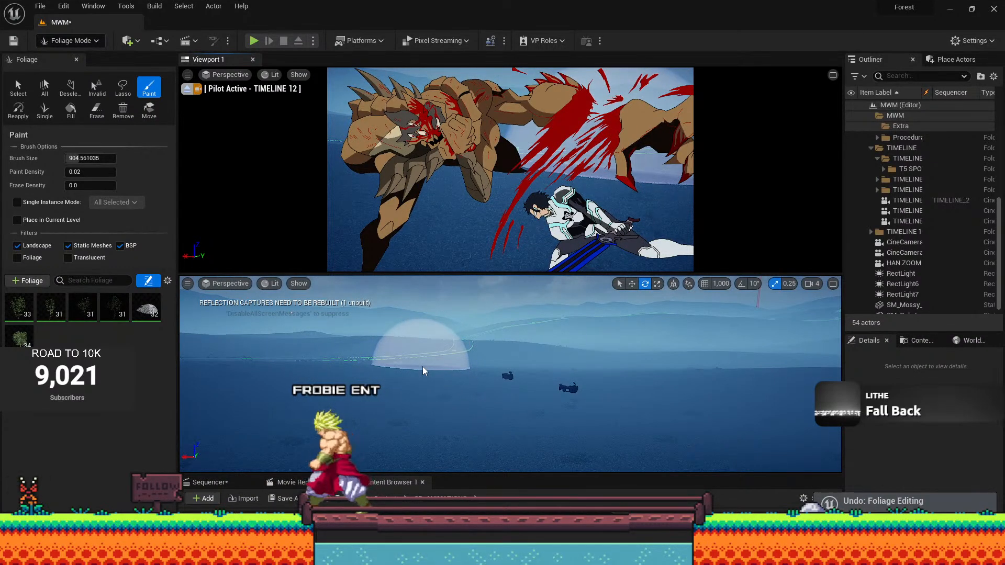
pyautogui.moveTo(417, 370); pyautogui.dragTo(285, 366)
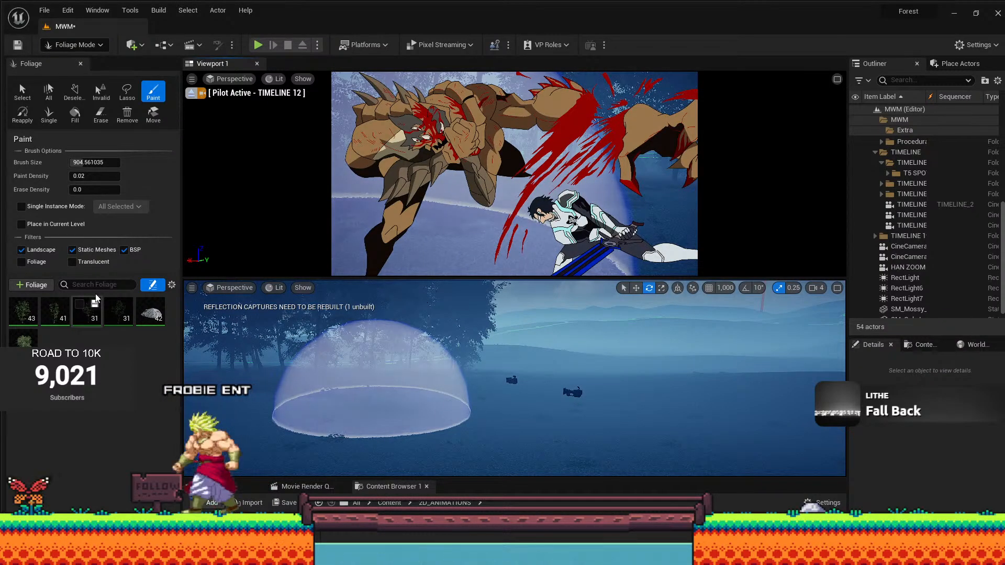
pyautogui.hotkey('ctrl', 'z')
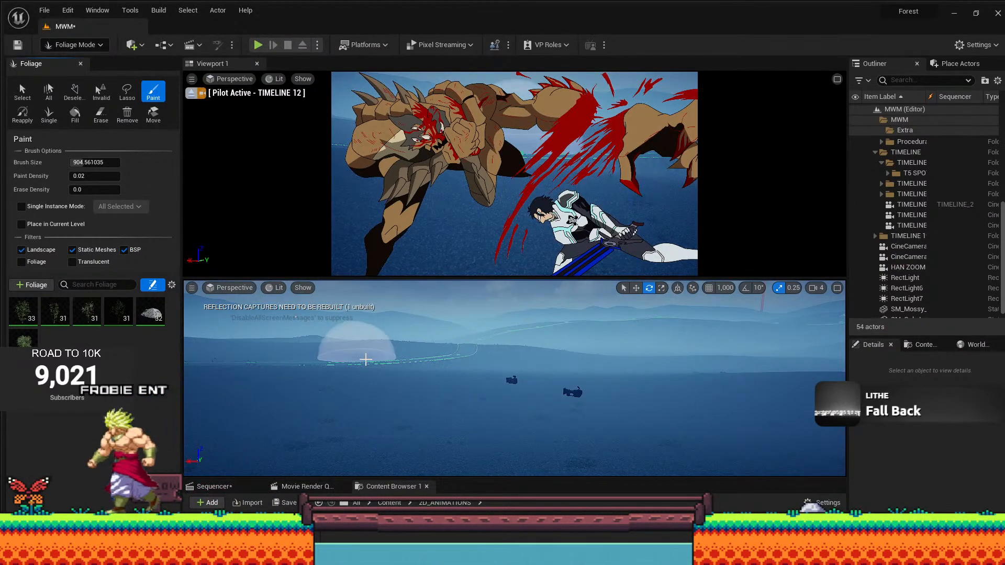
# Paint a line of trees across the landscape beyond the cameras in the lower viewport, undoing the misplaced strokes.
pyautogui.moveTo(365, 359); pyautogui.dragTo(483, 374)
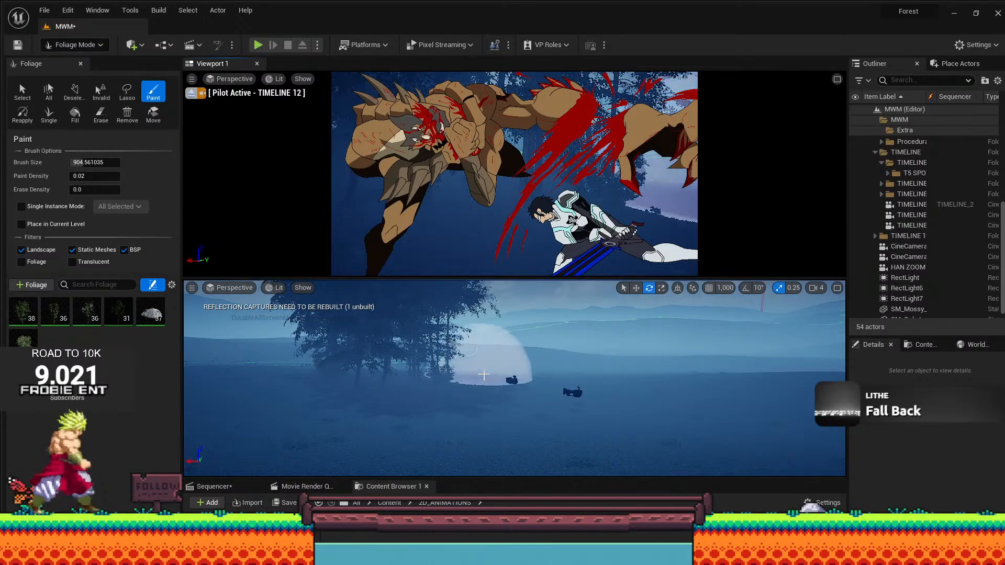
pyautogui.hotkey('ctrl', 'z')
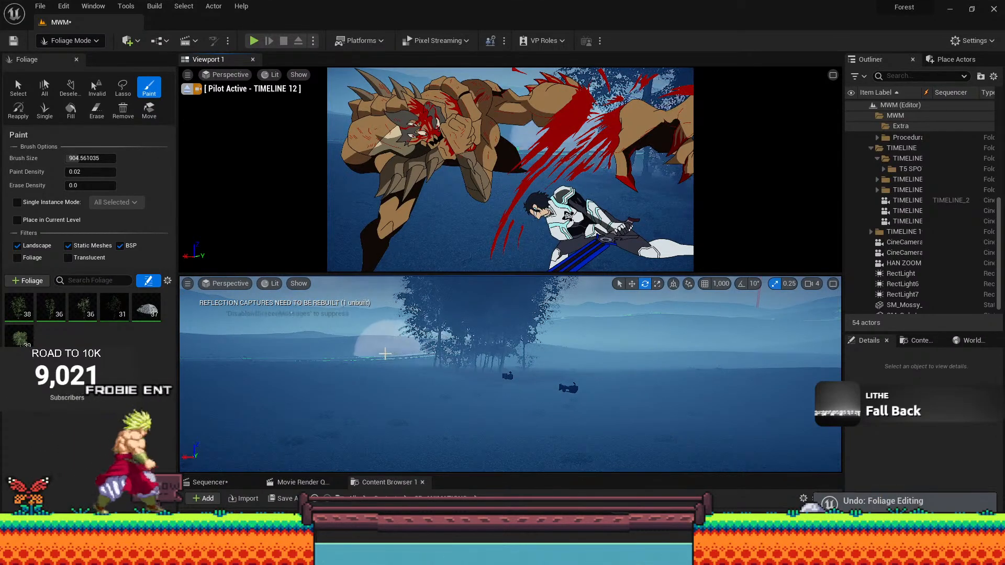
pyautogui.moveTo(369, 366)
pyautogui.mouseDown()
pyautogui.moveTo(245, 372)
pyautogui.moveTo(254, 374)
pyautogui.mouseUp()
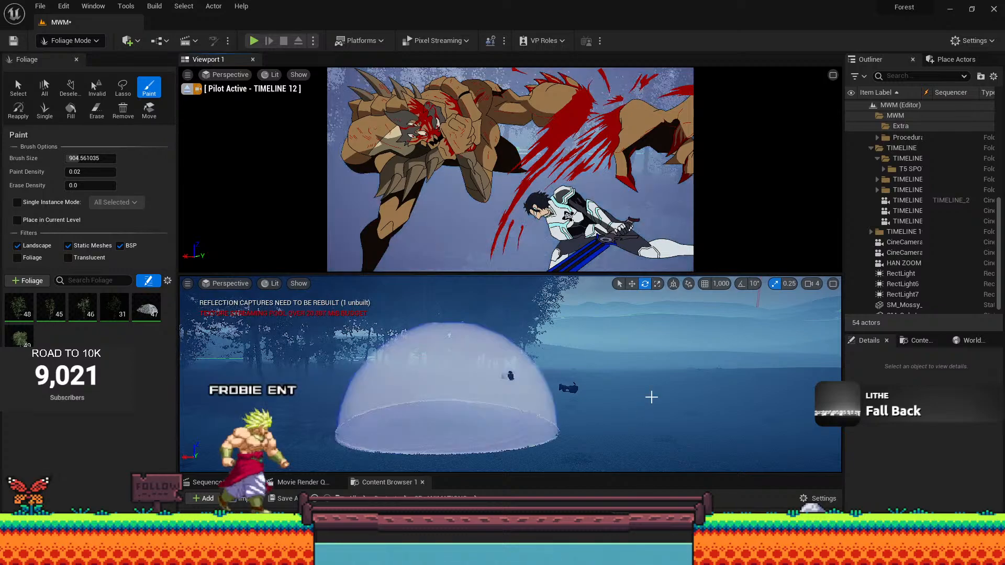
pyautogui.hotkey('ctrl', 'z')
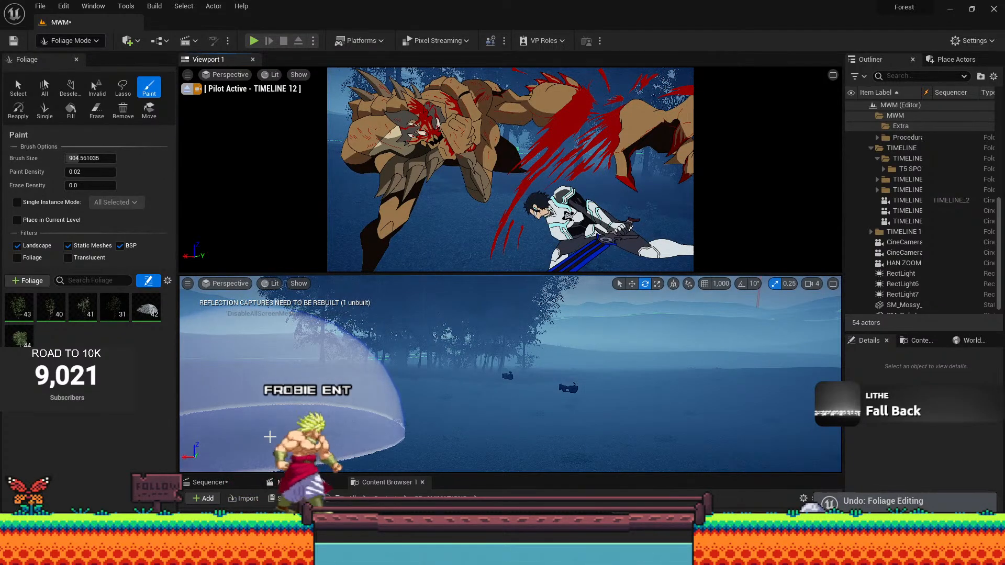
pyautogui.moveTo(293, 414); pyautogui.dragTo(324, 409)
pyautogui.hotkey('ctrl', 'z')
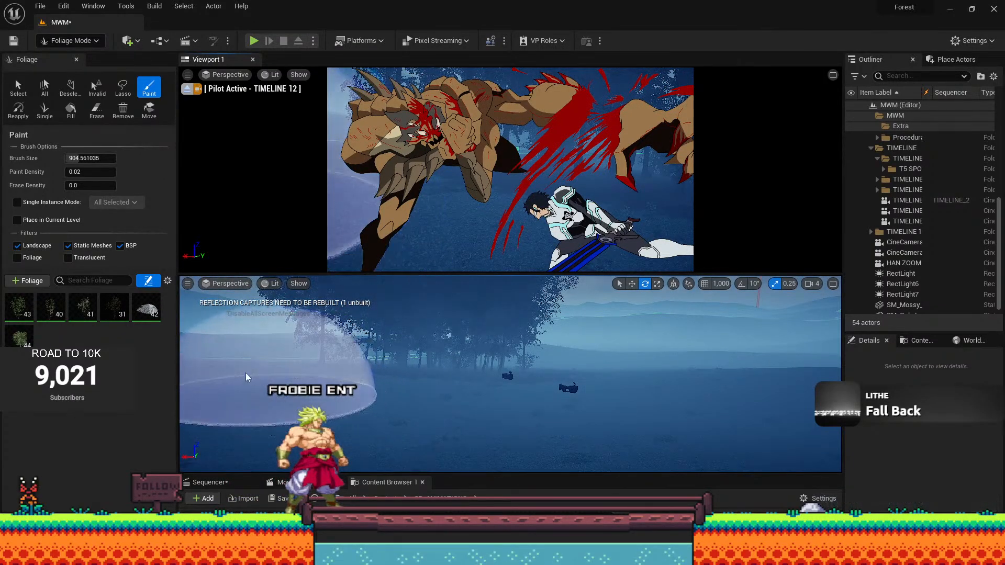
pyautogui.hotkey('ctrl', 'y')
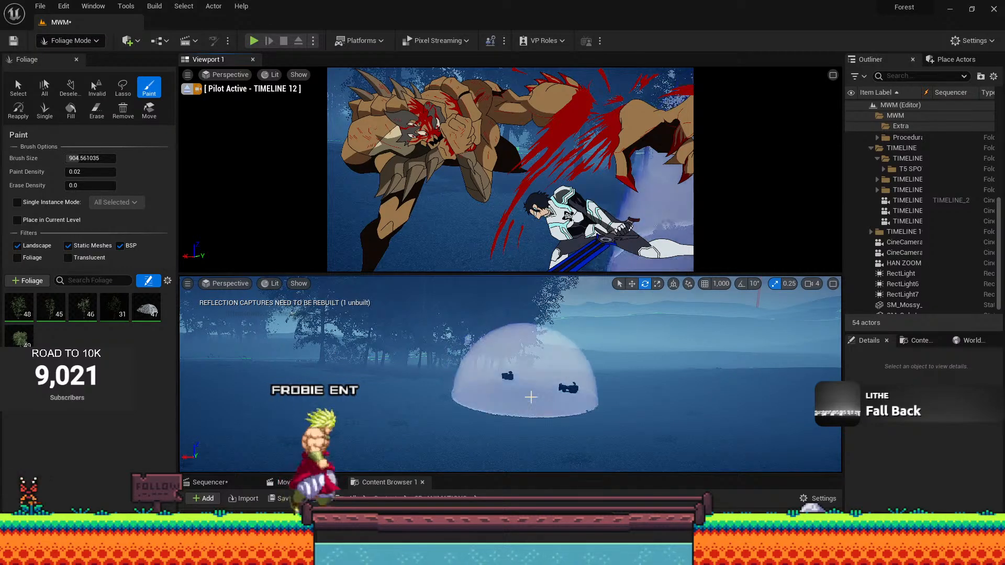
# Try adding single clumps of foliage around the two cameras, undoing each one.
pyautogui.click(531, 397)
pyautogui.hotkey('ctrl', 'z')
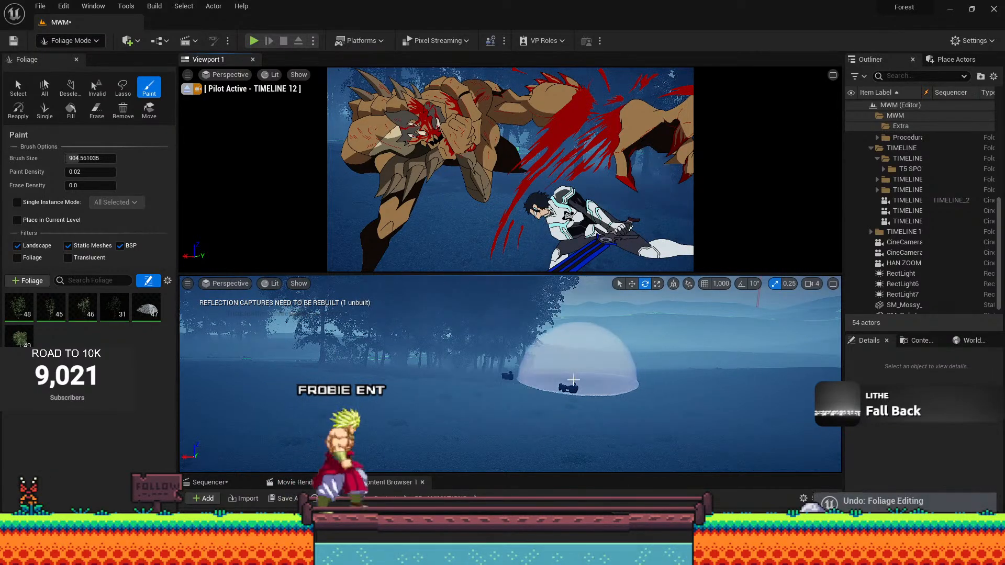
pyautogui.click(564, 386)
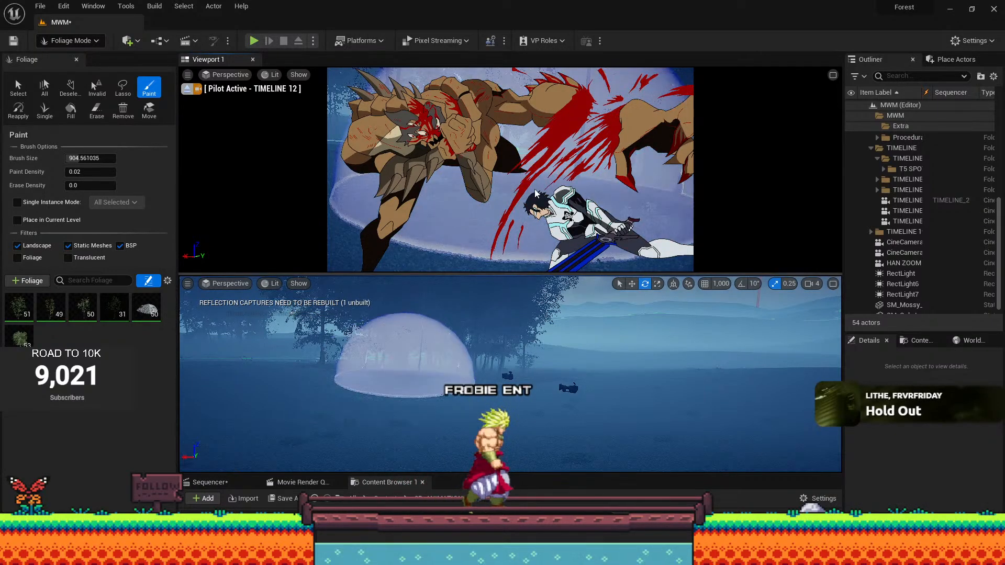
pyautogui.hotkey('ctrl', 'z')
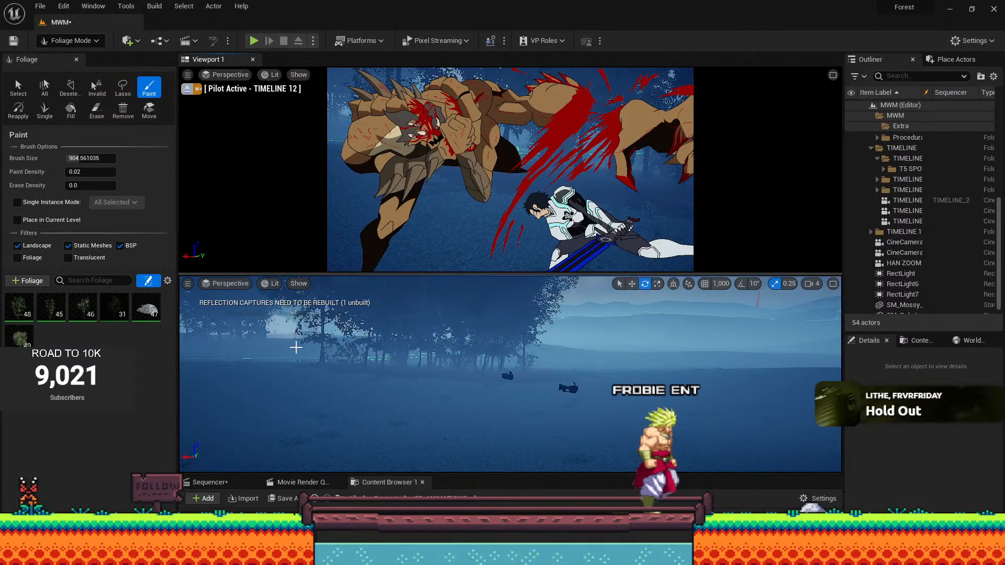
# Erase a few trees from the painted tree line and repaint foliage in that patch, undoing the surplus stroke.
pyautogui.click(96, 110)
pyautogui.keyDown('shift'); pyautogui.click(321, 372); pyautogui.keyUp('shift')
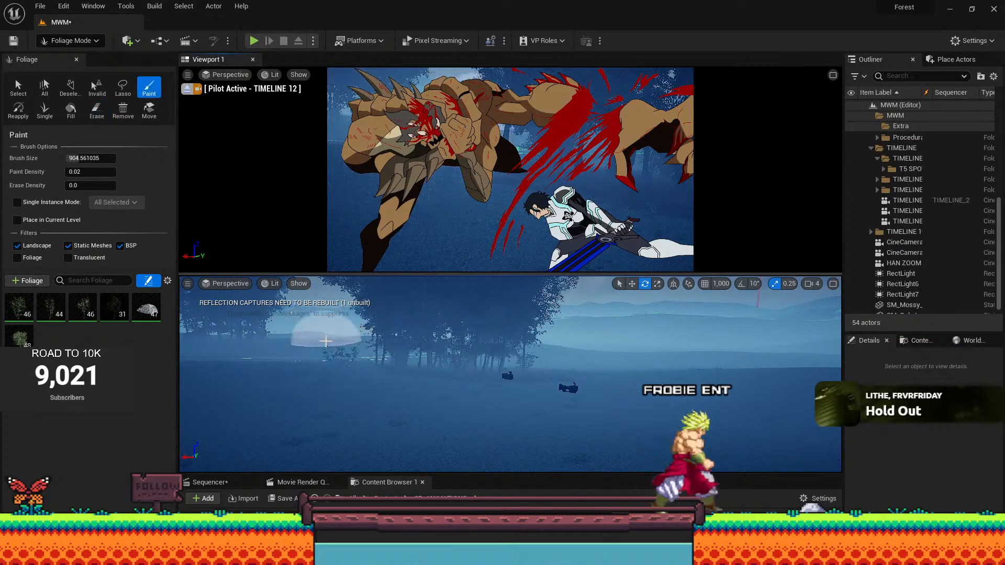
pyautogui.click(310, 347)
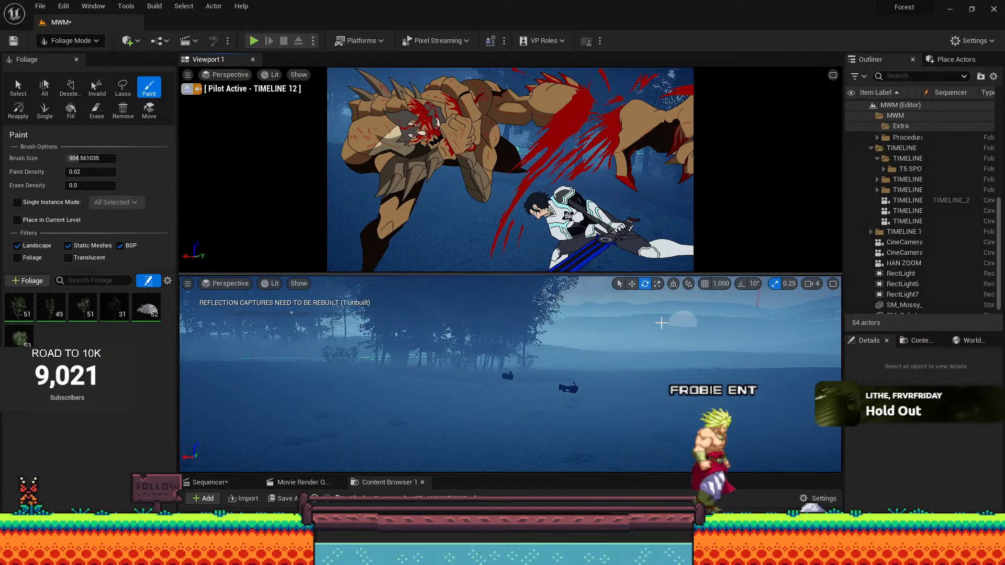
pyautogui.hotkey('ctrl', 'z')
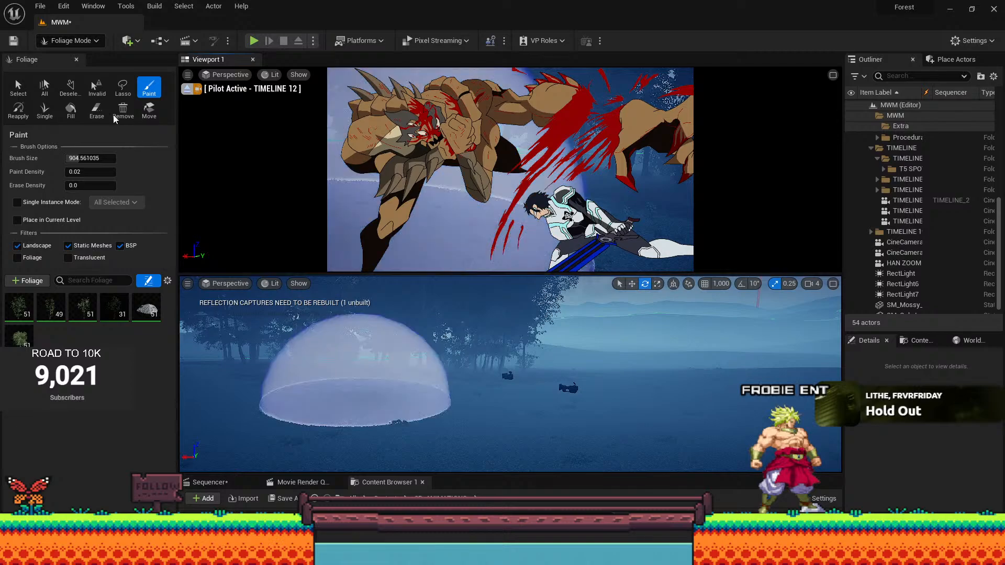
# Switch to Selection mode, select the TIMELINE 12 camera in the lower viewport and tilt its pitch.
pyautogui.click(72, 41)
pyautogui.click(64, 59)
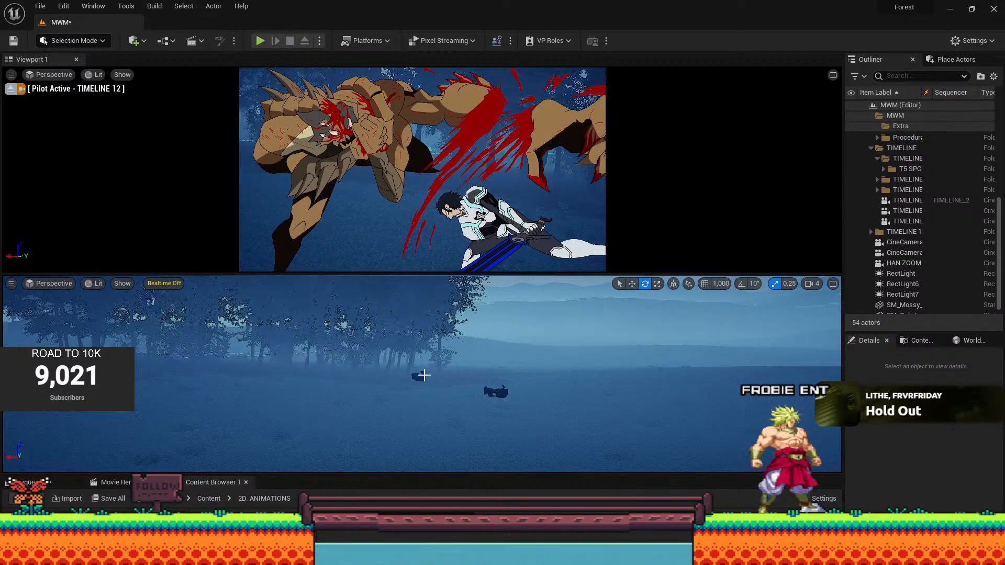
pyautogui.click(424, 374)
pyautogui.press('w')
pyautogui.press('e')
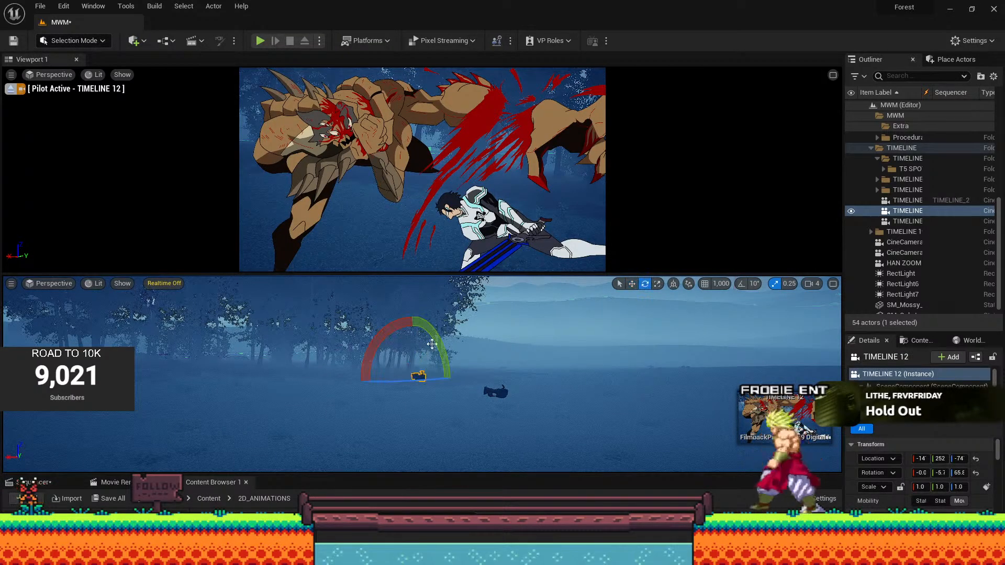
pyautogui.moveTo(390, 361); pyautogui.dragTo(390, 377)
# Lower the TIMELINE 12 camera and rotate it to a yaw of about 71.4°, and save the level.
pyautogui.press('w')
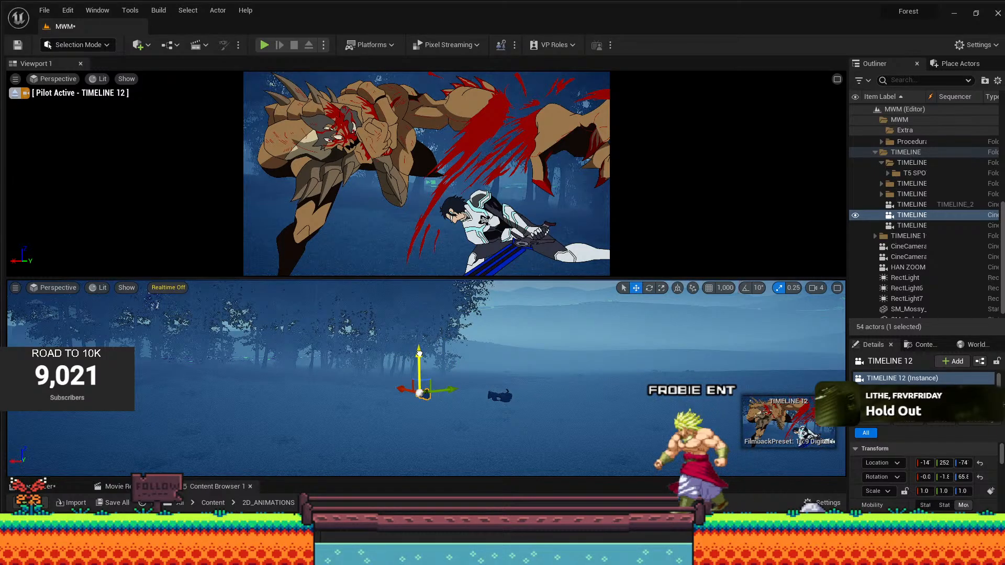
pyautogui.moveTo(419, 354); pyautogui.dragTo(430, 365)
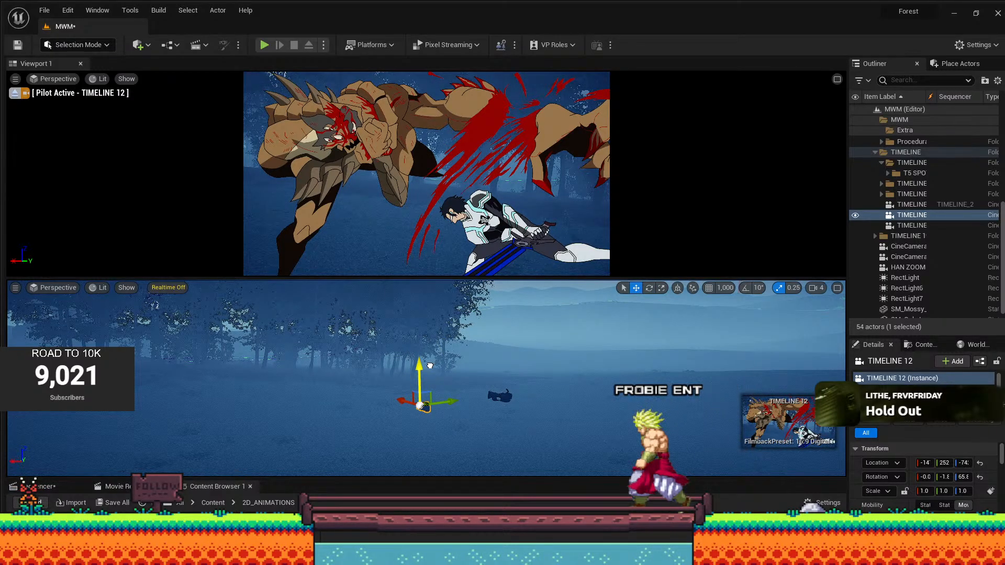
pyautogui.press('e')
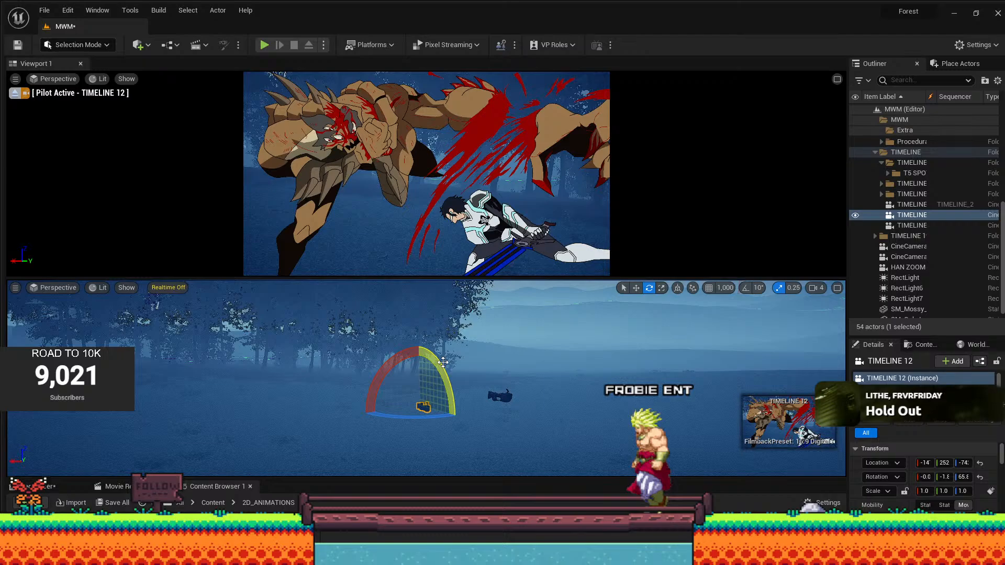
pyautogui.moveTo(443, 362); pyautogui.dragTo(444, 365)
pyautogui.moveTo(422, 417); pyautogui.dragTo(421, 407)
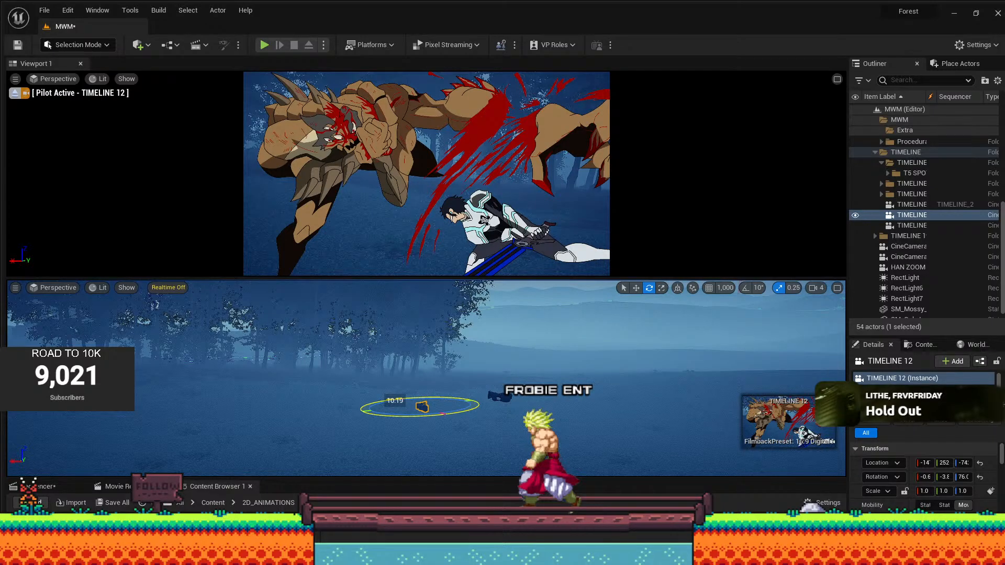
pyautogui.moveTo(422, 408); pyautogui.dragTo(418, 416)
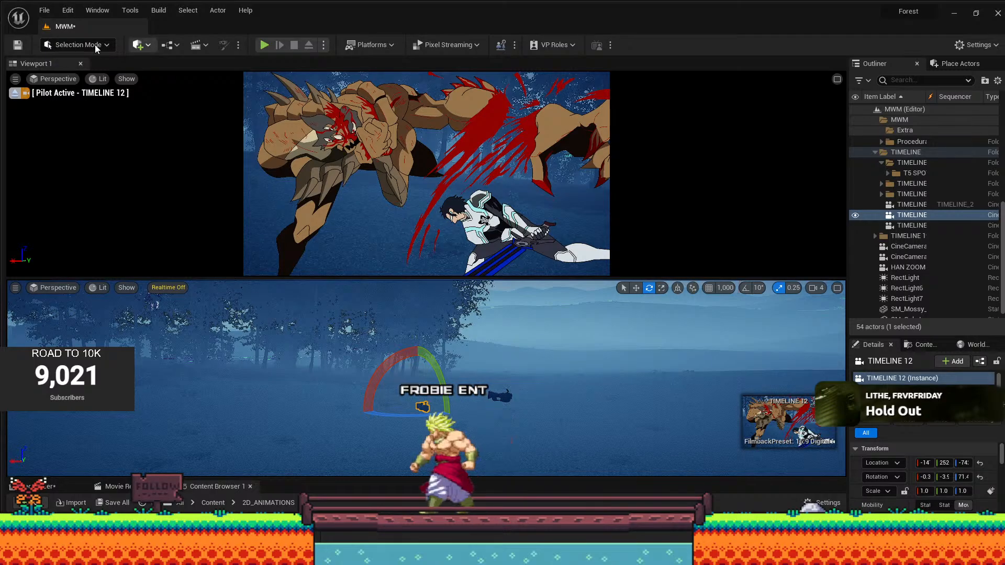
pyautogui.click(17, 45)
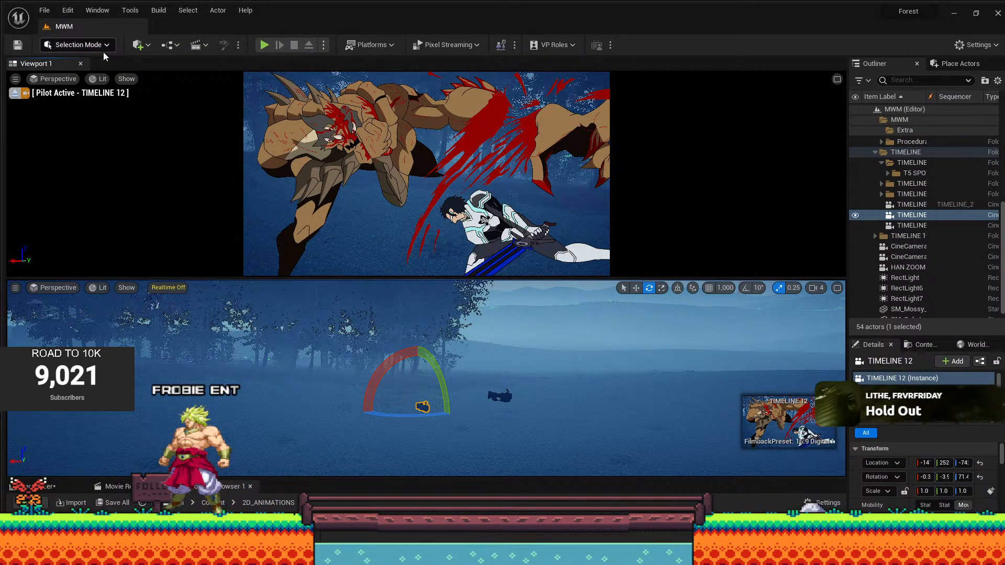
# In Foliage mode, erase part of the tree line behind the characters and paint new trees there, undoing the surplus stroke.
pyautogui.click(101, 49)
pyautogui.click(37, 34)
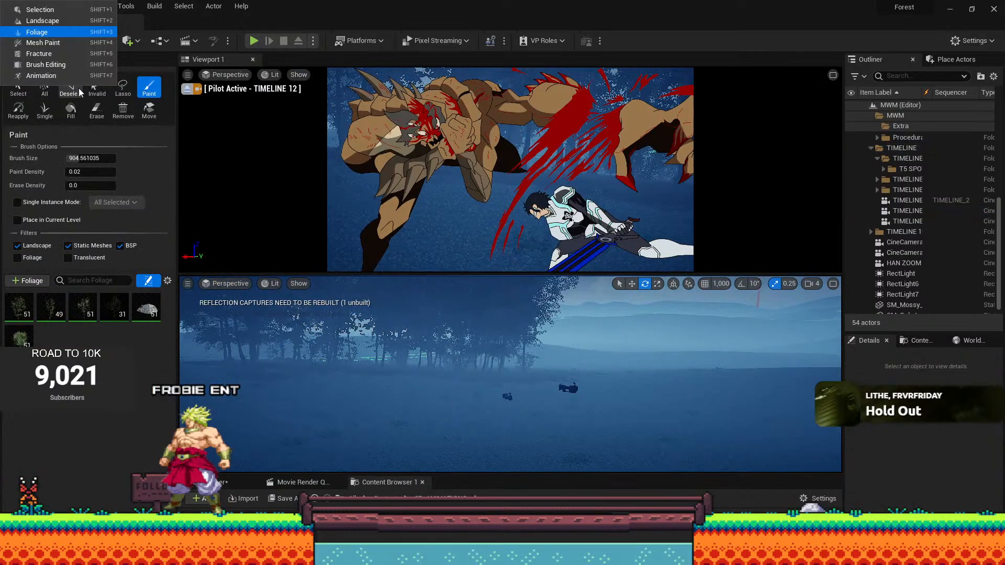
pyautogui.keyDown('shift'); pyautogui.moveTo(330, 367); pyautogui.dragTo(306, 370); pyautogui.keyUp('shift')
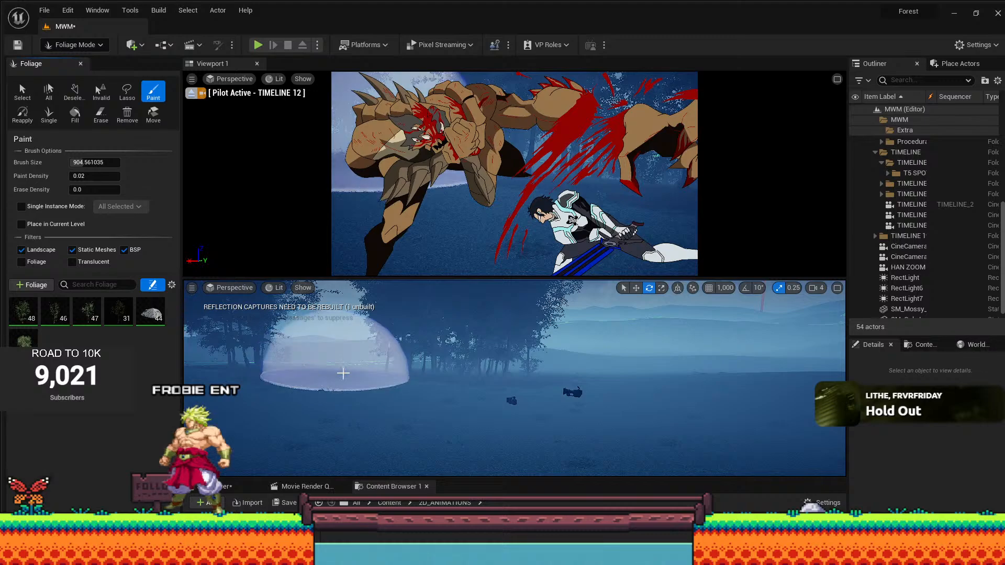
pyautogui.moveTo(343, 373); pyautogui.dragTo(351, 360)
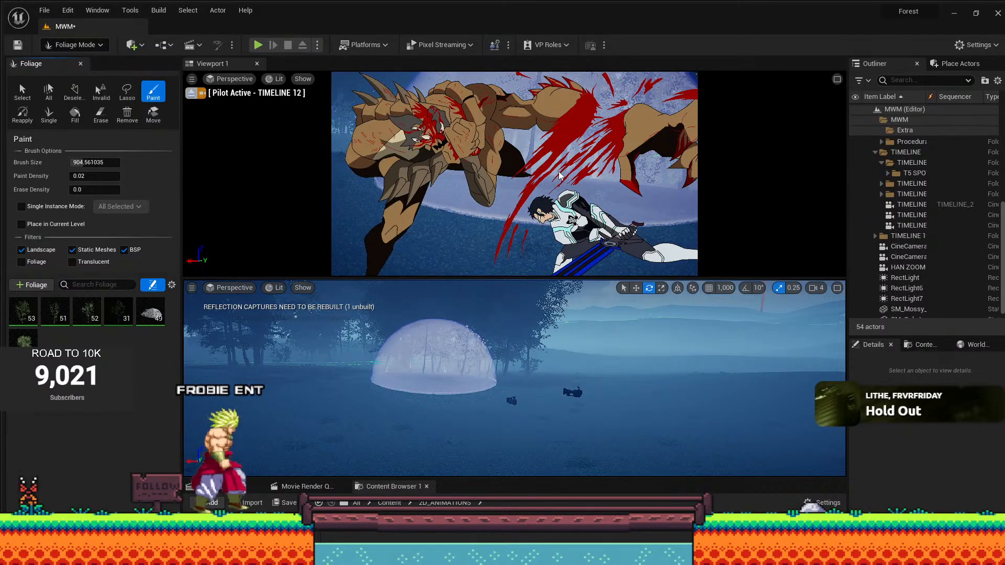
pyautogui.hotkey('ctrl', 'z')
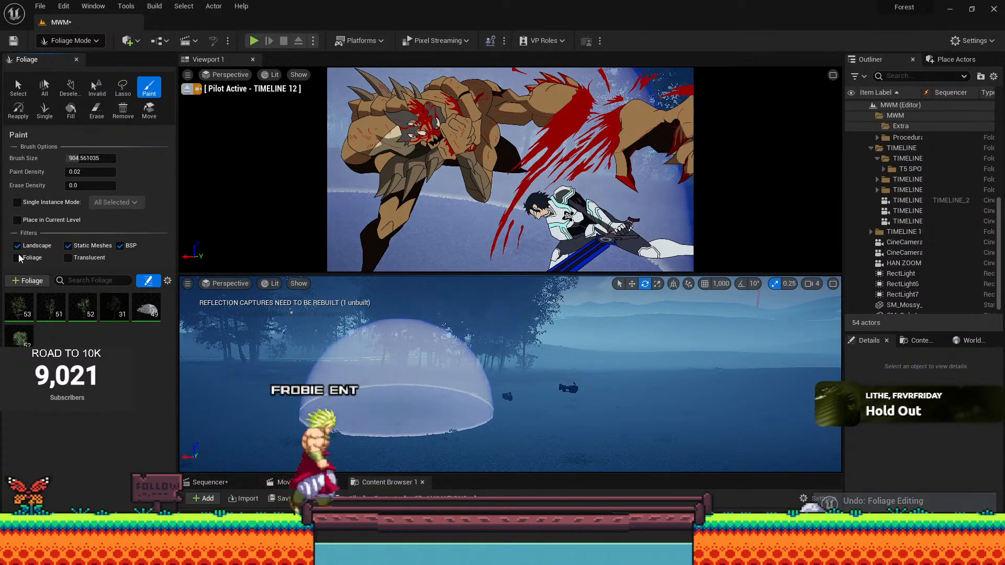
# Leave Foliage mode to show the Rocks folder in a widened side Content Browser, and return to Foliage mode.
pyautogui.click(68, 40)
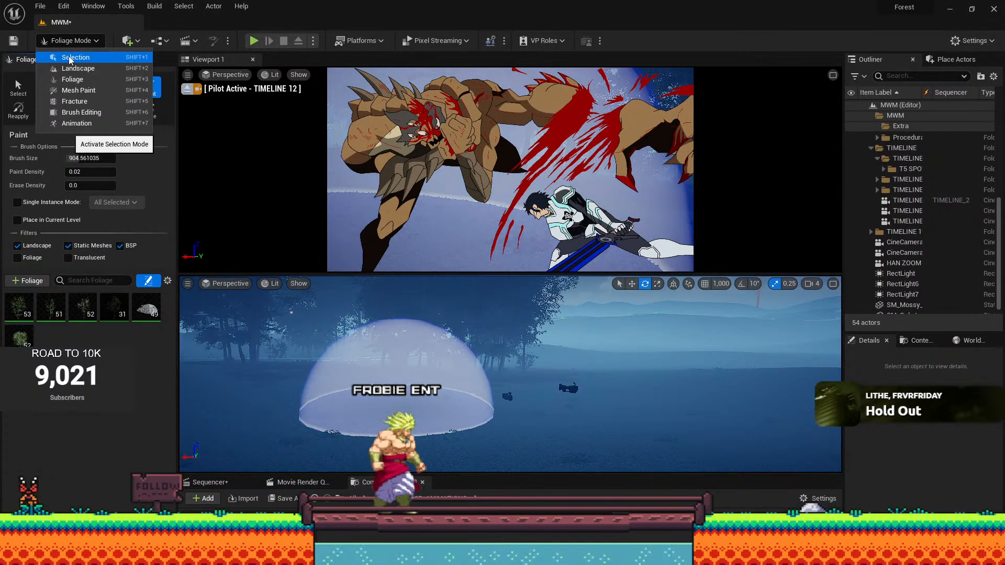
pyautogui.click(70, 58)
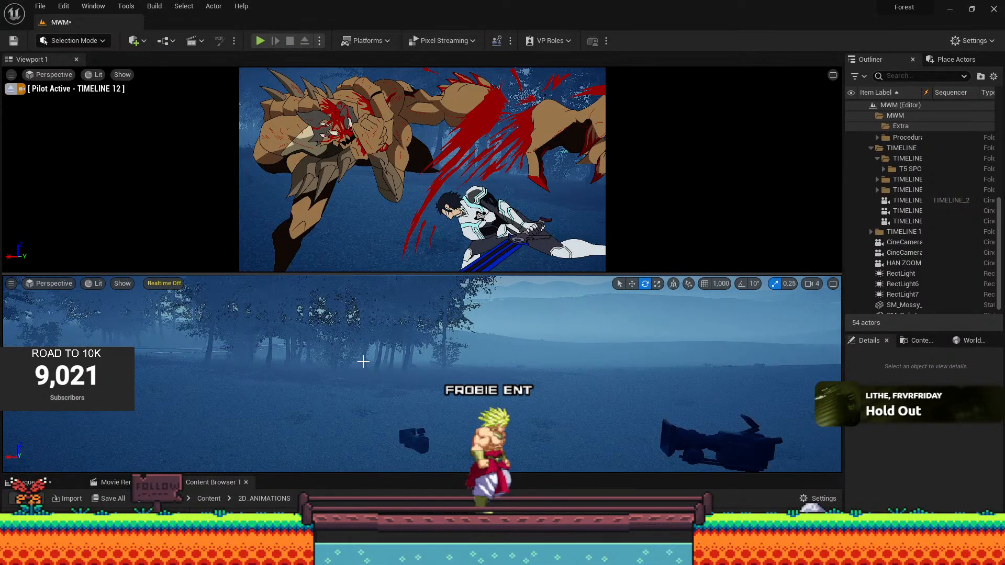
pyautogui.click(909, 345)
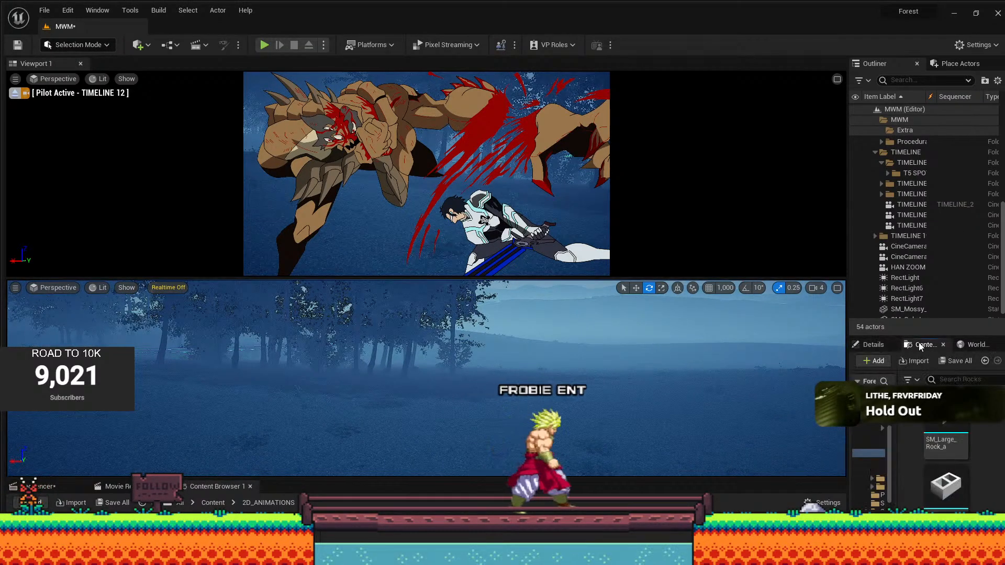
pyautogui.moveTo(848, 377); pyautogui.dragTo(755, 384)
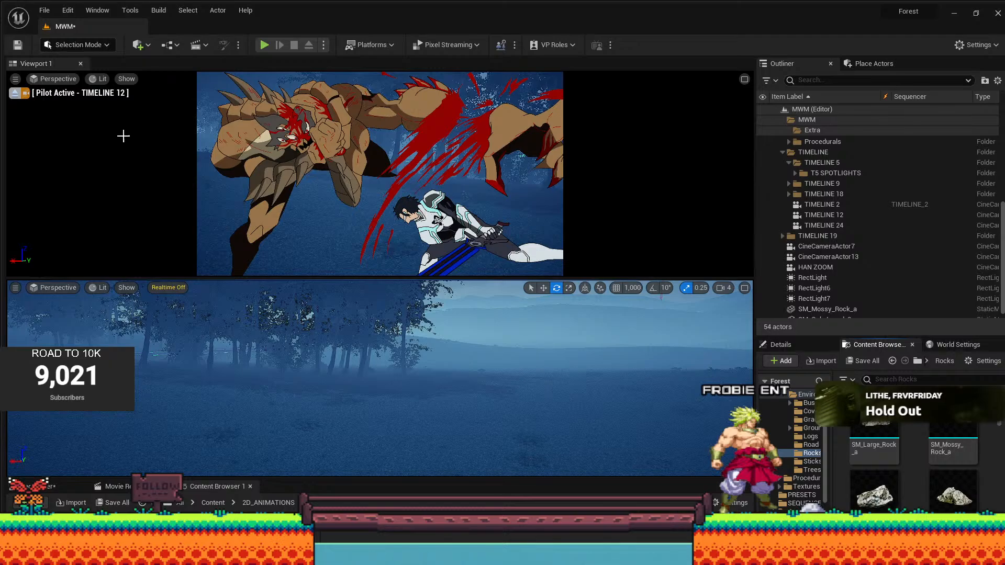
pyautogui.click(78, 44)
pyautogui.click(49, 32)
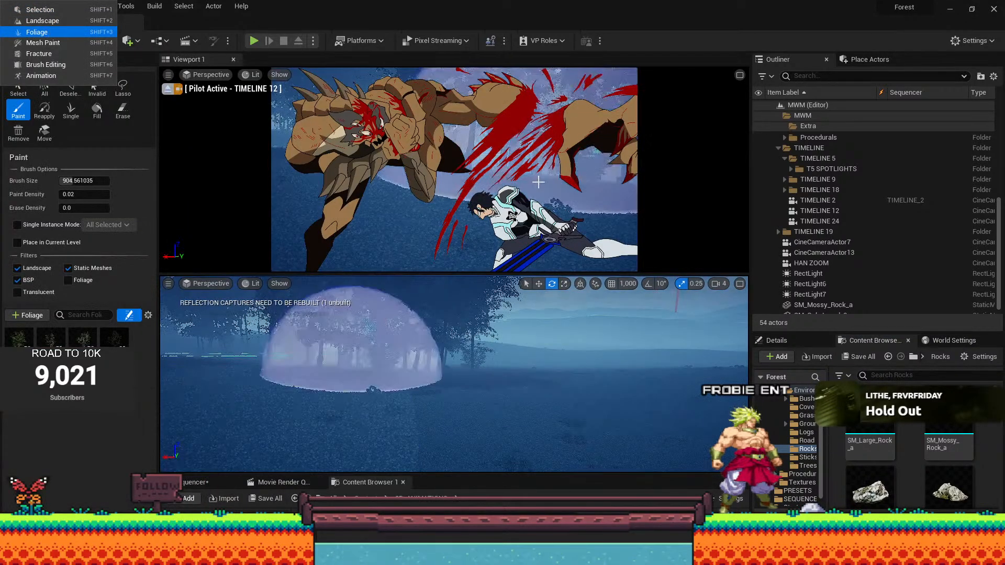
# Reduce the foliage brush size to about 389.69 and undo the last foliage strokes behind the characters.
pyautogui.moveTo(96, 183); pyautogui.dragTo(73, 184)
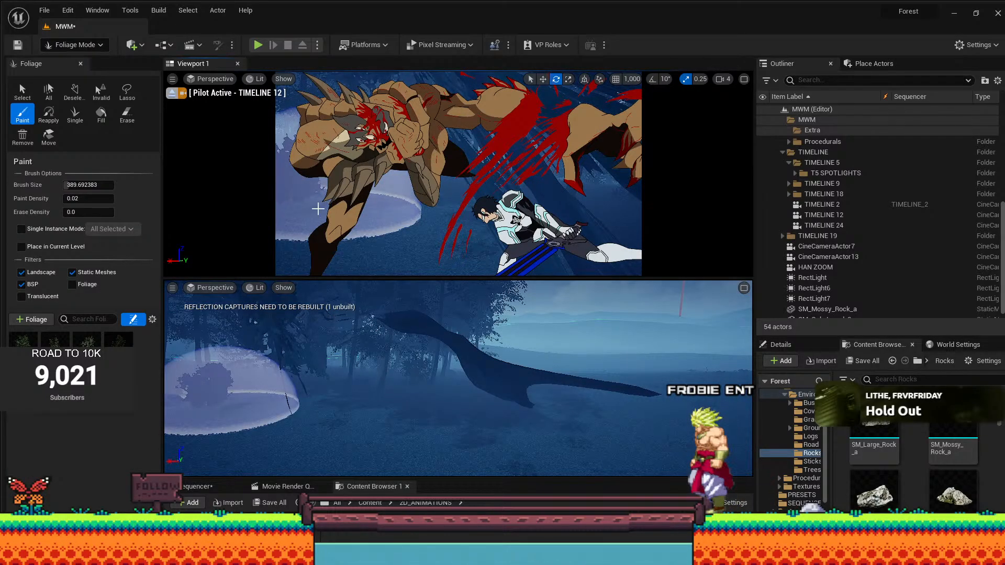
pyautogui.hotkey('ctrl', 'z')
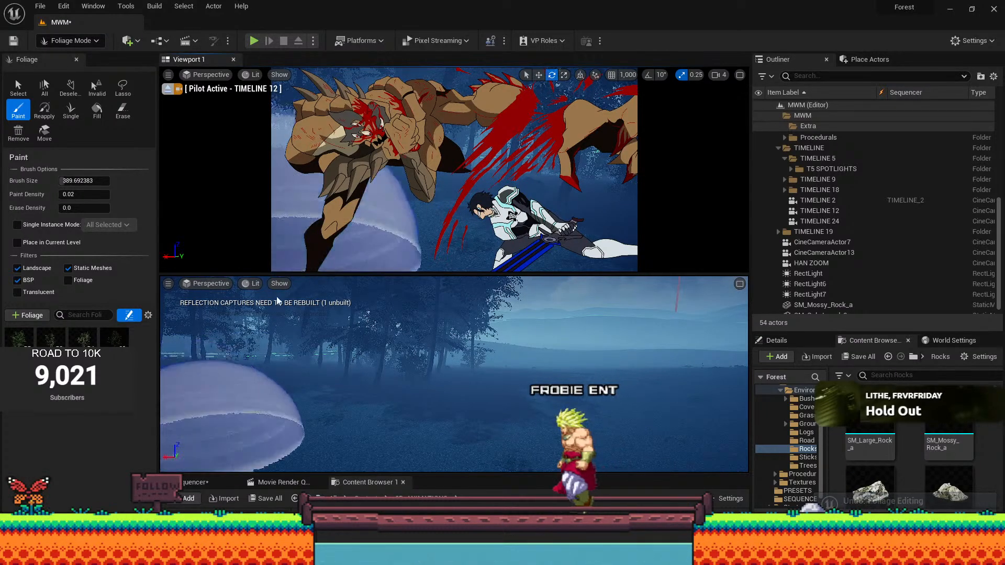
pyautogui.scroll(-2, 244, 419)
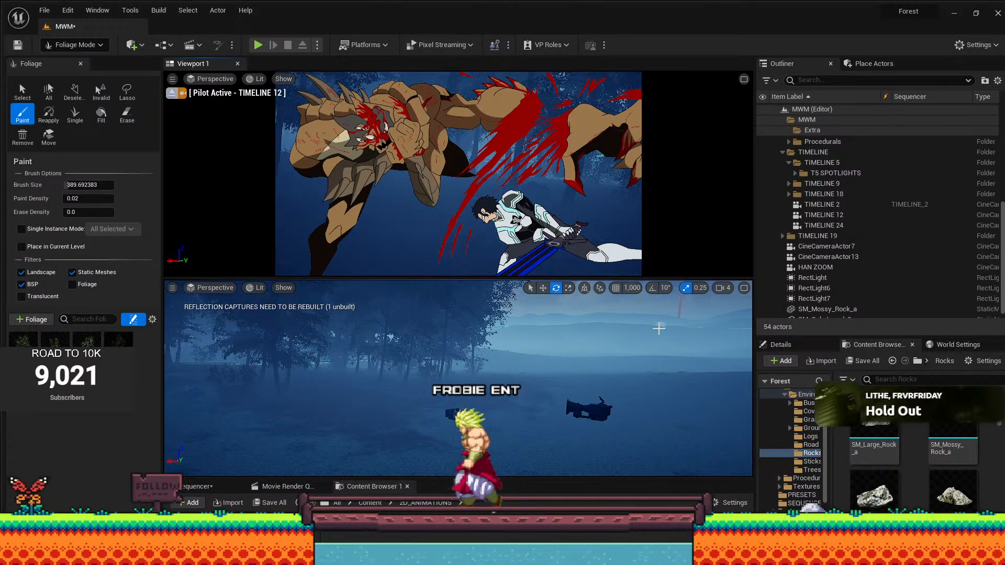
pyautogui.hotkey('ctrl', 'z')
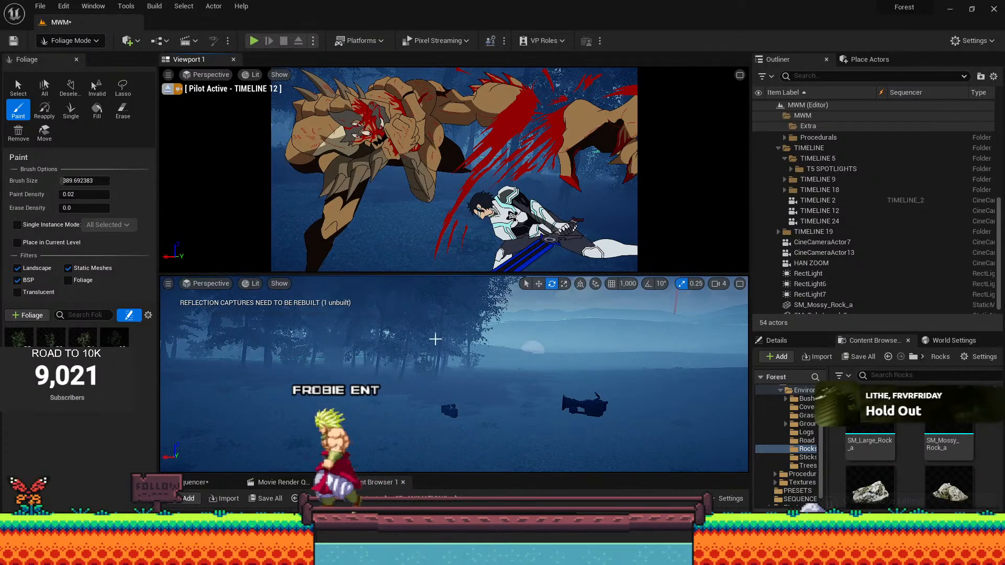
# Switch to Selection mode and open the Common_Winterberry folder under Bushes in an enlarged Content Browser.
pyautogui.click(67, 40)
pyautogui.click(68, 61)
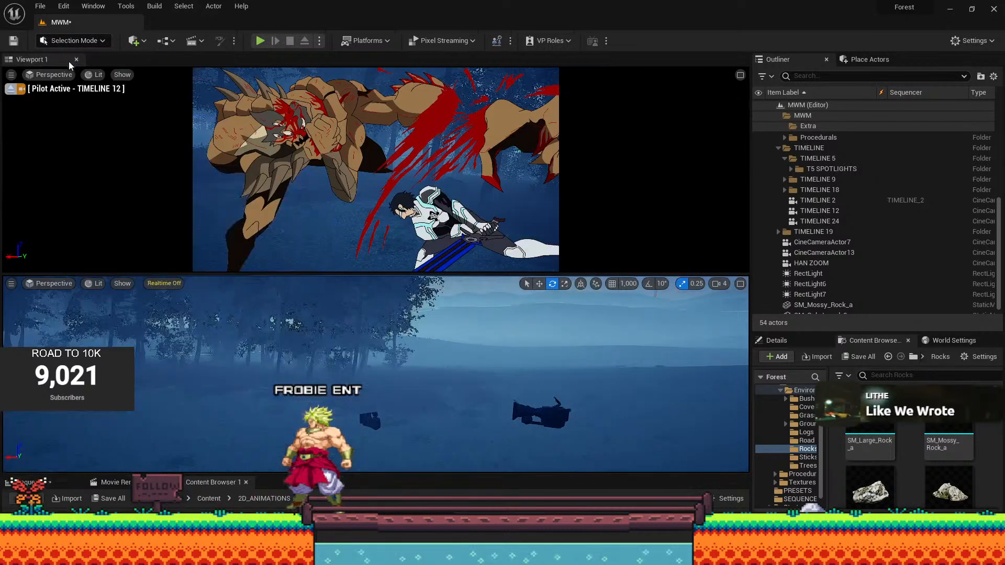
pyautogui.scroll(-1, 864, 448)
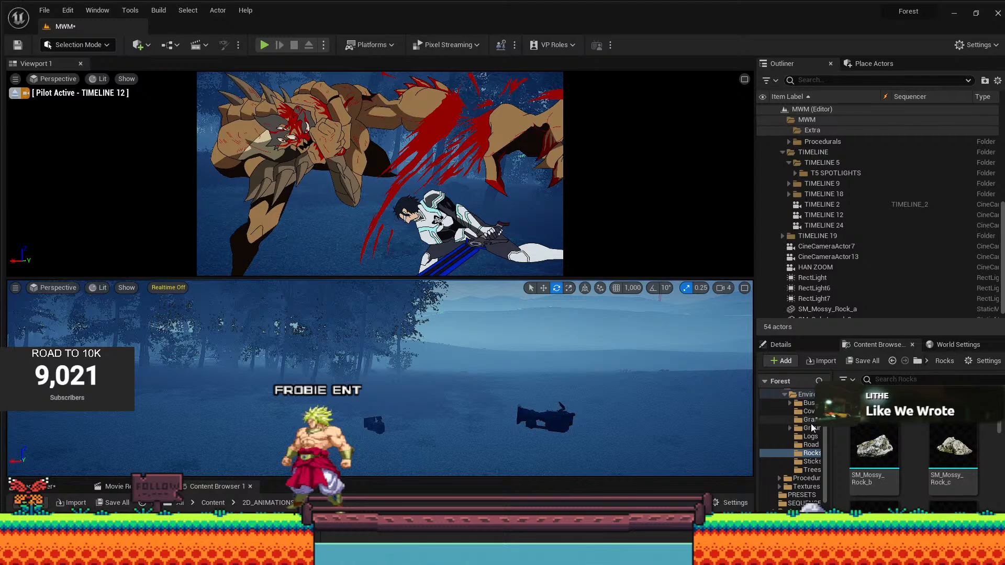
pyautogui.click(808, 403)
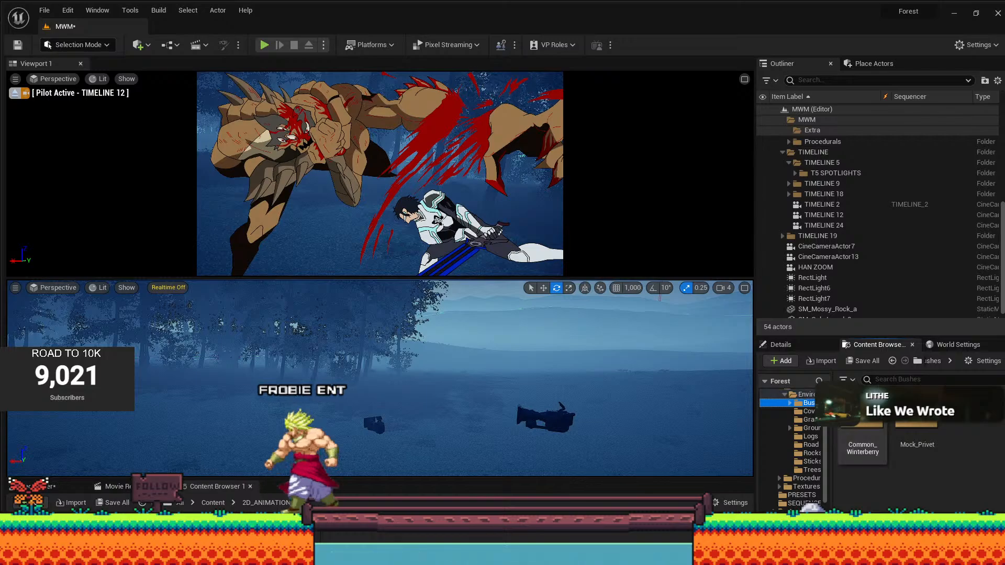
pyautogui.moveTo(905, 335); pyautogui.dragTo(906, 244)
pyautogui.doubleClick(862, 319)
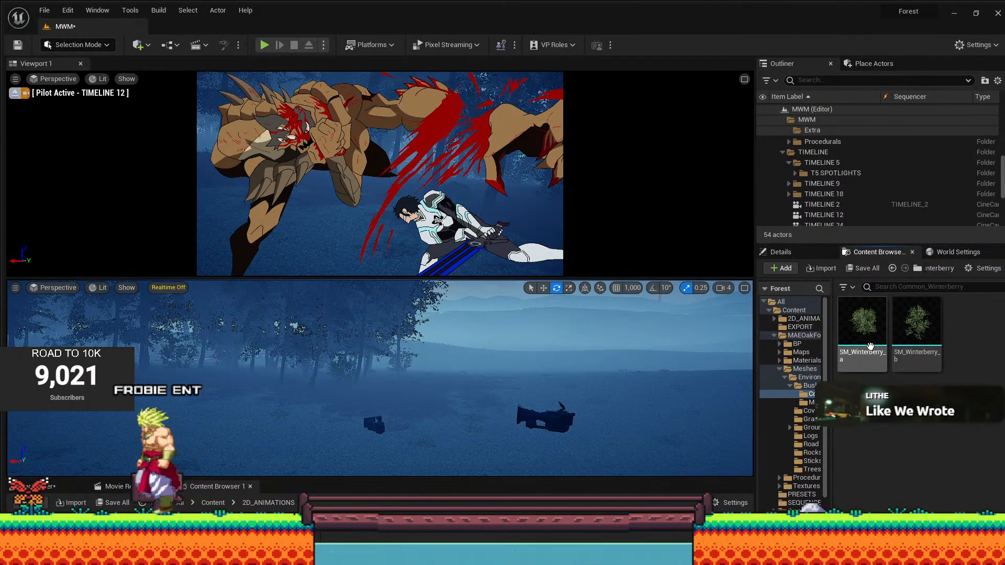
# Place an SM_Winterberry_a bush in the shot just above the swordsman, nudge it sideways and deselect it.
pyautogui.moveTo(873, 333); pyautogui.dragTo(413, 185)
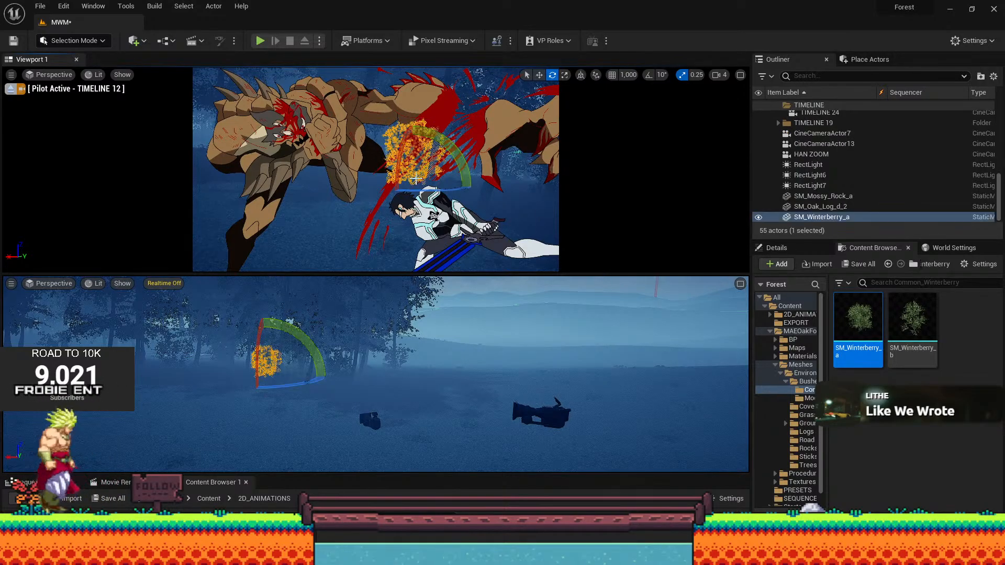
pyautogui.moveTo(316, 392); pyautogui.dragTo(278, 392, button='right')
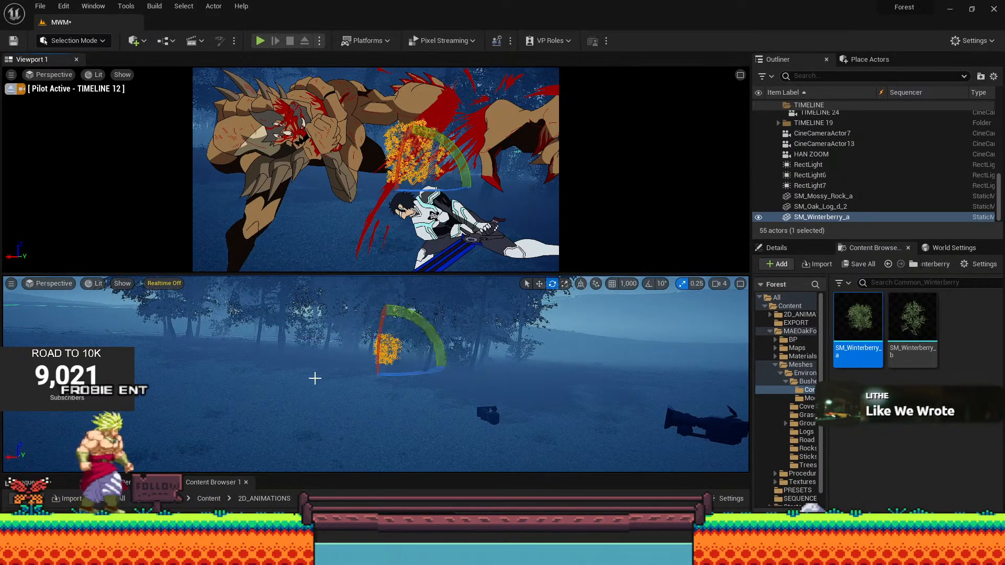
pyautogui.press('w')
pyautogui.press('f')
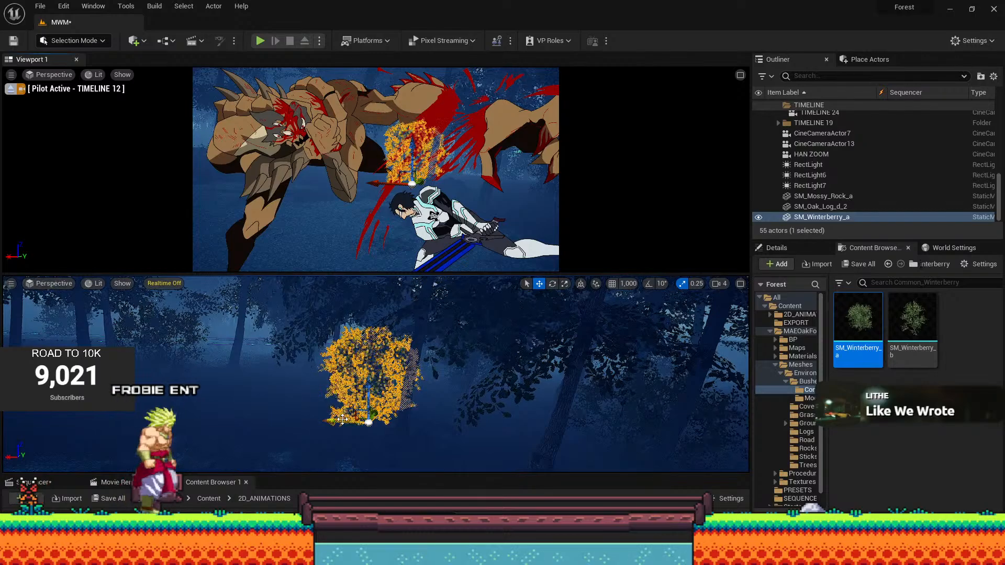
pyautogui.moveTo(340, 420); pyautogui.dragTo(335, 420)
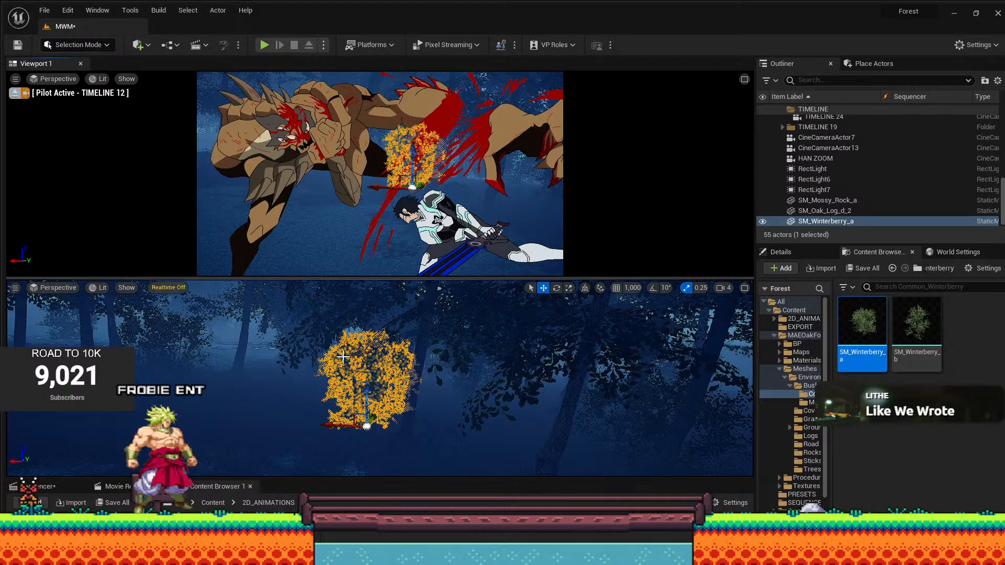
pyautogui.press('Escape')
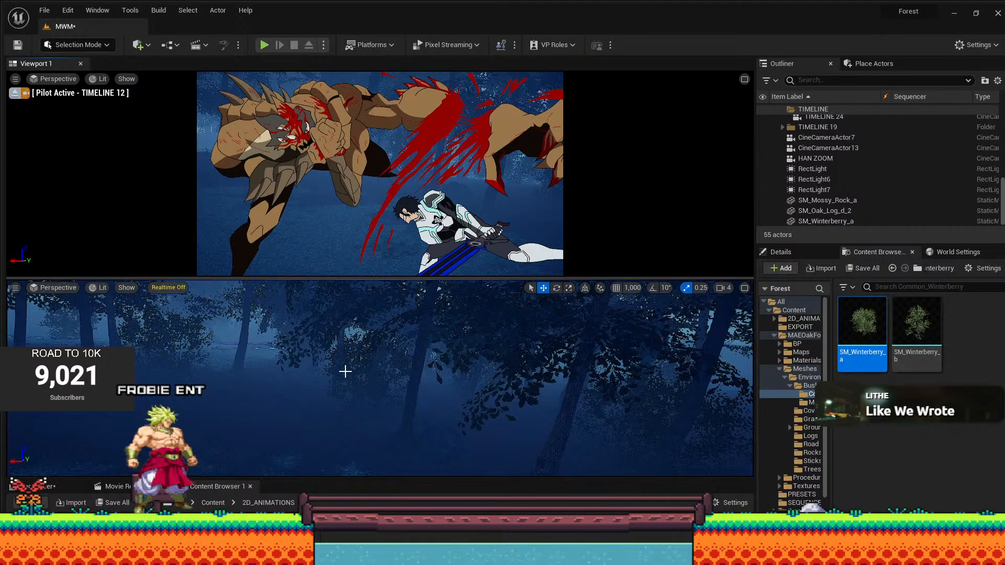
# Duplicate the winterberry bush, position the copy beside the original towards the severed limb and scale the copy down.
pyautogui.click(366, 382)
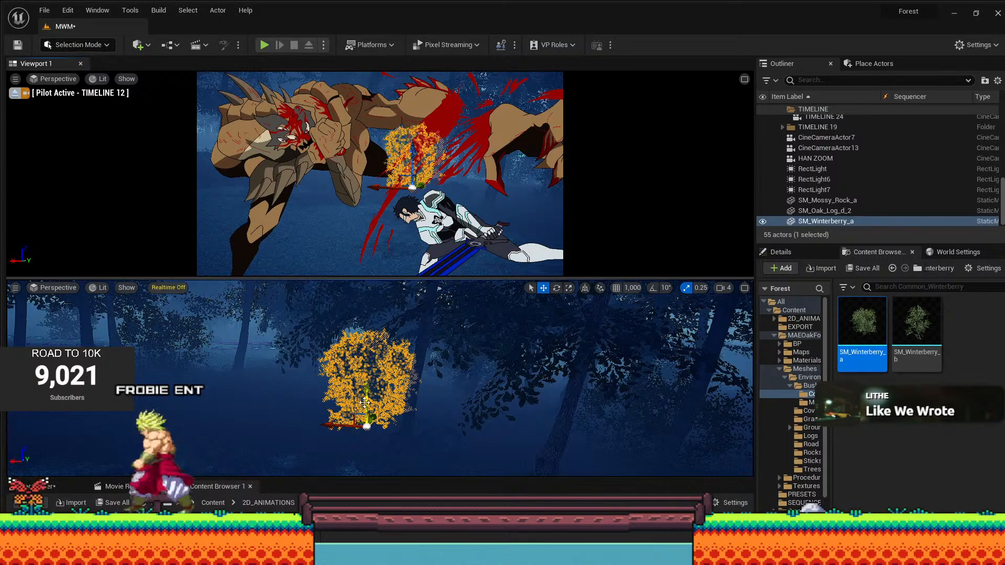
pyautogui.keyDown('alt'); pyautogui.moveTo(363, 409); pyautogui.dragTo(265, 390); pyautogui.keyUp('alt')
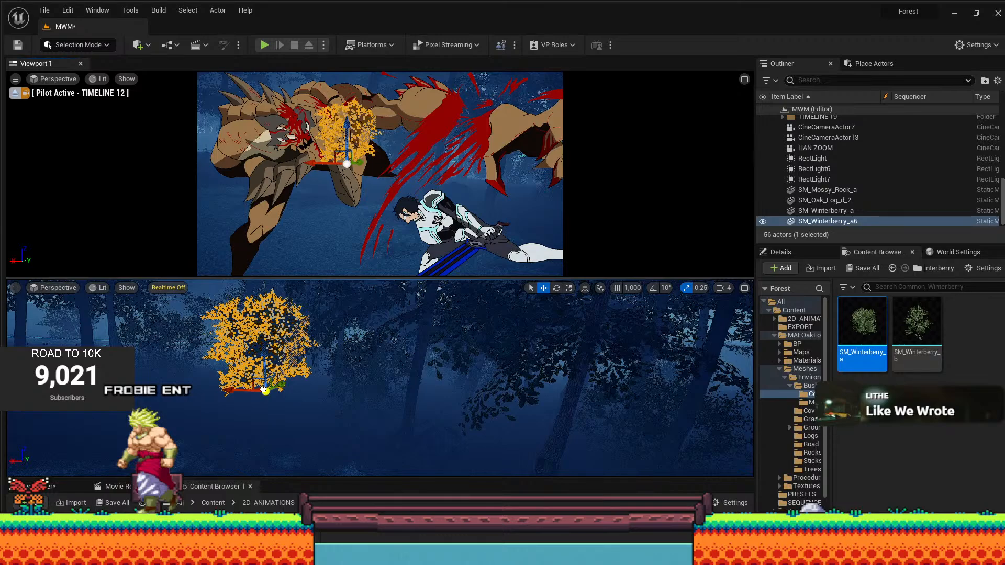
pyautogui.hotkey('ctrl', 'z')
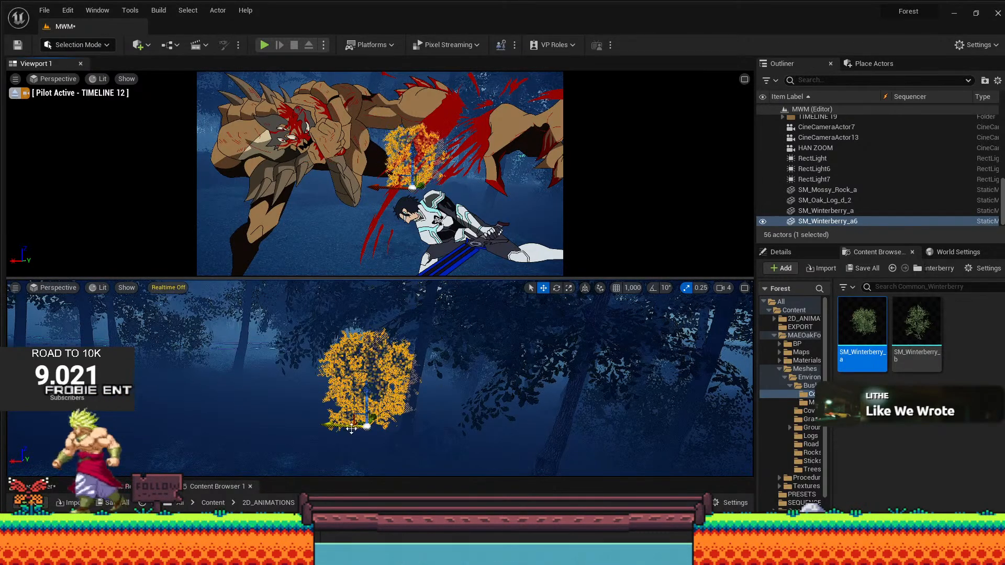
pyautogui.keyDown('alt'); pyautogui.moveTo(343, 423); pyautogui.dragTo(462, 408); pyautogui.keyUp('alt')
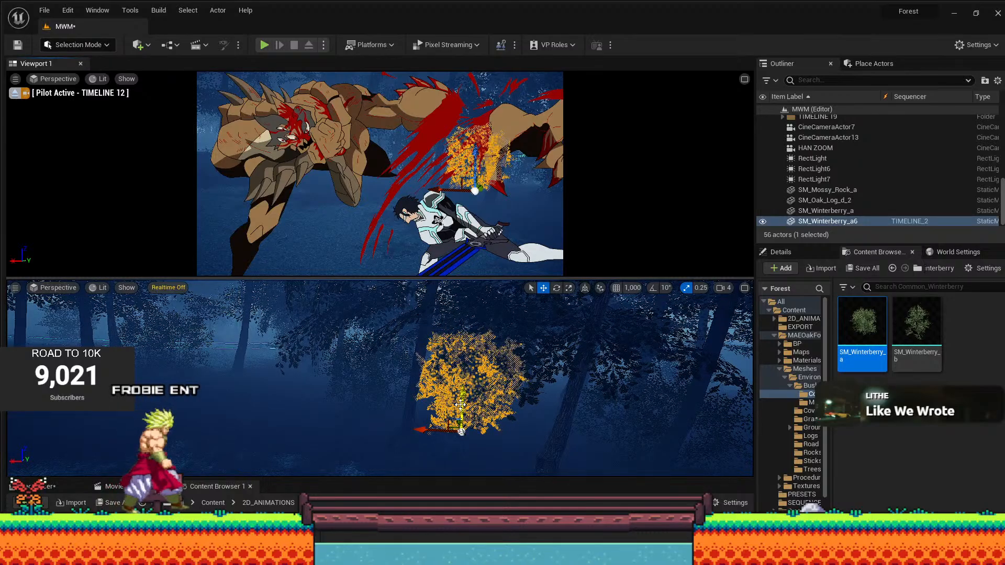
pyautogui.press('r')
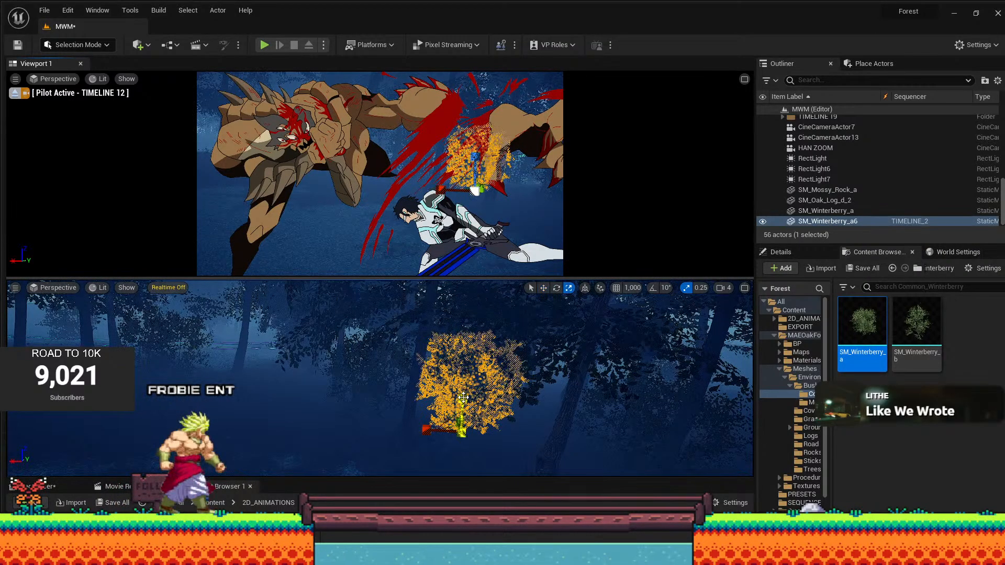
pyautogui.moveTo(463, 402); pyautogui.dragTo(465, 425)
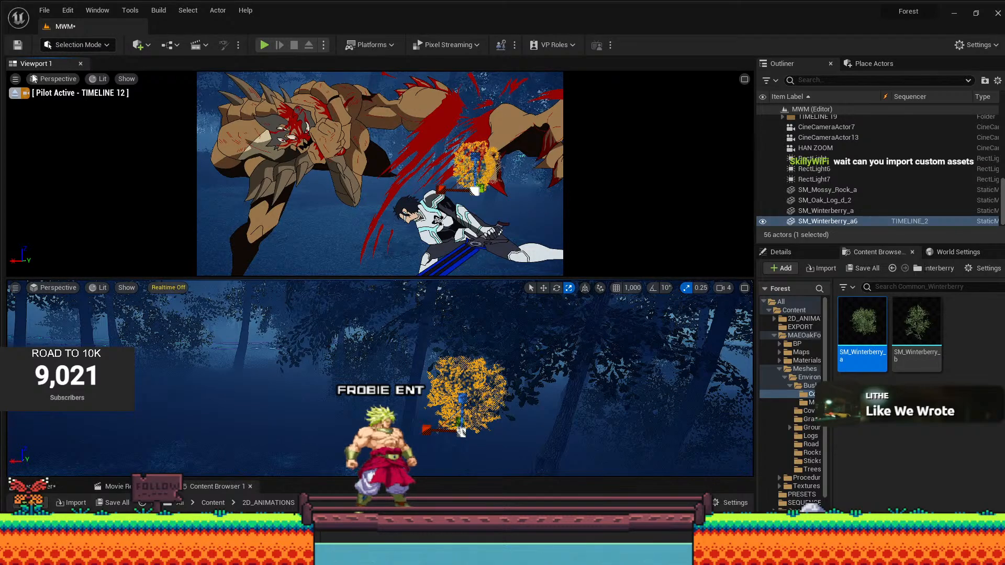
# Turn off realtime rendering in the viewport piloting TIMELINE 12 and clear the selection.
pyautogui.click(15, 79)
pyautogui.click(46, 24)
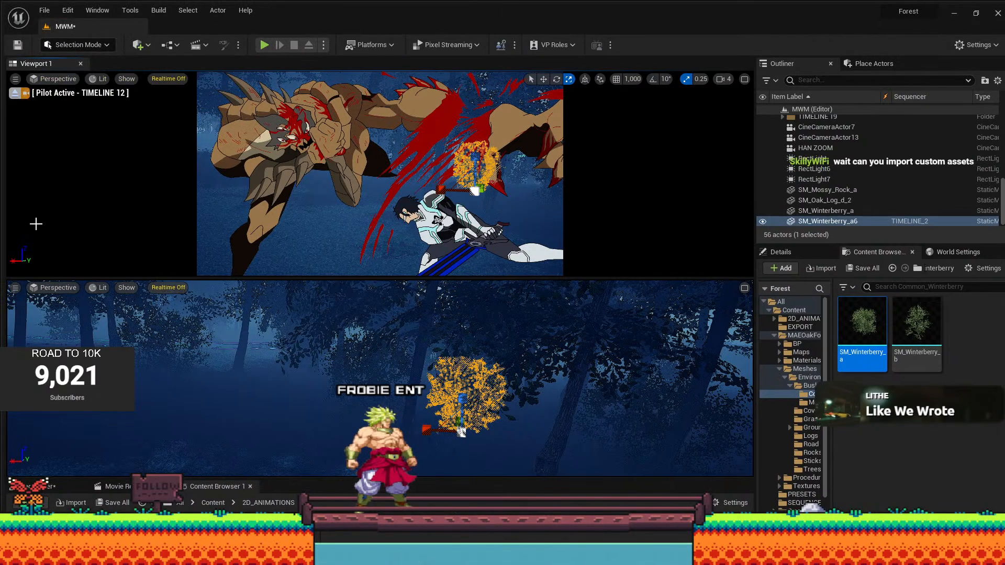
pyautogui.click(16, 287)
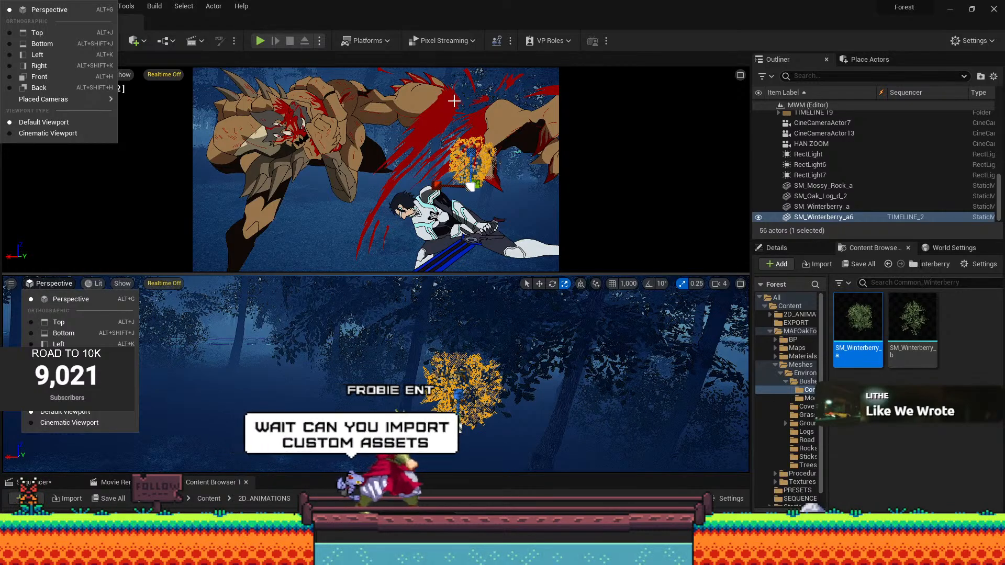
pyautogui.click(518, 185)
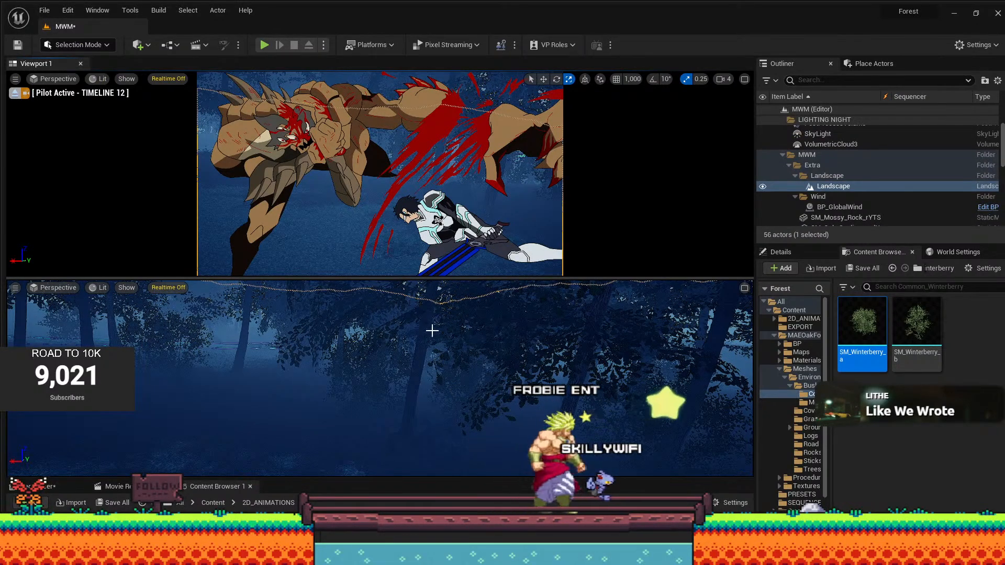
pyautogui.click(377, 373)
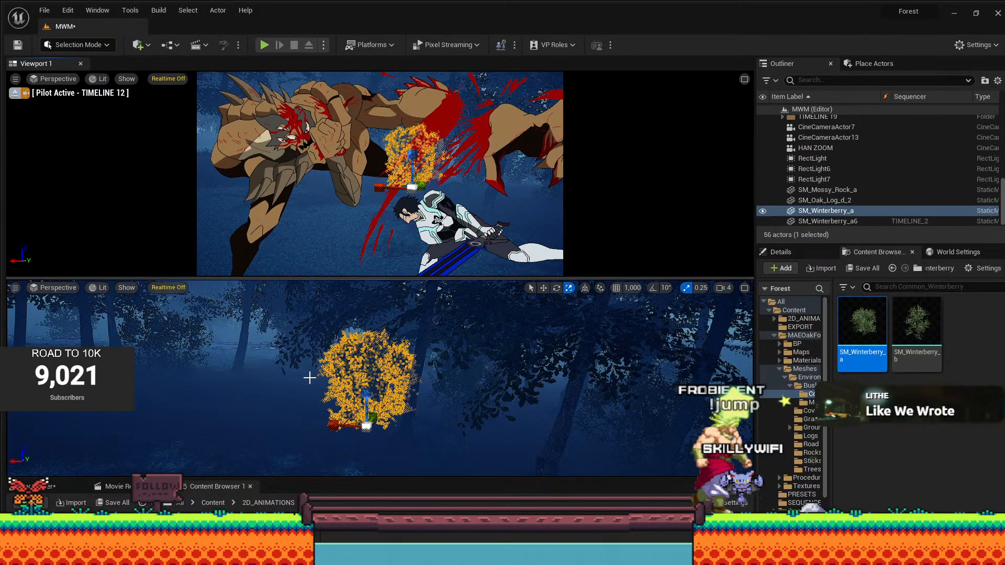
pyautogui.press('Escape')
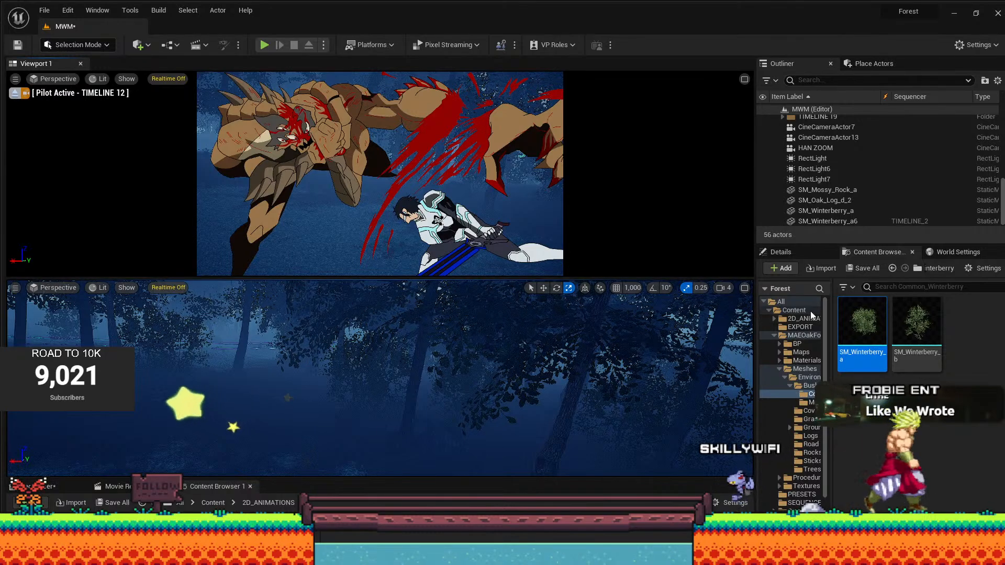
# Select the TIMELINE 12 camera and search its details for "post process material".
pyautogui.click(799, 254)
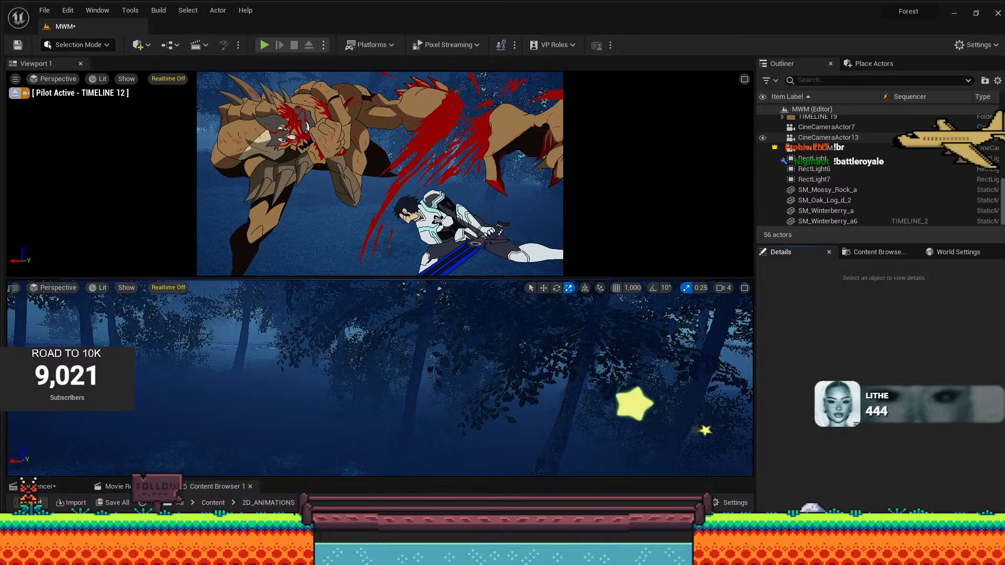
pyautogui.scroll(3, 880, 168)
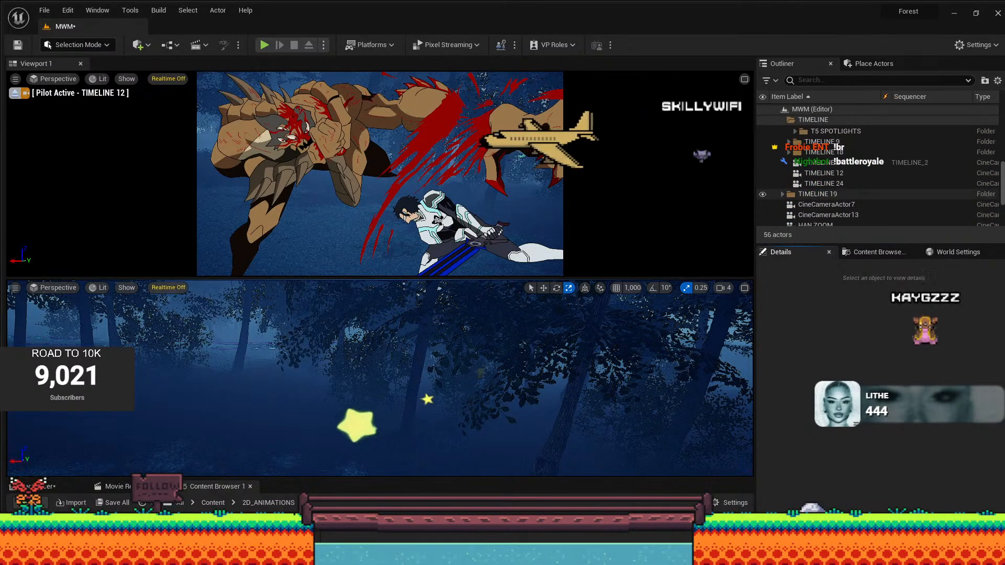
pyautogui.click(854, 173)
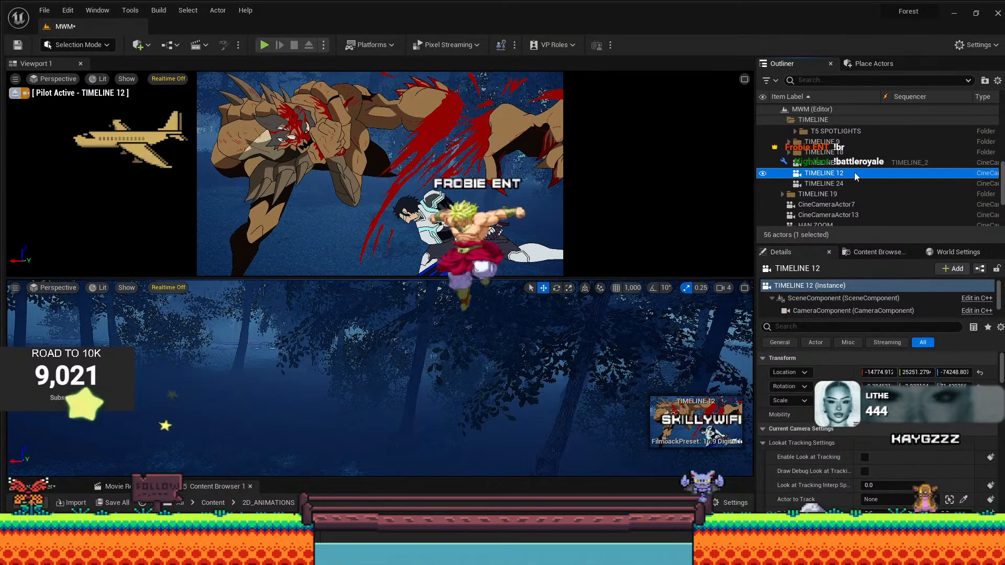
pyautogui.click(812, 325)
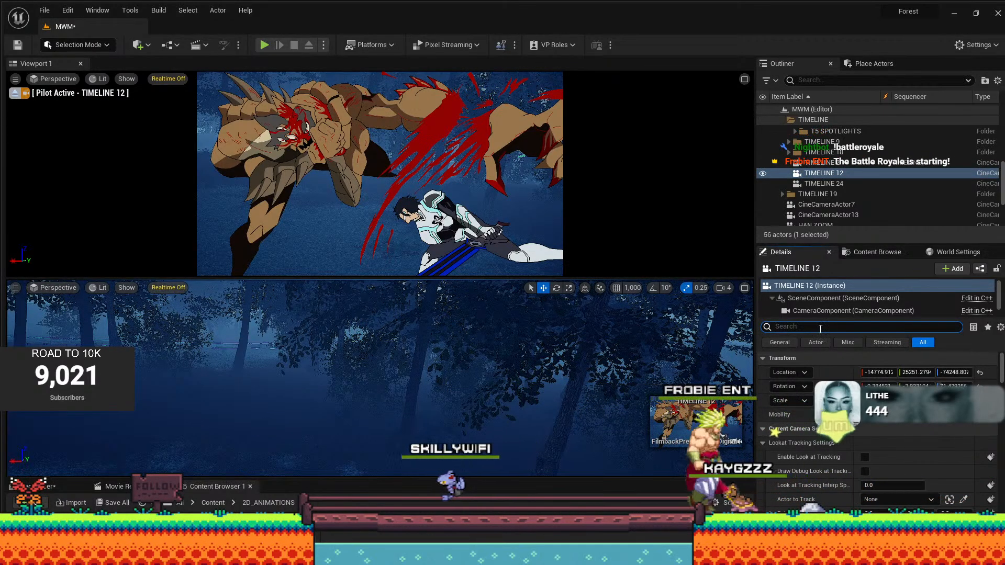
pyautogui.write('po')
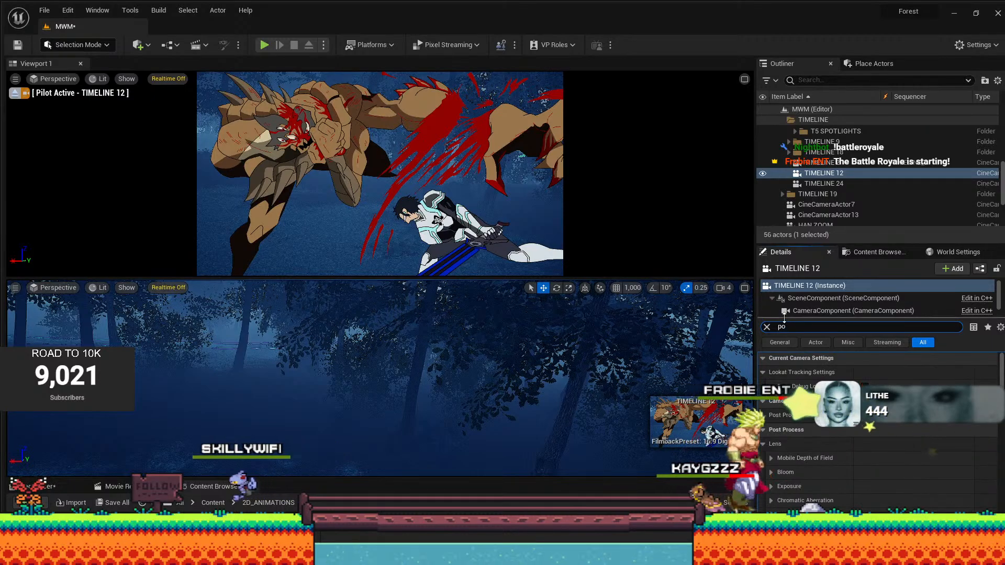
pyautogui.write('st')
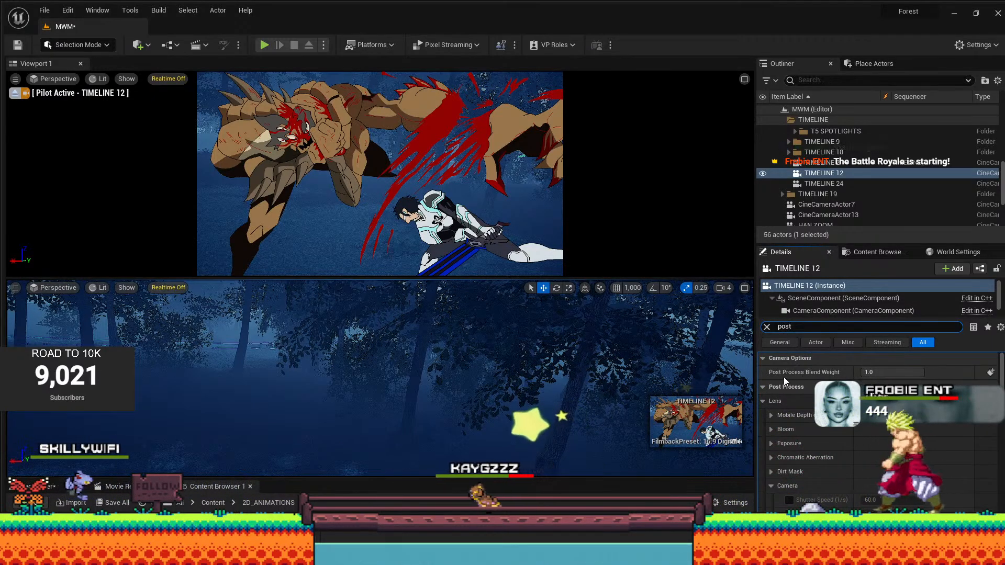
pyautogui.write(' proce')
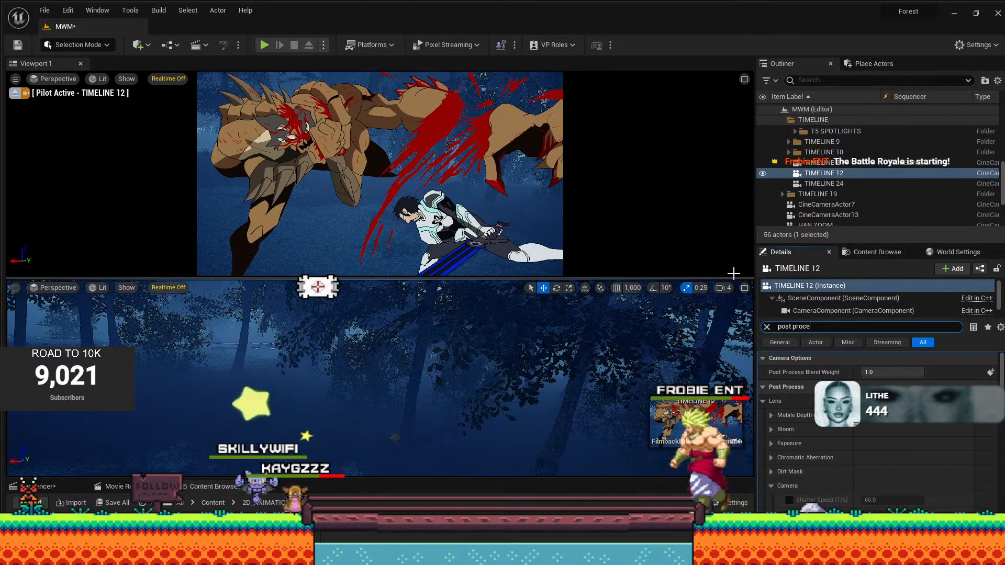
pyautogui.write('ss')
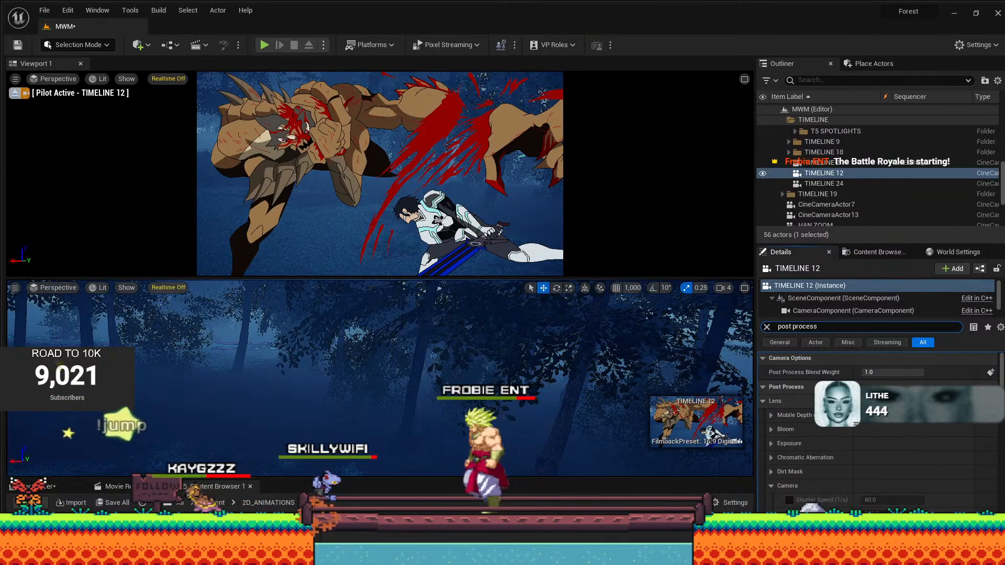
pyautogui.write(' mate')
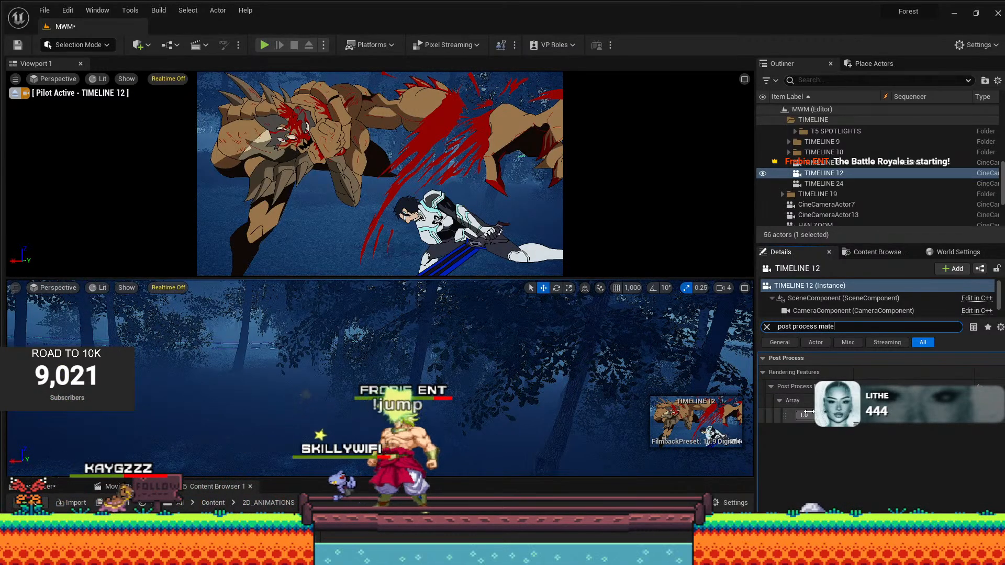
pyautogui.write('r')
pyautogui.press('Return')
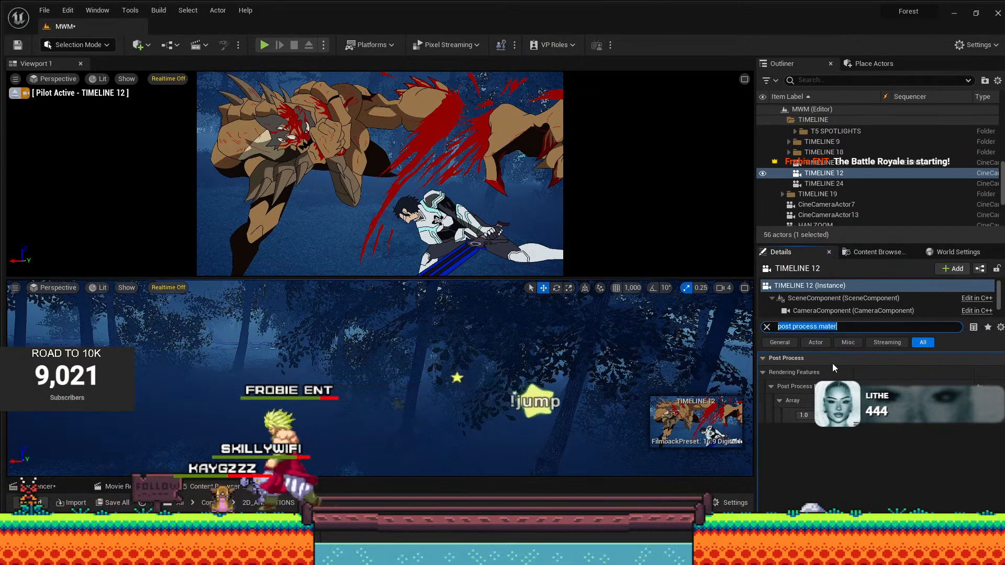
pyautogui.click(846, 329)
pyautogui.write('ial')
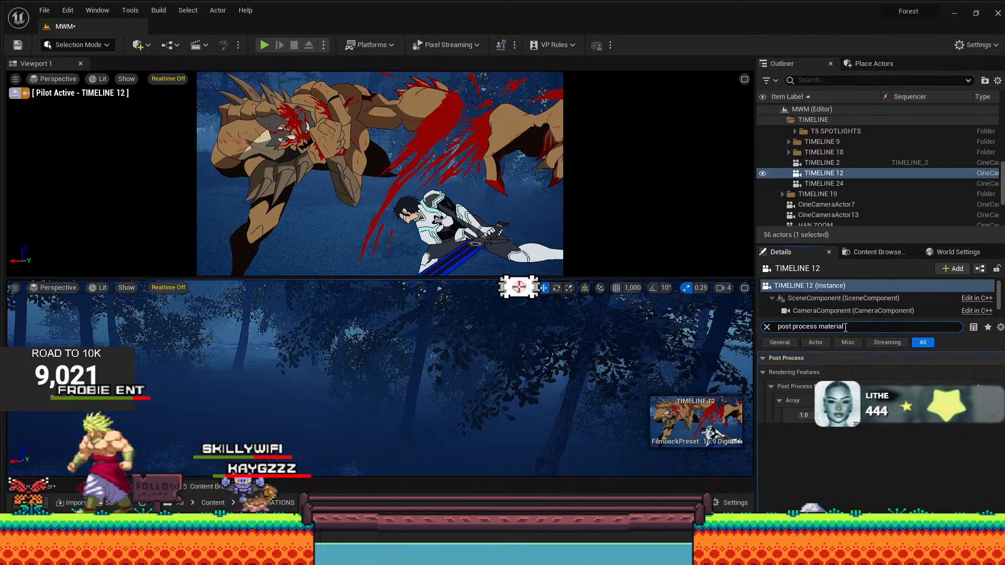
# Set the weight of the TIMELINE 12 camera's OVERLAY_18 post process material to 0.0.
pyautogui.press('Return')
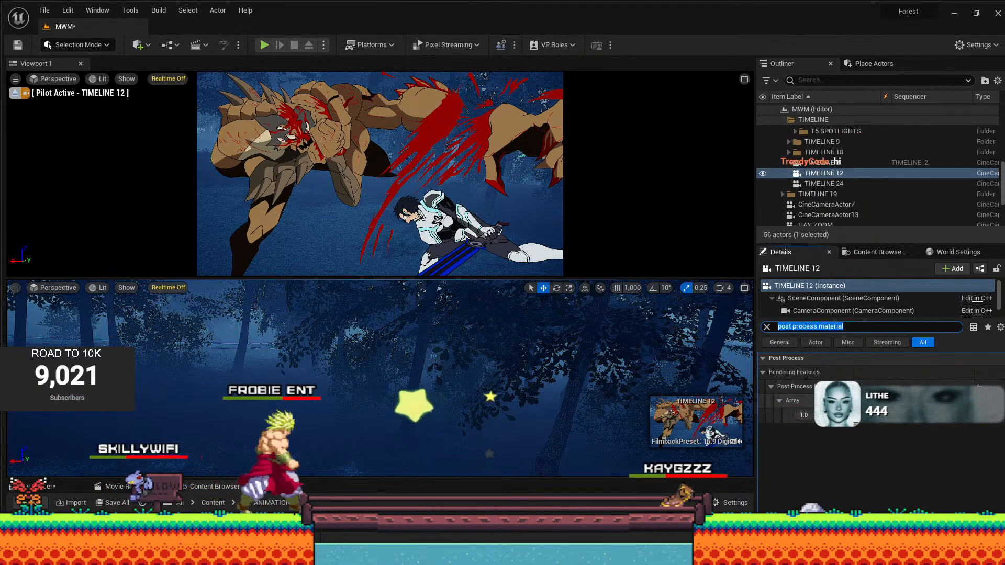
pyautogui.click(837, 441)
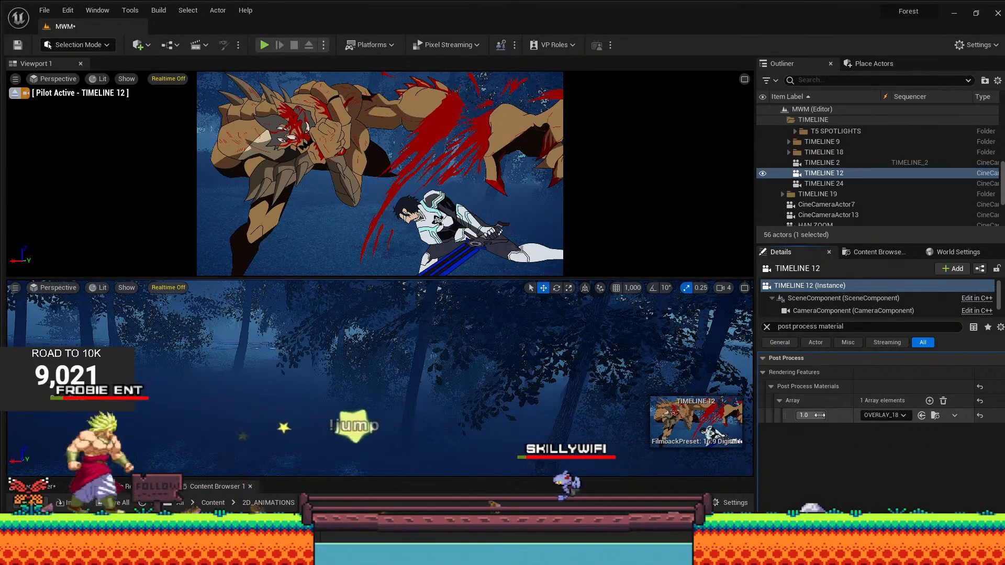
pyautogui.moveTo(819, 415); pyautogui.dragTo(780, 415)
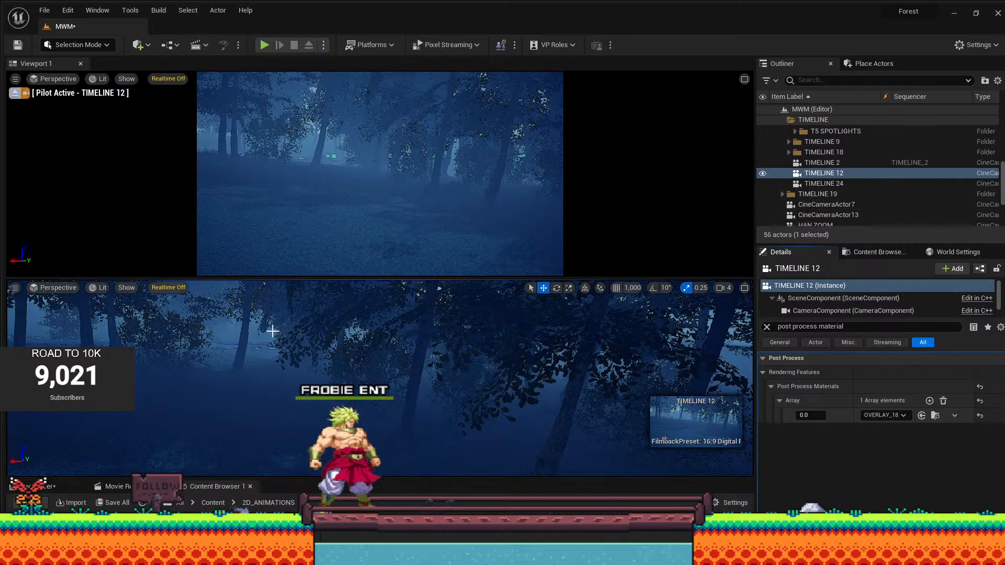
# Enlarge the lower editor area and create a new Level Sequence asset in the SEQUENCES folder.
pyautogui.click(51, 489)
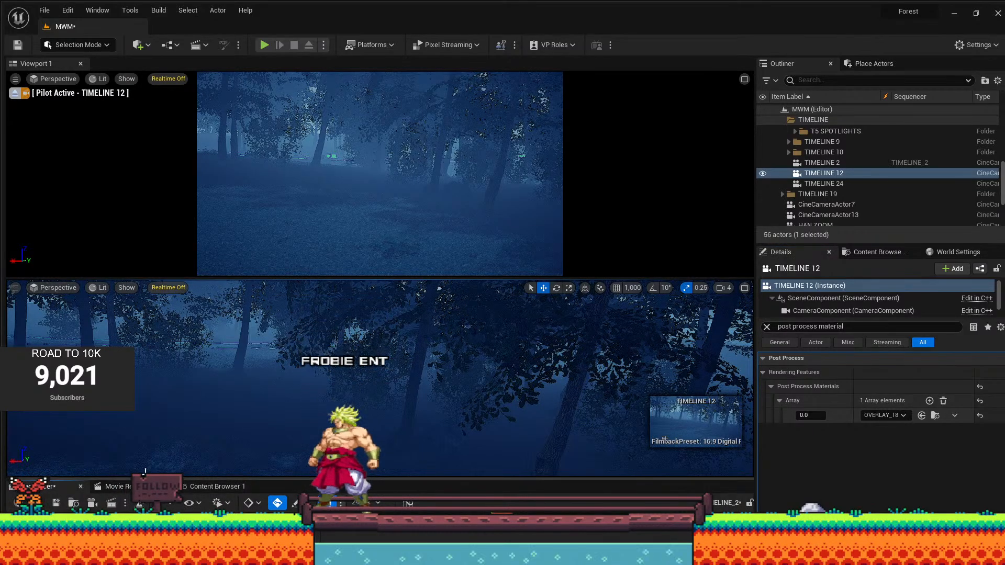
pyautogui.moveTo(207, 479); pyautogui.dragTo(208, 341)
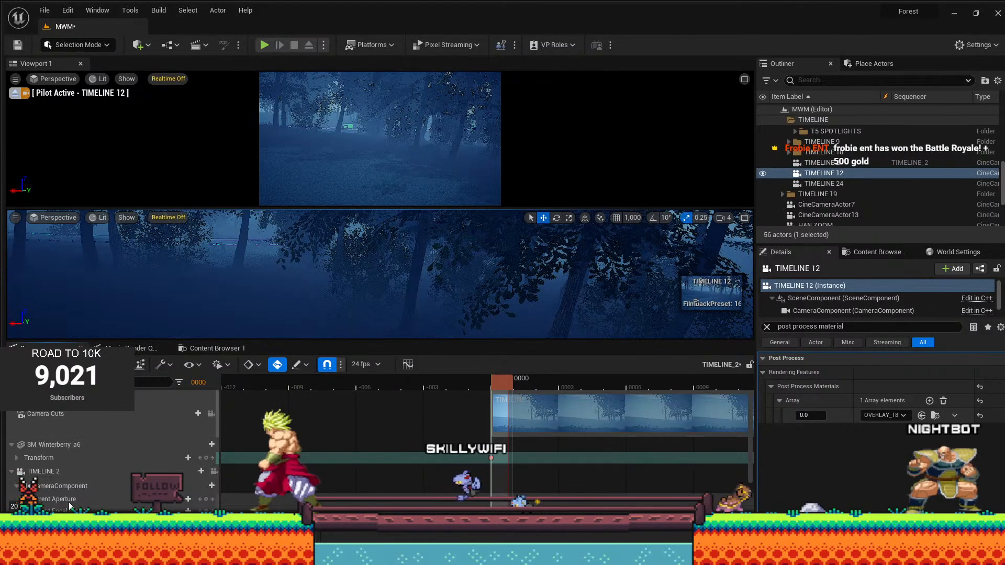
pyautogui.click(216, 349)
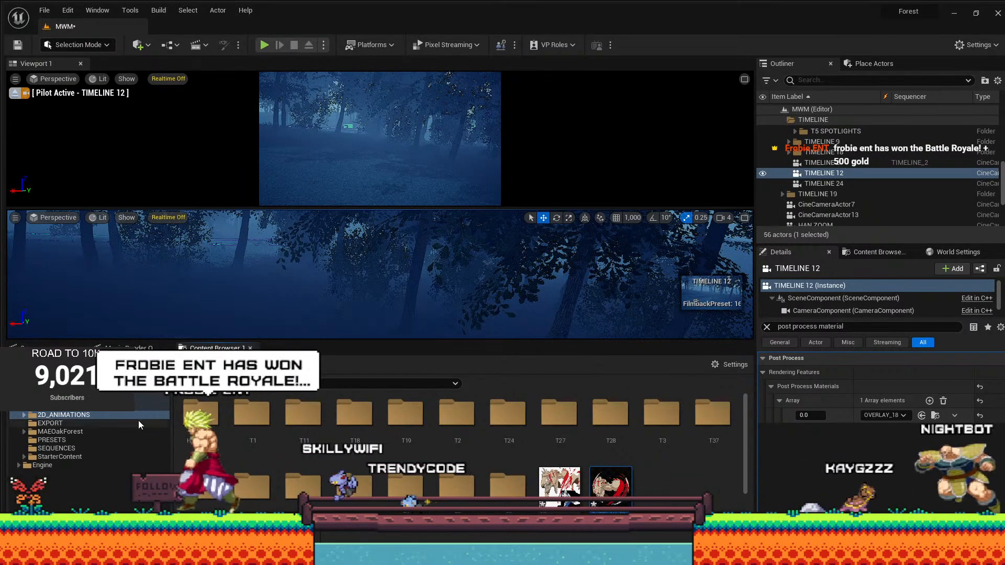
pyautogui.click(86, 449)
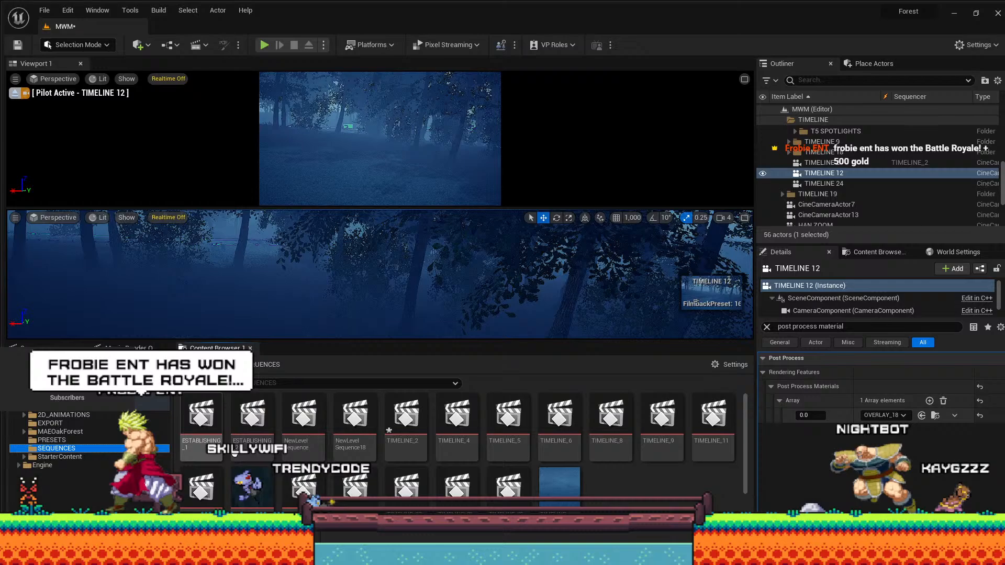
pyautogui.rightClick(610, 477)
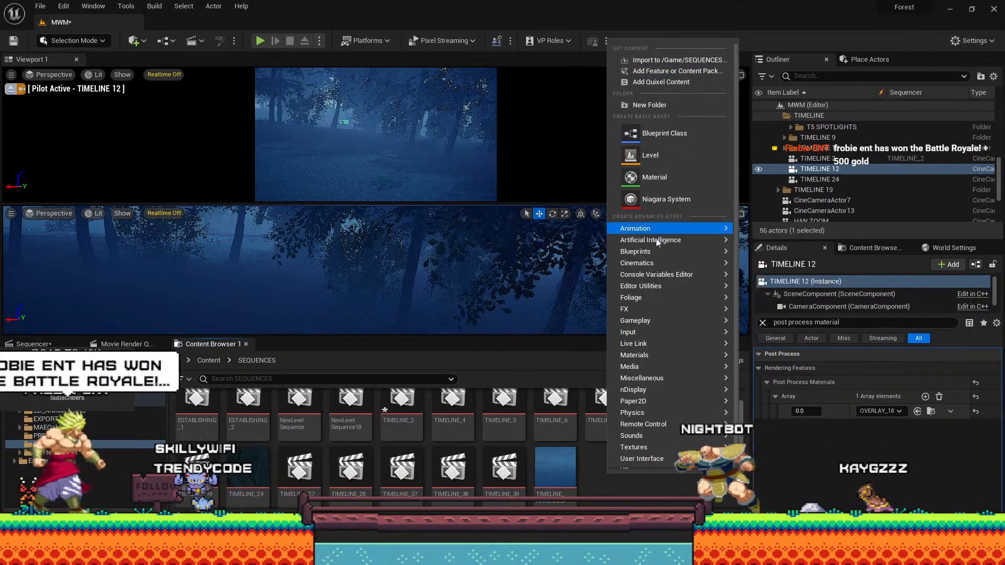
pyautogui.moveTo(671, 264)
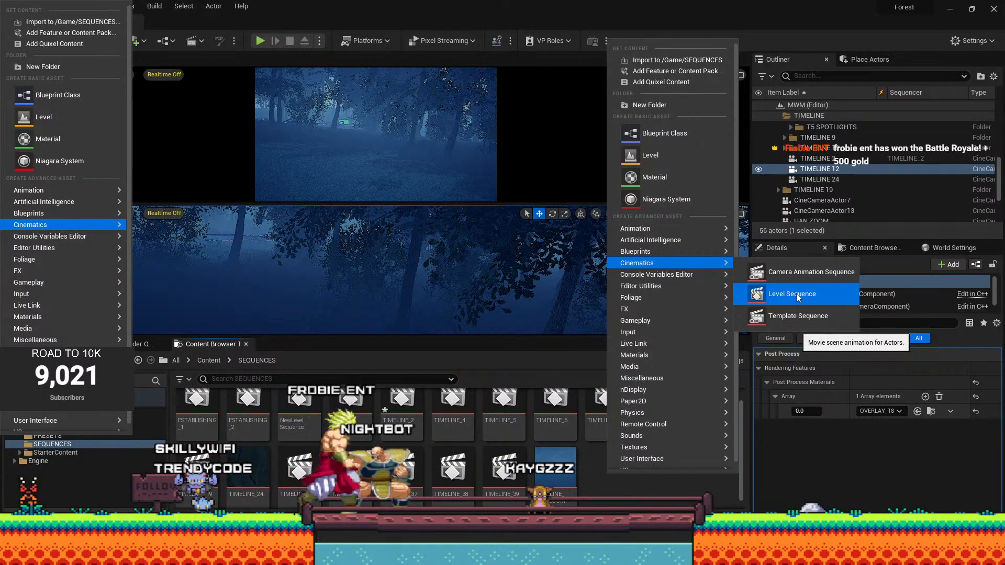
pyautogui.click(796, 293)
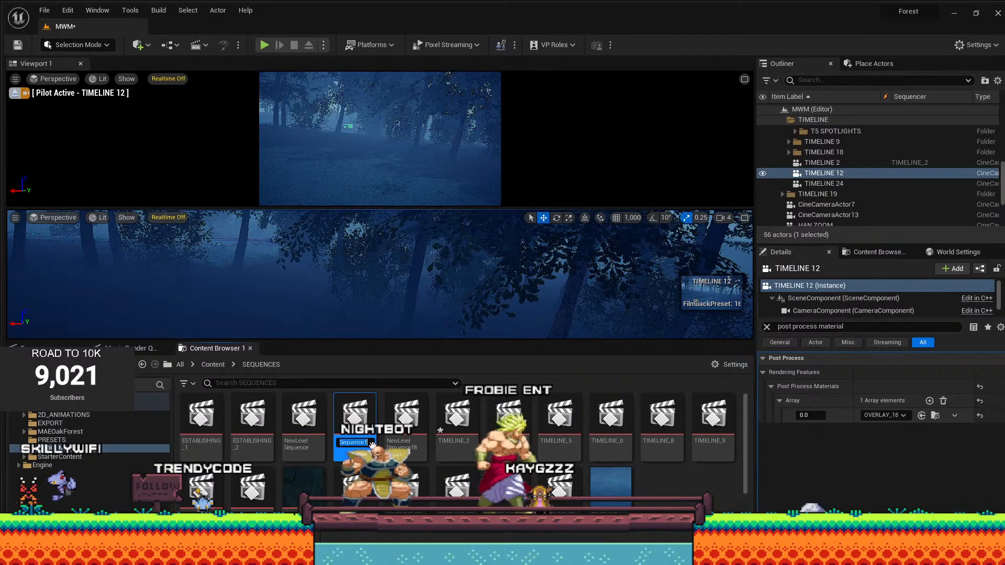
# Name the new level sequence TIMELINE_12 and open it in Sequencer.
pyautogui.write('TIMELINE 12')
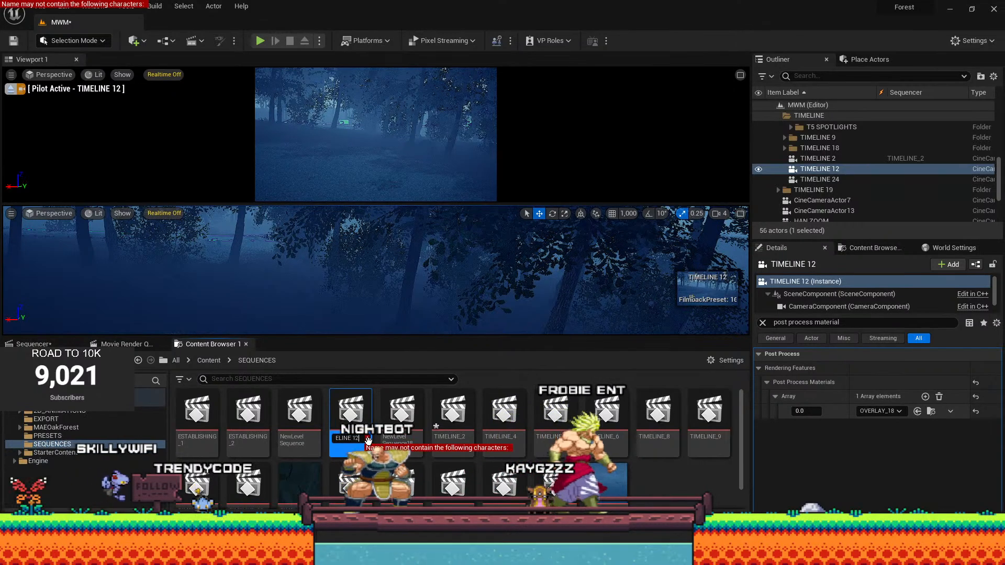
pyautogui.press('BackSpace')
pyautogui.press('BackSpace')
pyautogui.press('BackSpace')
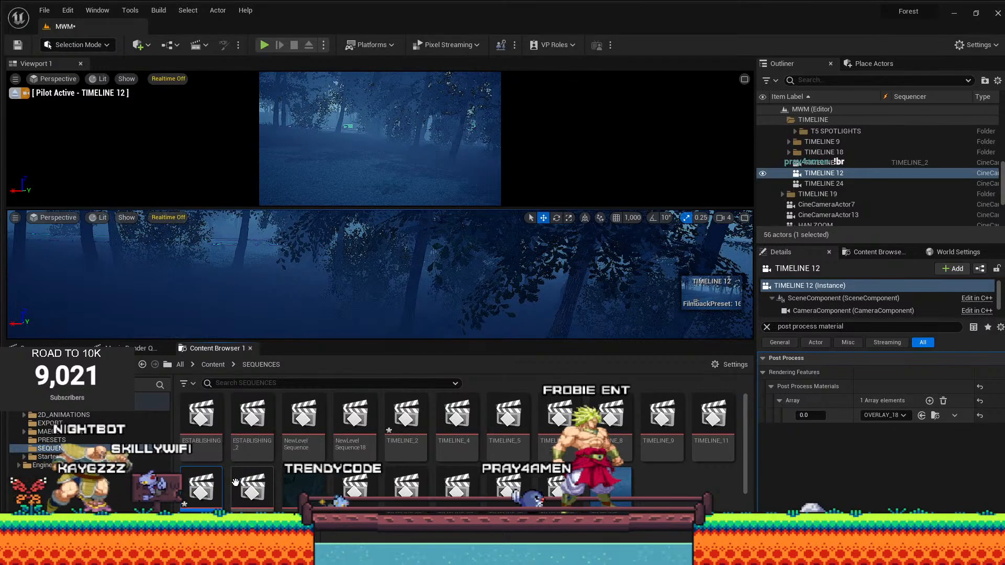
pyautogui.scroll(-1, 461, 450)
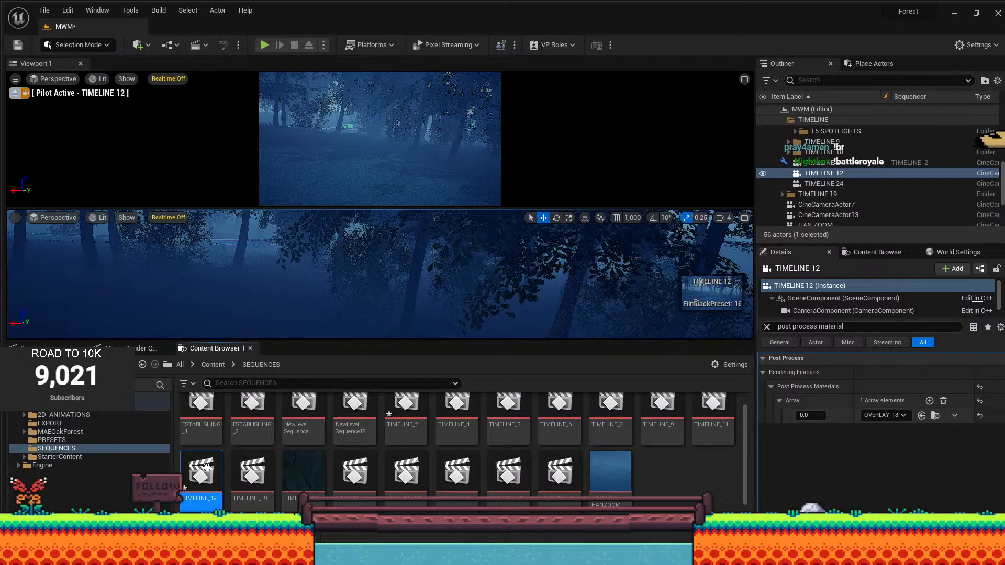
pyautogui.doubleClick(201, 471)
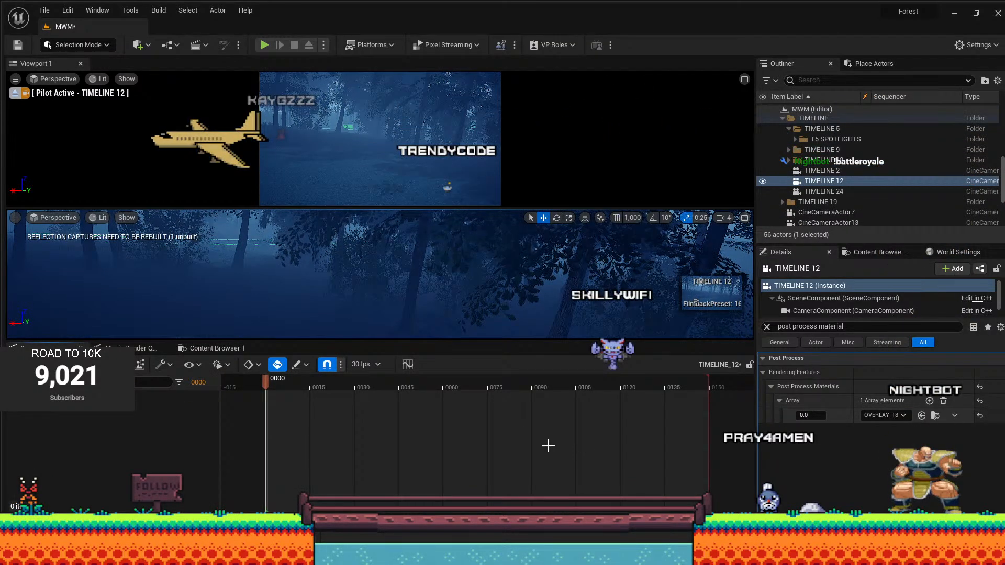
# Disable the Sequencer realtime override in both viewports.
pyautogui.click(15, 217)
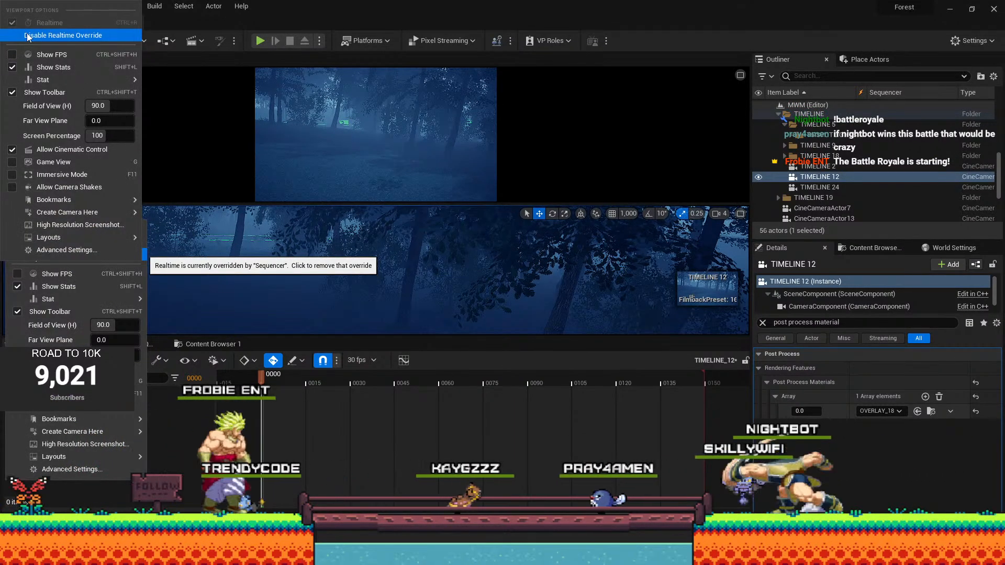
pyautogui.click(27, 35)
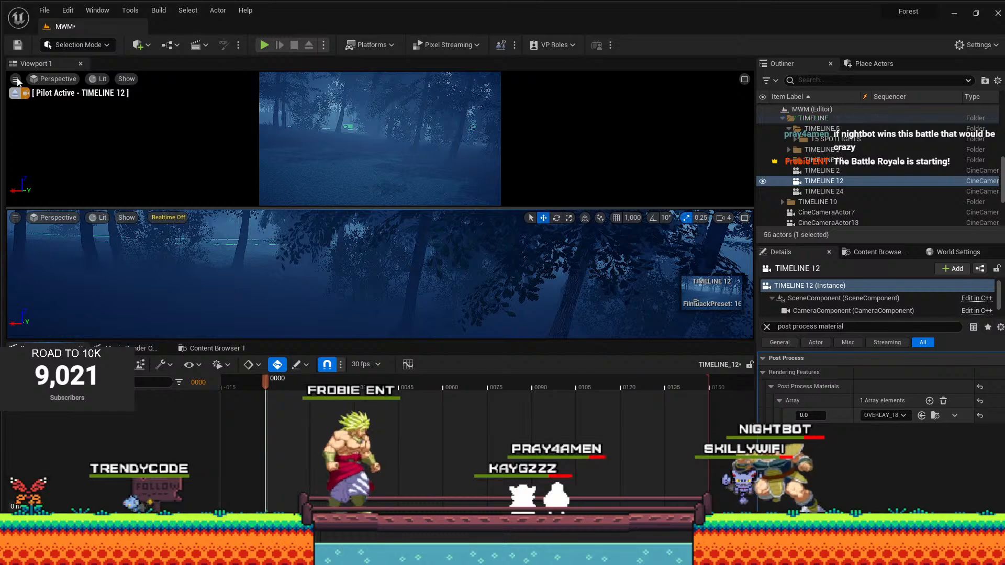
pyautogui.click(17, 81)
pyautogui.click(28, 34)
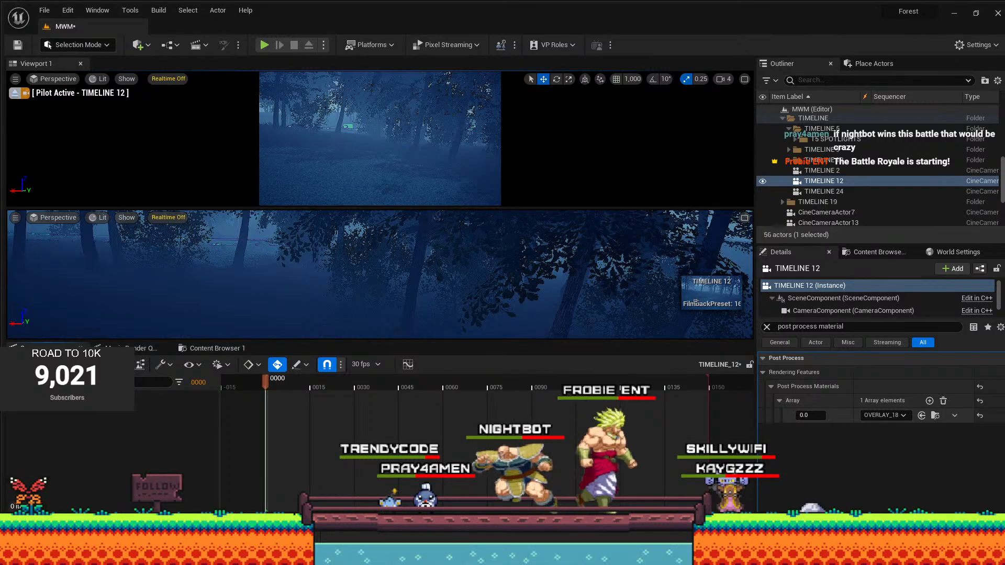
pyautogui.click(22, 382)
pyautogui.moveTo(100, 192)
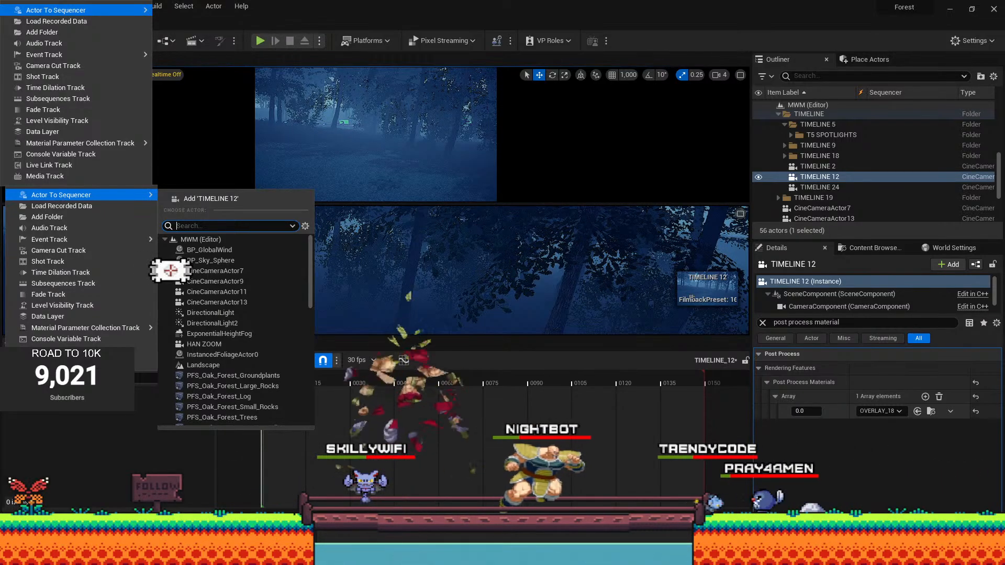
pyautogui.click(123, 417)
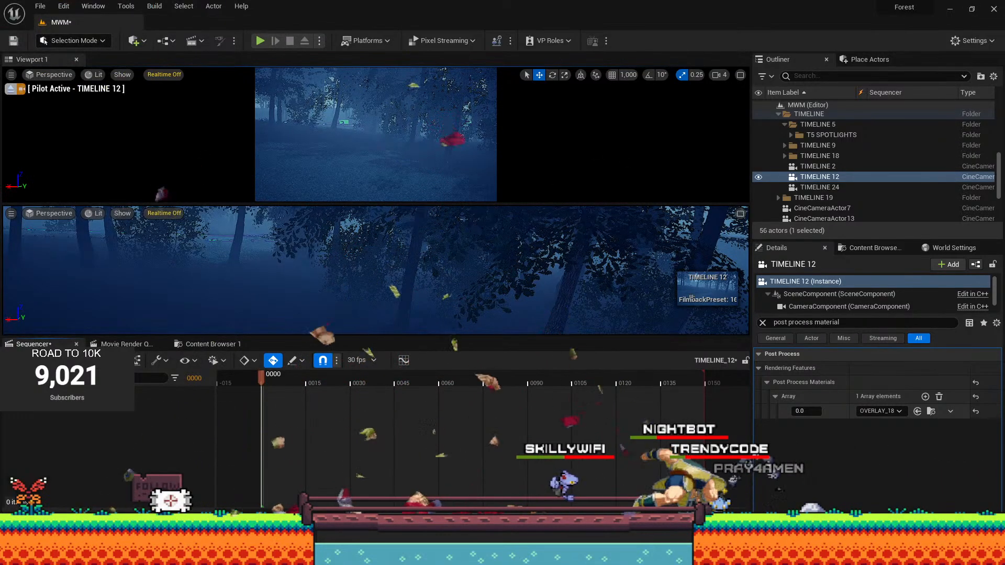
# Find the TIMELINE 12 camera actor and add it to the TIMELINE_12 sequence.
pyautogui.click(20, 378)
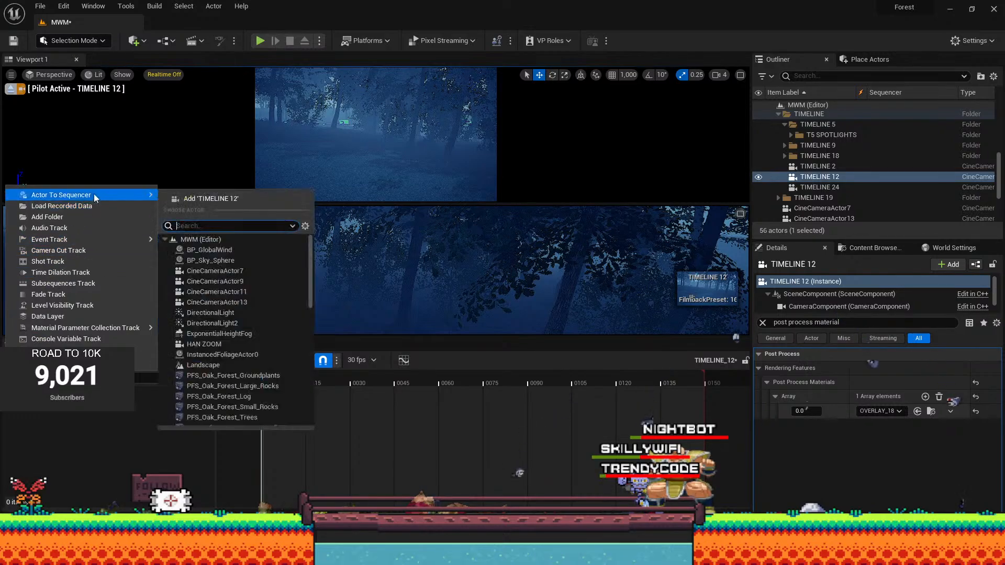
pyautogui.write('TIOME')
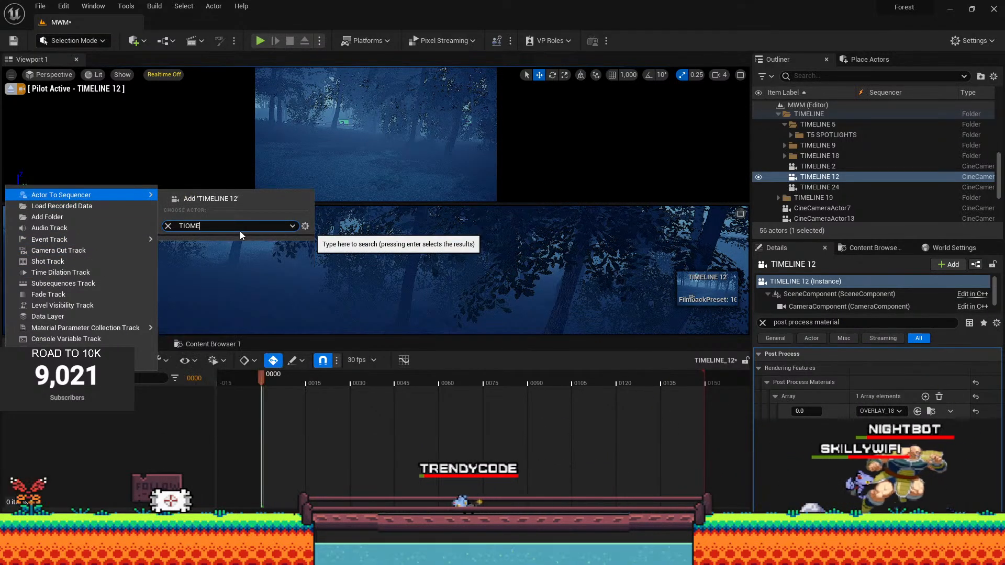
pyautogui.hotkey('ctrl', 'a')
pyautogui.write('TIMELINE')
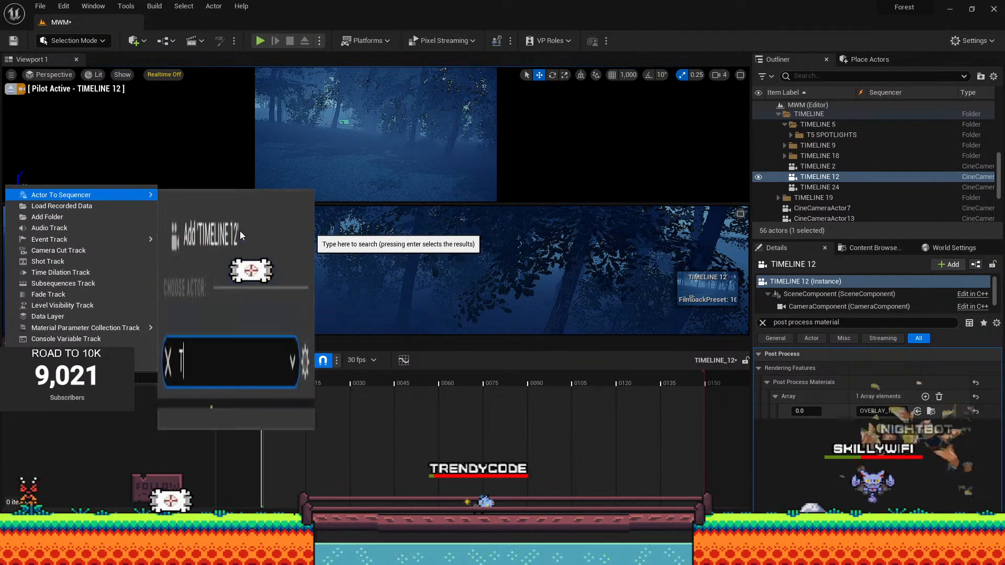
pyautogui.hotkey('ctrl', 'a')
pyautogui.write('TIMELINE')
pyautogui.hotkey('ctrl', 'a')
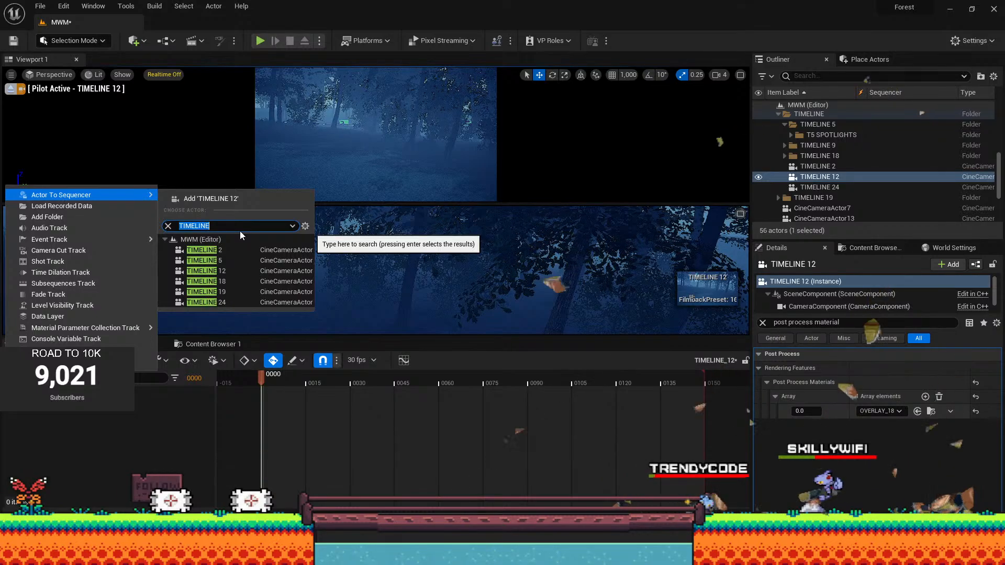
pyautogui.write('TIMELINE 12')
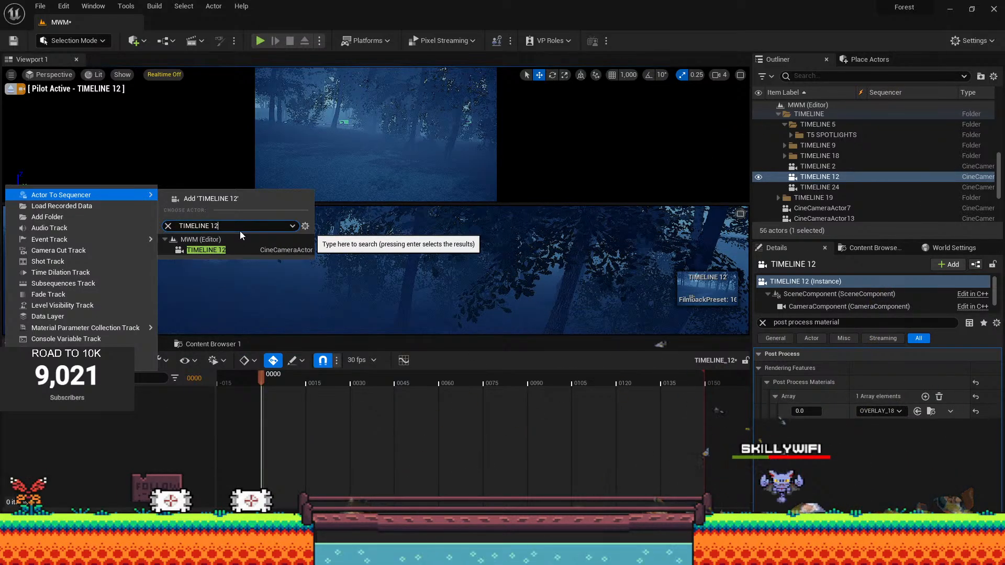
pyautogui.click(220, 250)
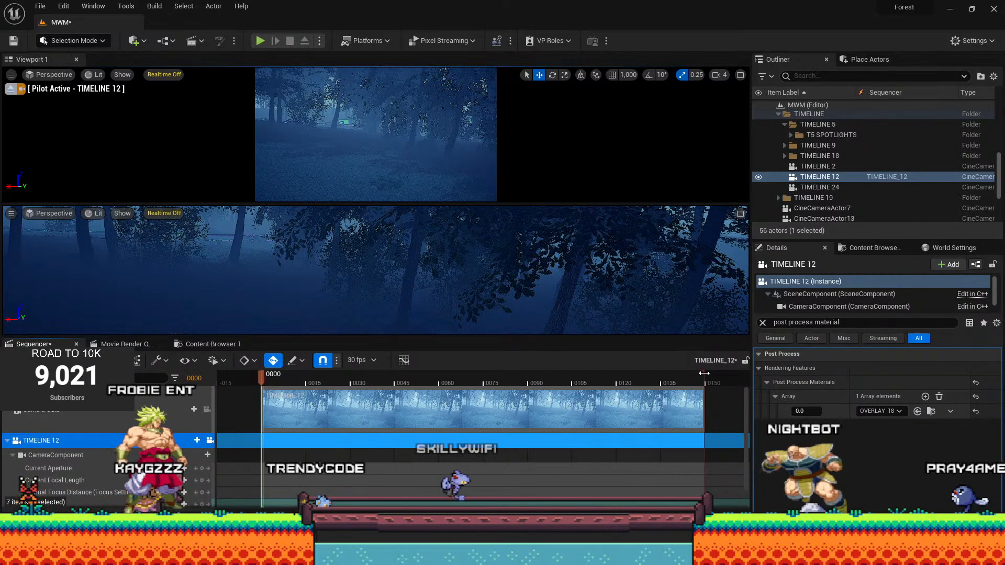
# Shorten the sequence's playback range to end at about frame 45, and set its frame rate to 24 fps.
pyautogui.moveTo(608, 370); pyautogui.dragTo(393, 370)
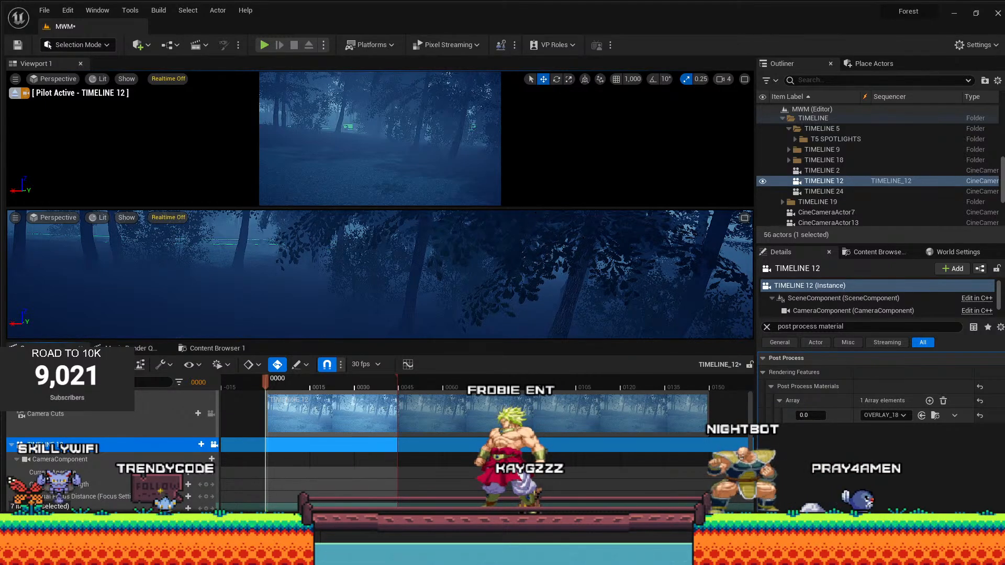
pyautogui.scroll(-1, 366, 444)
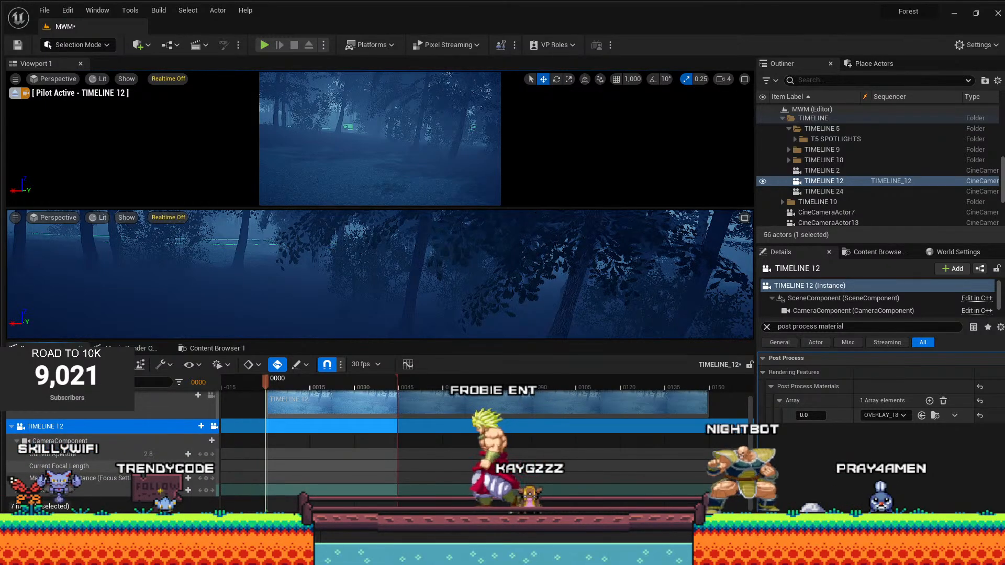
pyautogui.scroll(1, 366, 445)
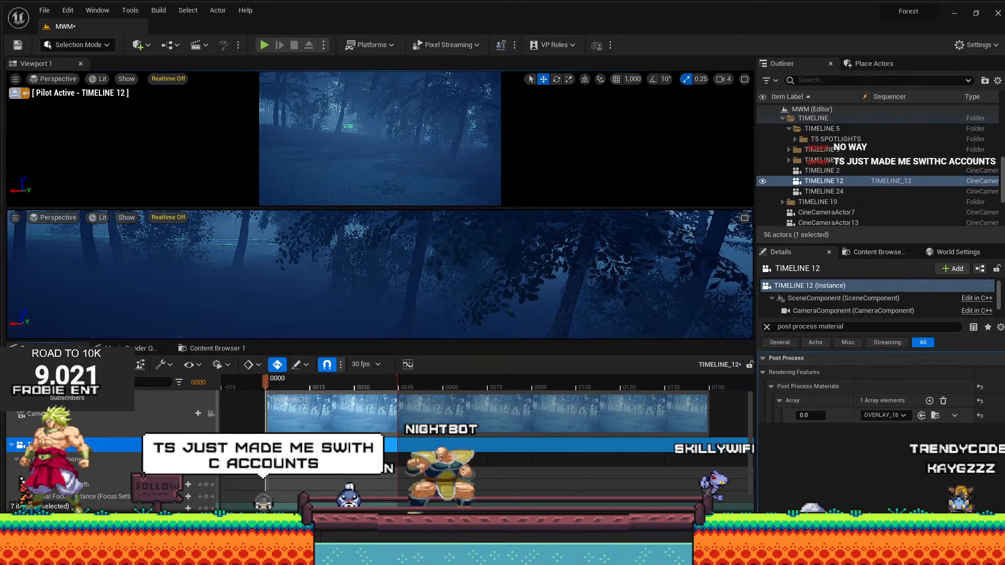
pyautogui.click(362, 364)
pyautogui.click(359, 174)
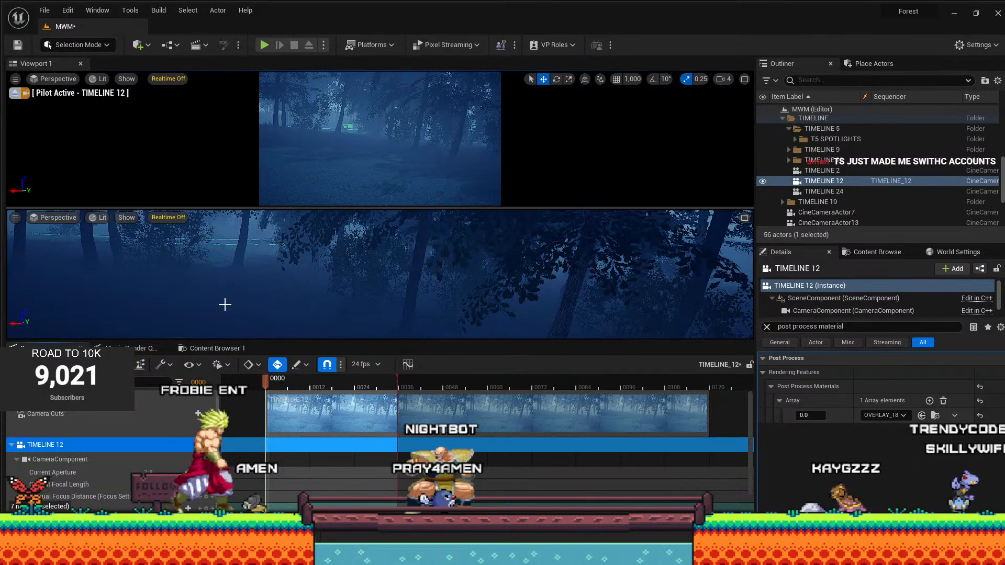
# Remove the existing render job from the Movie Render Queue.
pyautogui.click(137, 351)
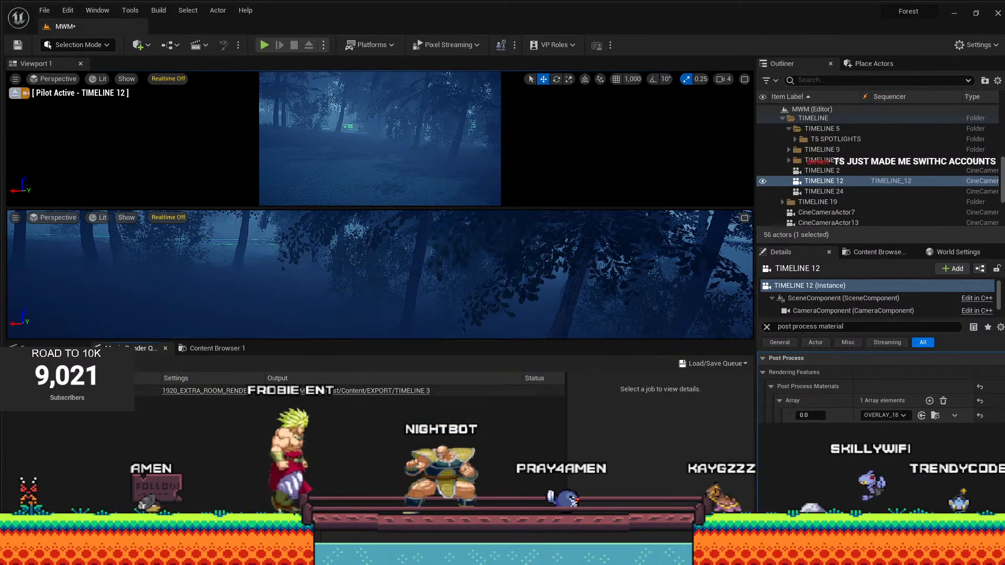
pyautogui.click(105, 390)
pyautogui.click(55, 364)
# Add the TIMELINE_12 level sequence to the Movie Render Queue as a new render job.
pyautogui.click(27, 363)
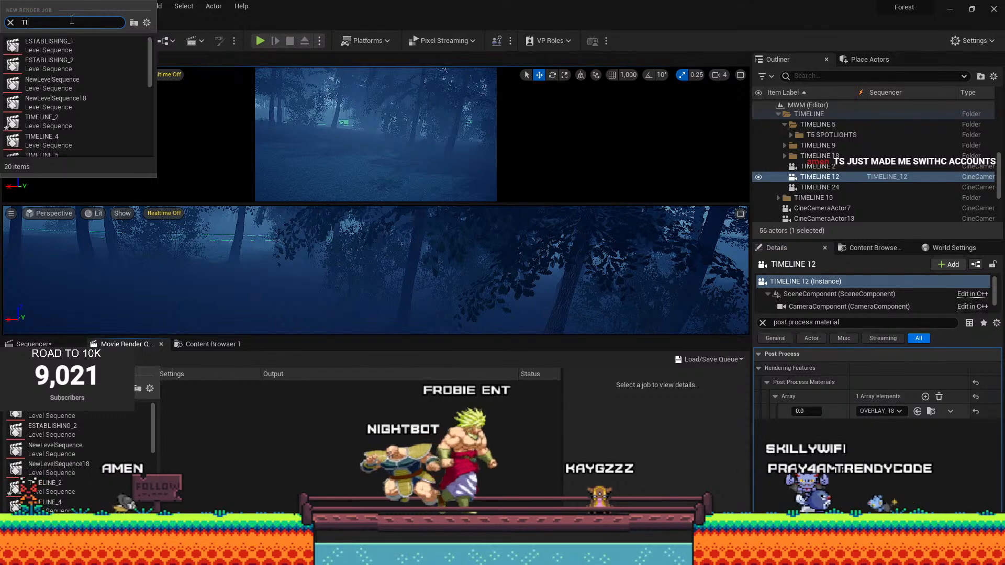
pyautogui.write('TIMELINE_')
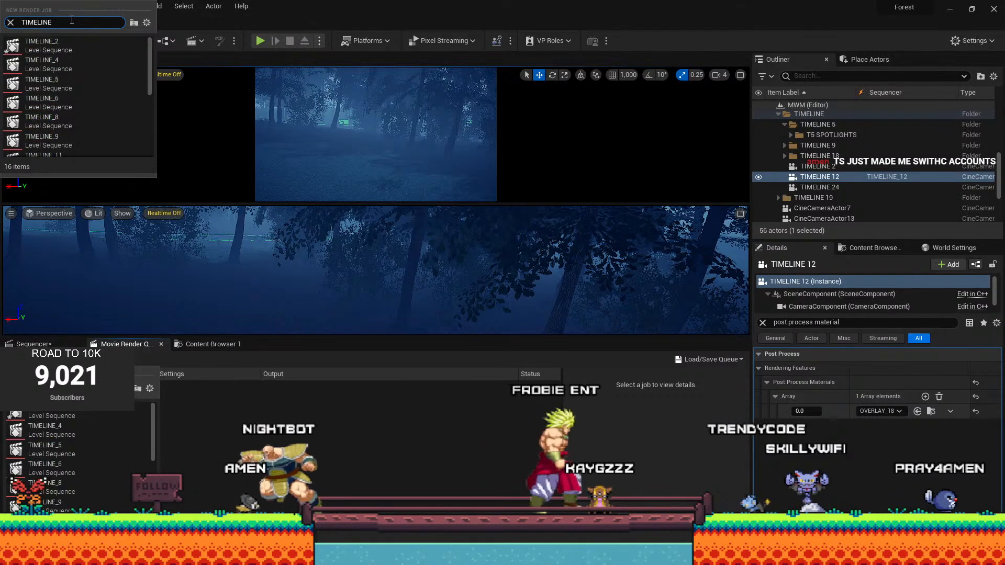
pyautogui.press('BackSpace')
pyautogui.press('BackSpace')
pyautogui.press('BackSpace')
pyautogui.press('BackSpace')
pyautogui.press('BackSpace')
pyautogui.press('BackSpace')
pyautogui.press('BackSpace')
pyautogui.press('BackSpace')
pyautogui.press('BackSpace')
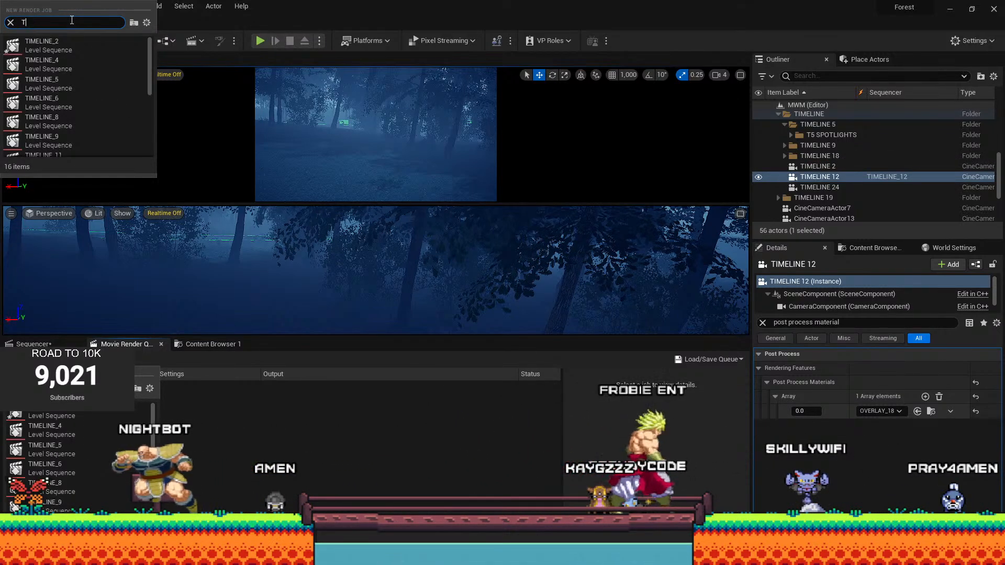
pyautogui.hotkey('ctrl', 'a')
pyautogui.write('TIMELINE')
pyautogui.hotkey('ctrl', 'a')
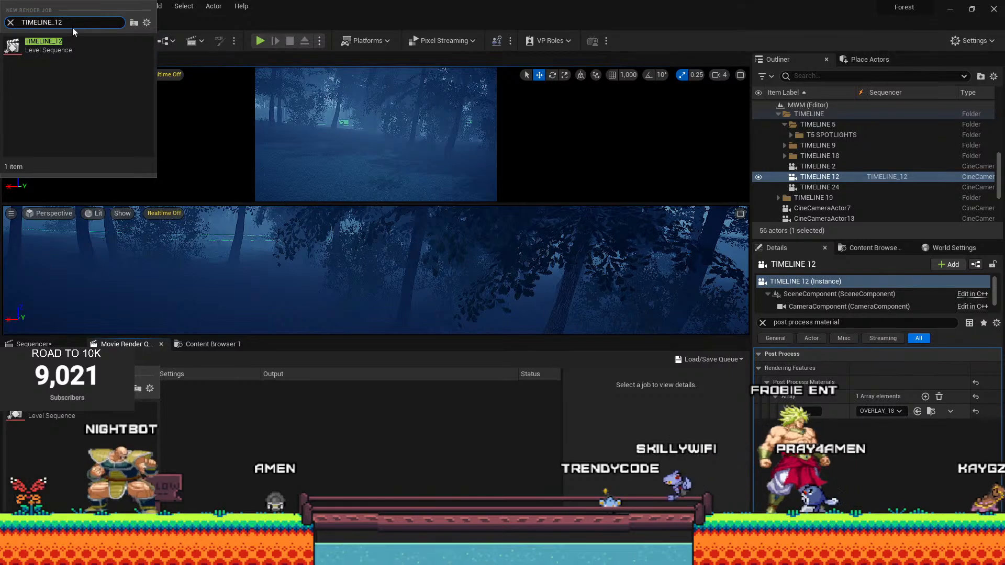
pyautogui.click(52, 45)
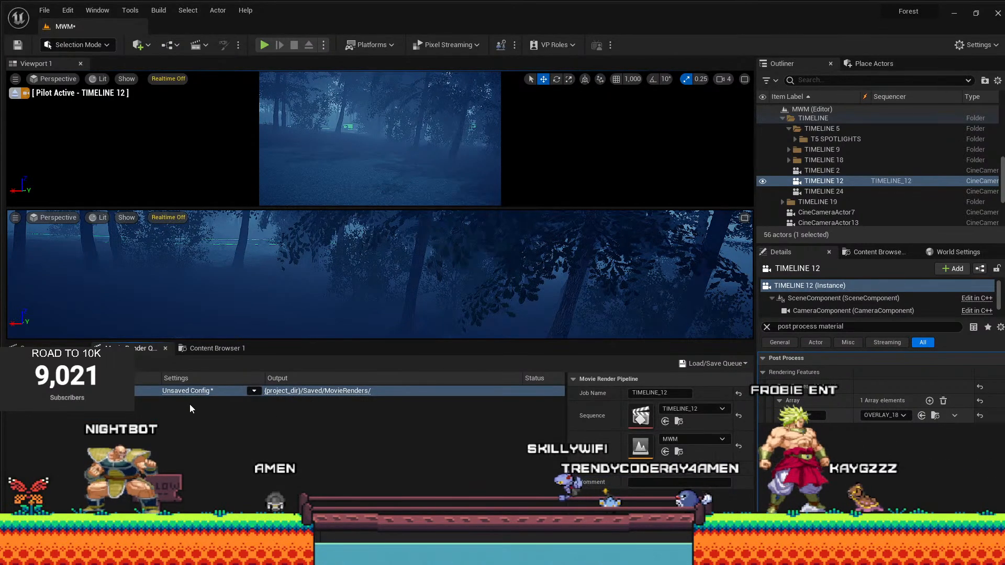
pyautogui.doubleClick(193, 395)
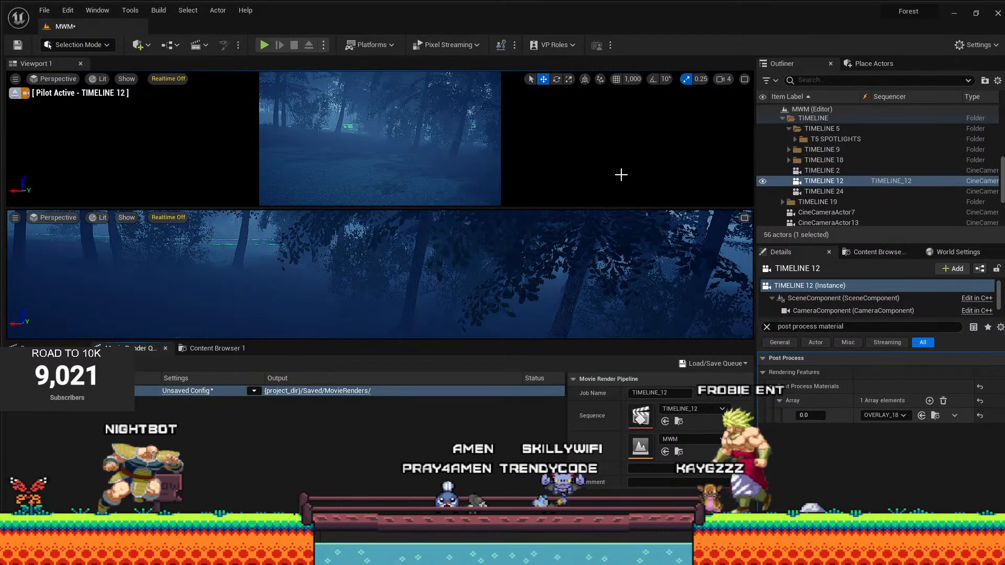
pyautogui.click(52, 349)
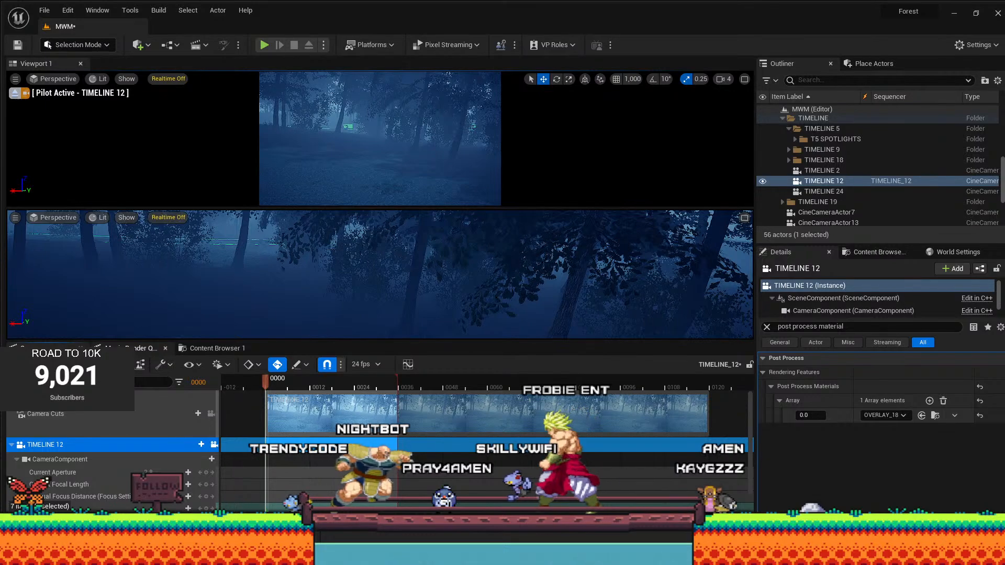
pyautogui.click(123, 349)
pyautogui.click(37, 364)
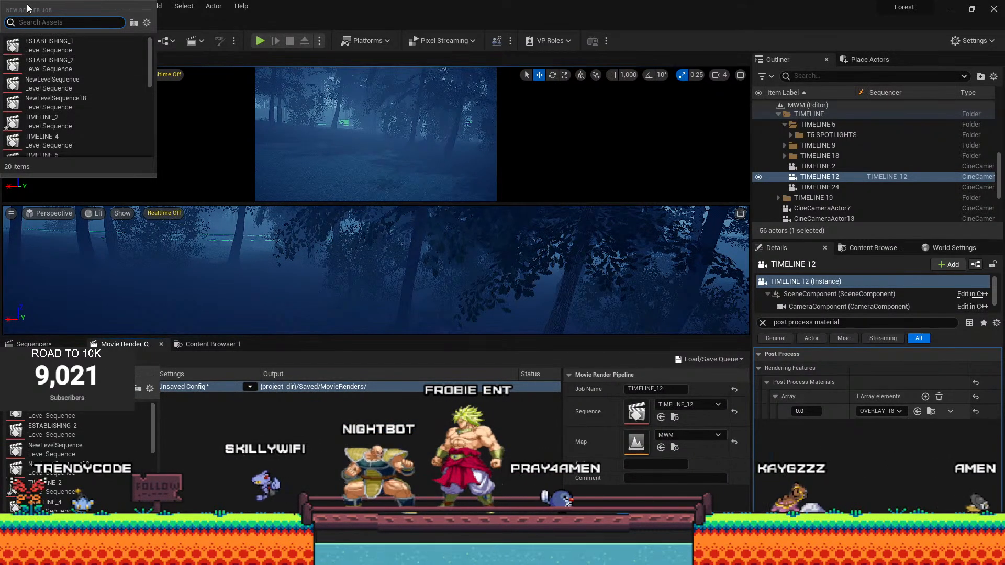
pyautogui.click(240, 457)
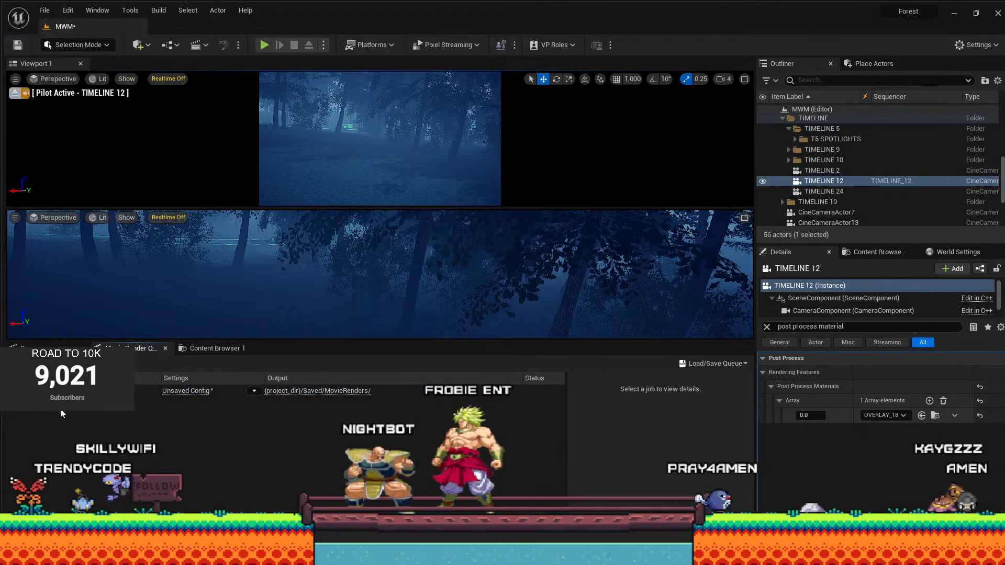
# Open the TIMELINE_12 job's render settings and load the 1920_EXTRA_ROOM_RENDER preset.
pyautogui.click(193, 393)
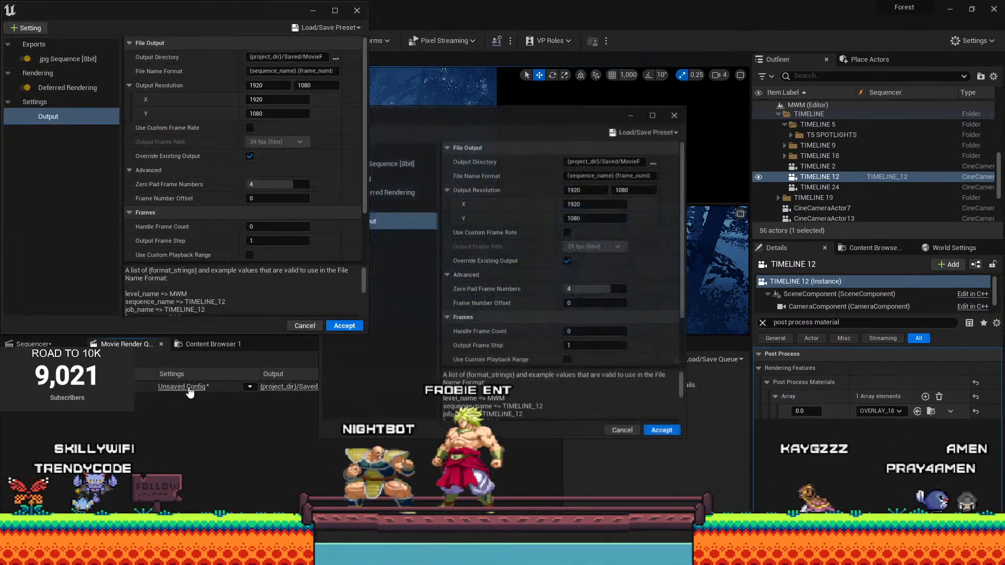
pyautogui.click(646, 136)
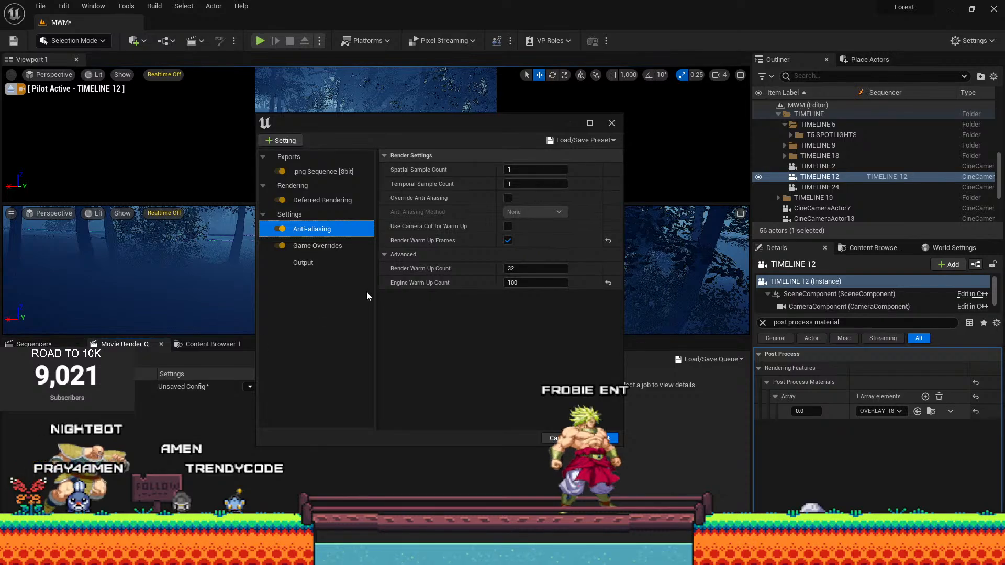
# Review the loaded preset's Anti-aliasing, Game Overrides, Output, PNG sequence and Deferred Rendering settings.
pyautogui.click(354, 248)
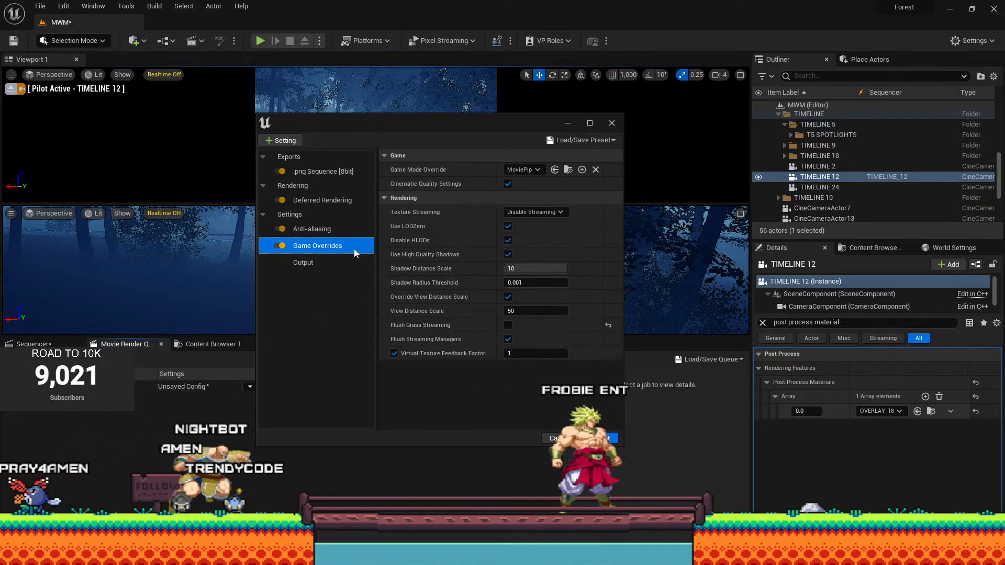
pyautogui.click(325, 260)
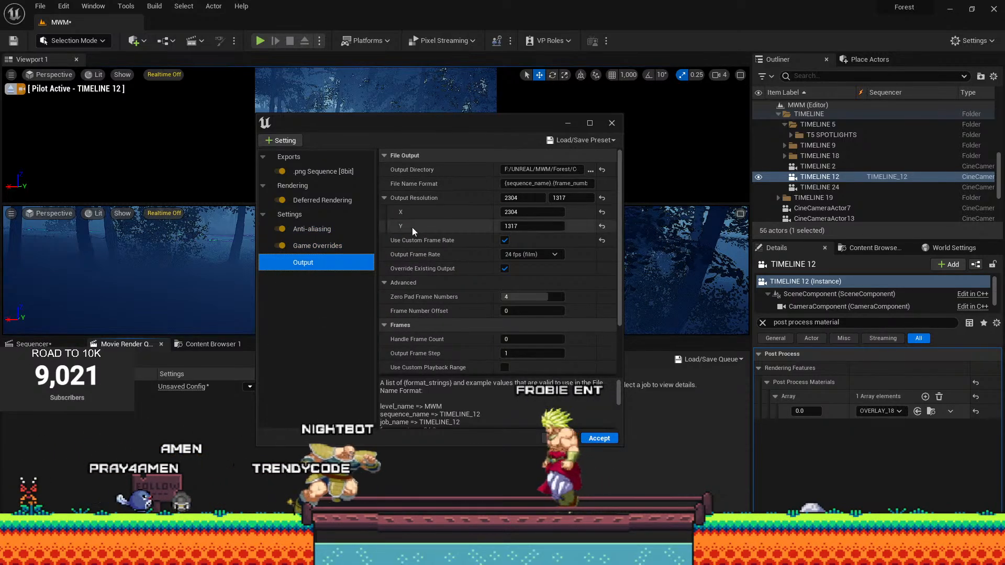
pyautogui.scroll(-3, 437, 216)
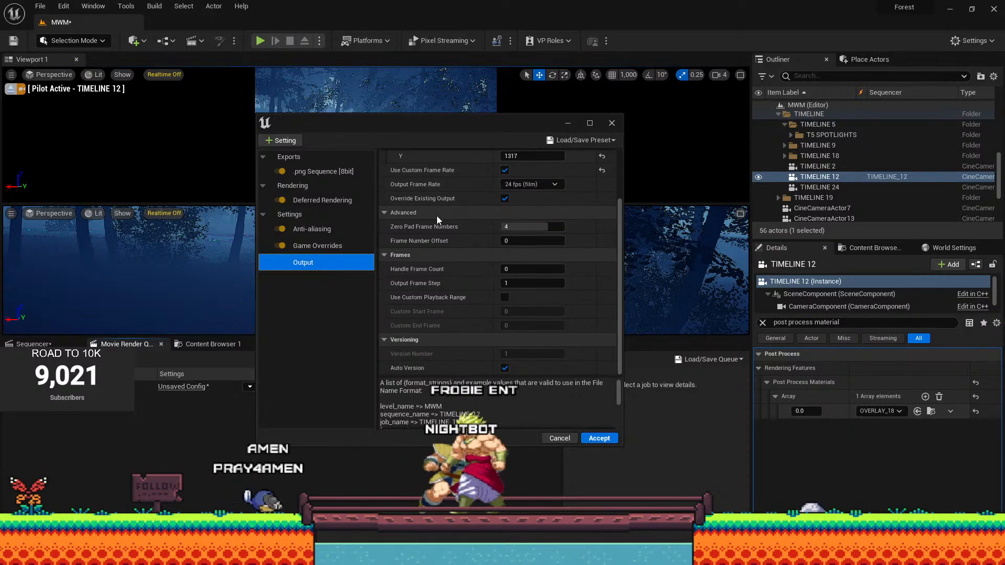
pyautogui.scroll(3, 433, 218)
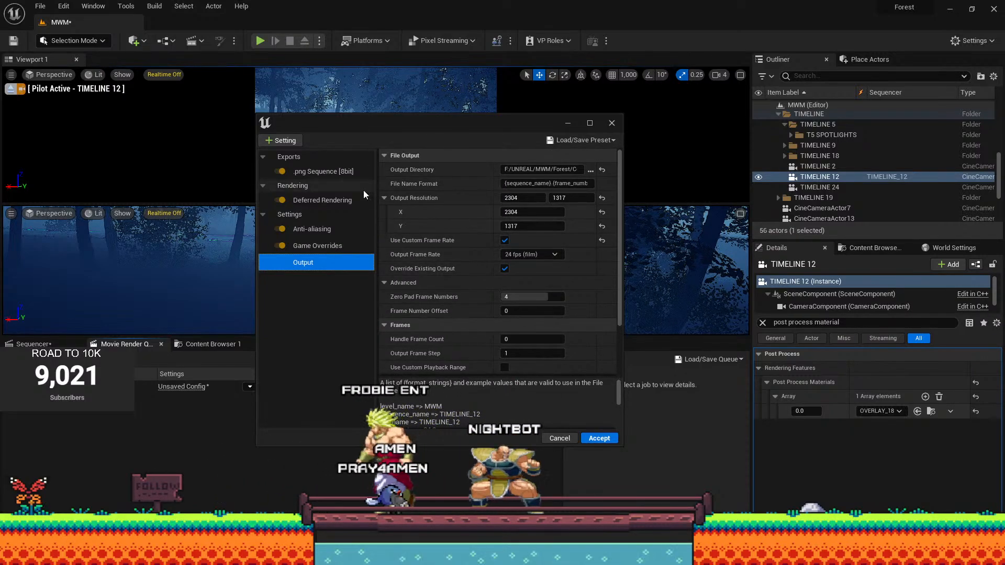
pyautogui.click(328, 246)
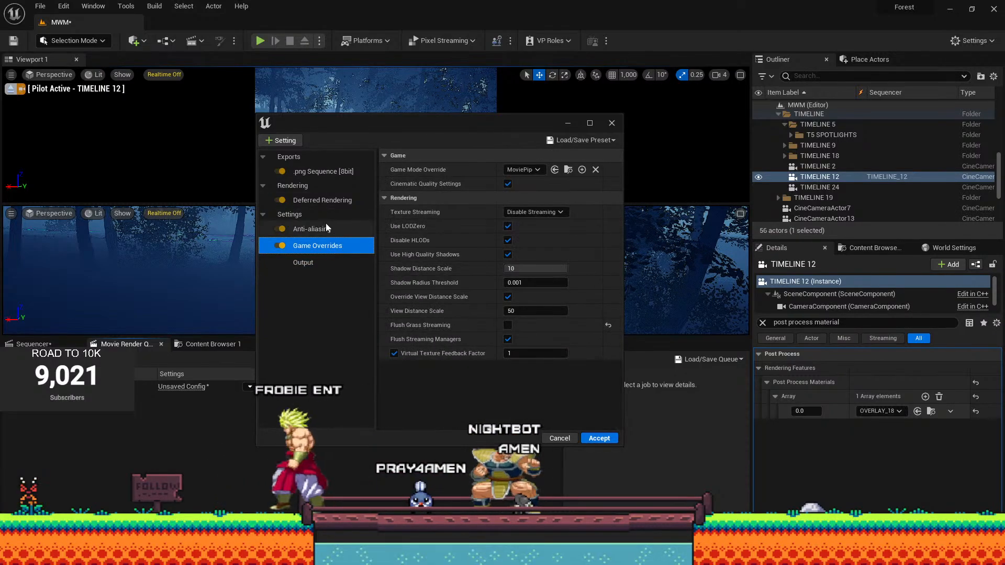
pyautogui.click(325, 229)
pyautogui.click(326, 171)
pyautogui.click(316, 199)
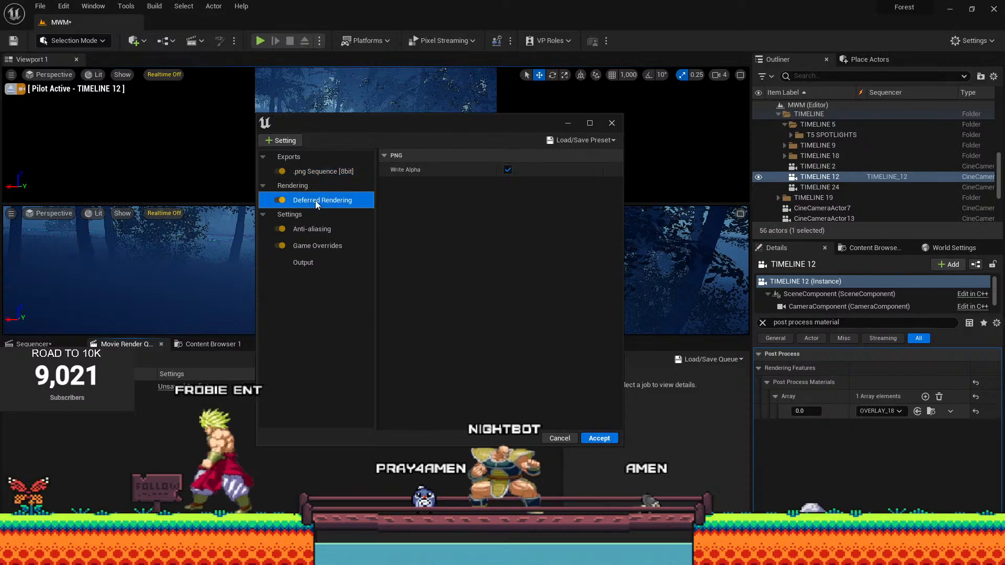
pyautogui.click(325, 228)
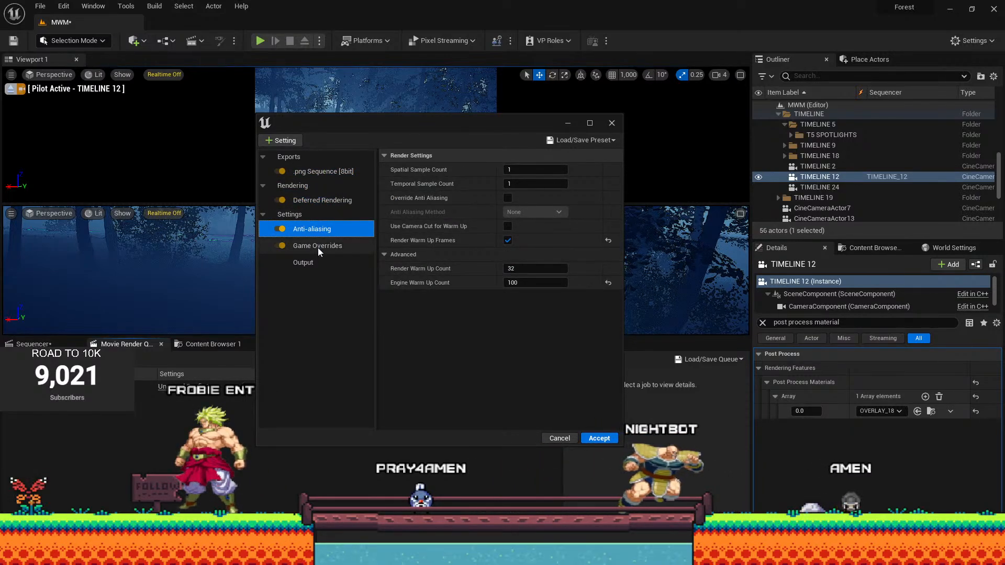
pyautogui.click(319, 247)
pyautogui.click(316, 261)
pyautogui.click(312, 247)
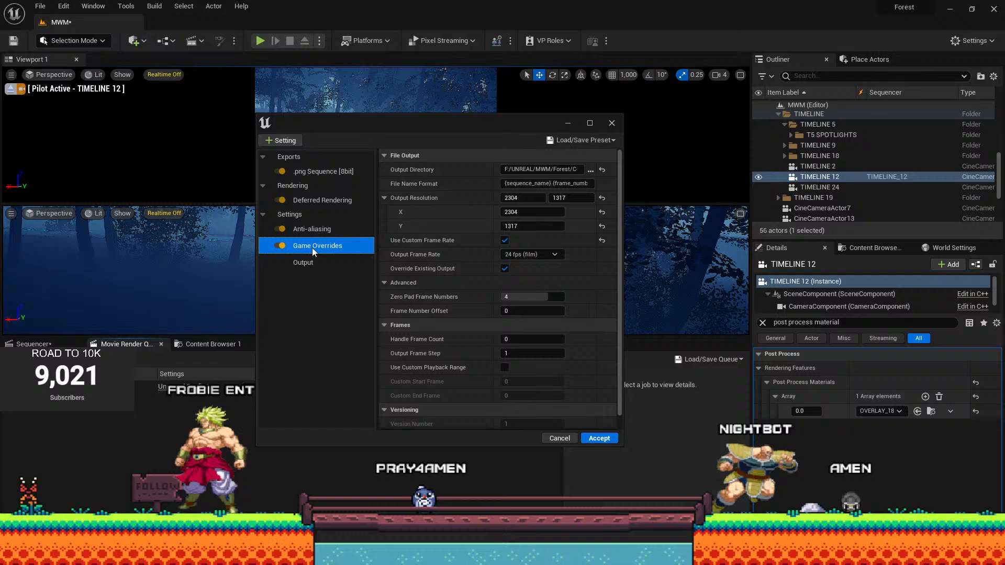
pyautogui.click(319, 176)
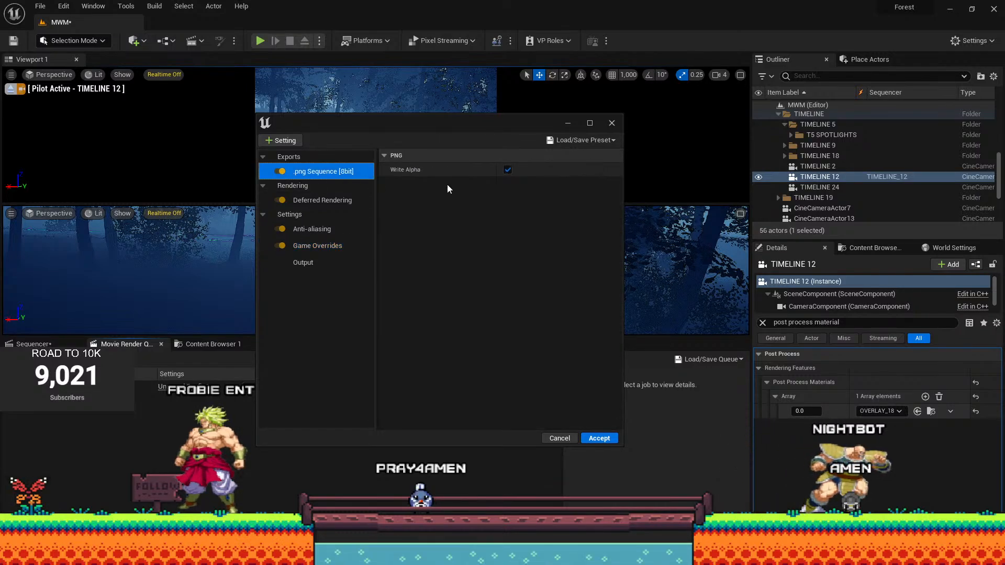
# Set the job's output directory to the EXPORT/TIMELINE 12 folder, accept the settings and render the queue locally.
pyautogui.click(320, 260)
pyautogui.click(590, 171)
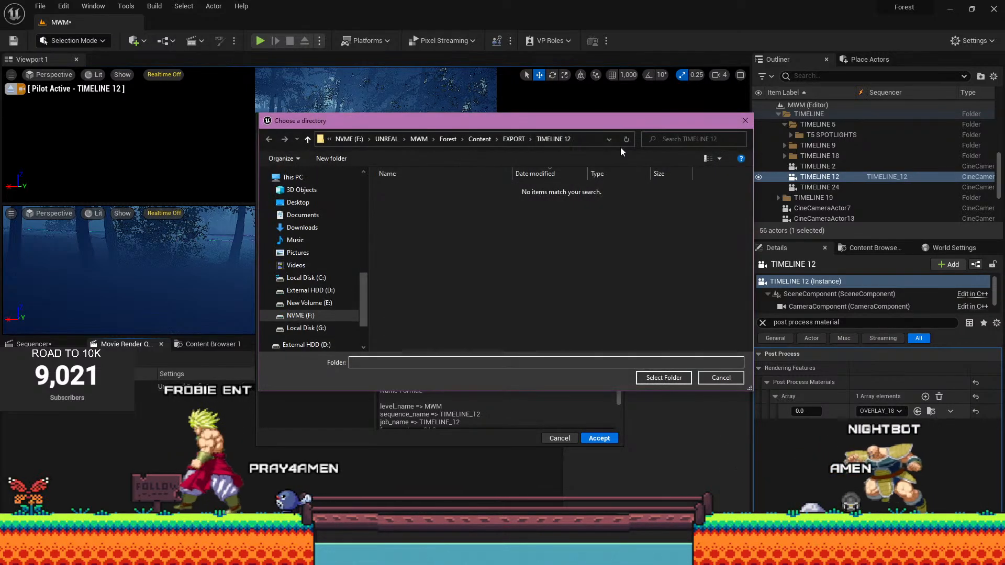
pyautogui.click(659, 377)
pyautogui.click(598, 438)
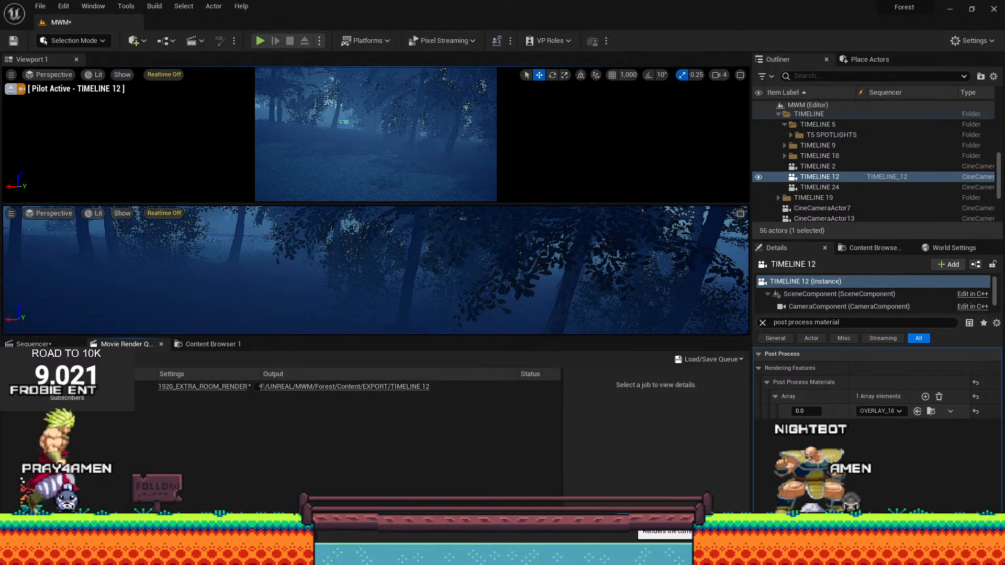
pyautogui.click(622, 518)
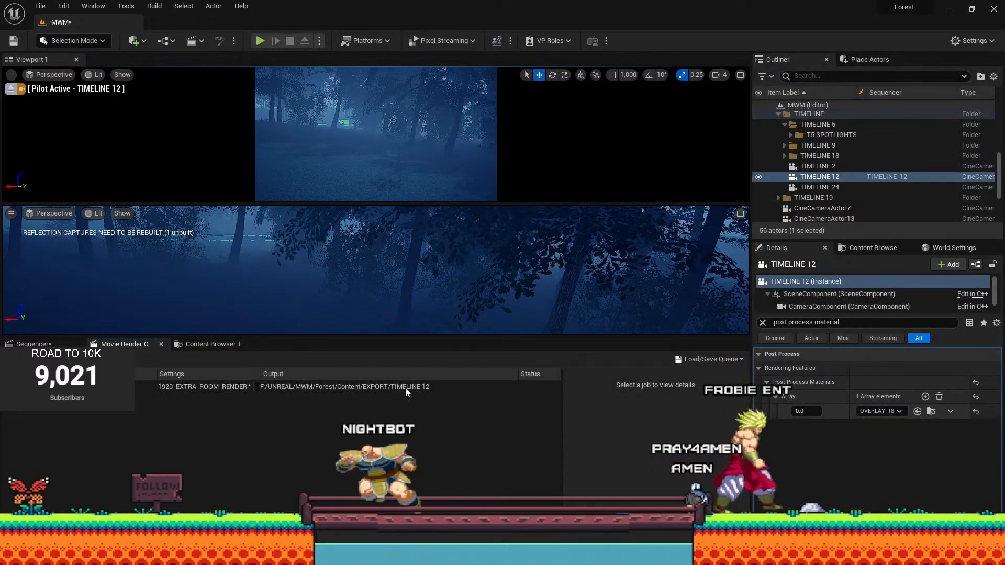
# Switch to File Explorer, sort the EXPORT folder by name, and open the TIMELINE 12 folder in a maximized window.
pyautogui.moveTo(215, 555)
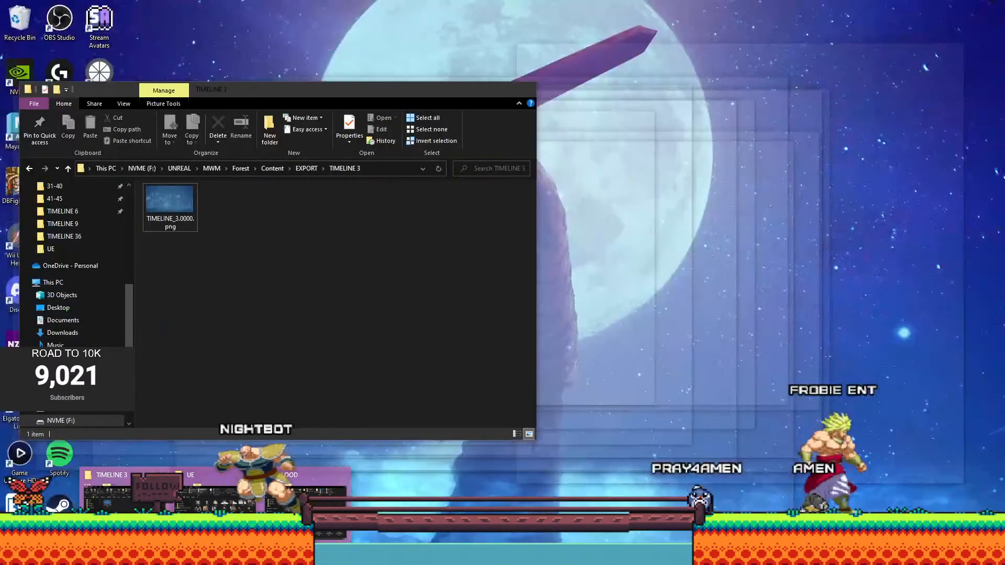
pyautogui.click(120, 492)
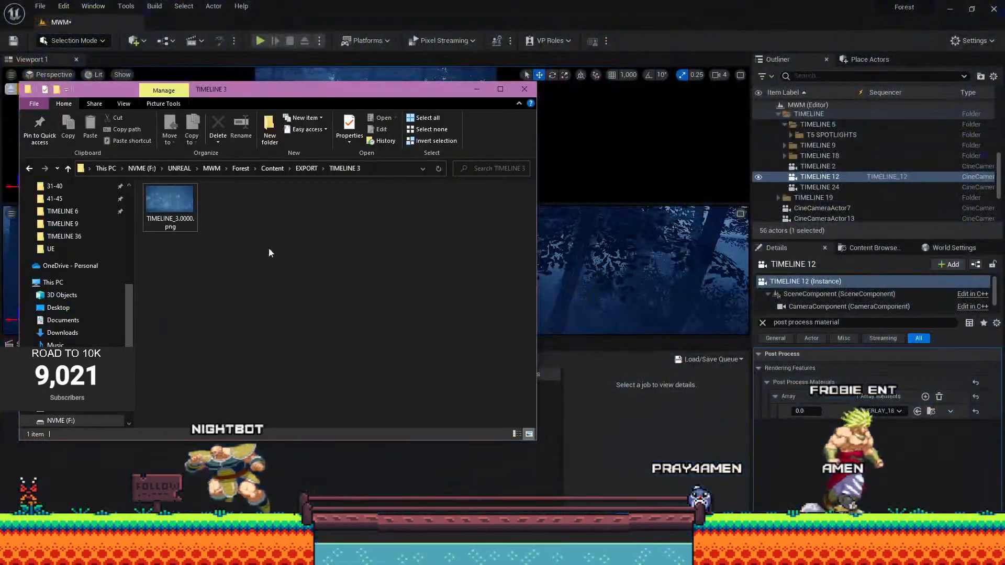
pyautogui.click(302, 169)
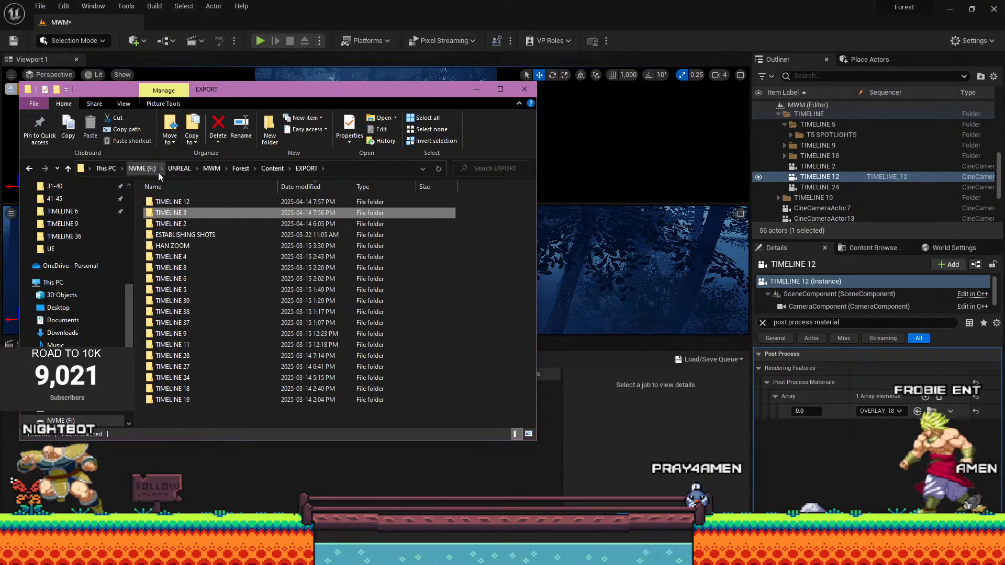
pyautogui.click(162, 187)
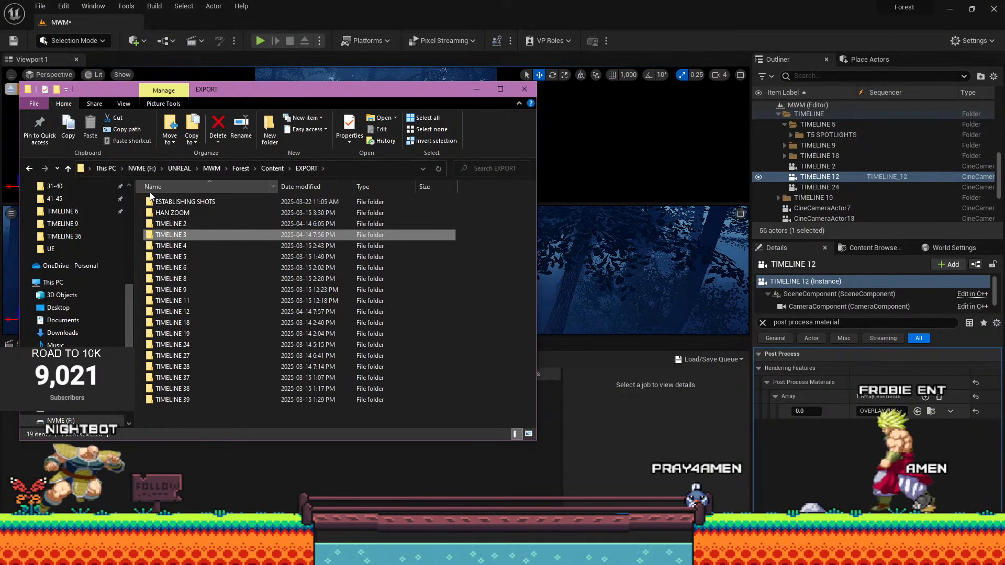
pyautogui.doubleClick(198, 313)
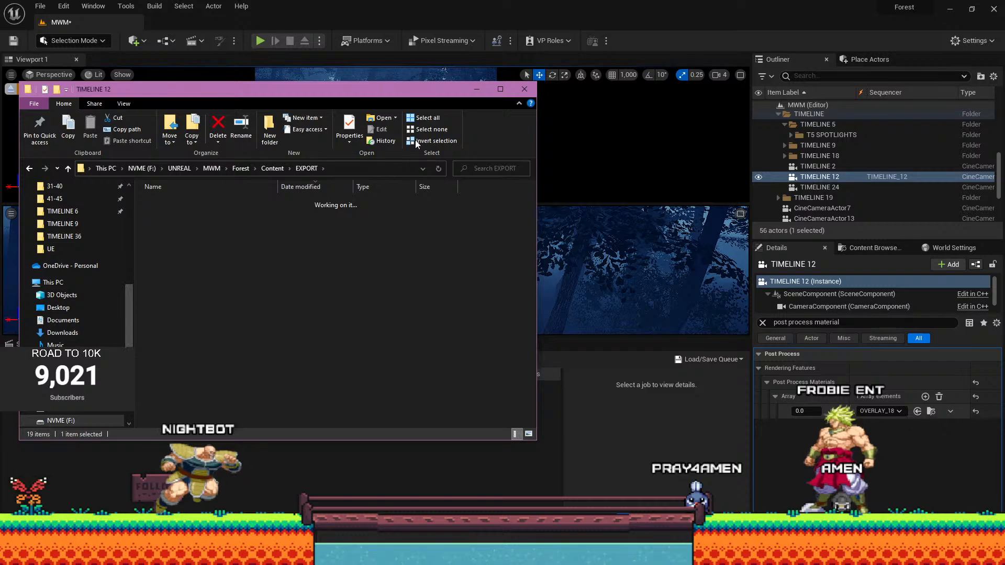
pyautogui.click(500, 89)
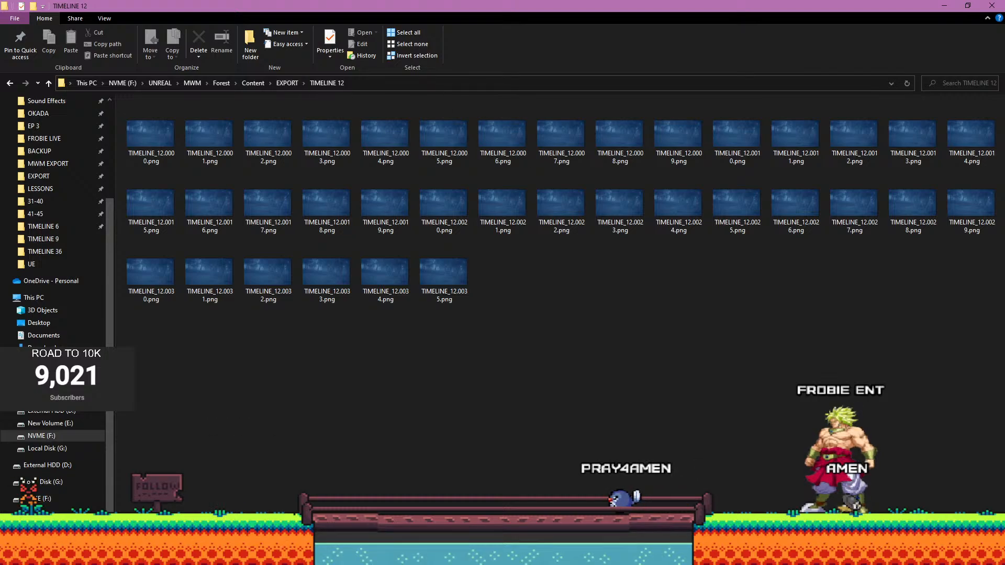
# Switch back to Unreal Editor and turn off realtime rendering in both viewports.
pyautogui.click(479, 545)
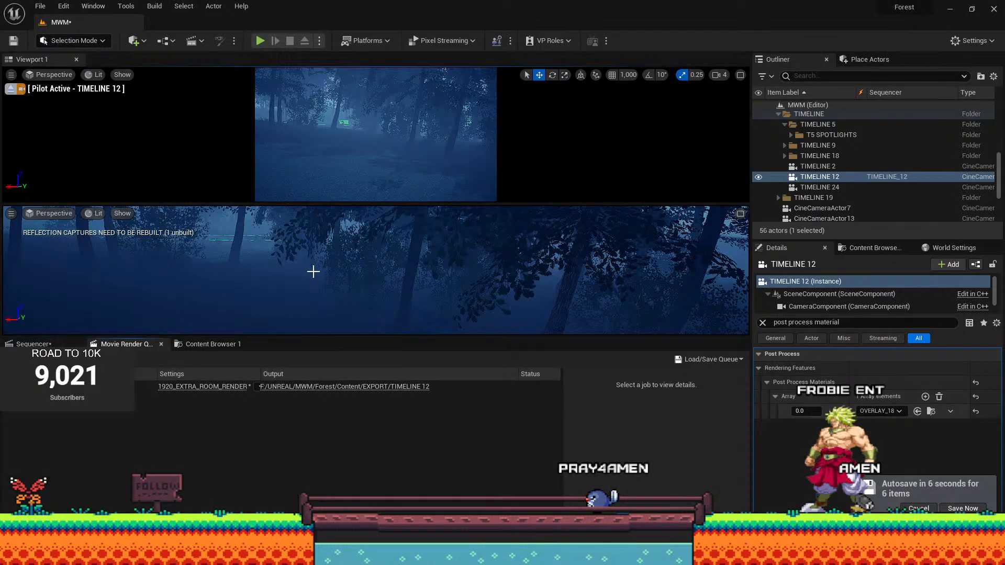
pyautogui.click(11, 213)
pyautogui.click(105, 254)
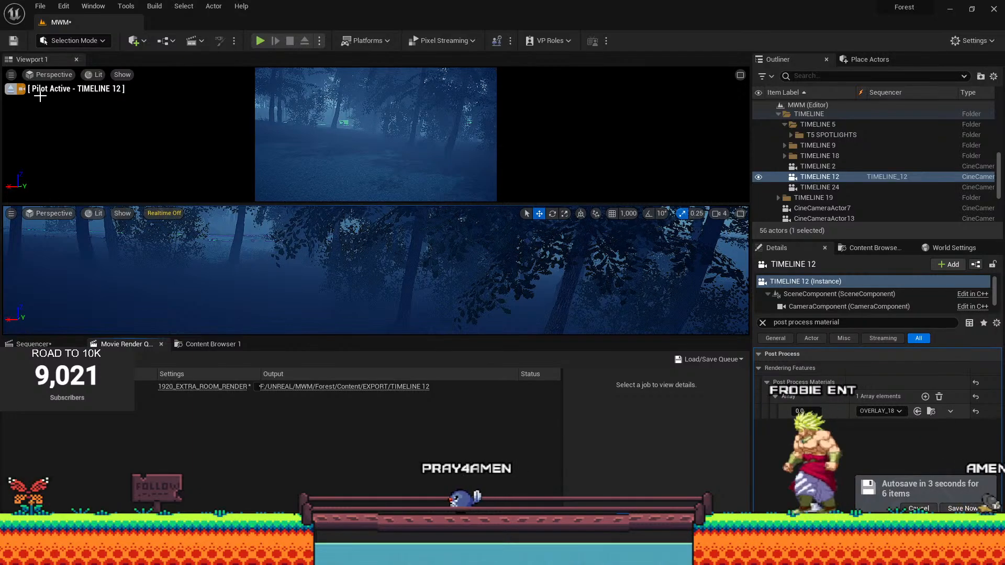
pyautogui.click(11, 75)
pyautogui.click(52, 116)
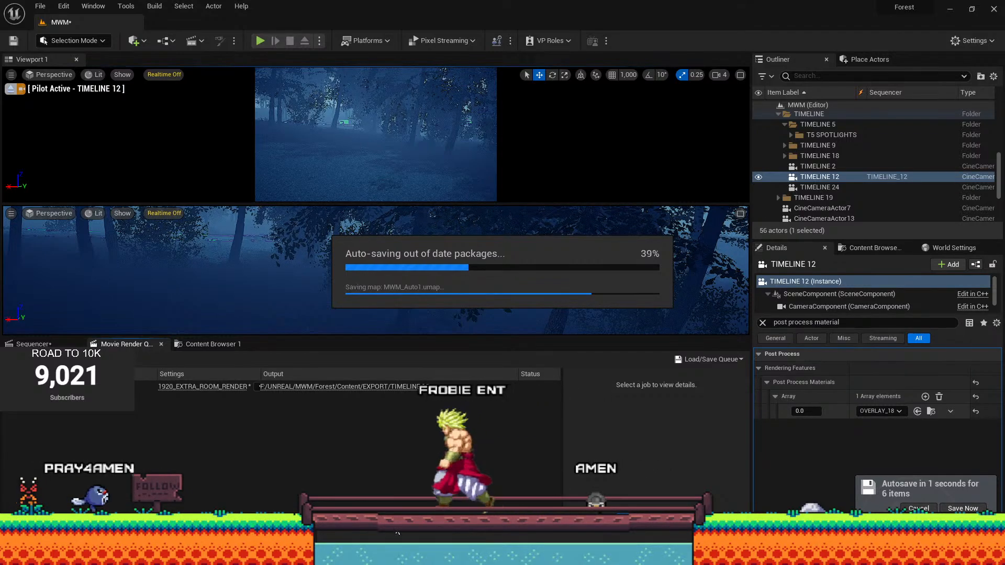
# Switch to the TIMELINE 12 export folder and open TIMELINE_12.0000.png in a maximized image viewer, closing the other open image.
pyautogui.moveTo(271, 554)
pyautogui.click(222, 495)
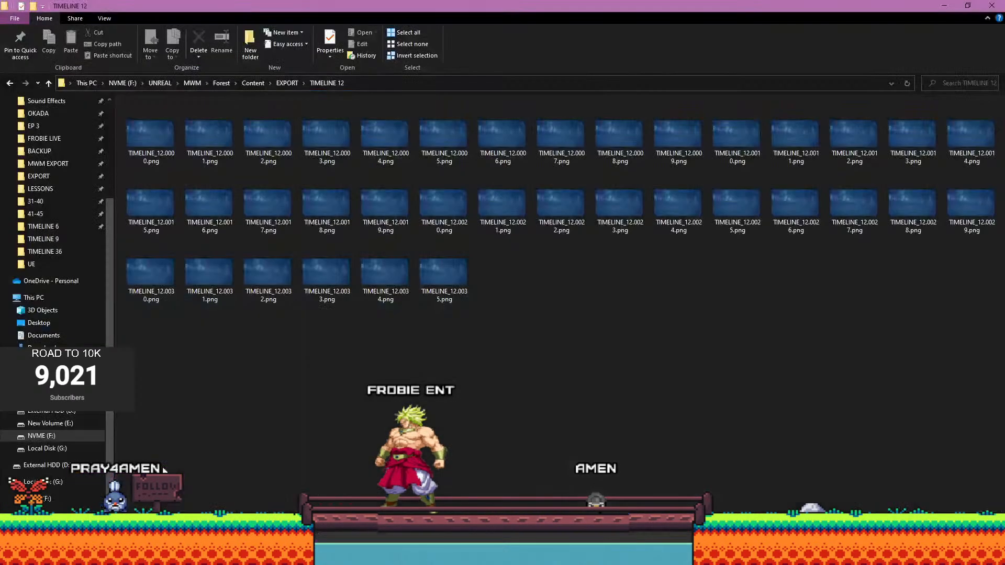
pyautogui.doubleClick(140, 136)
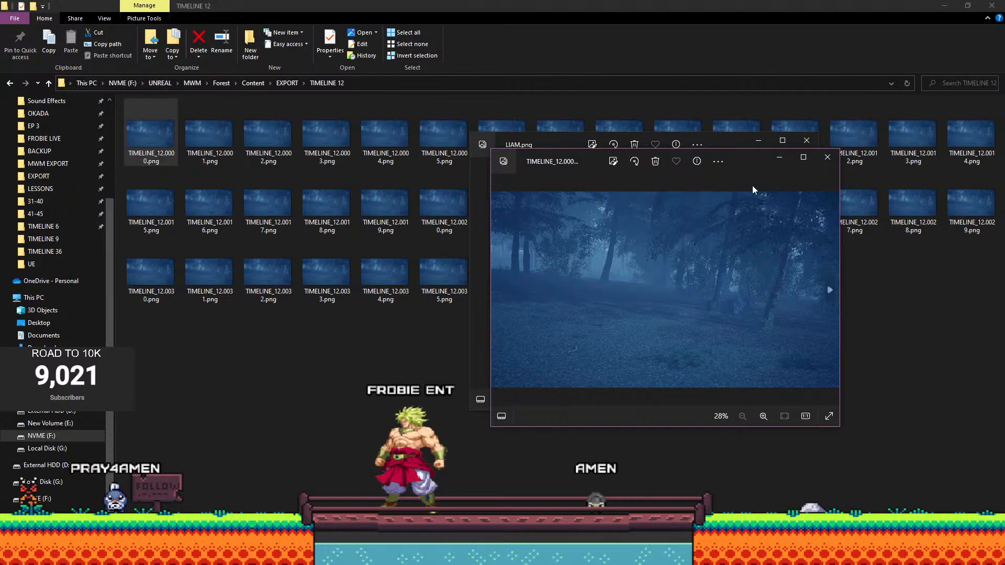
pyautogui.click(806, 141)
pyautogui.click(804, 157)
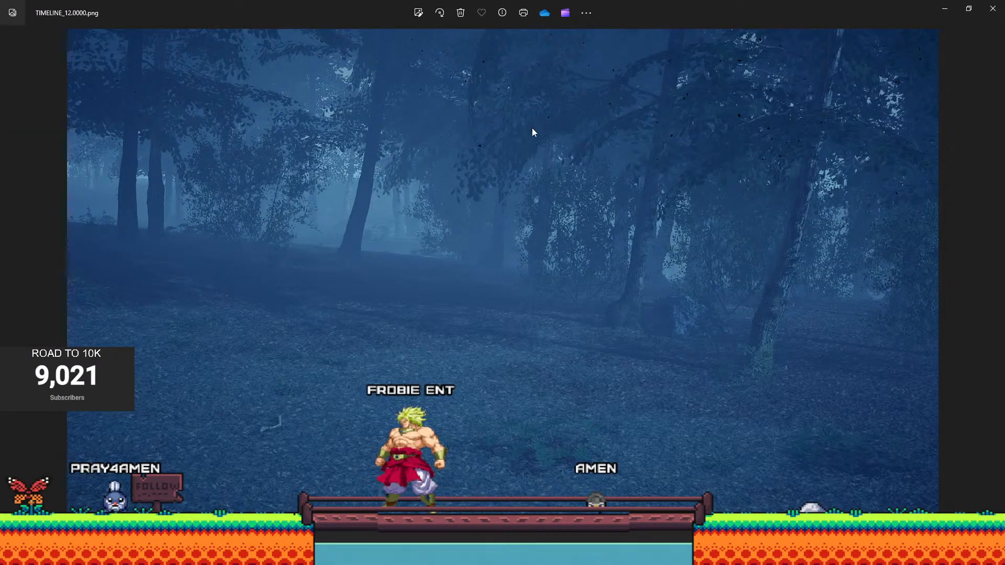
# Step forward through the rendered TIMELINE_12 frames to check the image sequence, and close the image viewer.
pyautogui.click(993, 275)
pyautogui.click(993, 274)
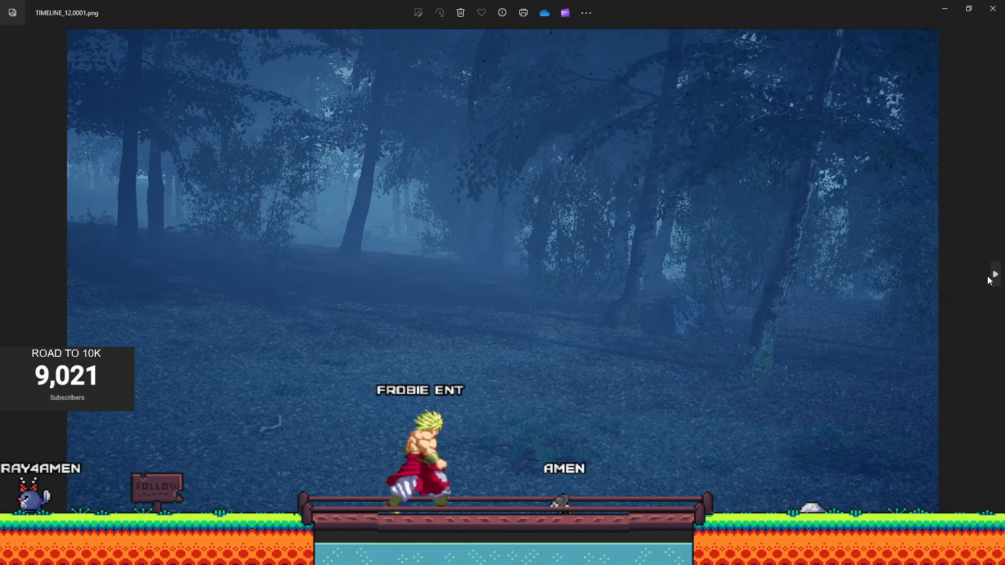
pyautogui.click(993, 275)
pyautogui.click(993, 274)
pyautogui.click(994, 274)
pyautogui.click(994, 274)
pyautogui.click(993, 274)
pyautogui.click(994, 274)
pyautogui.click(989, 279)
pyautogui.click(988, 278)
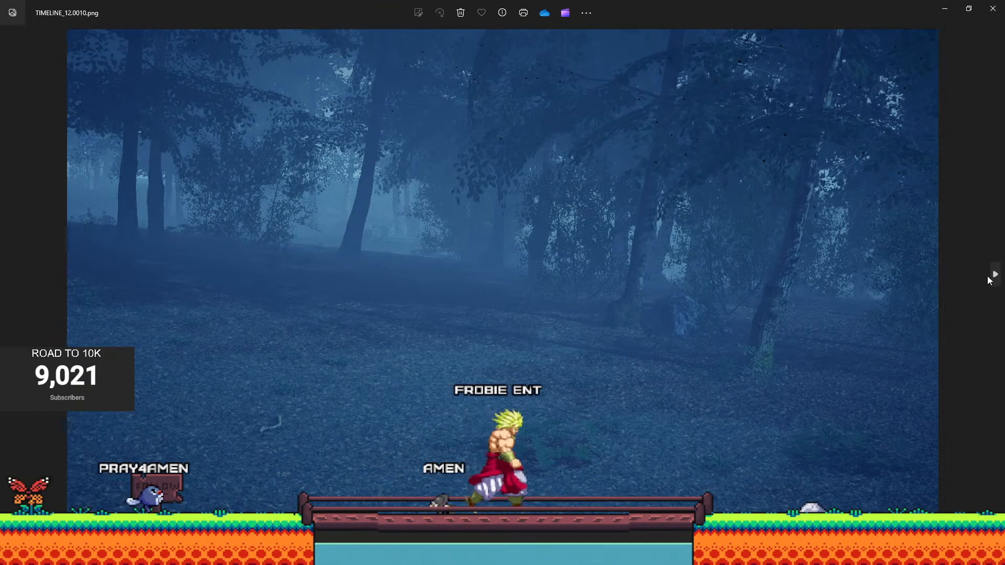
pyautogui.click(989, 279)
pyautogui.click(988, 279)
pyautogui.click(989, 278)
pyautogui.click(988, 279)
pyautogui.click(989, 278)
pyautogui.click(991, 279)
pyautogui.click(990, 279)
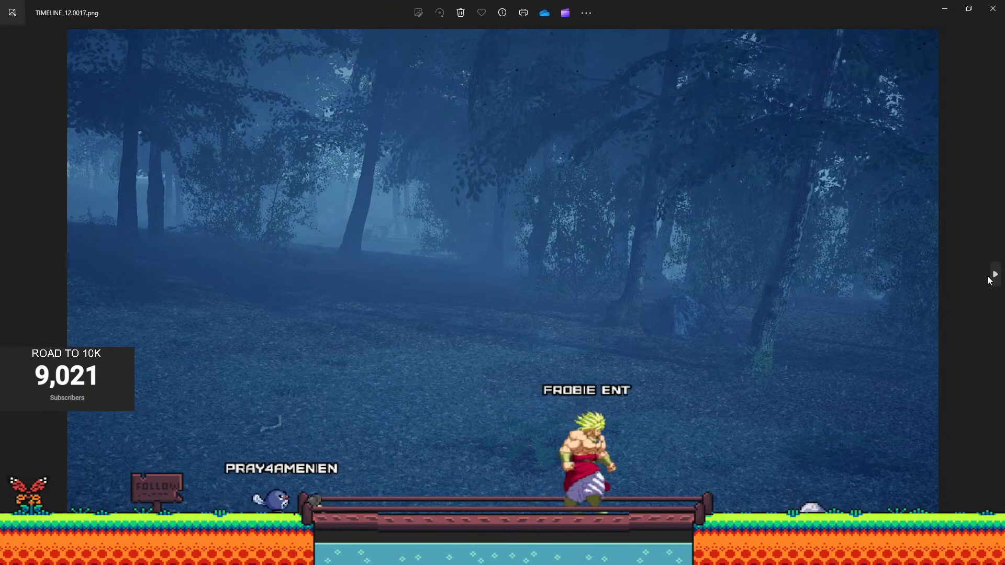
pyautogui.click(991, 279)
pyautogui.click(991, 279)
pyautogui.click(993, 280)
pyautogui.click(992, 280)
pyautogui.click(994, 280)
pyautogui.click(994, 281)
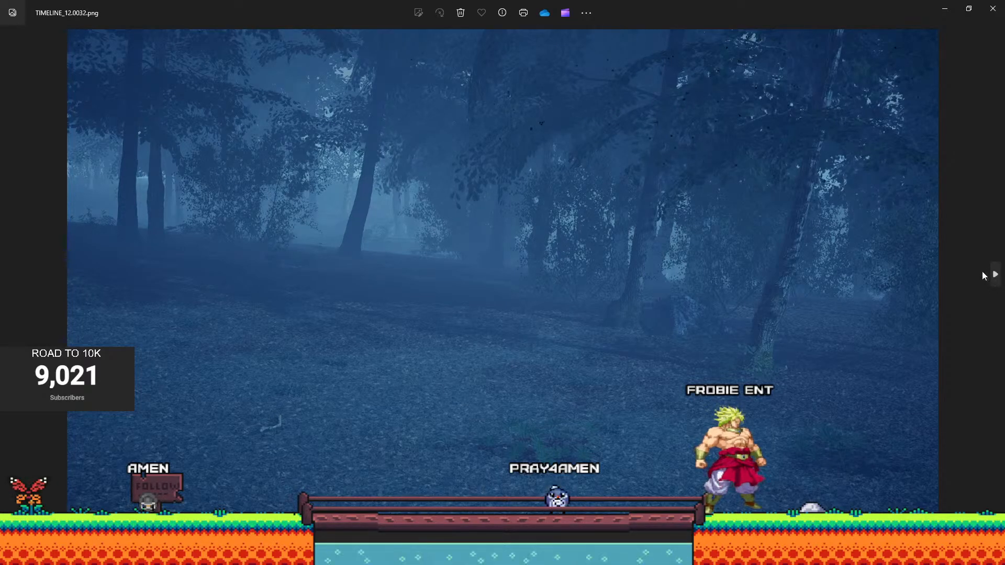
pyautogui.click(987, 10)
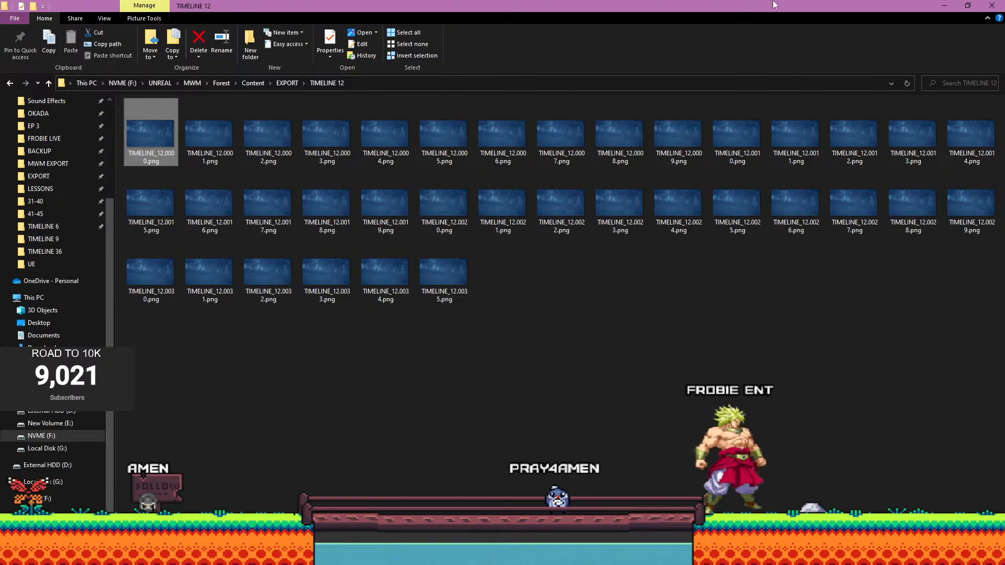
# Return to the EXPORT folder, minimize its window, and close the Message Log in Unreal Editor.
pyautogui.click(287, 83)
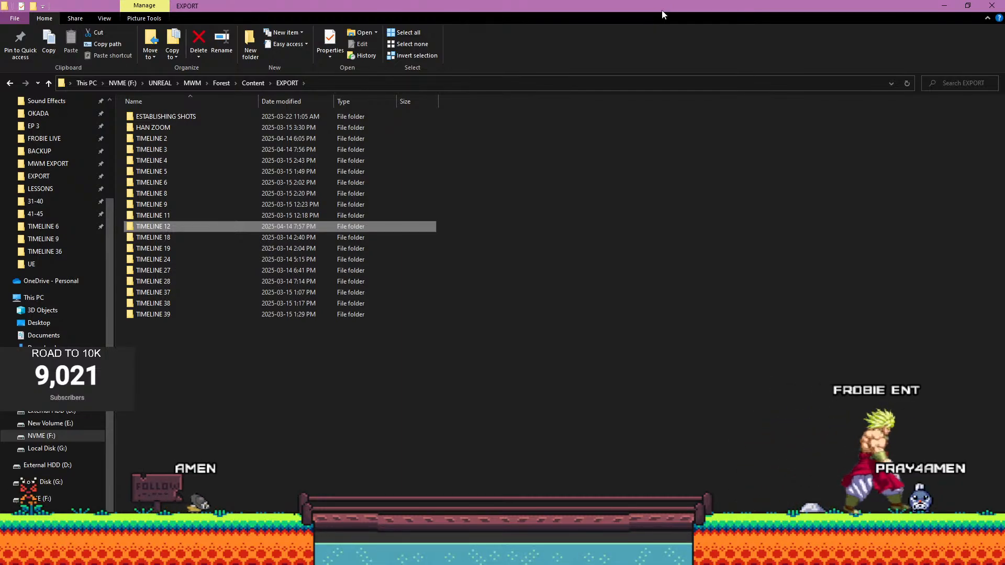
pyautogui.moveTo(664, 2); pyautogui.dragTo(470, 99)
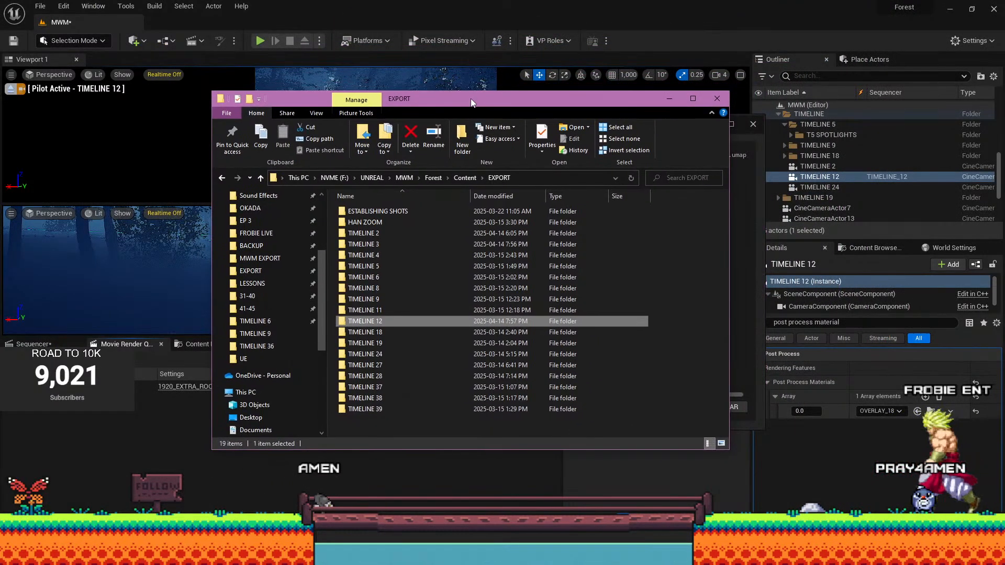
pyautogui.click(669, 99)
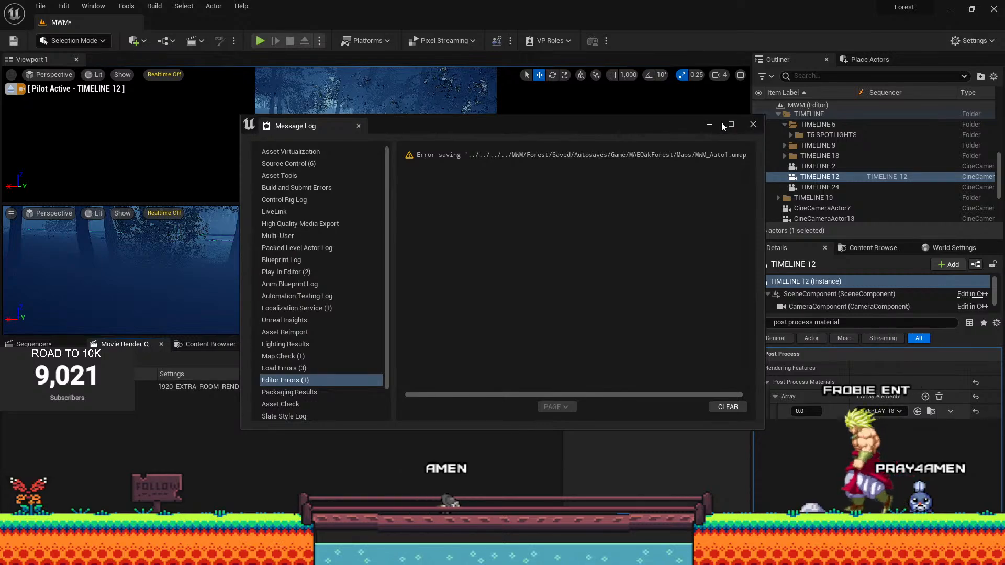
pyautogui.click(753, 125)
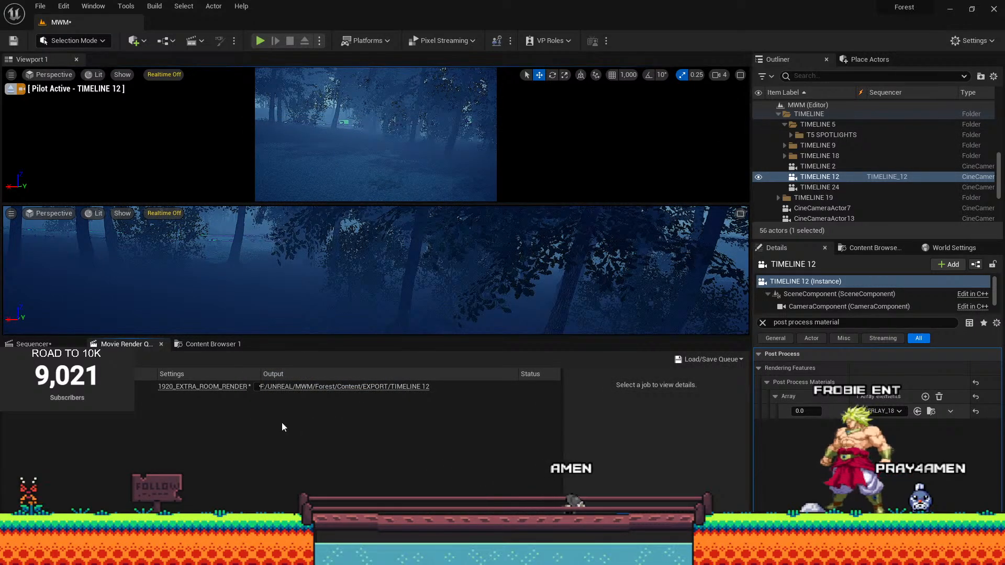
# Show the Sequencer with a shorter panel, shrink the piloted camera viewport, and survey the forest in the lower perspective viewport.
pyautogui.click(33, 343)
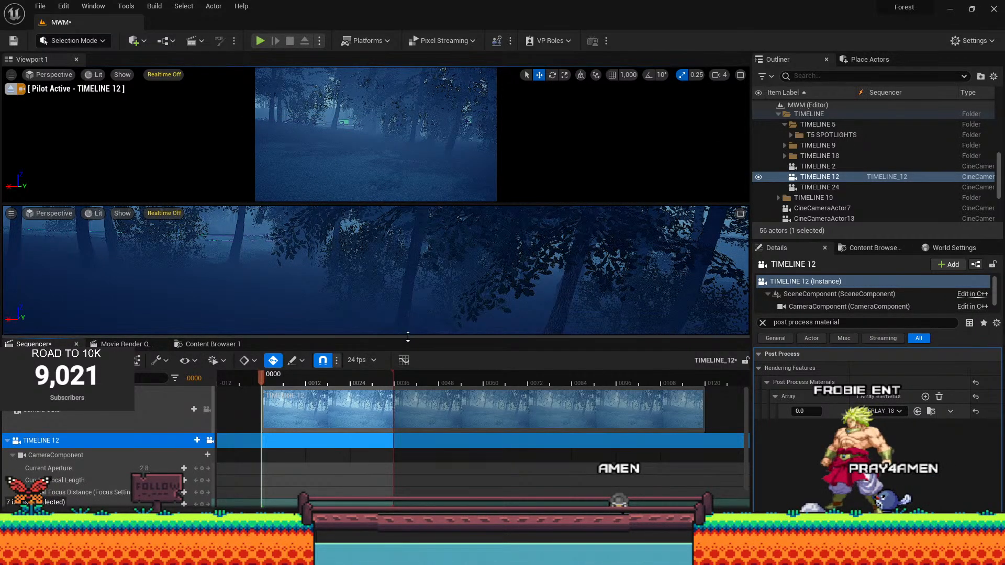
pyautogui.moveTo(416, 338); pyautogui.dragTo(420, 401)
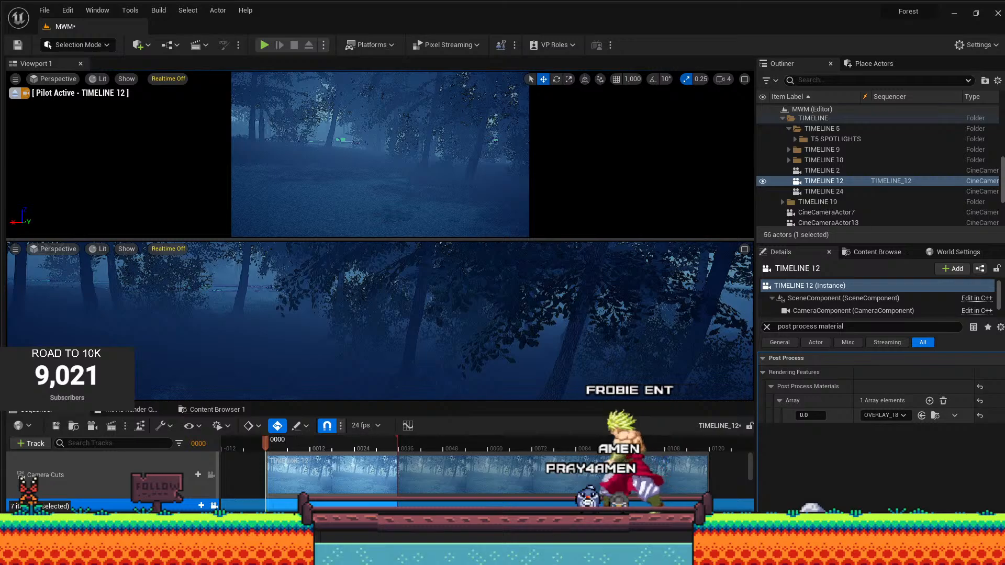
pyautogui.moveTo(344, 239); pyautogui.dragTo(341, 206)
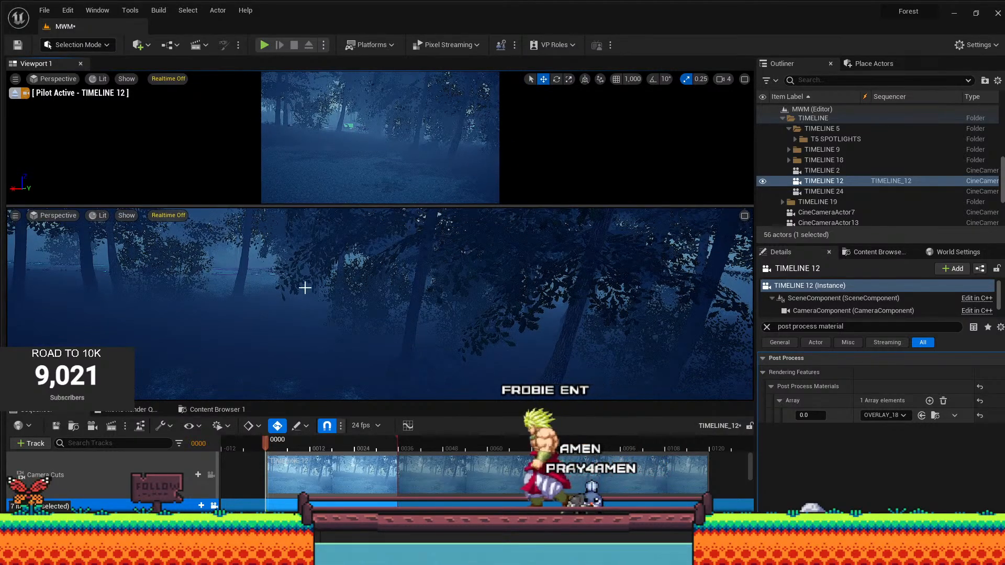
pyautogui.moveTo(304, 288); pyautogui.dragTo(335, 278, button='right')
pyautogui.moveTo(419, 283); pyautogui.dragTo(288, 269, button='right')
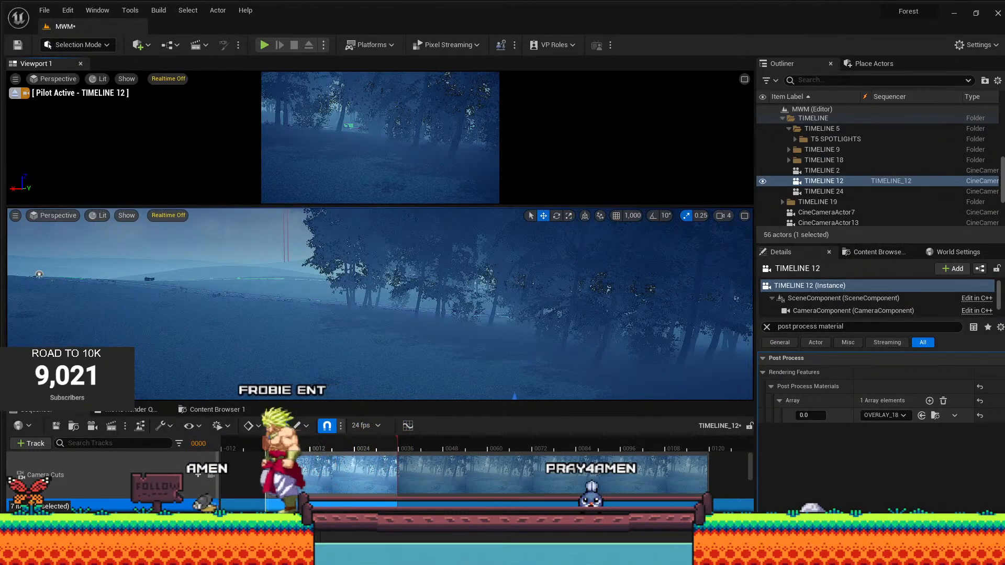
pyautogui.moveTo(190, 271)
pyautogui.mouseDown(button='right')
pyautogui.moveTo(230, 272)
pyautogui.moveTo(188, 271)
pyautogui.mouseUp(button='right')
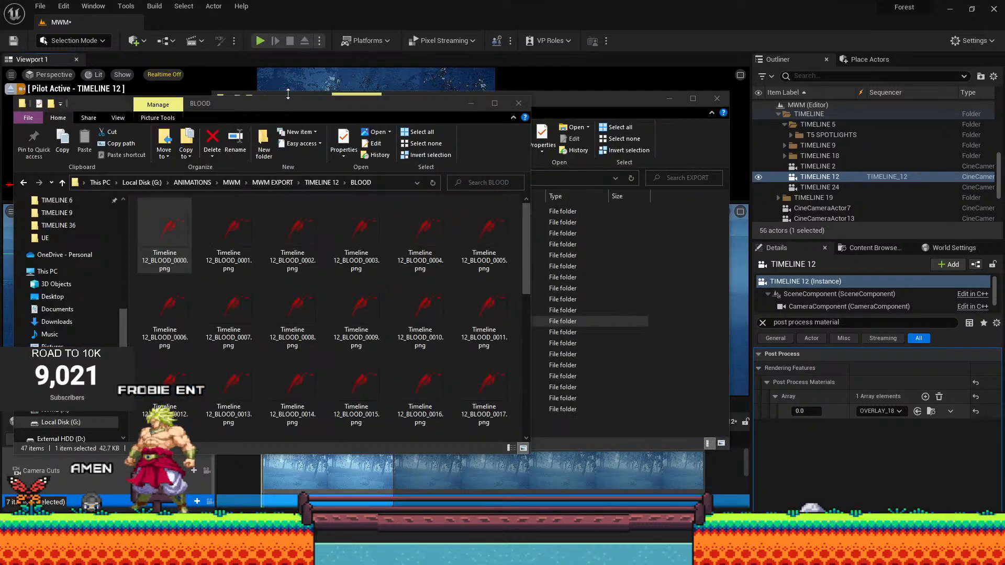
# In File Explorer, arrange the EXPORT and BLOOD windows side by side and open MWM EXPORT's TIMELINE 13 folder in the BLOOD window.
pyautogui.moveTo(285, 102); pyautogui.dragTo(338, 99)
pyautogui.moveTo(555, 124); pyautogui.dragTo(640, 105)
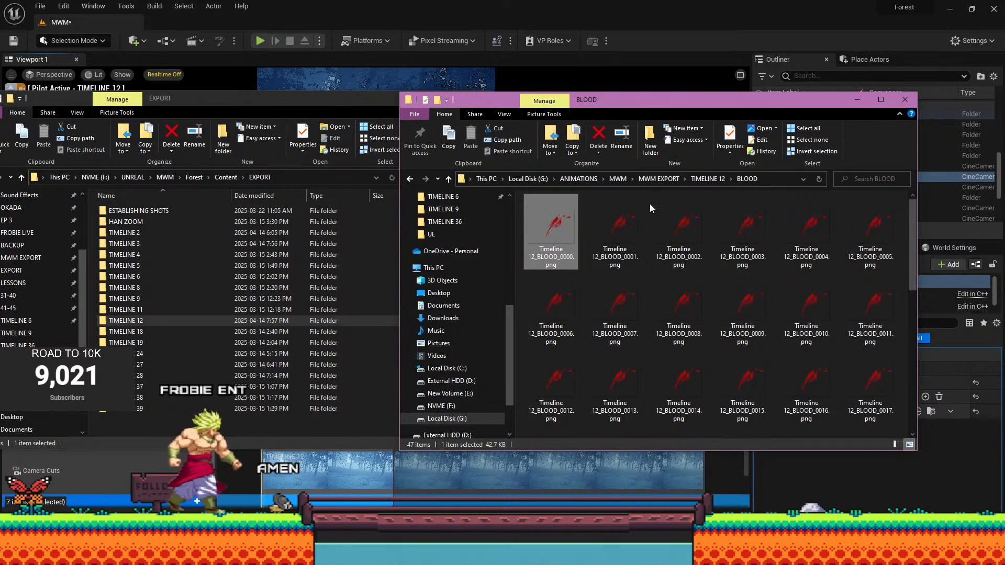
pyautogui.click(661, 181)
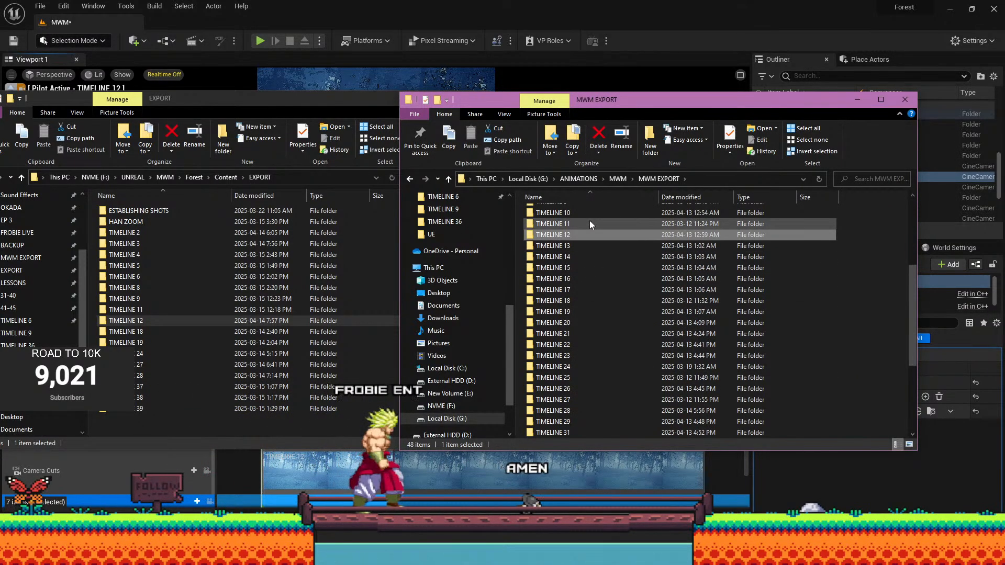
pyautogui.doubleClick(573, 243)
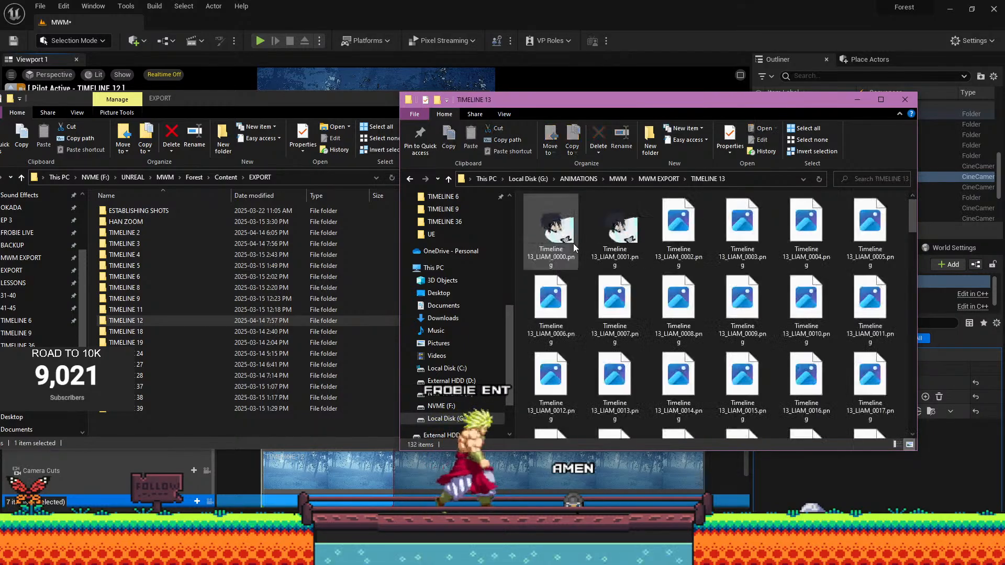
# Open Timeline 13_LIAM_0000.png, step forward through the character frames, and close the image viewer.
pyautogui.doubleClick(550, 231)
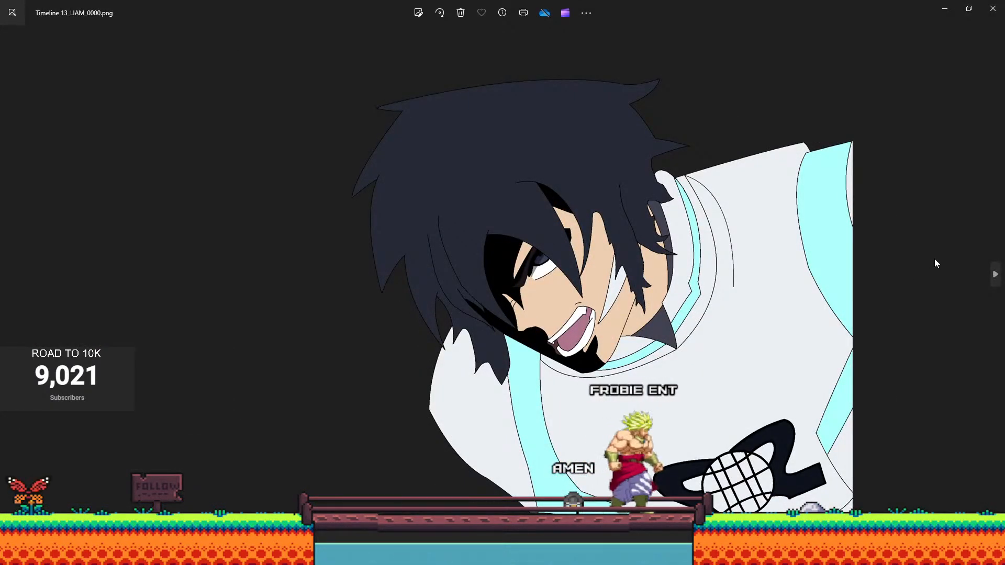
pyautogui.press('Right')
pyautogui.press('Right')
pyautogui.press('Right')
pyautogui.press('Right')
pyautogui.press('Right')
pyautogui.press('Right')
pyautogui.press('Right')
pyautogui.press('Right')
pyautogui.press('Right')
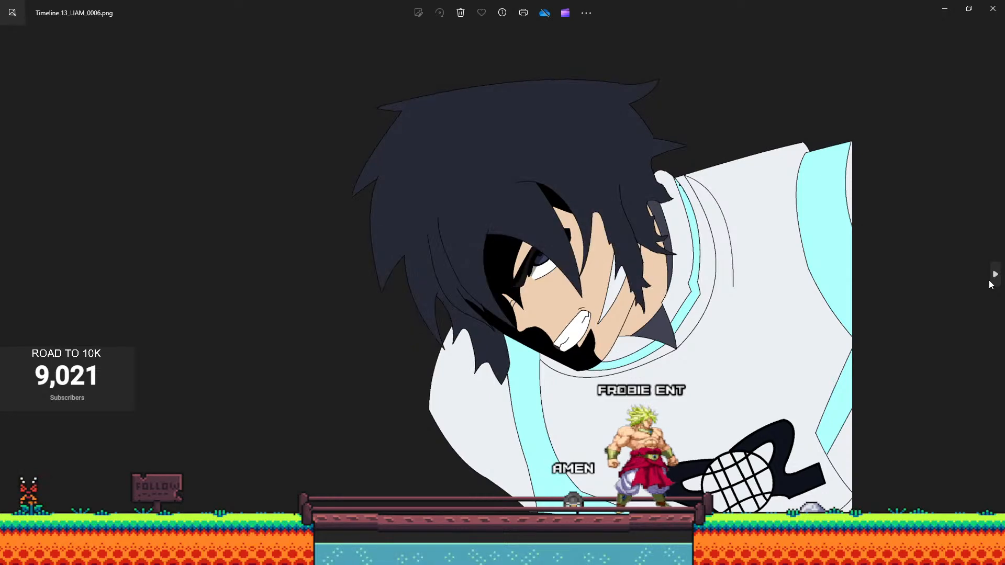
pyautogui.click(993, 10)
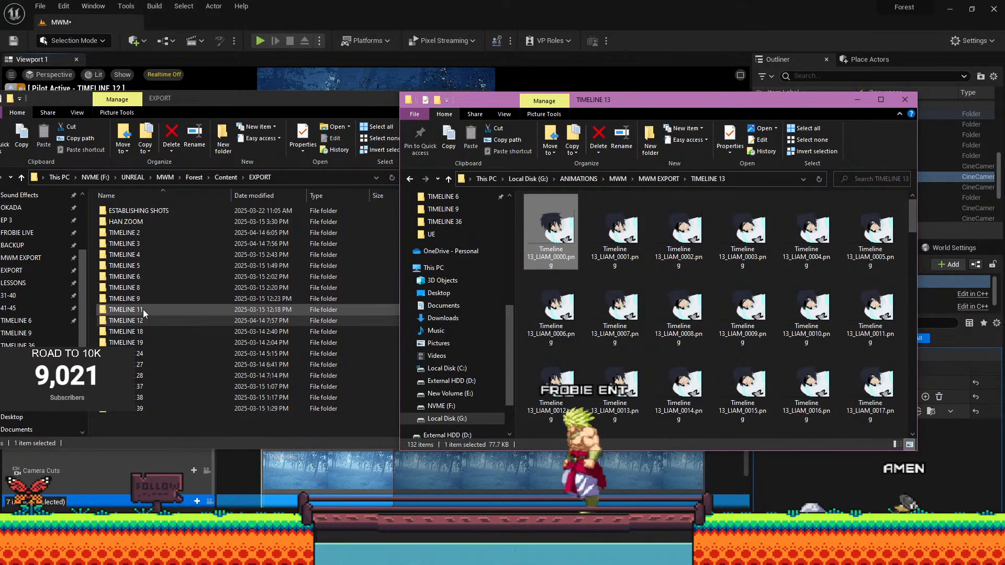
# Check the TIMELINE 8, 6 and 5 export folders, view TIMELINE_11.0000.jpeg from the TIMELINE 11 folder, and minimize the viewer.
pyautogui.doubleClick(158, 287)
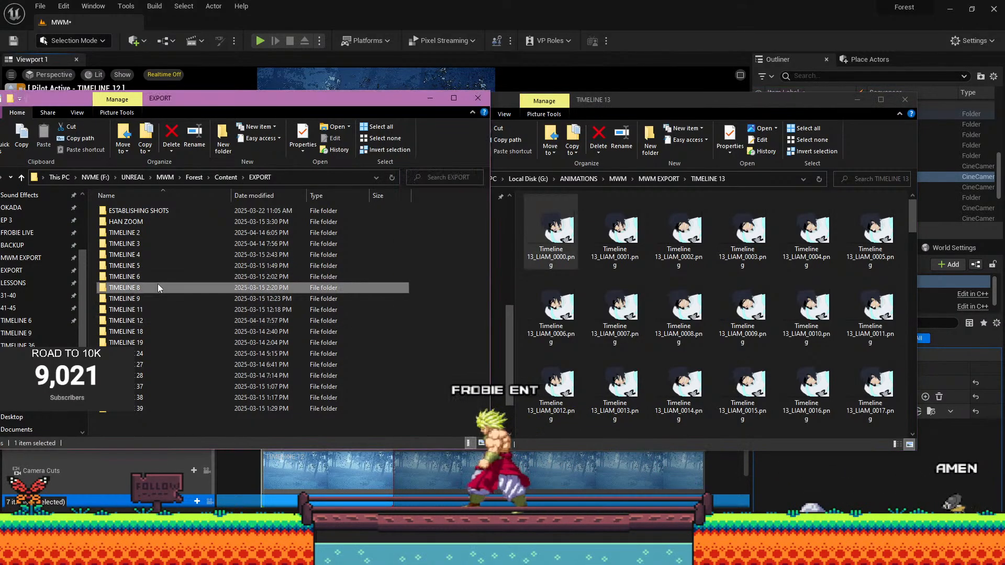
pyautogui.hotkey('alt', 'Left')
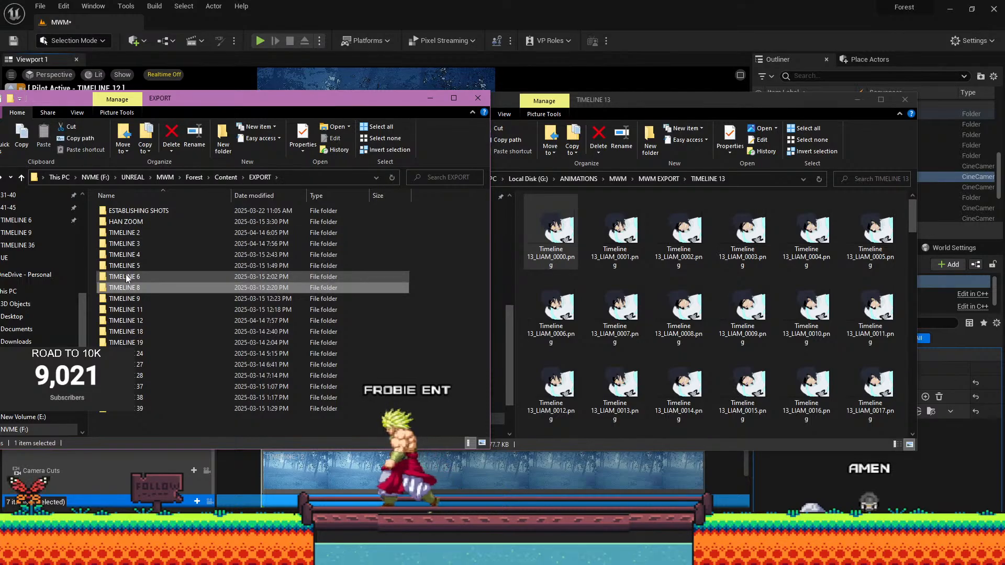
pyautogui.doubleClick(125, 275)
pyautogui.hotkey('alt', 'Left')
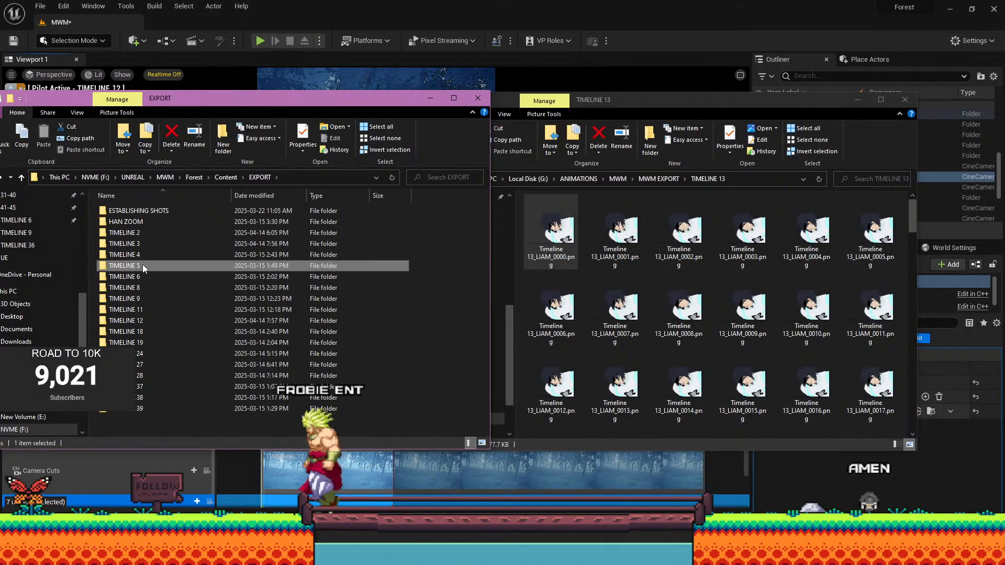
pyautogui.doubleClick(143, 265)
pyautogui.hotkey('alt', 'Left')
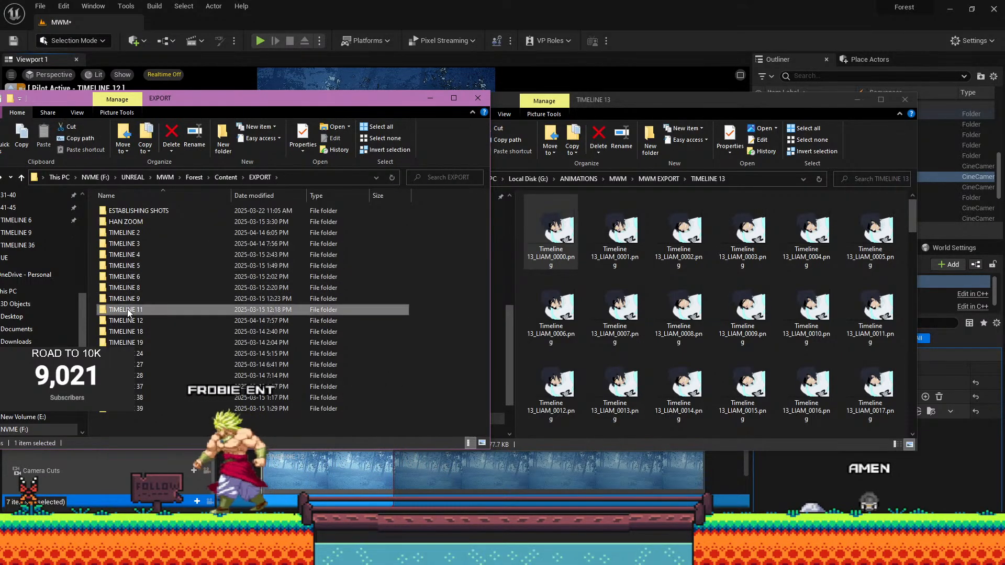
pyautogui.doubleClick(131, 310)
pyautogui.doubleClick(130, 221)
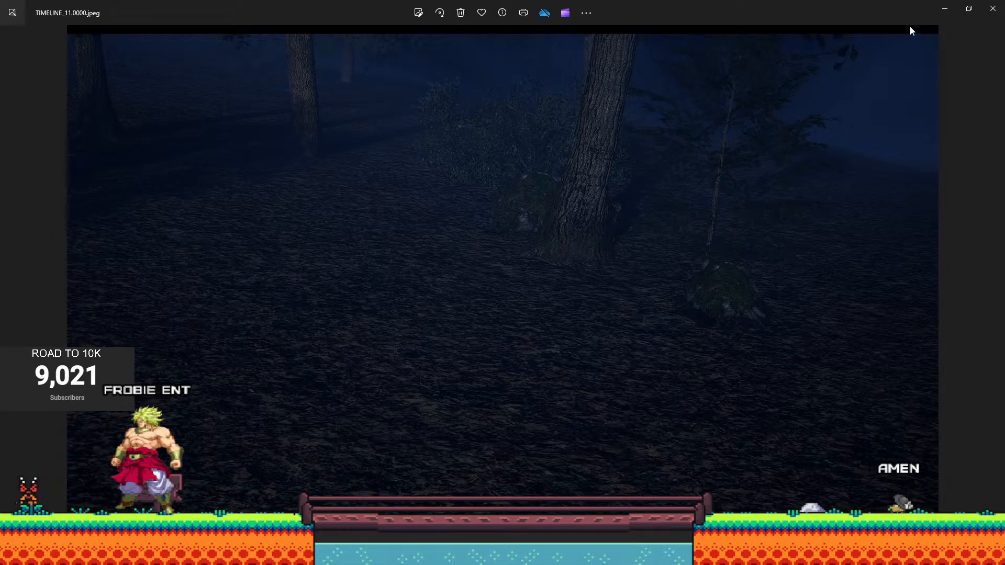
pyautogui.click(941, 8)
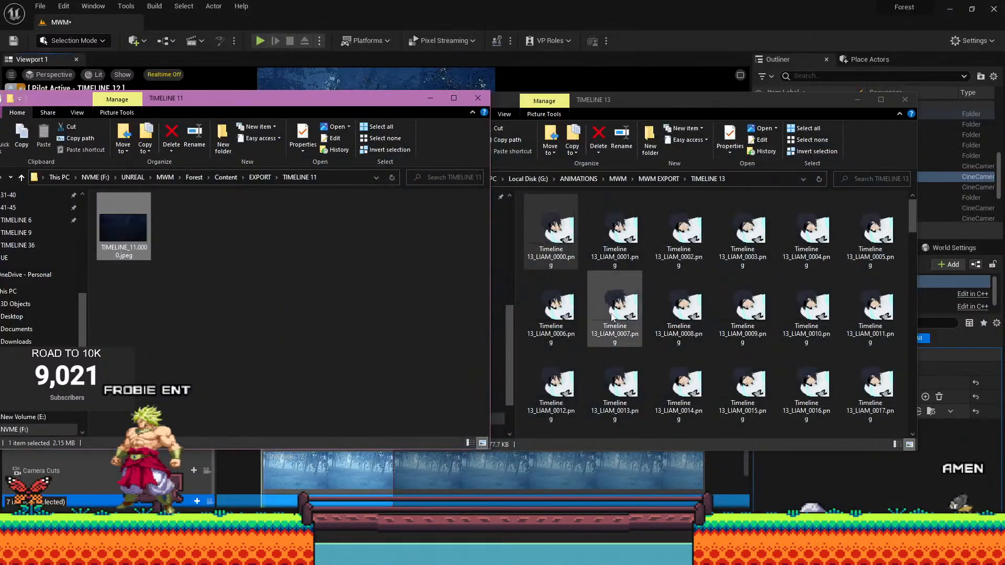
# Switch to Photoshop and place Timeline 13_LIAM_0000.png into 1920x1080.psd, enlarged and shifted to the canvas's right edge.
pyautogui.click(434, 555)
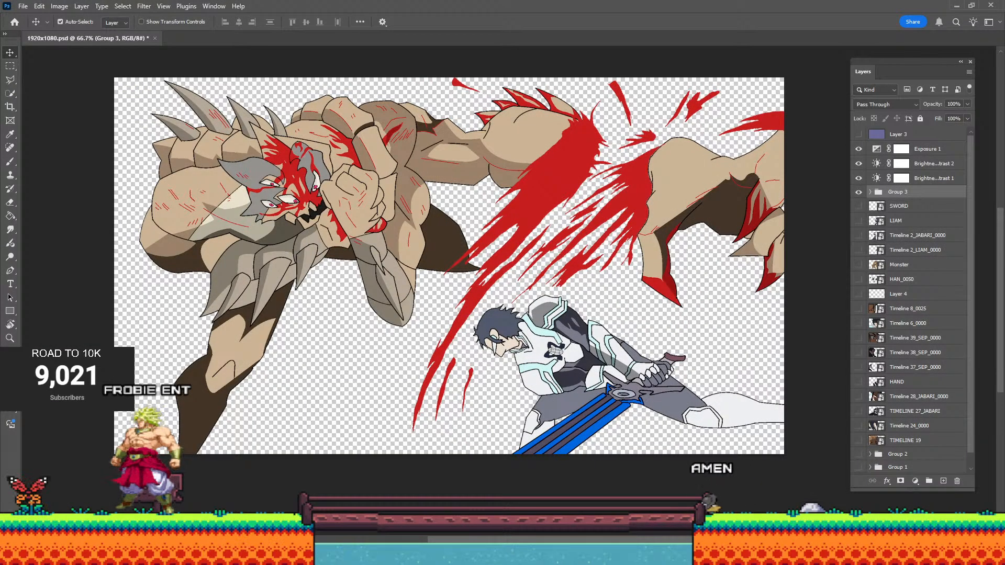
pyautogui.hotkey('alt', 'Tab')
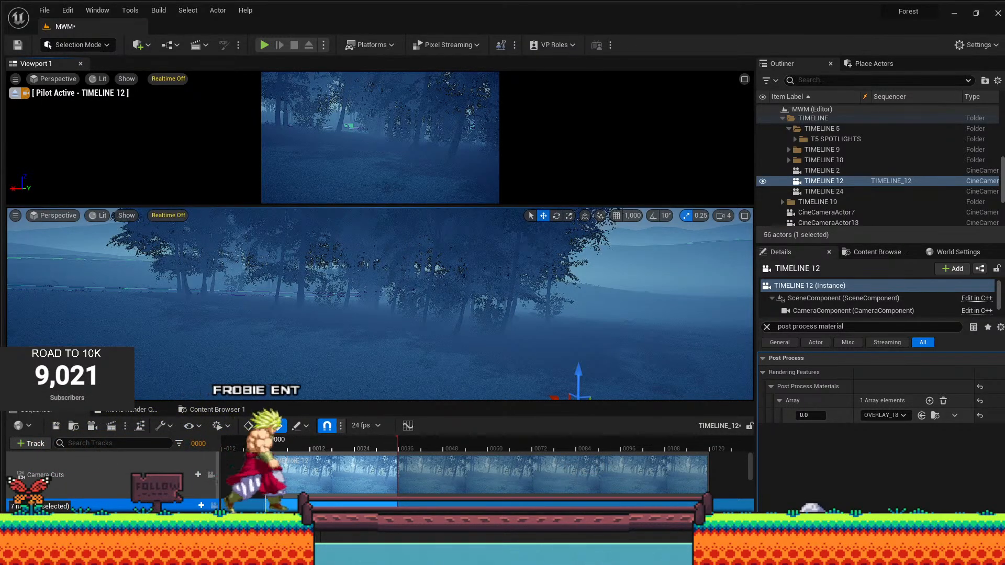
pyautogui.hotkey('alt', 'Tab')
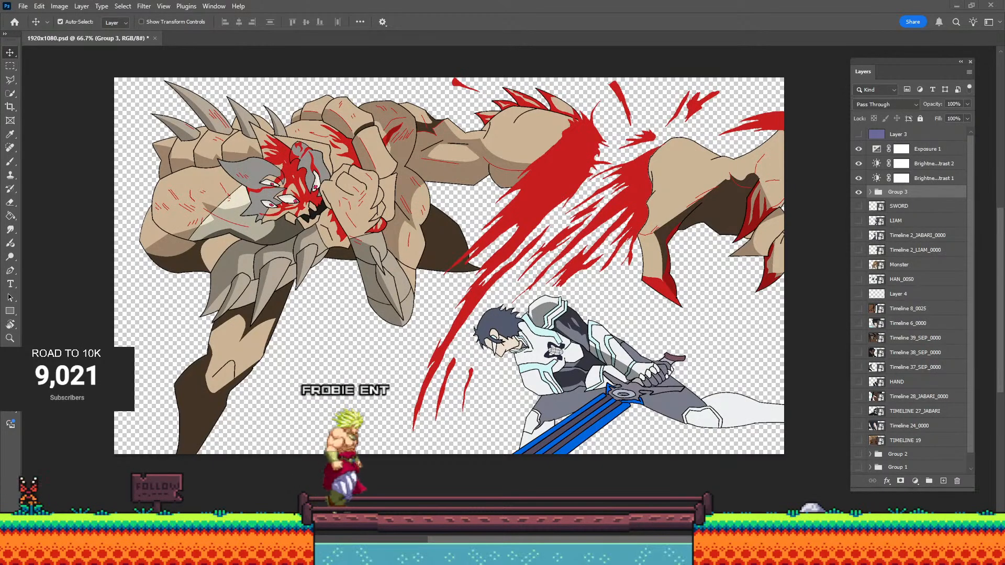
pyautogui.moveTo(215, 555)
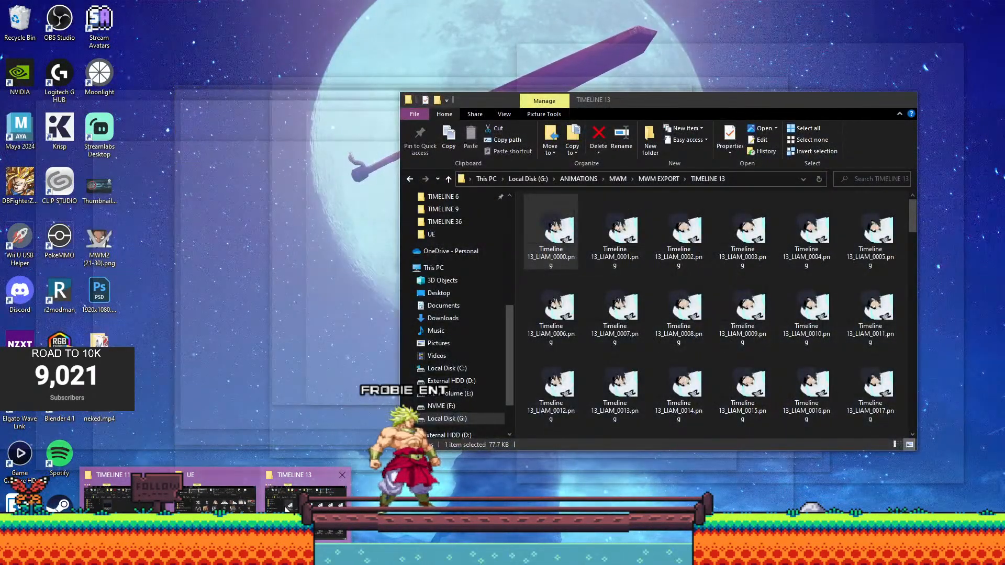
pyautogui.click(285, 507)
pyautogui.moveTo(553, 228); pyautogui.dragTo(329, 157)
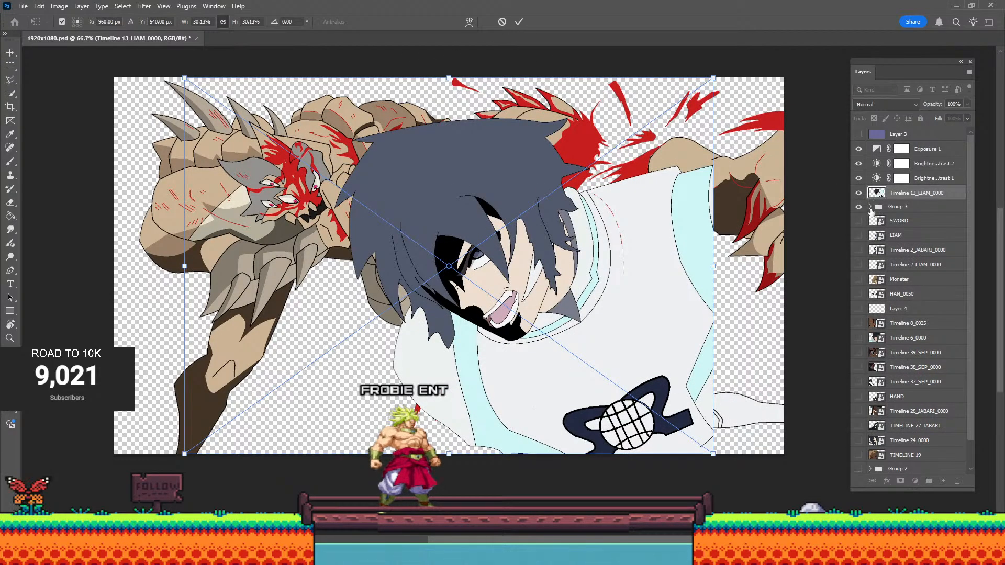
pyautogui.moveTo(713, 268); pyautogui.dragTo(789, 272)
pyautogui.click(519, 22)
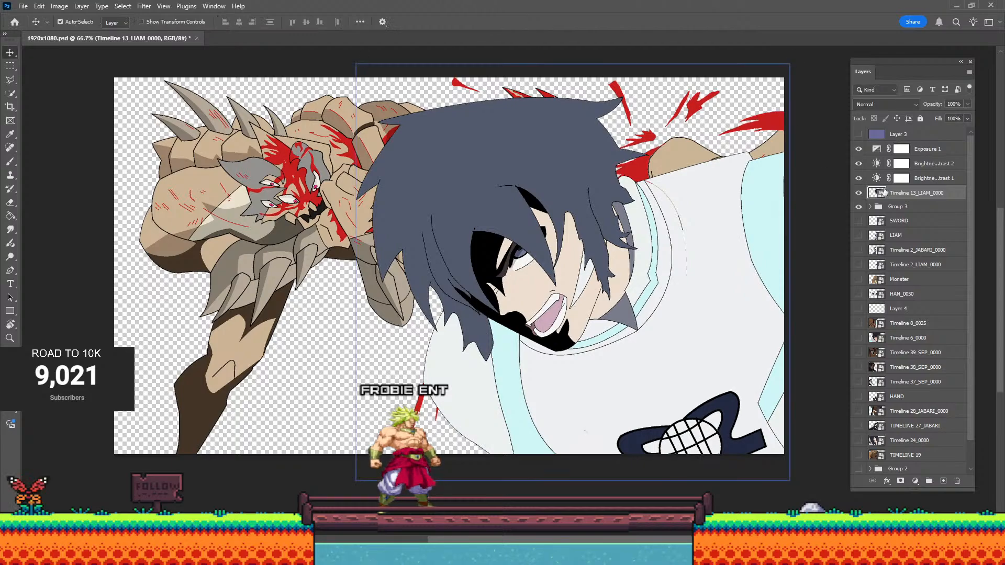
# Move the Timeline 13_LIAM_0000 layer above the Exposure 1 adjustment layer and hide Group 3.
pyautogui.moveTo(883, 193); pyautogui.dragTo(898, 150)
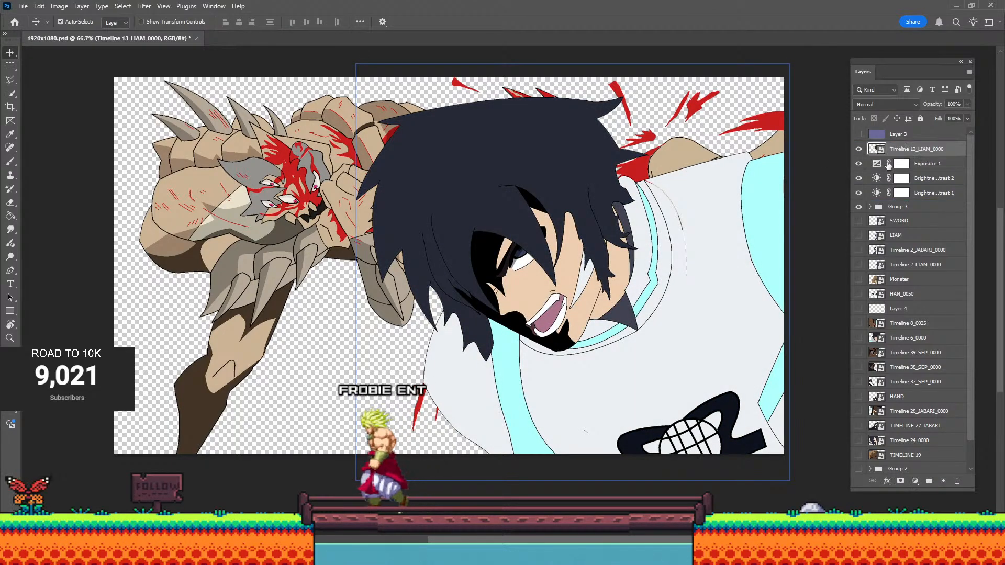
pyautogui.click(858, 207)
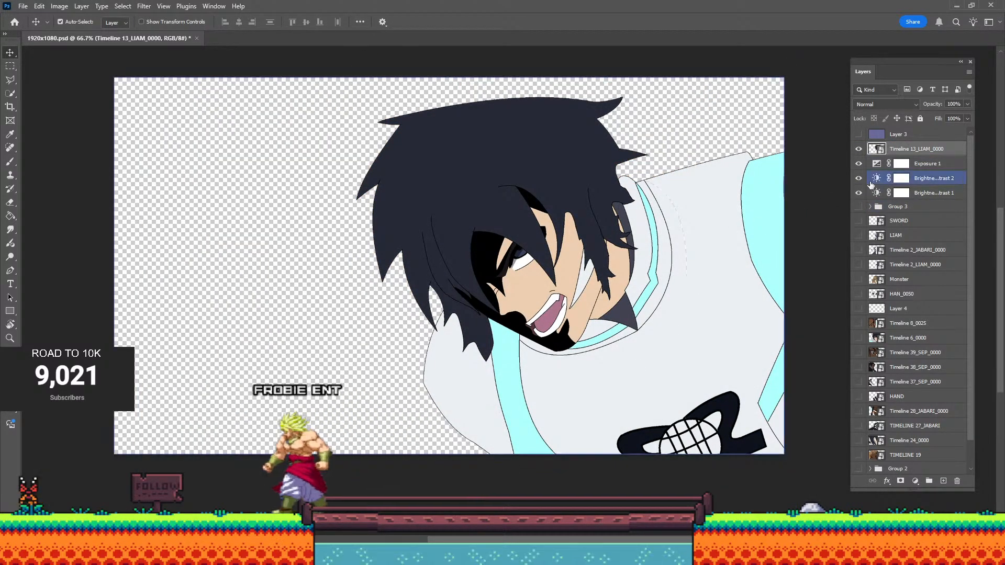
# Place TIMELINE_11.0000.jpeg from the TIMELINE 11 folder directly above the Exposure 1 layer, behind the character.
pyautogui.click(927, 163)
pyautogui.moveTo(215, 555)
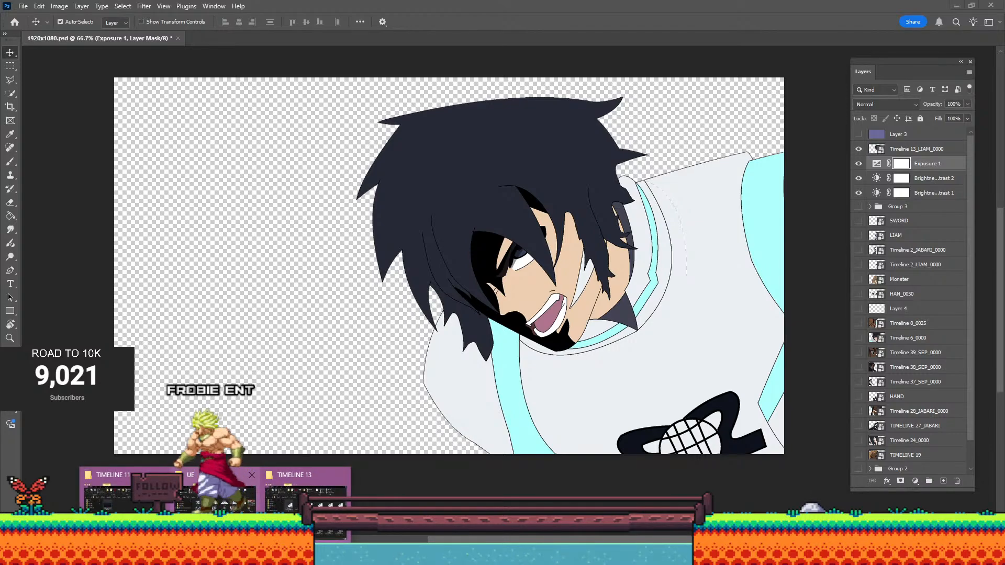
pyautogui.click(146, 497)
pyautogui.moveTo(122, 230); pyautogui.dragTo(690, 165)
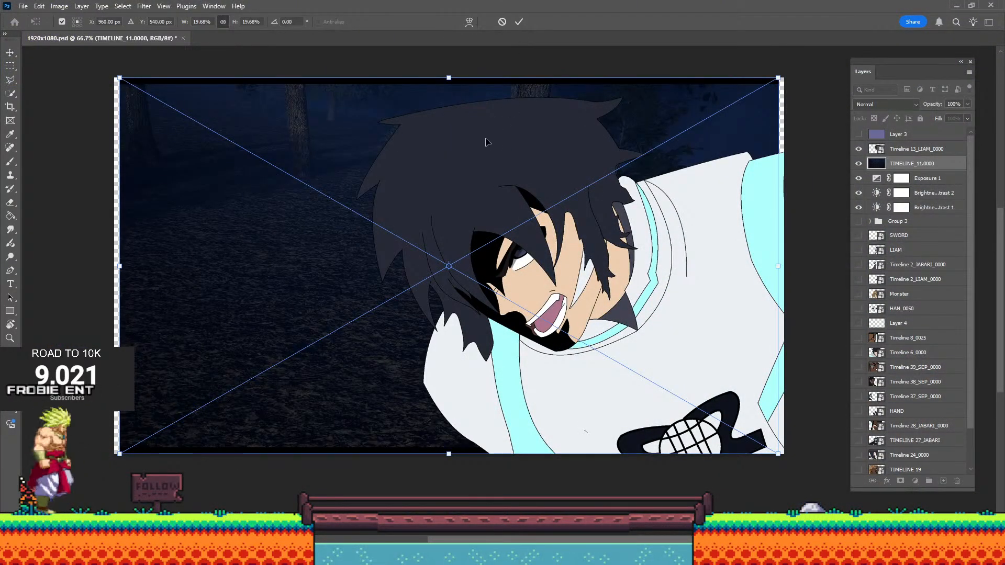
# Scale the placed forest background to 31.08% and position it at about X 1043 px, Y 776 px behind the character.
pyautogui.moveTo(438, 451); pyautogui.dragTo(467, 385)
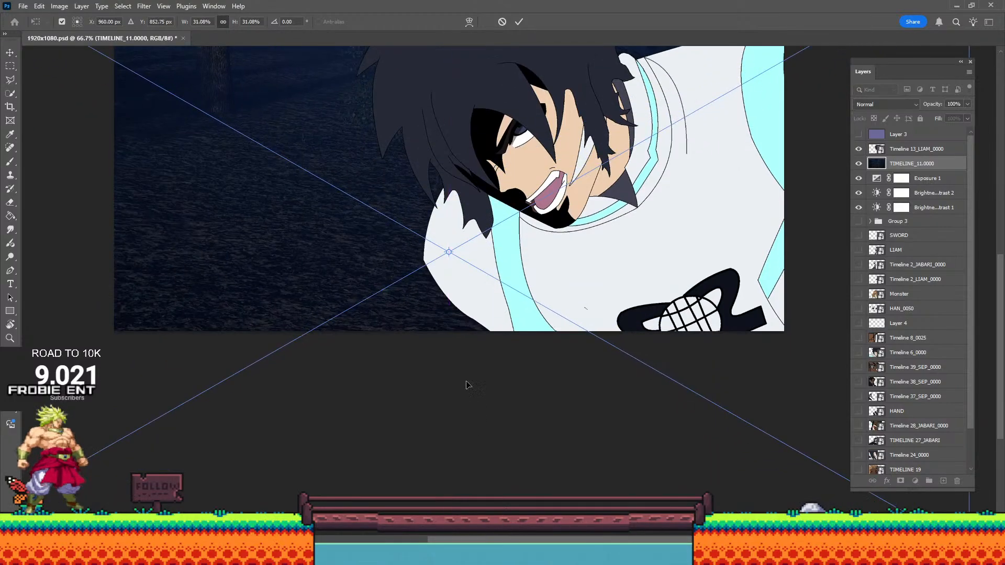
pyautogui.keyDown('alt'); pyautogui.scroll(-3, 487, 271); pyautogui.keyUp('alt')
pyautogui.moveTo(377, 180); pyautogui.dragTo(391, 168)
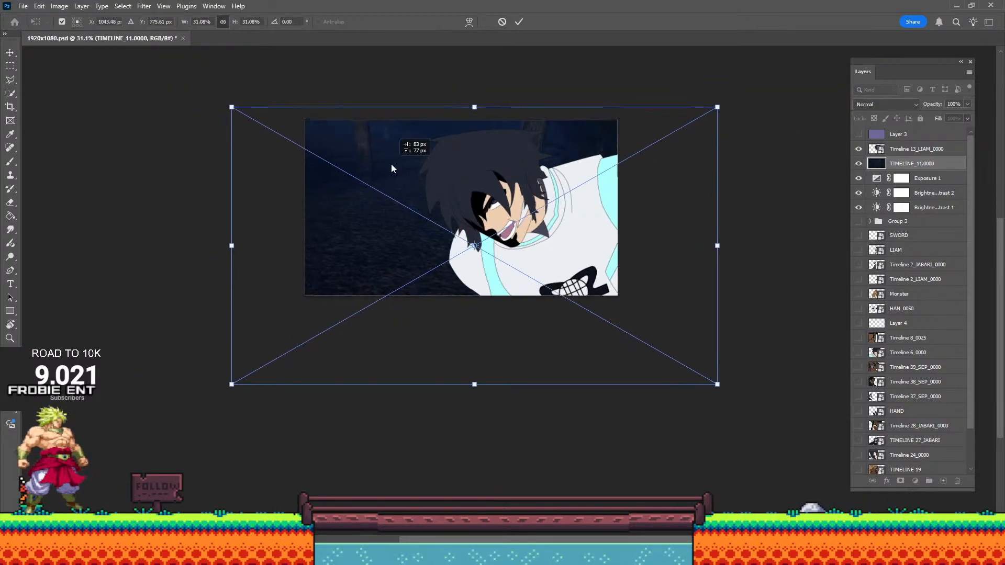
pyautogui.click(520, 22)
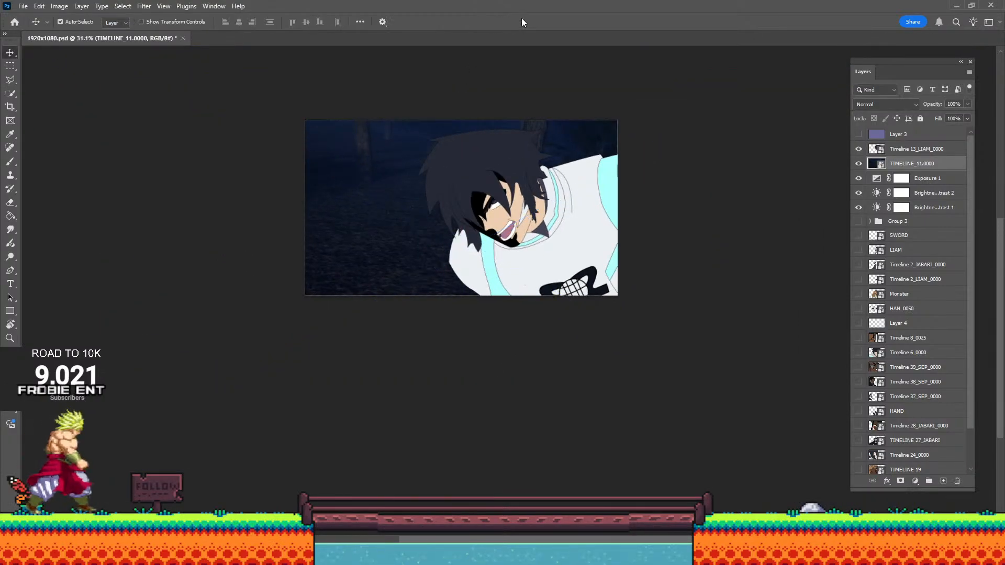
pyautogui.keyDown('alt'); pyautogui.scroll(3, 354, 204); pyautogui.keyUp('alt')
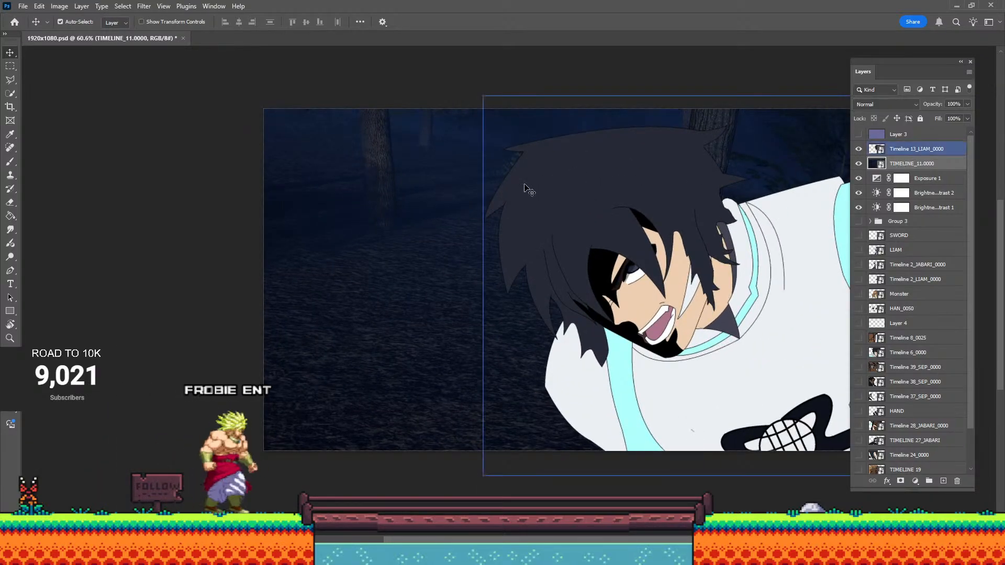
# Enlarge the Timeline 13_LIAM_0000 character to 42.71% at about X 992 px, Y 483 px, and shift the forest background to the right.
pyautogui.click(937, 151)
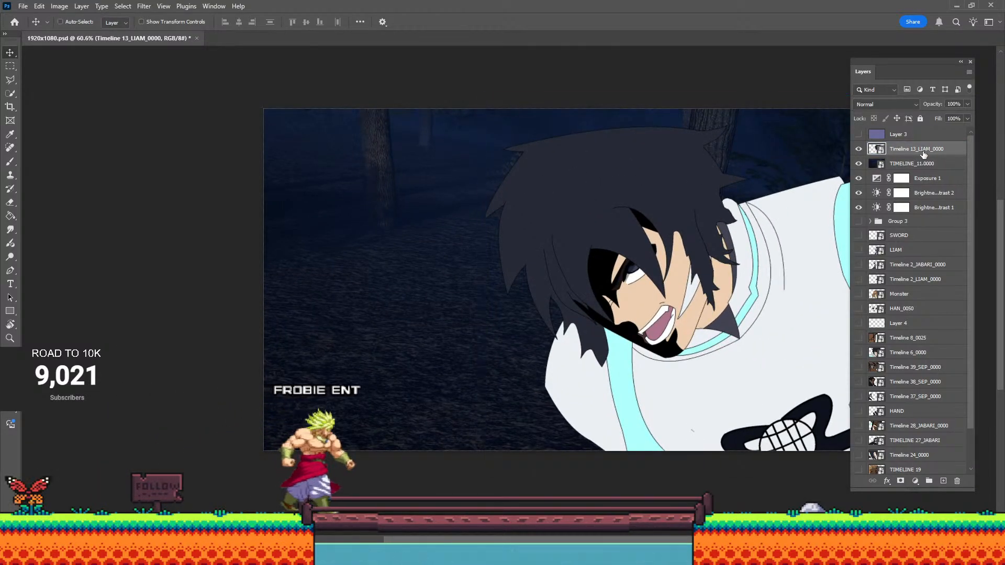
pyautogui.hotkey('ctrl', 't')
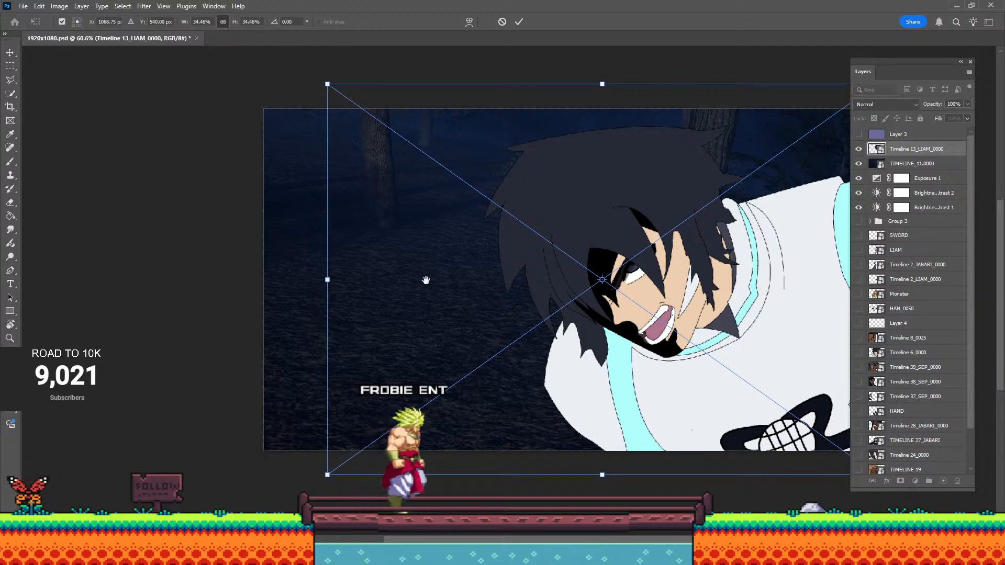
pyautogui.moveTo(426, 281); pyautogui.dragTo(342, 269)
pyautogui.moveTo(243, 269); pyautogui.dragTo(183, 271)
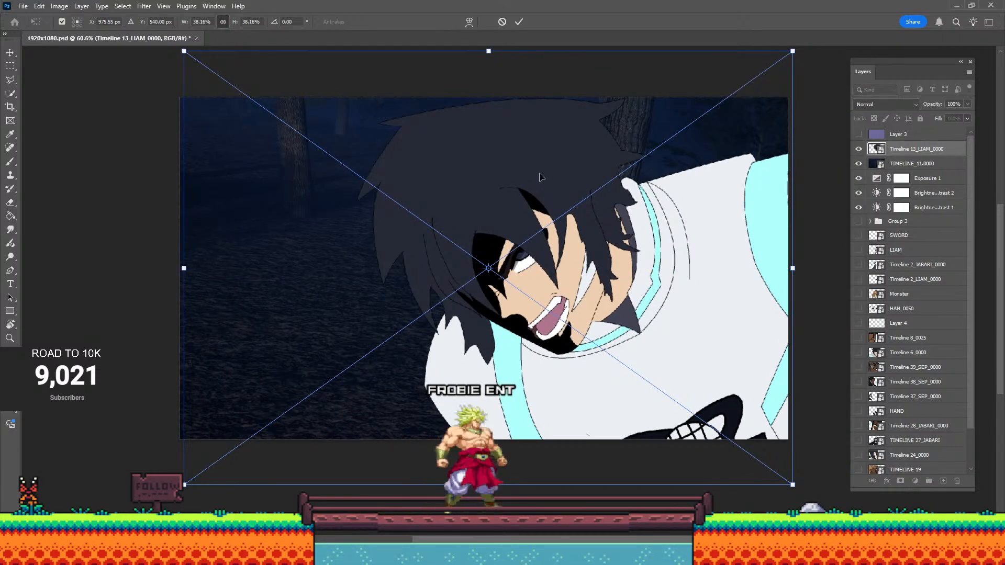
pyautogui.moveTo(541, 177); pyautogui.dragTo(561, 140)
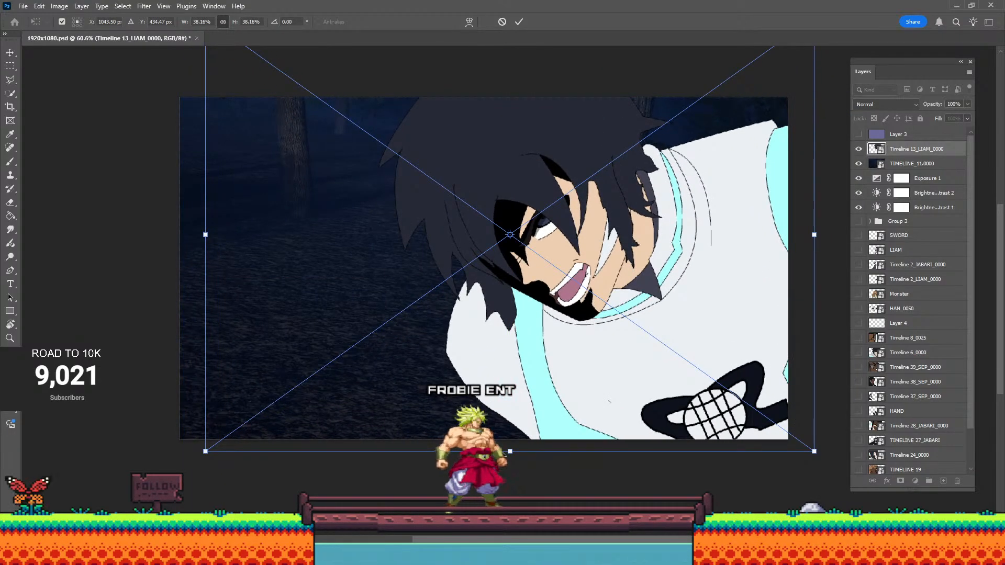
pyautogui.moveTo(505, 453); pyautogui.dragTo(518, 512)
pyautogui.moveTo(667, 303)
pyautogui.mouseDown()
pyautogui.moveTo(557, 298)
pyautogui.moveTo(660, 285)
pyautogui.mouseUp()
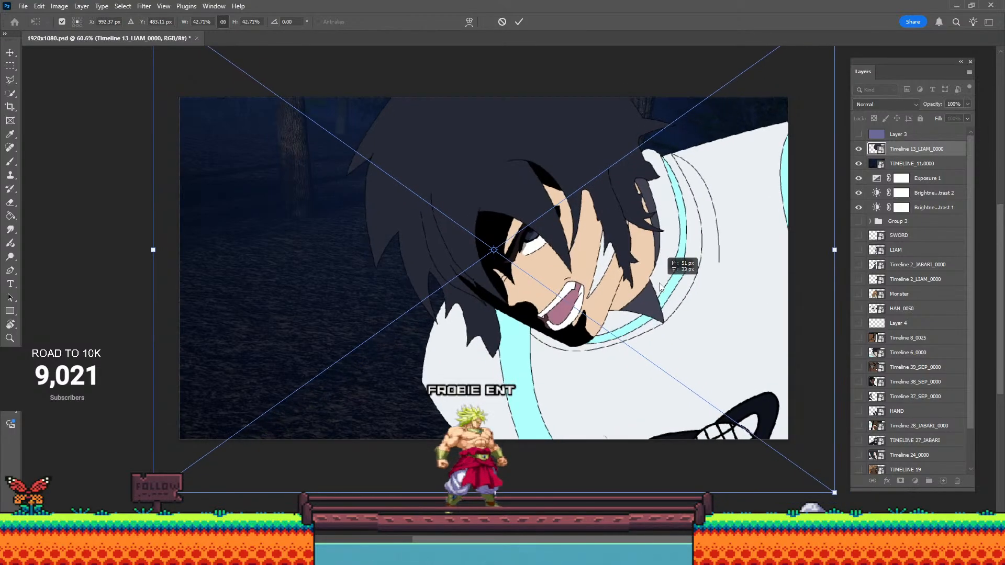
pyautogui.click(517, 23)
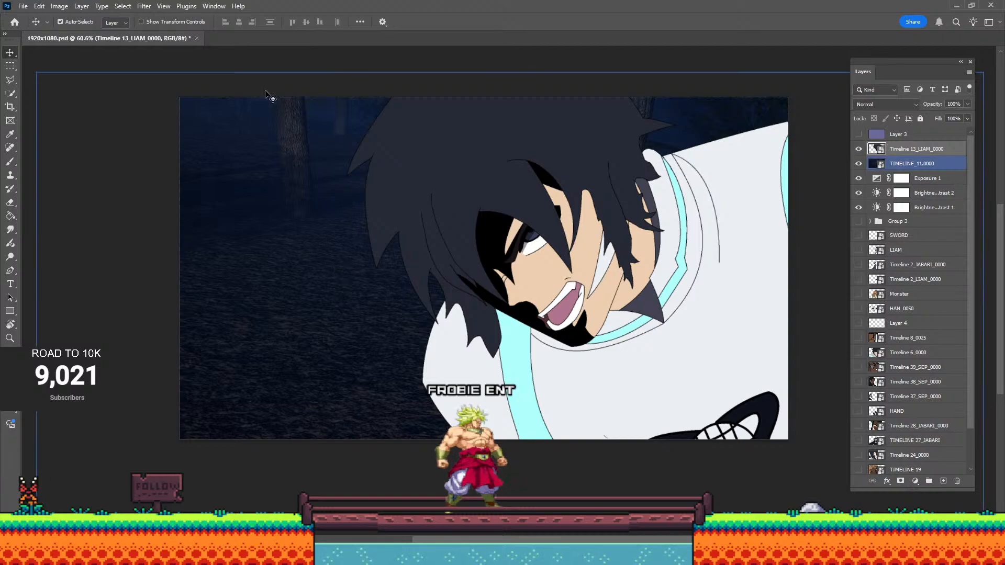
pyautogui.moveTo(325, 261); pyautogui.dragTo(426, 261)
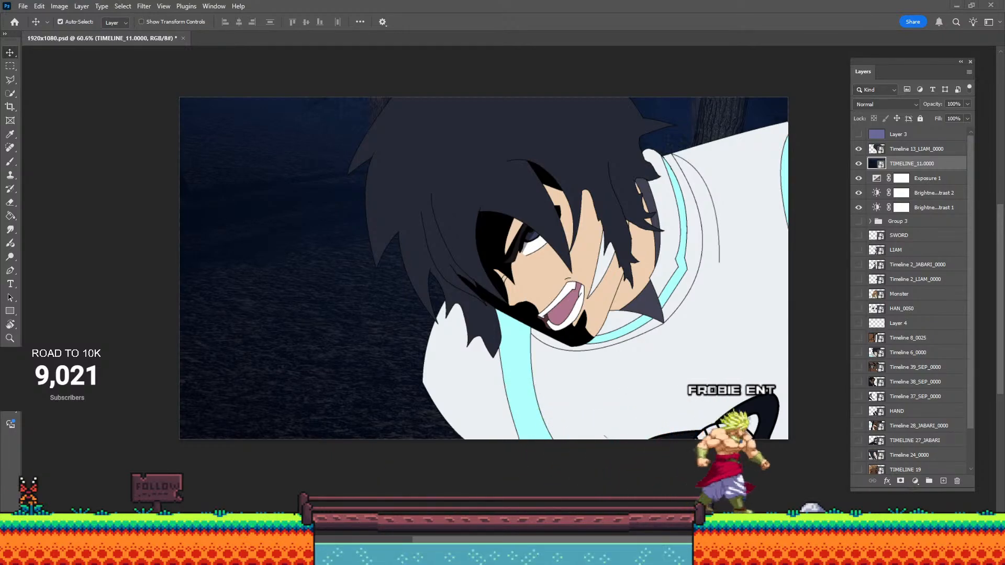
# Switch to File Explorer, show the EXPORT and MWM EXPORT folders, and view Timeline 14_MONSTER_0000.png from the TIMELINE 14 folder at full size.
pyautogui.hotkey('alt', 'Tab')
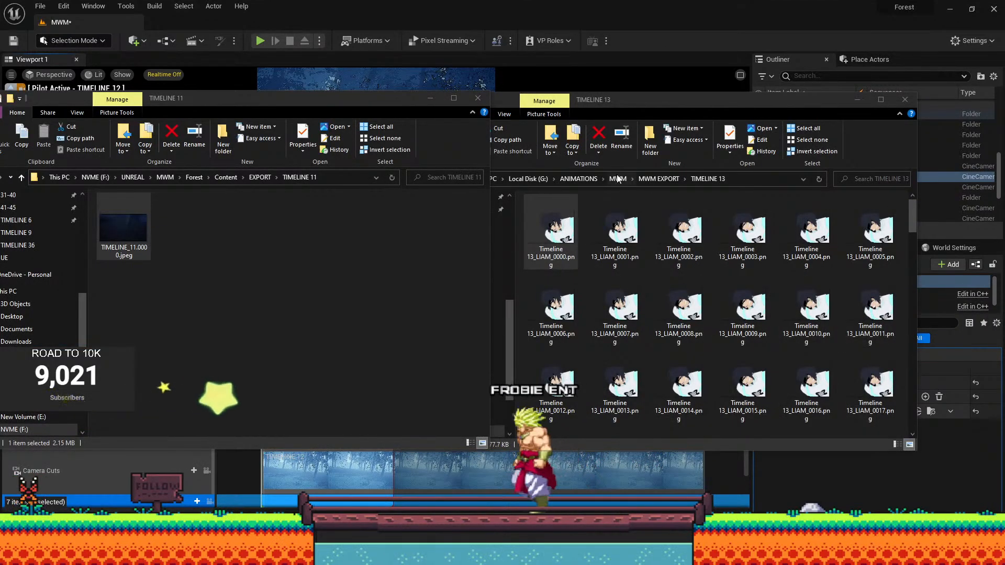
pyautogui.click(658, 178)
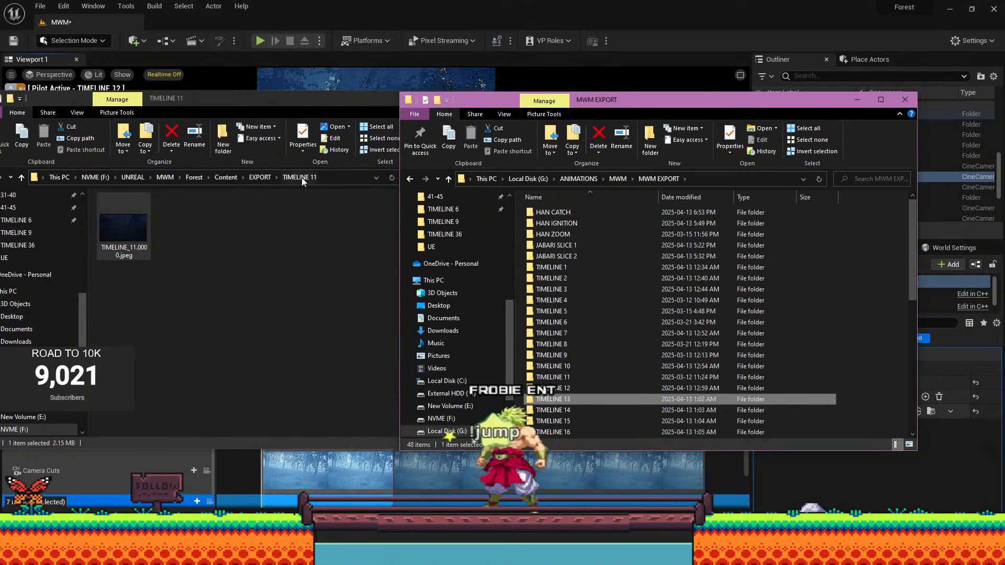
pyautogui.click(261, 177)
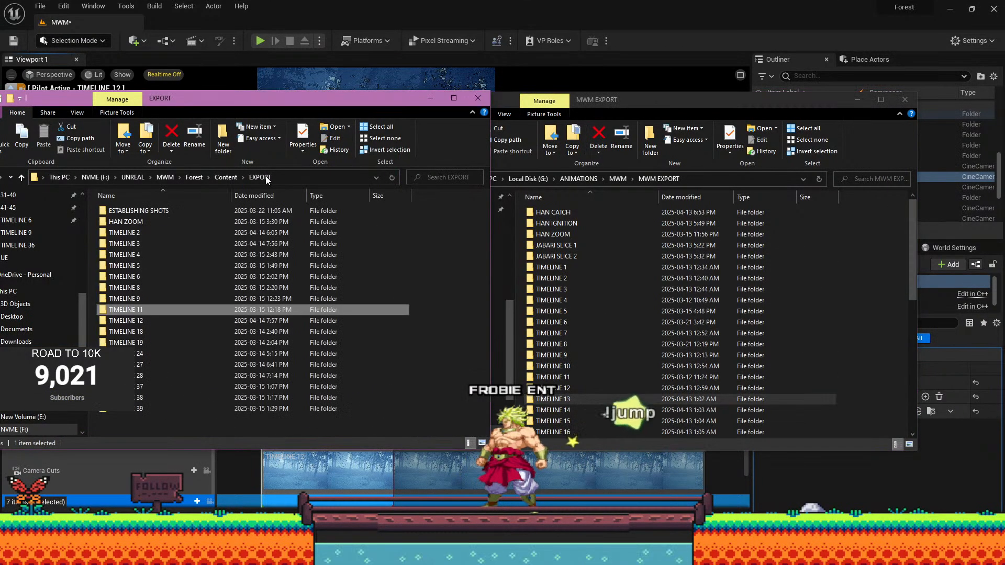
pyautogui.doubleClick(579, 410)
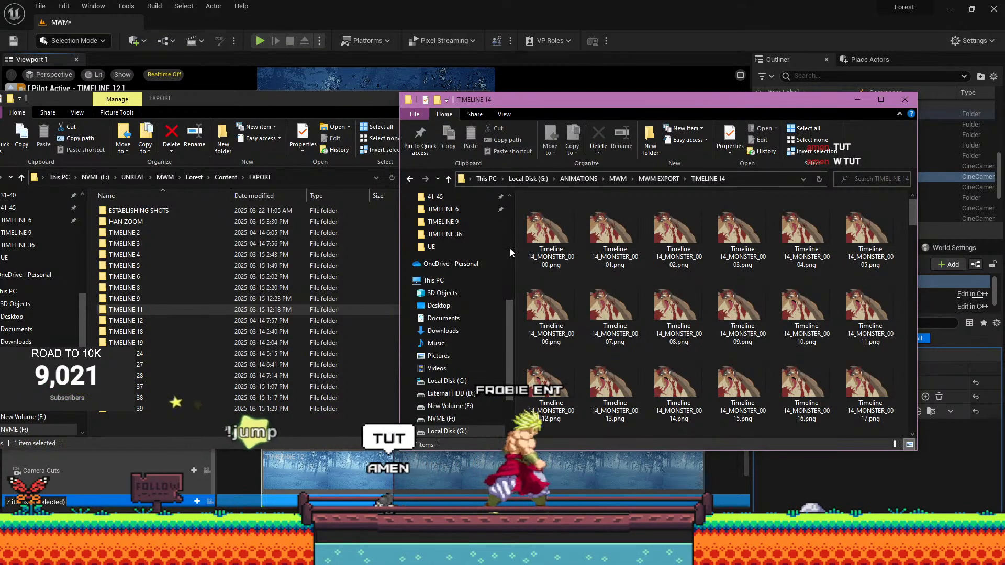
pyautogui.doubleClick(538, 234)
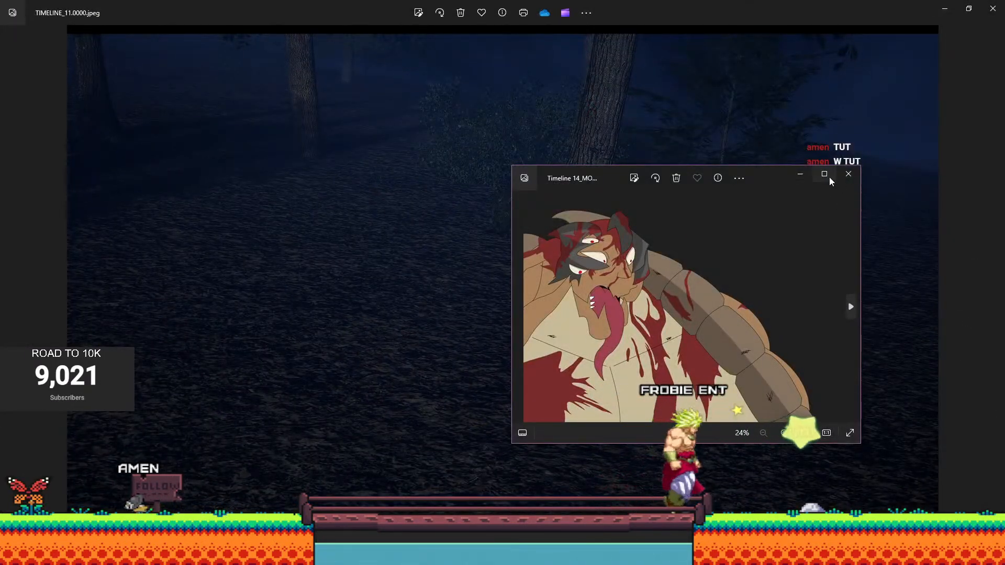
pyautogui.click(824, 175)
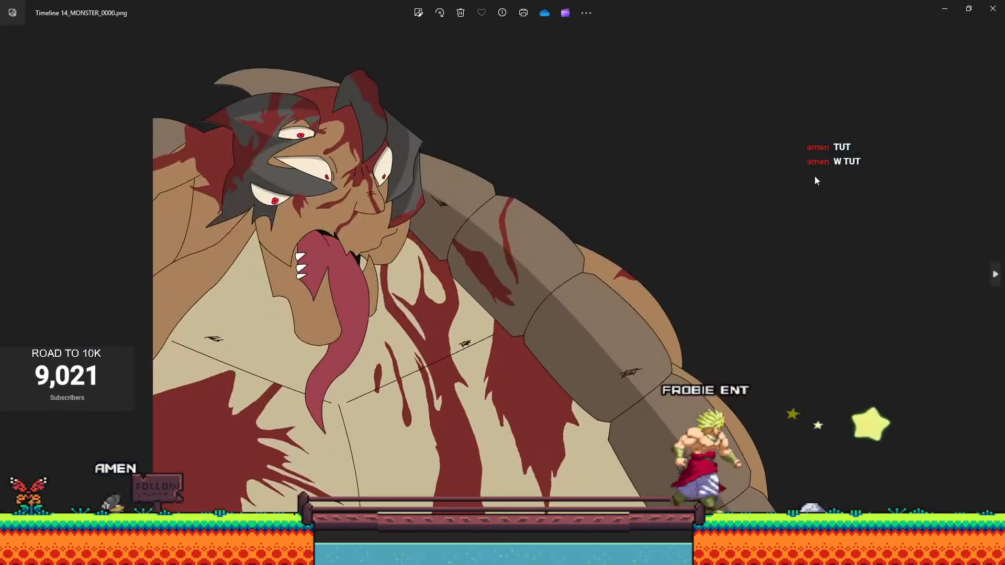
pyautogui.click(992, 7)
pyautogui.click(992, 11)
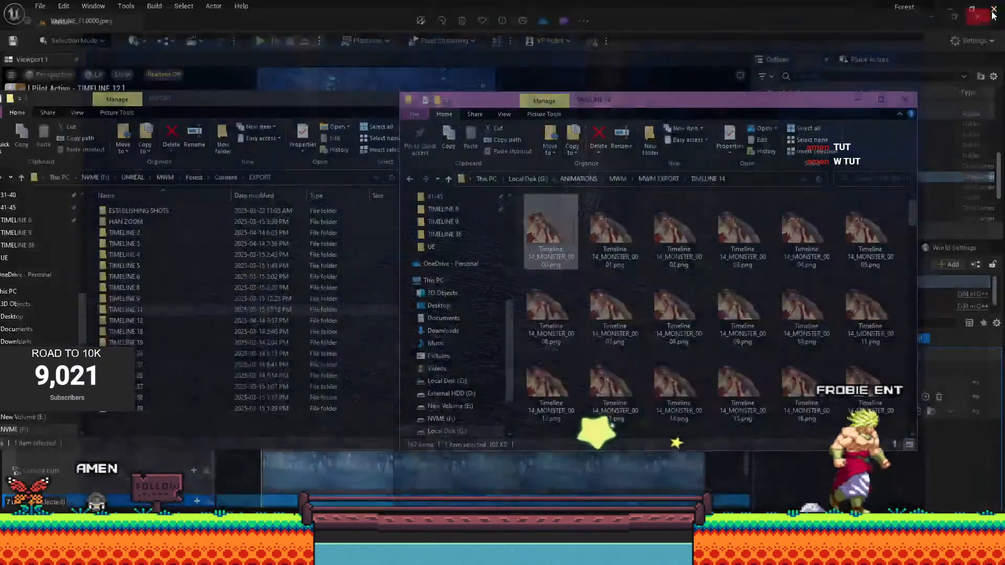
# Look through the TIMELINE 19, TIMELINE 28 and TIMELINE 37 background folders in EXPORT for a render suited to TIMELINE 14.
pyautogui.doubleClick(145, 343)
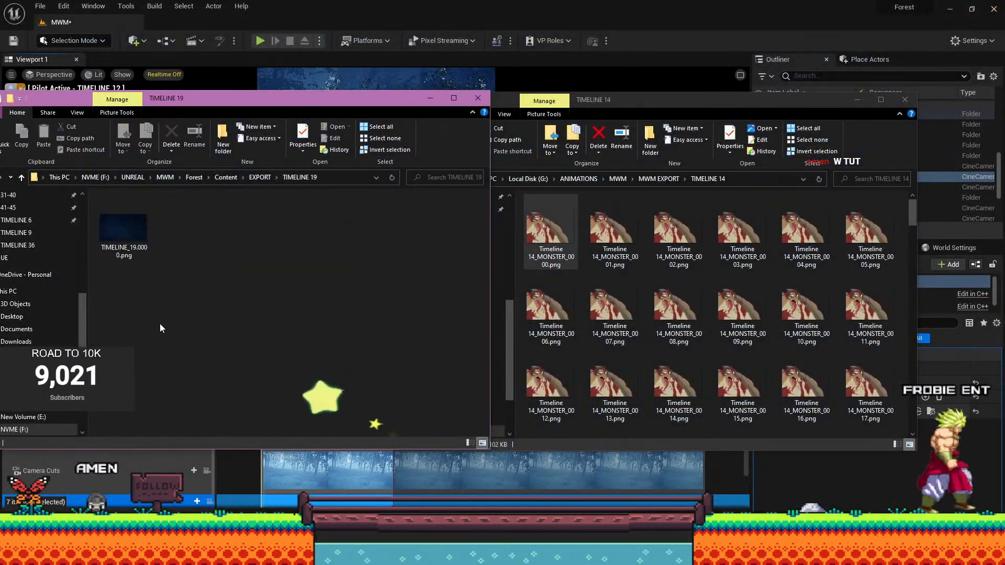
pyautogui.hotkey('alt', 'Left')
pyautogui.doubleClick(178, 375)
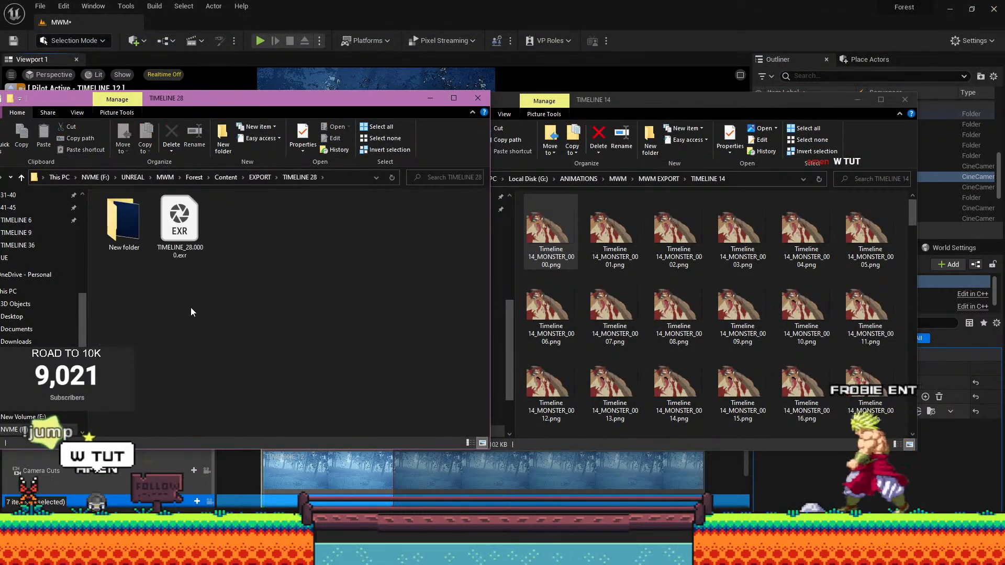
pyautogui.hotkey('alt', 'Left')
pyautogui.doubleClick(152, 386)
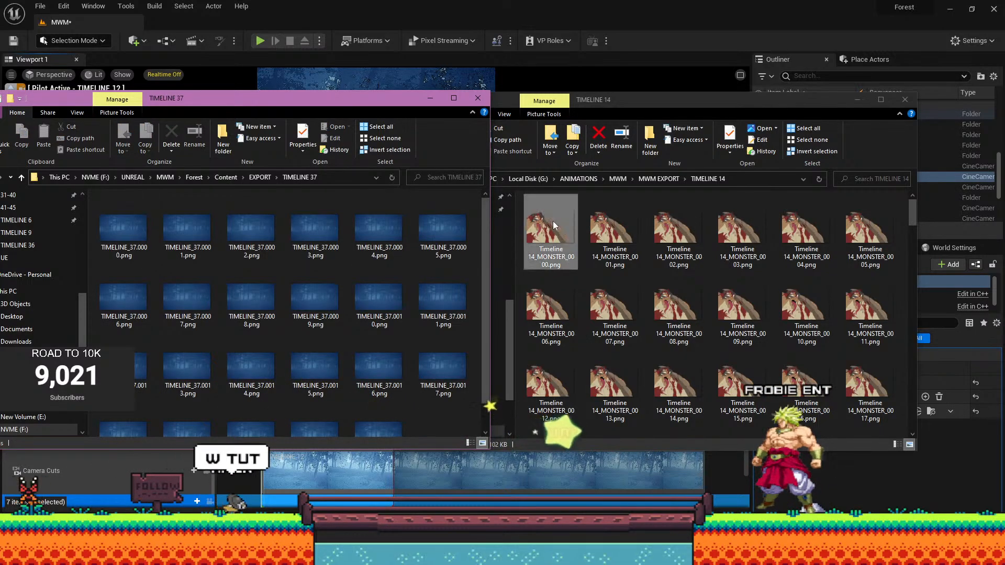
# Check the TIMELINE 37 folder in MWM EXPORT and view the background render TIMELINE_37.0008.png.
pyautogui.click(660, 181)
pyautogui.scroll(-5, 572, 367)
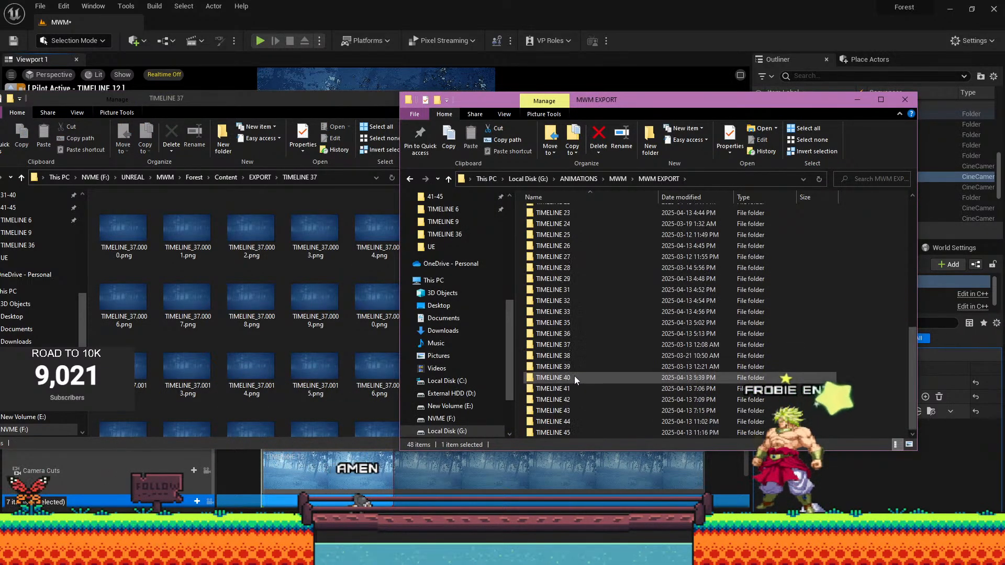
pyautogui.doubleClick(586, 344)
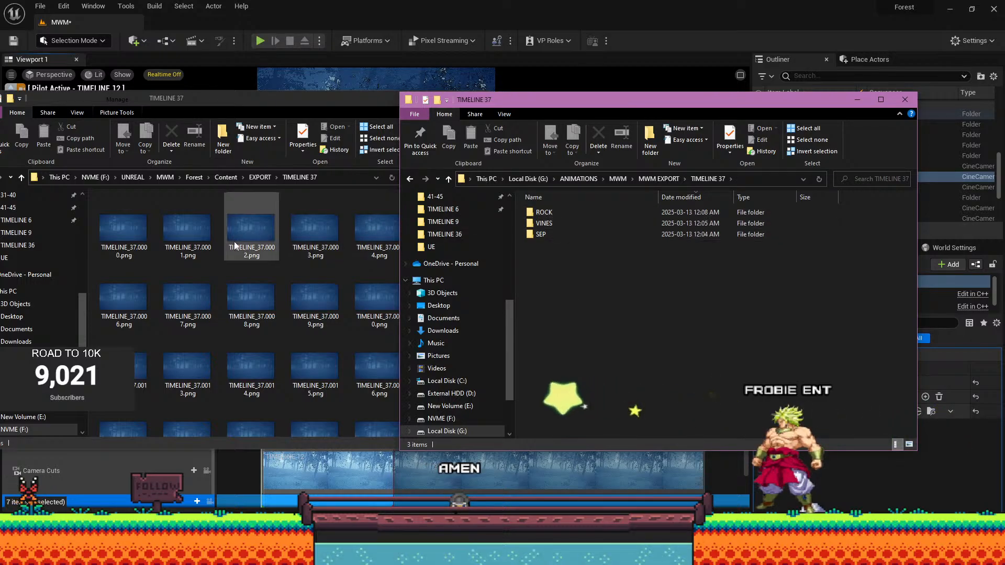
pyautogui.hotkey('alt', 'Left')
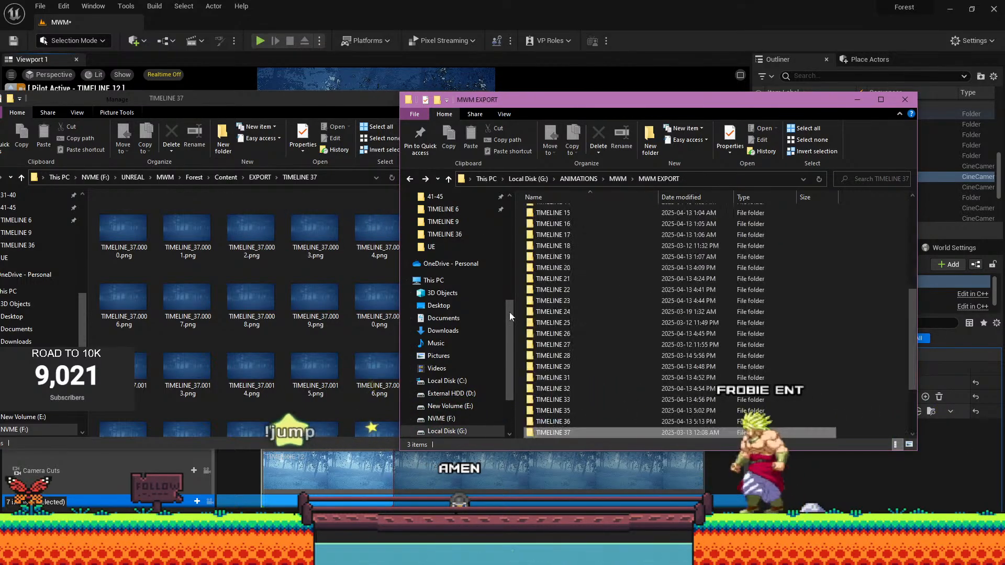
pyautogui.click(256, 298)
pyautogui.doubleClick(257, 300)
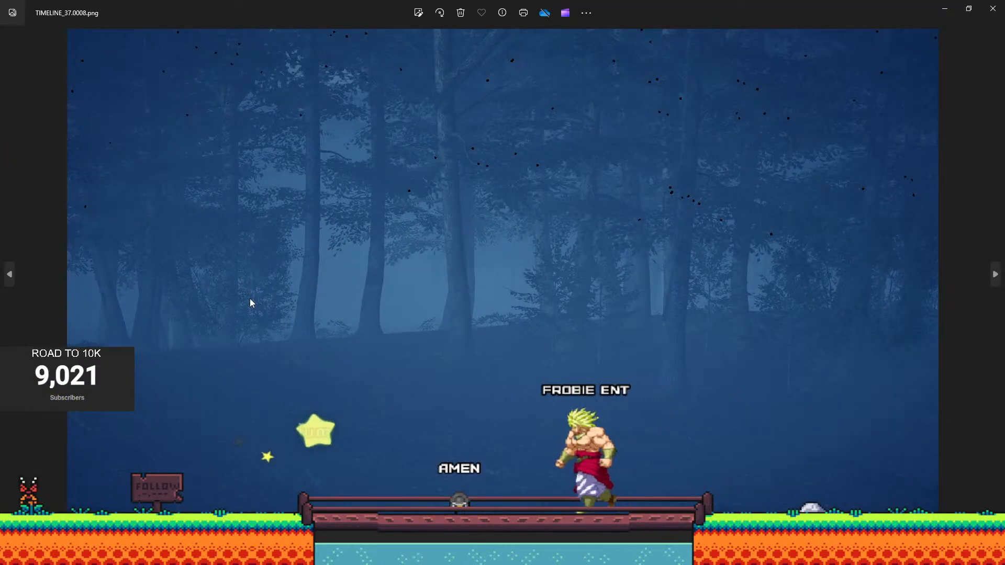
pyautogui.hotkey('alt', 'F4')
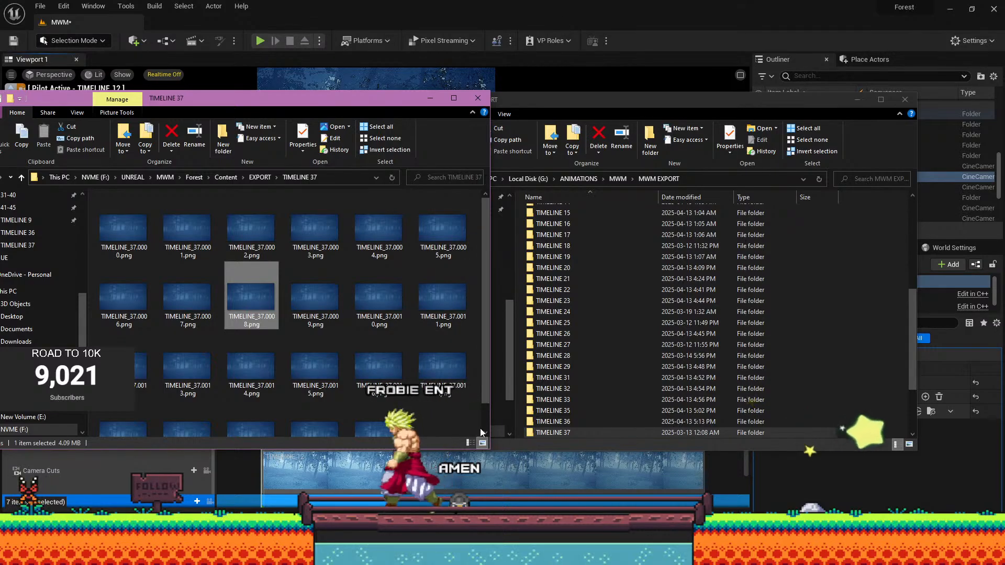
# Switch back to Photoshop and delete the Timeline 13_LIAM_0000 and TIMELINE_11.0000 layers.
pyautogui.hotkey('alt', 'Tab')
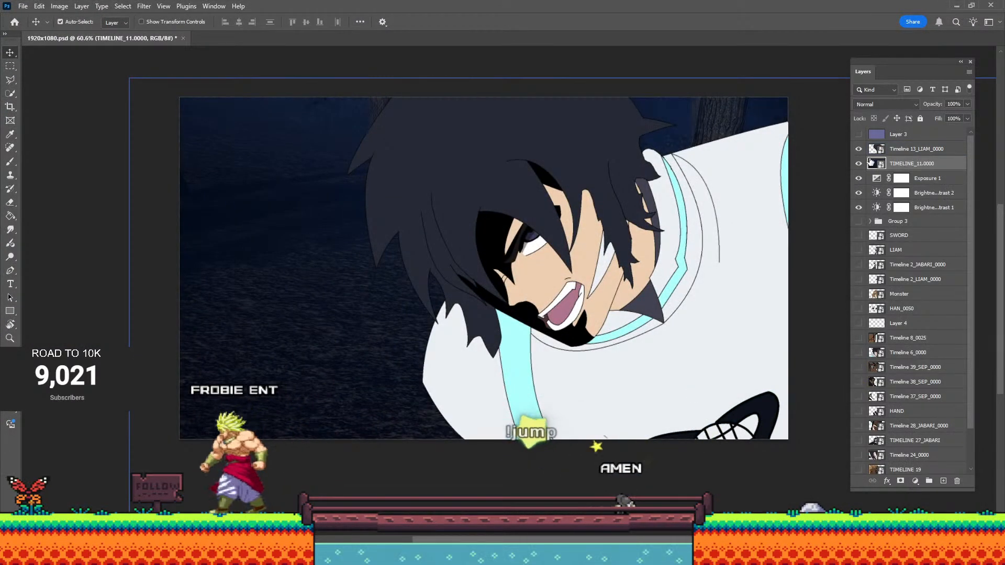
pyautogui.keyDown('ctrl'); pyautogui.click(916, 148); pyautogui.keyUp('ctrl')
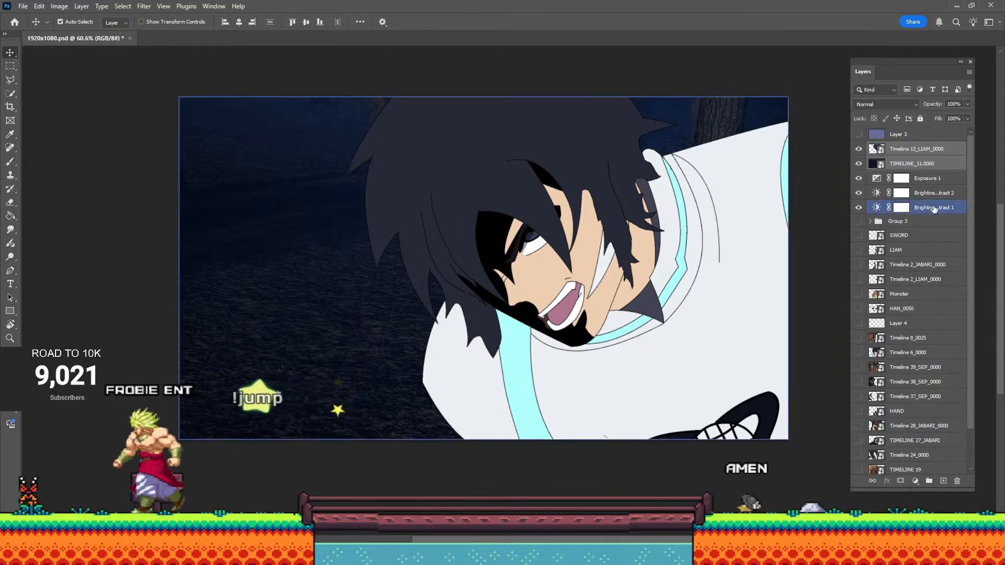
pyautogui.click(955, 481)
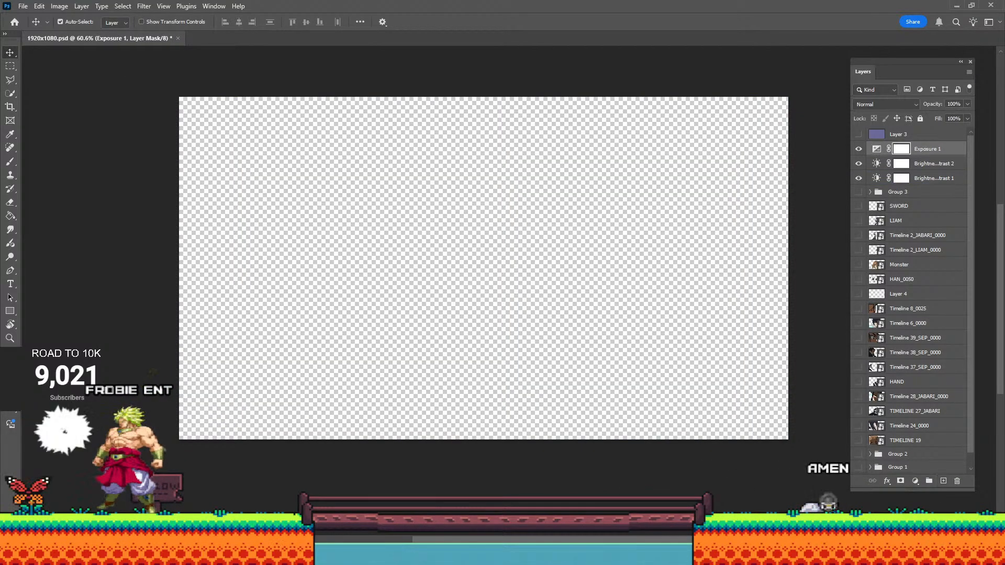
# Place Timeline 14_MONSTER_0000.png from the TIMELINE 14 folder in MWM EXPORT into 1920x1080.psd above the Exposure 1 layer.
pyautogui.moveTo(220, 556)
pyautogui.click(219, 500)
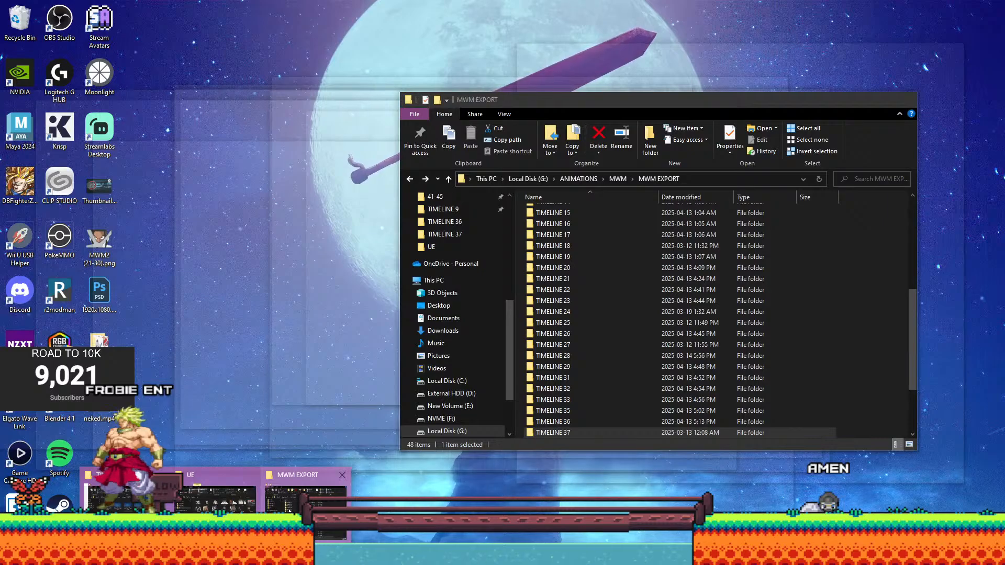
pyautogui.click(290, 509)
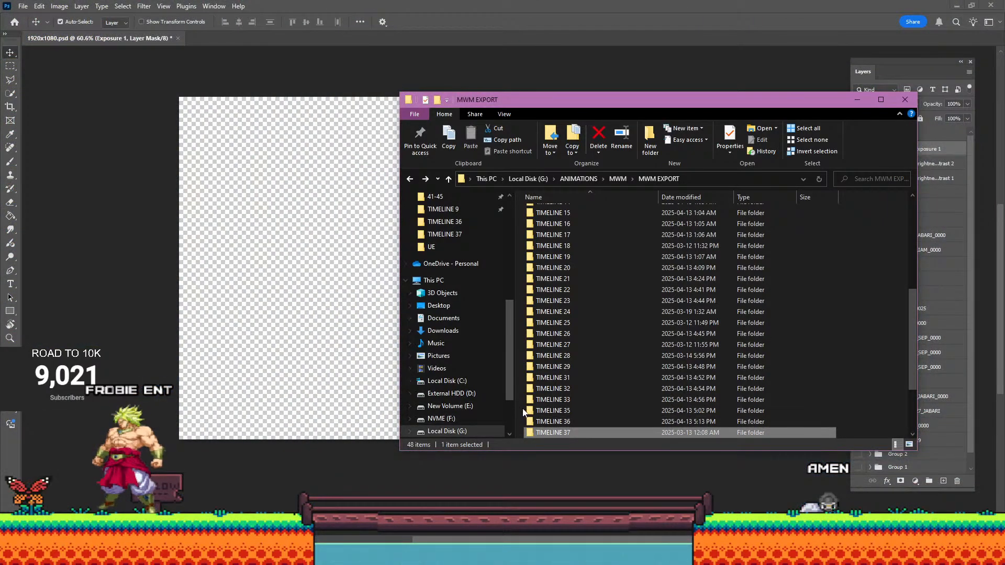
pyautogui.scroll(5, 580, 315)
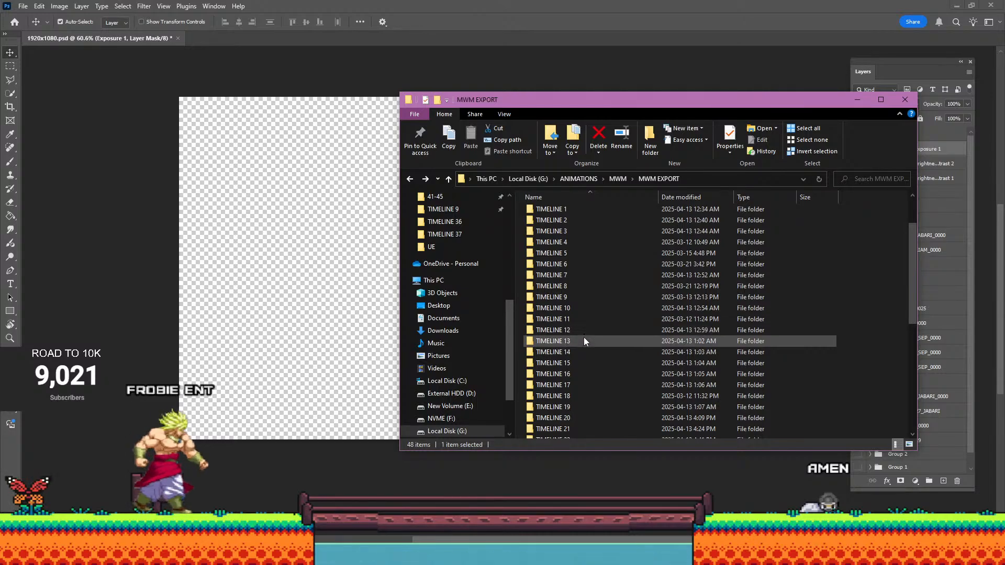
pyautogui.doubleClick(583, 338)
pyautogui.hotkey('alt', 'Left')
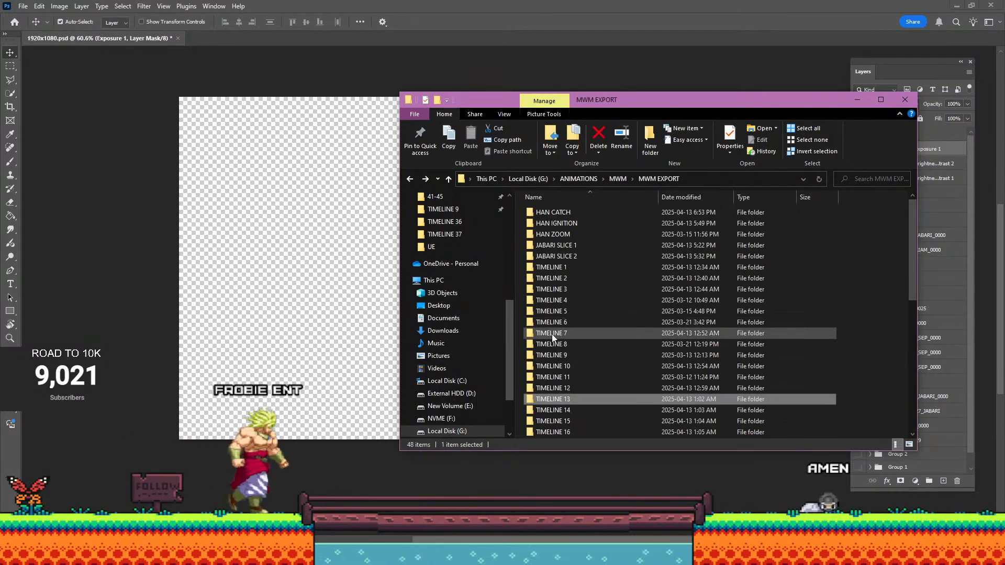
pyautogui.doubleClick(579, 412)
pyautogui.moveTo(549, 231); pyautogui.dragTo(314, 235)
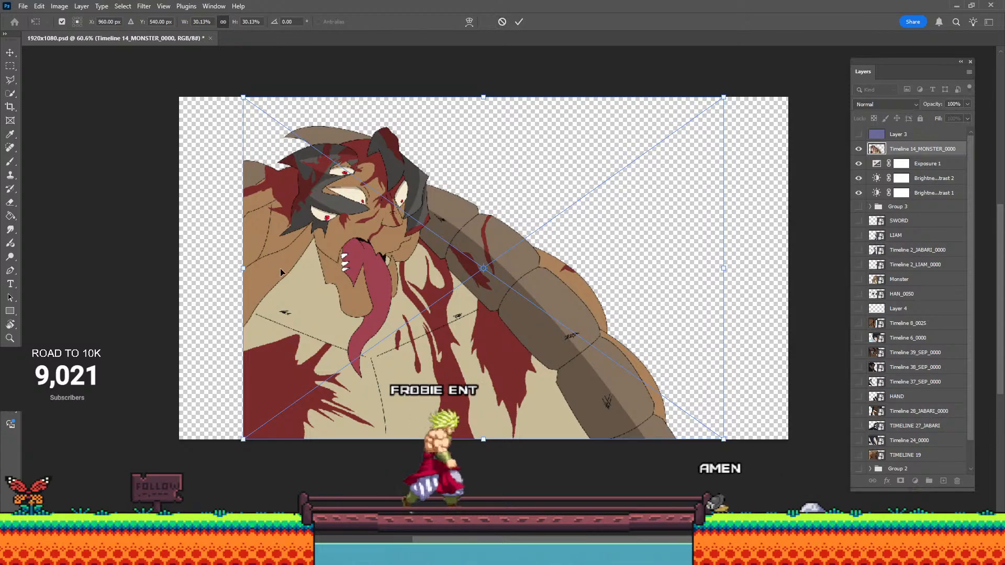
# Scale the placed monster to 35.51% at about X 825 px, filling the canvas's left side, and shift it slightly upward.
pyautogui.moveTo(243, 268); pyautogui.dragTo(158, 268)
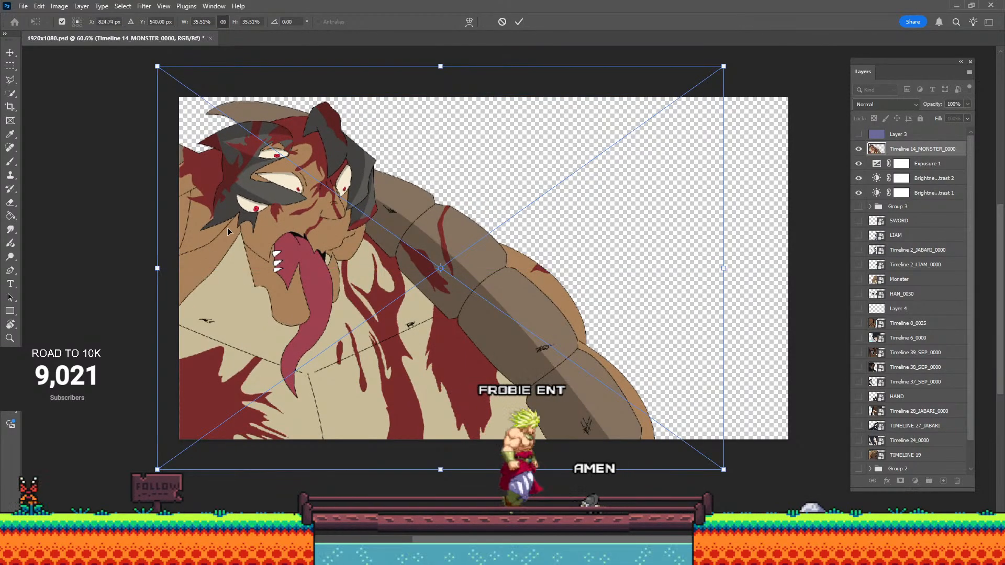
pyautogui.moveTo(227, 227); pyautogui.dragTo(228, 212)
pyautogui.click(520, 22)
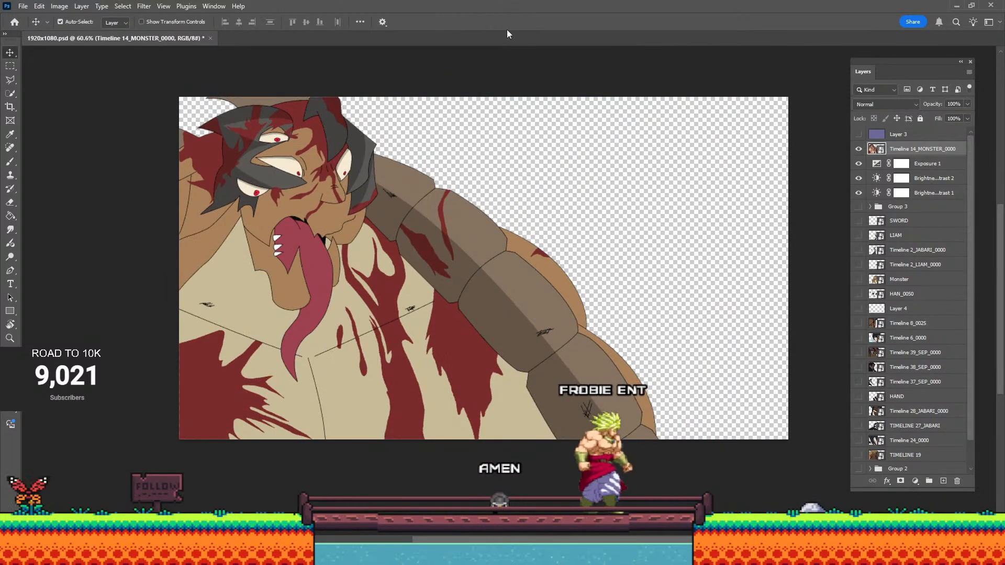
# Place TIMELINE_37.0010.png from the TIMELINE 37 background folder above the monster layer, enlarged to cover the whole canvas.
pyautogui.moveTo(215, 554)
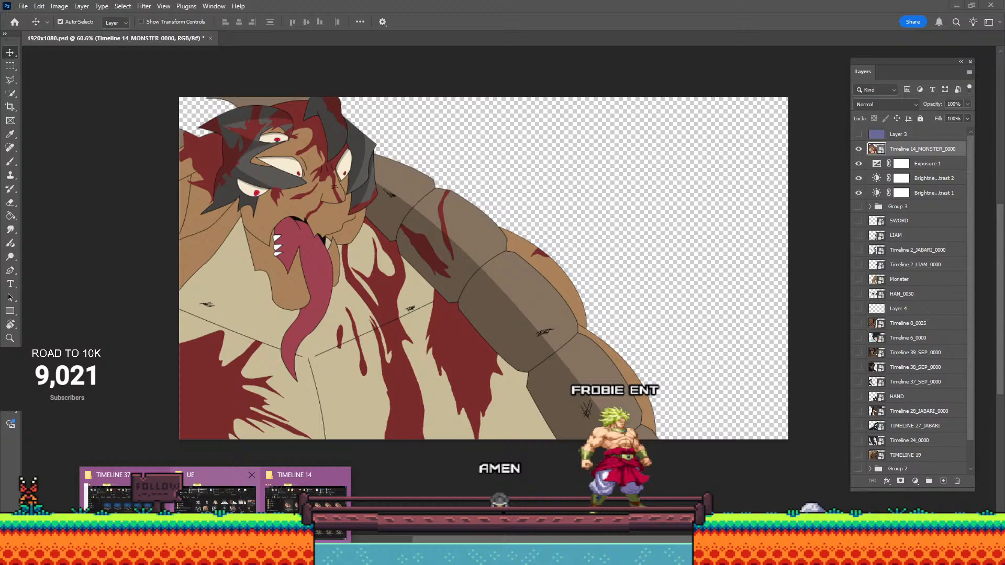
pyautogui.click(157, 497)
pyautogui.moveTo(398, 302); pyautogui.dragTo(700, 247)
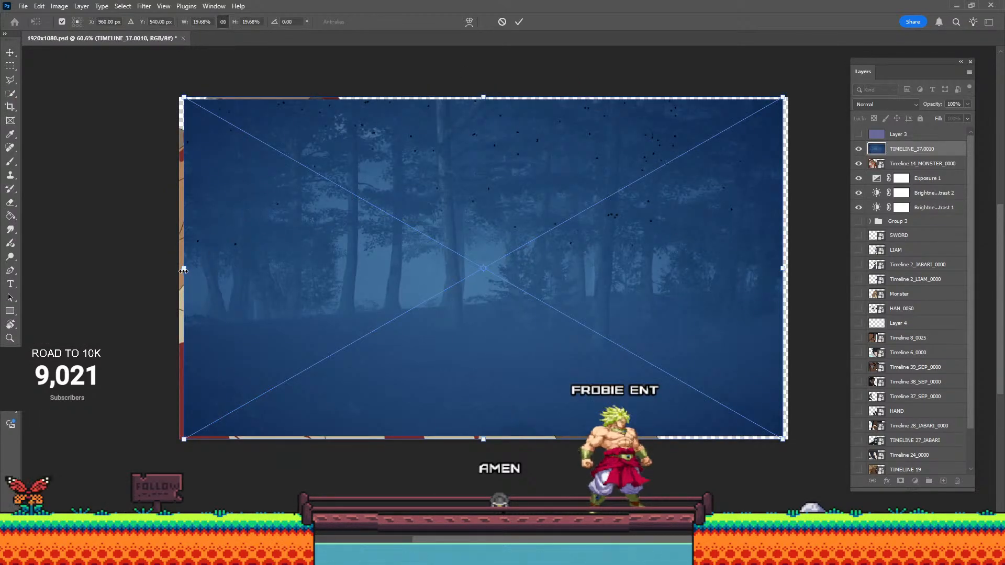
pyautogui.moveTo(183, 271); pyautogui.dragTo(105, 281)
pyautogui.moveTo(778, 276); pyautogui.dragTo(838, 245)
pyautogui.click(516, 22)
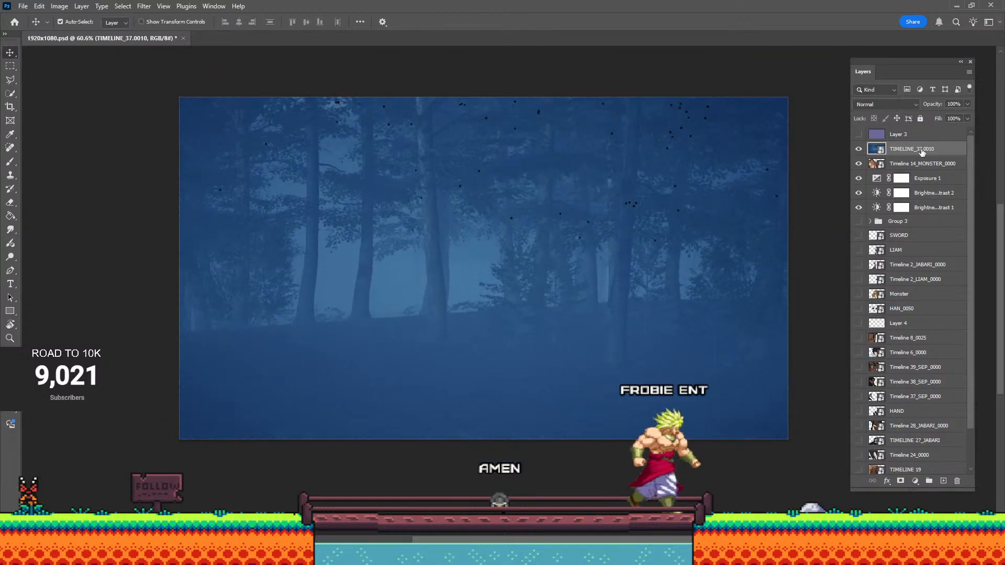
# Move the TIMELINE_37.0010 layer below Timeline 14_MONSTER_0000 and shift the monster slightly to the right on the canvas.
pyautogui.moveTo(913, 149); pyautogui.dragTo(907, 174)
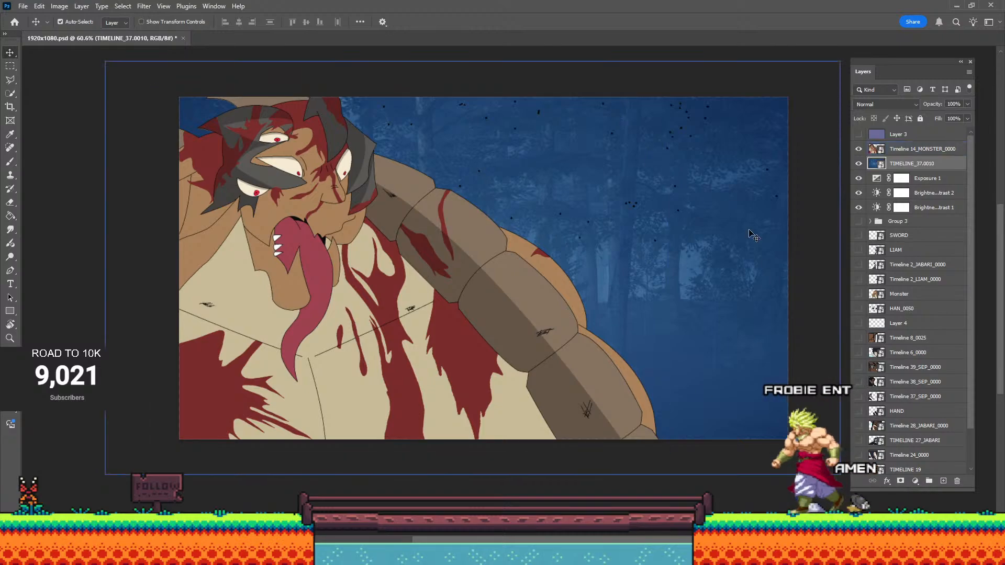
pyautogui.moveTo(388, 312); pyautogui.dragTo(418, 312)
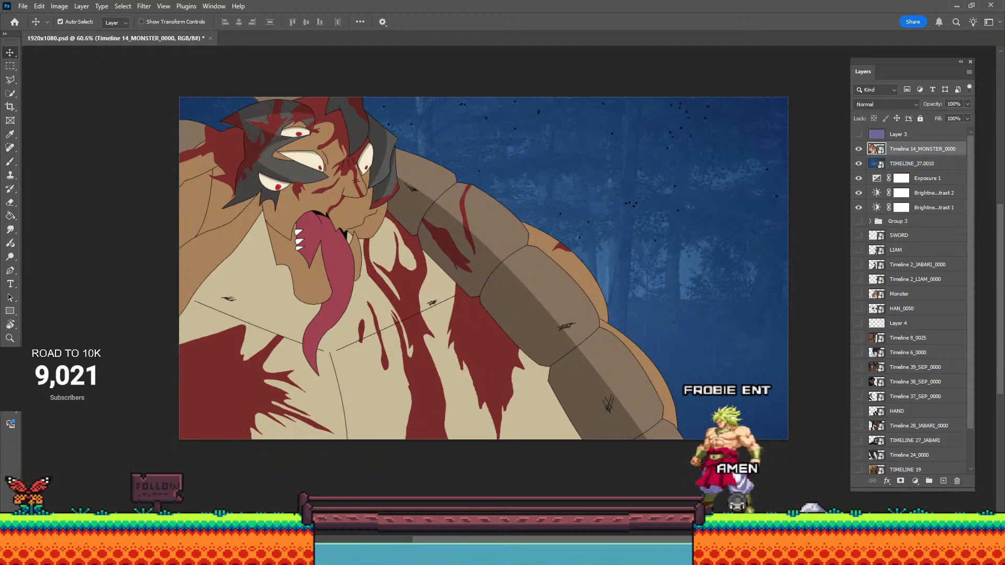
# Switch to the file windows, return both to their parent folders MWM EXPORT and EXPORT, and open TIMELINE 15 in MWM EXPORT.
pyautogui.moveTo(215, 555)
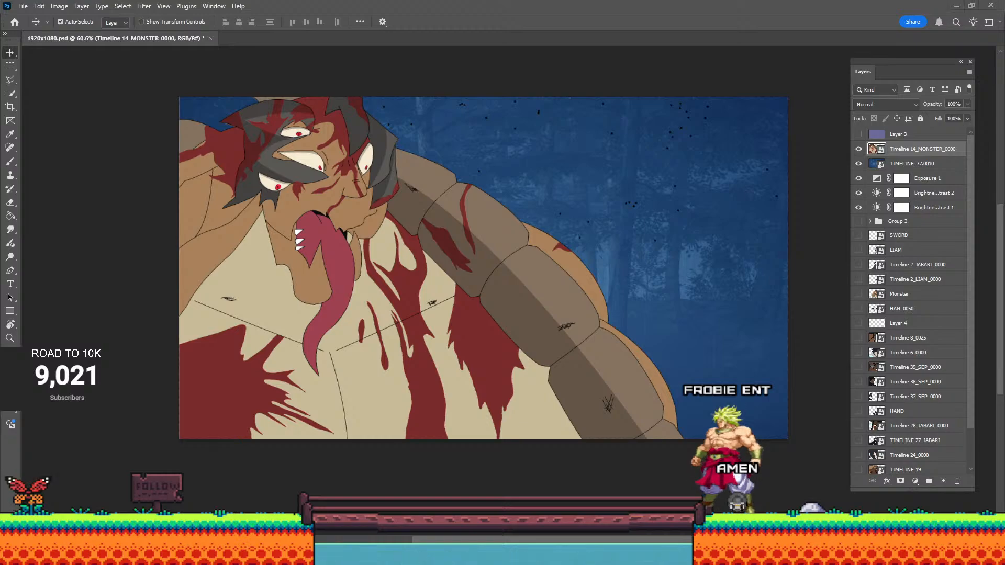
pyautogui.hotkey('alt', 'Tab')
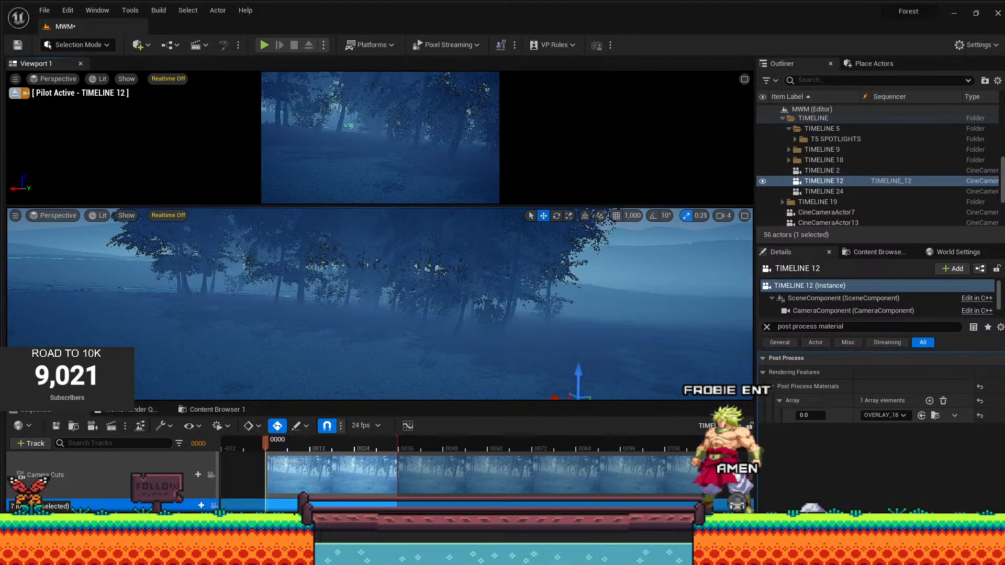
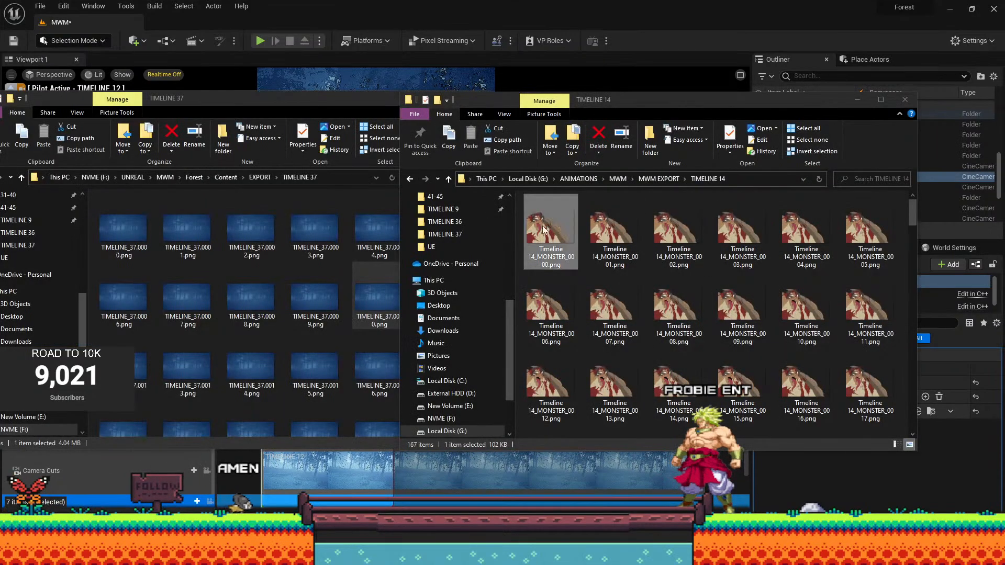
pyautogui.click(652, 181)
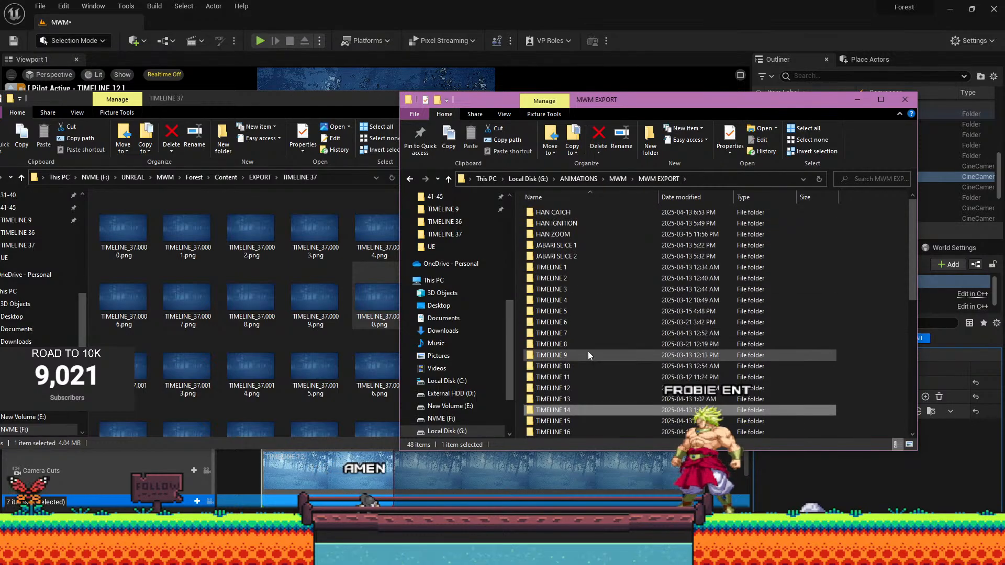
pyautogui.click(271, 182)
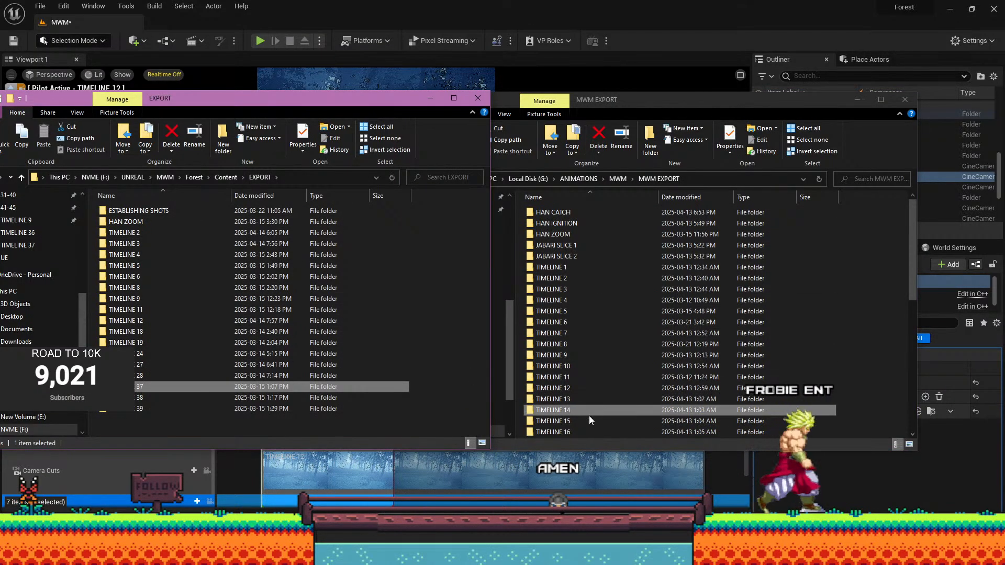
pyautogui.doubleClick(577, 421)
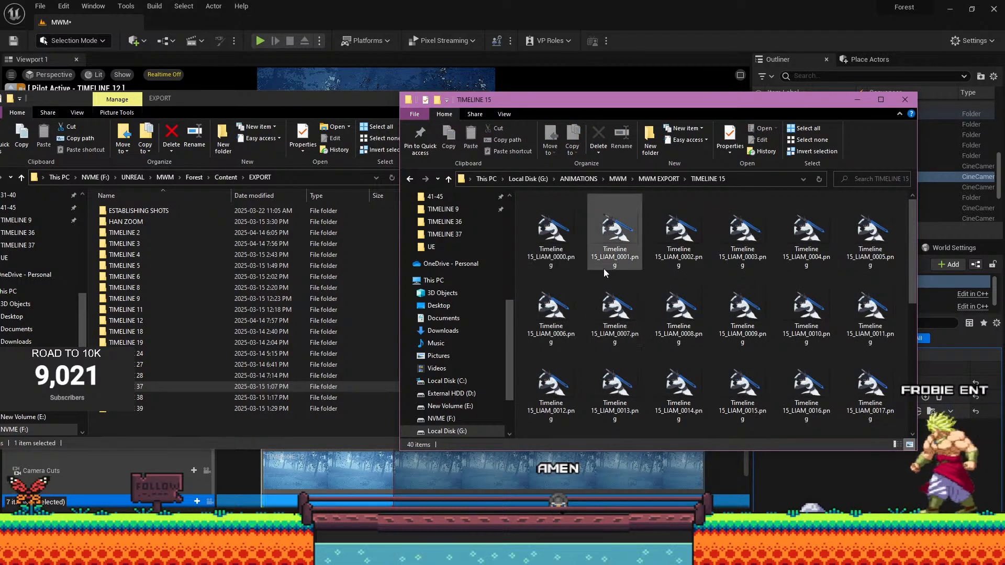
# Preview the character frame Timeline 15_LIAM_0000.png and close the image viewer.
pyautogui.doubleClick(546, 229)
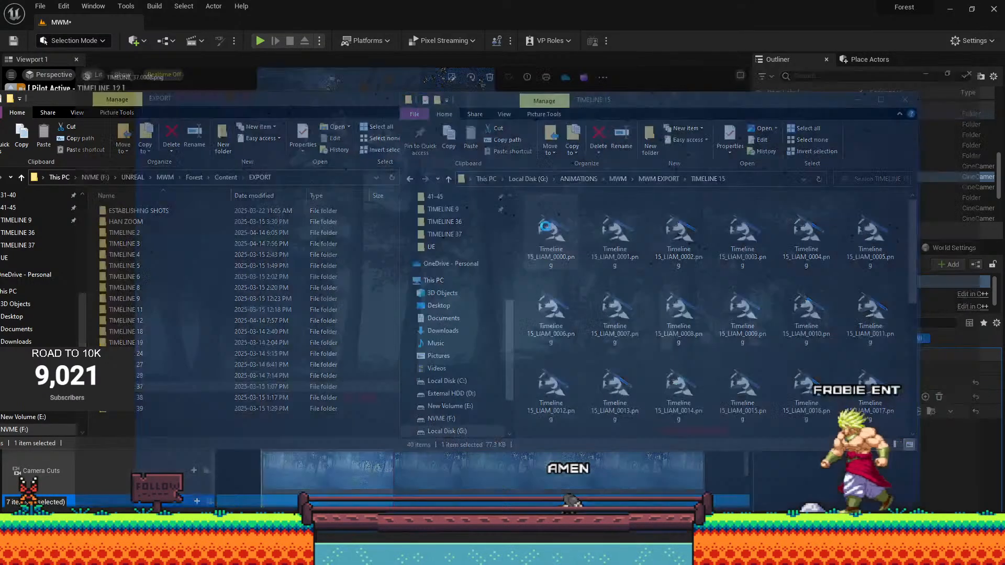
pyautogui.click(993, 9)
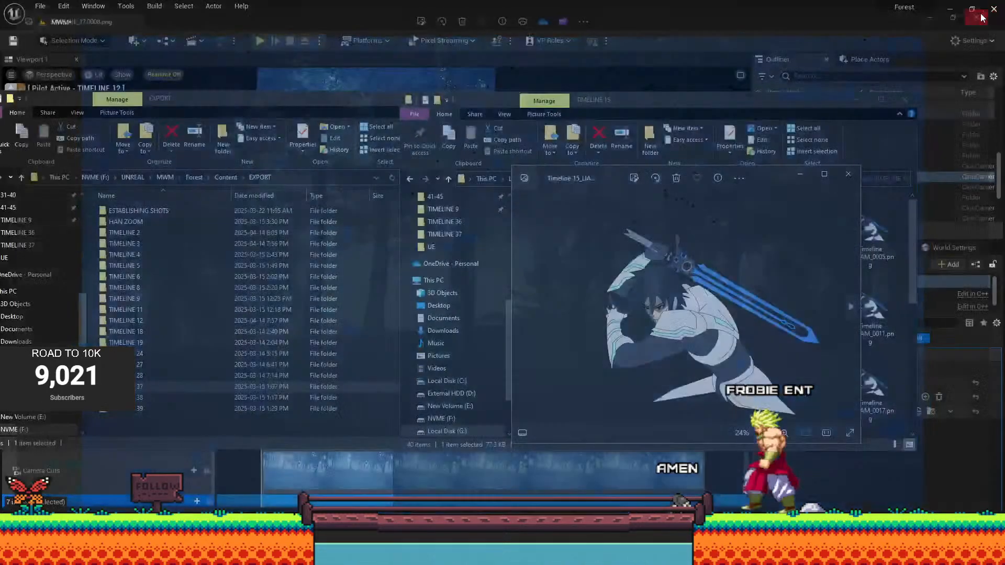
pyautogui.click(824, 174)
pyautogui.moveTo(746, 22); pyautogui.dragTo(542, 165)
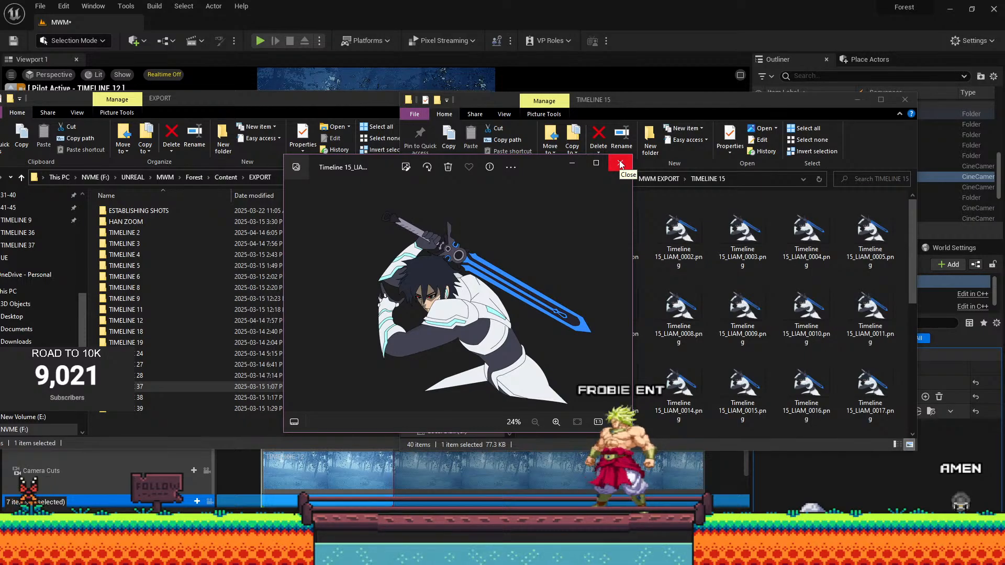
pyautogui.click(620, 165)
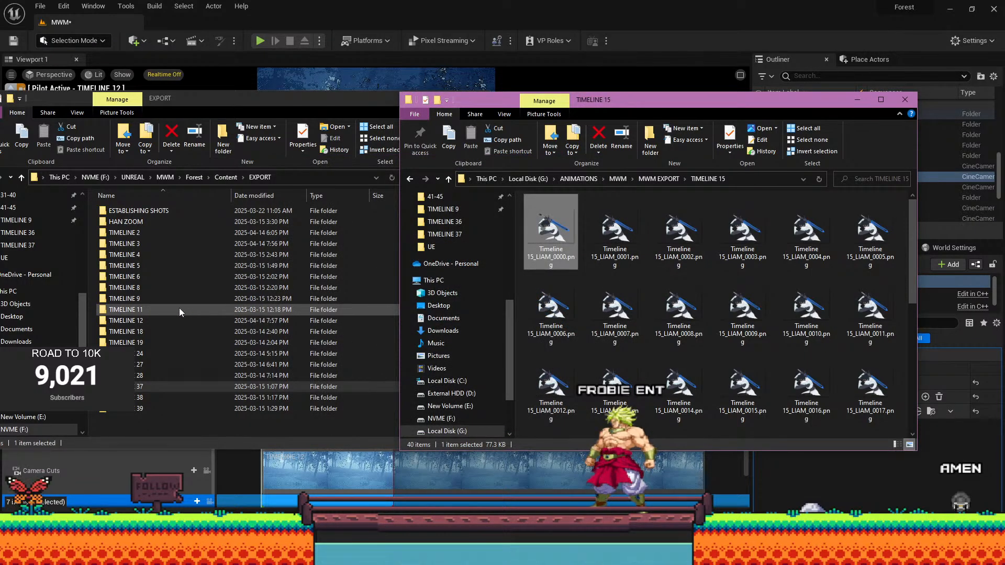
# Open the TIMELINE 9 background folder in EXPORT and preview the frames TIMELINE_9.0049.png and TIMELINE_9.0161.png.
pyautogui.doubleClick(147, 298)
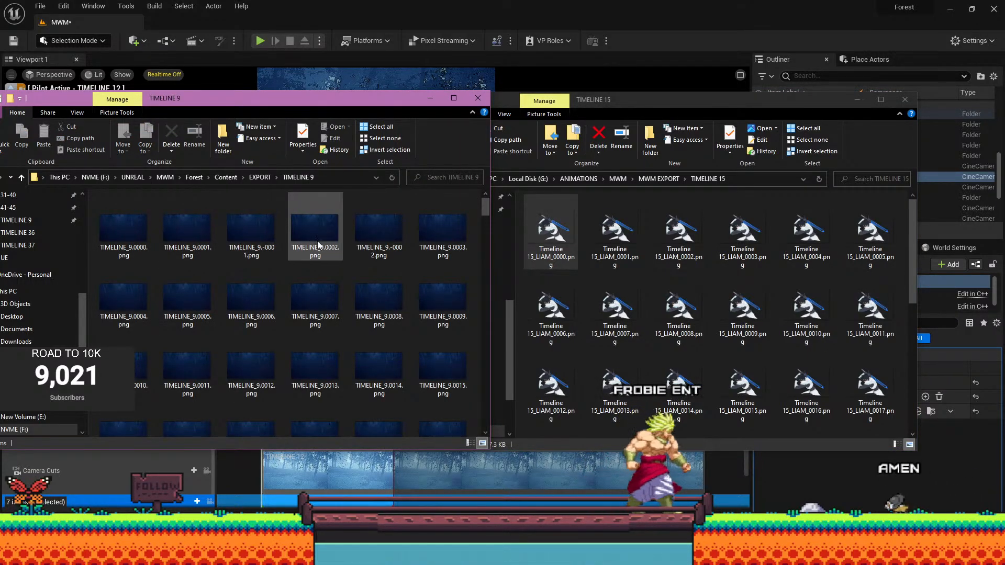
pyautogui.scroll(-5, 341, 271)
pyautogui.doubleClick(322, 278)
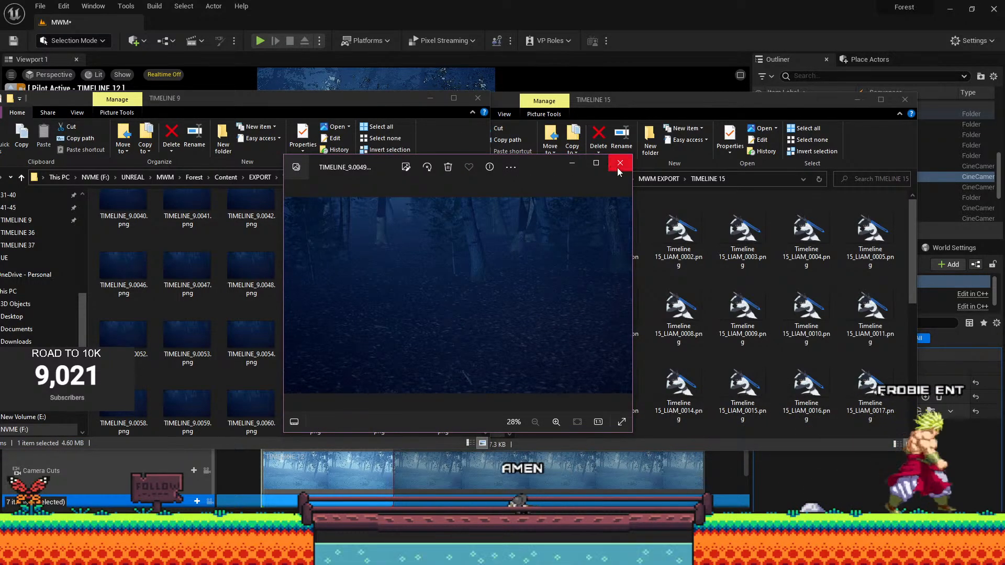
pyautogui.click(619, 163)
pyautogui.scroll(-5, 302, 316)
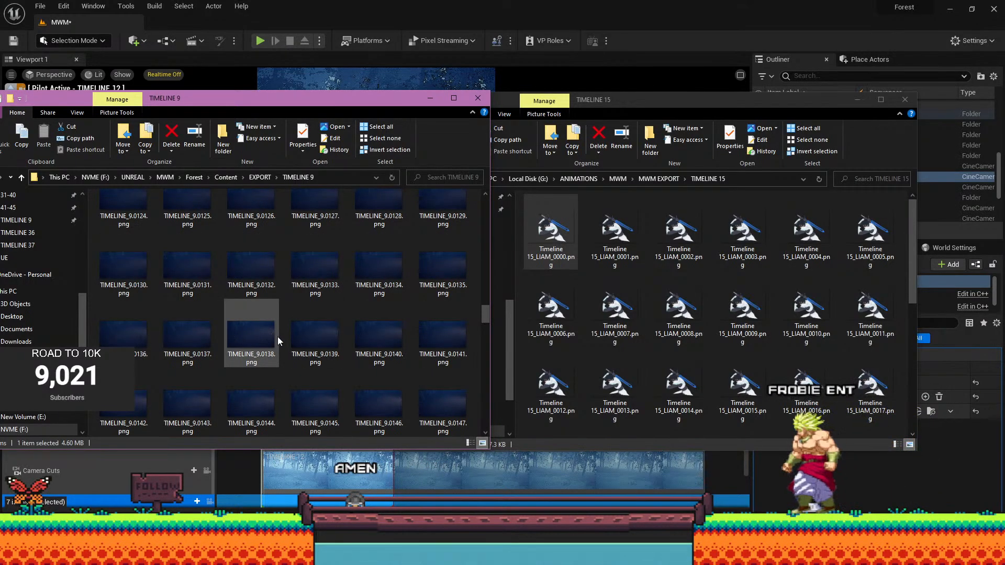
pyautogui.scroll(-2, 276, 337)
pyautogui.doubleClick(197, 323)
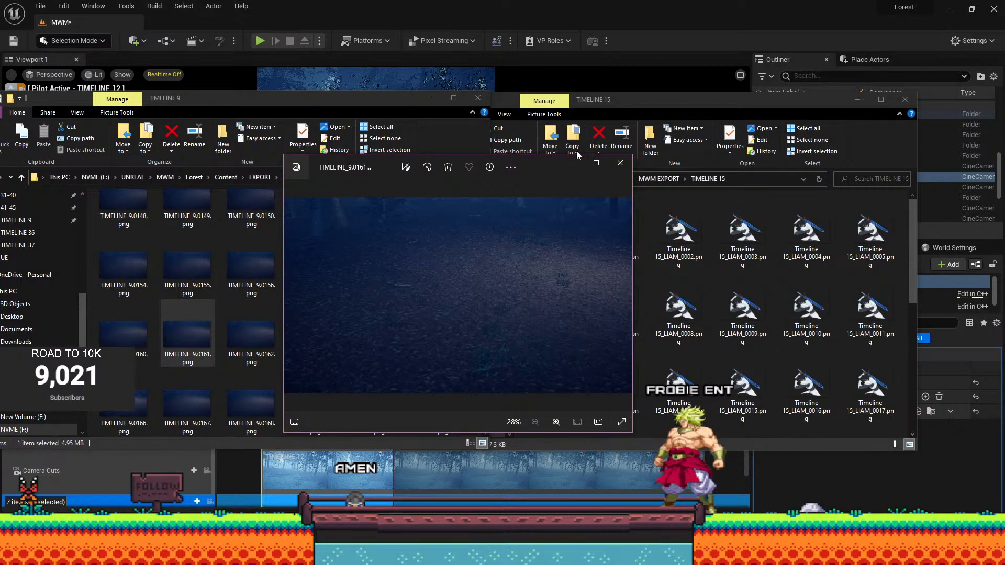
pyautogui.click(573, 164)
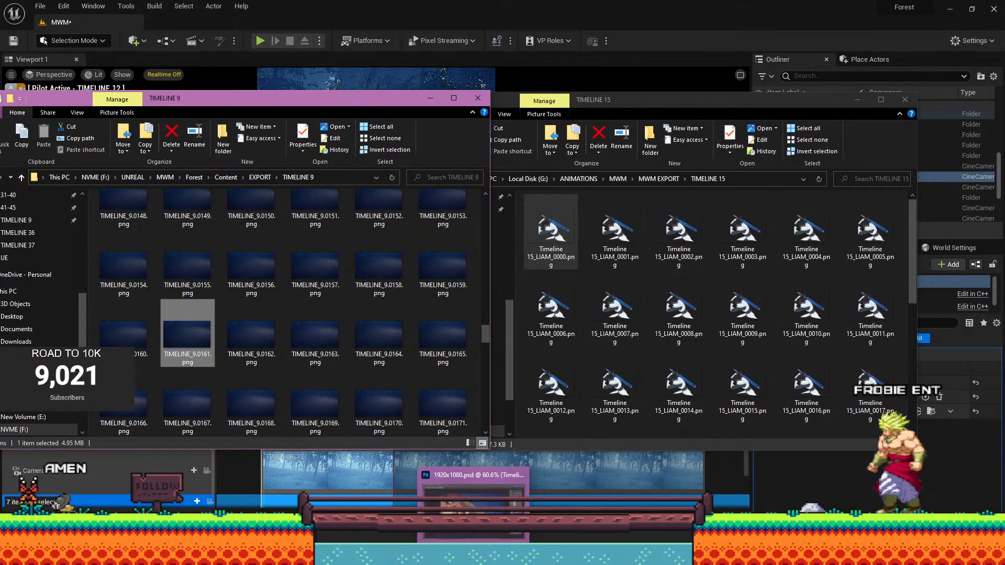
# Switch back to Photoshop and delete the Timeline 14_MONSTER_0000 and TIMELINE_37.0010 layers.
pyautogui.click(472, 555)
pyautogui.click(939, 151)
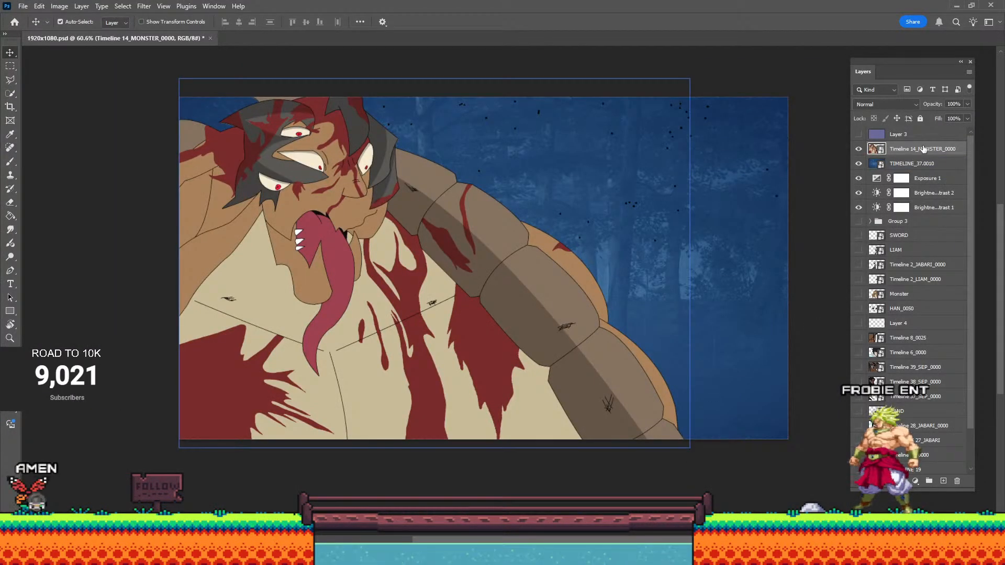
pyautogui.keyDown('shift'); pyautogui.click(921, 163); pyautogui.keyUp('shift')
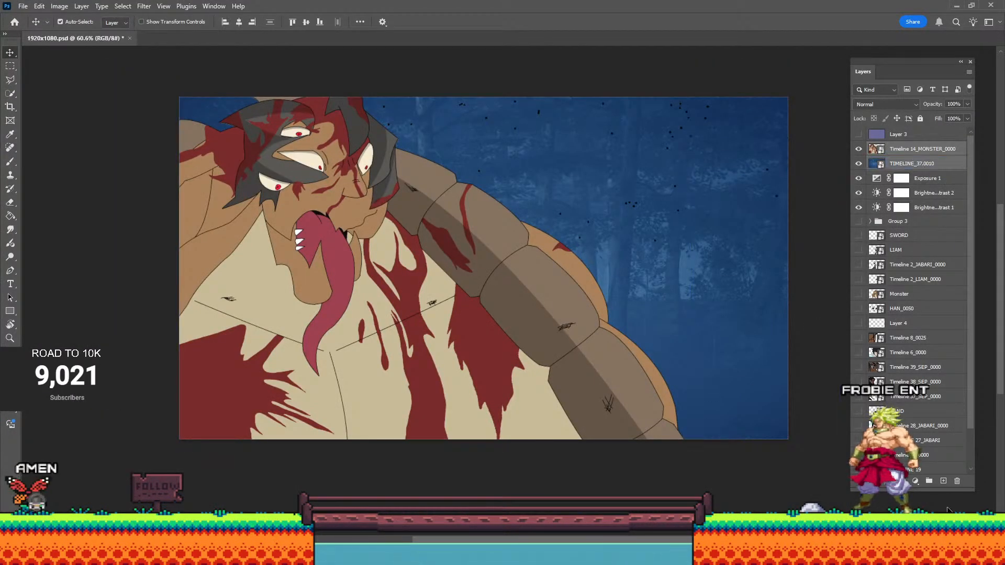
pyautogui.click(956, 482)
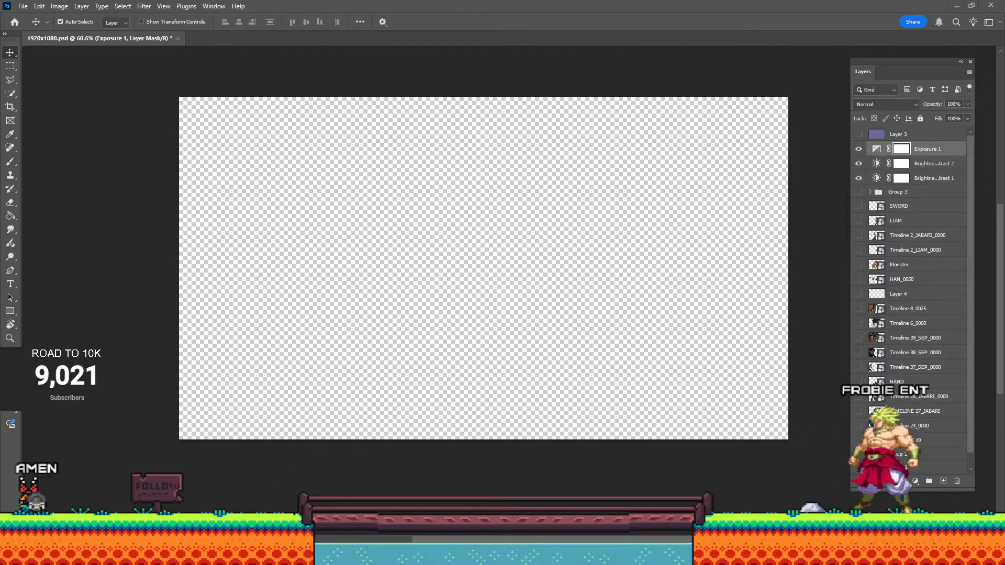
# Preview TIMELINE_9.0169.png from the TIMELINE 9 folder, close the previews, and place that frame into 1920x1080.psd above the Exposure 1 layer.
pyautogui.moveTo(234, 504)
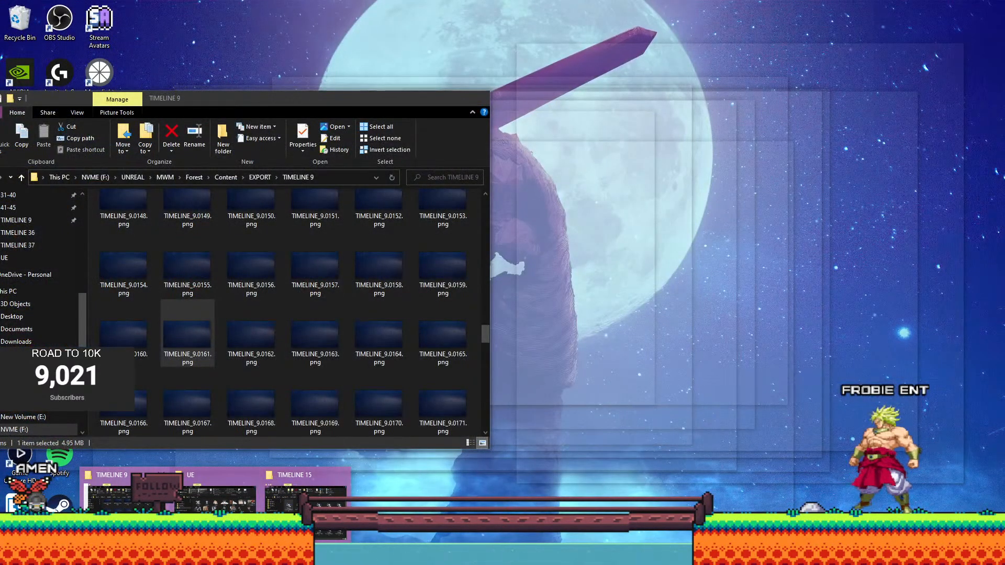
pyautogui.click(126, 502)
pyautogui.click(325, 389)
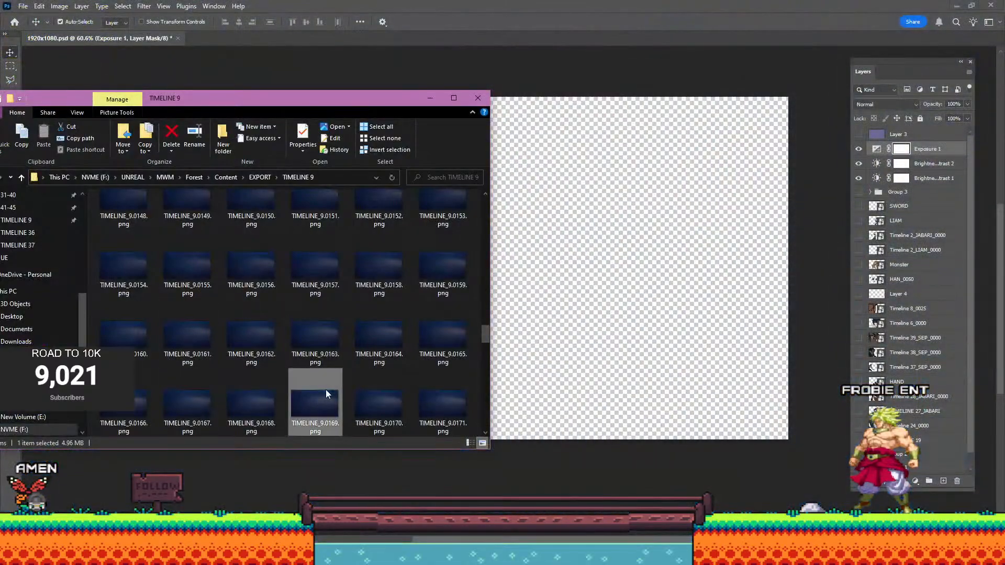
pyautogui.doubleClick(325, 390)
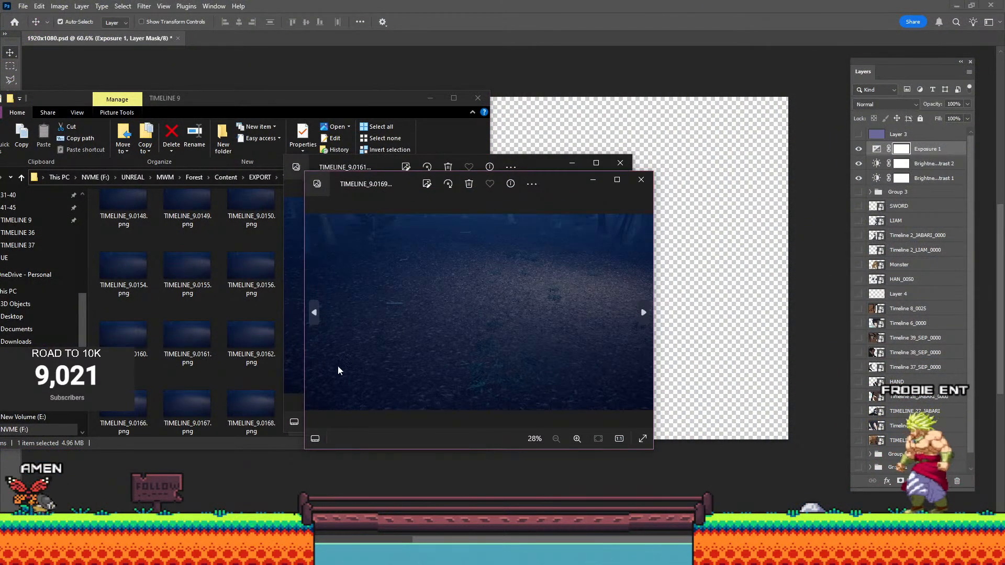
pyautogui.click(642, 180)
pyautogui.click(628, 164)
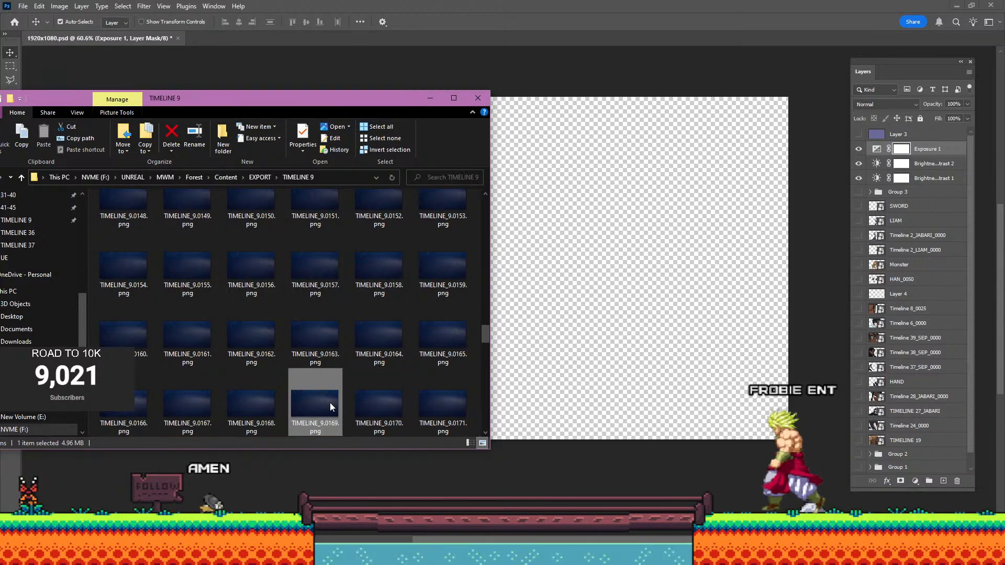
pyautogui.moveTo(317, 402); pyautogui.dragTo(615, 271)
pyautogui.click(519, 22)
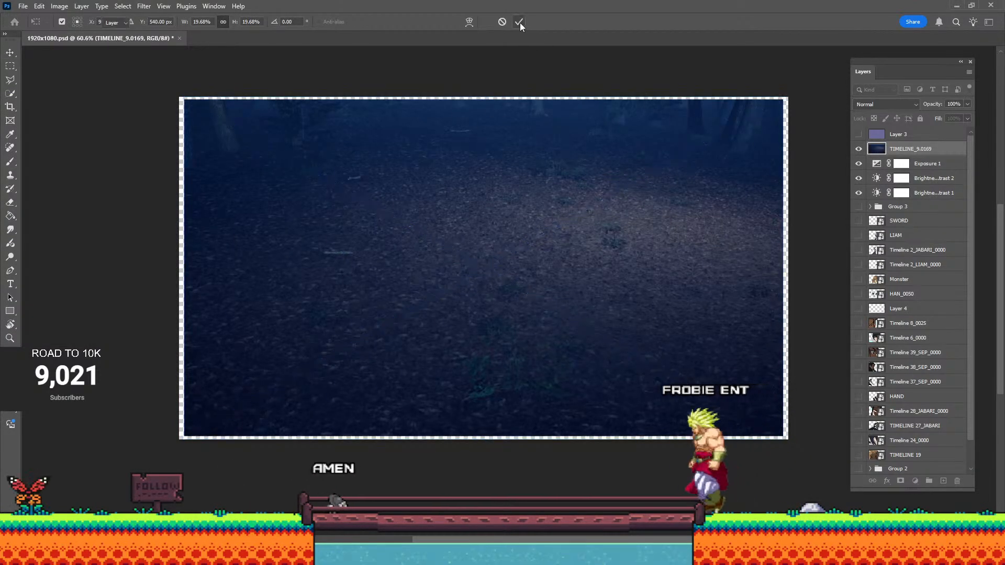
# Place Timeline 15_LIAM_0000.png from the TIMELINE 15 folder above the TIMELINE_9.0169 layer.
pyautogui.moveTo(215, 554)
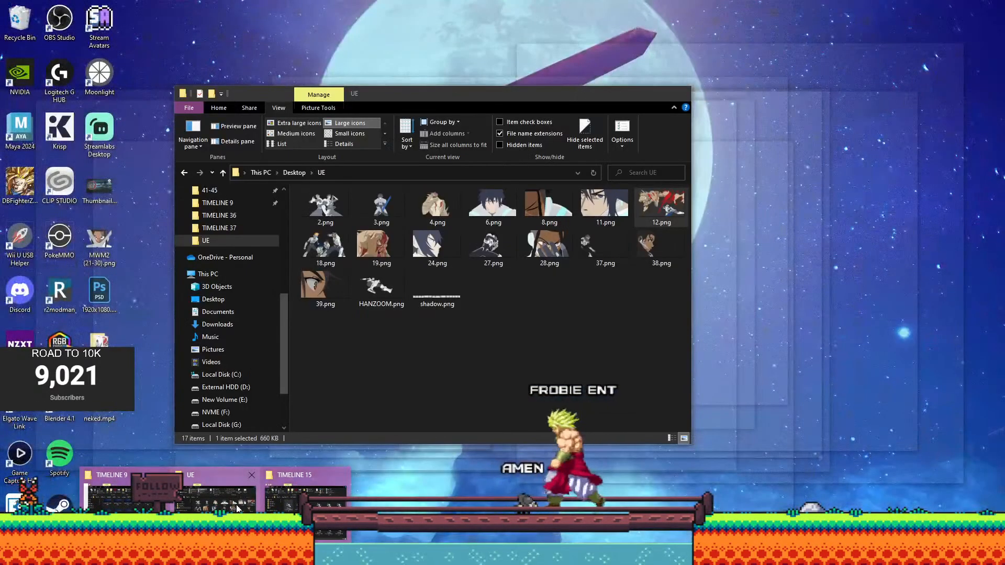
pyautogui.click(306, 501)
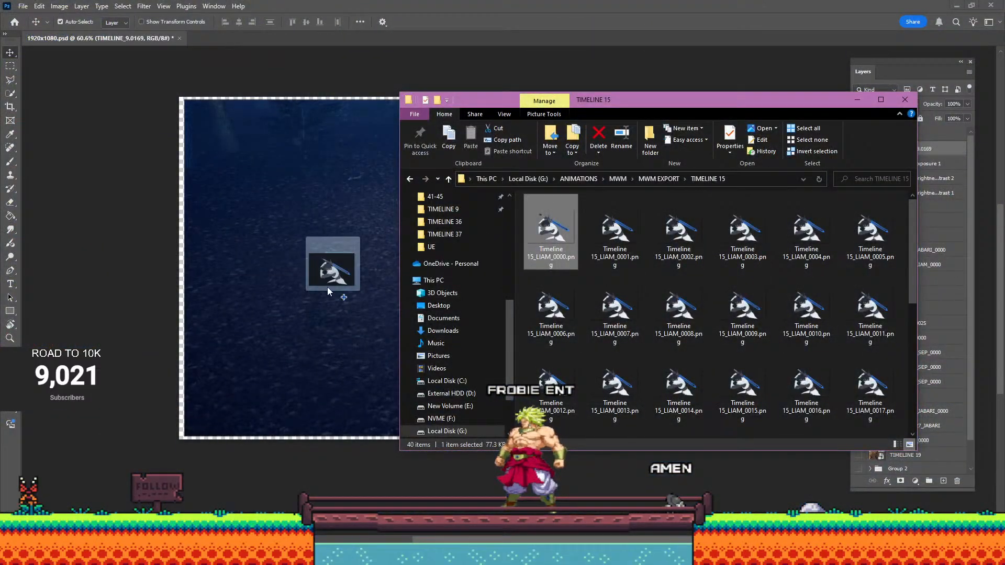
pyautogui.moveTo(327, 287); pyautogui.dragTo(331, 269)
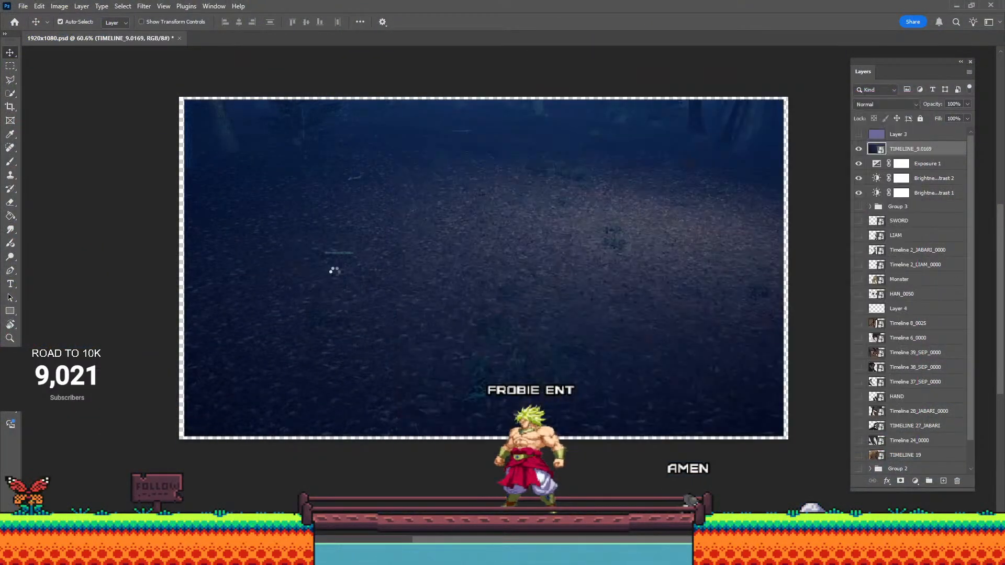
pyautogui.click(518, 21)
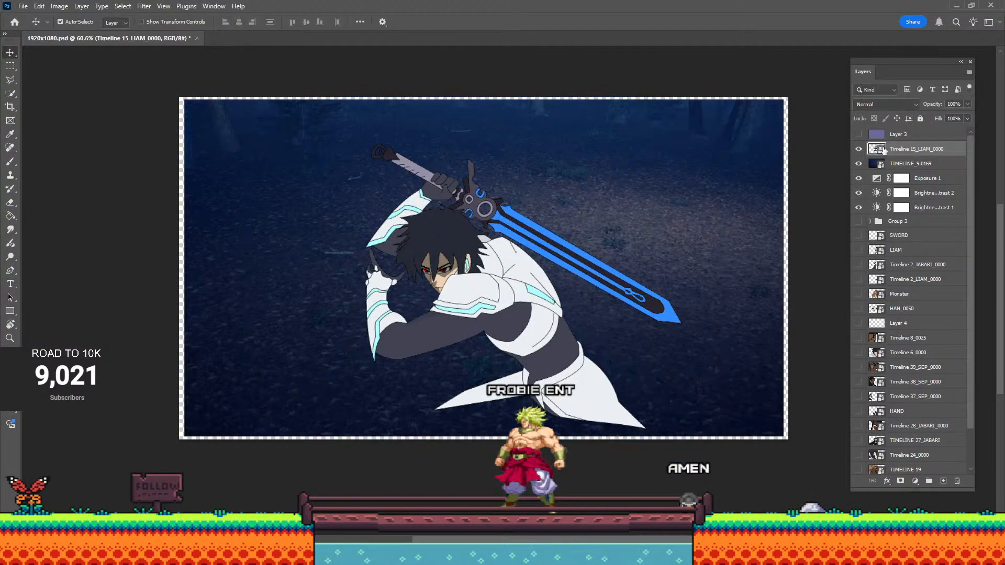
pyautogui.click(890, 163)
pyautogui.click(903, 152)
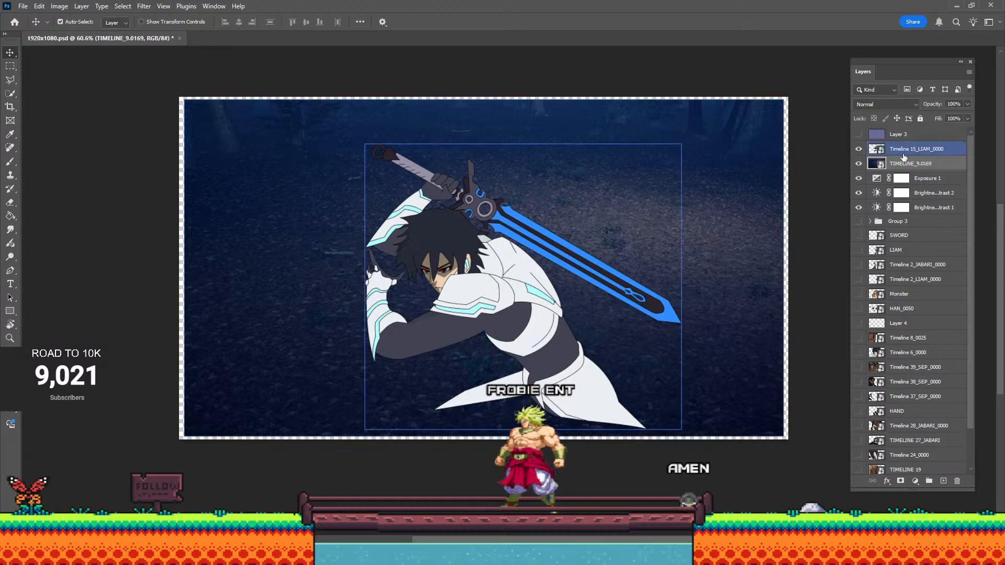
pyautogui.hotkey('ctrl', 't')
pyautogui.moveTo(185, 273); pyautogui.dragTo(11, 272)
pyautogui.moveTo(696, 195); pyautogui.dragTo(736, 246)
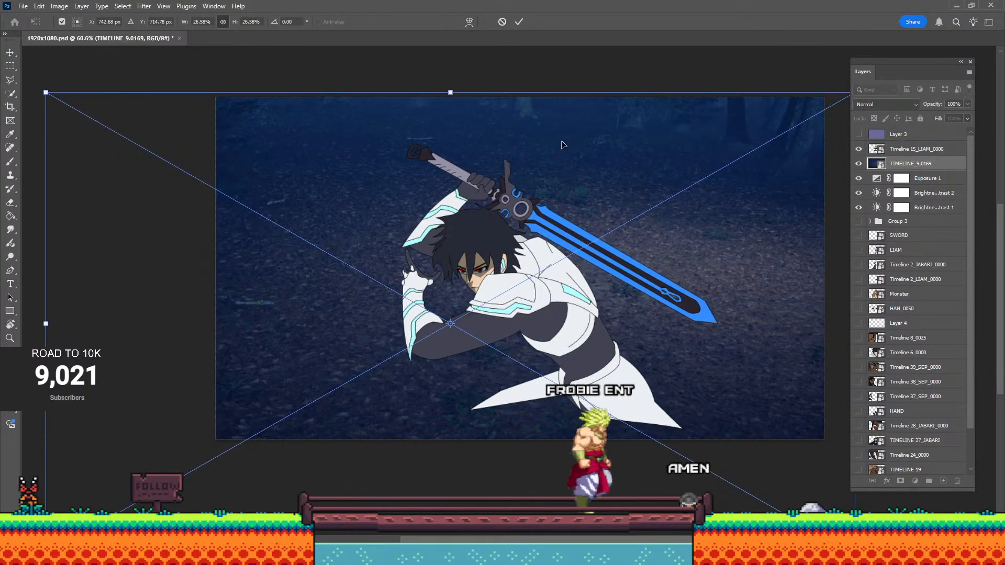
pyautogui.moveTo(451, 93); pyautogui.dragTo(462, 18)
pyautogui.moveTo(525, 240); pyautogui.dragTo(522, 277)
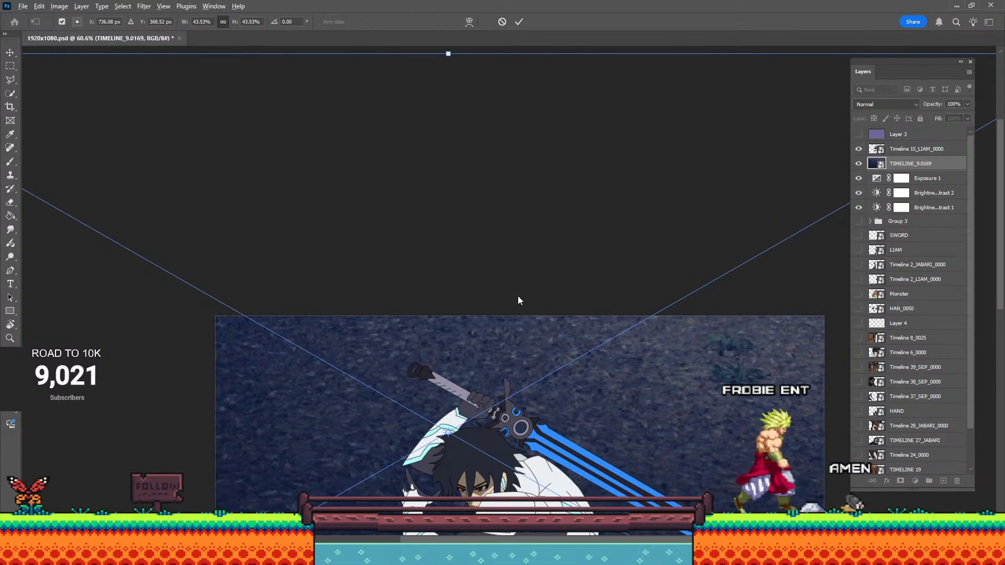
pyautogui.click(519, 21)
# Scale the TIMELINE_9.0169 background to 31.25% and shift it left and down behind the character.
pyautogui.keyDown('alt'); pyautogui.scroll(-3, 527, 232); pyautogui.keyUp('alt')
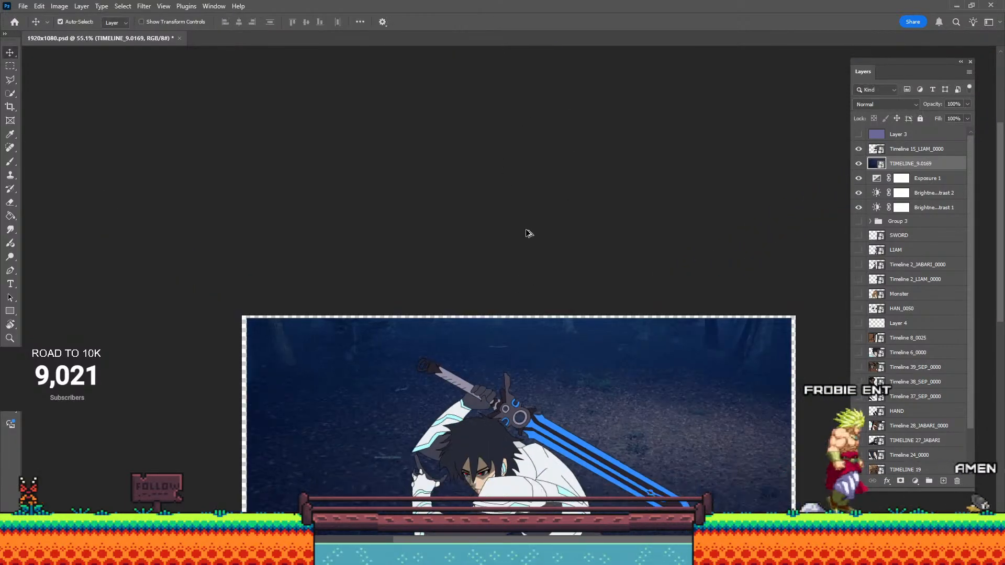
pyautogui.keyDown('alt'); pyautogui.scroll(-1, 534, 286); pyautogui.keyUp('alt')
pyautogui.hotkey('ctrl', 't')
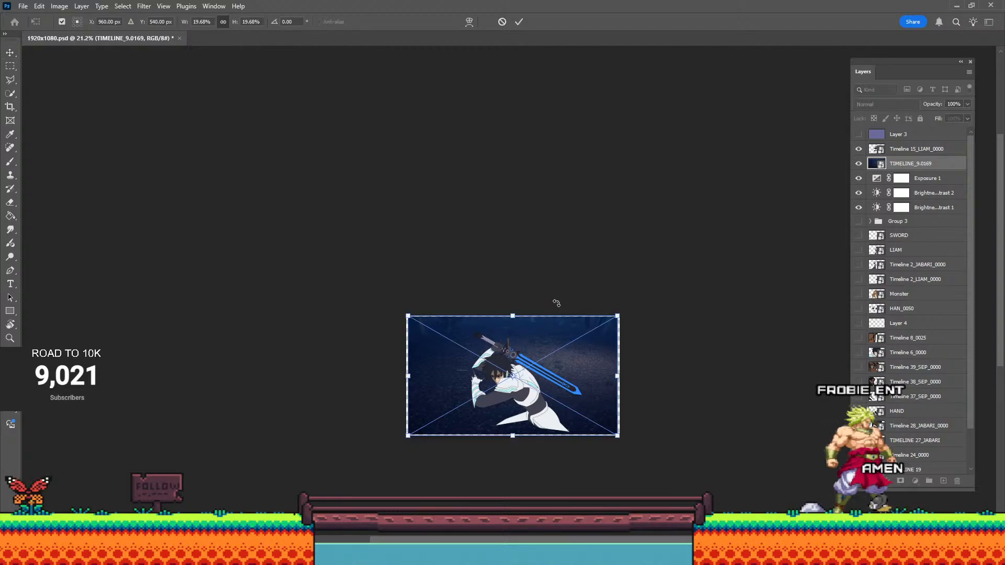
pyautogui.moveTo(409, 376); pyautogui.dragTo(336, 382)
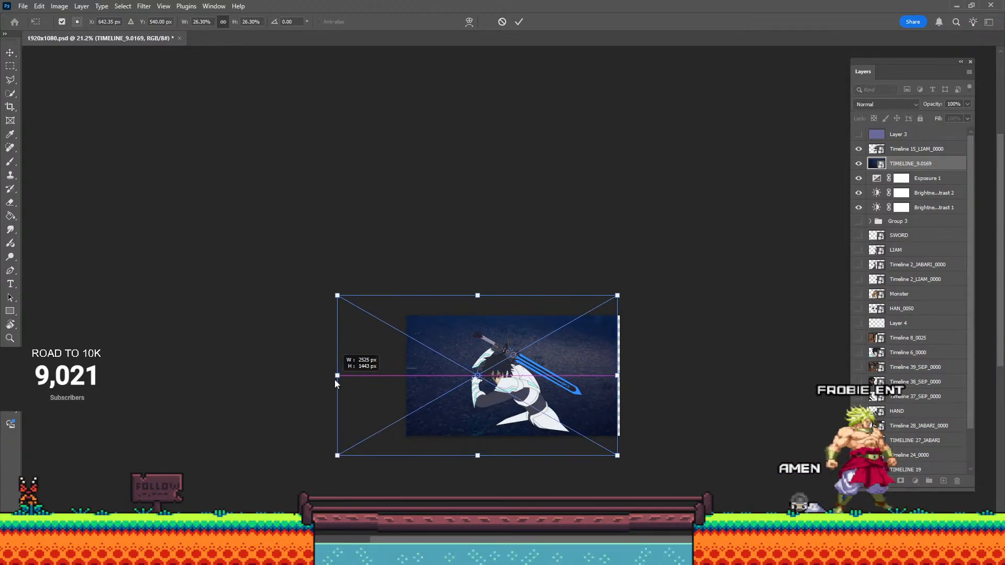
pyautogui.moveTo(619, 376); pyautogui.dragTo(666, 376)
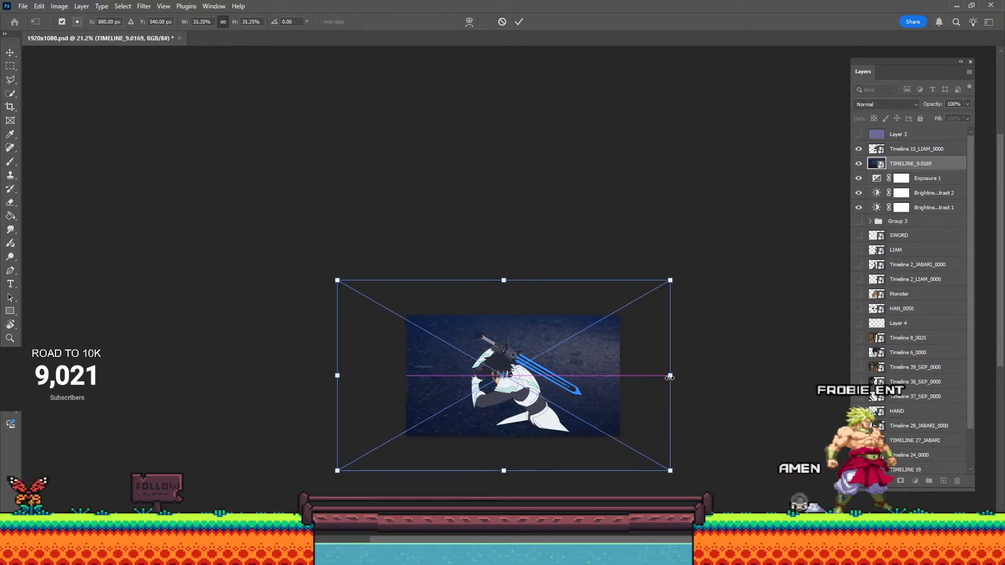
pyautogui.moveTo(576, 359); pyautogui.dragTo(528, 379)
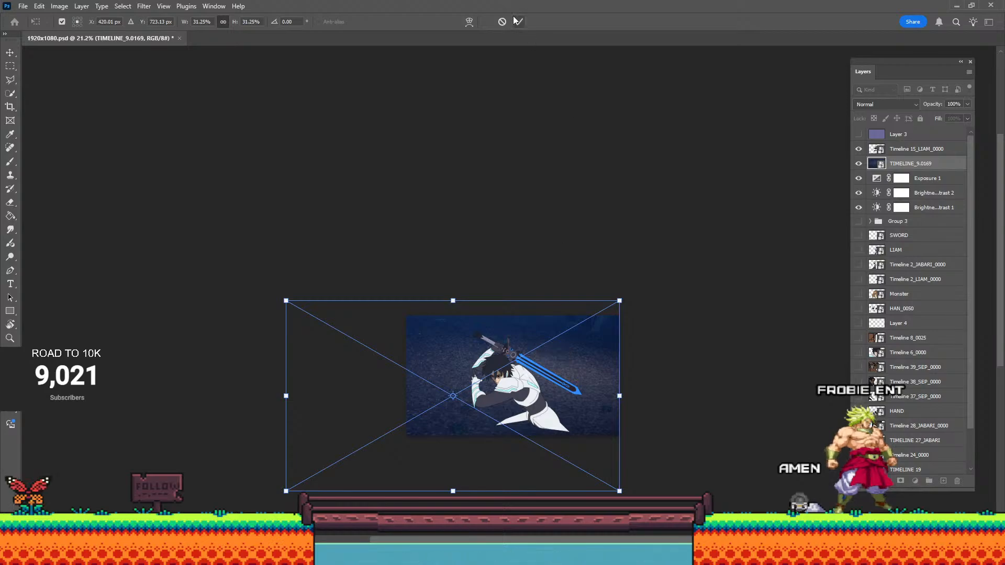
pyautogui.scroll(1, 579, 253)
pyautogui.keyDown('alt'); pyautogui.scroll(10, 589, 277); pyautogui.keyUp('alt')
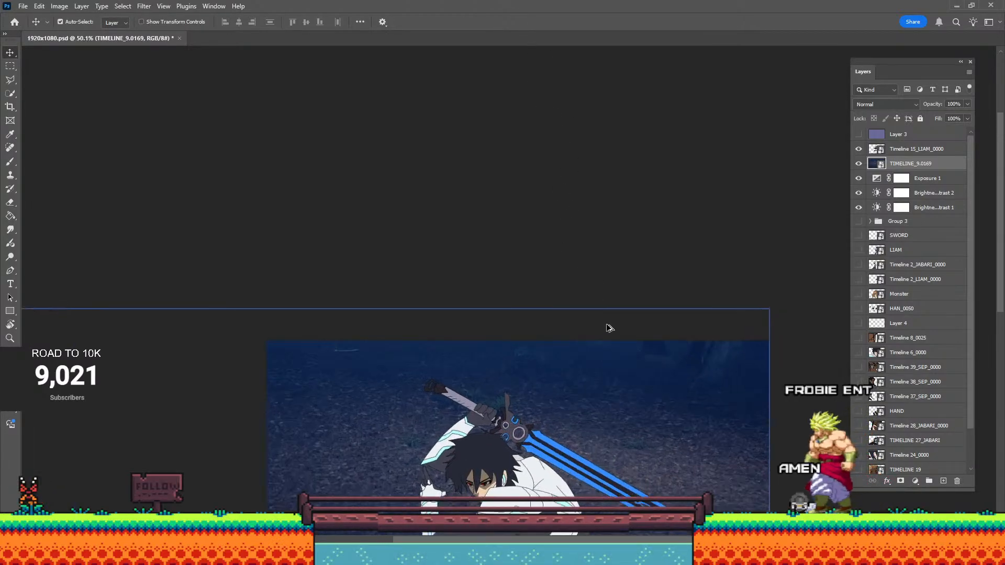
pyautogui.moveTo(636, 415); pyautogui.dragTo(604, 226)
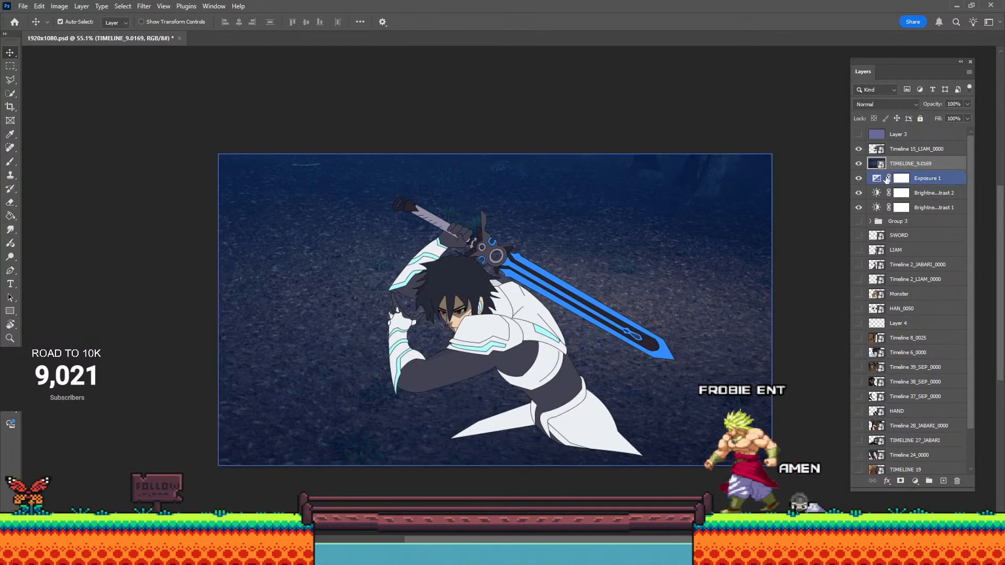
# Enlarge the Timeline 15_LIAM_0000 character to 37.87%, reposition it in the frame, and move the forest background further down.
pyautogui.click(912, 152)
pyautogui.hotkey('ctrl', 't')
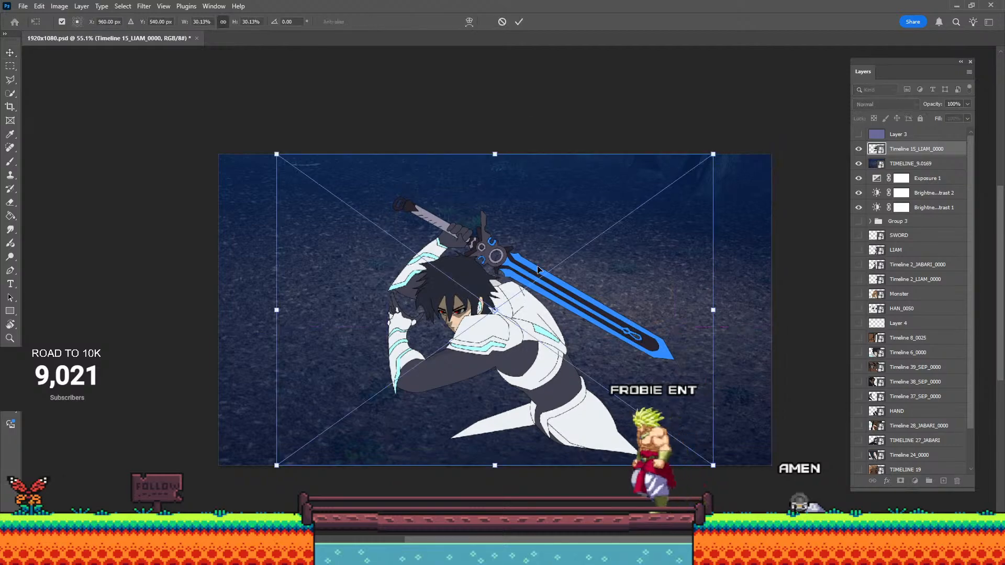
pyautogui.moveTo(495, 154); pyautogui.dragTo(529, 74)
pyautogui.moveTo(549, 120); pyautogui.dragTo(548, 166)
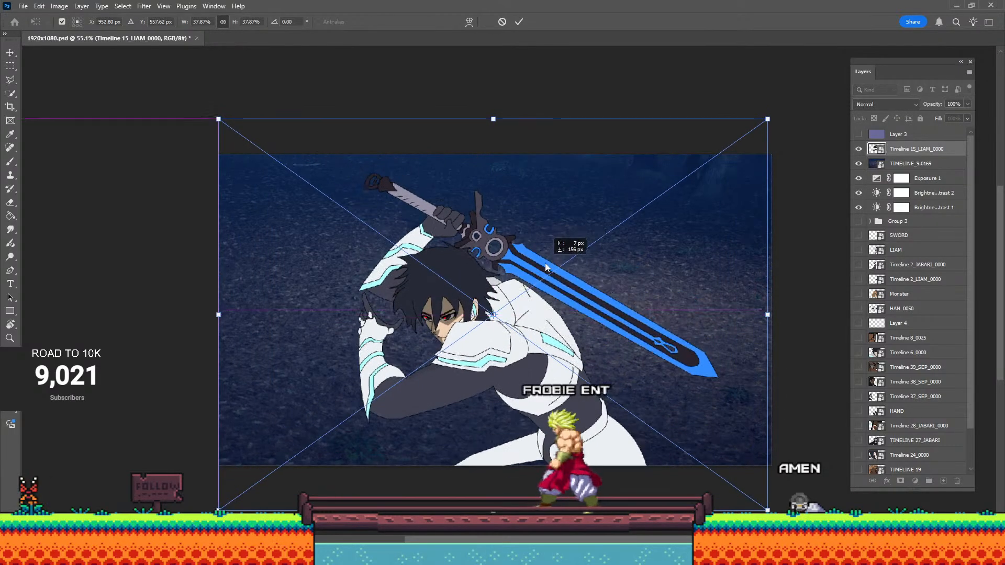
pyautogui.click(519, 22)
pyautogui.moveTo(583, 236); pyautogui.dragTo(579, 265)
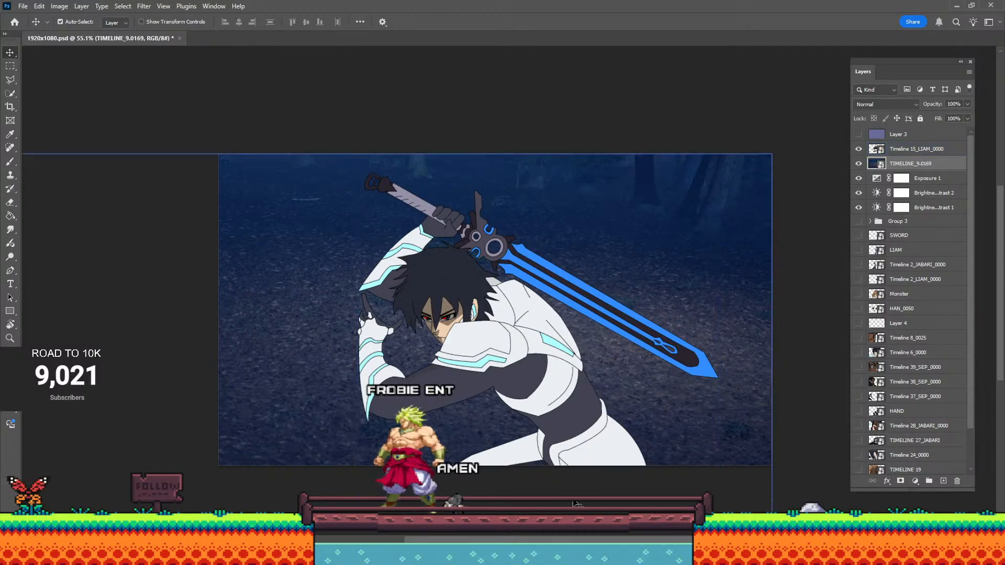
# Look through the TIMELINE 11 and TIMELINE 12 folders in EXPORT for other background renders.
pyautogui.click(957, 6)
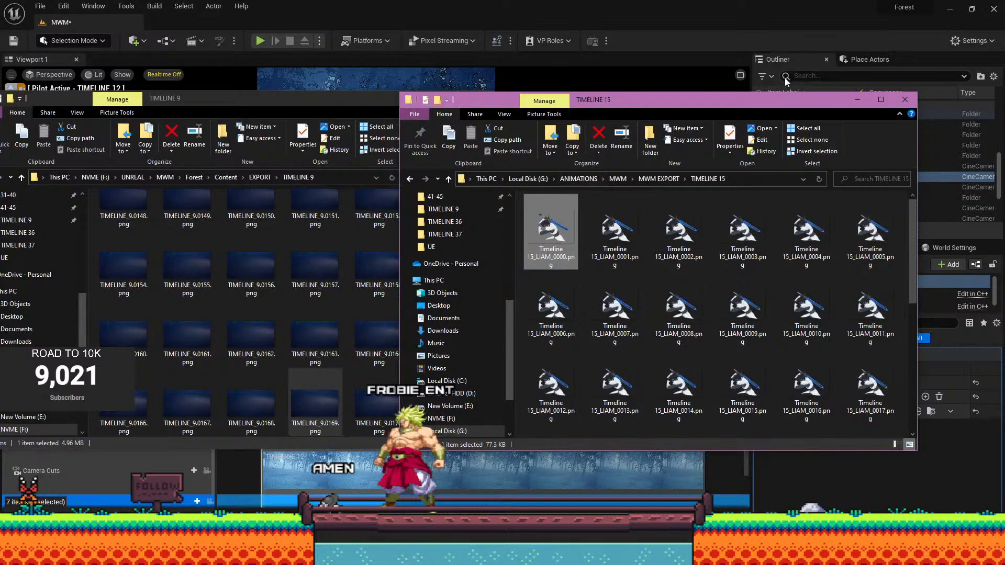
pyautogui.click(303, 246)
pyautogui.hotkey('alt', 'Up')
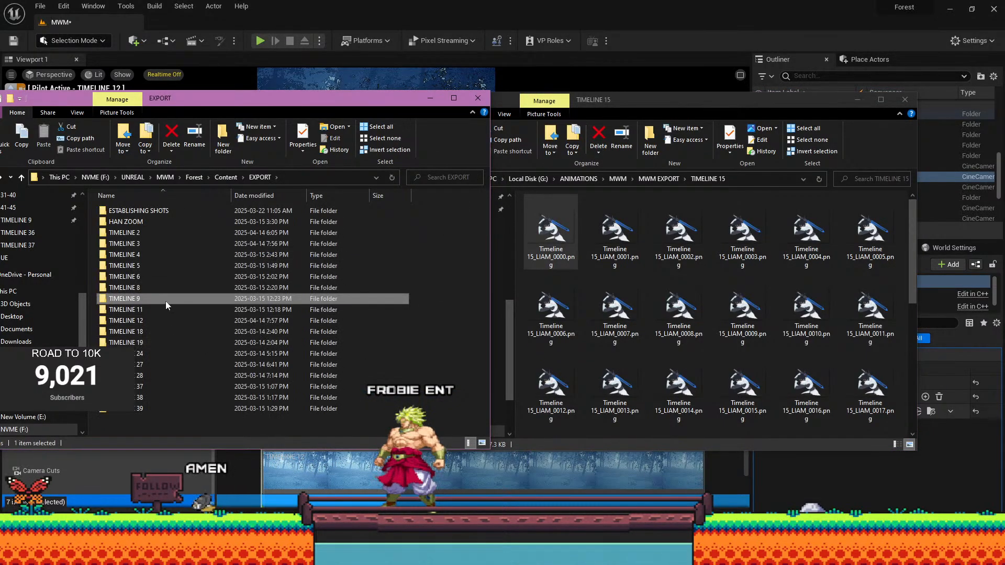
pyautogui.doubleClick(156, 304)
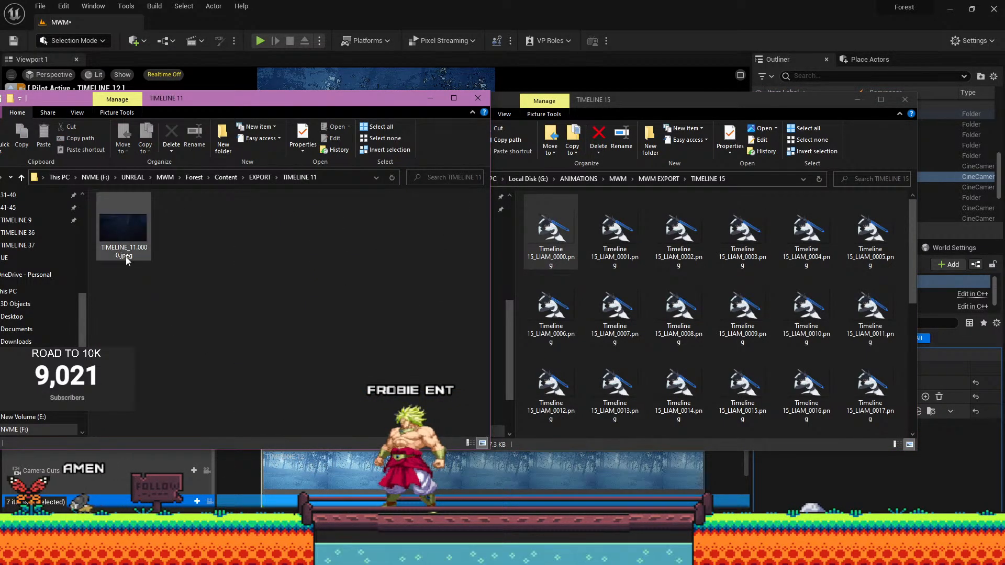
pyautogui.hotkey('alt', 'Up')
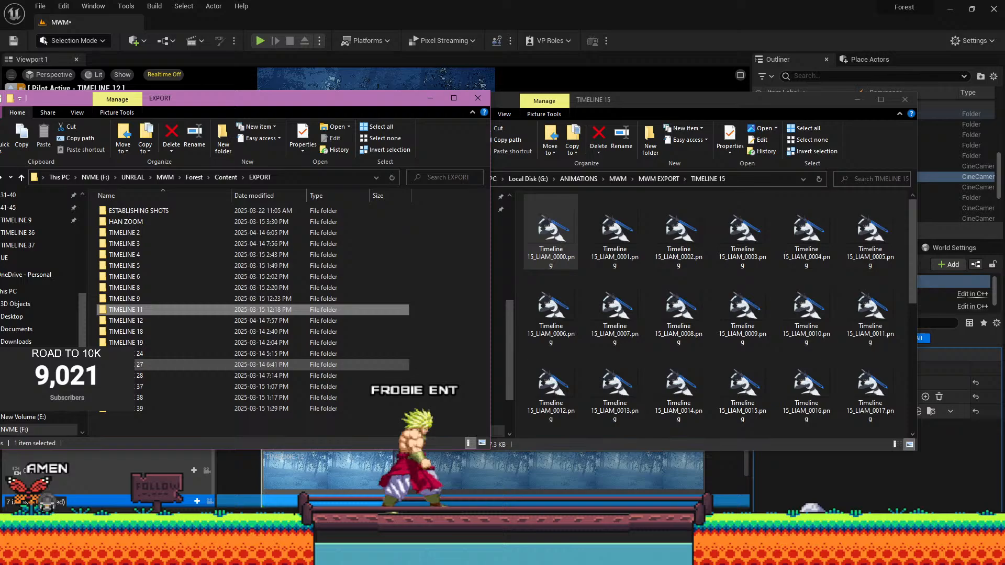
pyautogui.doubleClick(168, 319)
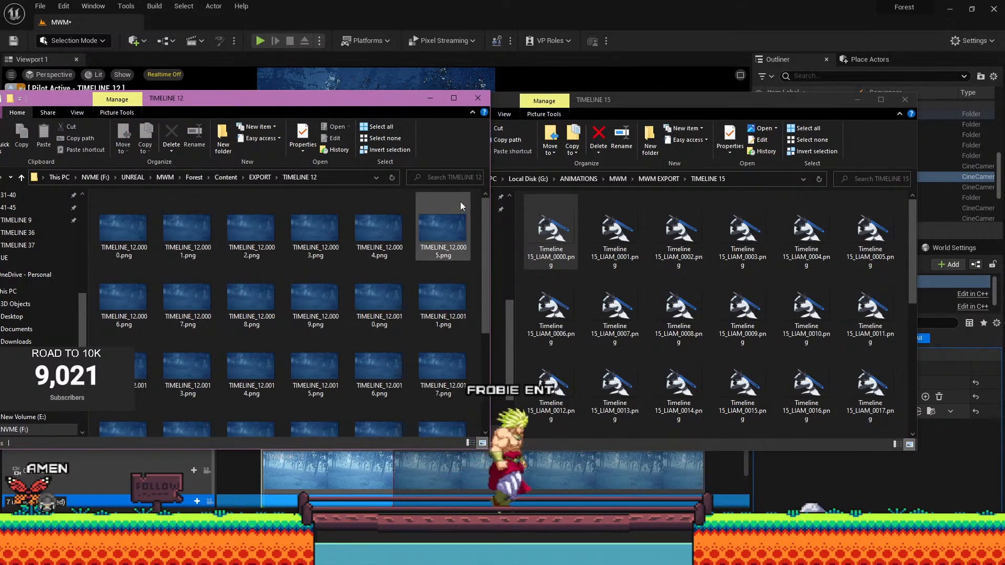
pyautogui.click(429, 98)
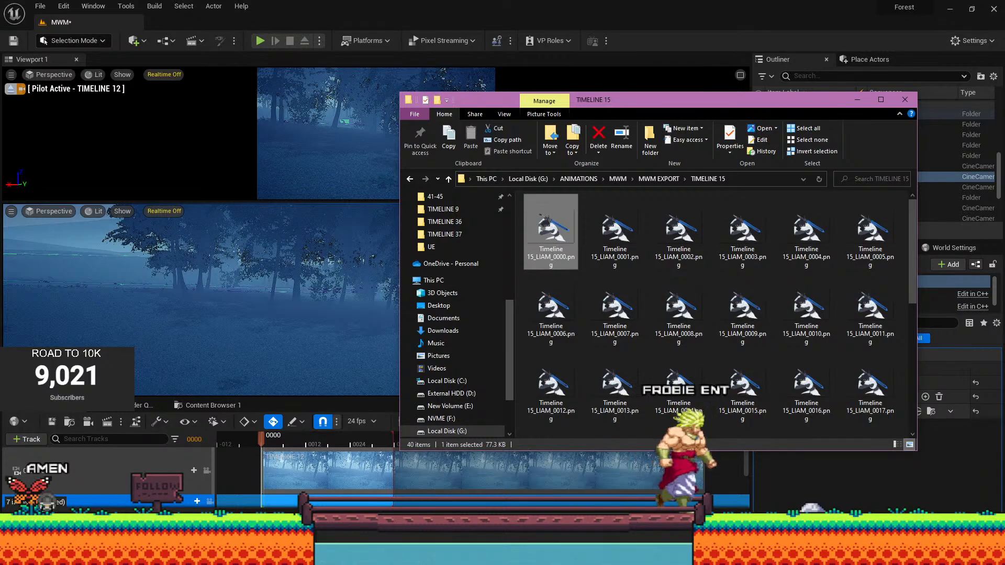
# Switch back to Photoshop, scale the TIMELINE_9.0169 background to 35.18%, and move it down and left so trees show behind the sword.
pyautogui.moveTo(505, 555)
pyautogui.click(506, 505)
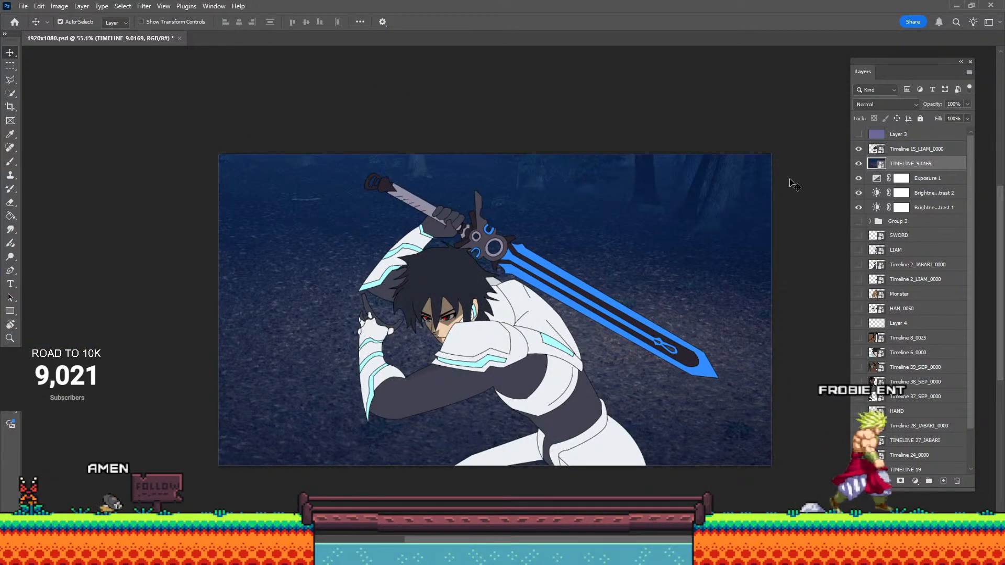
pyautogui.hotkey('ctrl', 't')
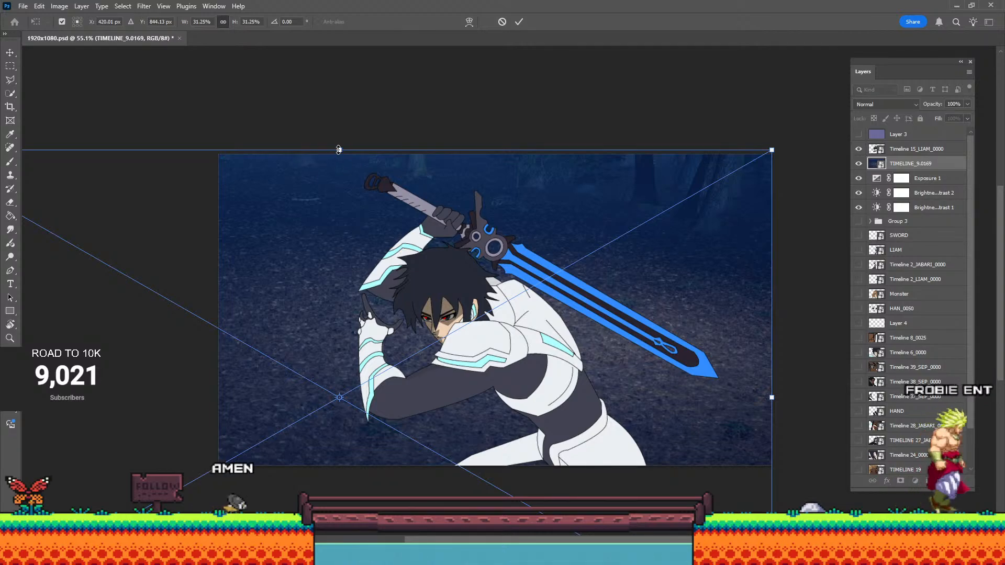
pyautogui.moveTo(339, 150); pyautogui.dragTo(339, 87)
pyautogui.moveTo(506, 163); pyautogui.dragTo(482, 221)
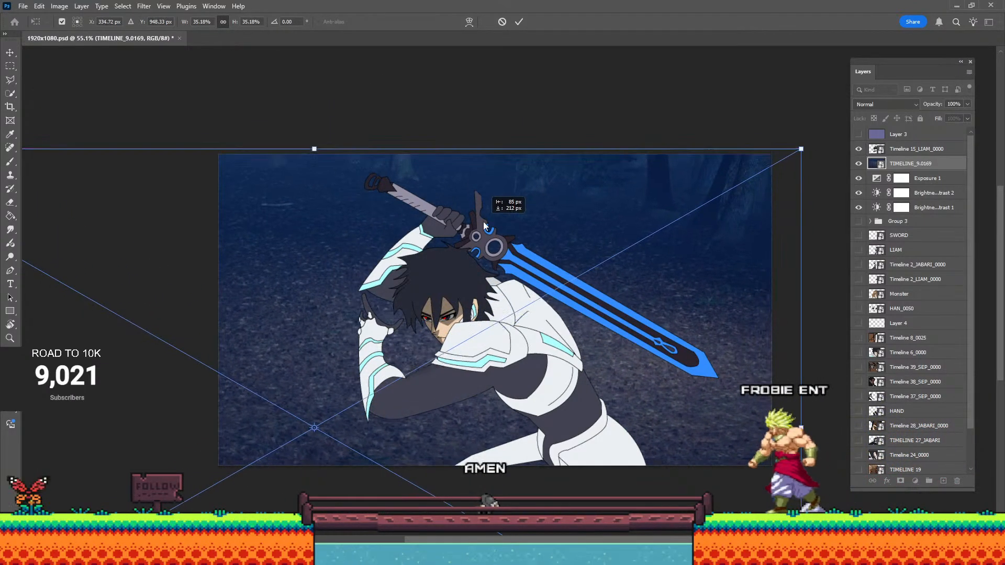
pyautogui.click(520, 20)
pyautogui.keyDown('alt'); pyautogui.scroll(5, 561, 246); pyautogui.keyUp('alt')
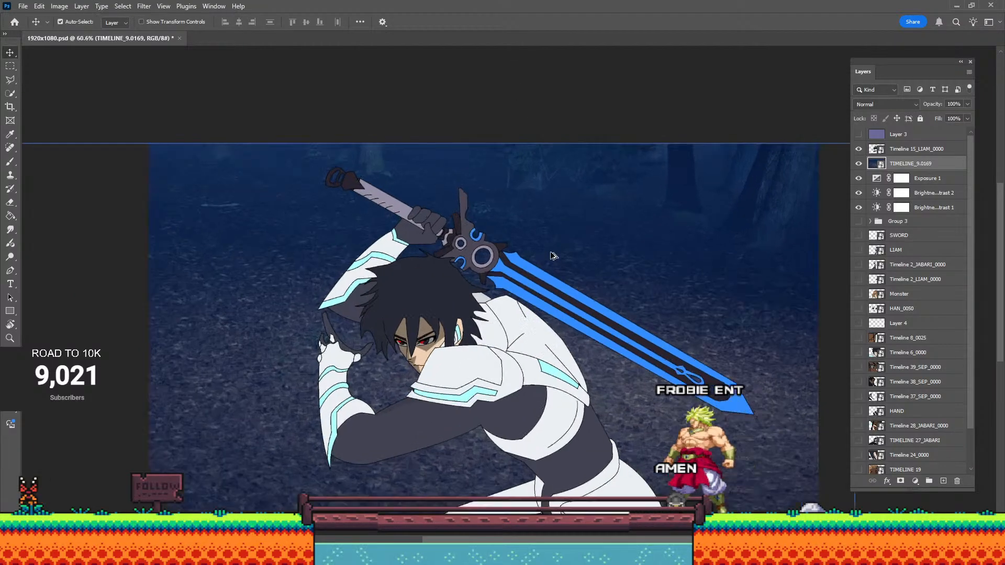
pyautogui.keyDown('alt'); pyautogui.scroll(-1, 518, 324); pyautogui.keyUp('alt')
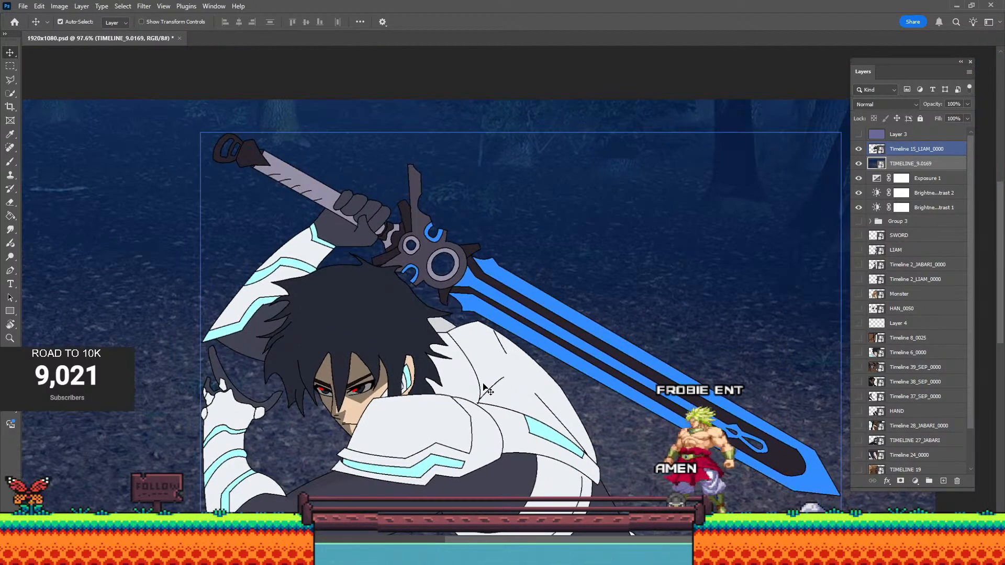
pyautogui.moveTo(484, 387); pyautogui.dragTo(577, 272)
pyautogui.keyDown('alt'); pyautogui.scroll(-2, 577, 271); pyautogui.keyUp('alt')
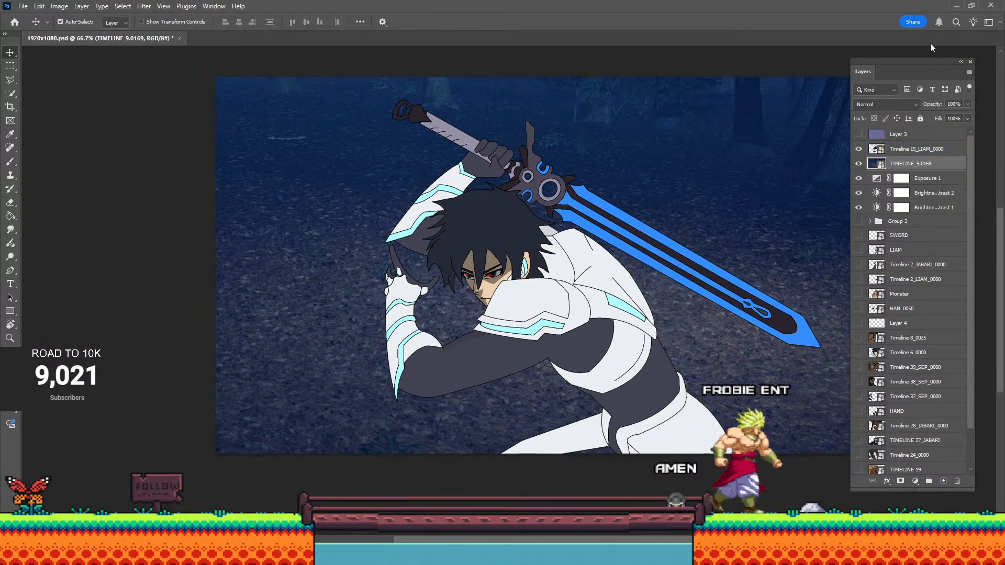
# Switch to Unreal Engine and create a new folder named T12 inside 2D_ANIMATIONS.
pyautogui.click(956, 8)
pyautogui.click(539, 27)
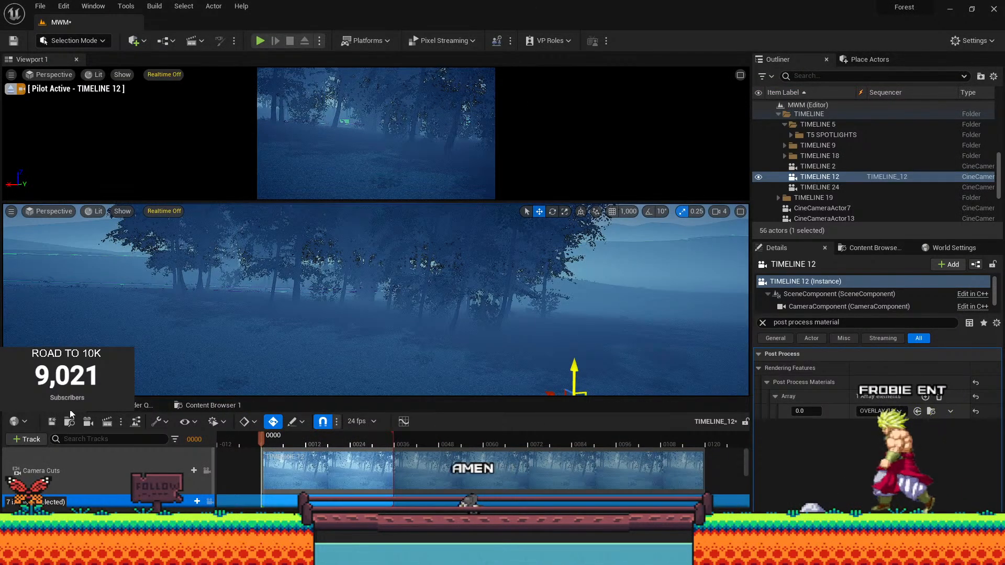
pyautogui.click(115, 410)
pyautogui.click(199, 406)
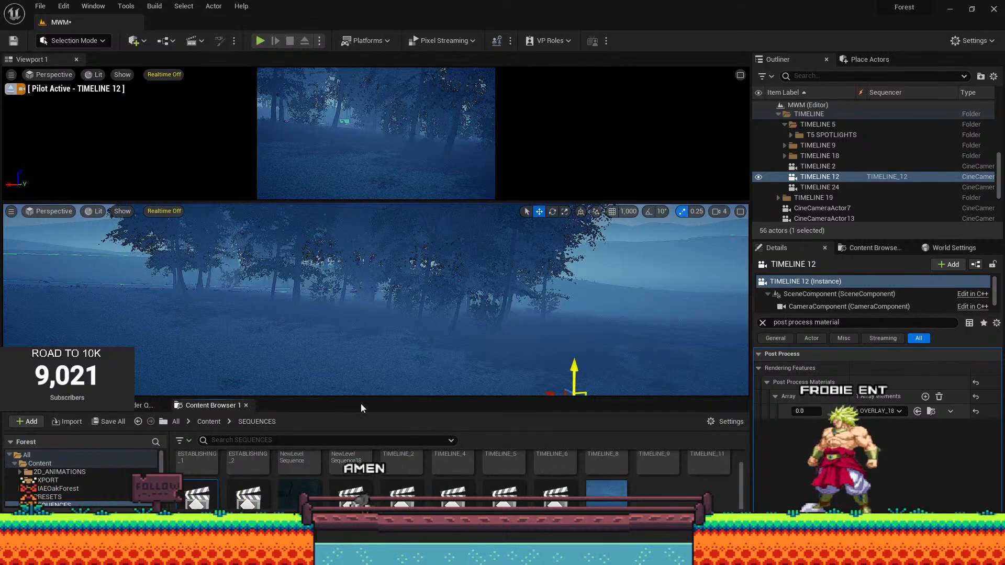
pyautogui.click(33, 536)
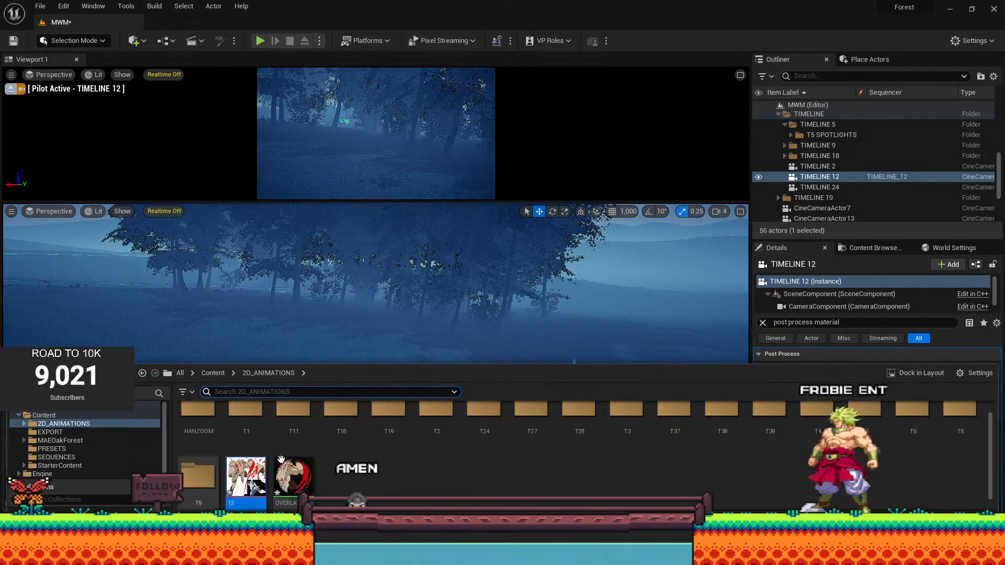
pyautogui.rightClick(400, 482)
pyautogui.moveTo(458, 251)
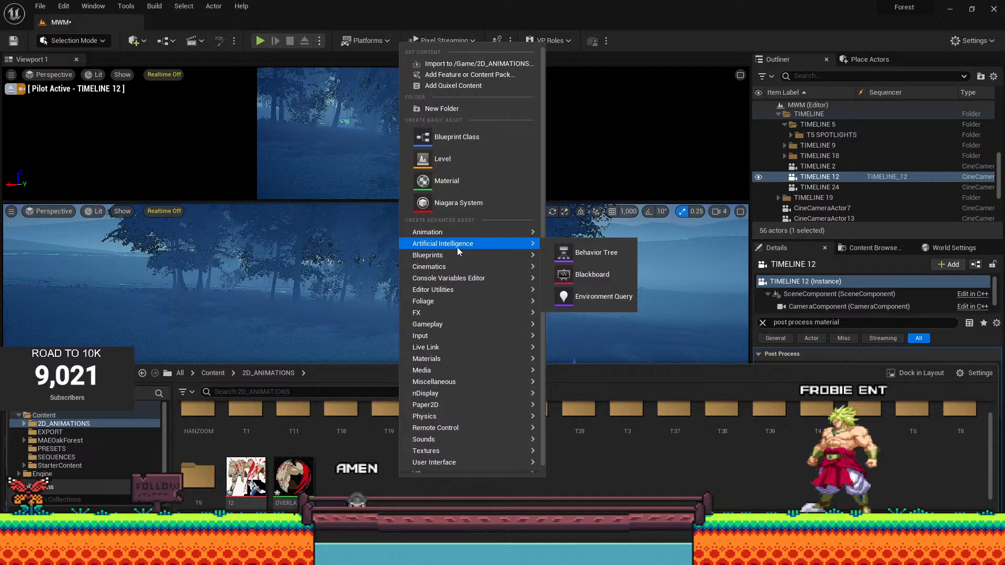
pyautogui.click(446, 109)
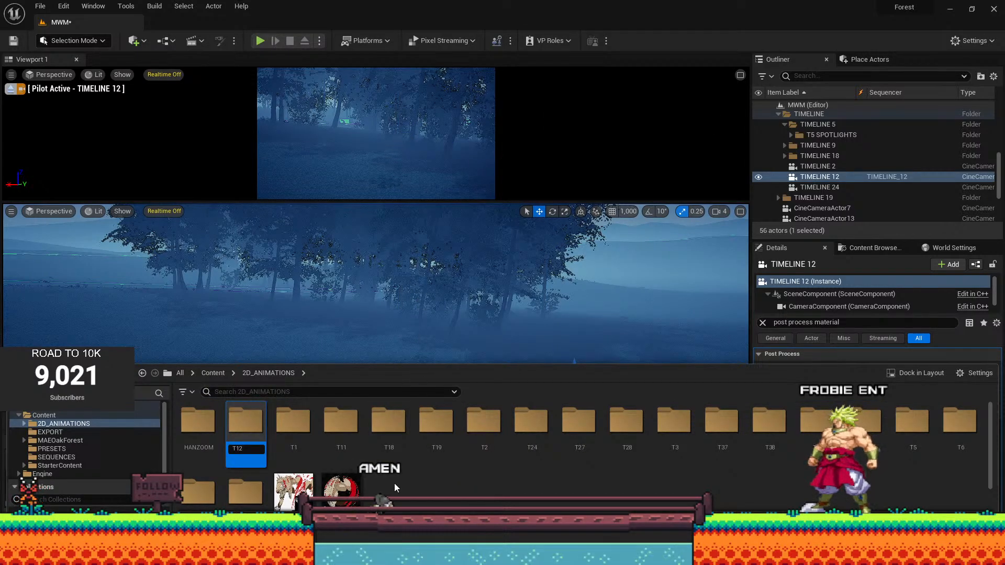
pyautogui.press('Return')
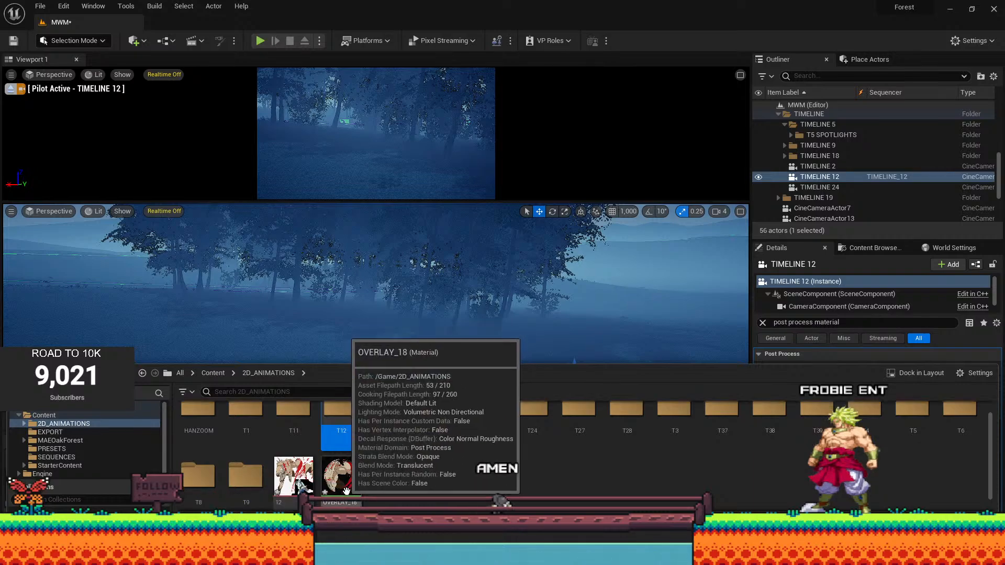
# Move the image asset named 12 from 2D_ANIMATIONS into the T12 folder.
pyautogui.scroll(-1, 420, 480)
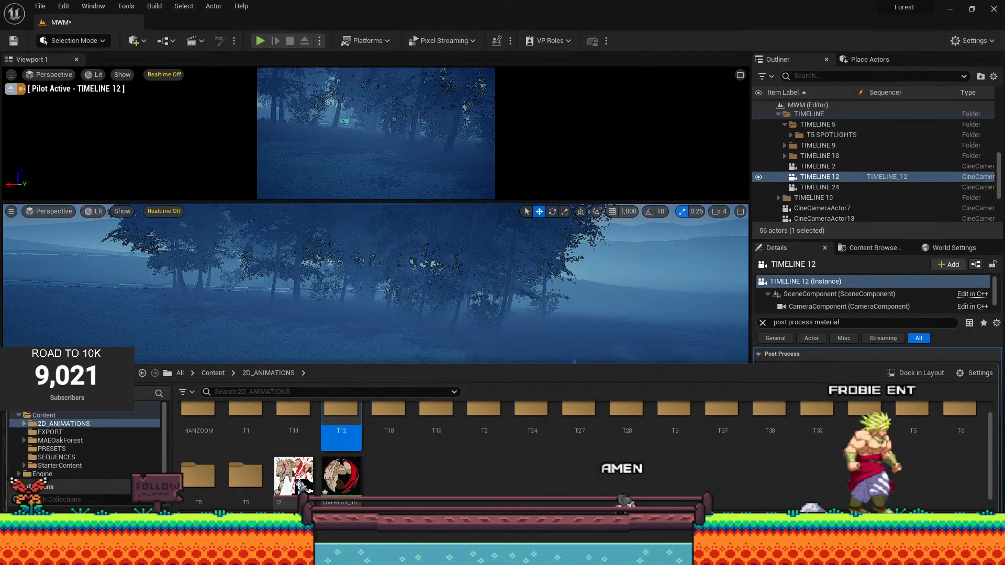
pyautogui.moveTo(294, 473); pyautogui.dragTo(337, 423)
pyautogui.click(380, 442)
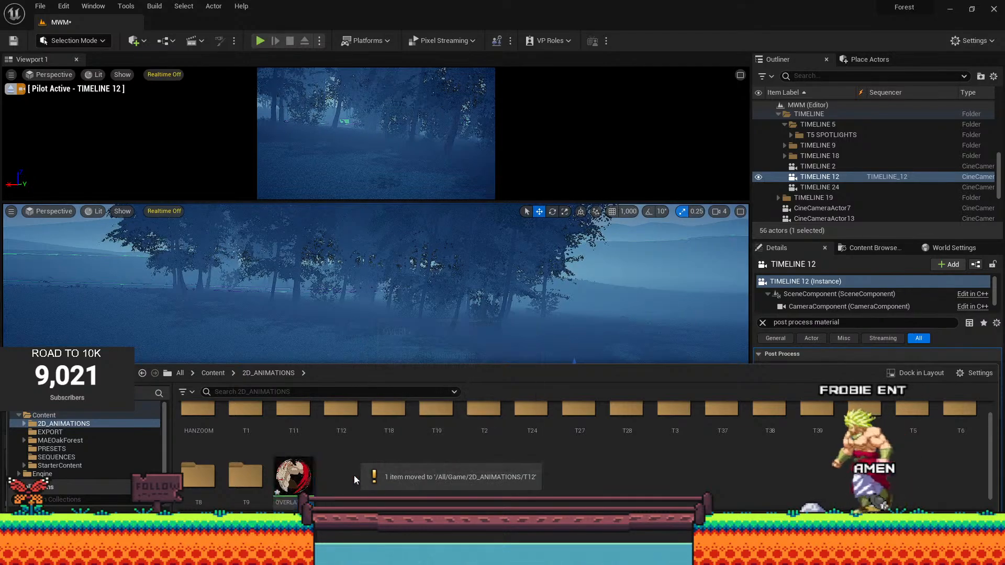
# Duplicate the OVERLAY_18 material and move one copy into the T12 folder.
pyautogui.hotkey('ctrl', 'd')
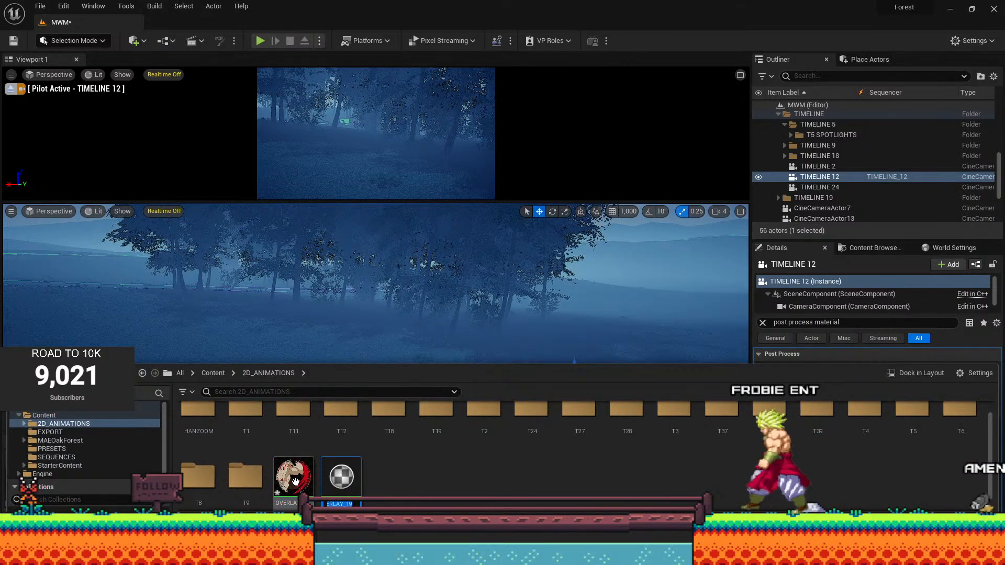
pyautogui.moveTo(299, 474); pyautogui.dragTo(337, 420)
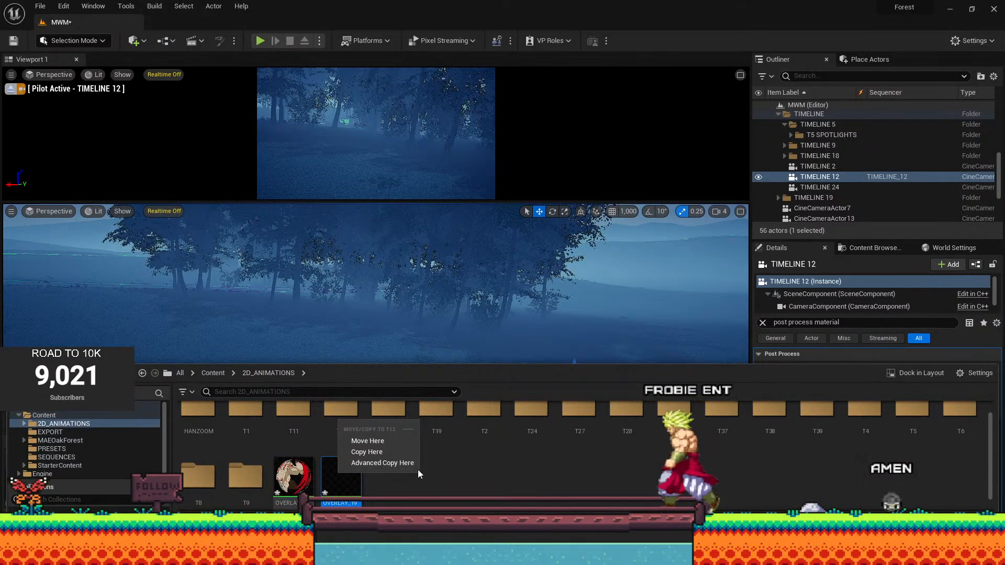
# Try to move the OVERLAY_19 material into the T12 folder.
pyautogui.click(398, 442)
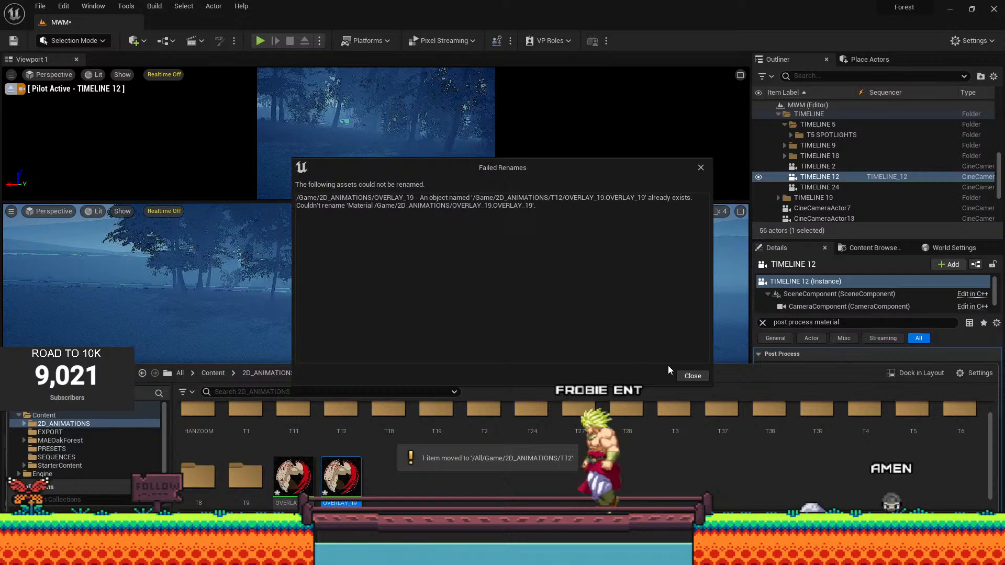
pyautogui.click(692, 376)
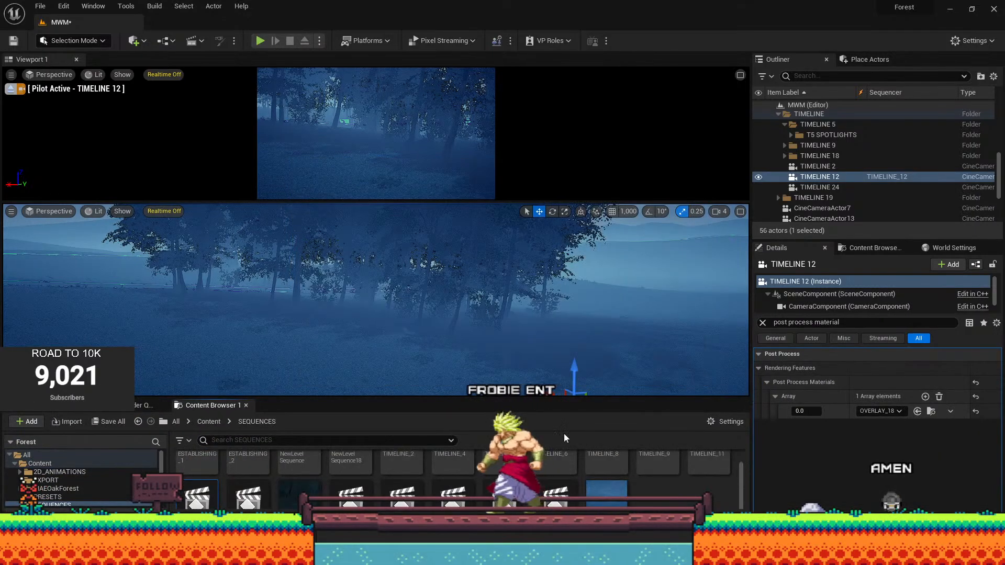
# Move the OVERLAY_18 material from 2D_ANIMATIONS into its T12 subfolder and check that folder's contents.
pyautogui.hotkey('ctrl', 'space')
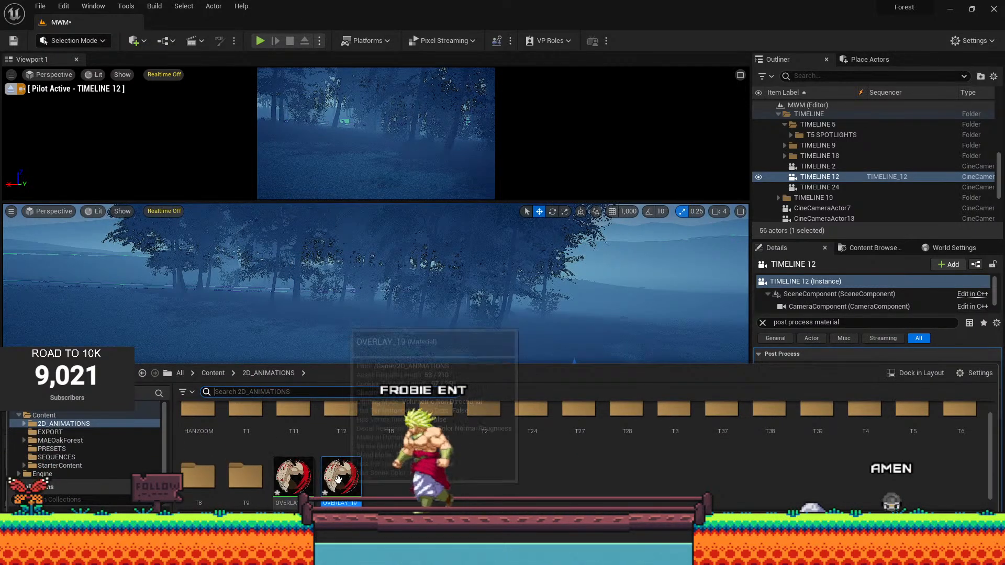
pyautogui.click(296, 479)
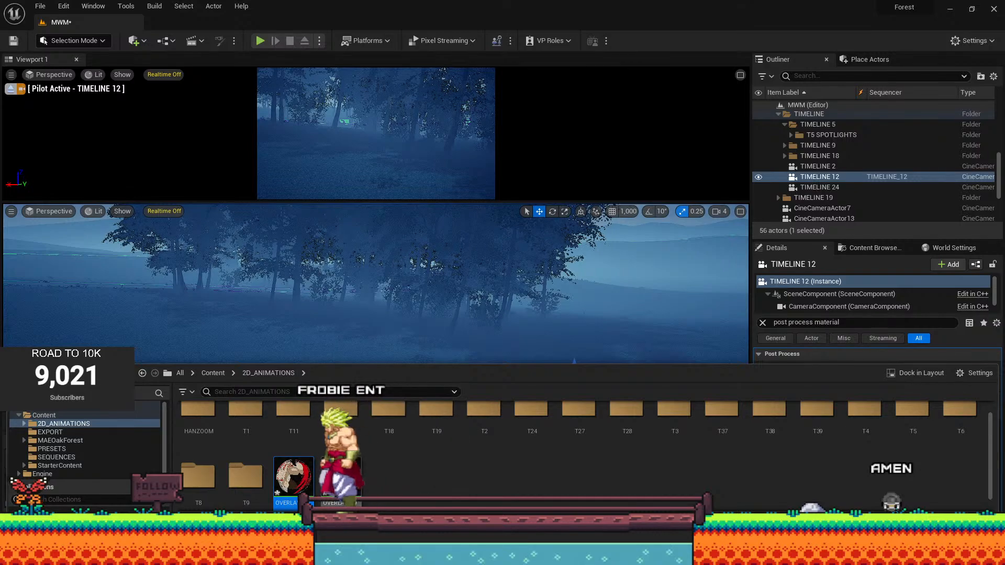
pyautogui.moveTo(296, 479); pyautogui.dragTo(346, 422)
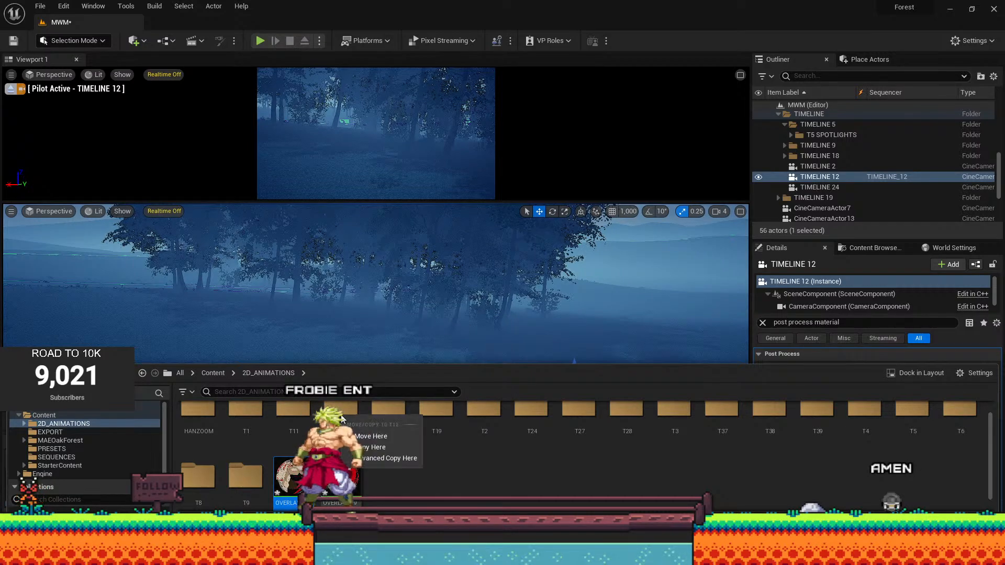
pyautogui.click(373, 437)
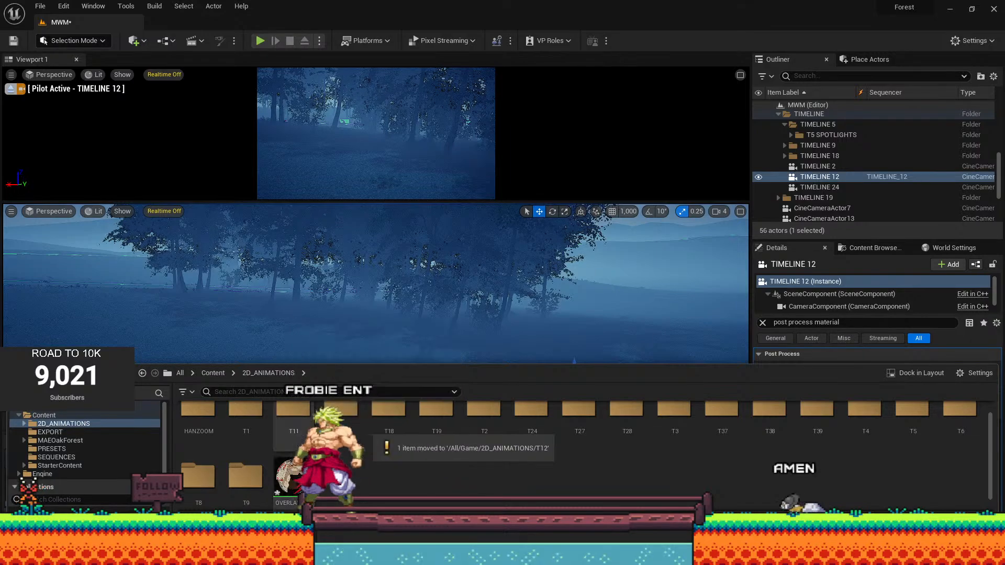
pyautogui.doubleClick(353, 418)
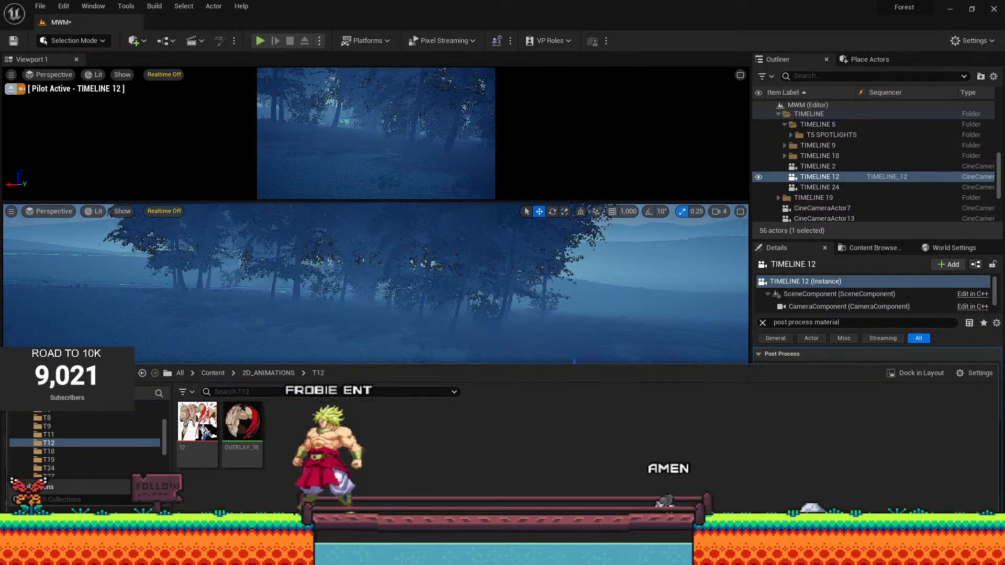
pyautogui.hotkey('alt', 'Left')
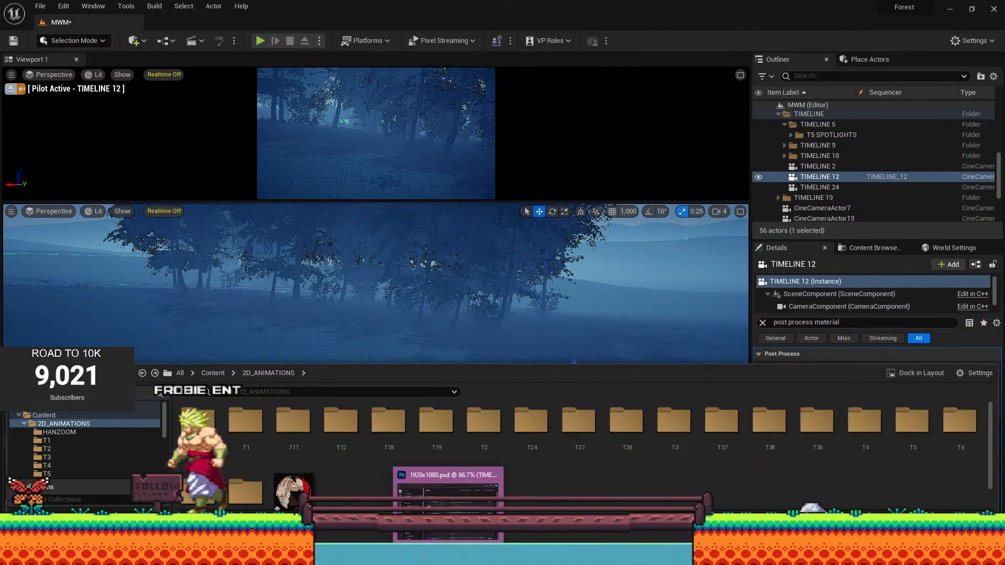
# Switch to Photoshop, hide the TIMELINE_9.0169 layer and place Timeline 15_LIAM_0000 beneath the three adjustment layers, just above Group 3.
pyautogui.click(448, 502)
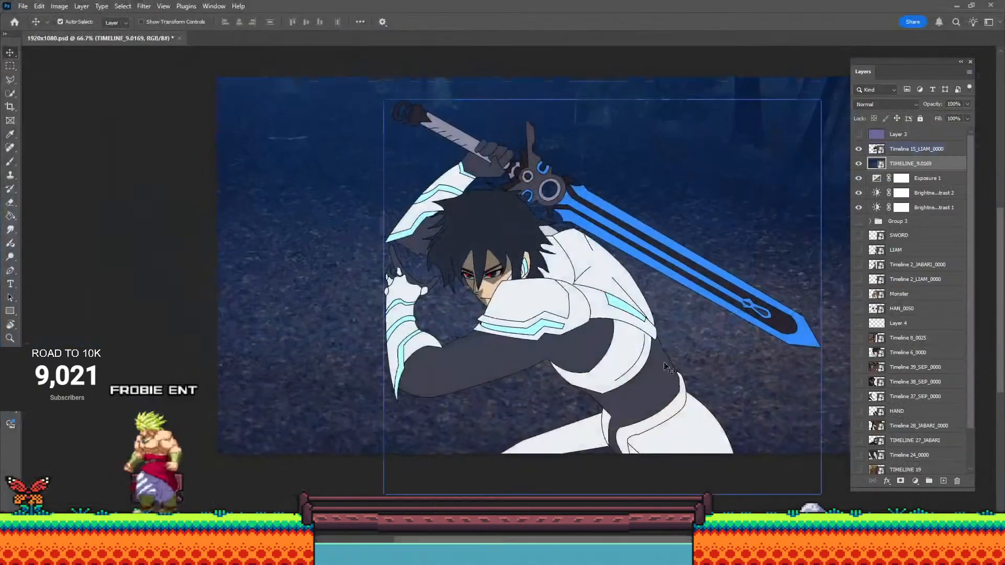
pyautogui.click(858, 163)
pyautogui.moveTo(871, 149); pyautogui.dragTo(869, 222)
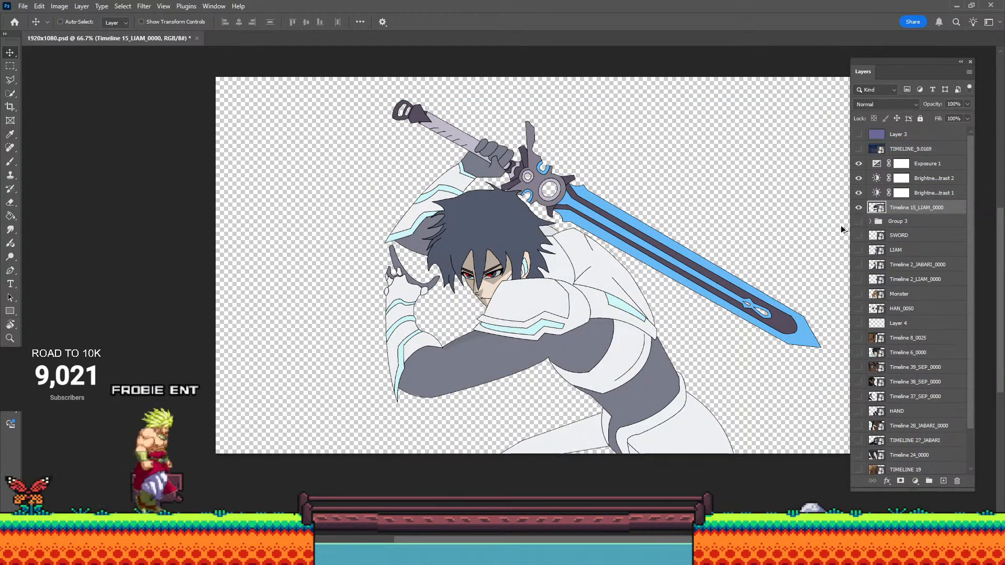
# Export the isolated character for web as a transparent PNG-24 named 15 in the UE folder.
pyautogui.hotkey('ctrl', 'alt', 'shift', 's')
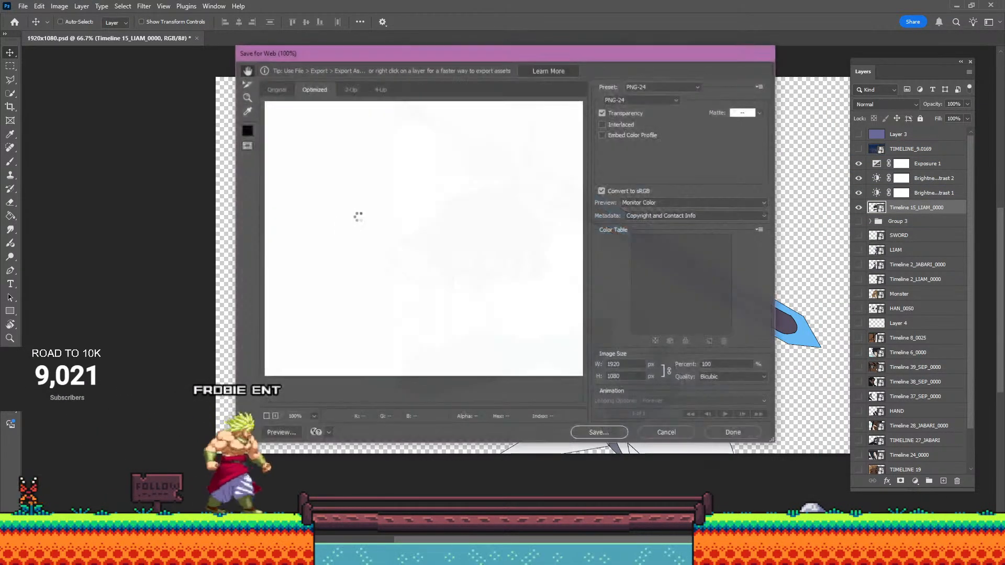
pyautogui.click(597, 432)
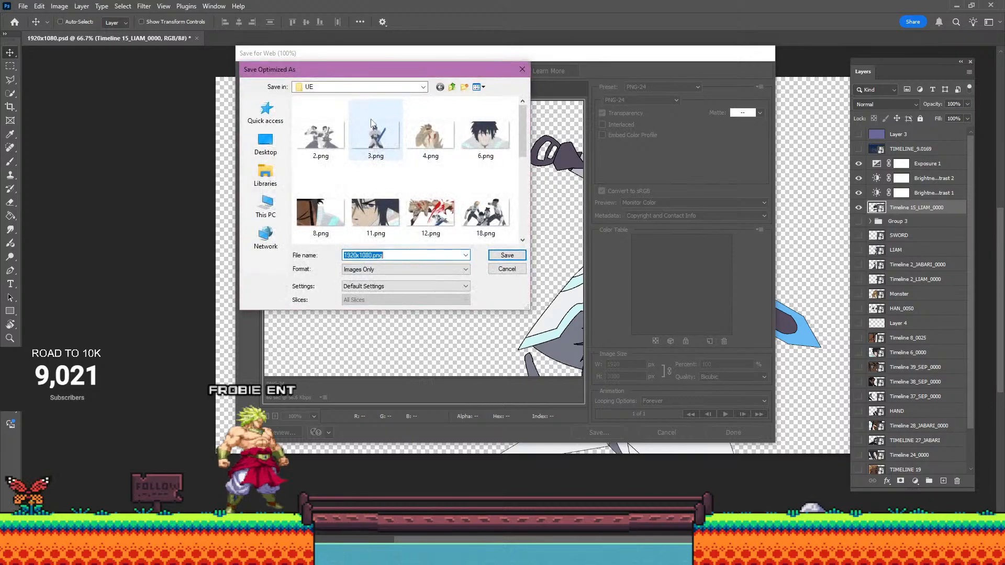
pyautogui.write('15')
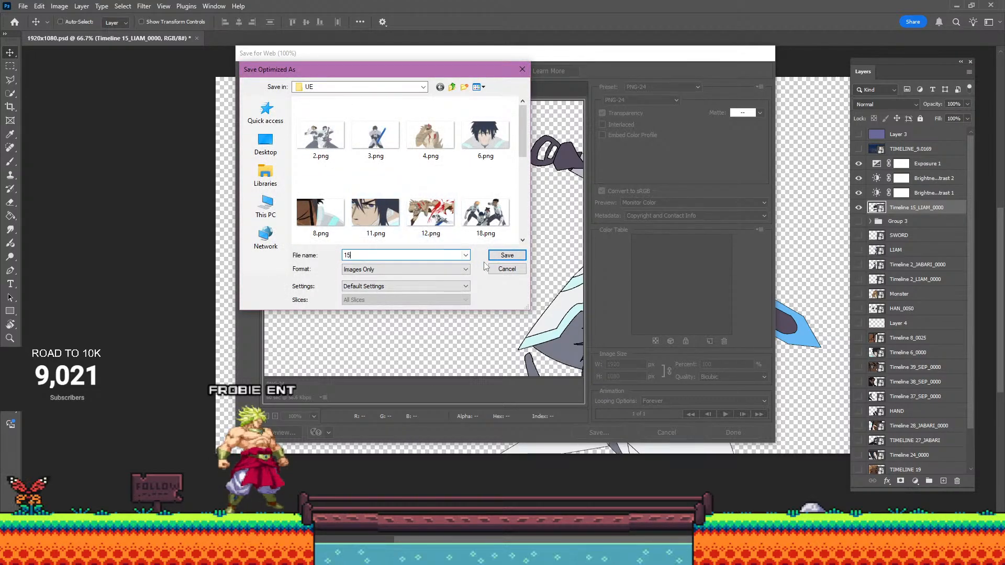
pyautogui.click(505, 255)
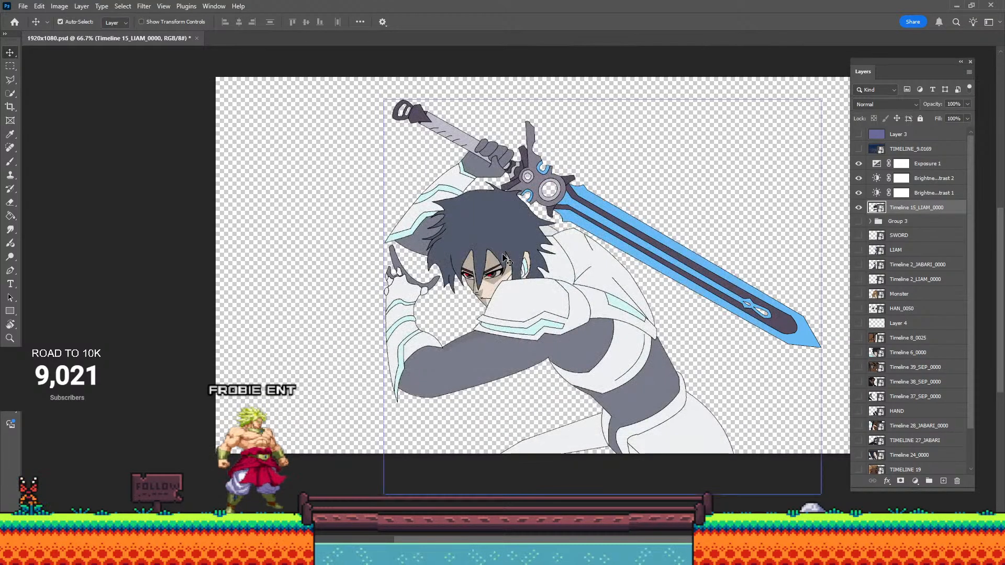
# Return to Unreal Engine and import 15.png from the UE desktop folder into the 2D_ANIMATIONS content folder.
pyautogui.click(957, 6)
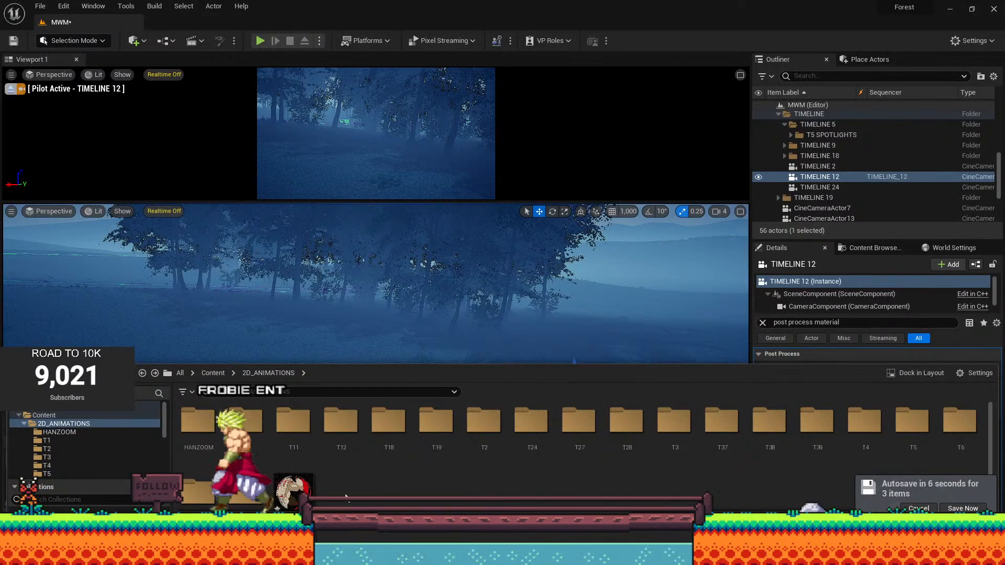
pyautogui.moveTo(215, 555)
pyautogui.click(307, 494)
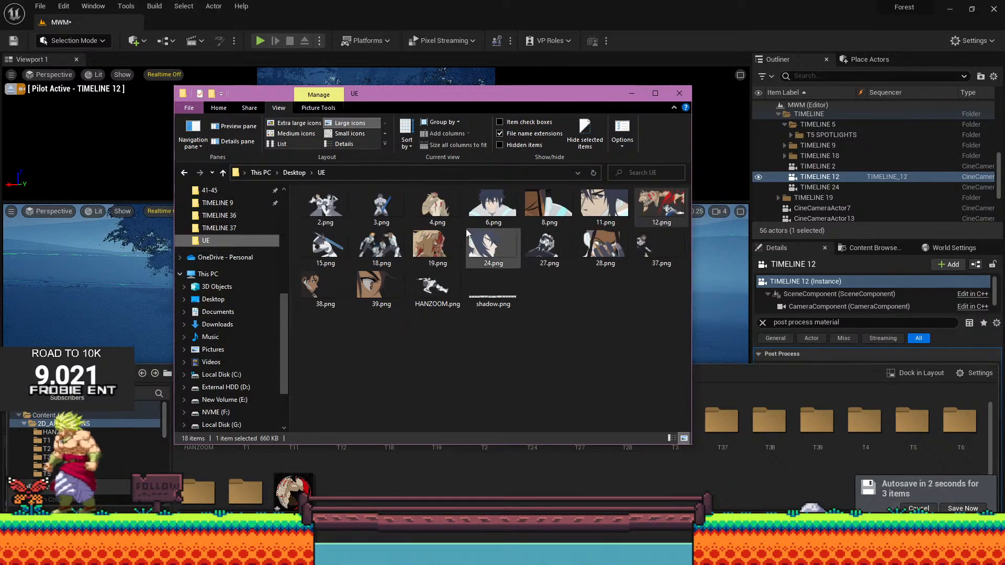
pyautogui.moveTo(330, 253); pyautogui.dragTo(361, 488)
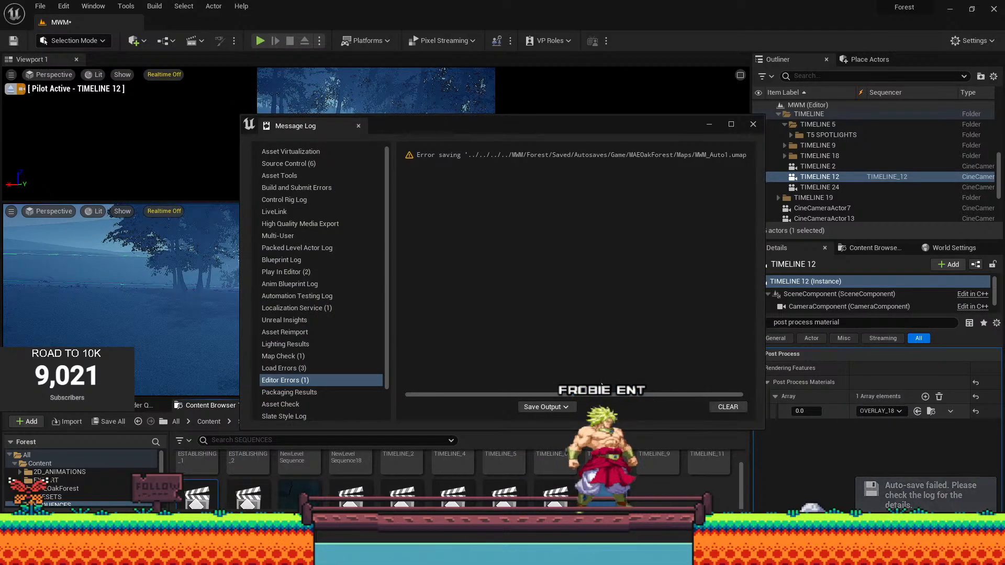
# Dismiss the Message Log and save the current MWM level.
pyautogui.click(752, 124)
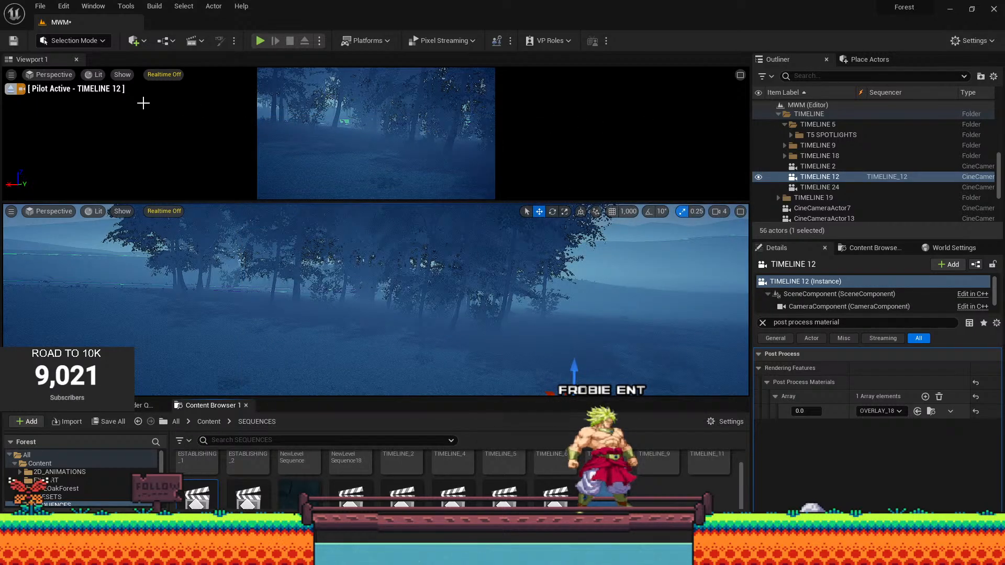
pyautogui.click(15, 41)
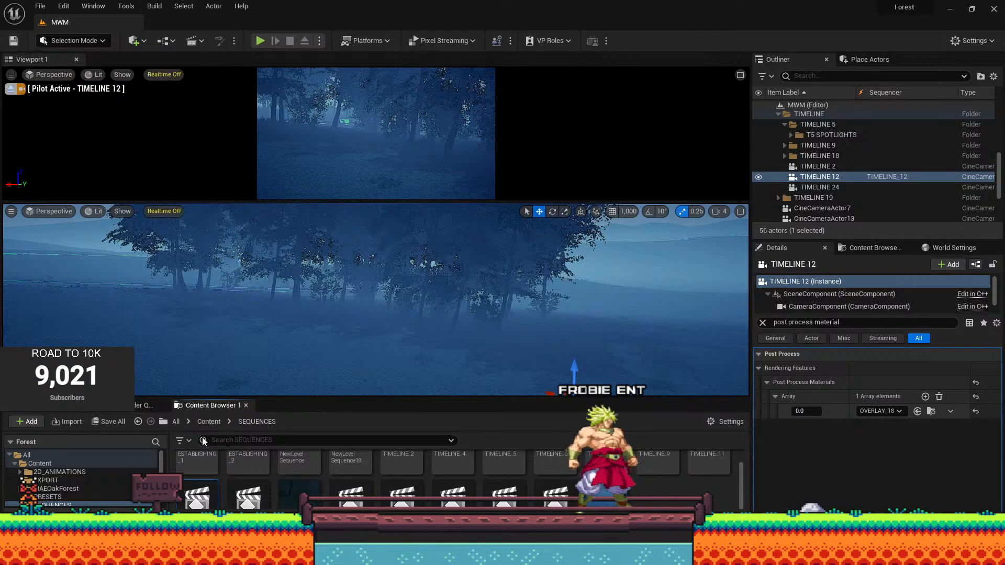
# In the OVERLAY_19 material, assign texture 15 to the Texture Sample node, apply the change and close the material editor.
pyautogui.click(56, 471)
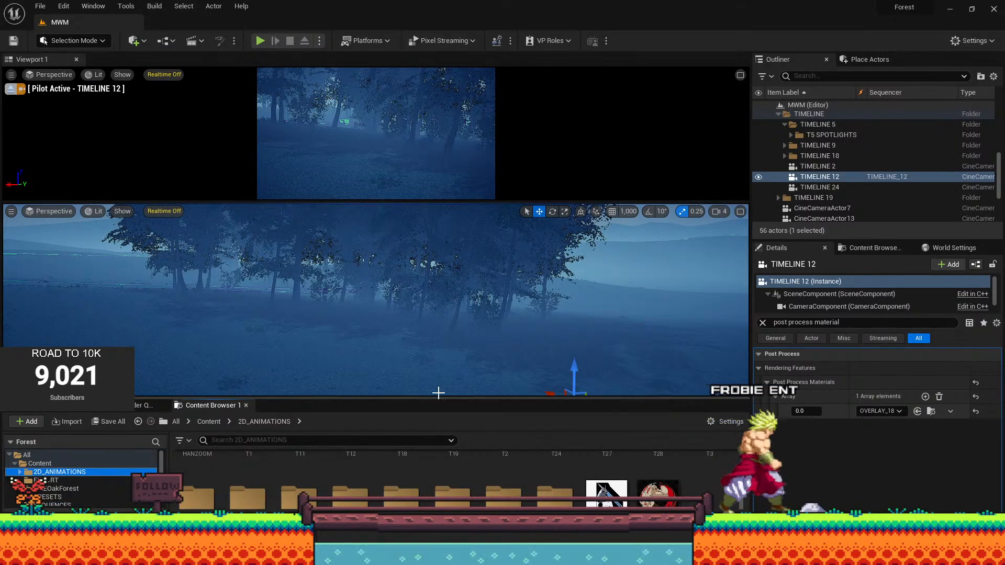
pyautogui.moveTo(439, 396); pyautogui.dragTo(438, 323)
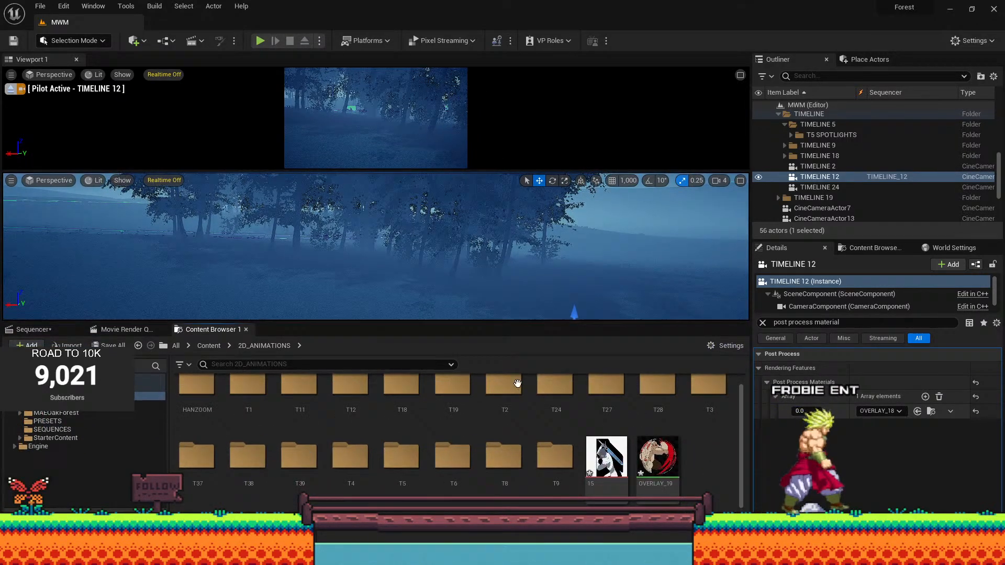
pyautogui.doubleClick(655, 467)
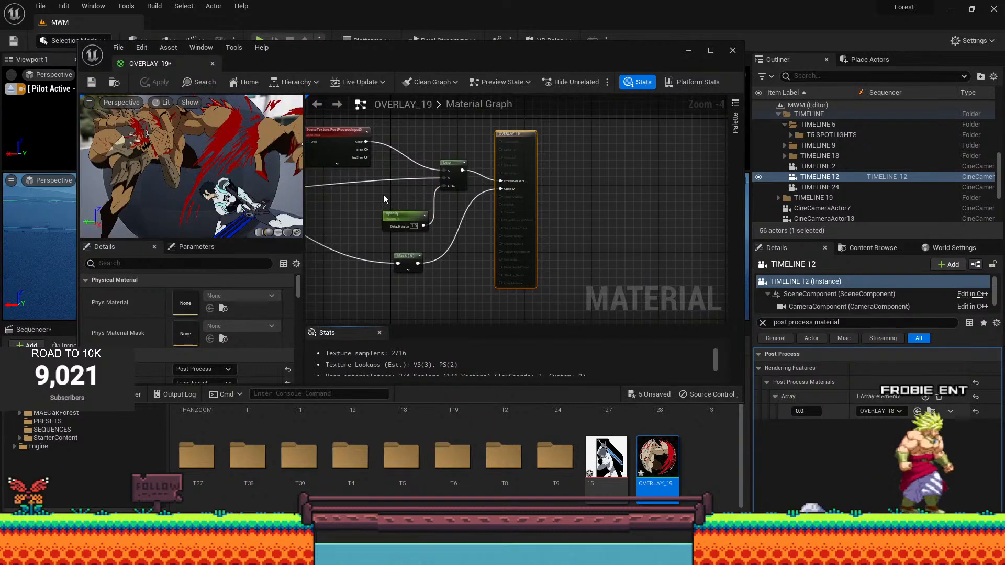
pyautogui.moveTo(317, 228); pyautogui.dragTo(587, 231, button='right')
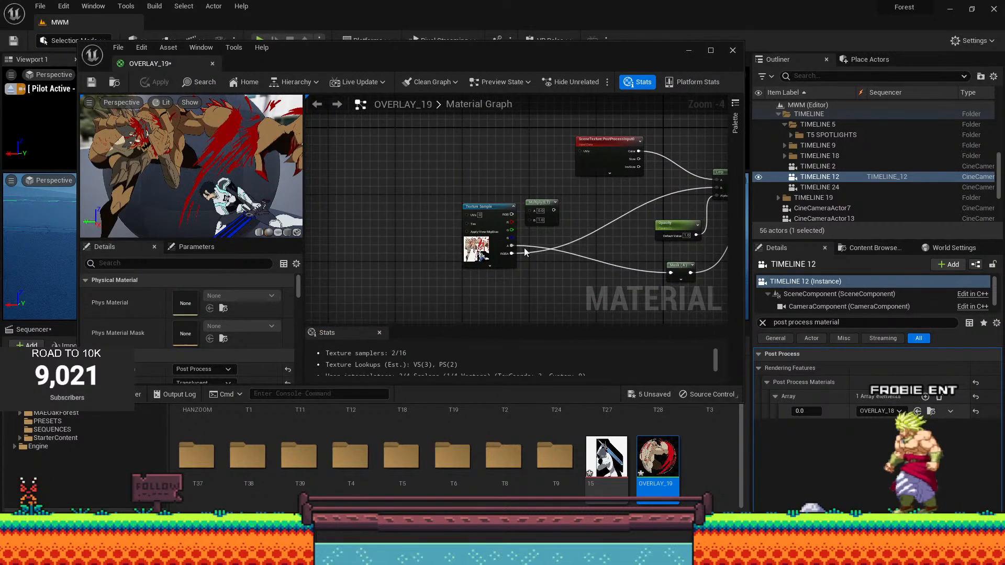
pyautogui.scroll(4, 488, 248)
pyautogui.click(454, 252)
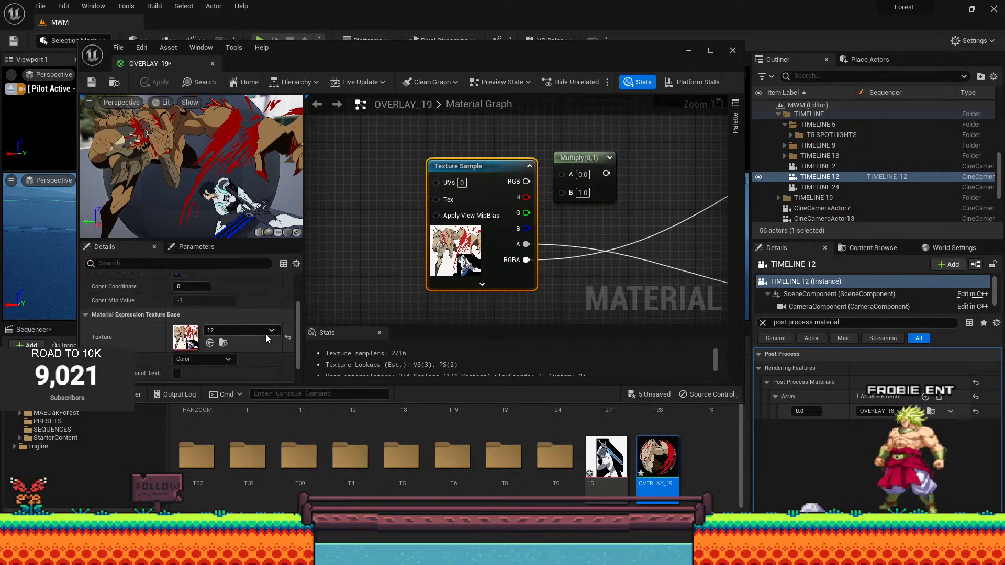
pyautogui.moveTo(606, 455); pyautogui.dragTo(212, 344)
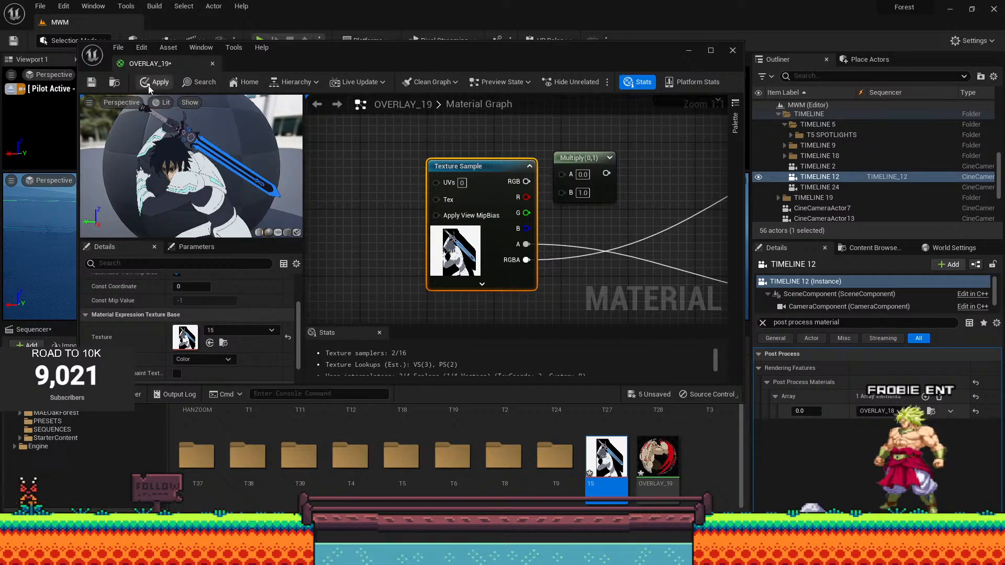
pyautogui.click(732, 51)
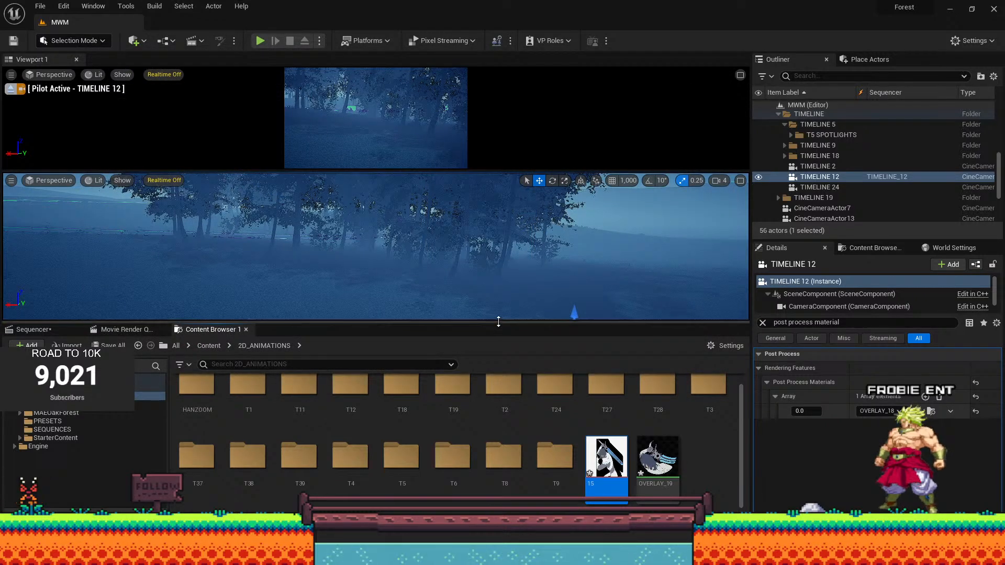
# In Foliage mode, enlarge the brush to about 1229 and erase the tree cluster and the lone tree behind the camera's subject area.
pyautogui.moveTo(497, 322); pyautogui.dragTo(496, 424)
pyautogui.scroll(-2, 496, 355)
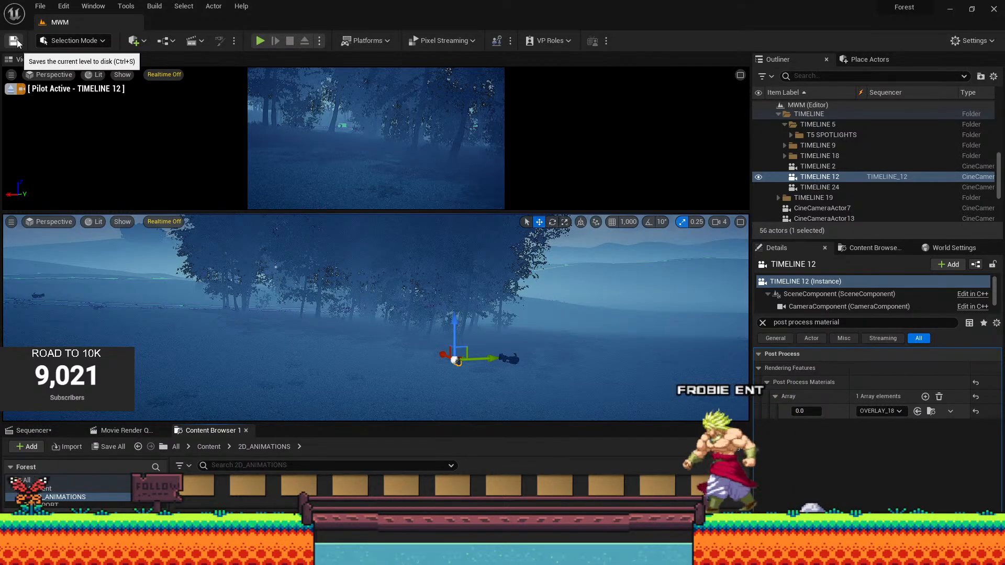
pyautogui.click(90, 42)
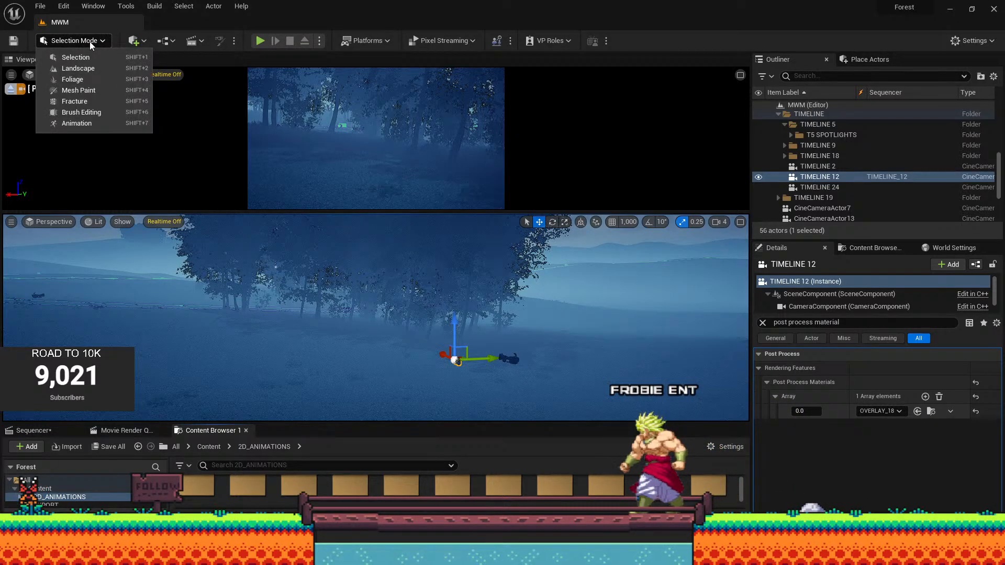
pyautogui.click(113, 79)
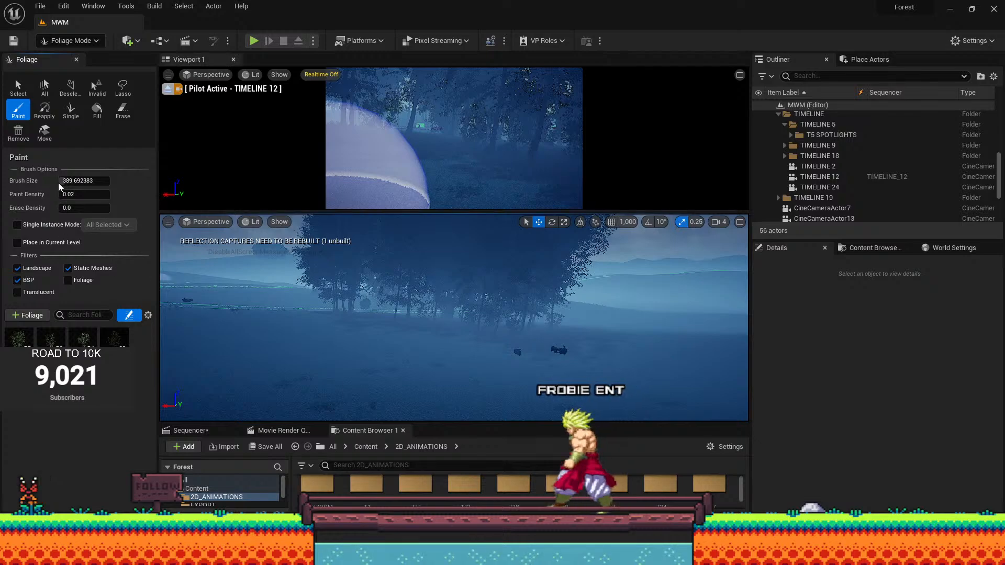
pyautogui.moveTo(66, 181); pyautogui.dragTo(78, 182)
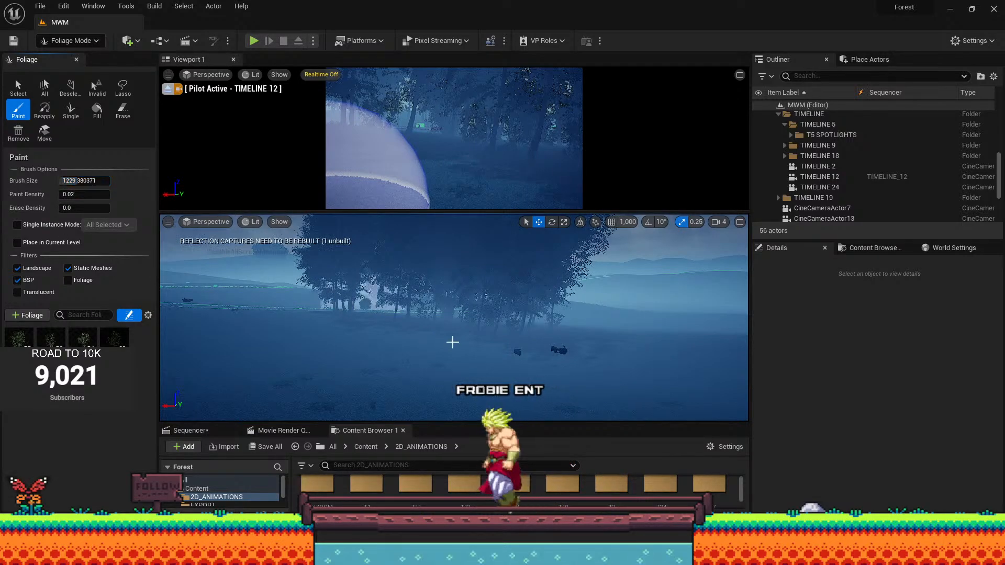
pyautogui.moveTo(451, 343)
pyautogui.keyDown('shift'); pyautogui.mouseDown()
pyautogui.moveTo(486, 309)
pyautogui.moveTo(471, 304)
pyautogui.moveTo(511, 336)
pyautogui.mouseUp(); pyautogui.keyUp('shift')
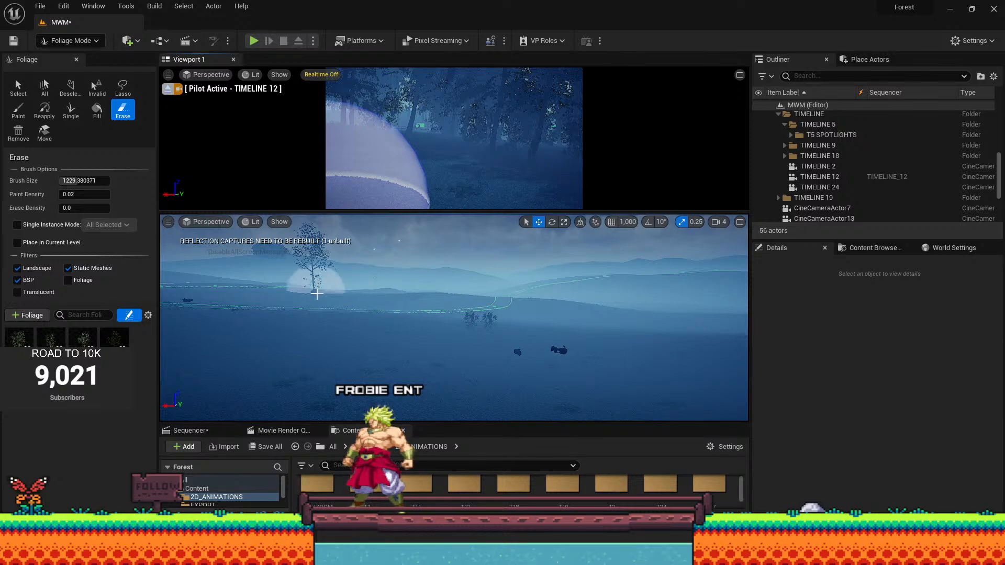
pyautogui.keyDown('shift'); pyautogui.click(316, 295); pyautogui.keyUp('shift')
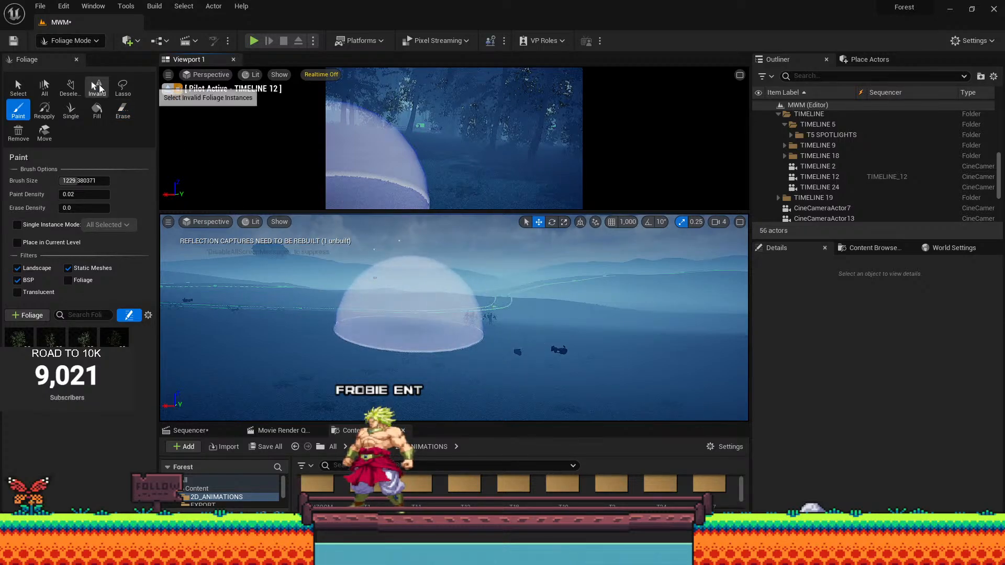
# In Selection mode, delete the two SM_Winterberry bushes despite their sequence references, then save the level.
pyautogui.click(84, 42)
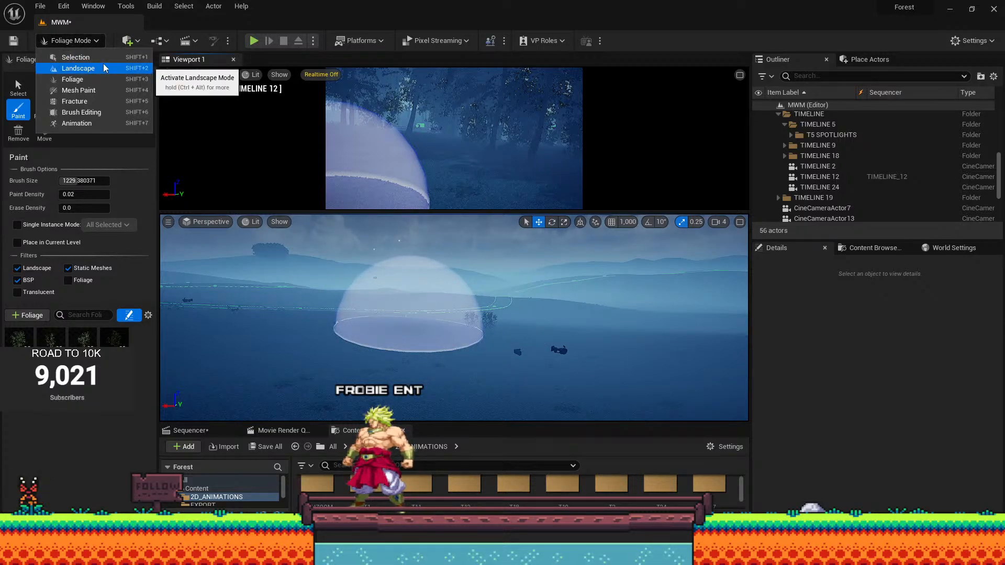
pyautogui.click(76, 57)
pyautogui.click(416, 320)
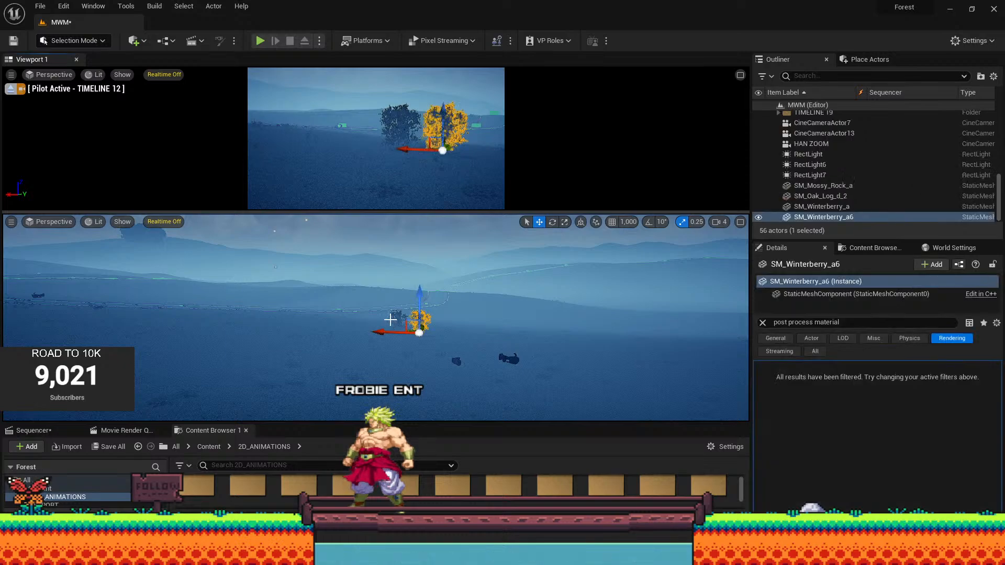
pyautogui.keyDown('ctrl'); pyautogui.click(392, 319); pyautogui.keyUp('ctrl')
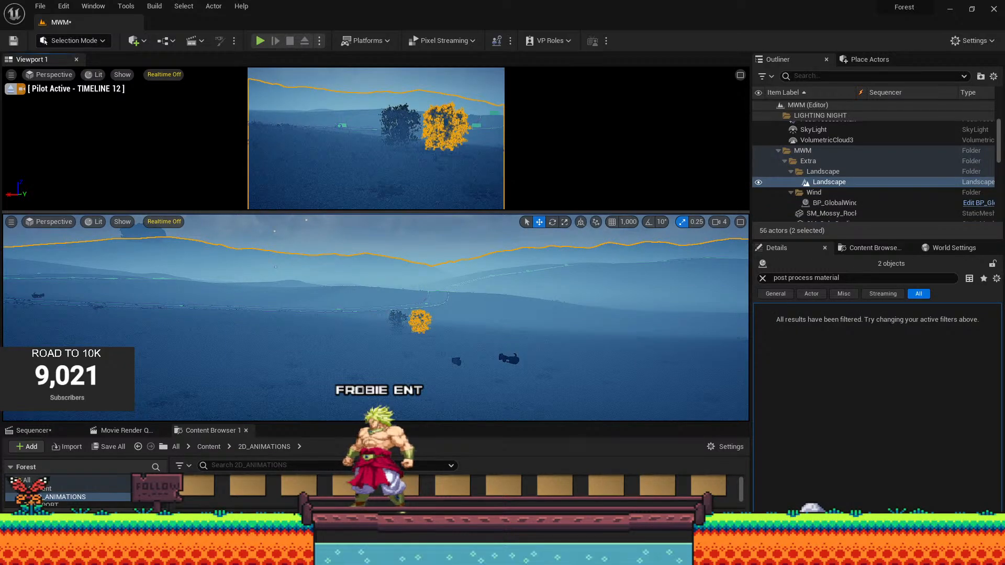
pyautogui.click(402, 323)
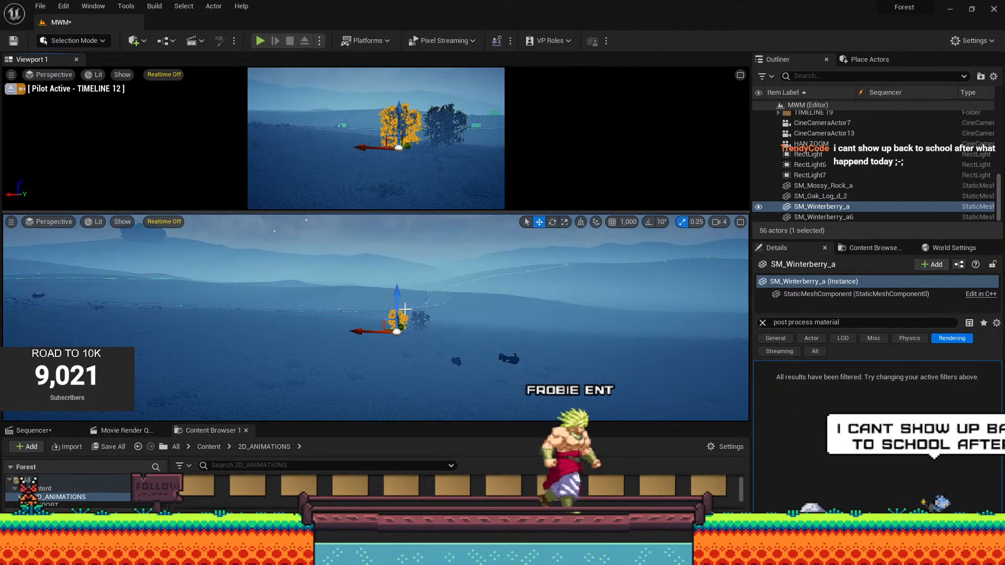
pyautogui.scroll(3, 461, 344)
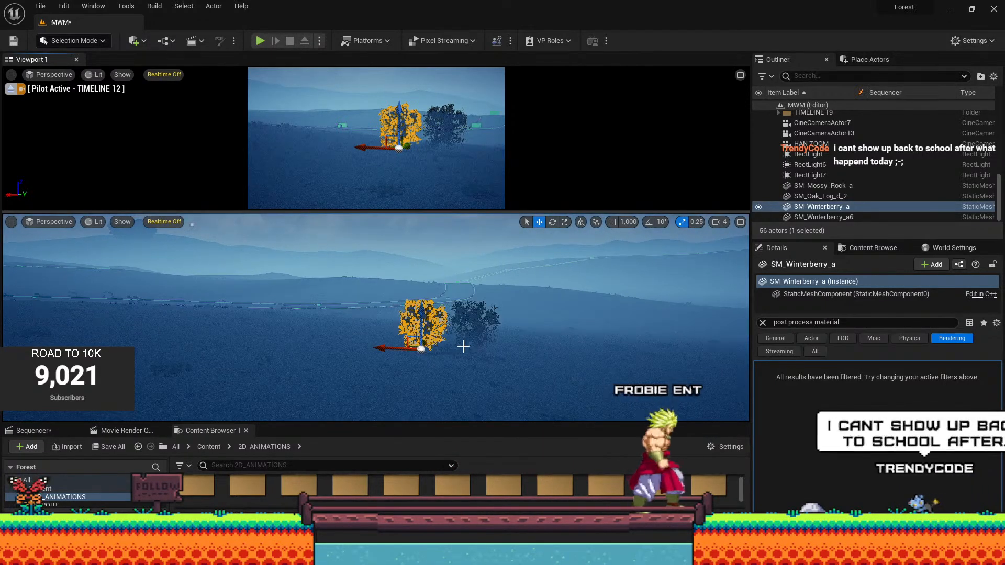
pyautogui.scroll(2, 463, 346)
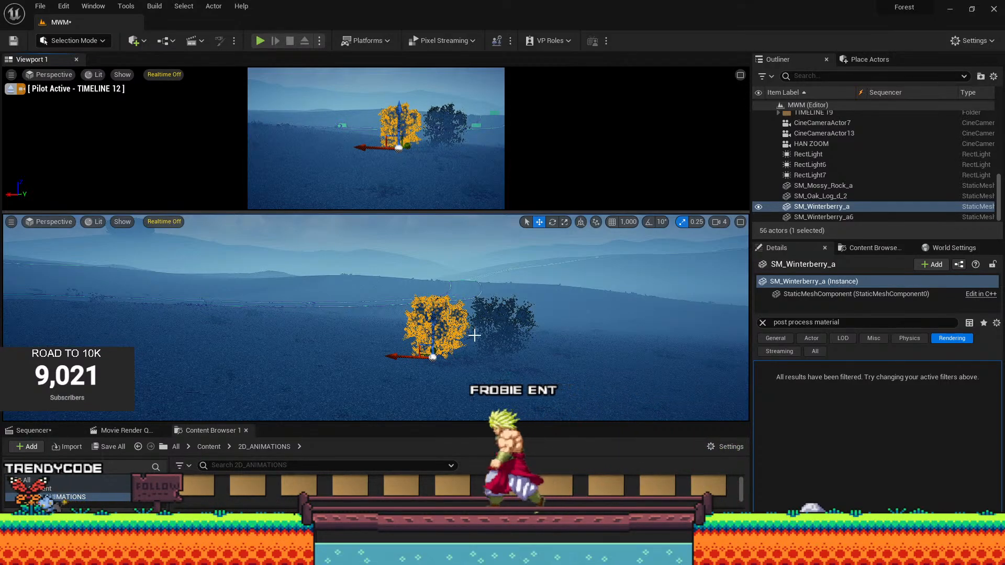
pyautogui.keyDown('ctrl'); pyautogui.click(507, 335); pyautogui.keyUp('ctrl')
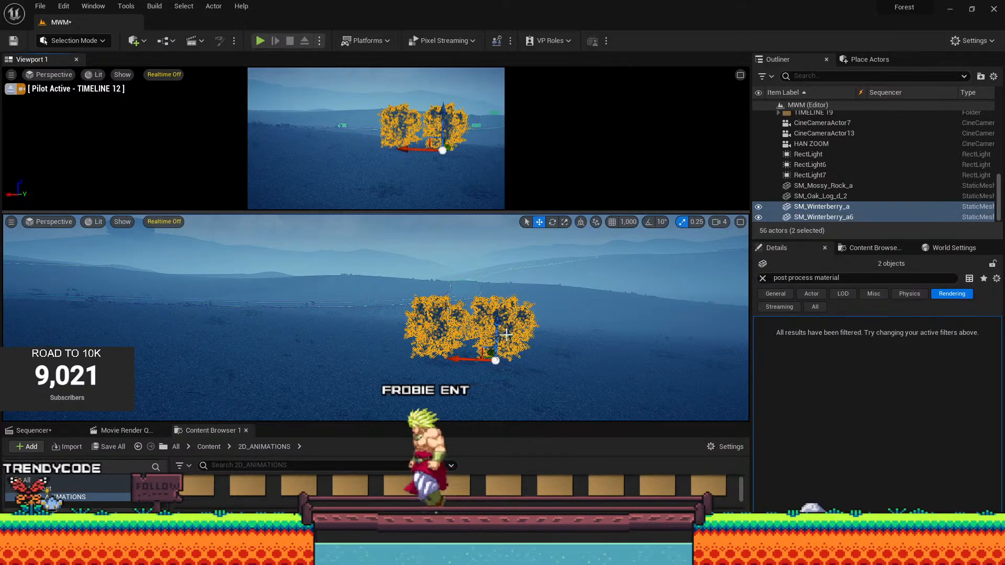
pyautogui.press('Delete')
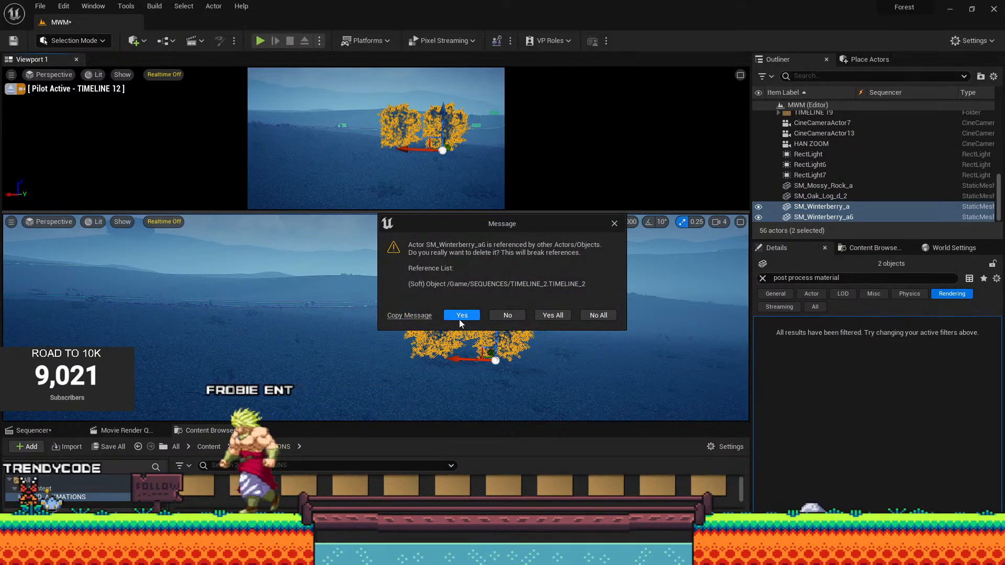
pyautogui.click(553, 315)
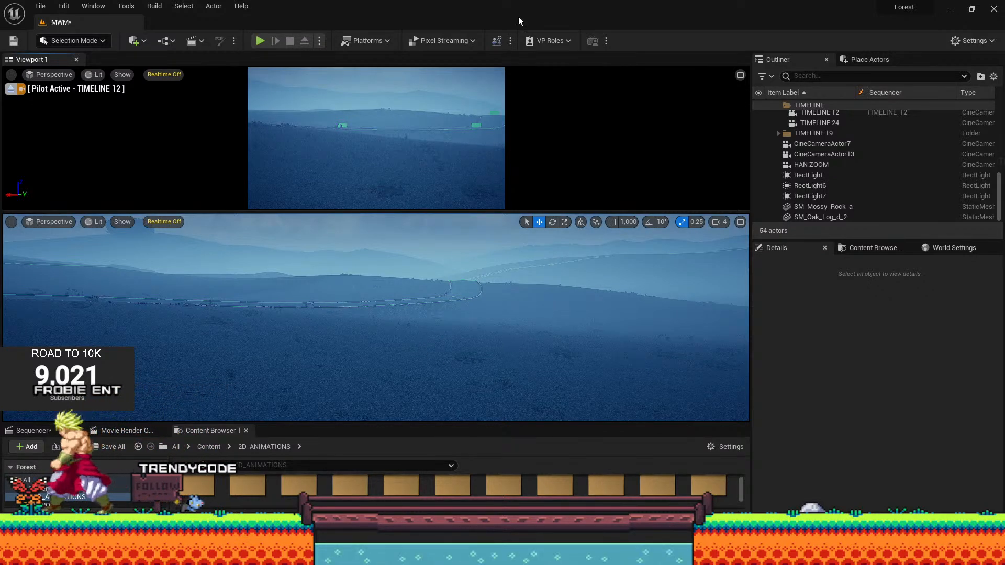
pyautogui.click(14, 40)
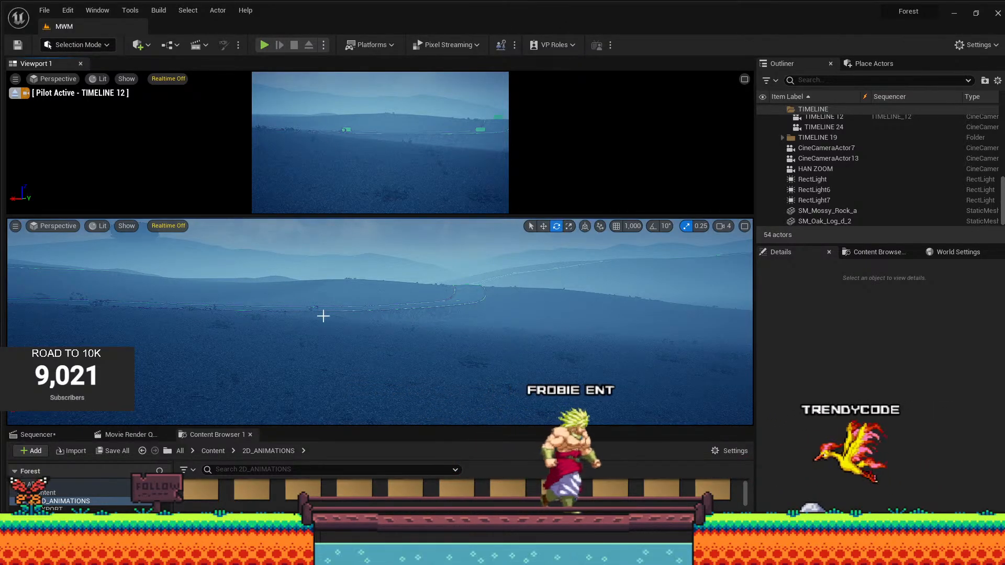
# Place a Cine Camera Actor in the open field and raise it above the ground.
pyautogui.press('e')
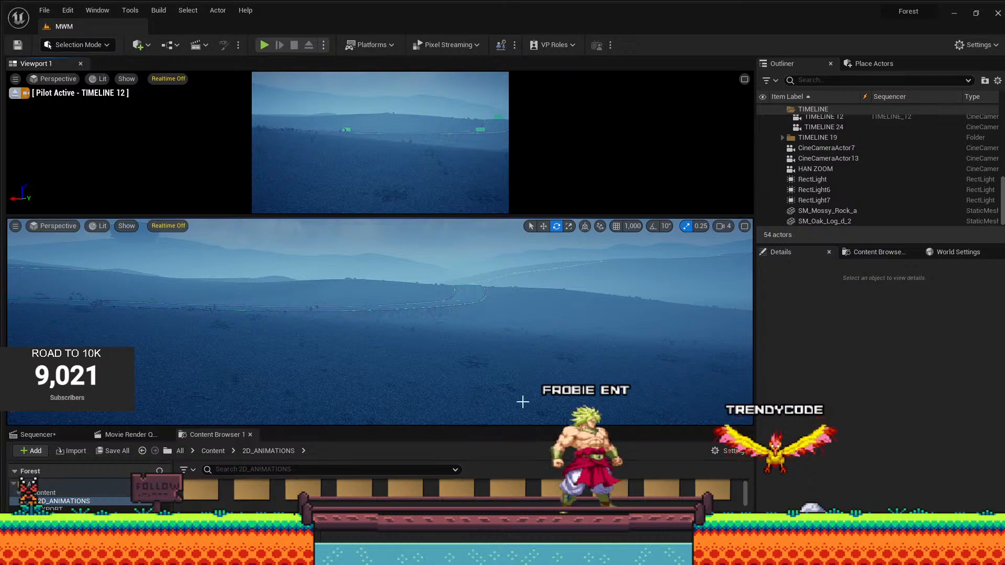
pyautogui.click(860, 62)
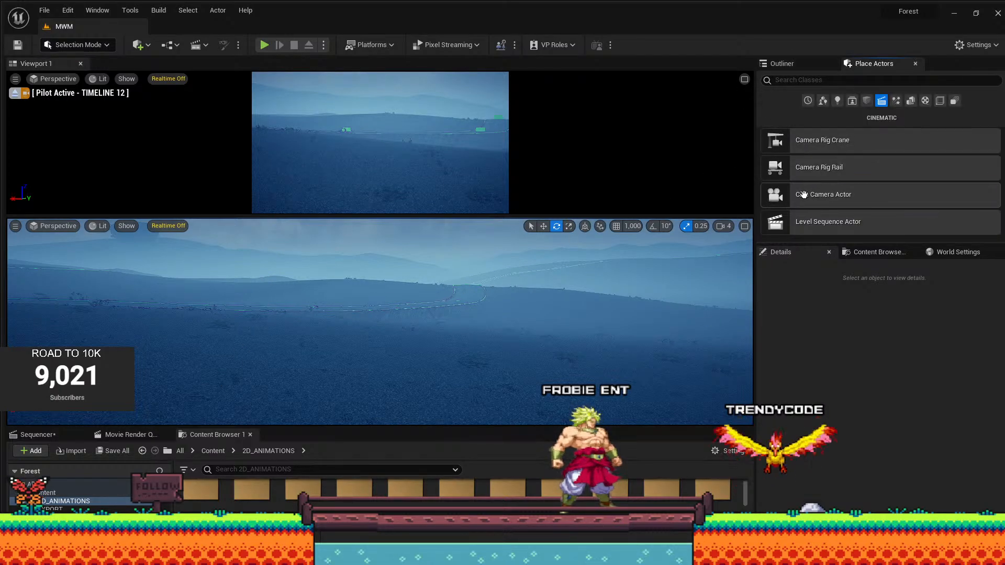
pyautogui.moveTo(499, 381); pyautogui.dragTo(503, 378)
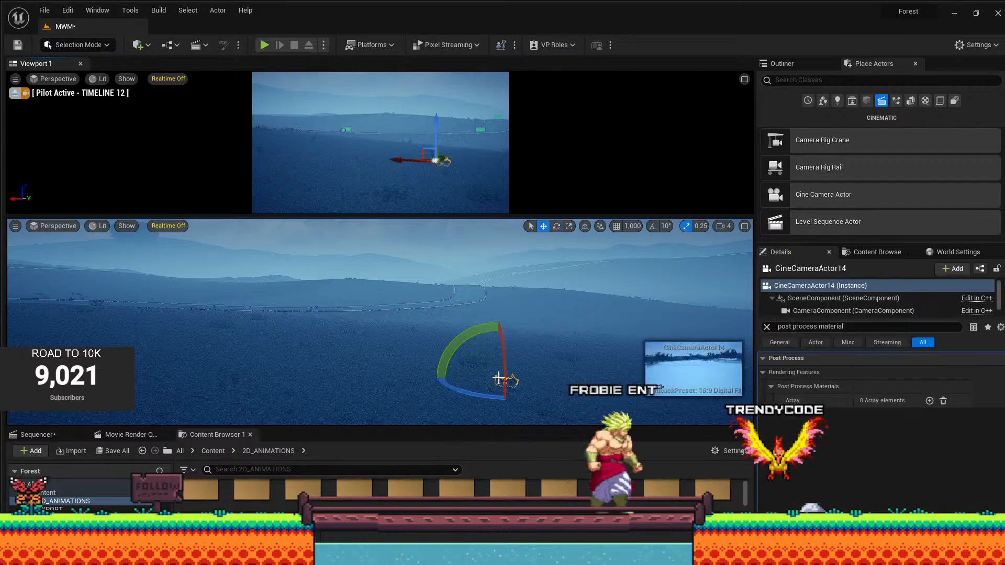
pyautogui.press('w')
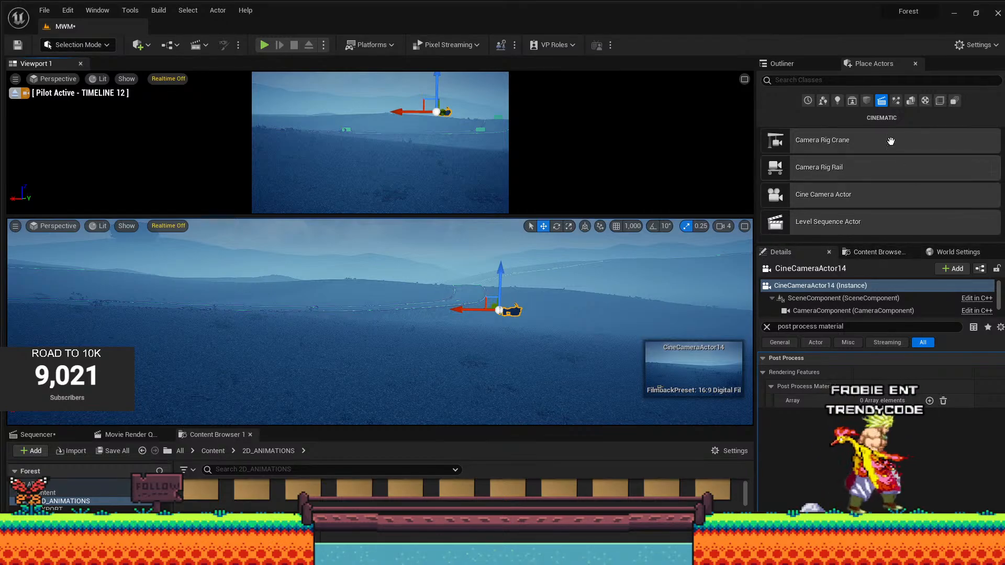
# Rename the new CineCameraActor14 as TIMELINE 15.
pyautogui.click(782, 64)
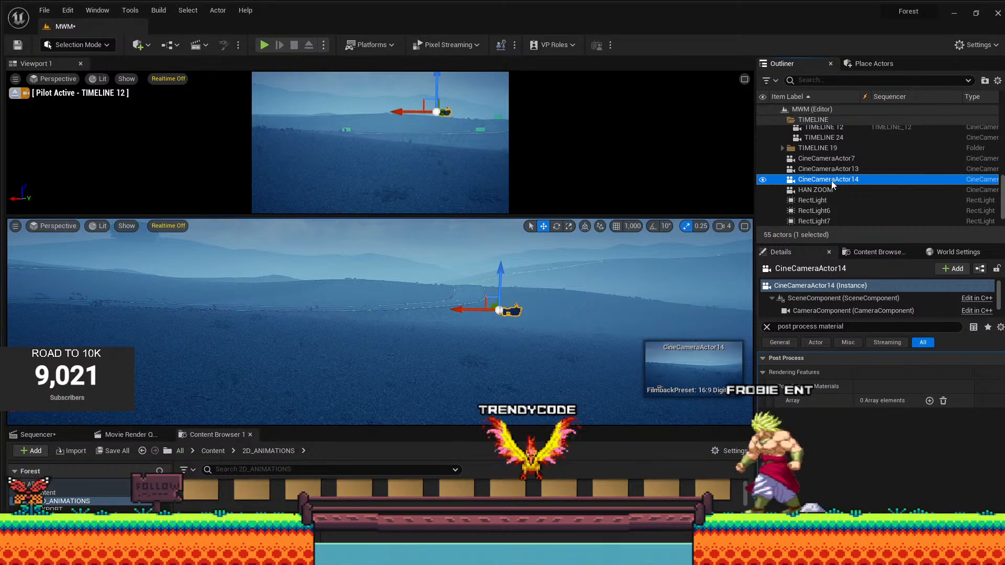
pyautogui.press('Up')
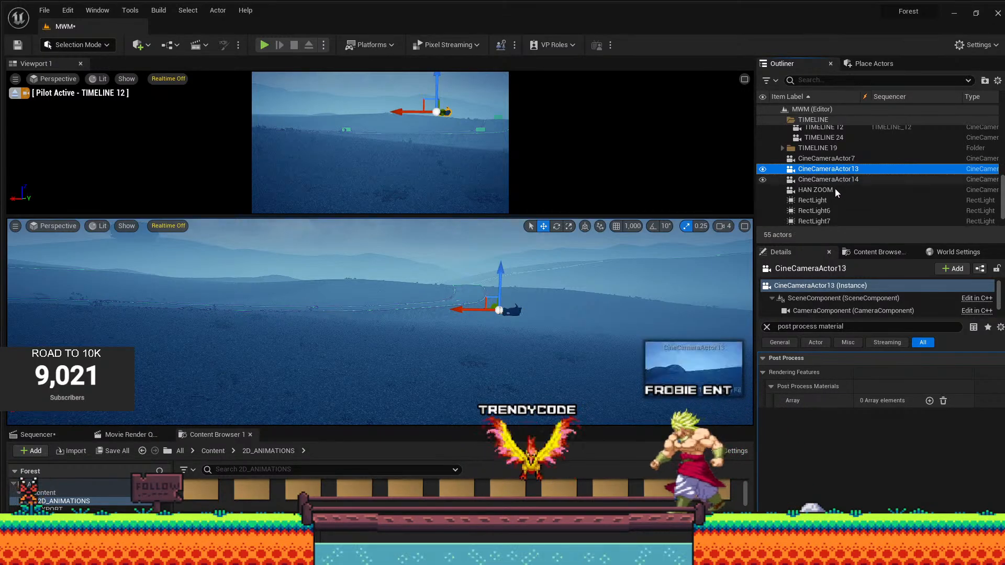
pyautogui.click(842, 180)
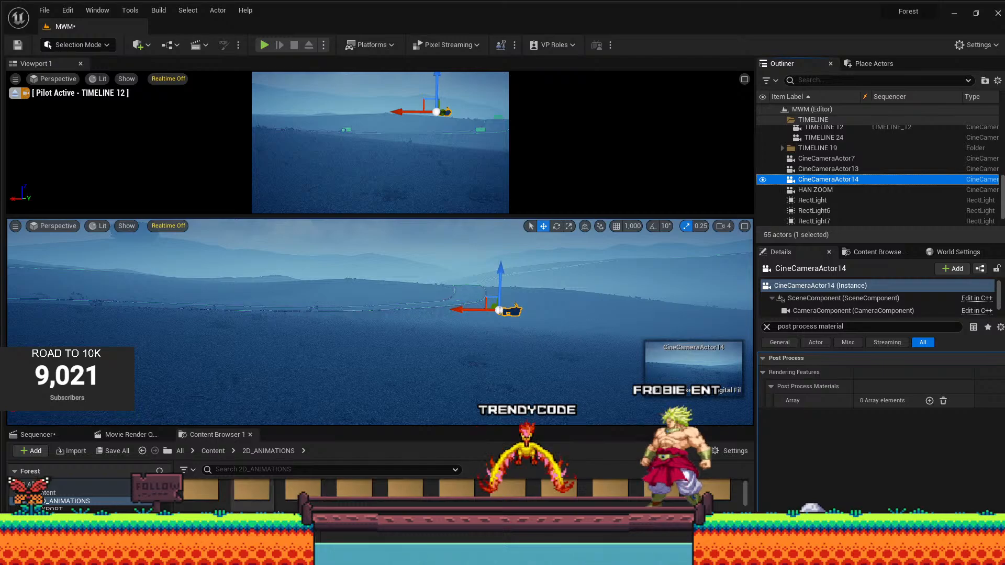
pyautogui.click(852, 181)
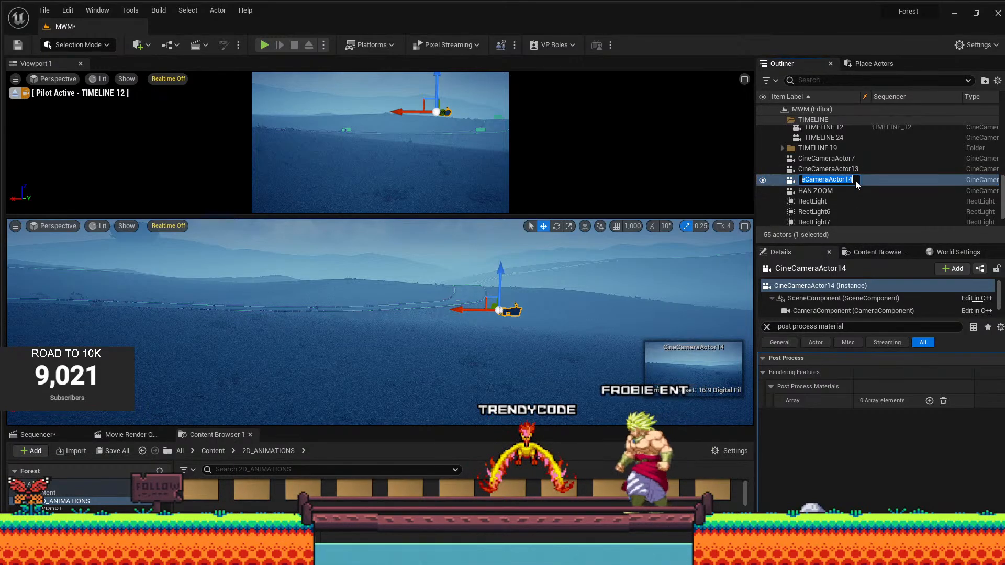
pyautogui.write('T')
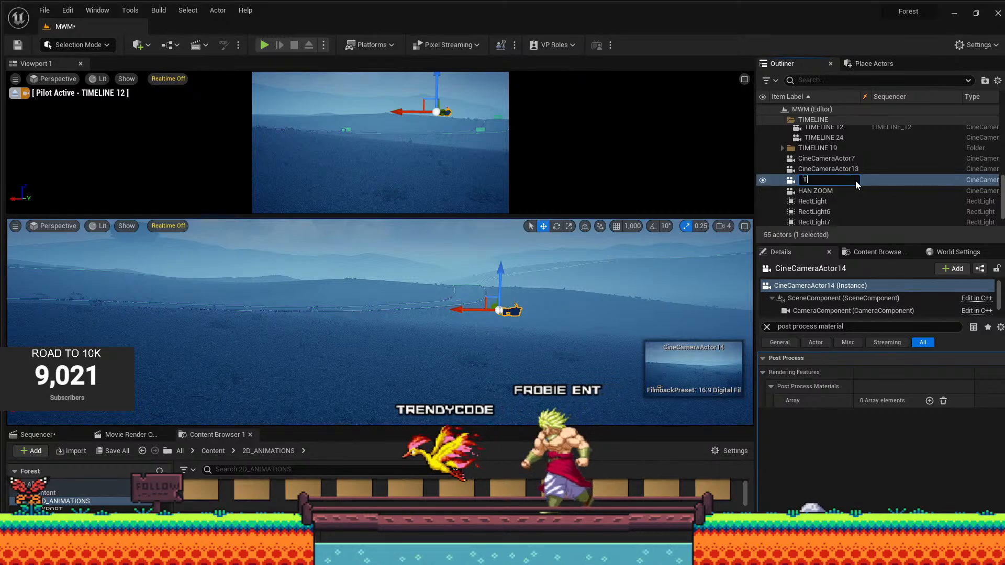
pyautogui.write('IMELINE ')
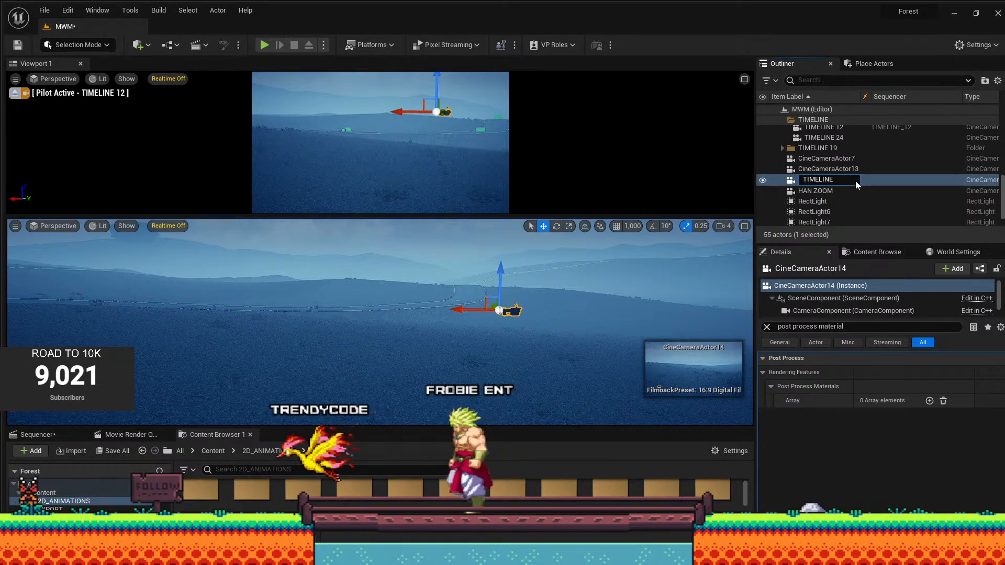
pyautogui.write('15')
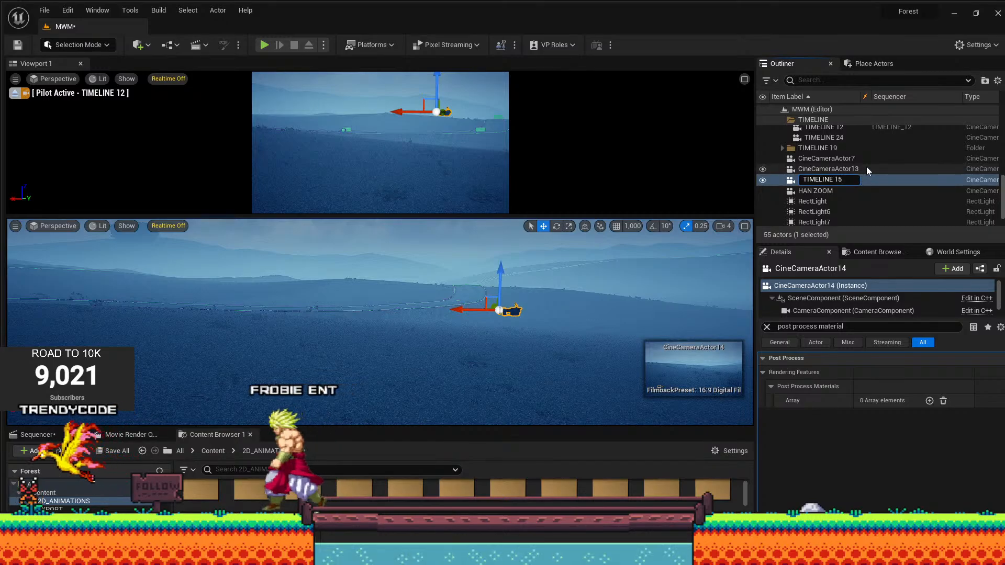
pyautogui.click(862, 169)
# Enlarge the actor list and move the TIMELINE 15 camera into the TIMELINE folder.
pyautogui.scroll(-2, 858, 167)
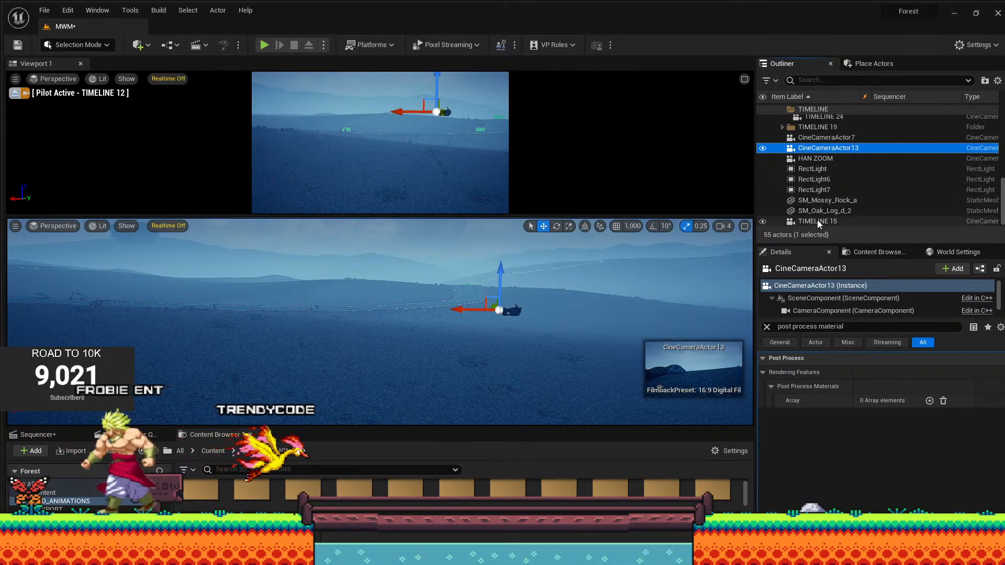
pyautogui.moveTo(835, 244); pyautogui.dragTo(806, 334)
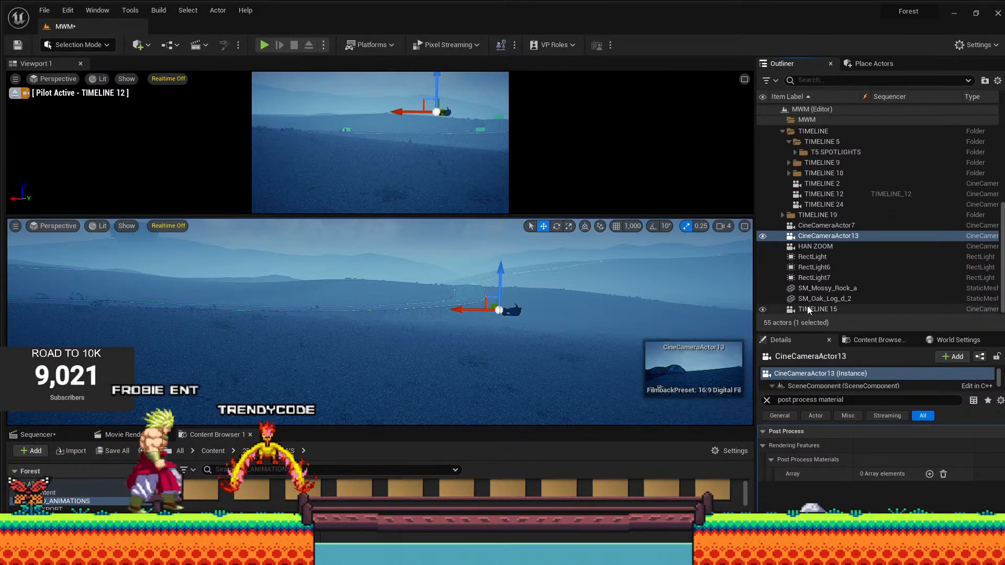
pyautogui.moveTo(809, 287); pyautogui.dragTo(812, 132)
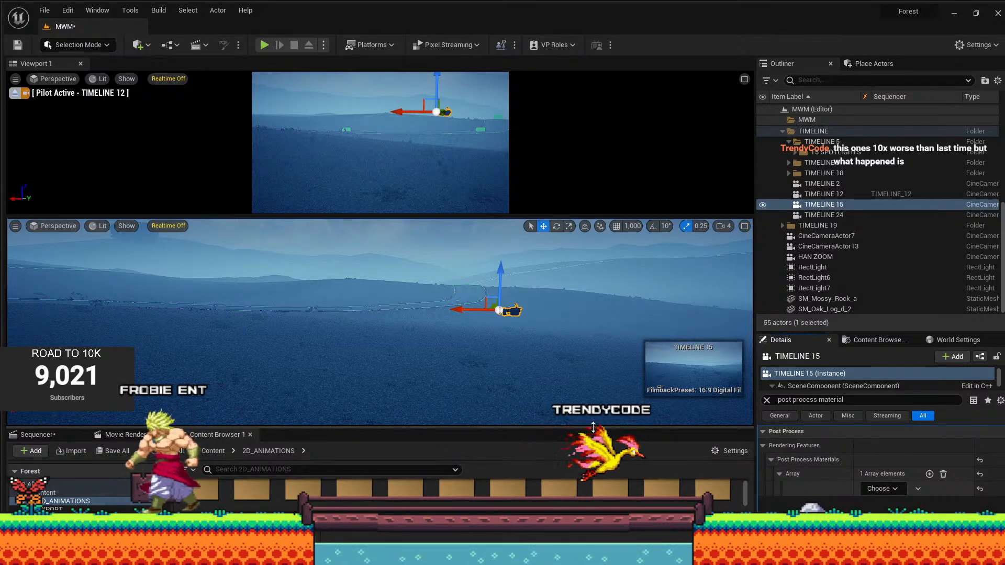
# Assign OVERLAY_19 as the TIMELINE 15 camera's post process material and switch the pilot viewport from TIMELINE 12 to that camera.
pyautogui.moveTo(593, 426); pyautogui.dragTo(539, 303)
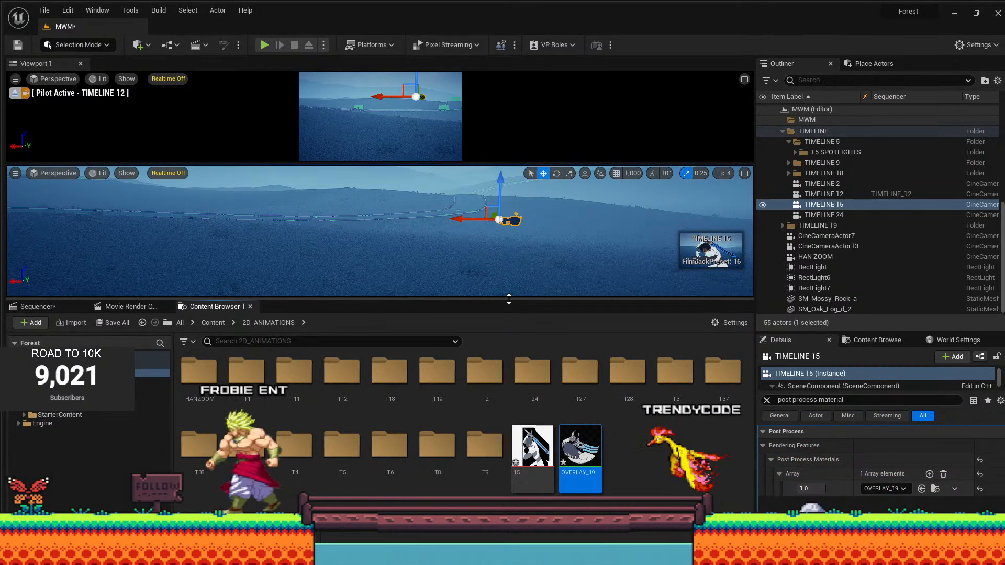
pyautogui.moveTo(509, 298); pyautogui.dragTo(509, 459)
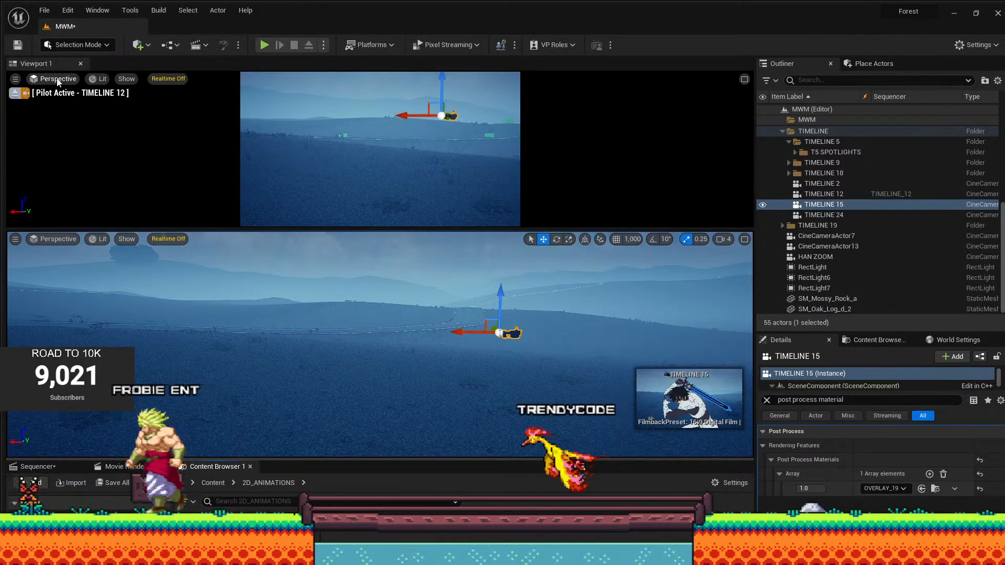
pyautogui.click(58, 78)
pyautogui.moveTo(129, 183)
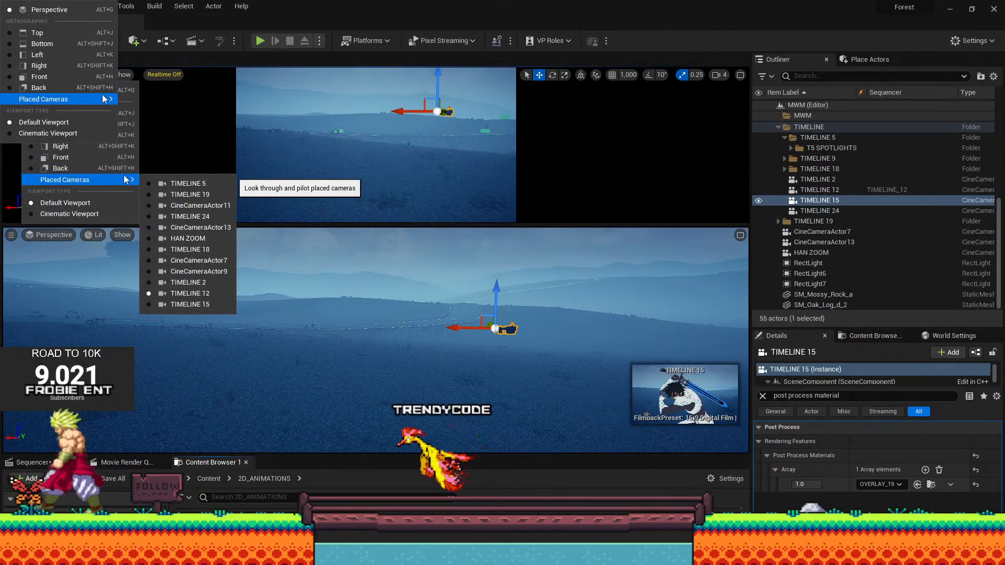
pyautogui.click(190, 304)
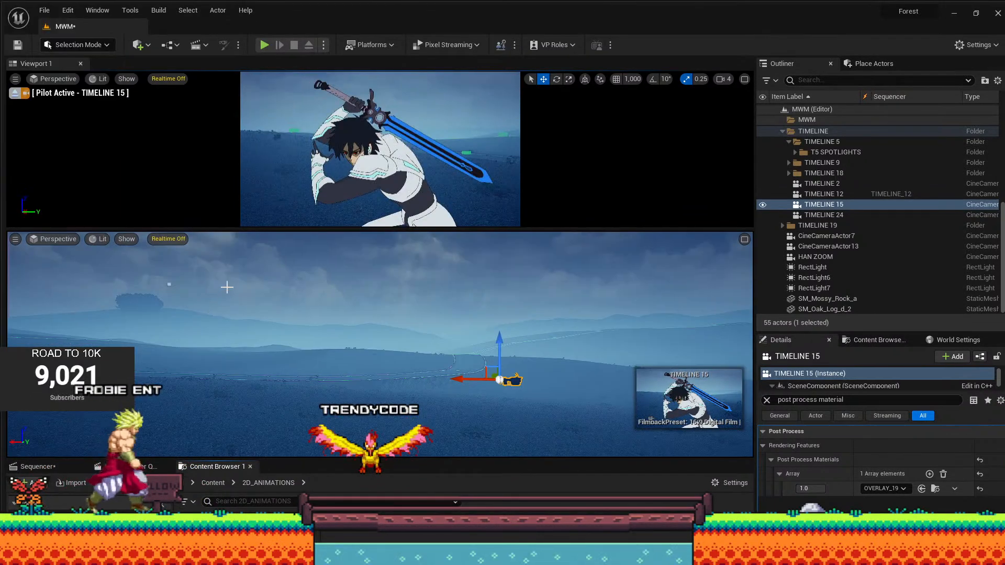
# Frame the TIMELINE 15 camera and rotate it horizontally to face the distant tree cluster on the horizon.
pyautogui.moveTo(532, 358); pyautogui.dragTo(487, 360, button='right')
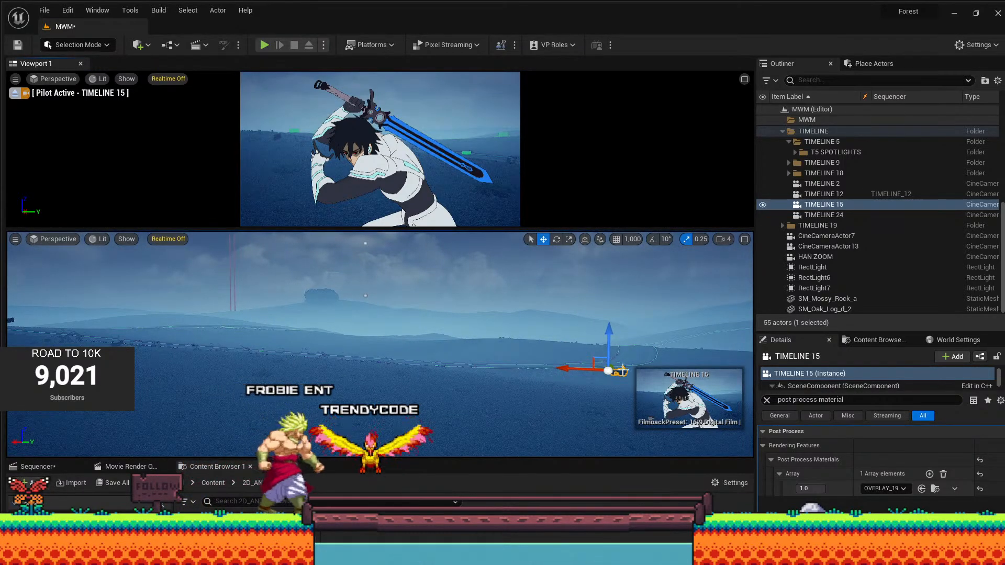
pyautogui.press('f')
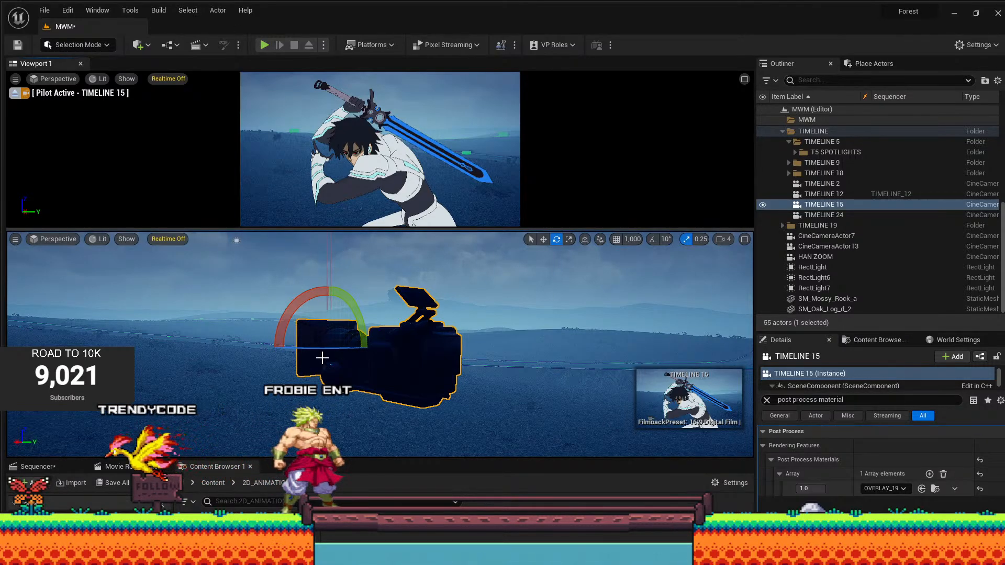
pyautogui.moveTo(337, 346); pyautogui.dragTo(329, 345)
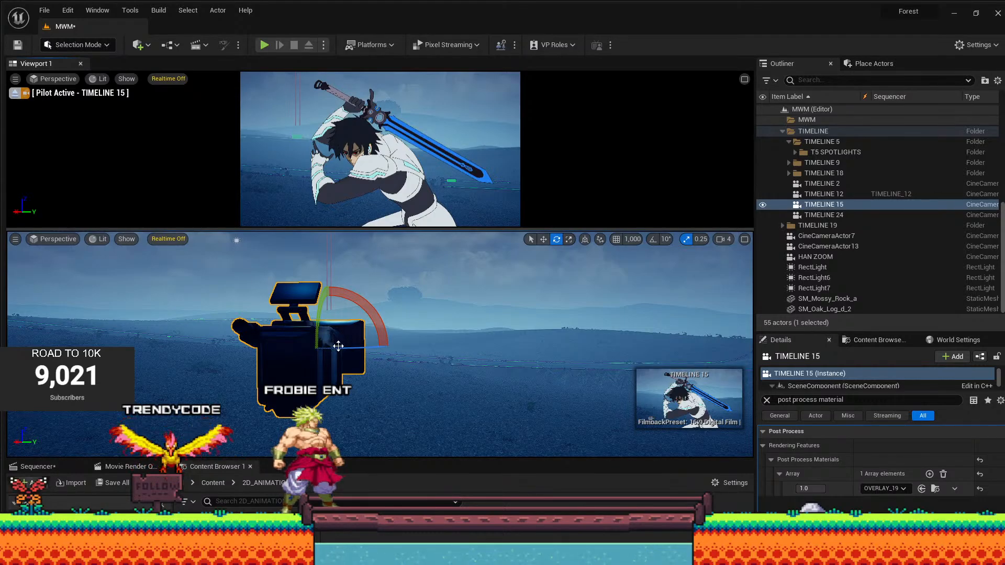
# In Foliage mode, enlarge the brush size to about 3801 and erase the distant tree cluster on the horizon.
pyautogui.click(51, 46)
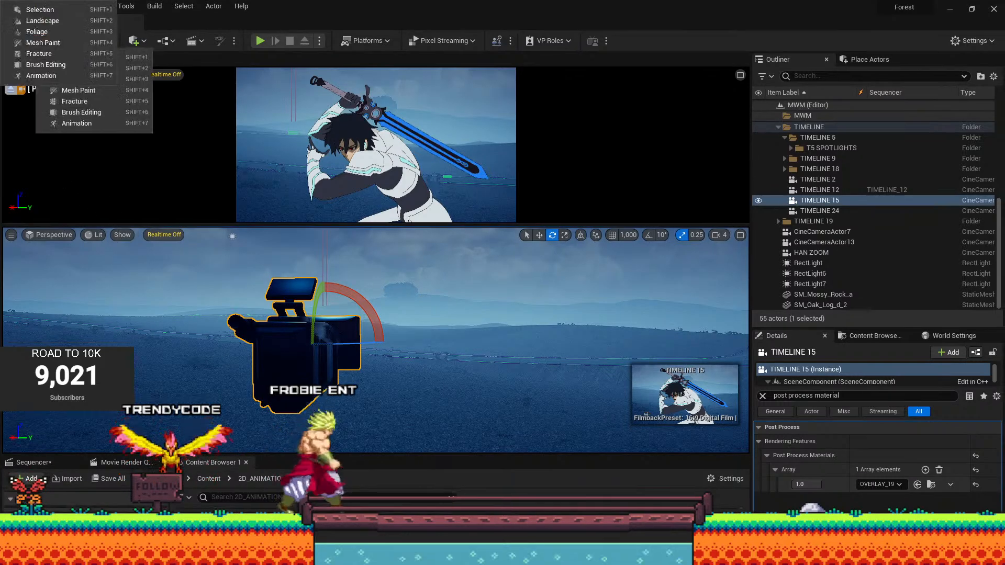
pyautogui.click(55, 32)
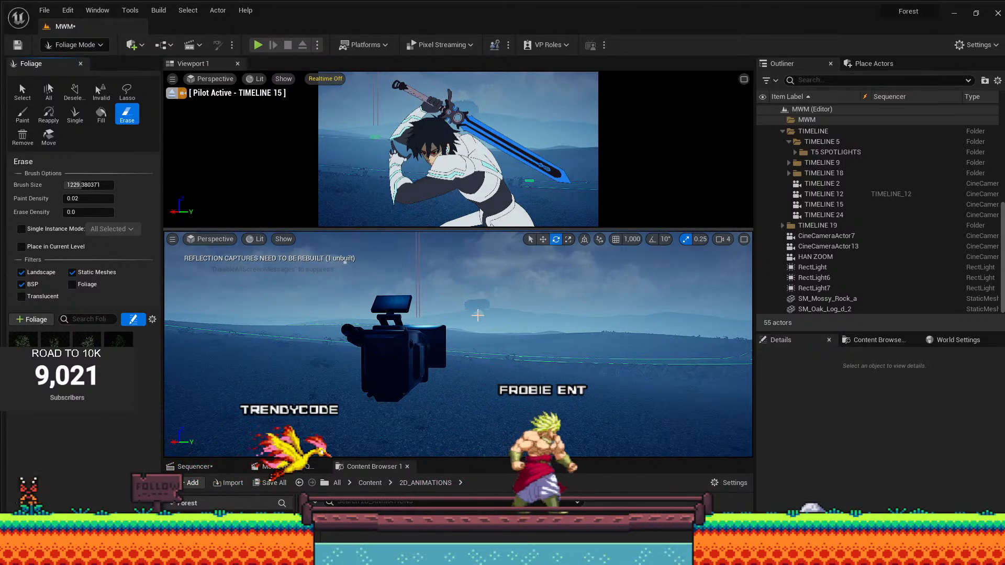
pyautogui.click(22, 114)
pyautogui.moveTo(86, 185); pyautogui.dragTo(107, 185)
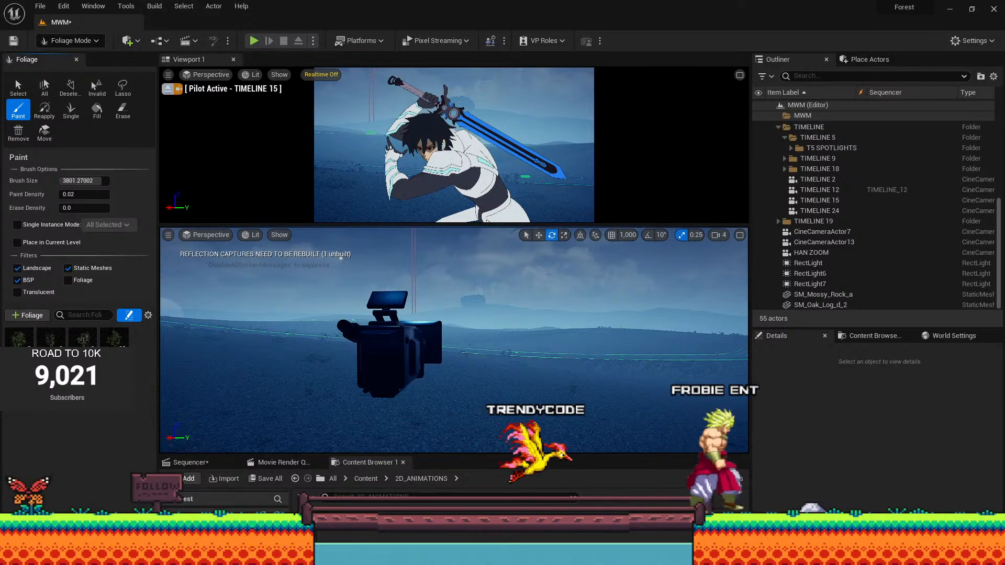
pyautogui.click(123, 110)
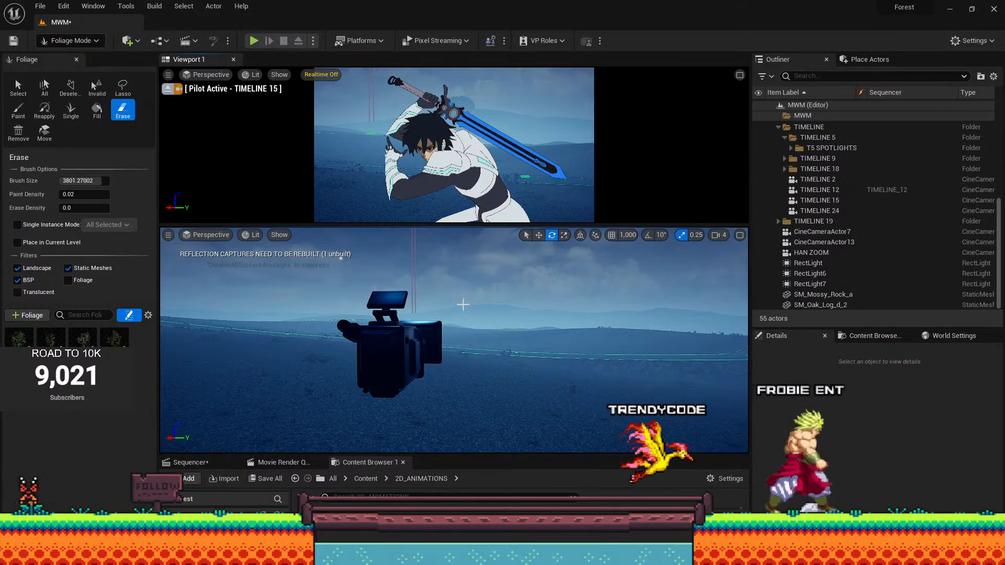
# Save the MWM map and set up foliage painting with the fourth tree type and a brush size of about 736.
pyautogui.click(471, 317)
pyautogui.click(18, 111)
pyautogui.moveTo(107, 338)
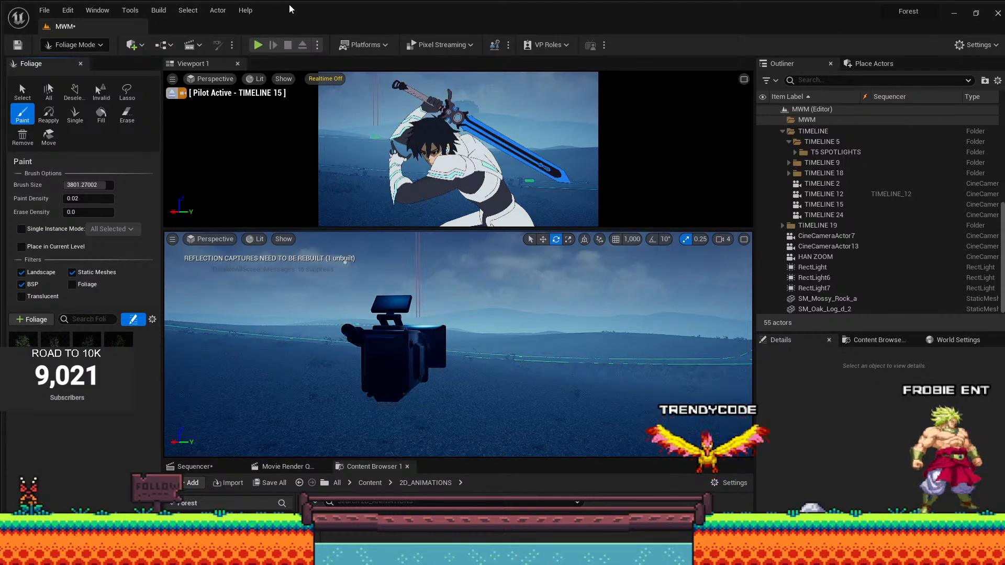
pyautogui.click(18, 45)
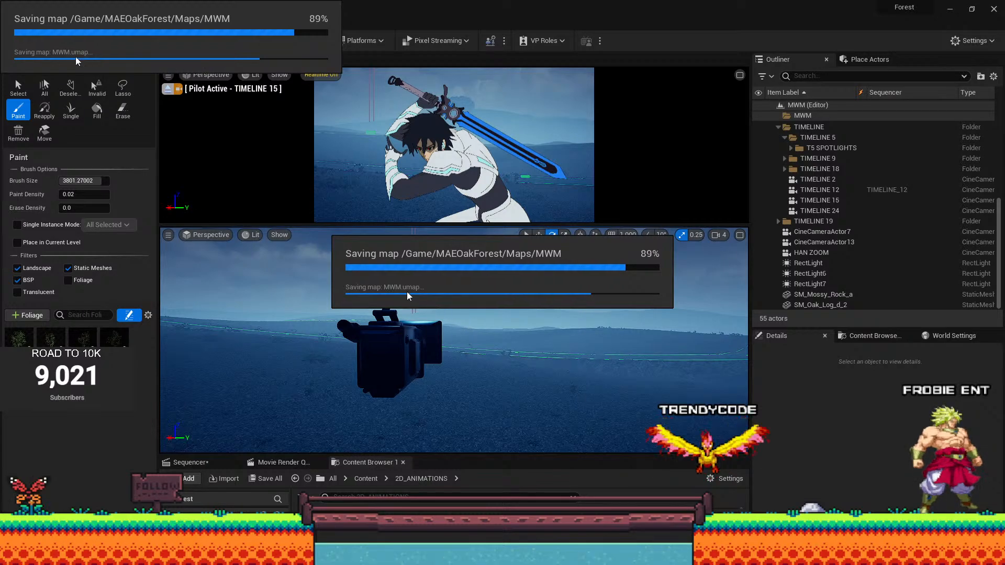
pyautogui.click(111, 343)
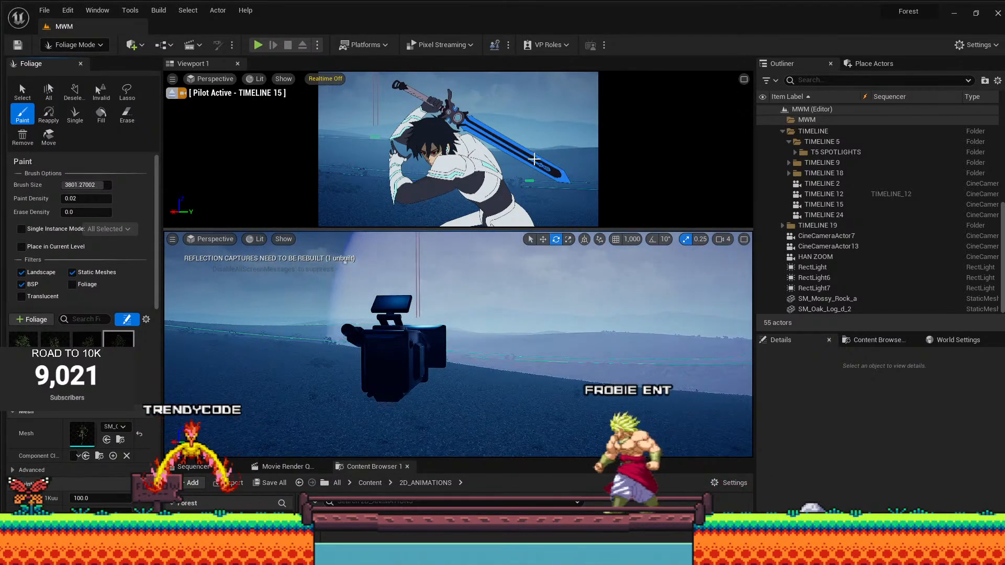
pyautogui.moveTo(86, 185); pyautogui.dragTo(58, 185)
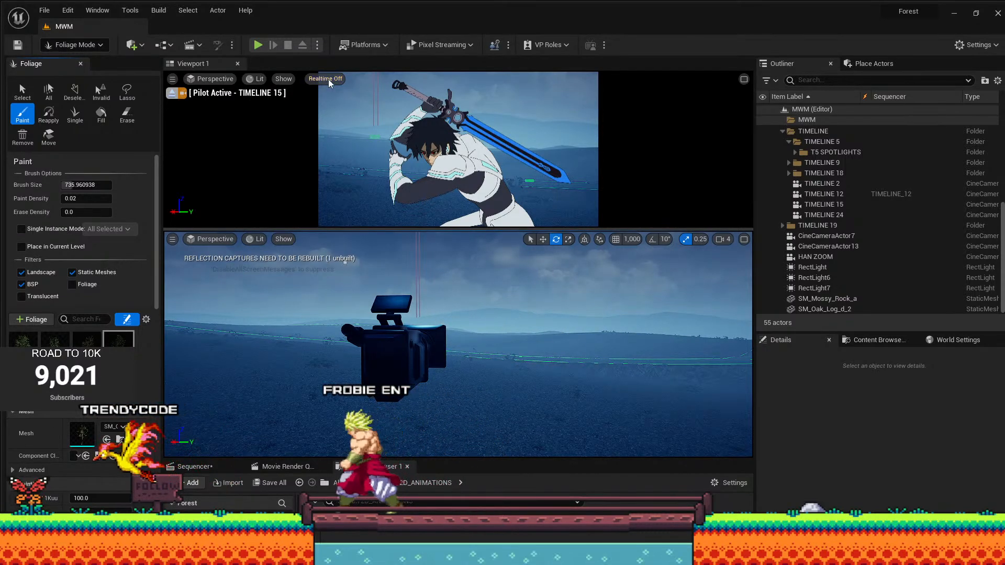
# Turn on realtime for the TIMELINE 15 pilot viewport and enlarge that viewport vertically.
pyautogui.click(173, 81)
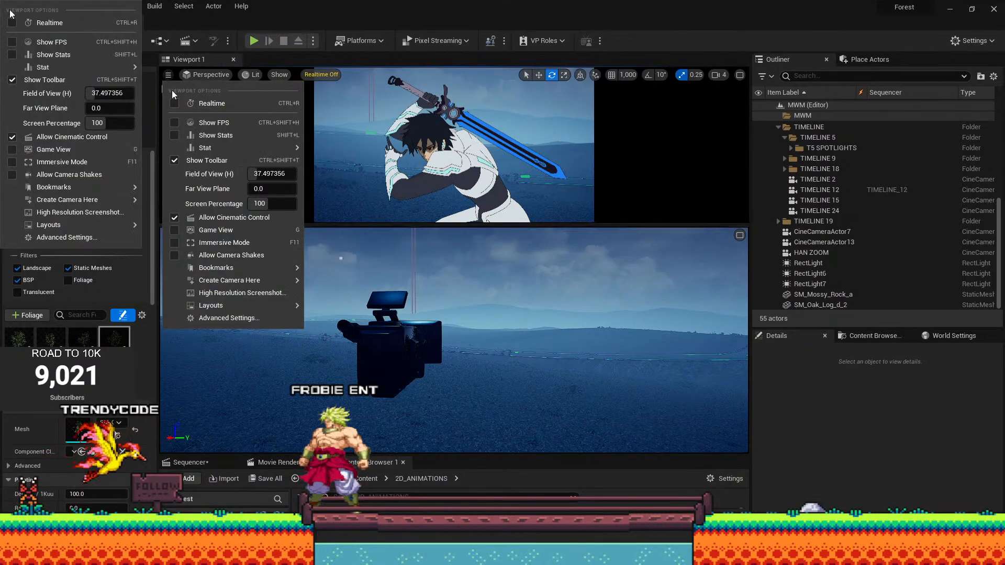
pyautogui.click(173, 106)
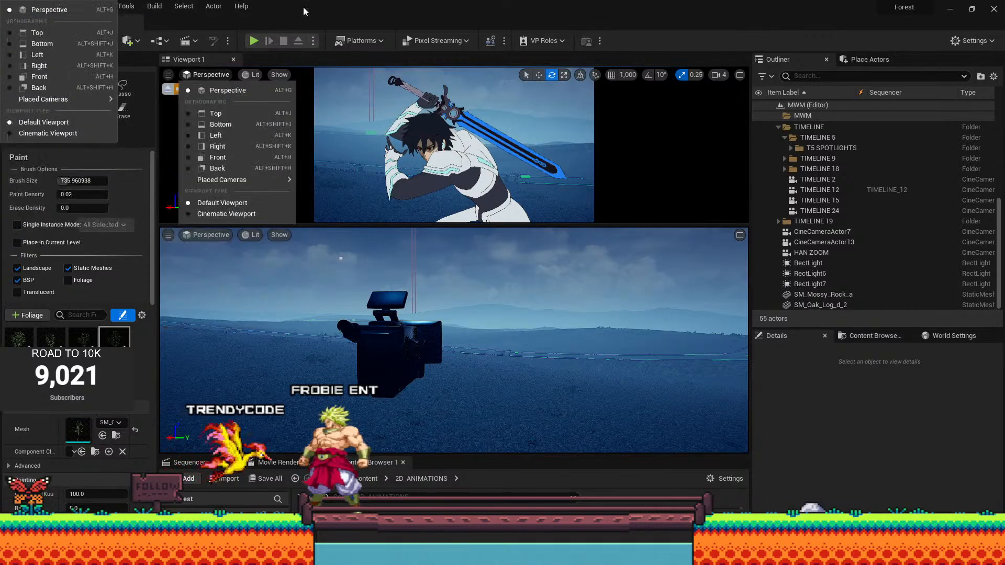
pyautogui.click(328, 4)
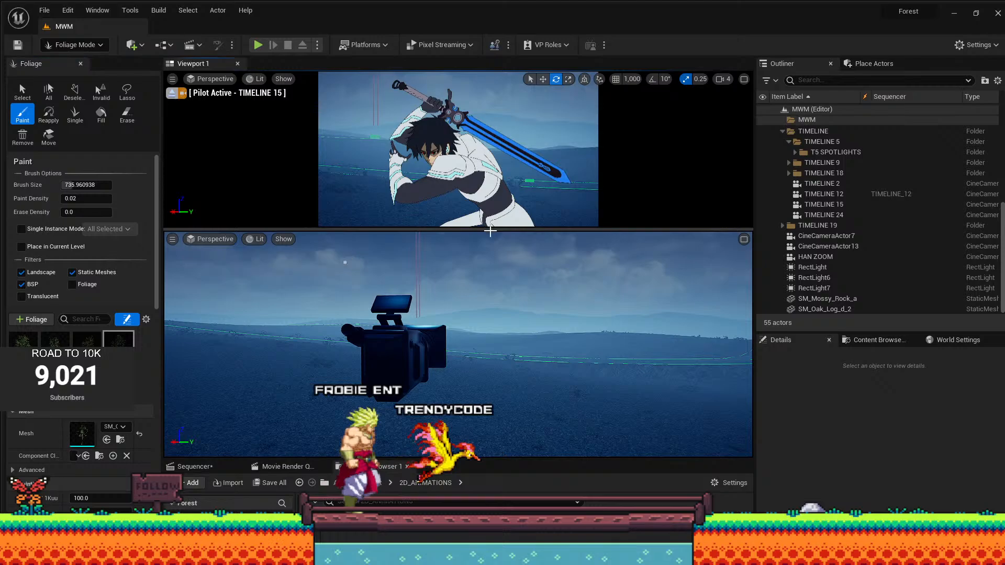
pyautogui.moveTo(490, 231); pyautogui.dragTo(555, 322)
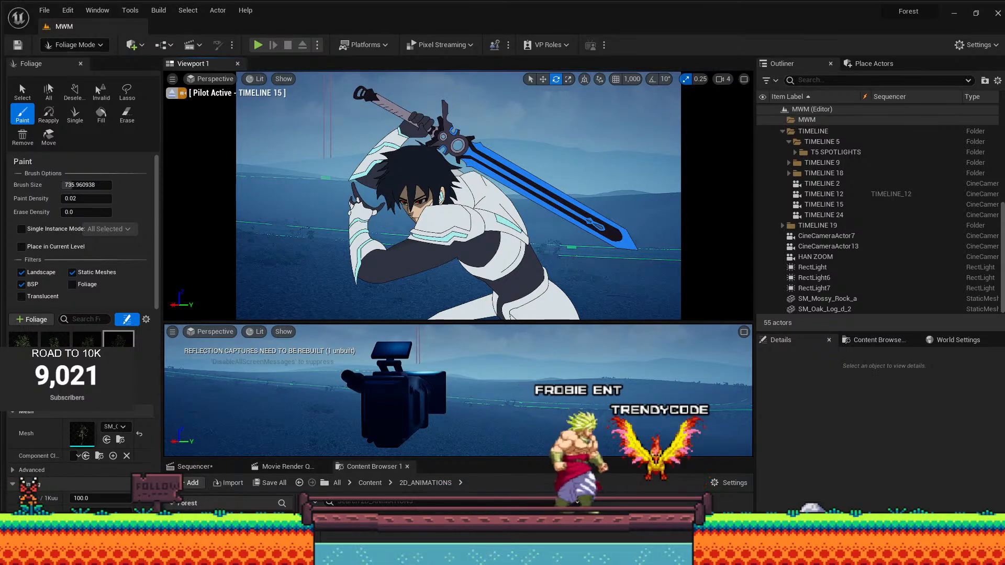
# Try painting trees behind the character in the TIMELINE 15 view, and undo the foliage stroke.
pyautogui.click(635, 223)
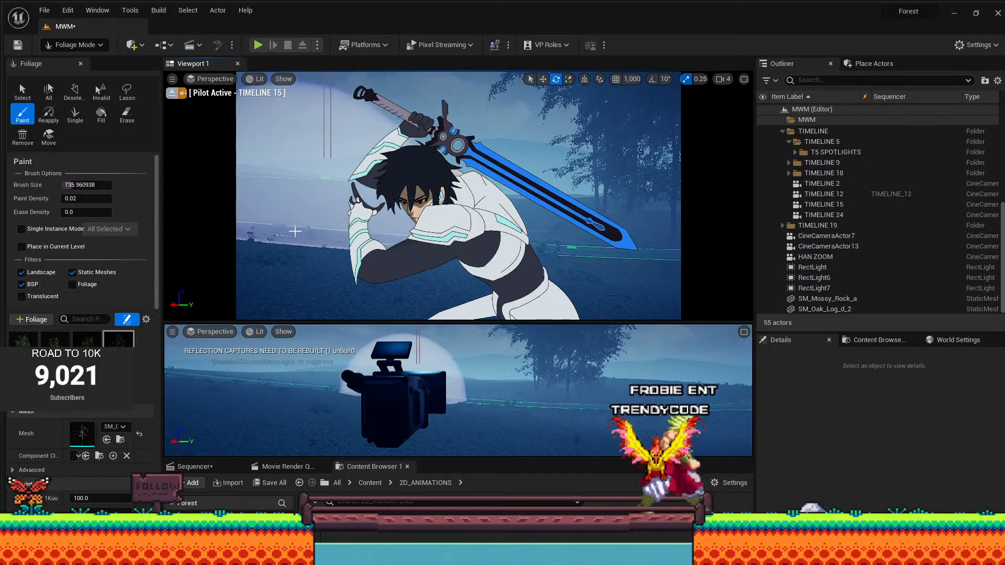
pyautogui.hotkey('ctrl', 'z')
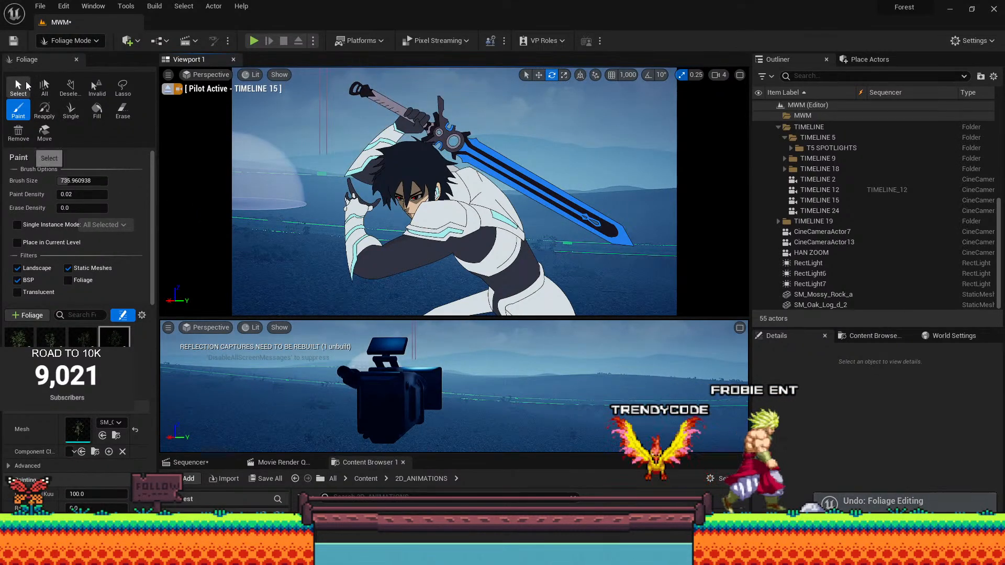
# In Selection mode, select the TIMELINE 15 camera, try a slight rotation and adjust its height above the ground.
pyautogui.click(65, 41)
pyautogui.click(71, 58)
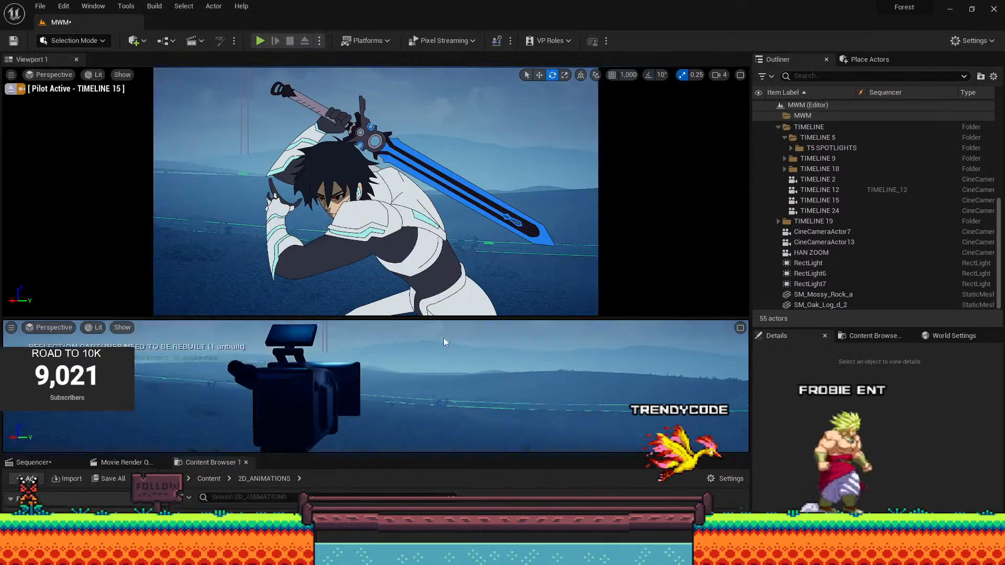
pyautogui.click(331, 399)
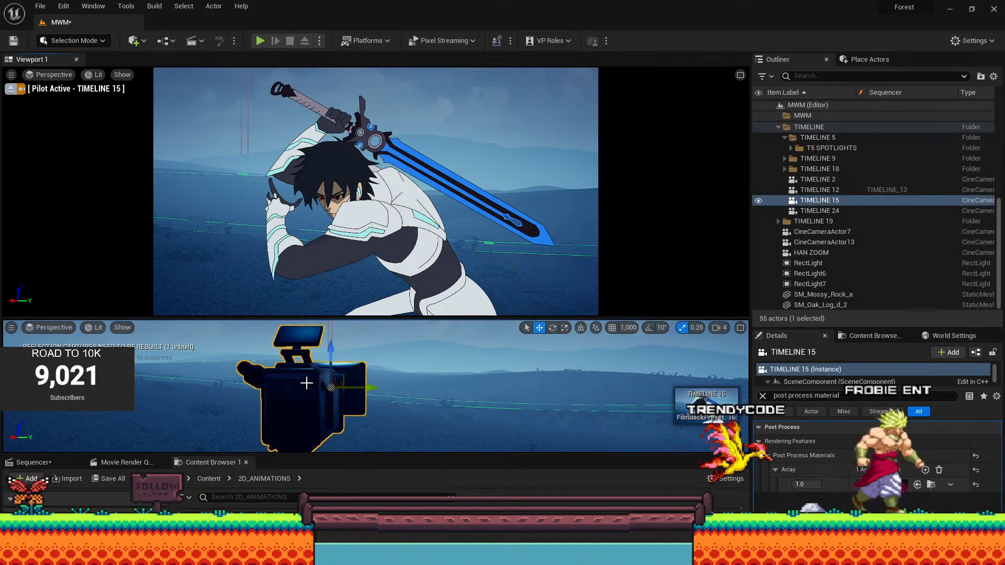
pyautogui.press('e')
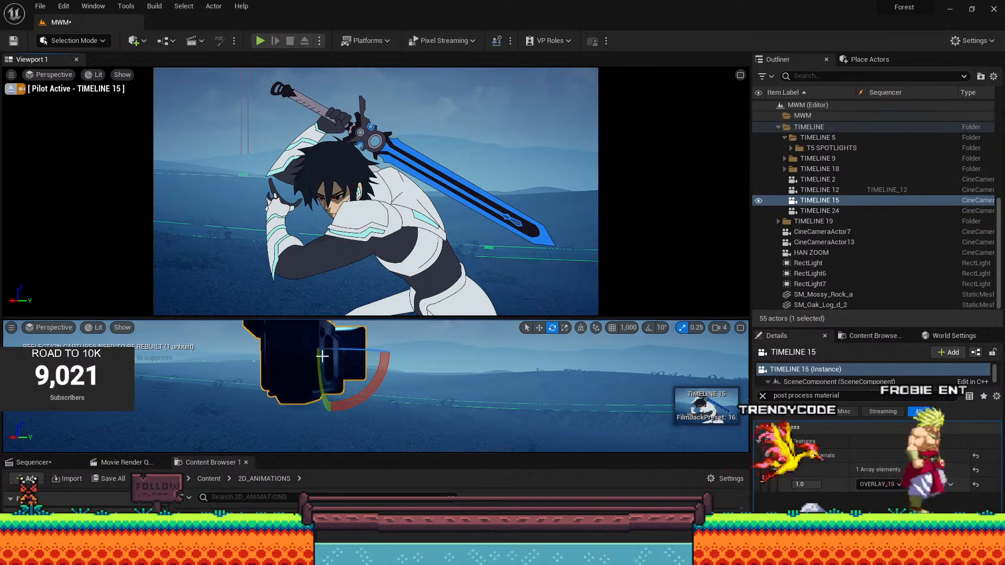
pyautogui.moveTo(319, 362); pyautogui.dragTo(320, 366)
pyautogui.press('w')
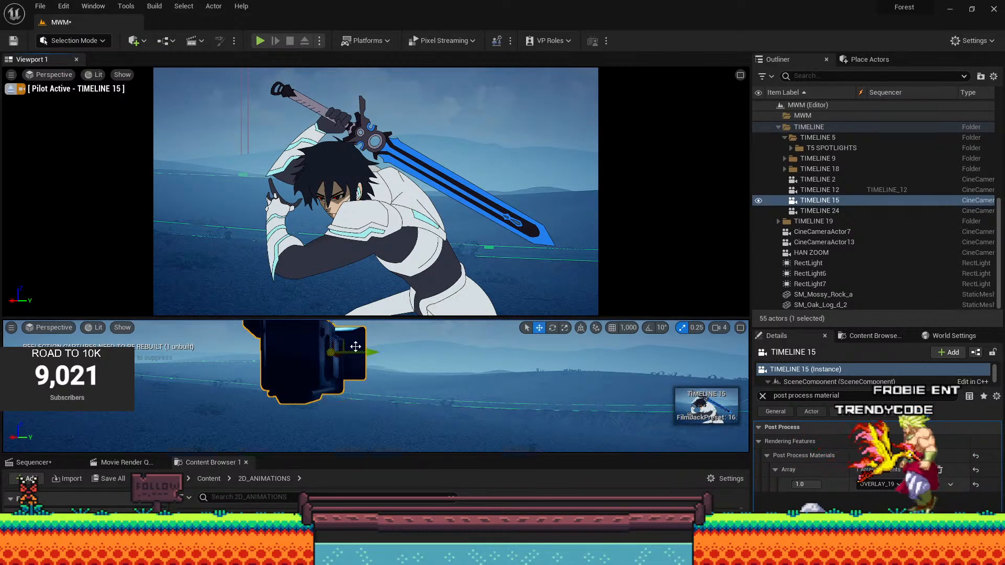
pyautogui.moveTo(438, 340); pyautogui.dragTo(439, 339, button='right')
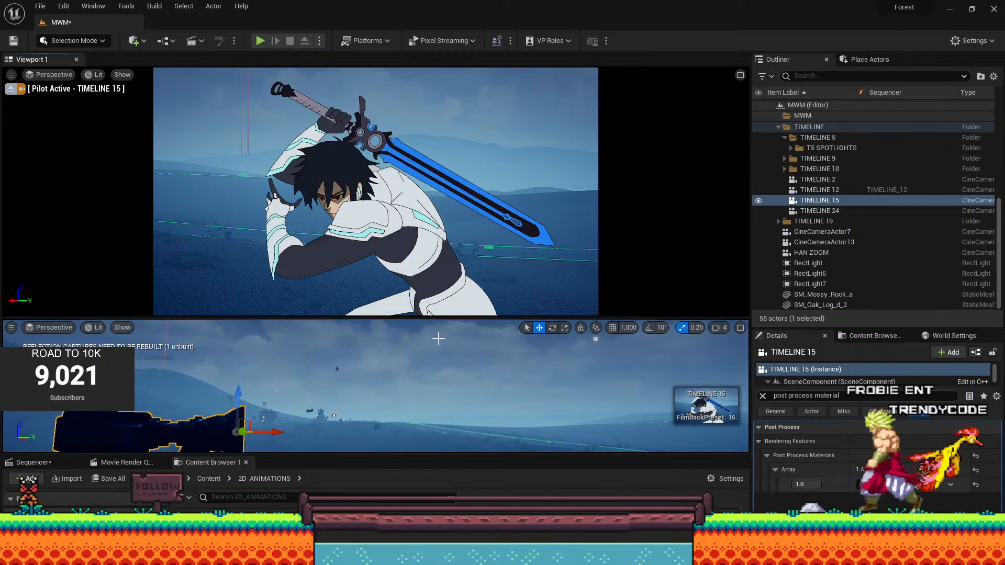
pyautogui.moveTo(243, 366); pyautogui.dragTo(243, 367, button='right')
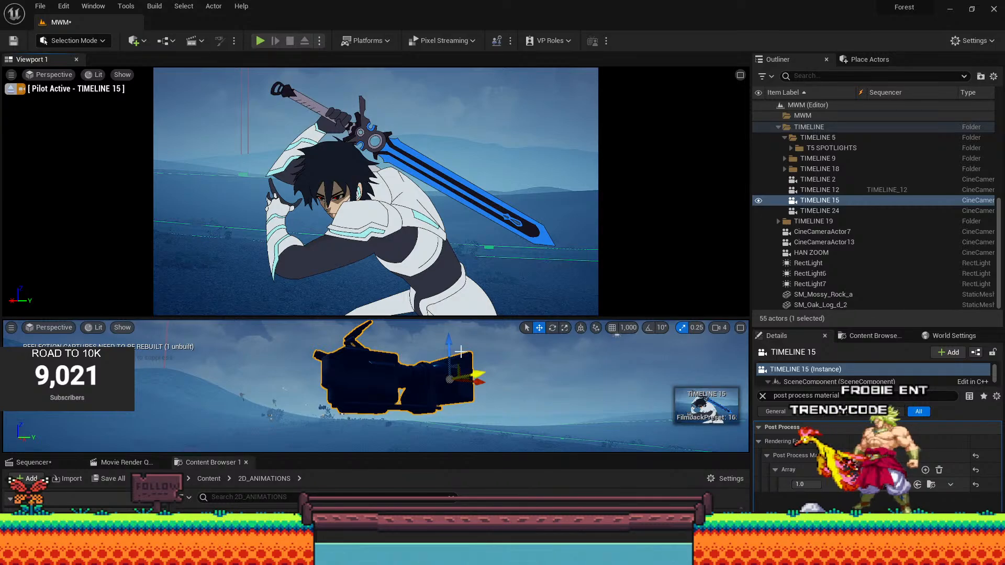
pyautogui.moveTo(448, 339); pyautogui.dragTo(449, 348)
pyautogui.moveTo(446, 372); pyautogui.dragTo(475, 417)
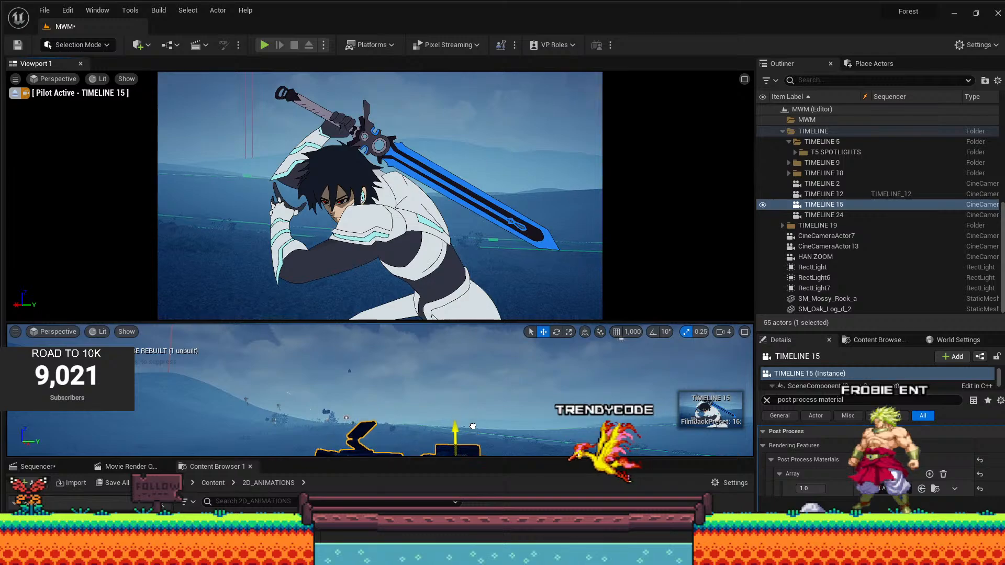
# Tilt the TIMELINE 15 camera slightly and rotate it horizontally toward a different stretch of the landscape.
pyautogui.moveTo(407, 402); pyautogui.dragTo(554, 363, button='right')
pyautogui.press('e')
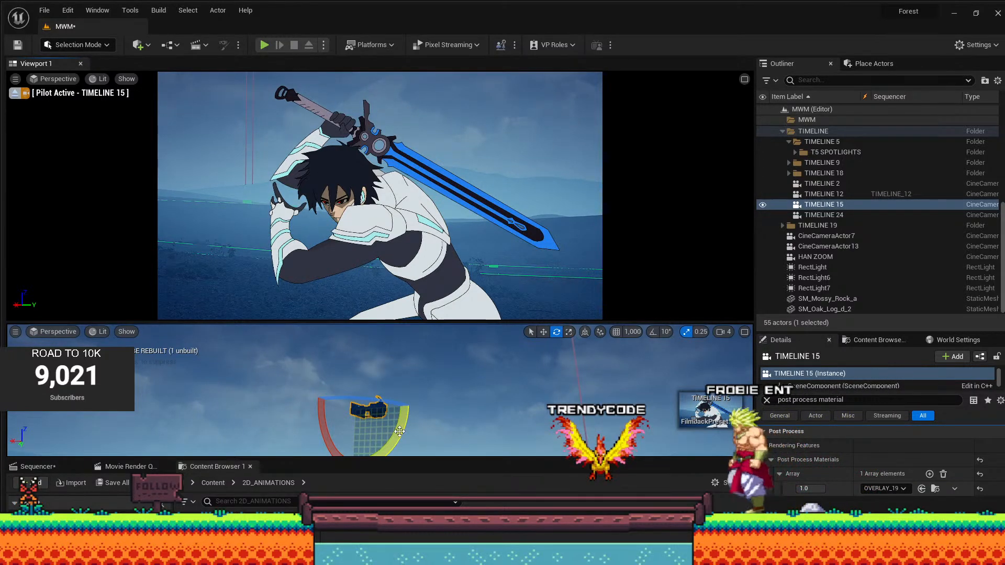
pyautogui.moveTo(399, 431); pyautogui.dragTo(392, 446)
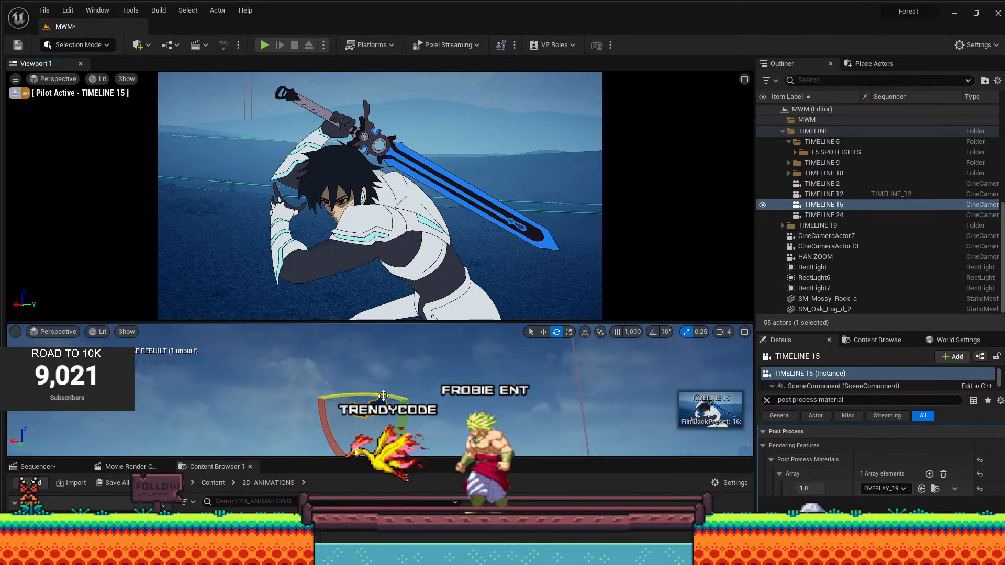
pyautogui.moveTo(373, 394); pyautogui.dragTo(321, 396)
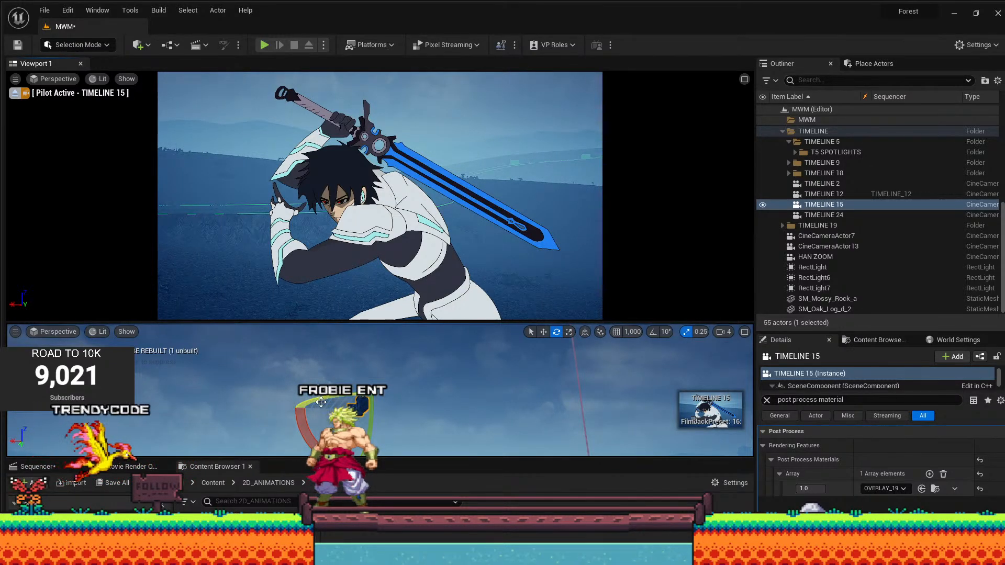
# Try turning the TIMELINE 15 camera further around horizontally, and undo that rotation.
pyautogui.moveTo(321, 402); pyautogui.dragTo(262, 404)
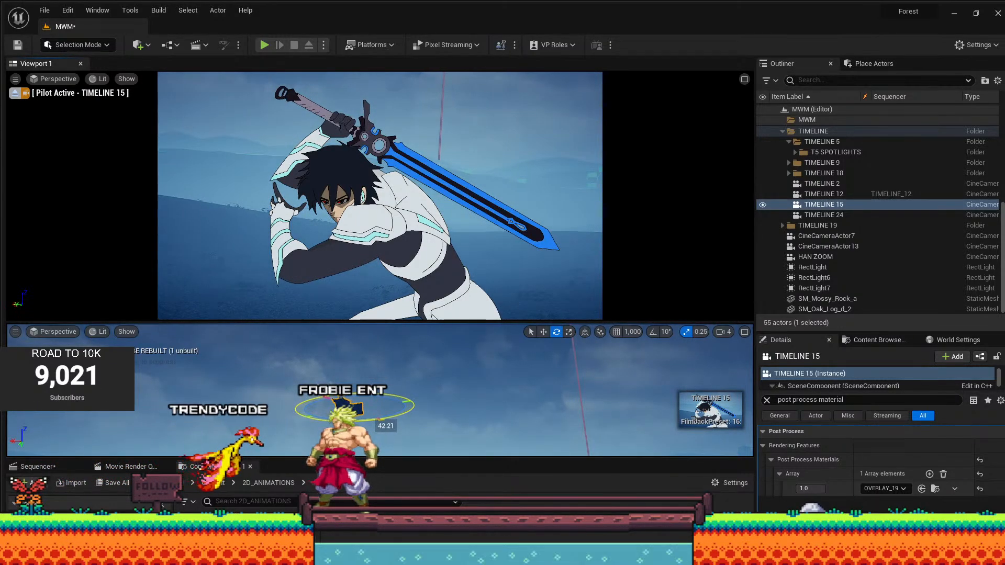
pyautogui.moveTo(382, 422); pyautogui.dragTo(293, 422)
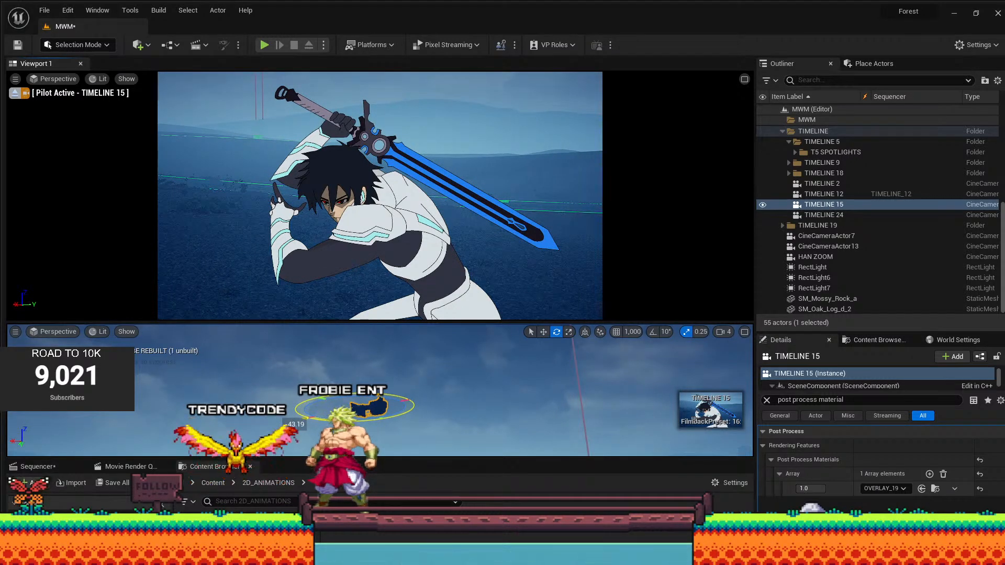
pyautogui.hotkey('ctrl', 'z')
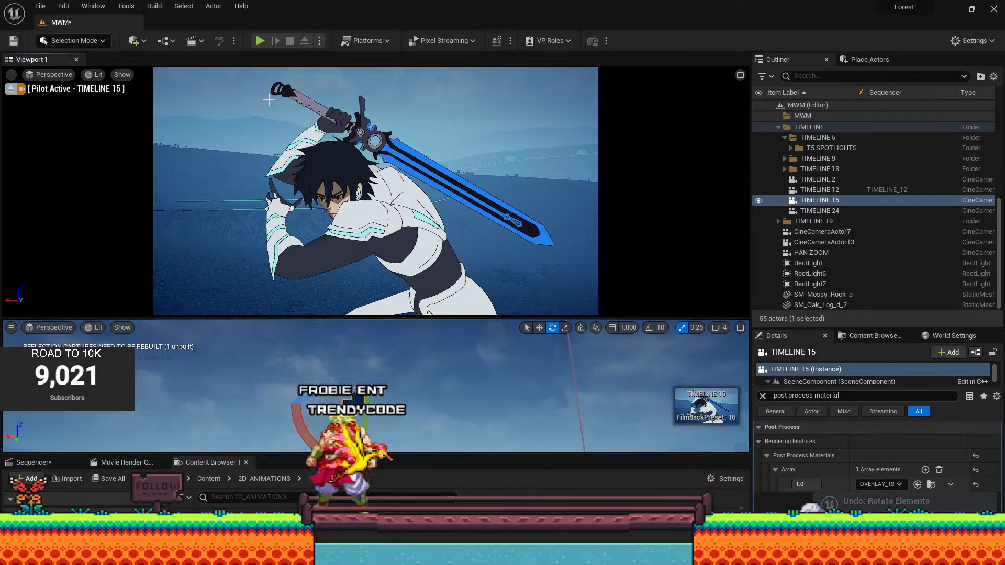
# In Foliage mode, paint trees across the background behind the character, undoing a badly placed stroke.
pyautogui.click(90, 44)
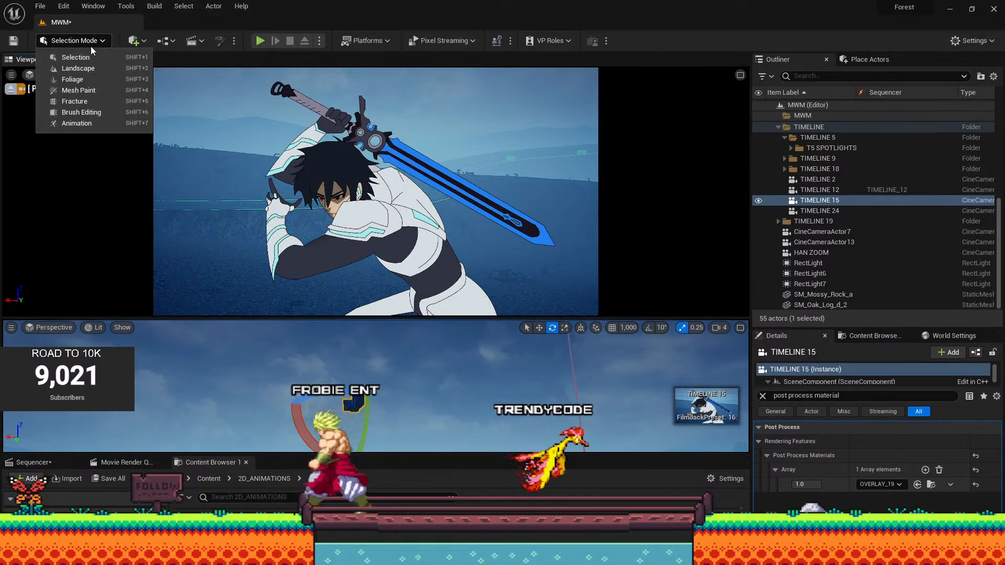
pyautogui.click(79, 77)
pyautogui.click(288, 214)
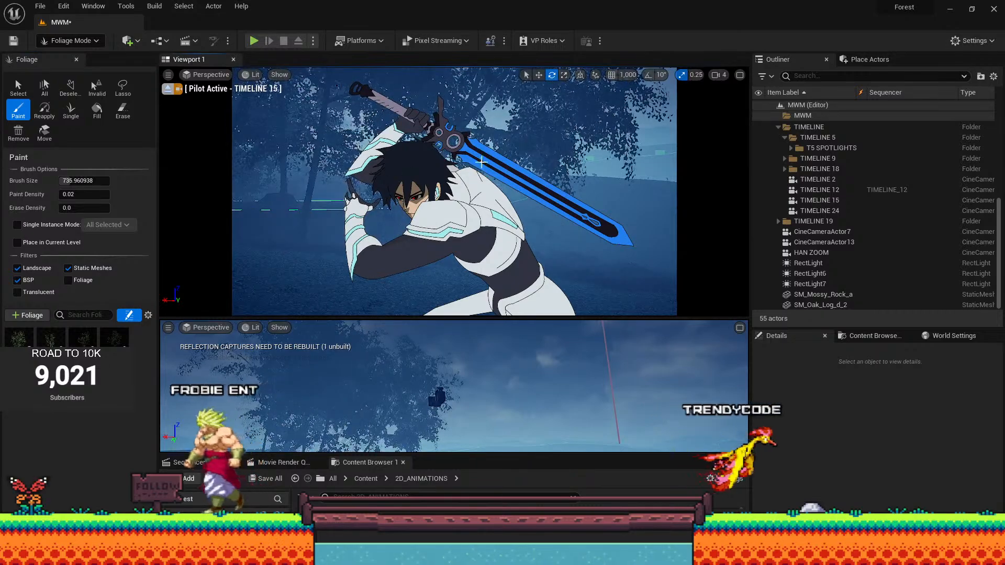
pyautogui.hotkey('ctrl', 'z')
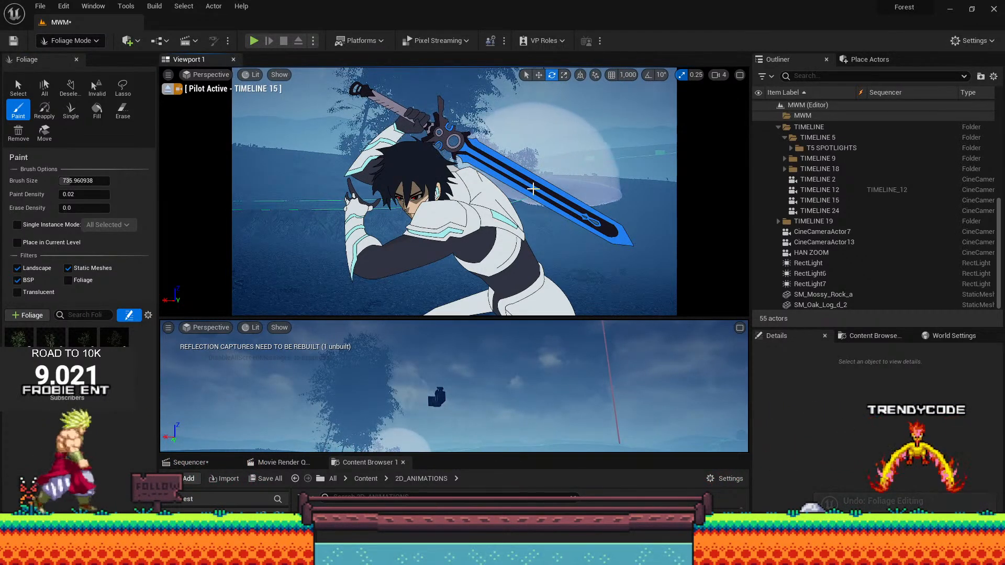
pyautogui.click(493, 196)
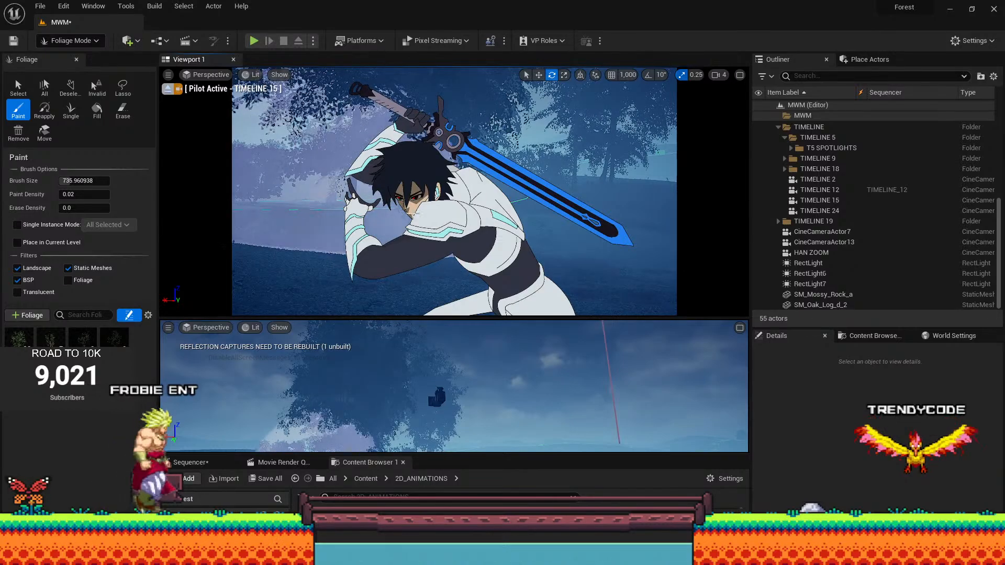
pyautogui.click(581, 215)
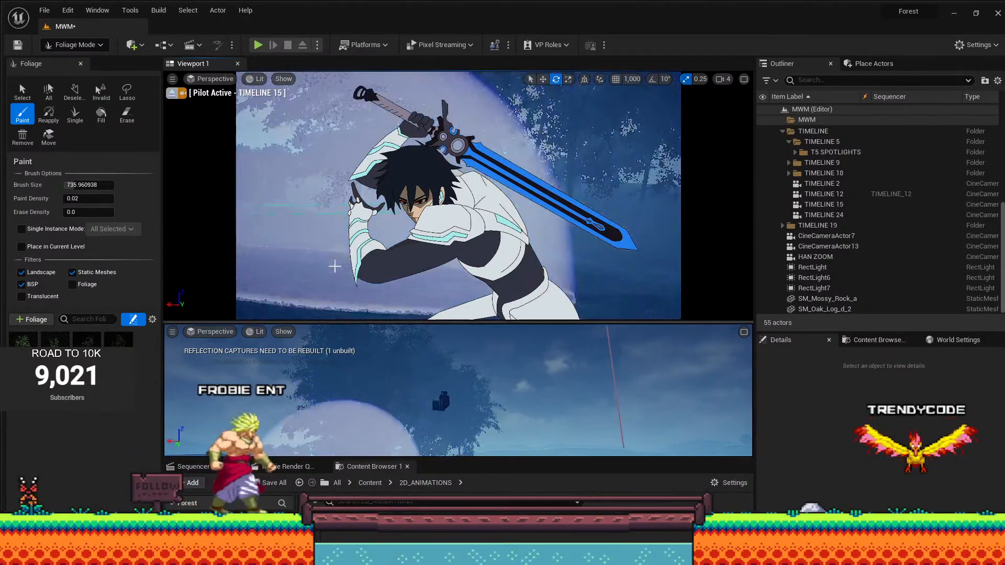
# Check the painted trees from the ground and refine the TIMELINE 15 background by undoing unwanted foliage strokes.
pyautogui.moveTo(442, 384)
pyautogui.mouseDown(button='right')
pyautogui.moveTo(424, 400)
pyautogui.moveTo(421, 450)
pyautogui.mouseUp(button='right')
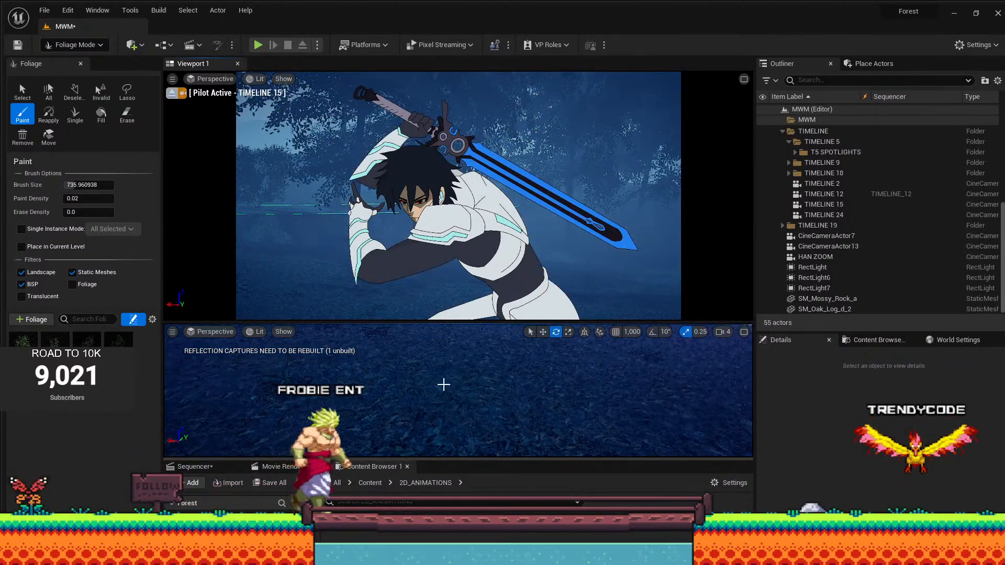
pyautogui.scroll(3, 441, 390)
pyautogui.scroll(-3, 441, 396)
pyautogui.moveTo(458, 380); pyautogui.dragTo(455, 348, button='right')
pyautogui.moveTo(365, 389); pyautogui.dragTo(401, 373, button='right')
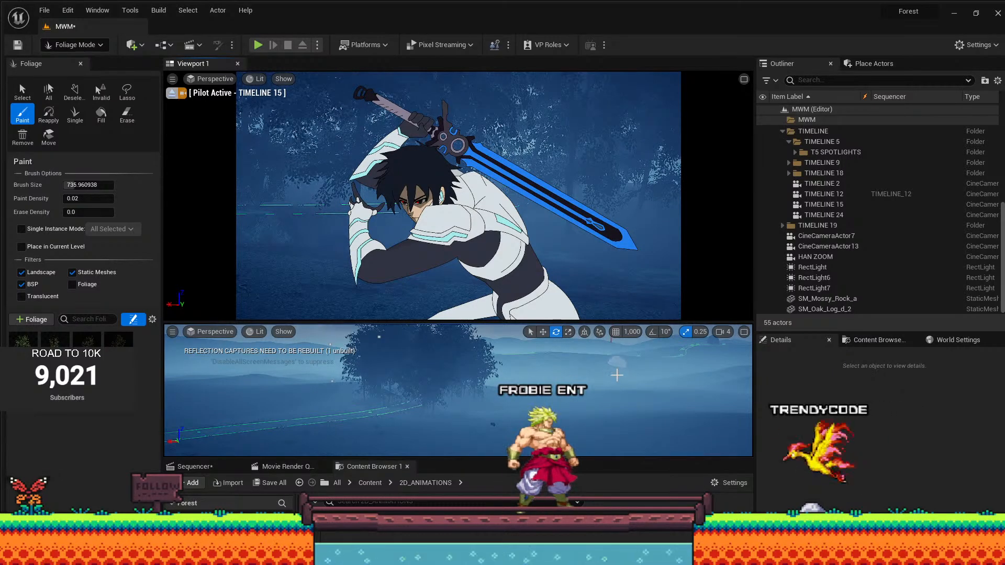
pyautogui.hotkey('ctrl', 'z')
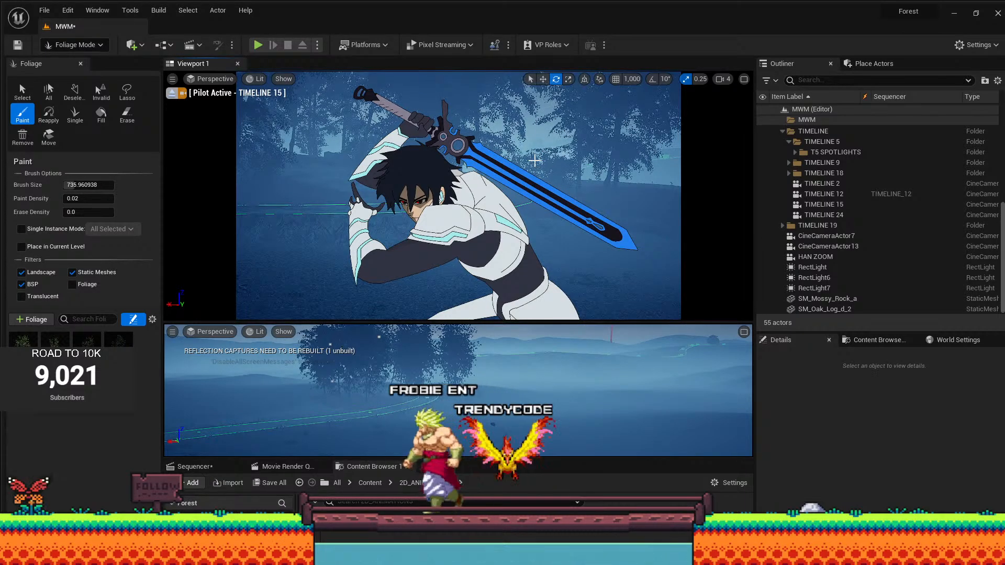
pyautogui.hotkey('ctrl', 'z')
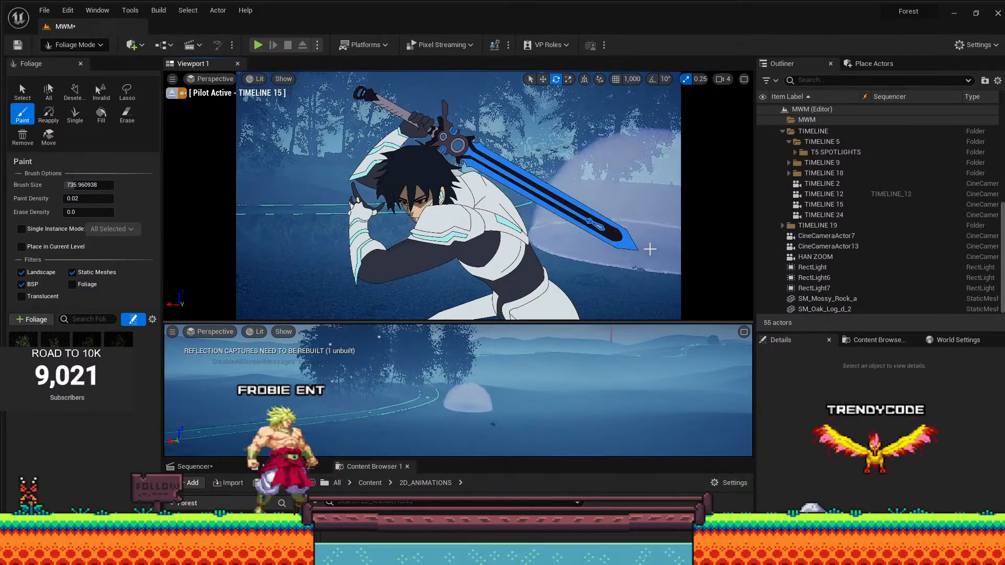
# Leave foliage painting for Selection mode and select the landscape.
pyautogui.click(22, 91)
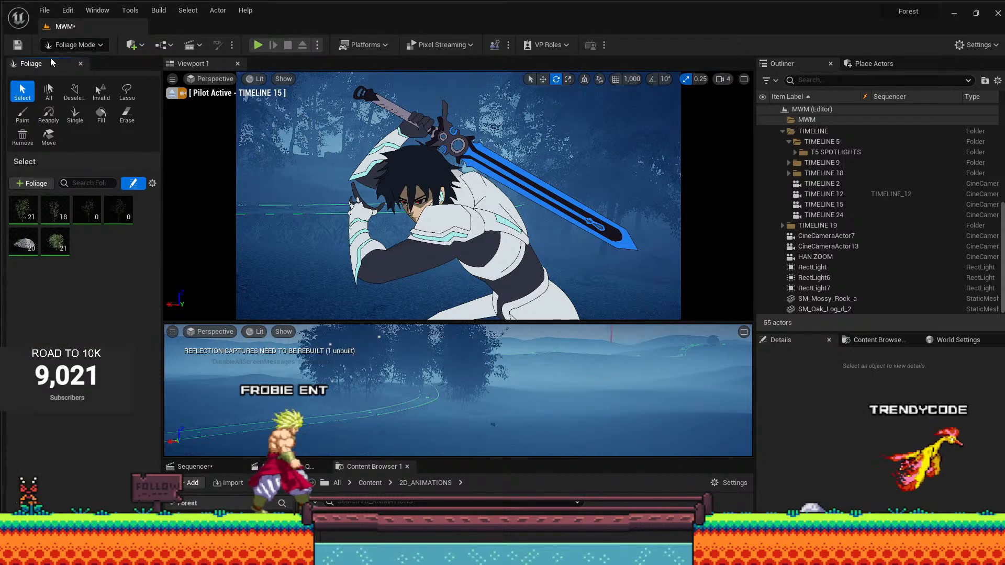
pyautogui.click(53, 45)
pyautogui.click(36, 9)
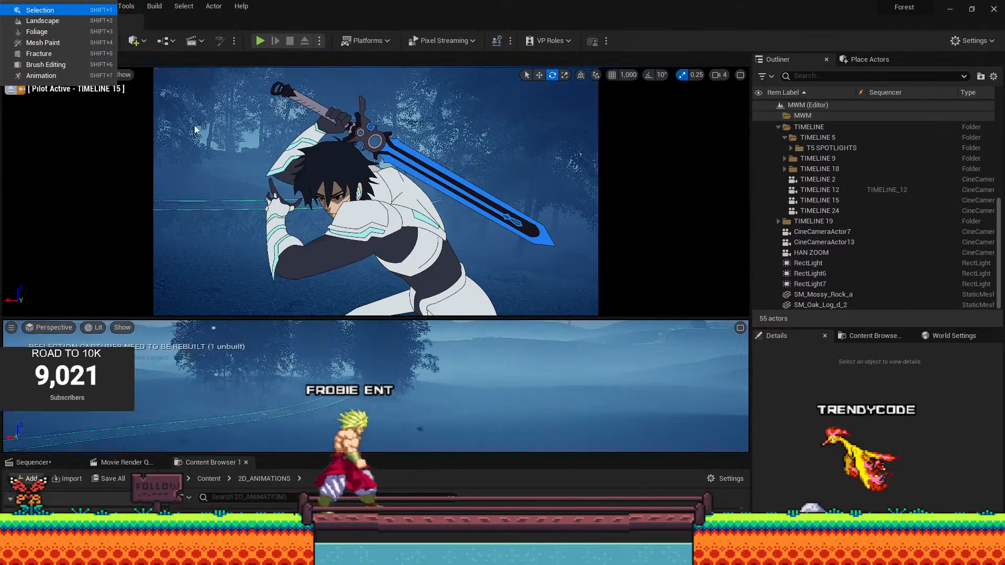
pyautogui.click(214, 232)
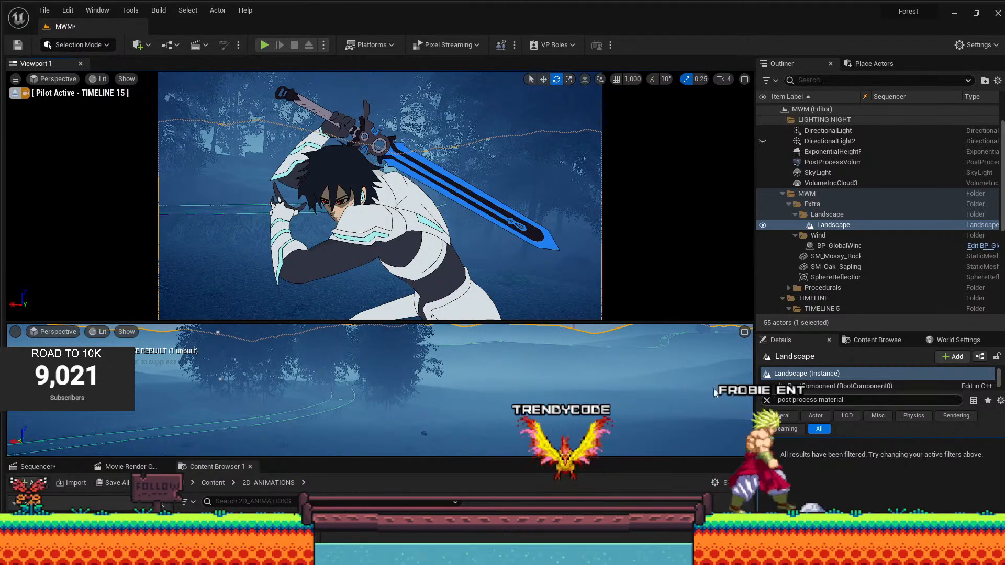
# Place the SM_Oak_Tree_e mesh from the Trees asset folder in the TIMELINE 15 background, beside the character's raised arms.
pyautogui.click(872, 340)
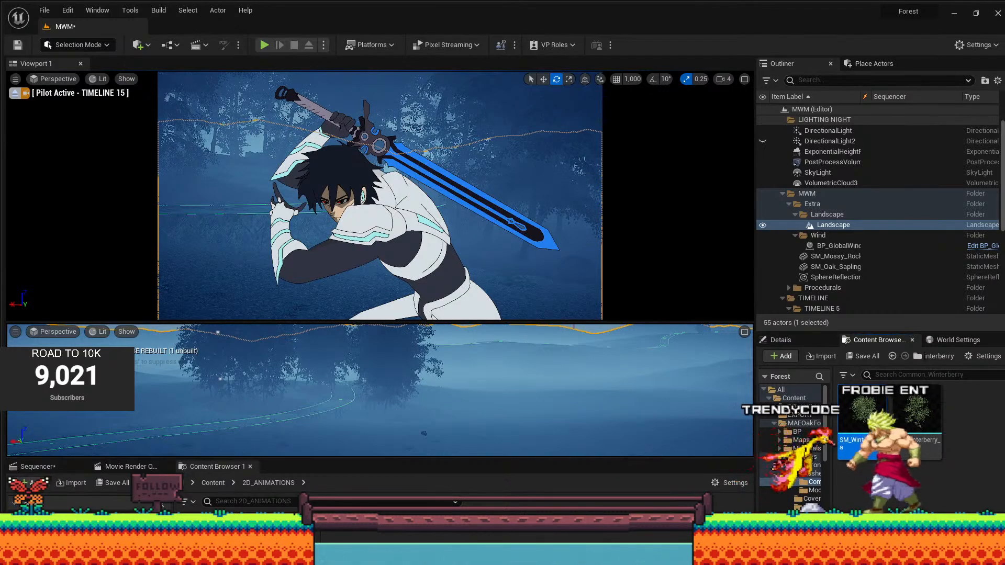
pyautogui.scroll(-2, 792, 479)
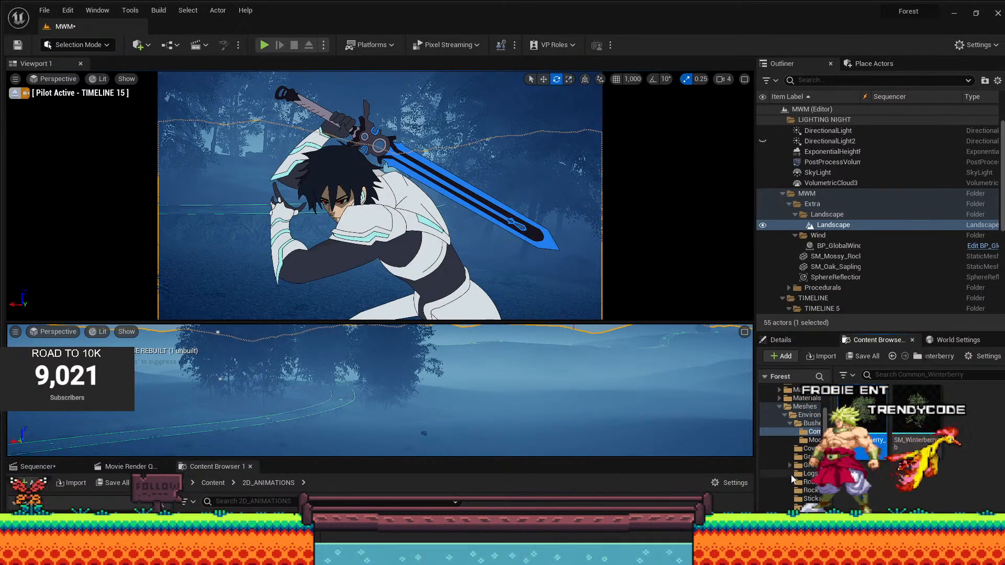
pyautogui.scroll(-2, 792, 450)
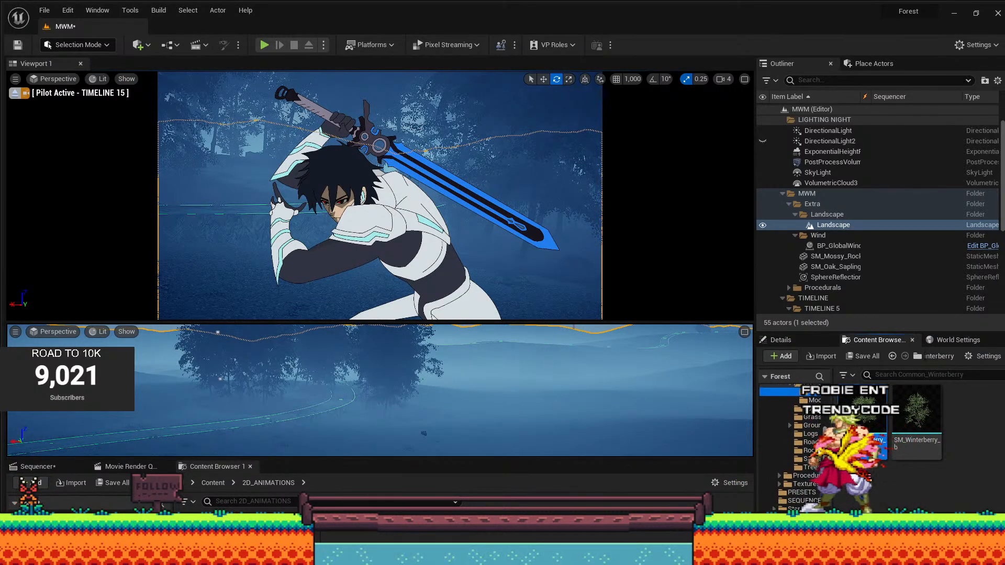
pyautogui.click(805, 470)
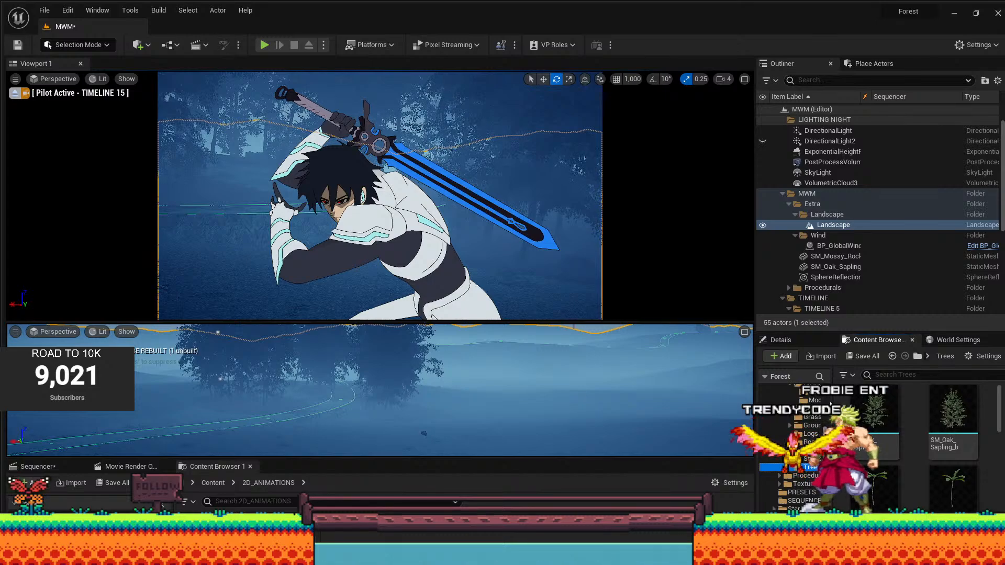
pyautogui.scroll(-1, 924, 455)
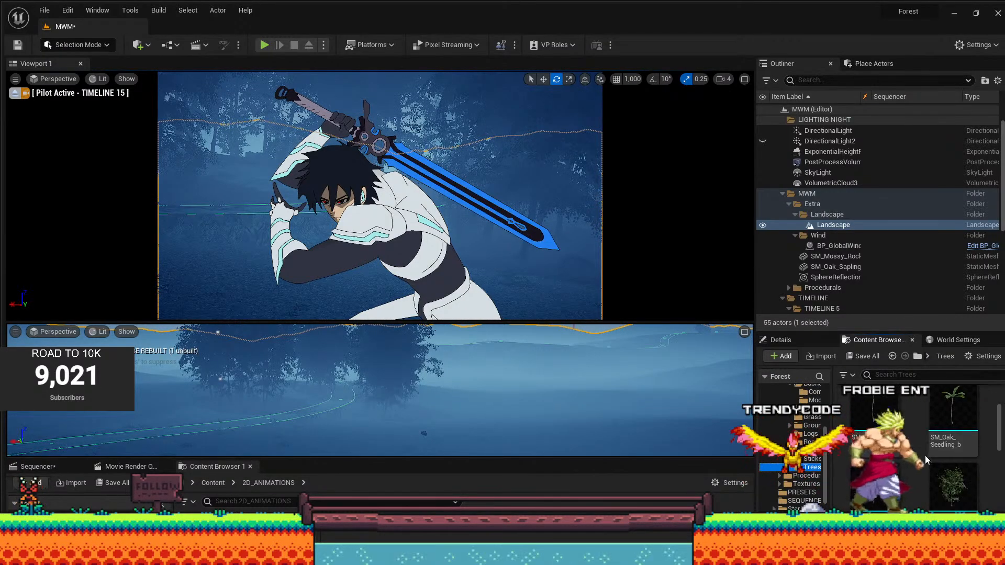
pyautogui.scroll(-1, 925, 455)
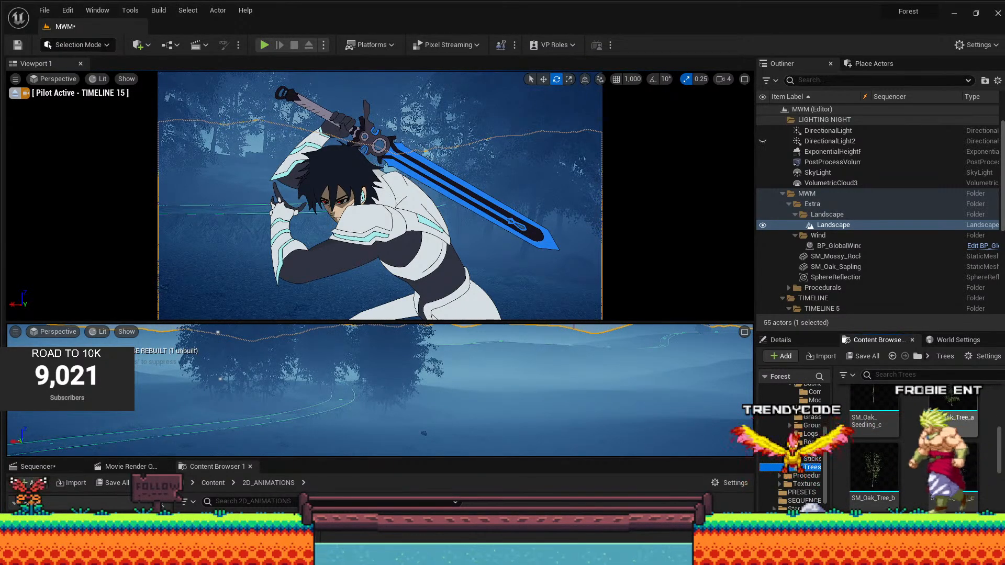
pyautogui.scroll(-1, 904, 473)
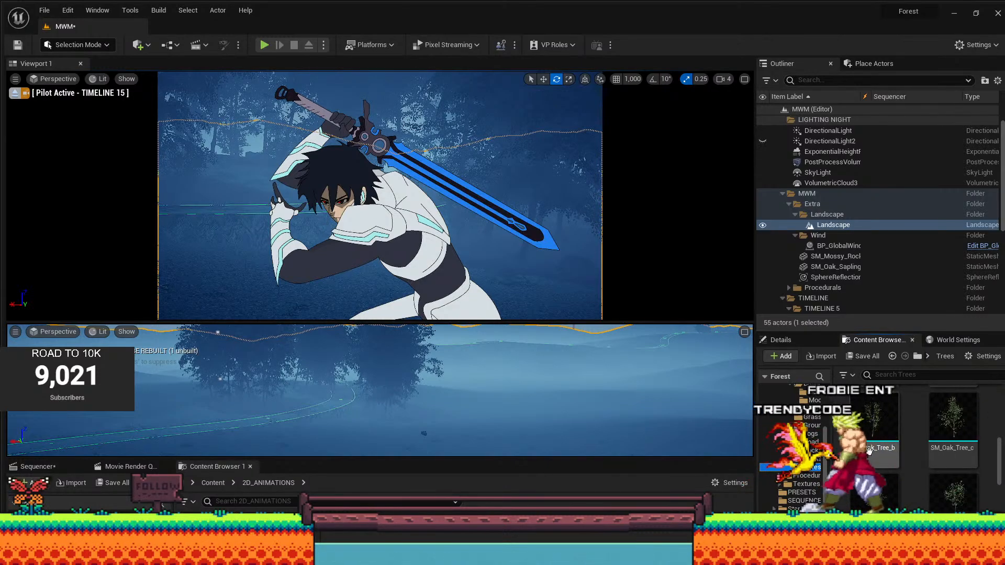
pyautogui.moveTo(969, 497); pyautogui.dragTo(583, 330)
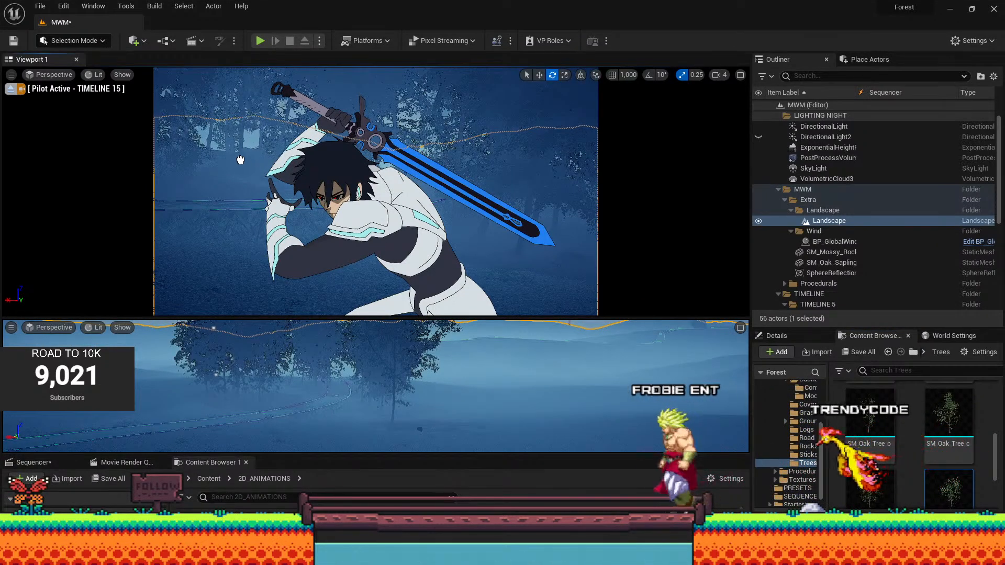
pyautogui.moveTo(233, 159); pyautogui.dragTo(231, 159)
# Duplicate the placed oak tree and move the copy farther back, close to the sword hilt in the TIMELINE 15 view.
pyautogui.press('r')
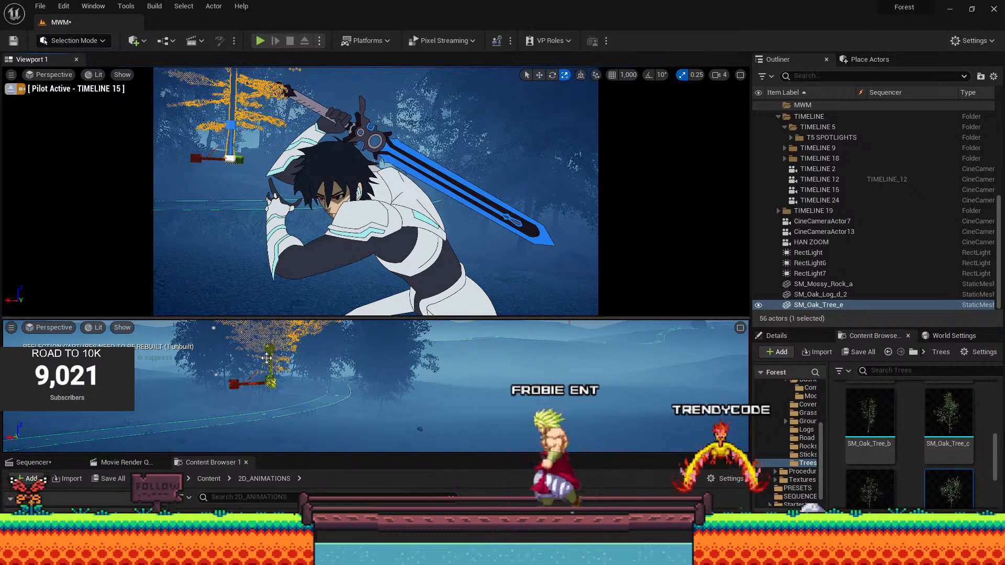
pyautogui.press('w')
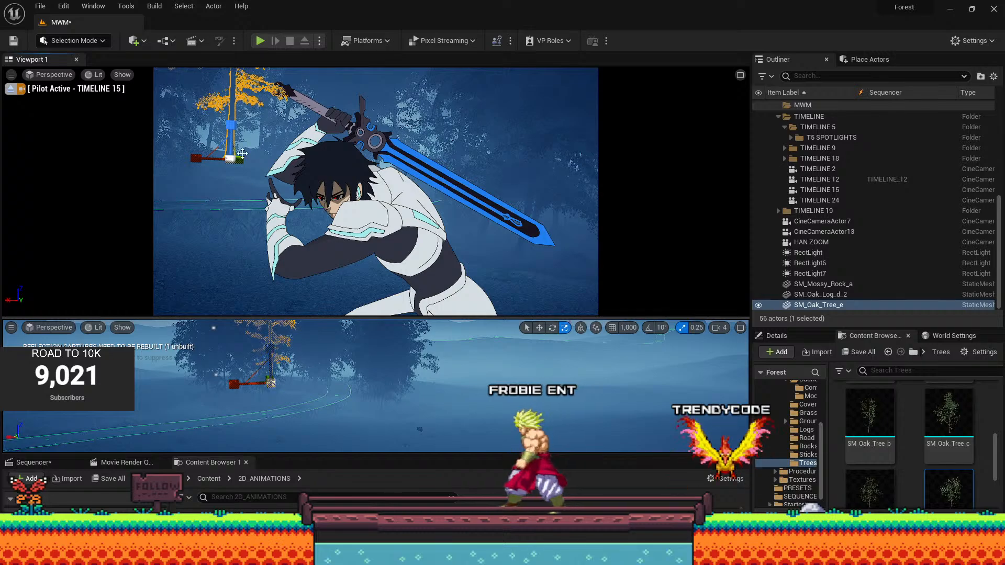
pyautogui.moveTo(228, 117); pyautogui.dragTo(225, 132)
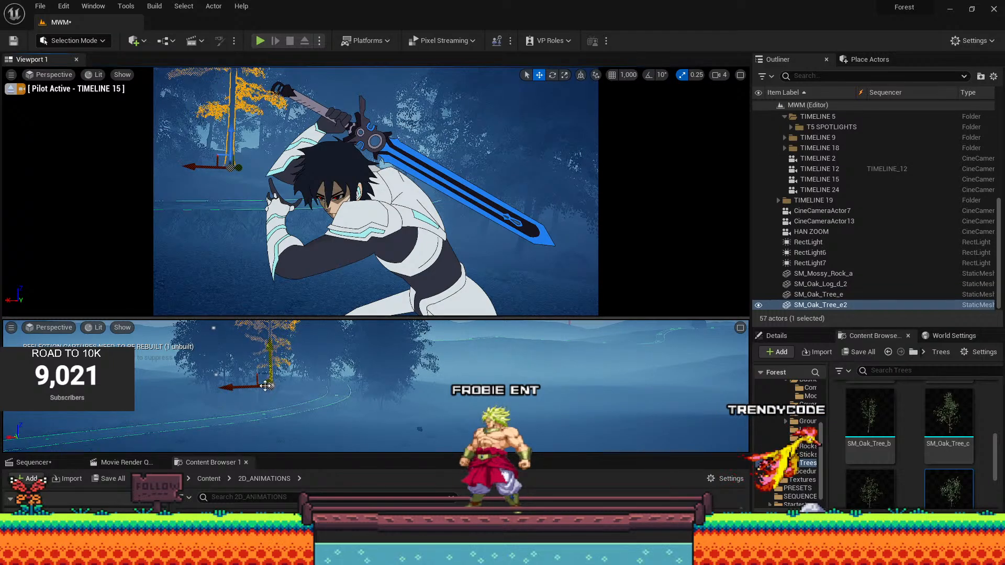
pyautogui.moveTo(242, 379); pyautogui.dragTo(335, 390, button='right')
pyautogui.press('f')
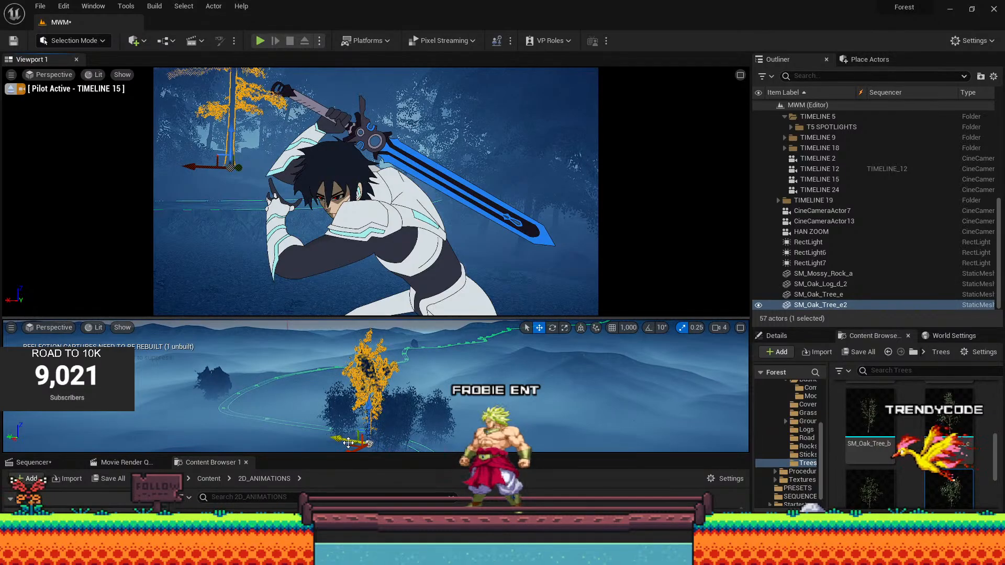
pyautogui.moveTo(348, 444); pyautogui.dragTo(270, 419)
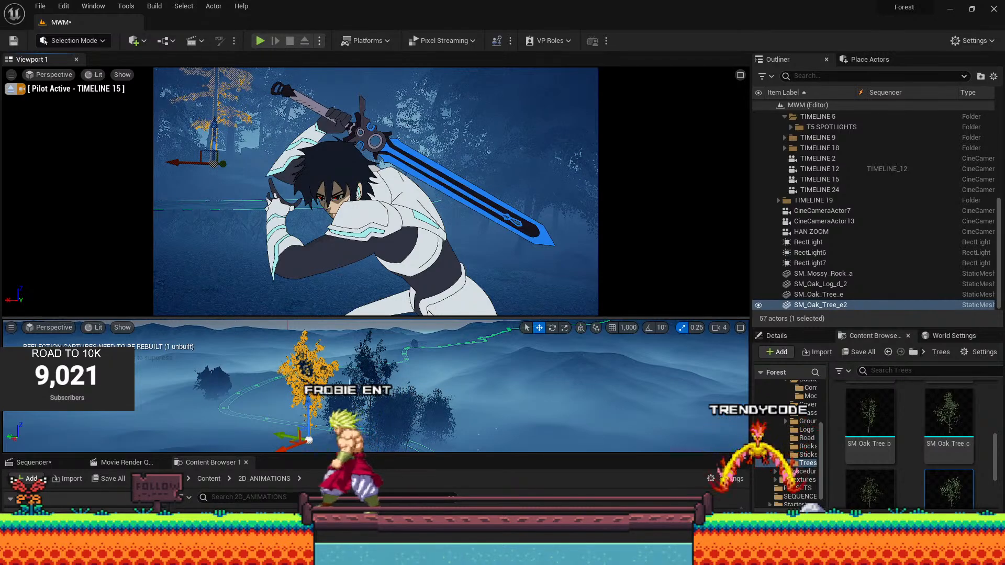
pyautogui.moveTo(174, 162); pyautogui.dragTo(205, 164)
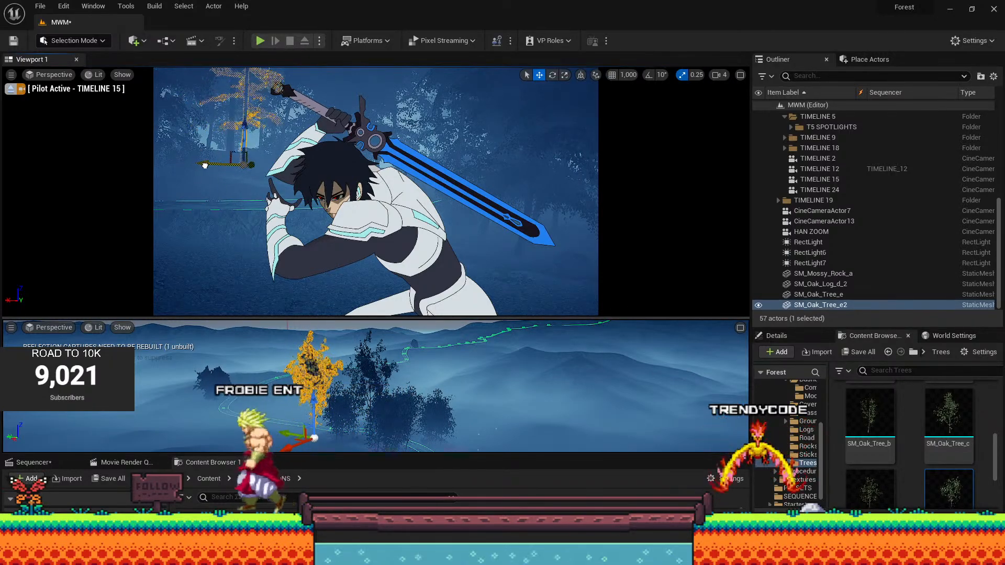
# Duplicate the oak tree again and position the new copy in the background behind the sword blade.
pyautogui.moveTo(391, 416); pyautogui.dragTo(372, 411, button='right')
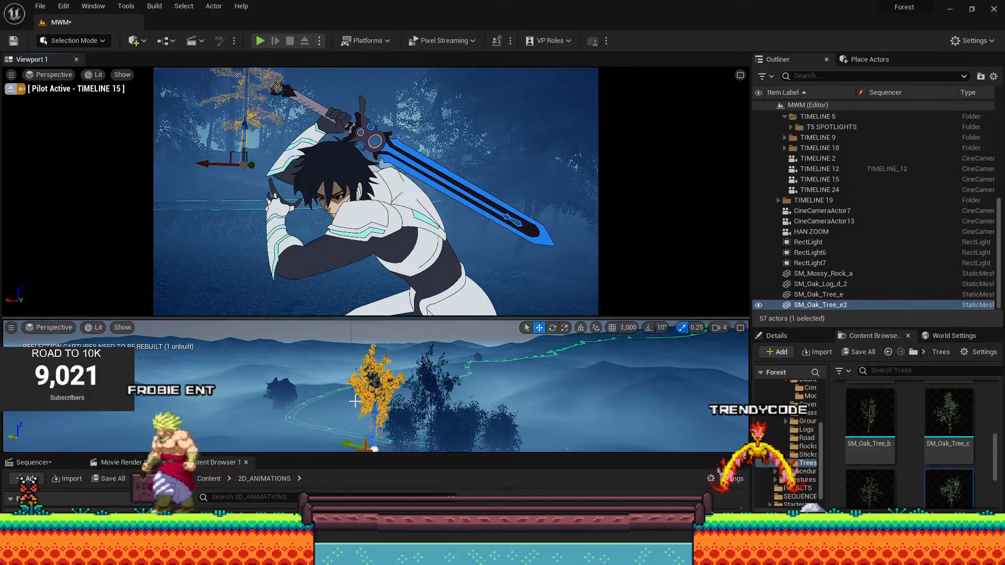
pyautogui.hotkey('ctrl', 'd')
pyautogui.scroll(-2, 389, 419)
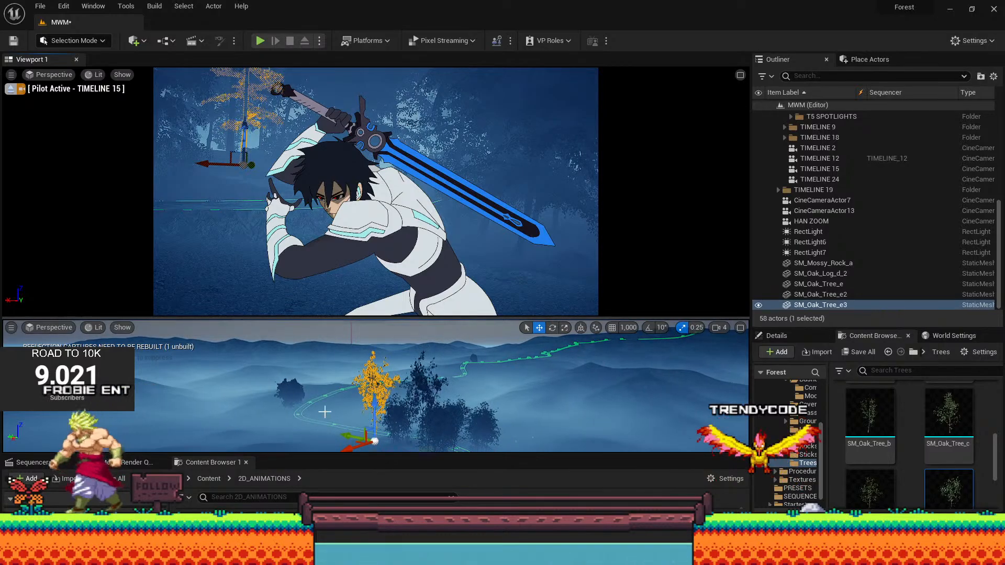
pyautogui.moveTo(325, 412)
pyautogui.keyDown('alt'); pyautogui.mouseDown()
pyautogui.moveTo(314, 410)
pyautogui.moveTo(336, 439)
pyautogui.moveTo(361, 436)
pyautogui.moveTo(335, 423)
pyautogui.mouseUp(); pyautogui.keyUp('alt')
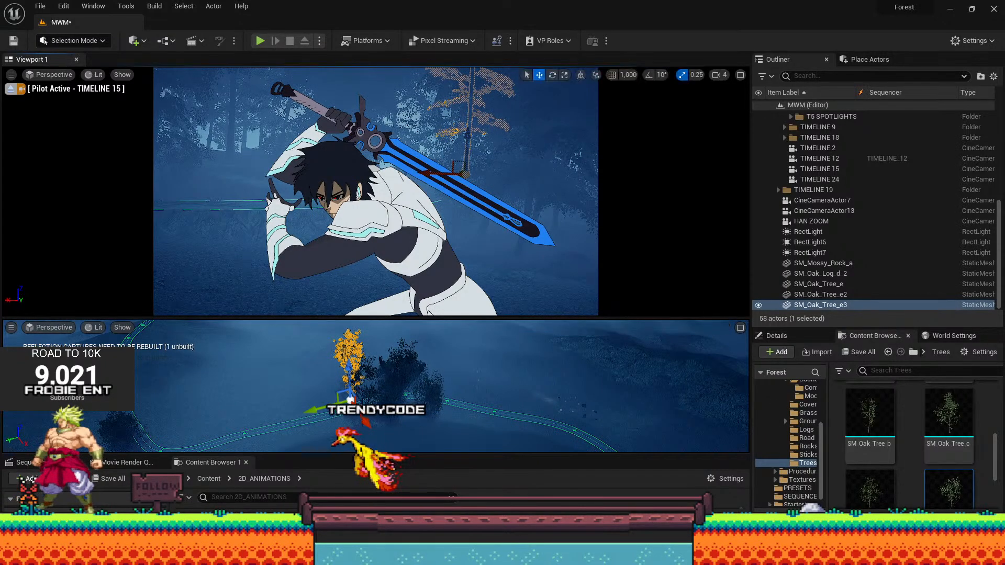
pyautogui.click(246, 264)
pyautogui.click(63, 41)
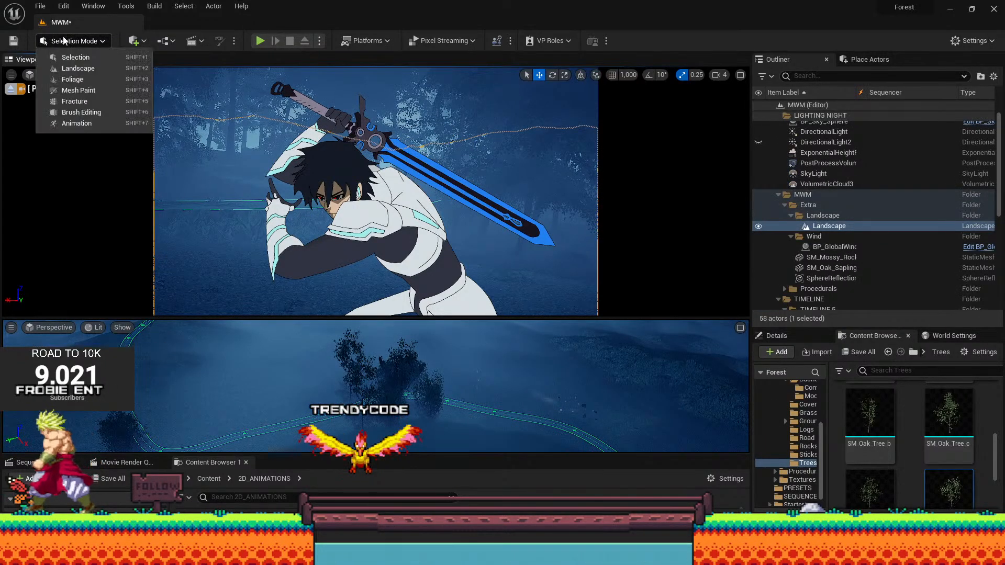
pyautogui.moveTo(414, 354); pyautogui.dragTo(466, 329, button='right')
pyautogui.click(74, 41)
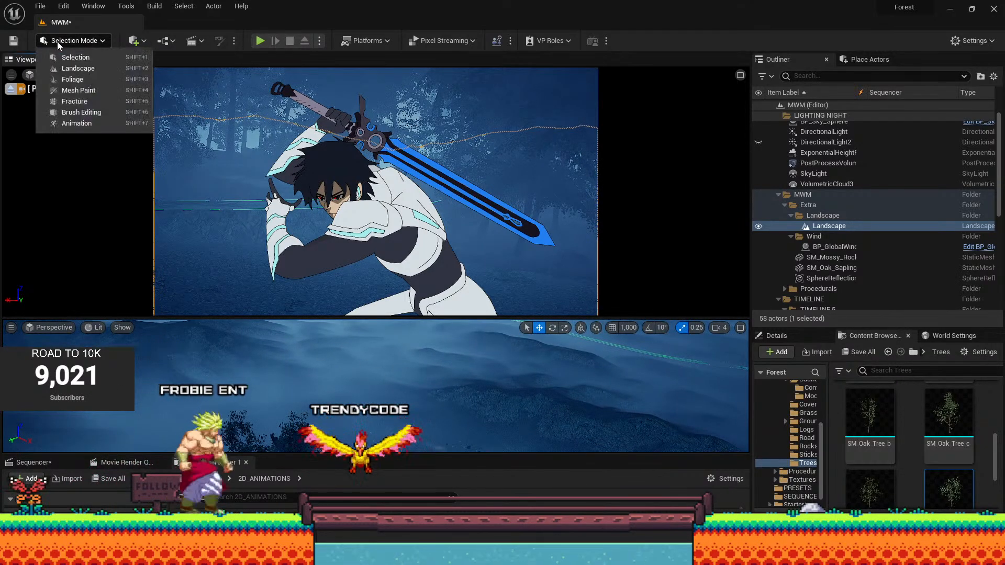
pyautogui.click(96, 77)
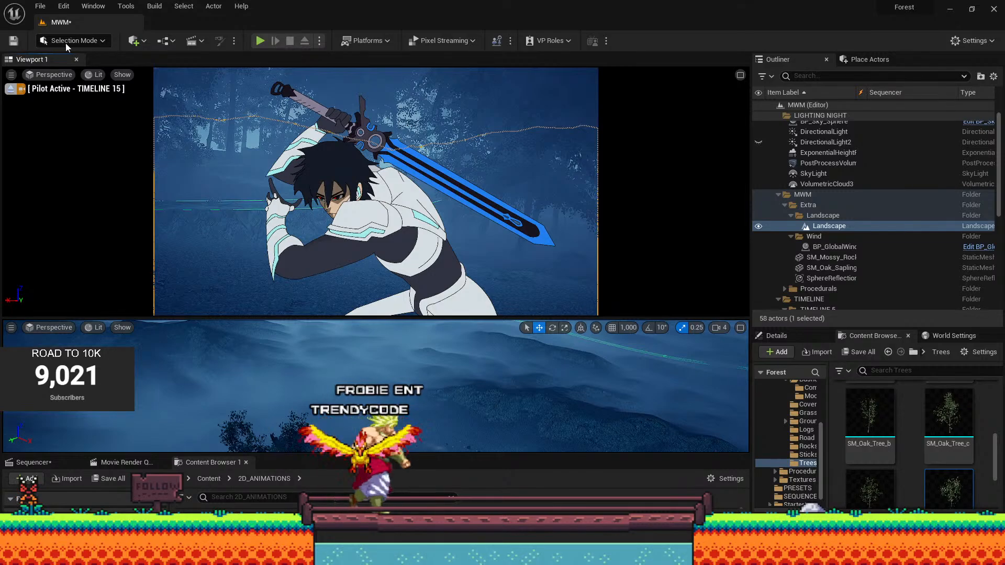
pyautogui.click(88, 41)
pyautogui.click(361, 13)
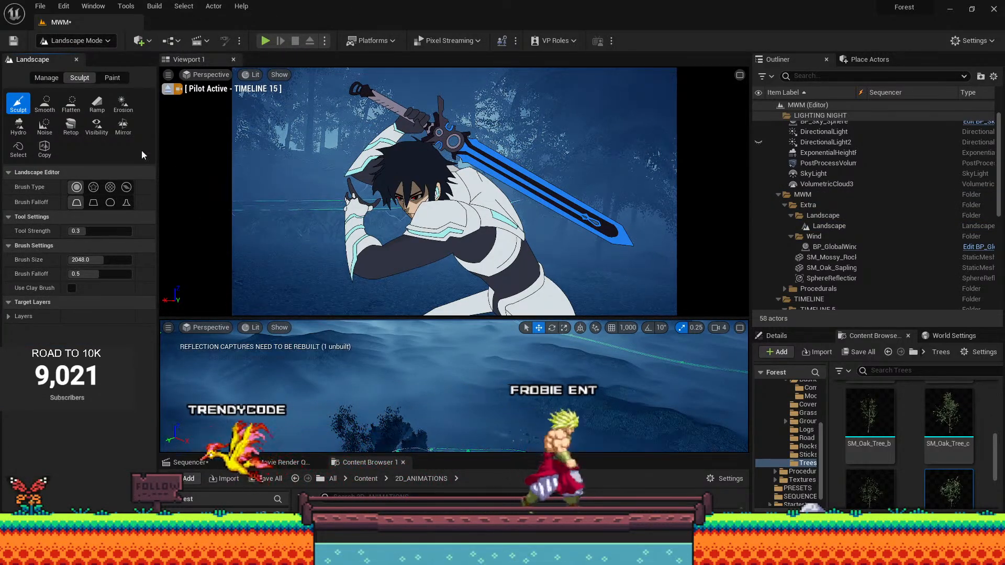
pyautogui.click(46, 107)
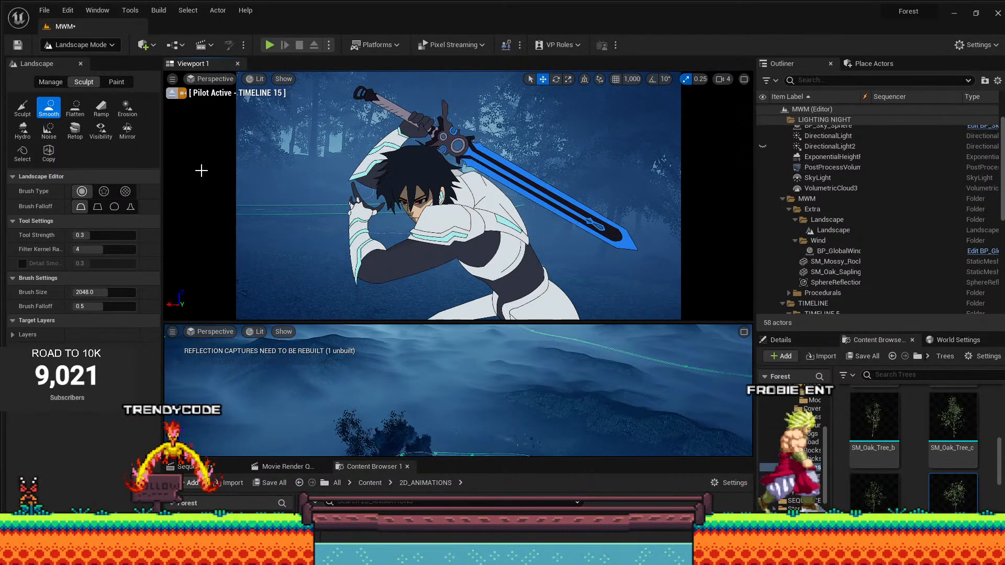
pyautogui.click(68, 46)
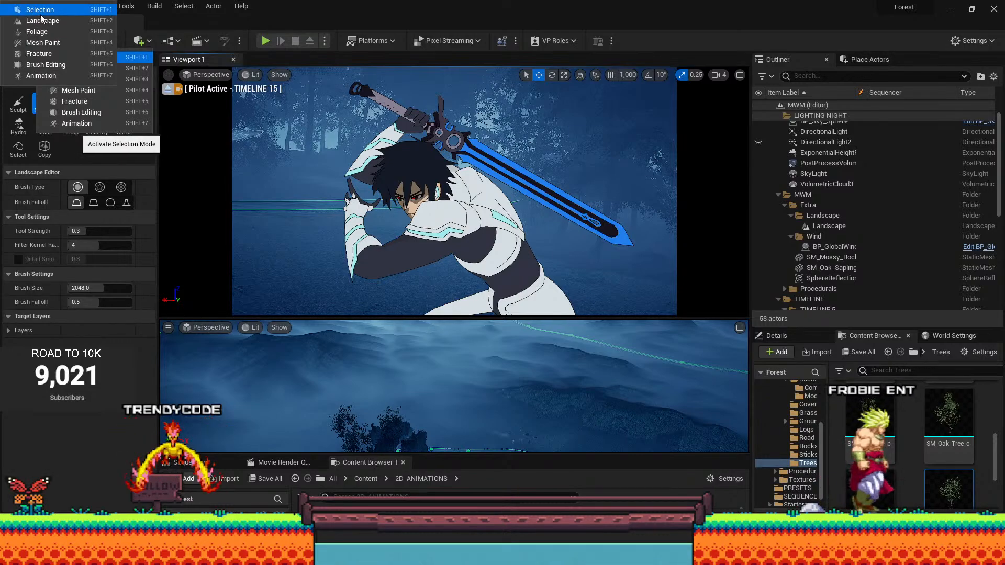
pyautogui.click(47, 12)
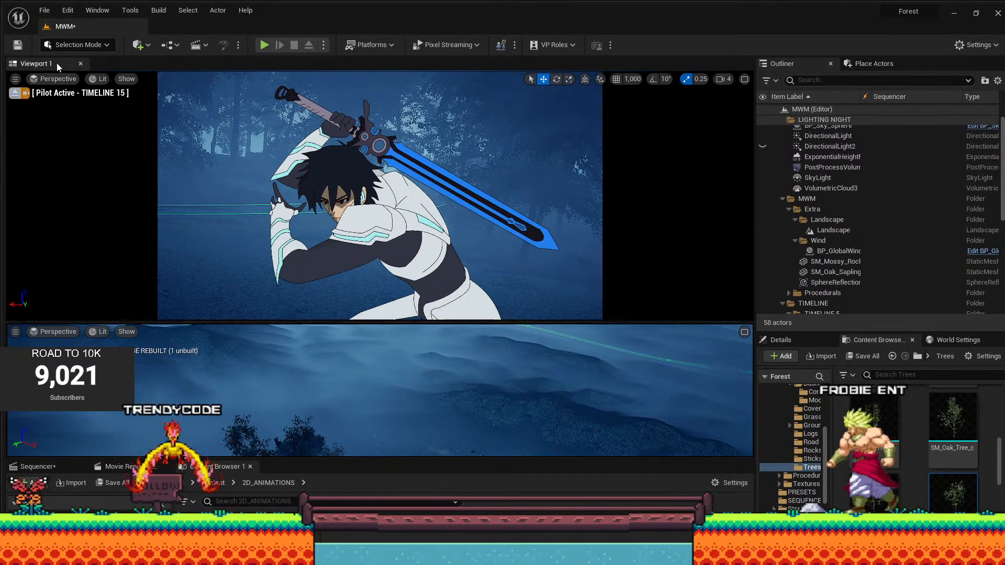
# In Foliage mode, try painting foliage on the ground beside the character, and undo the stroke.
pyautogui.click(72, 46)
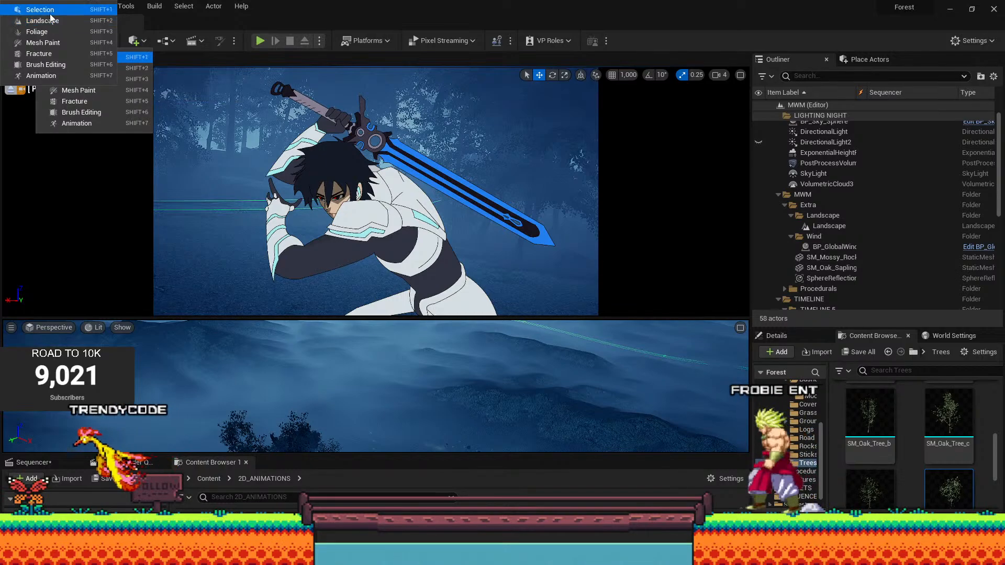
pyautogui.click(38, 32)
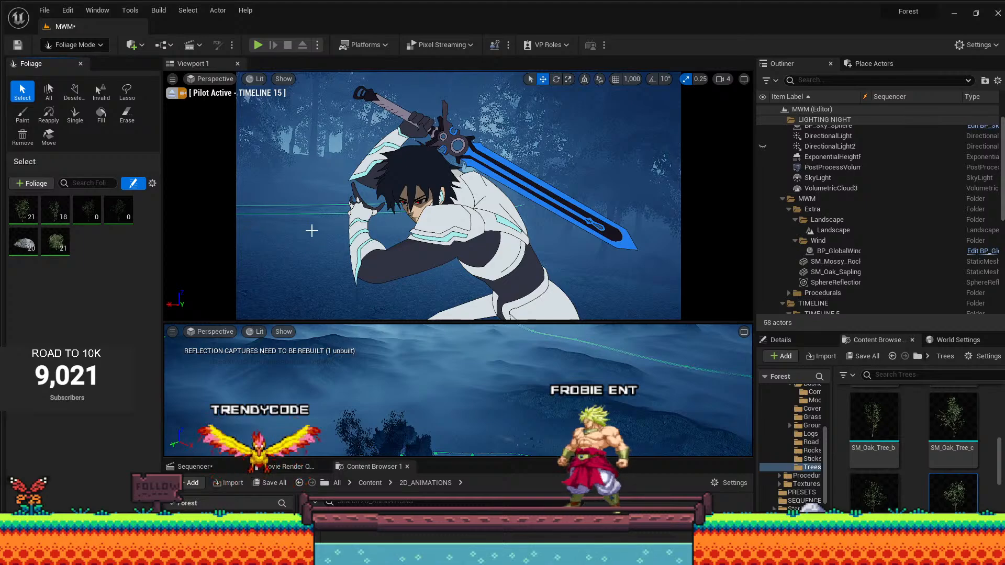
pyautogui.click(21, 114)
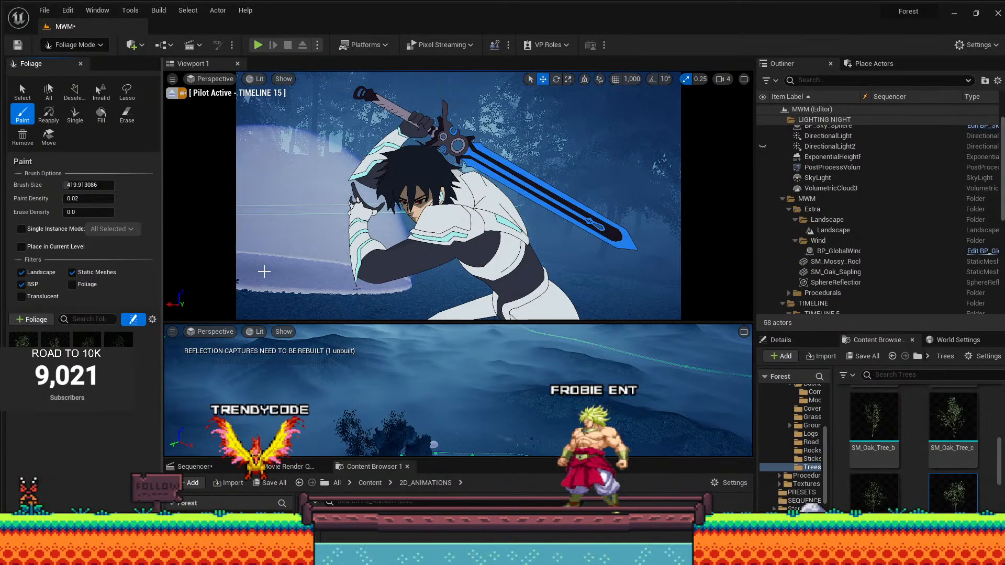
pyautogui.click(259, 272)
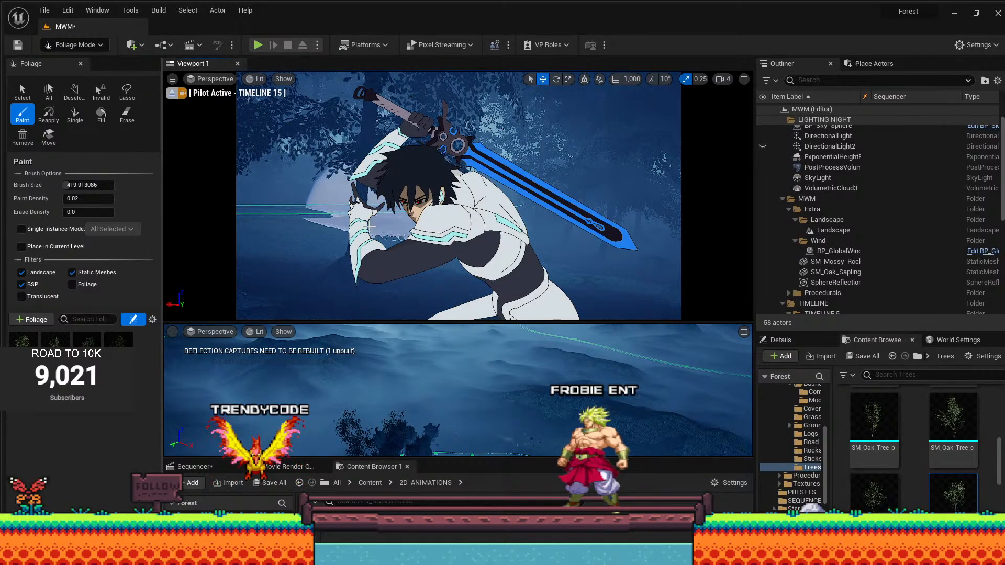
pyautogui.hotkey('ctrl', 'z')
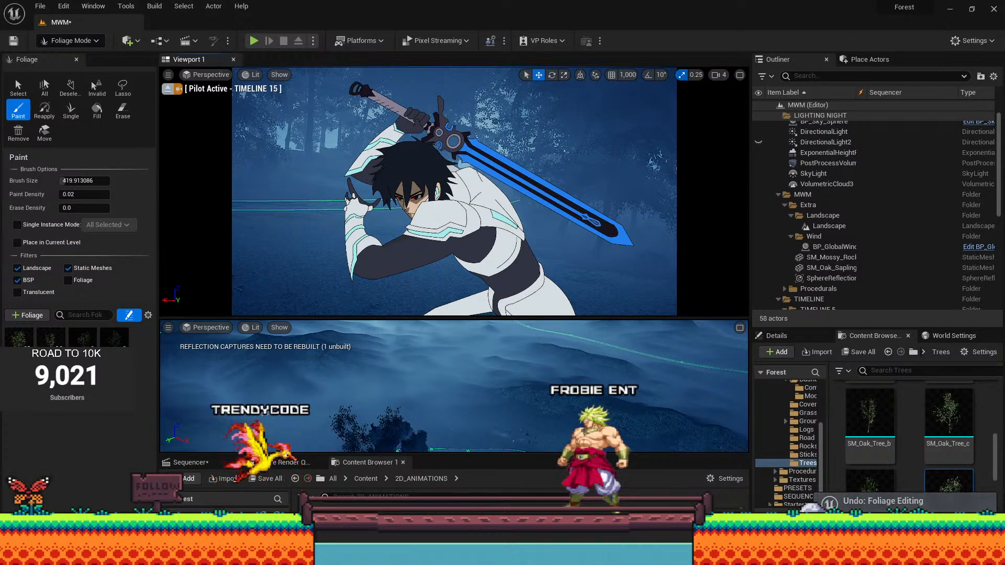
# Switch to Wave Link and slightly lower the Music channel's monitor volume.
pyautogui.click(367, 555)
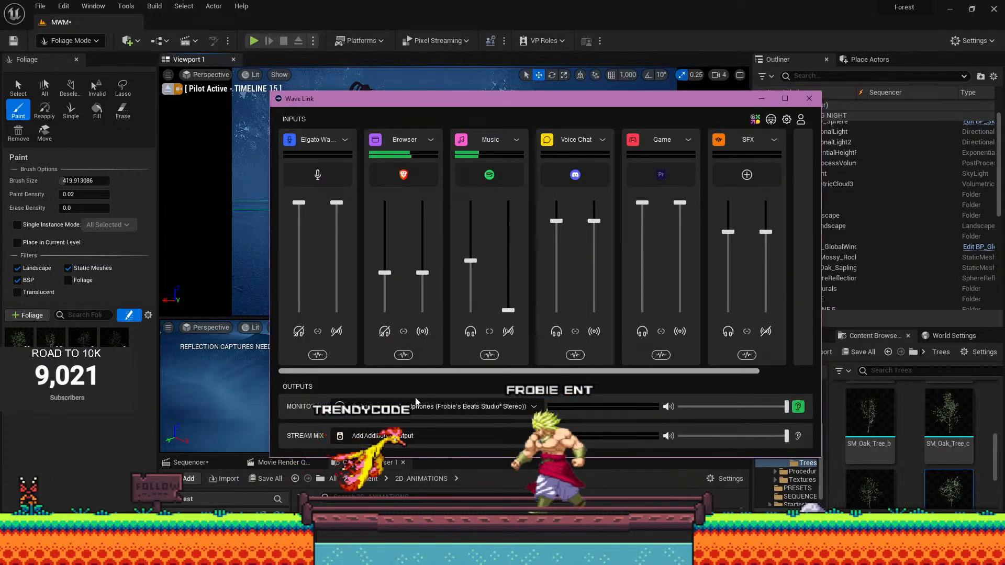
pyautogui.click(384, 331)
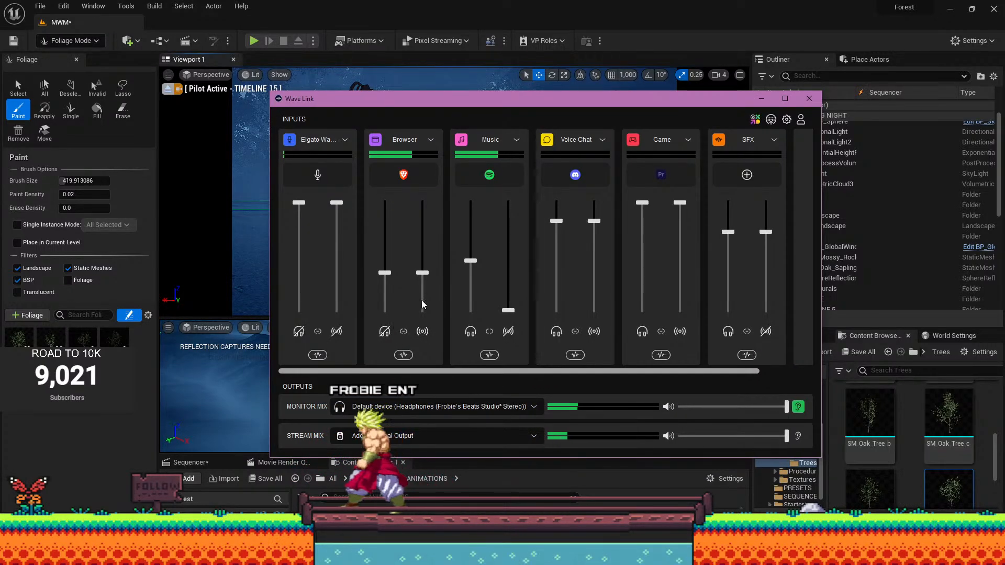
pyautogui.moveTo(470, 261)
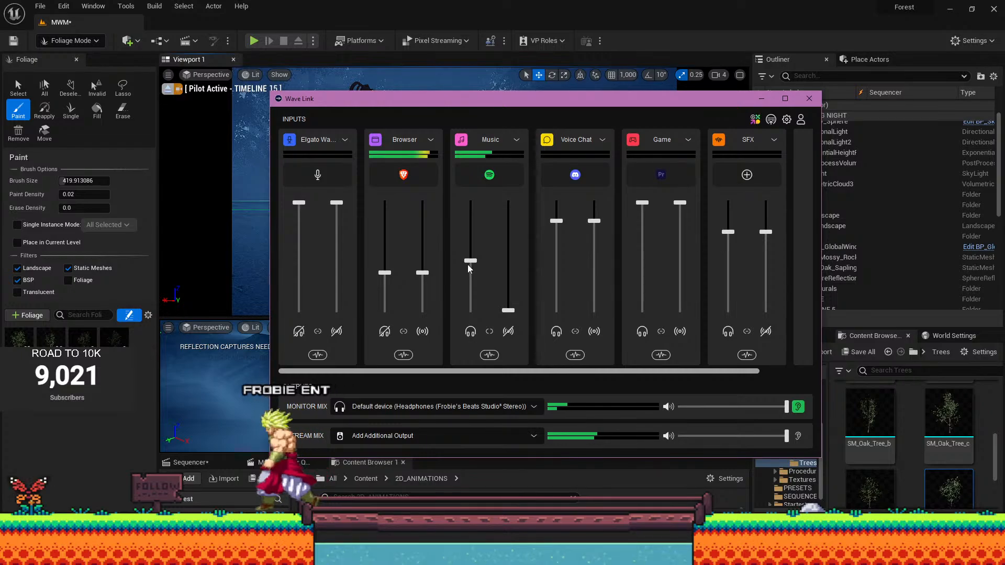
pyautogui.moveTo(470, 262); pyautogui.dragTo(470, 265)
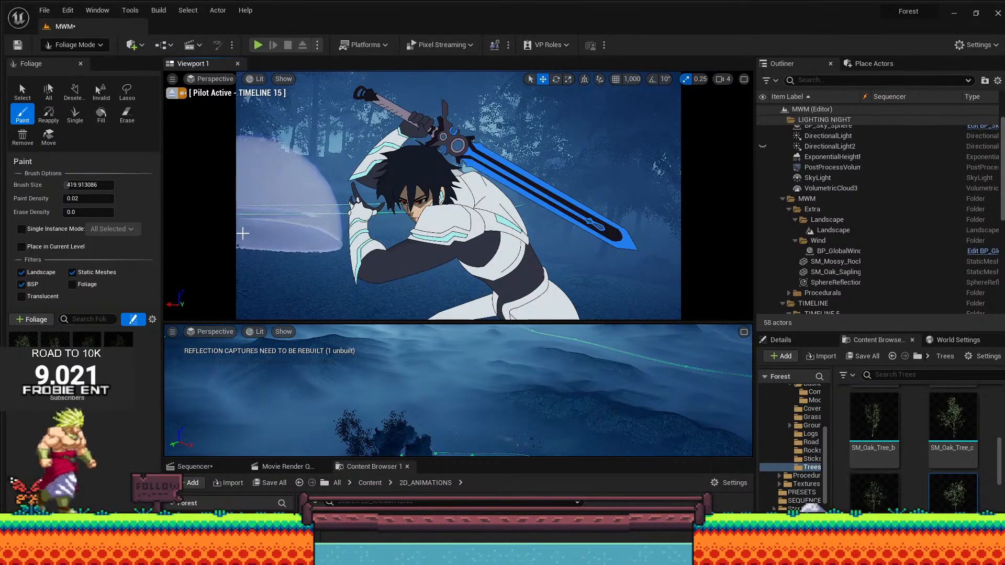
# Try painting foliage on the ground beside the character's arm and behind the sword tip, undoing each stroke.
pyautogui.click(307, 233)
pyautogui.hotkey('ctrl', 'z')
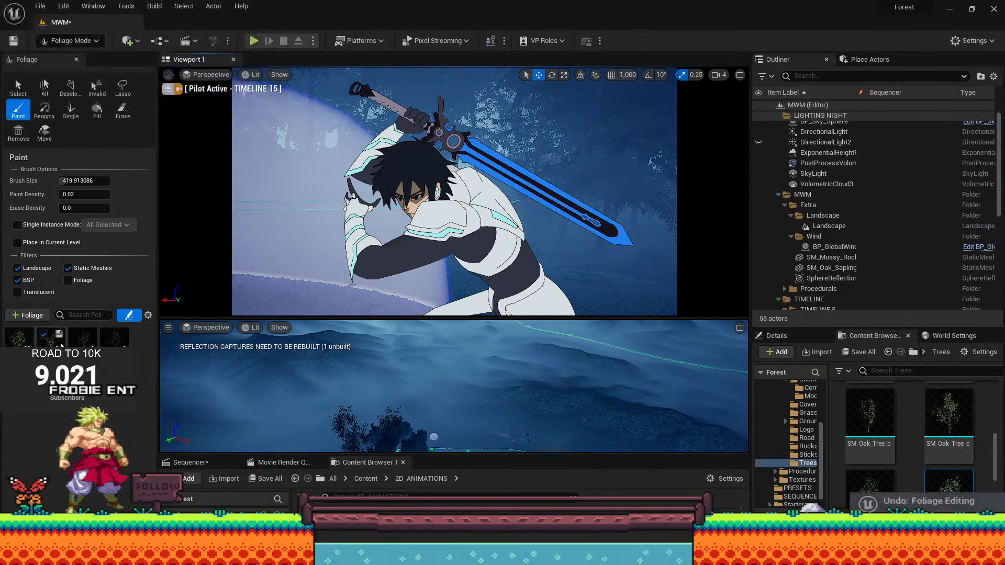
pyautogui.click(78, 338)
pyautogui.moveTo(361, 417); pyautogui.dragTo(262, 419, button='right')
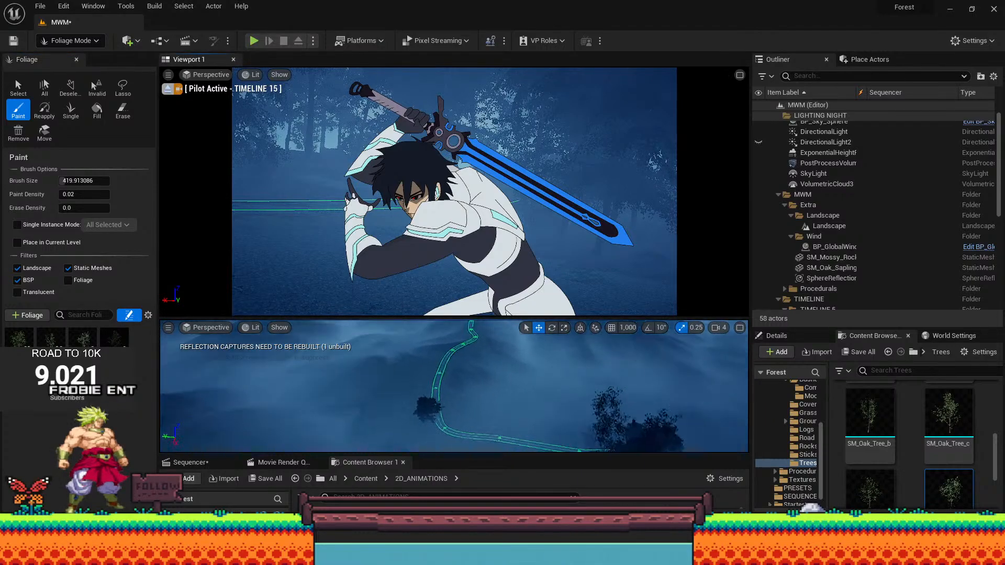
pyautogui.moveTo(474, 414); pyautogui.dragTo(442, 422, button='right')
pyautogui.moveTo(565, 398); pyautogui.dragTo(574, 428, button='right')
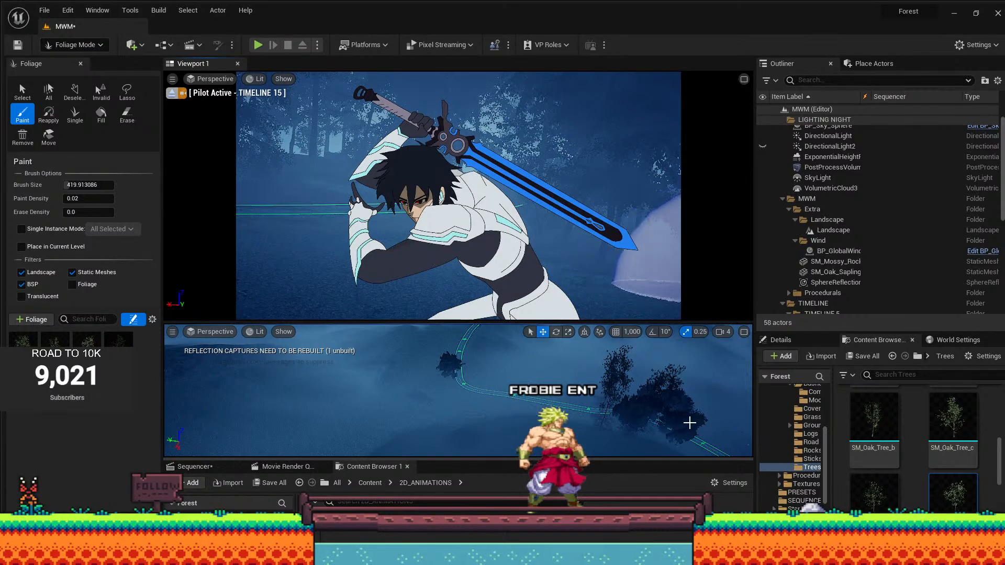
pyautogui.click(659, 297)
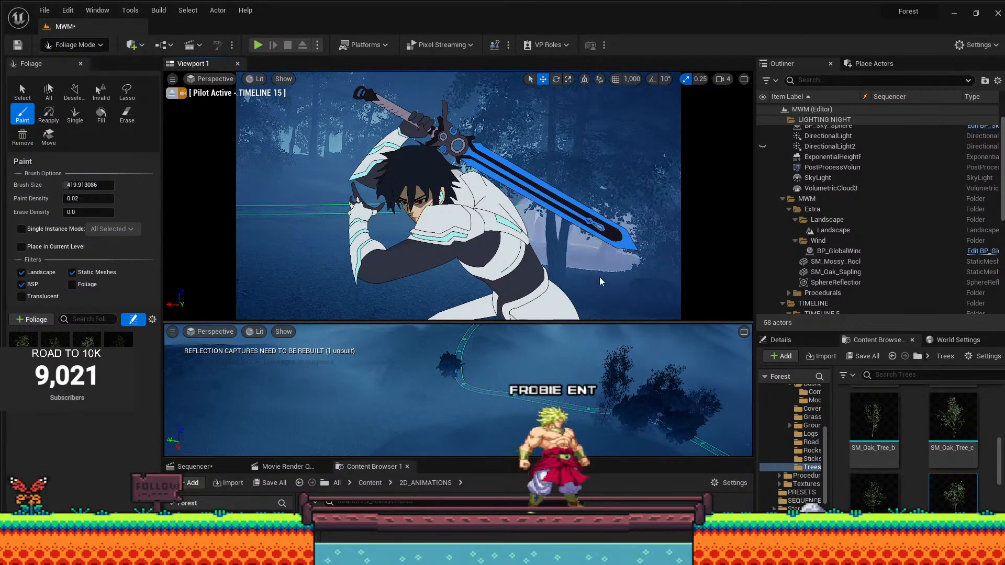
pyautogui.hotkey('ctrl', 'z')
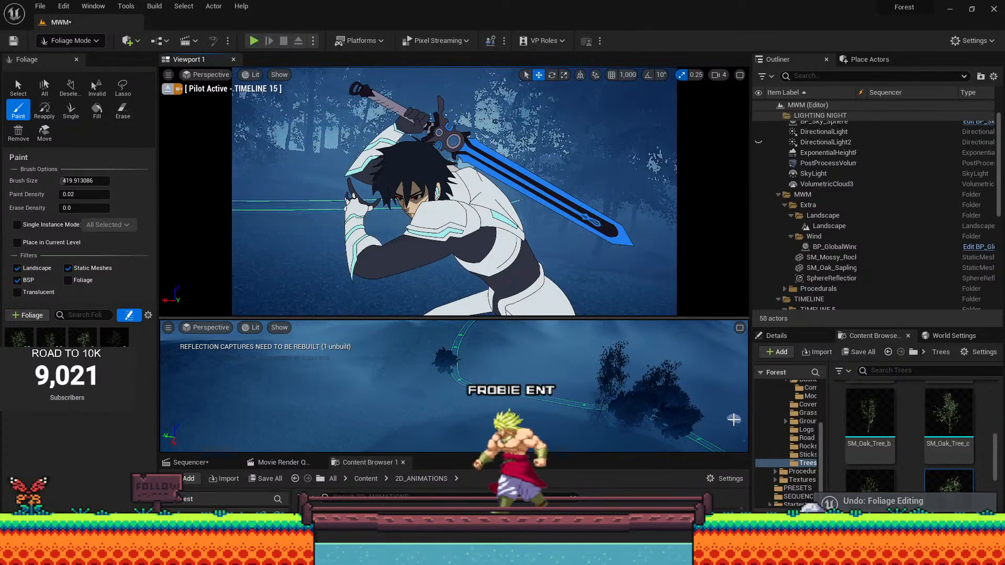
# Try painting foliage around the tree cluster in the free perspective view, and undo the strokes.
pyautogui.click(696, 414)
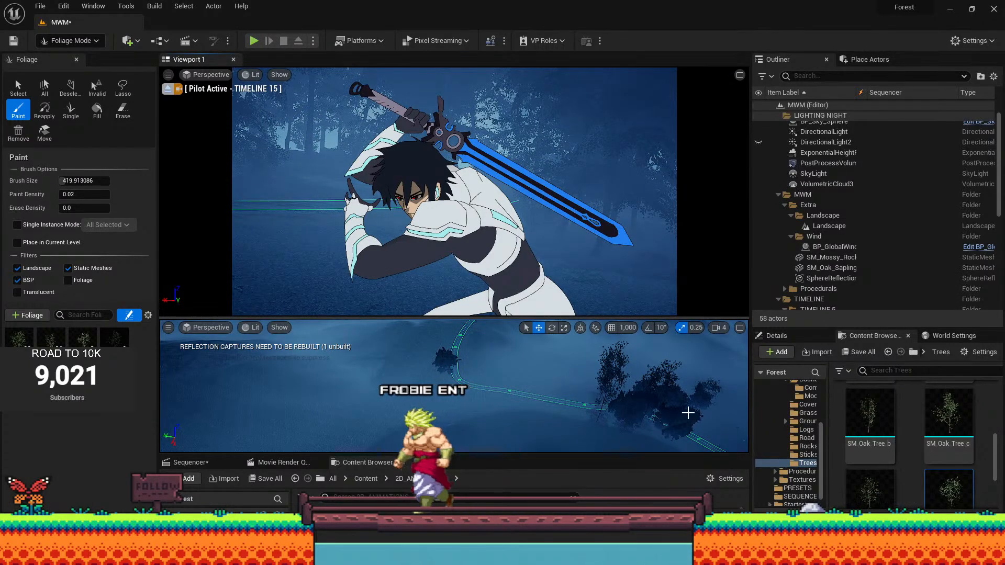
pyautogui.hotkey('ctrl', 'z')
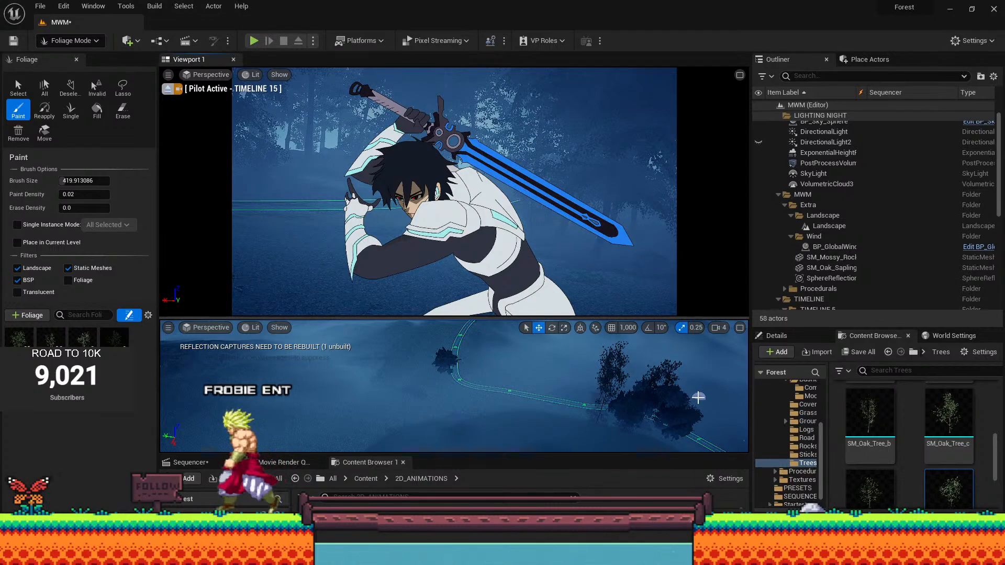
pyautogui.moveTo(698, 398); pyautogui.dragTo(724, 419, button='right')
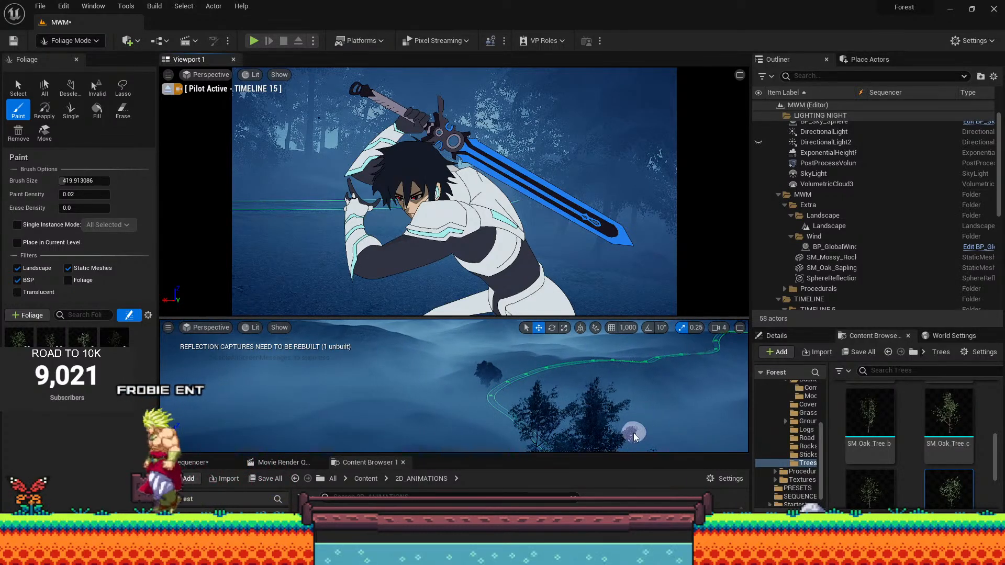
pyautogui.moveTo(625, 443); pyautogui.dragTo(628, 473, button='right')
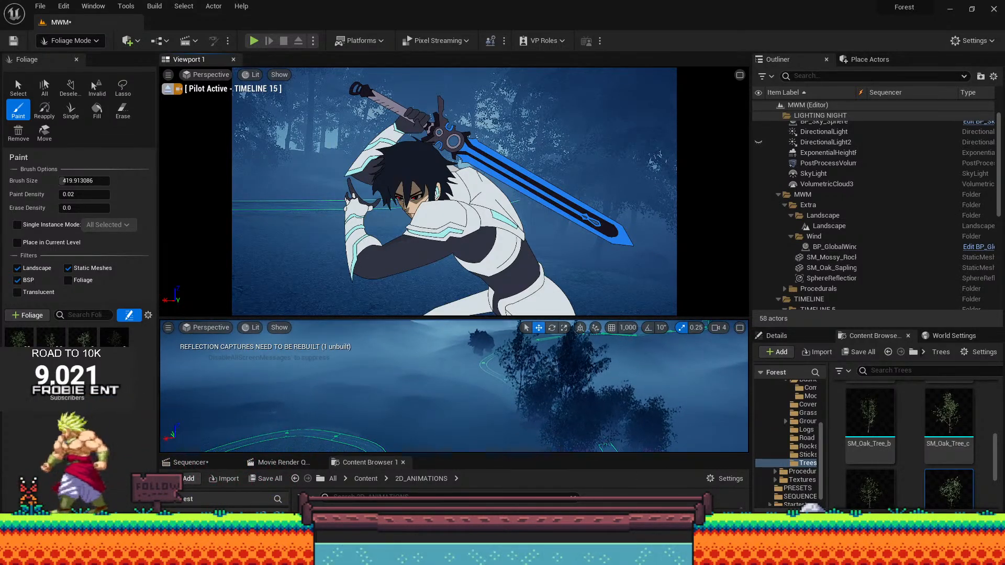
pyautogui.moveTo(660, 419); pyautogui.dragTo(670, 434, button='right')
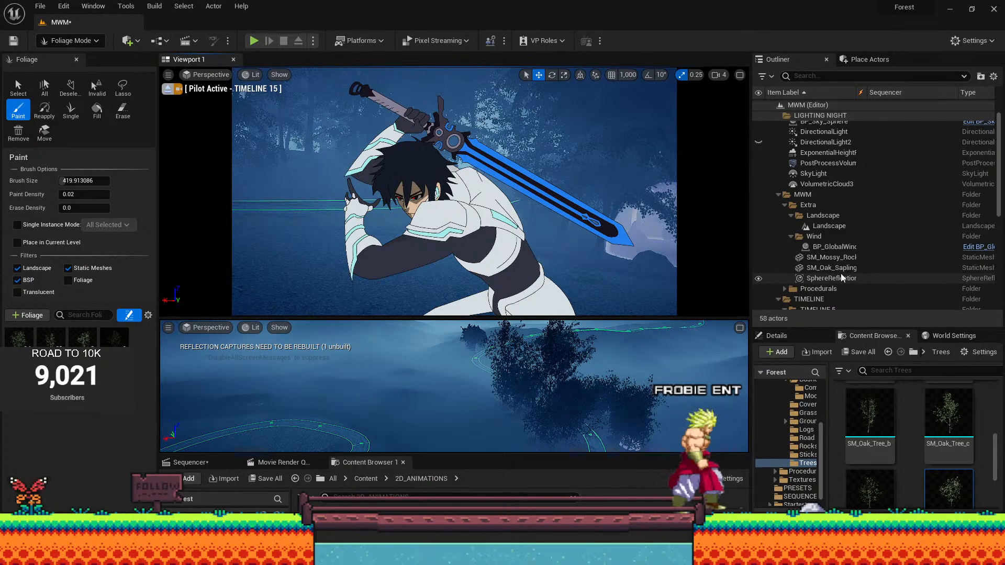
pyautogui.hotkey('ctrl', 'z')
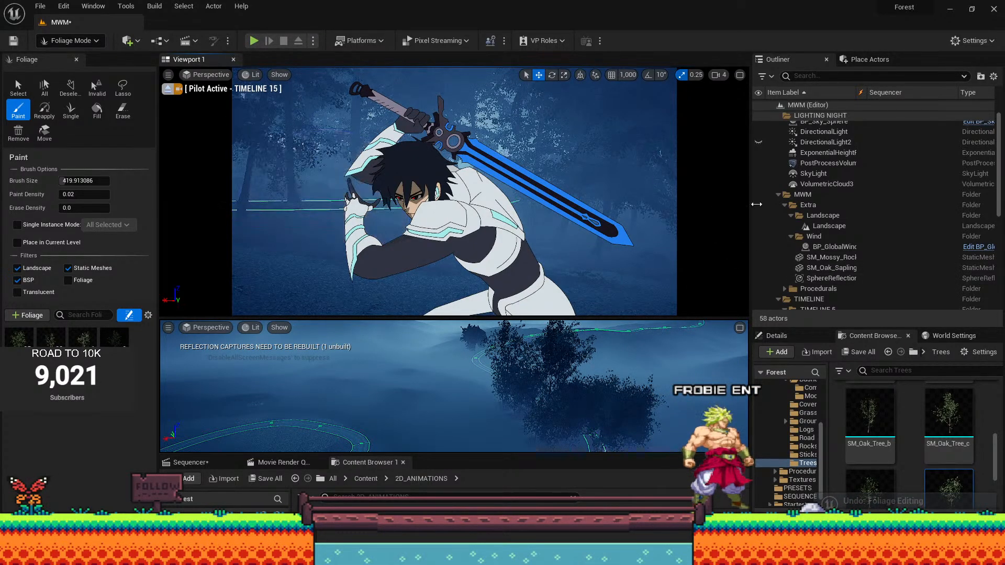
pyautogui.hotkey('ctrl', 'z')
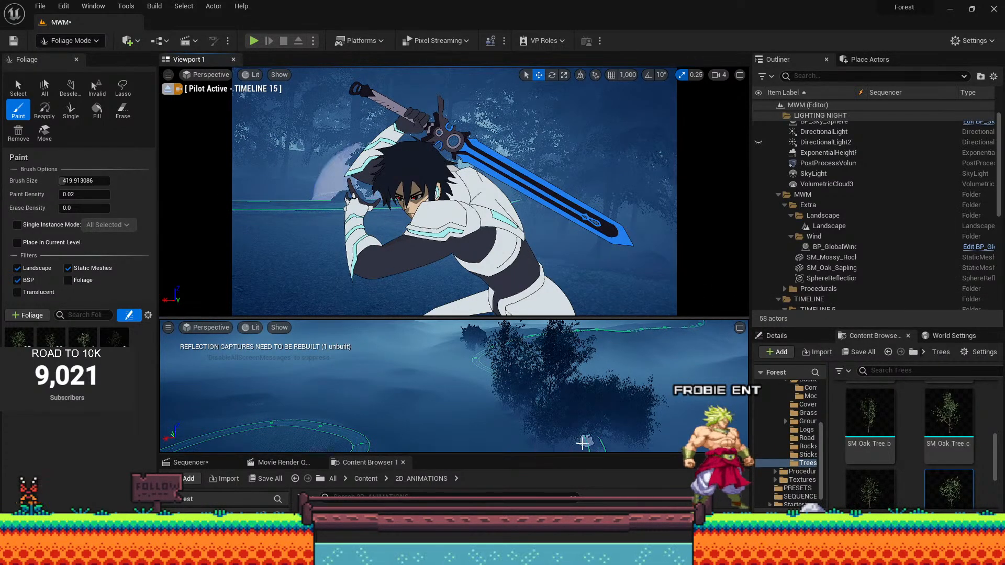
# Return to Selection mode, select DirectionalLight2 and save the open sequence.
pyautogui.click(42, 42)
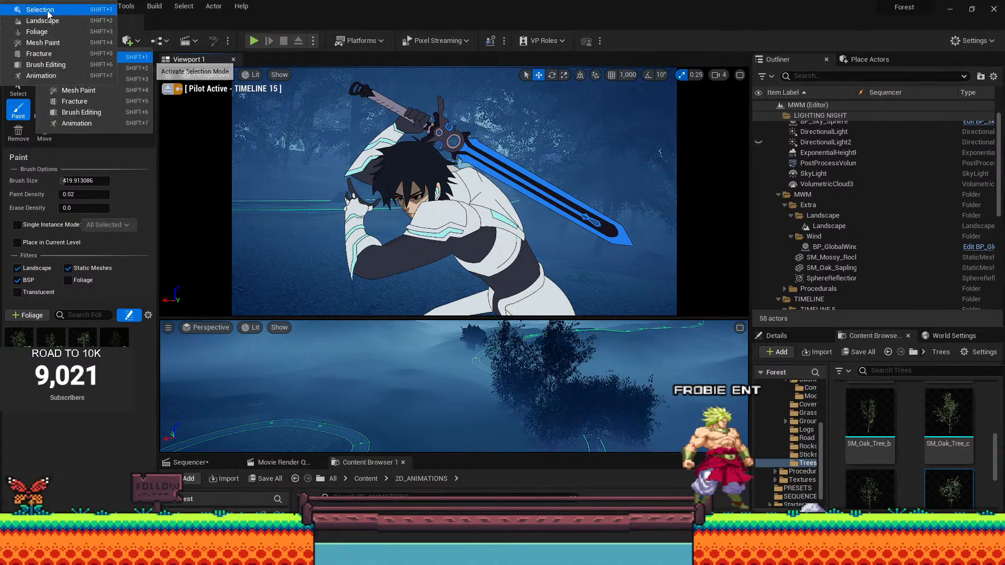
pyautogui.click(83, 59)
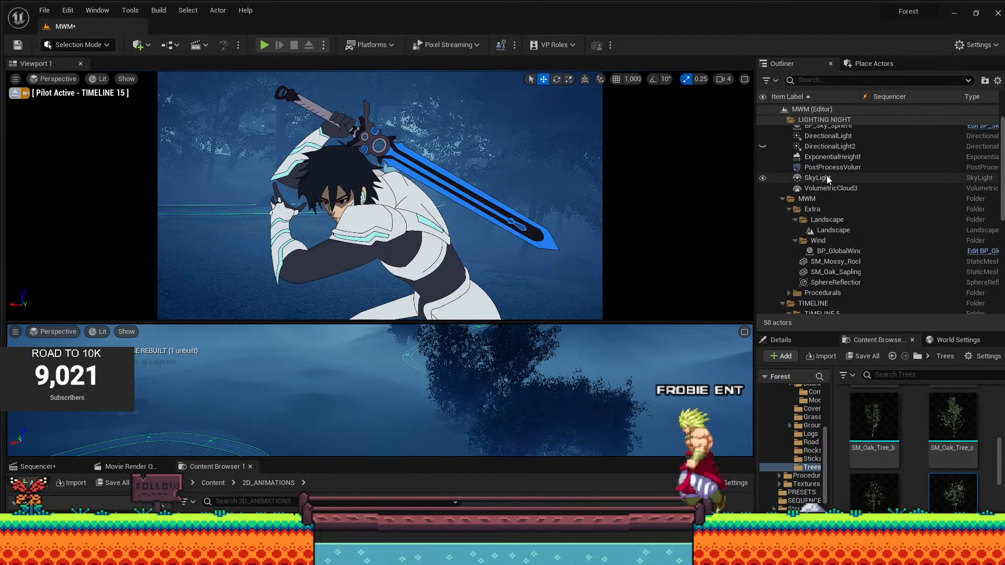
pyautogui.click(832, 148)
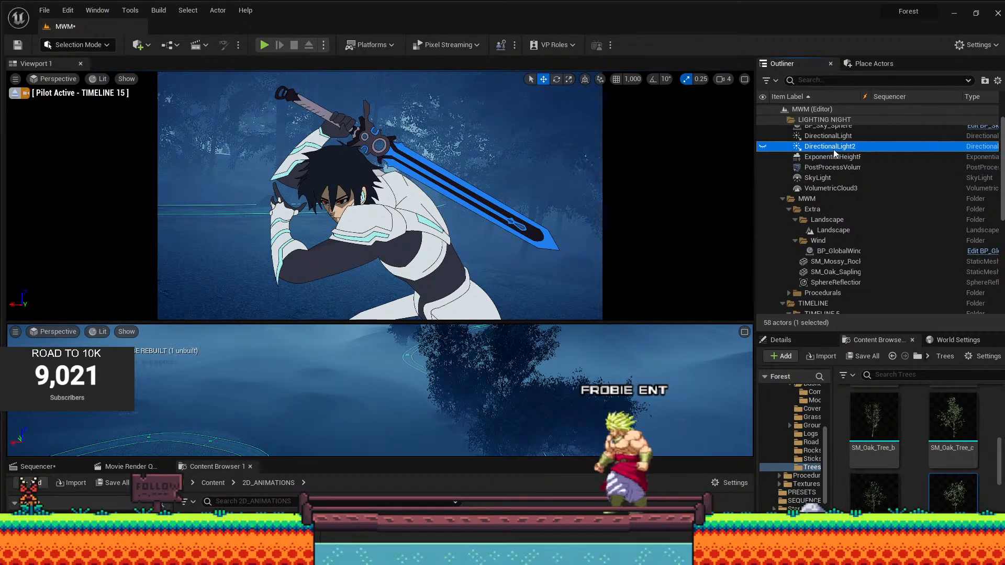
pyautogui.hotkey('ctrl', 's')
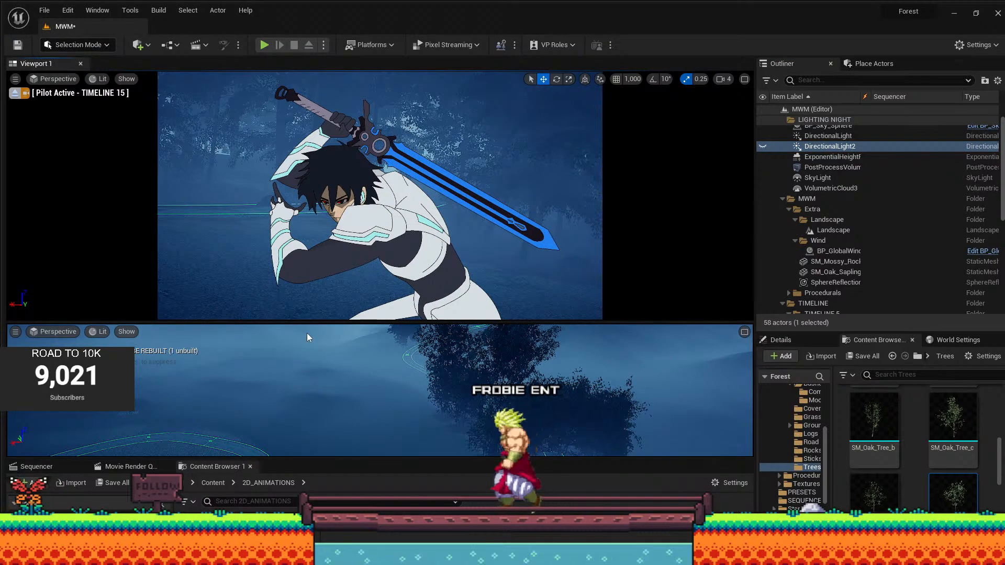
# Select the TIMELINE 15 camera and tilt it slightly downward to raise the forest background behind the character.
pyautogui.scroll(-3, 853, 217)
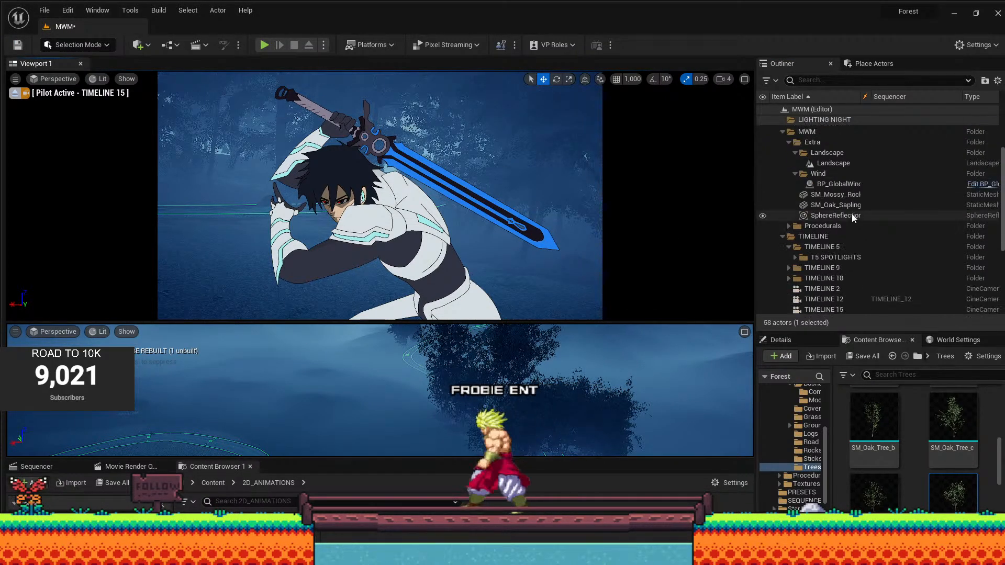
pyautogui.scroll(-5, 845, 213)
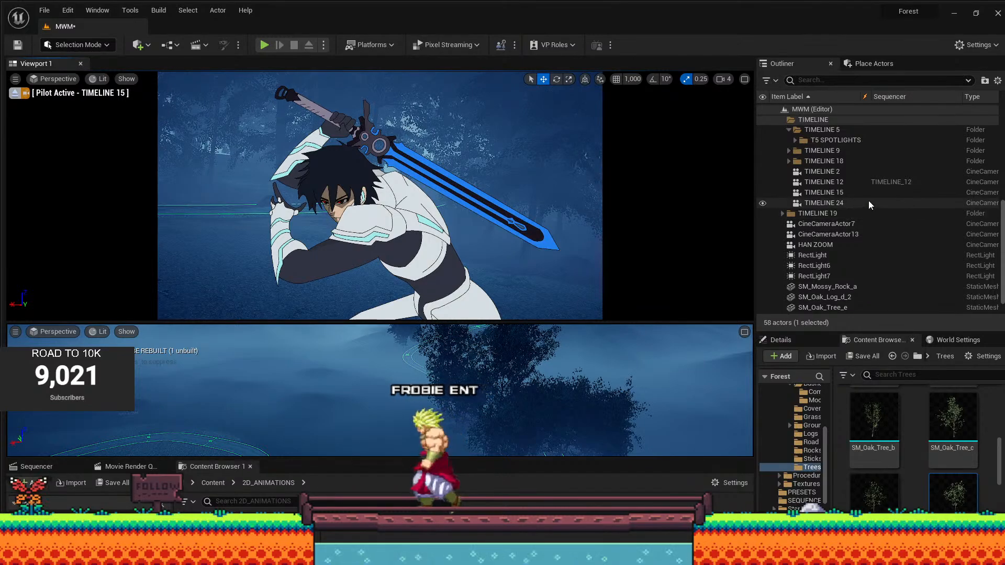
pyautogui.click(868, 199)
pyautogui.moveTo(413, 382); pyautogui.dragTo(381, 372, button='right')
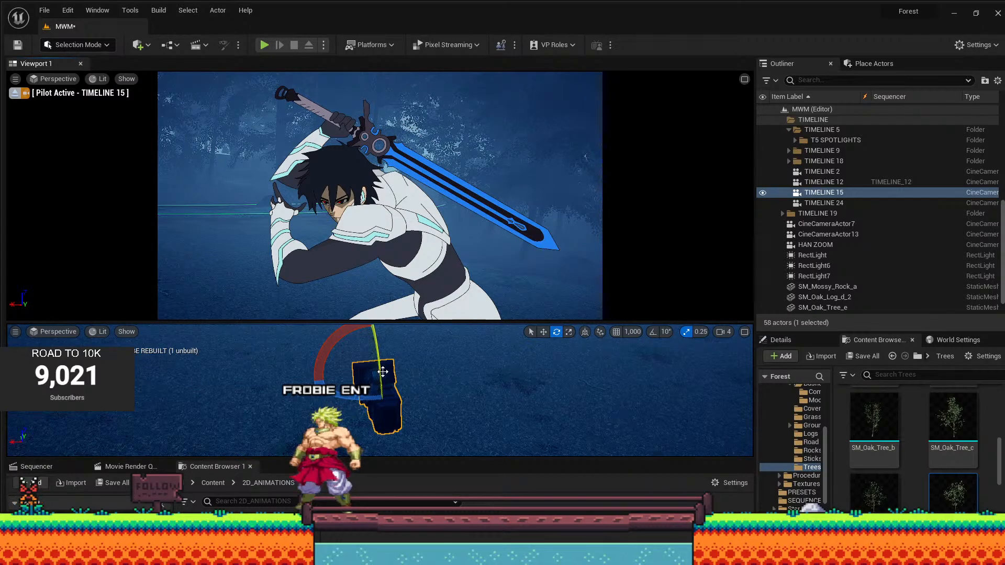
pyautogui.moveTo(383, 372); pyautogui.dragTo(374, 374)
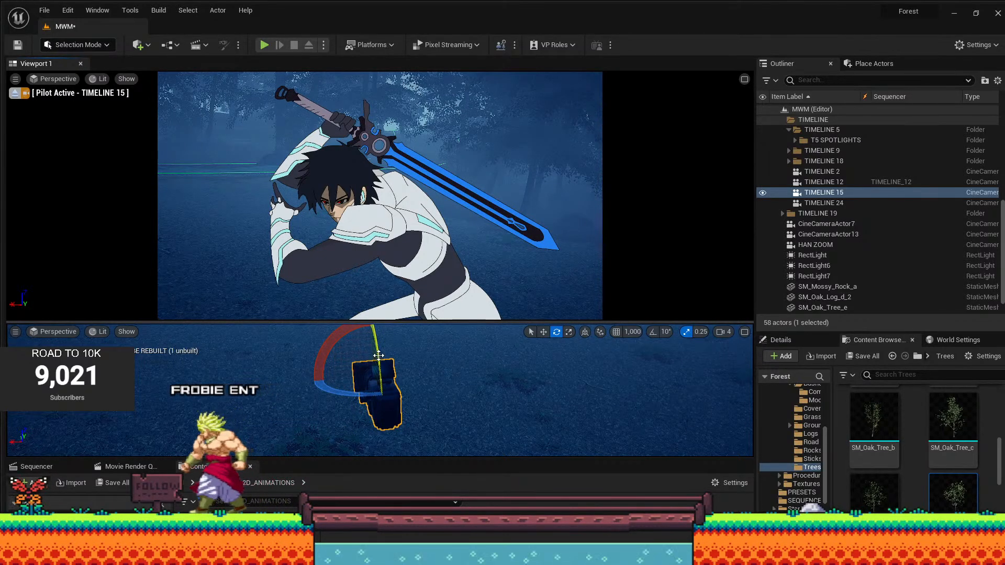
pyautogui.moveTo(379, 356); pyautogui.dragTo(376, 362)
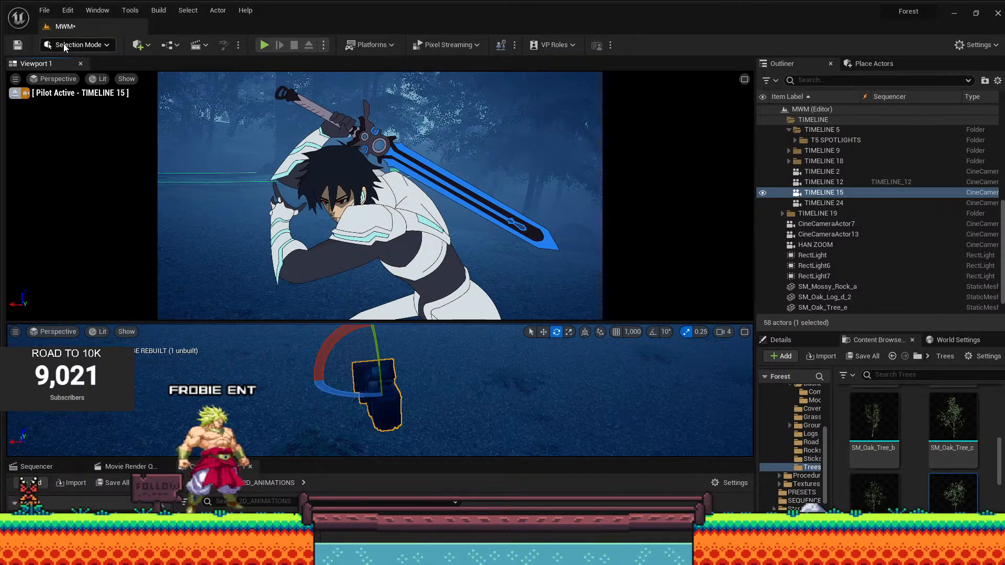
# In Foliage mode, try painting foliage in the background behind the sword blade, and undo the stroke.
pyautogui.click(65, 47)
pyautogui.click(37, 32)
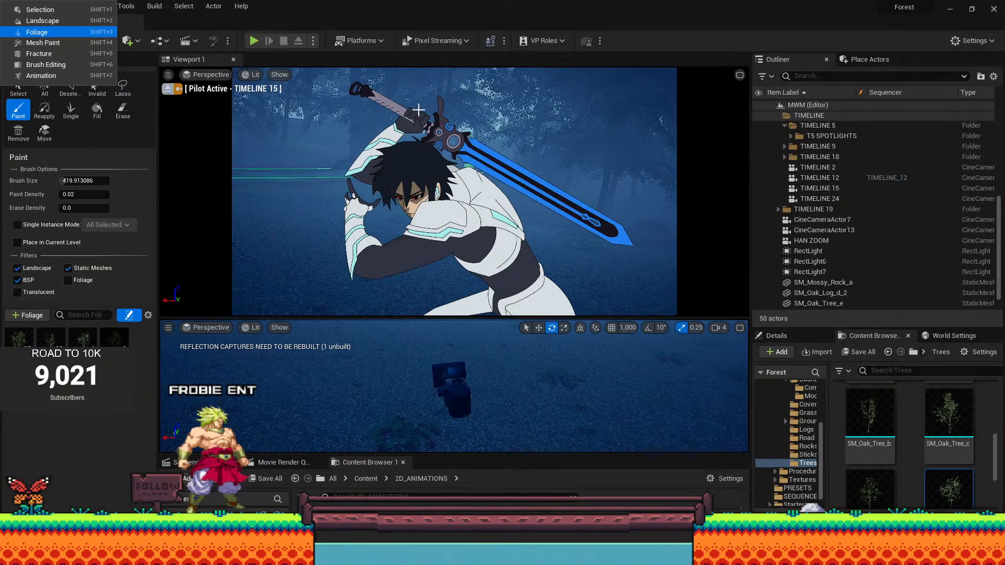
pyautogui.click(502, 138)
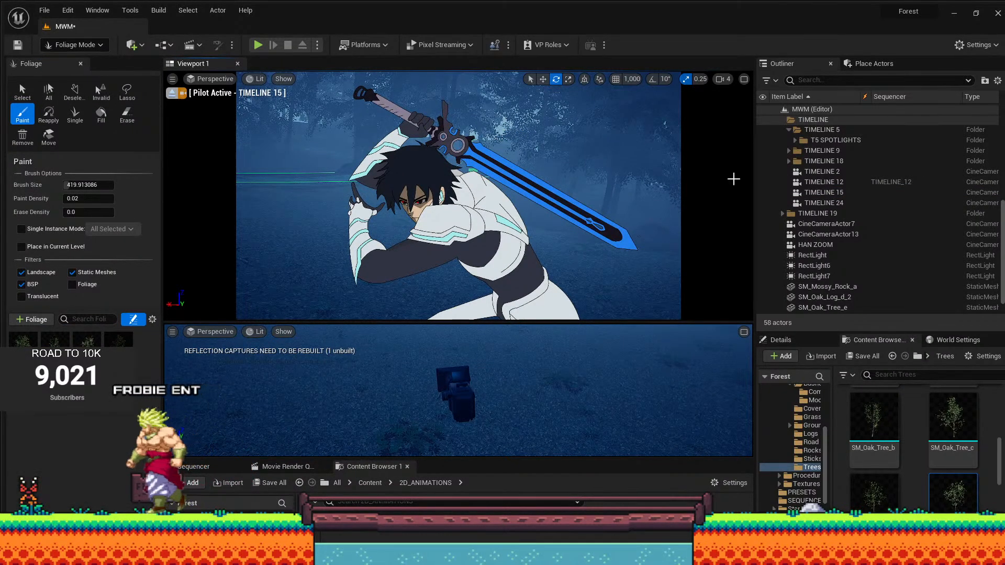
pyautogui.hotkey('ctrl', 'z')
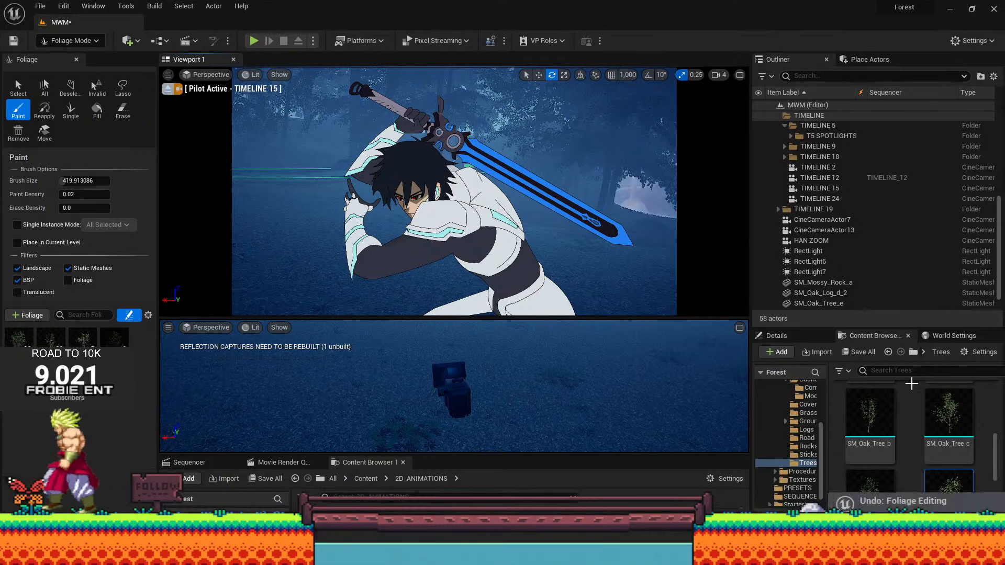
# In Selection mode, place the SM_Oak_Tree_b mesh in the TIMELINE 15 background behind the sword blade, near the hilt.
pyautogui.click(883, 448)
pyautogui.moveTo(879, 443); pyautogui.dragTo(875, 441)
pyautogui.click(58, 41)
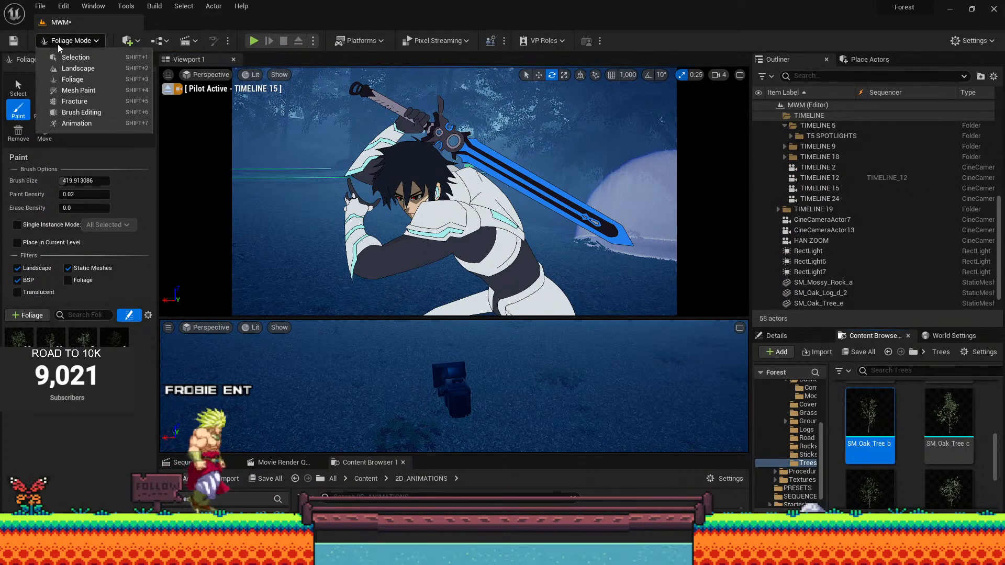
pyautogui.click(66, 58)
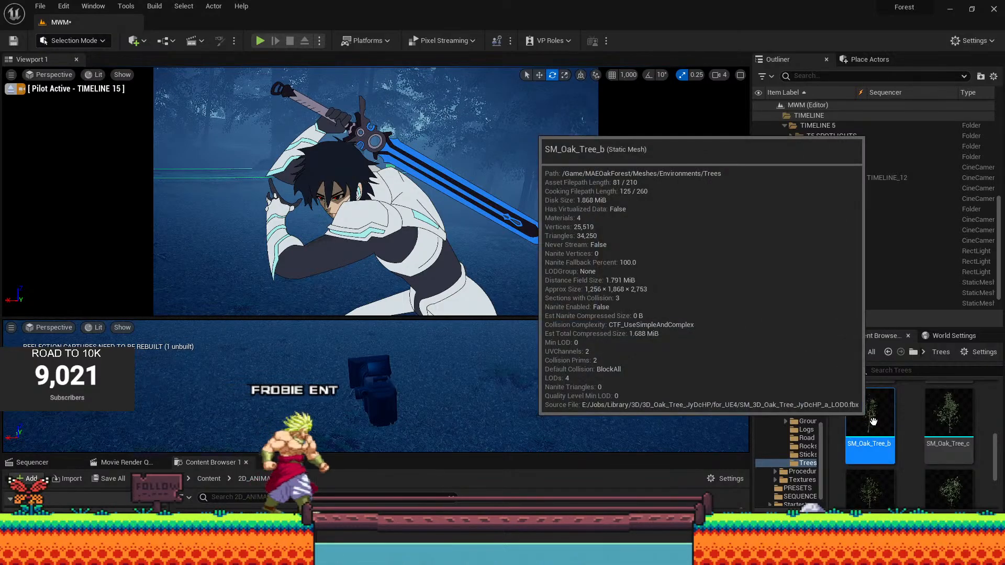
pyautogui.moveTo(847, 413); pyautogui.dragTo(425, 152)
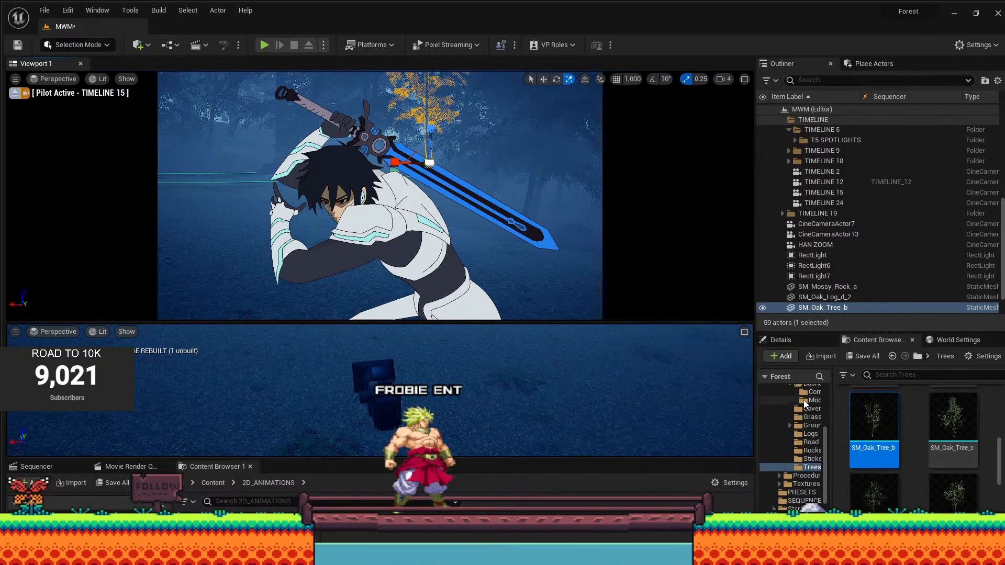
# Place the SM_Large_Rock_a mesh from the Rocks asset folder on the ground behind the character's raised arms.
pyautogui.click(805, 401)
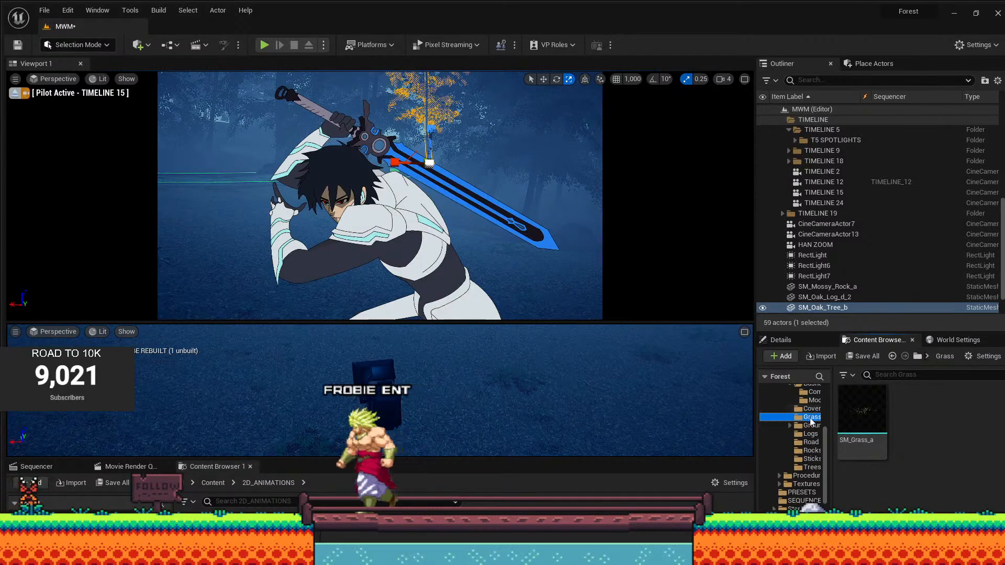
pyautogui.click(810, 425)
pyautogui.click(812, 450)
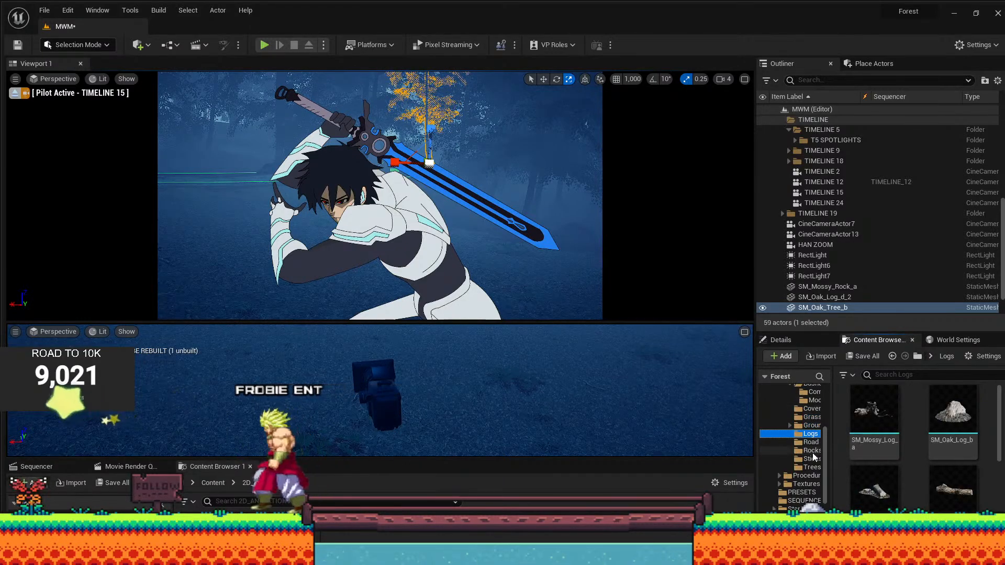
pyautogui.moveTo(328, 213); pyautogui.dragTo(276, 167)
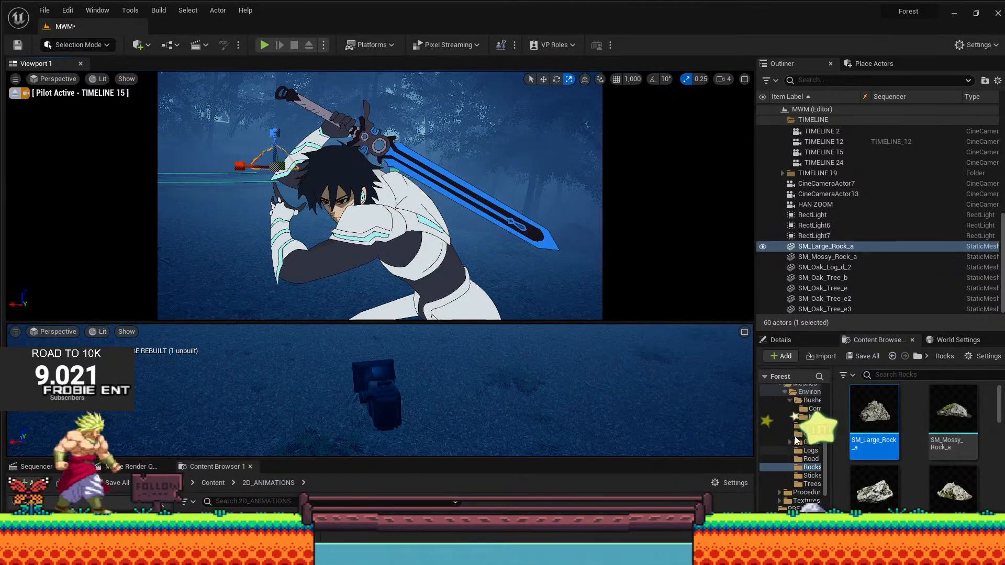
# Place the SM_Winterberry_b mesh from the Common_Winterberry folder in the TIMELINE 15 background beside the character's raised arms.
pyautogui.scroll(2, 796, 419)
pyautogui.click(803, 425)
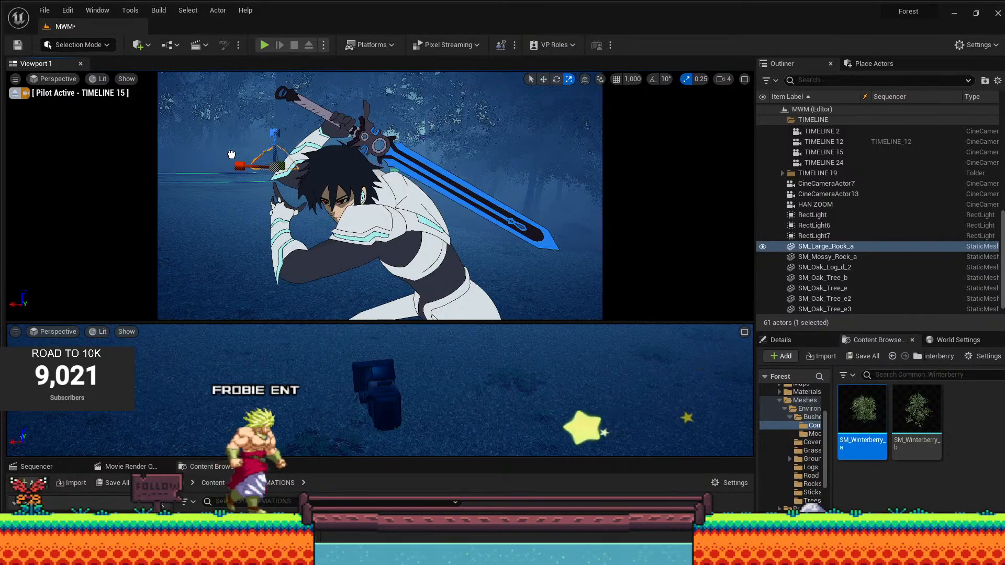
pyautogui.moveTo(230, 171); pyautogui.dragTo(813, 385)
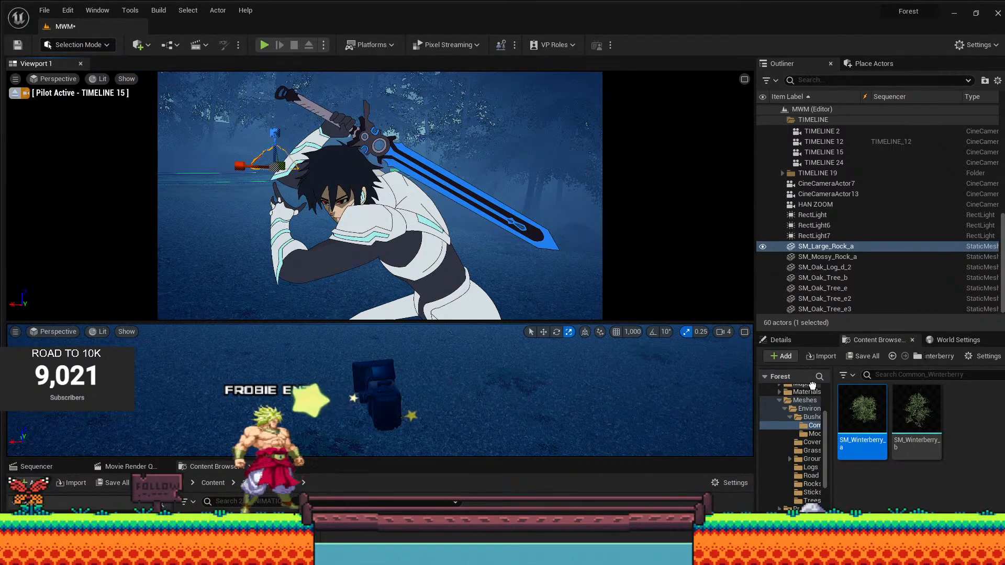
pyautogui.moveTo(860, 415); pyautogui.dragTo(166, 119)
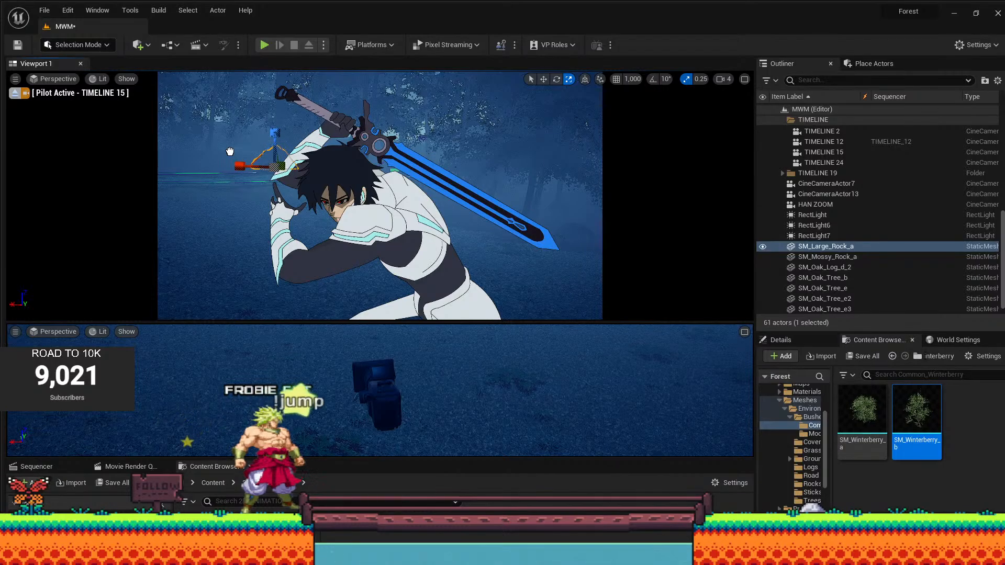
pyautogui.moveTo(222, 153); pyautogui.dragTo(226, 154)
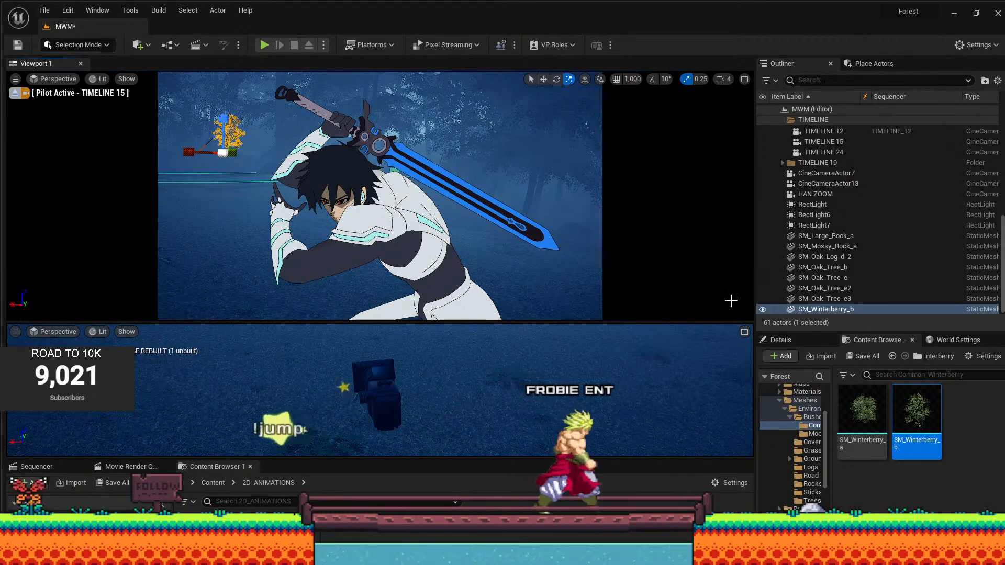
# Place the SM_Winterberry_a mesh beside the character's raised arms and move it outward so it only partly enters the shot.
pyautogui.click(918, 495)
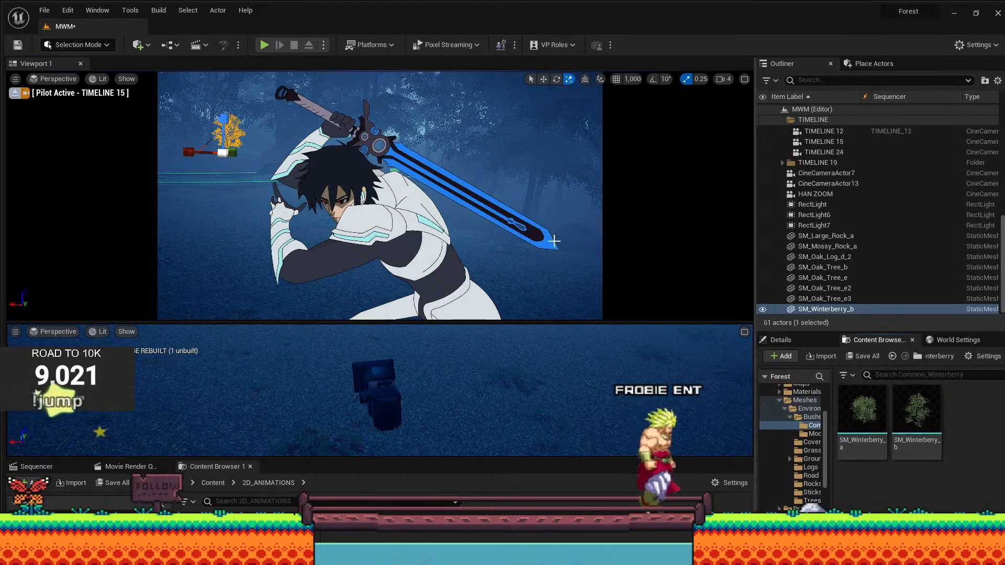
pyautogui.moveTo(857, 392); pyautogui.dragTo(106, 289)
pyautogui.press('w')
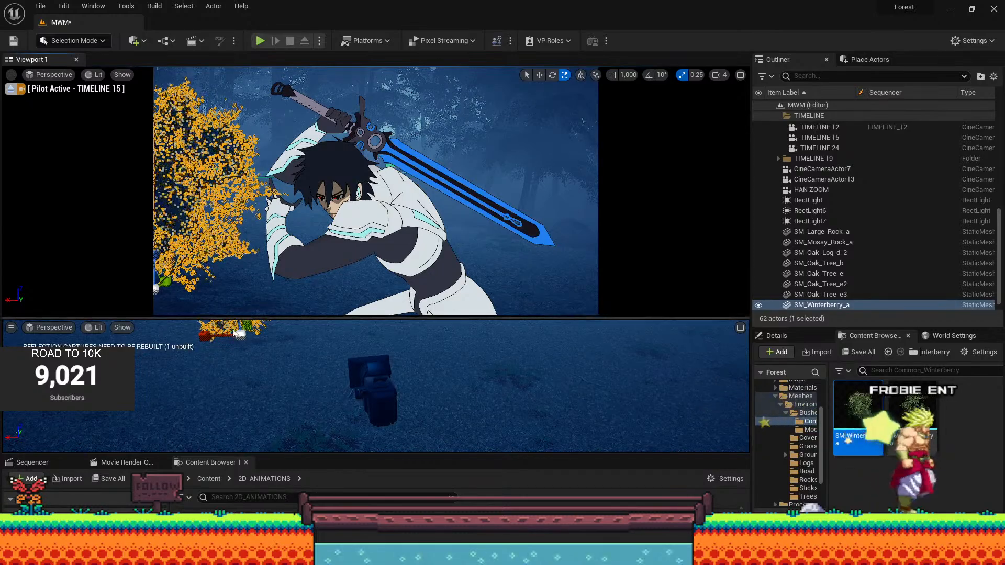
pyautogui.moveTo(214, 338); pyautogui.dragTo(188, 331)
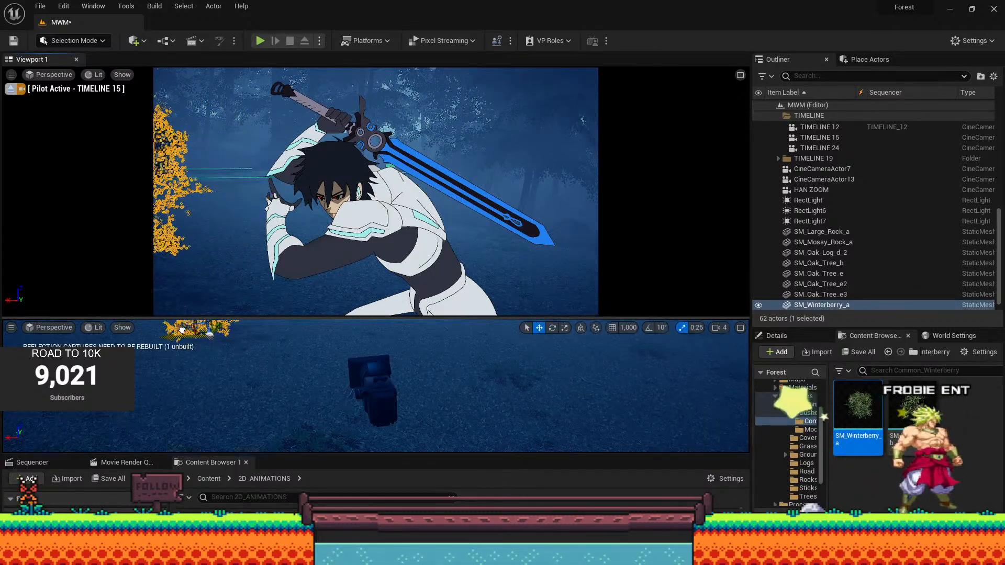
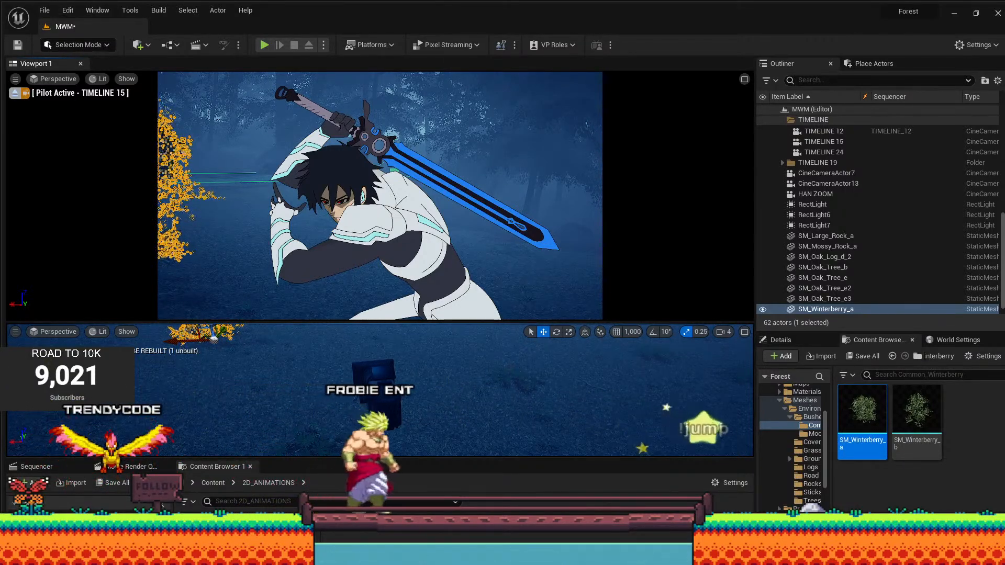
# Reposition the SM_Winterberry_a bush farther from the character so it frames the edge of the TIMELINE 15 shot.
pyautogui.press('Escape')
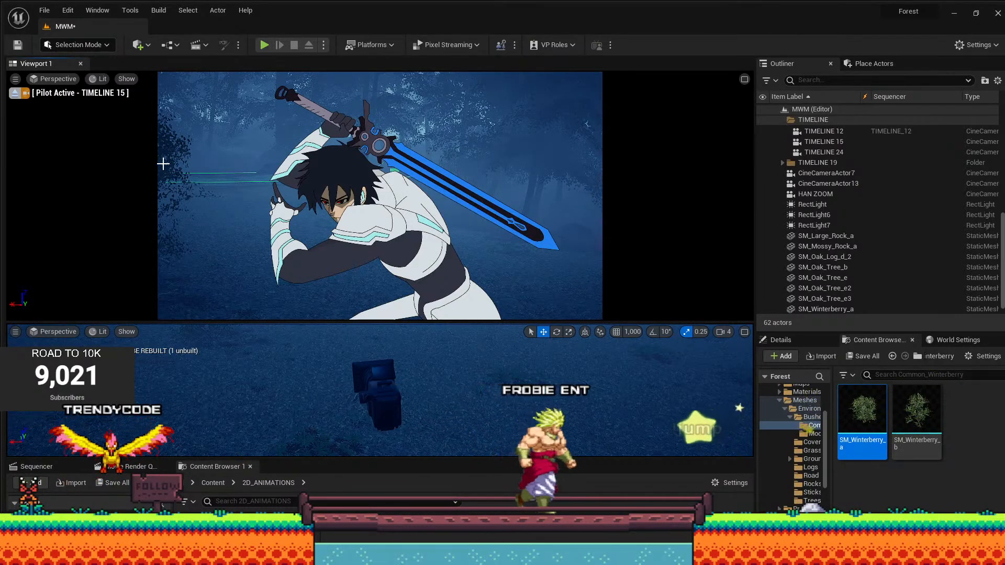
pyautogui.click(165, 164)
pyautogui.moveTo(218, 339)
pyautogui.mouseDown()
pyautogui.moveTo(167, 339)
pyautogui.moveTo(205, 342)
pyautogui.mouseUp()
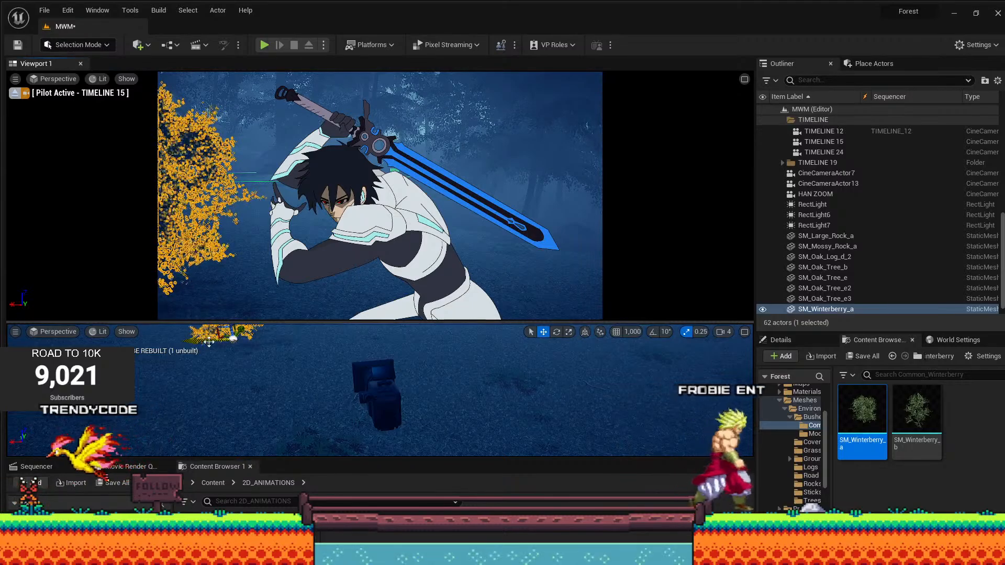
pyautogui.moveTo(218, 379)
pyautogui.mouseDown(button='right')
pyautogui.moveTo(212, 366)
pyautogui.moveTo(218, 380)
pyautogui.mouseUp(button='right')
pyautogui.press('s')
pyautogui.keyDown('alt'); pyautogui.moveTo(234, 424); pyautogui.dragTo(282, 429); pyautogui.keyUp('alt')
pyautogui.moveTo(176, 439); pyautogui.dragTo(105, 449)
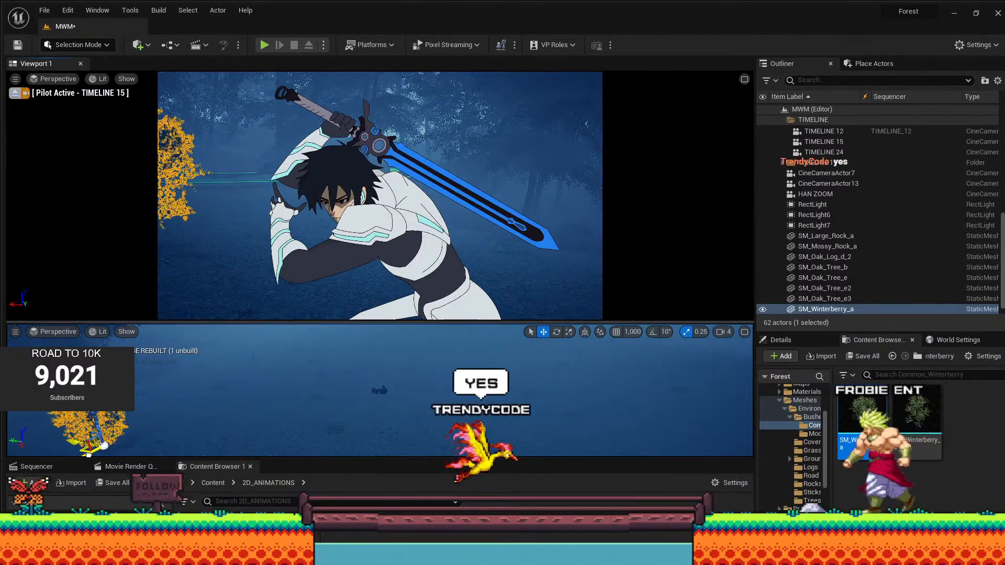
pyautogui.scroll(-3, 144, 443)
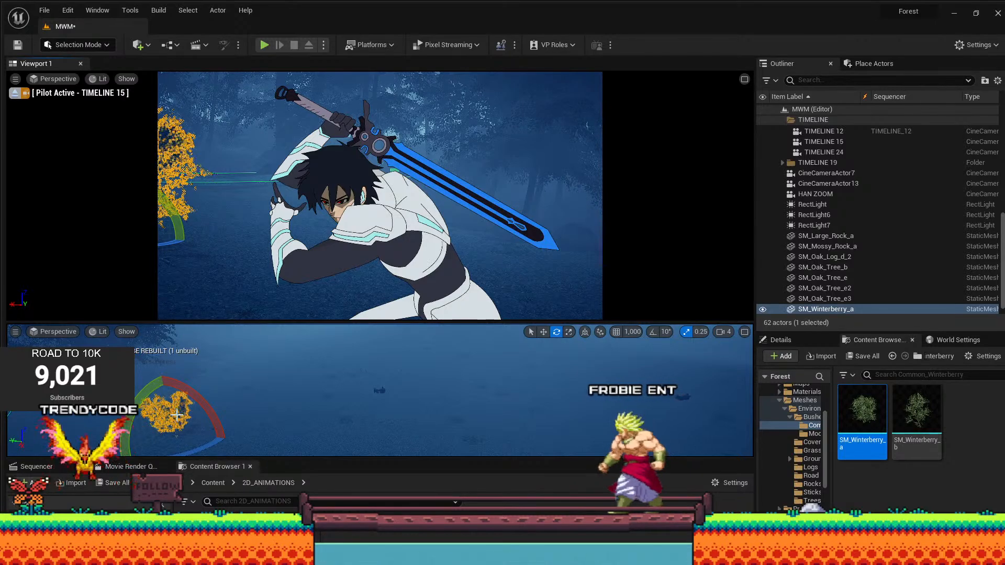
pyautogui.press('w')
pyautogui.keyDown('alt'); pyautogui.moveTo(322, 385); pyautogui.dragTo(355, 375); pyautogui.keyUp('alt')
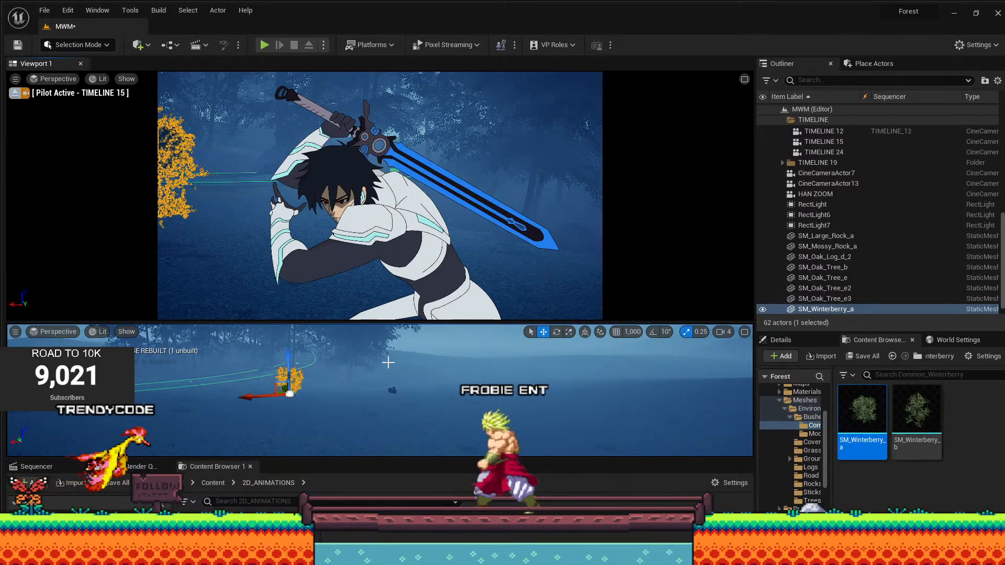
pyautogui.click(406, 361)
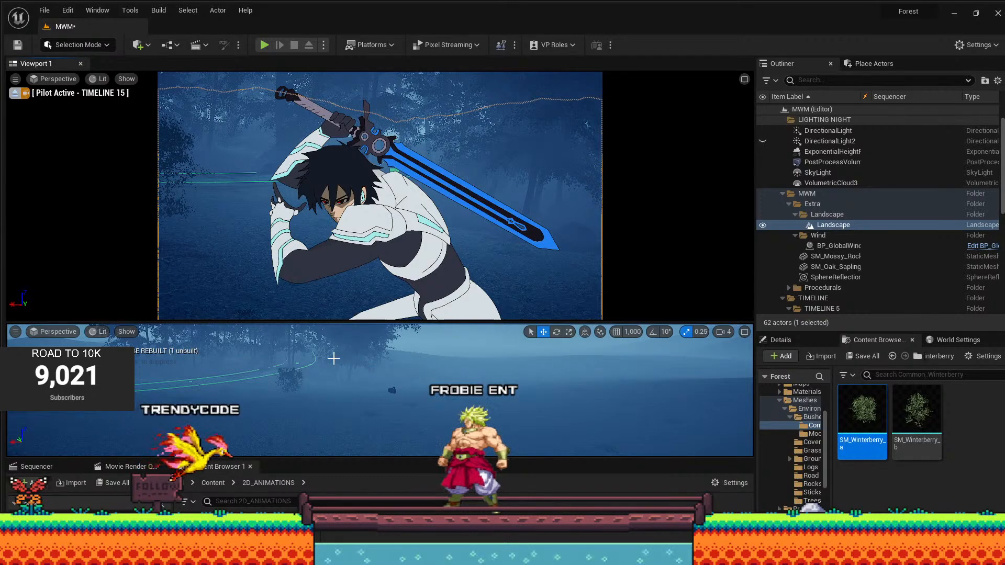
pyautogui.click(291, 375)
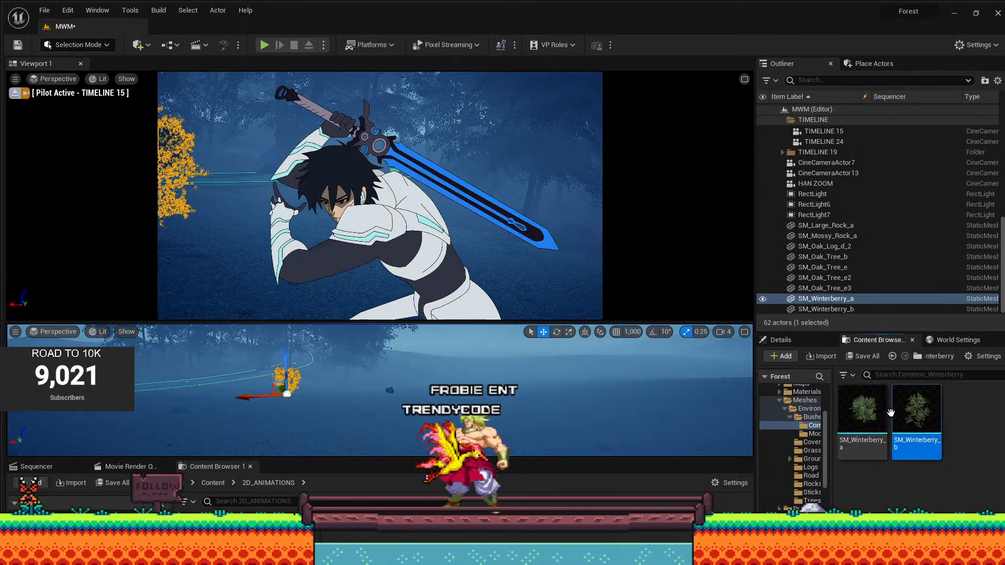
# Place another SM_Winterberry_b behind the raised arms and two more SM_Winterberry_a bushes, one near the frame edge and one behind the sword tip.
pyautogui.moveTo(890, 413); pyautogui.dragTo(310, 179)
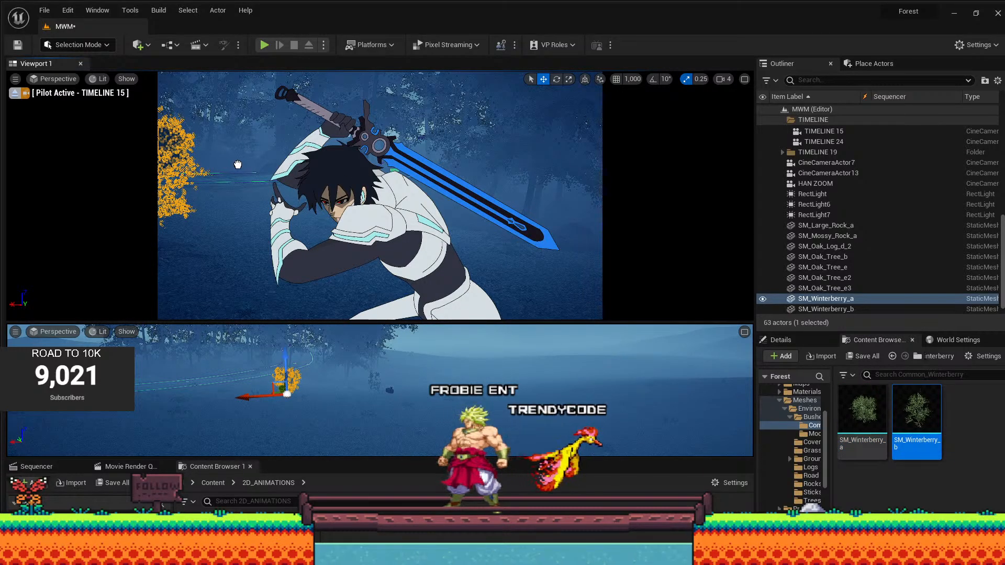
pyautogui.moveTo(253, 158); pyautogui.dragTo(253, 158)
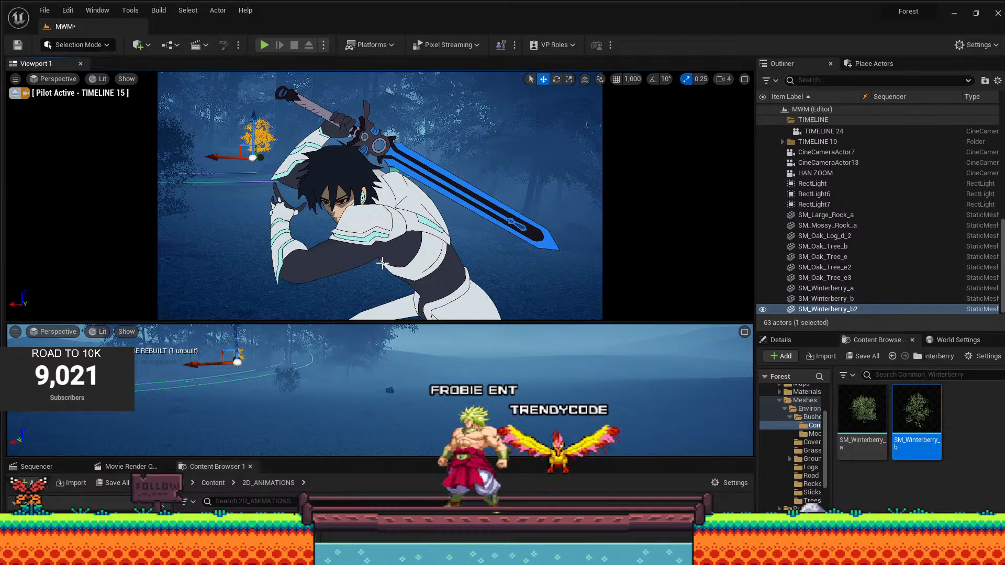
pyautogui.click(166, 155)
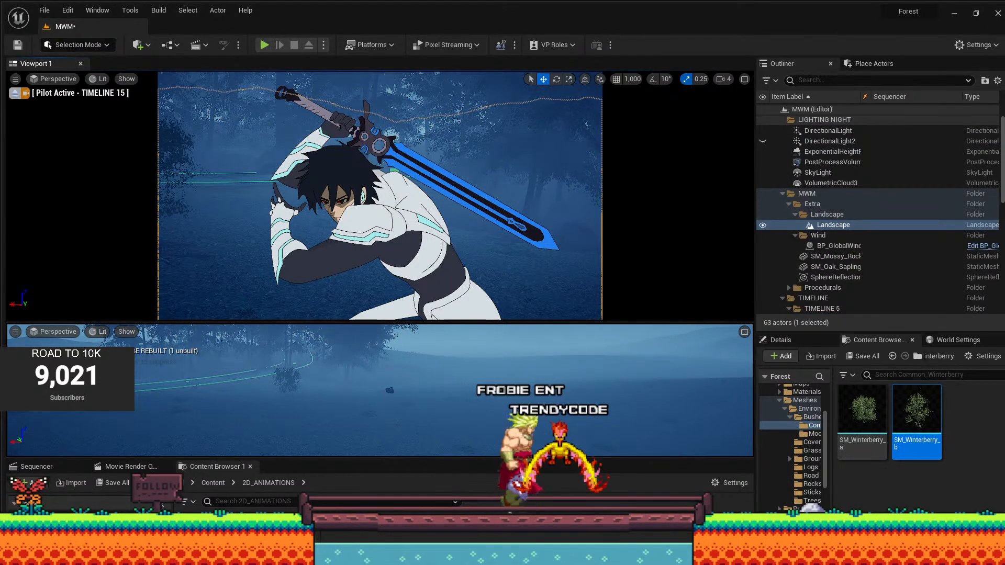
pyautogui.click(176, 152)
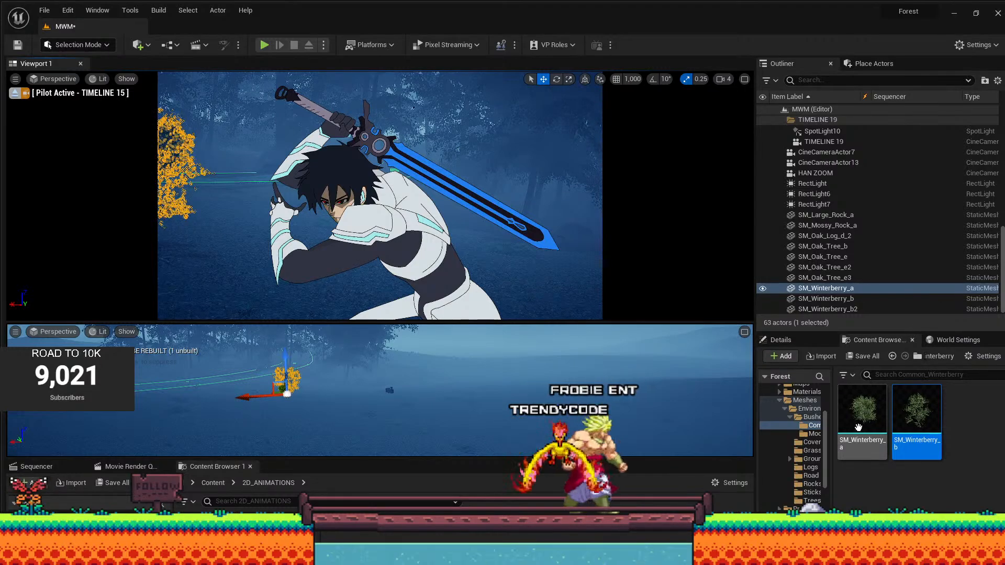
pyautogui.moveTo(858, 428); pyautogui.dragTo(167, 277)
pyautogui.press('Escape')
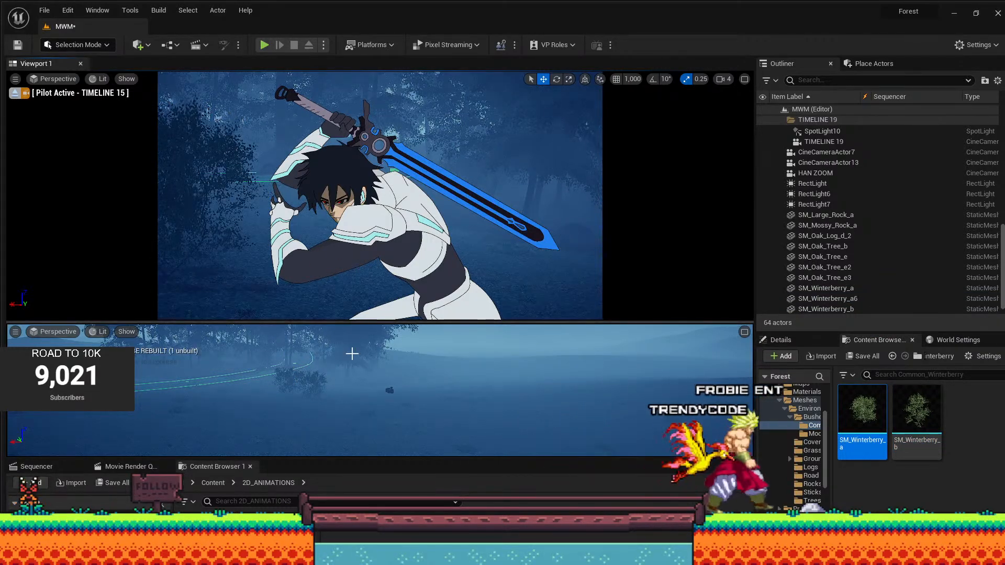
pyautogui.moveTo(861, 413); pyautogui.dragTo(562, 251)
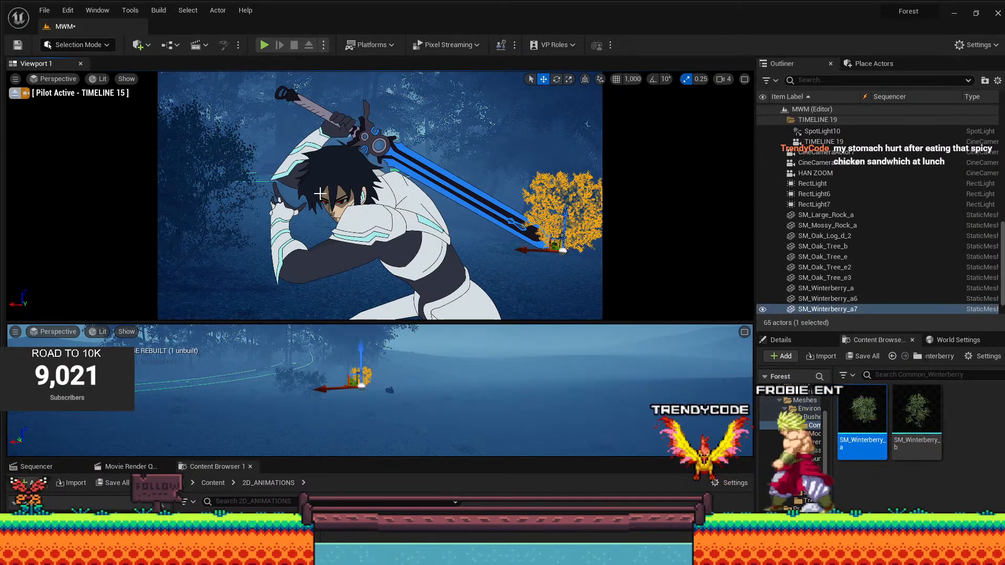
# Move the large SM_Winterberry_a6 bush out of the shot and shift the SM_Winterberry_a bush toward the character's raised arms.
pyautogui.click(194, 209)
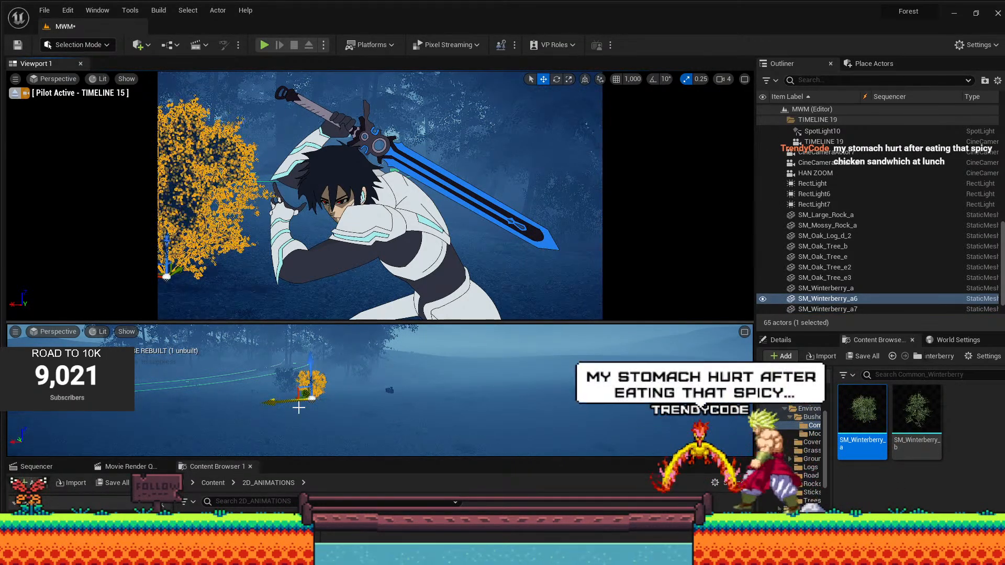
pyautogui.moveTo(282, 402); pyautogui.dragTo(213, 387)
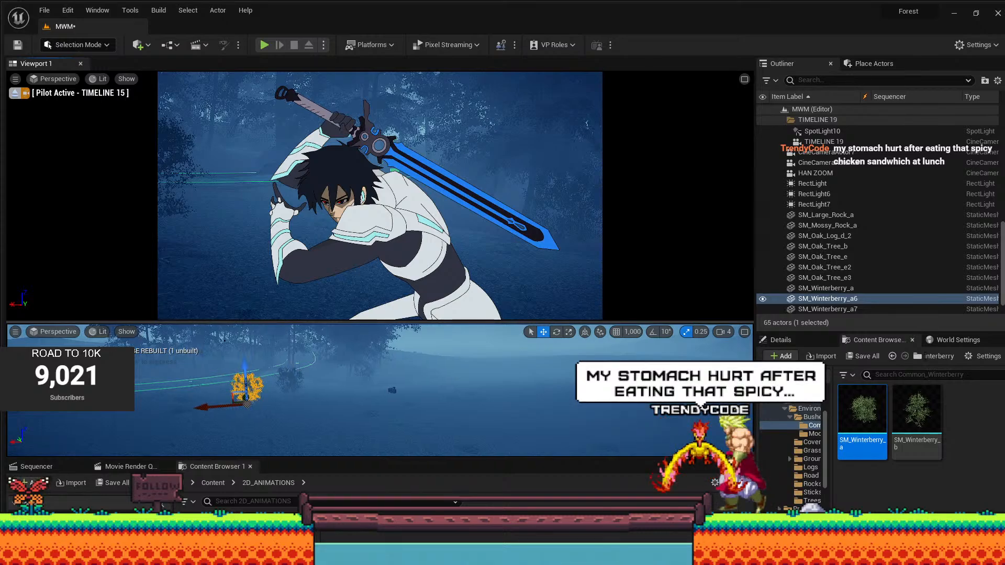
pyautogui.click(292, 381)
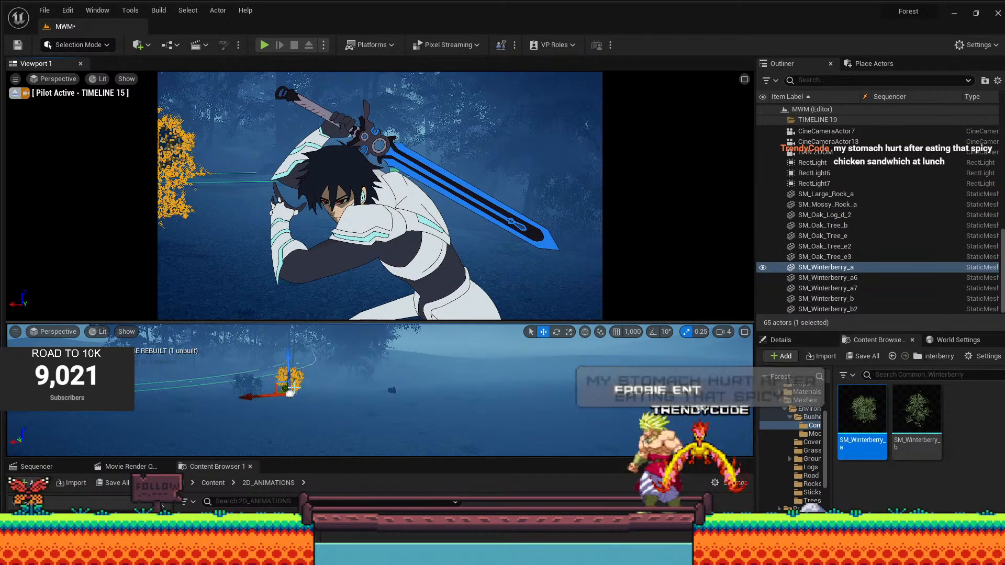
pyautogui.keyDown('alt'); pyautogui.moveTo(298, 388); pyautogui.dragTo(311, 383); pyautogui.keyUp('alt')
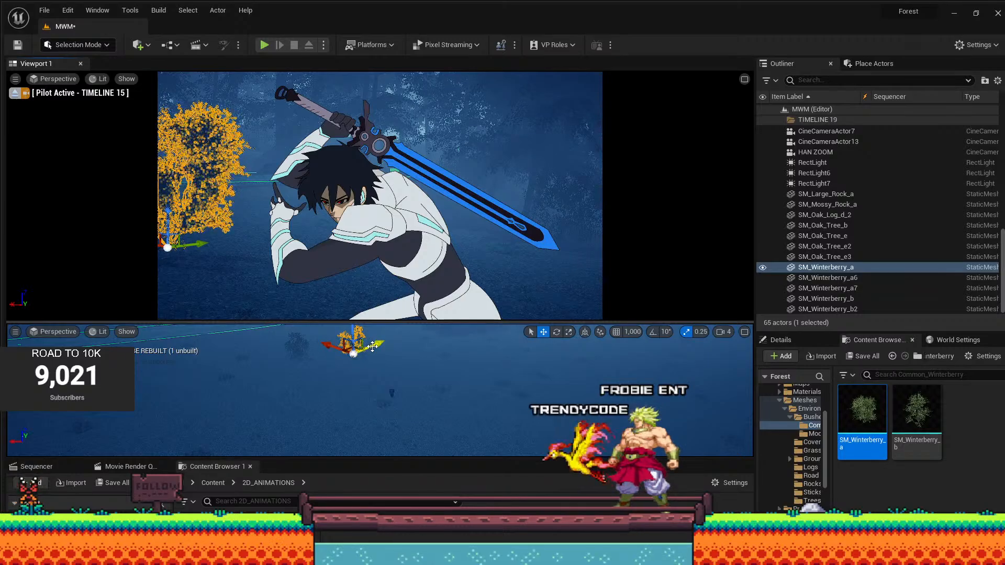
pyautogui.moveTo(372, 346); pyautogui.dragTo(385, 341)
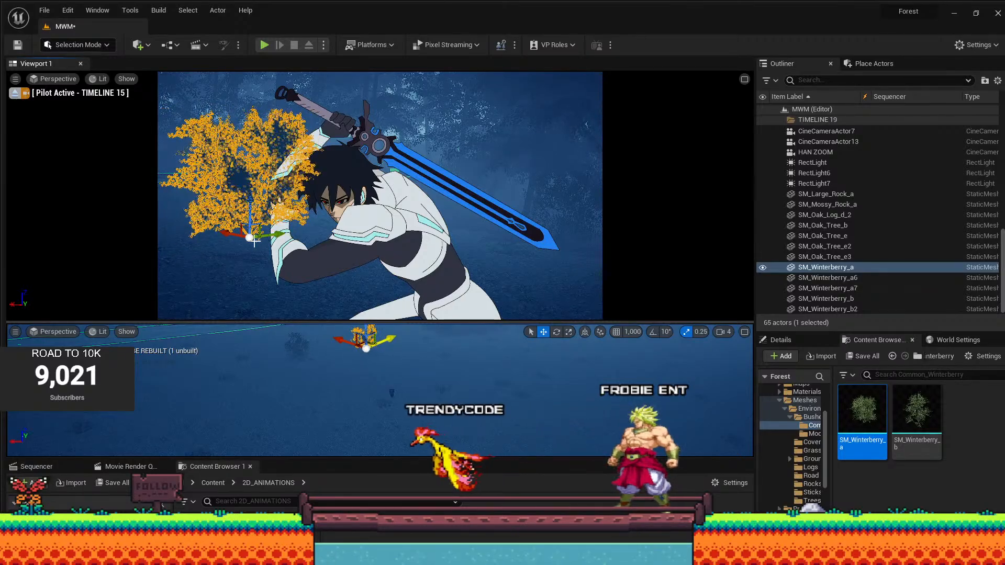
# Undo the last moves of the SM_Winterberry_a bush and reposition it at the frame edge beside the raised arms.
pyautogui.moveTo(255, 241); pyautogui.dragTo(237, 232)
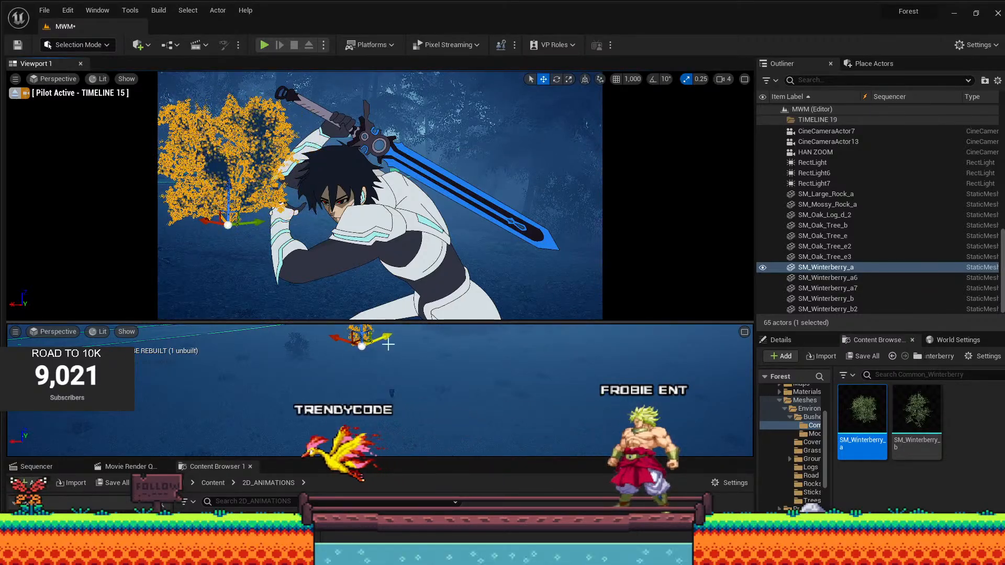
pyautogui.hotkey('ctrl', 'z')
pyautogui.moveTo(372, 346); pyautogui.dragTo(310, 328)
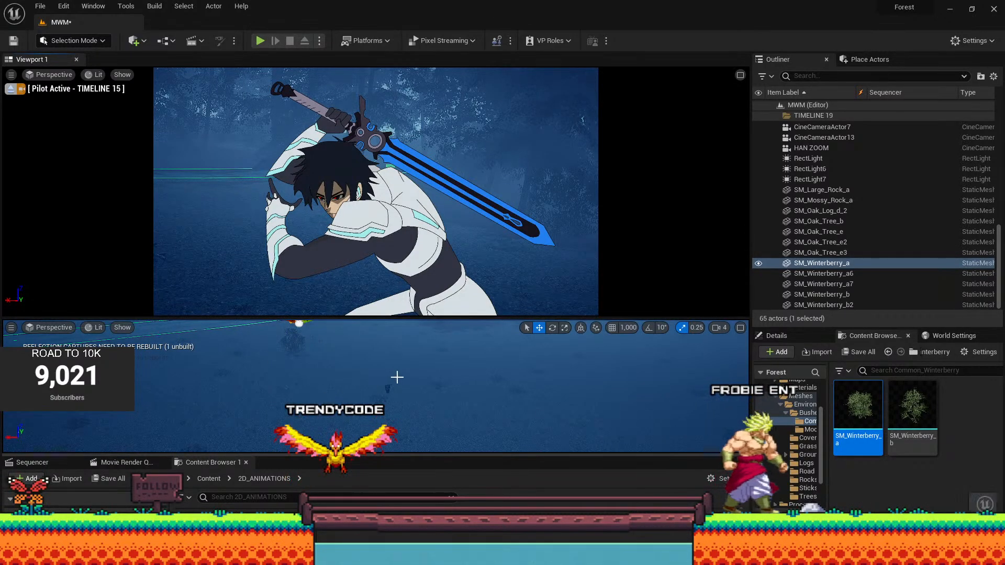
pyautogui.hotkey('ctrl', 'z')
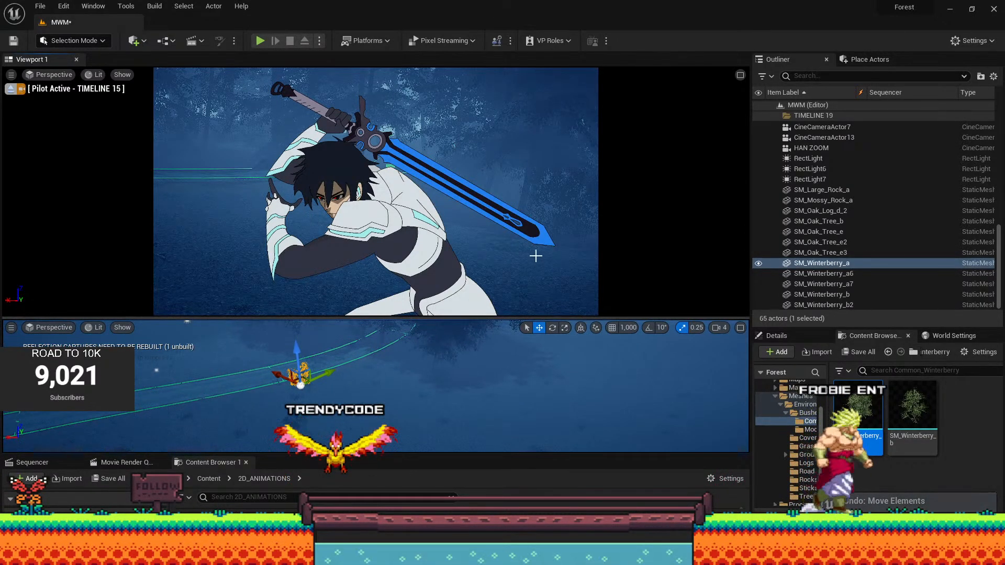
pyautogui.moveTo(320, 378); pyautogui.dragTo(345, 370)
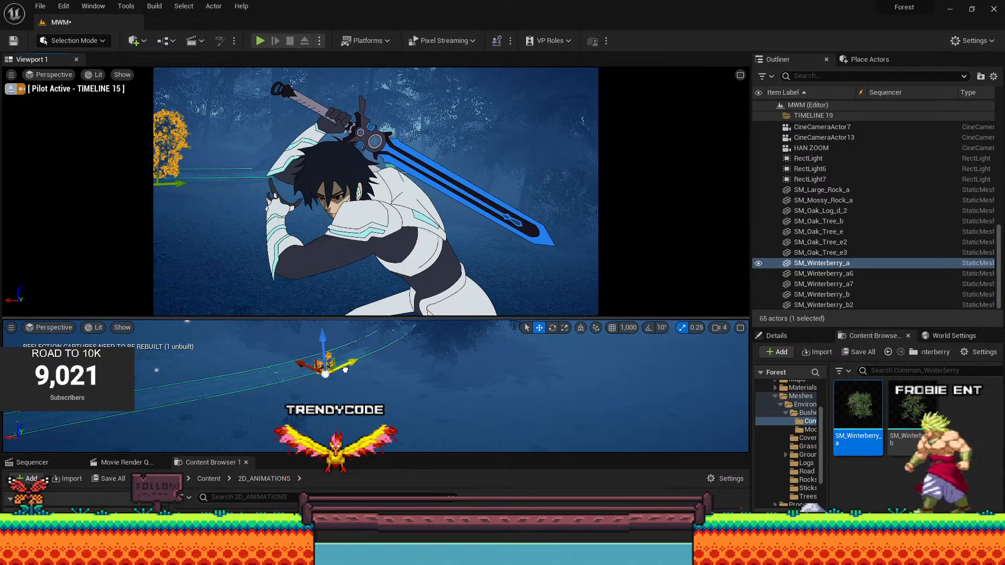
pyautogui.click(485, 151)
pyautogui.hotkey('ctrl', 'z')
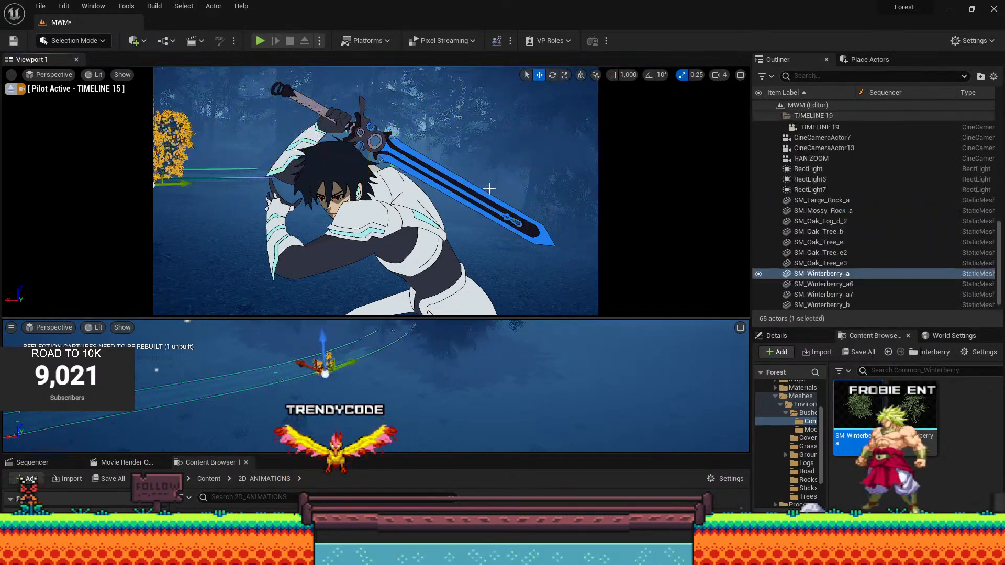
# Select the TIMELINE 15 camera in the scene and rotate it slightly to reframe the forest background behind the character.
pyautogui.click(500, 363)
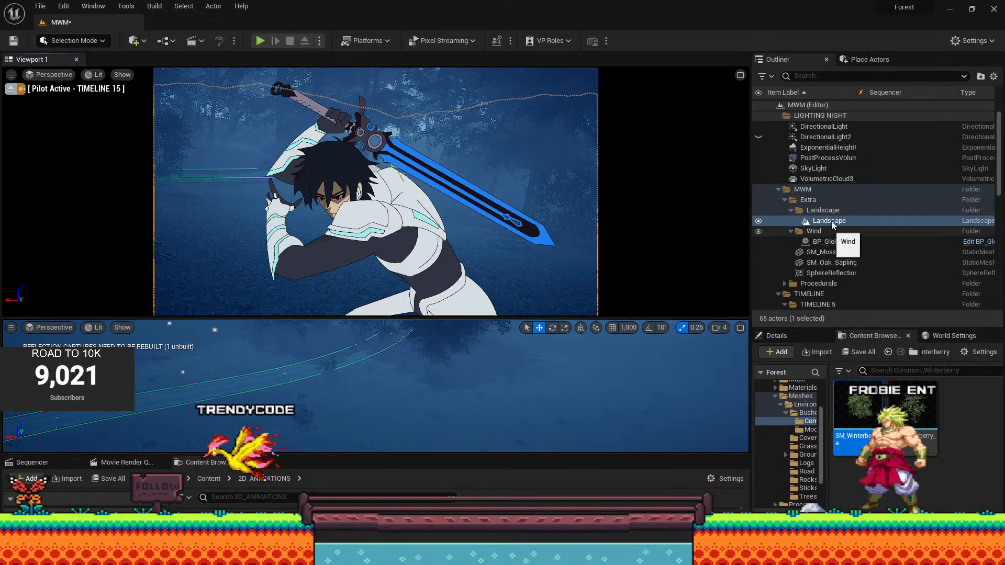
pyautogui.moveTo(541, 450); pyautogui.dragTo(655, 449, button='right')
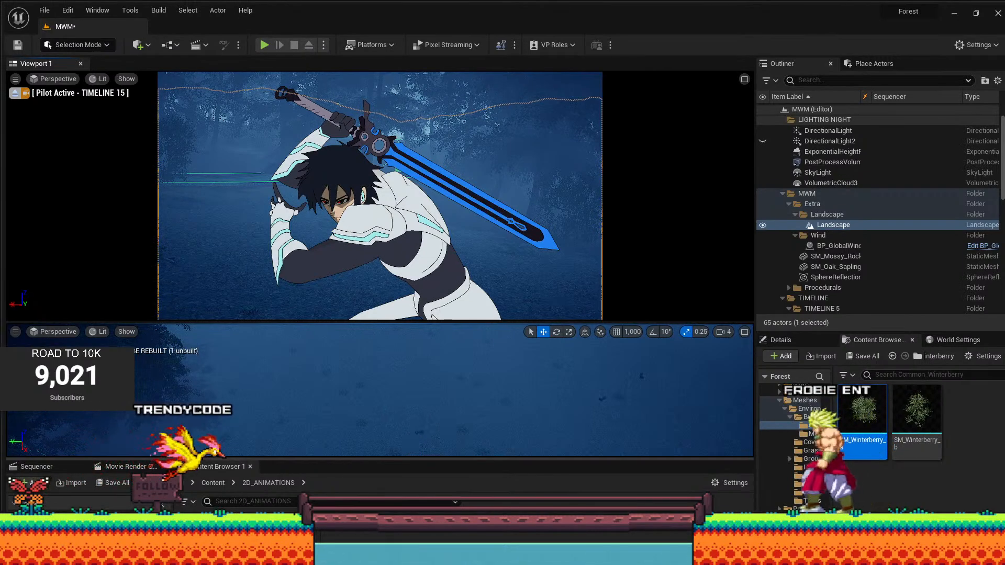
pyautogui.click(419, 428)
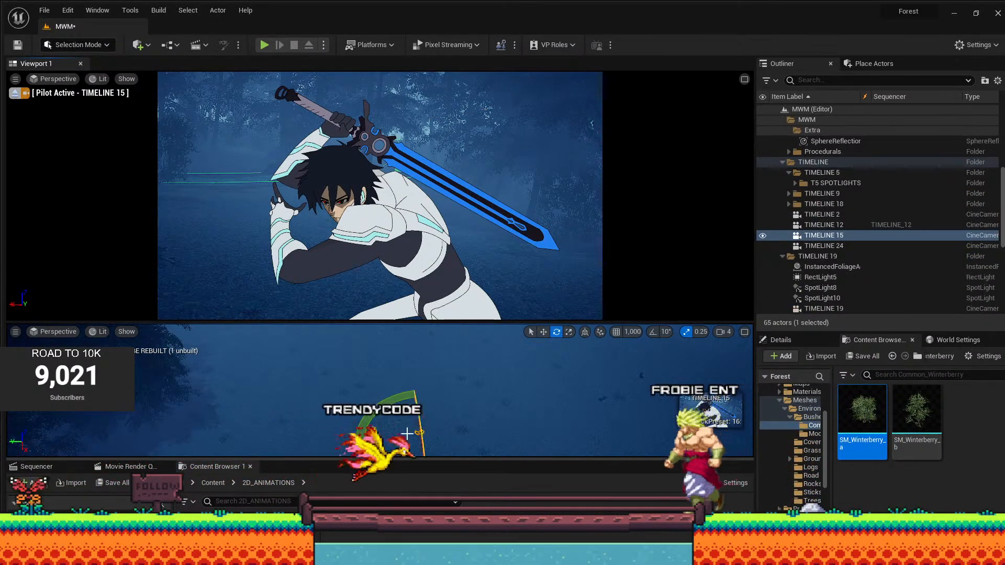
pyautogui.press('e')
pyautogui.moveTo(366, 447); pyautogui.dragTo(369, 449)
pyautogui.moveTo(363, 447); pyautogui.dragTo(355, 441)
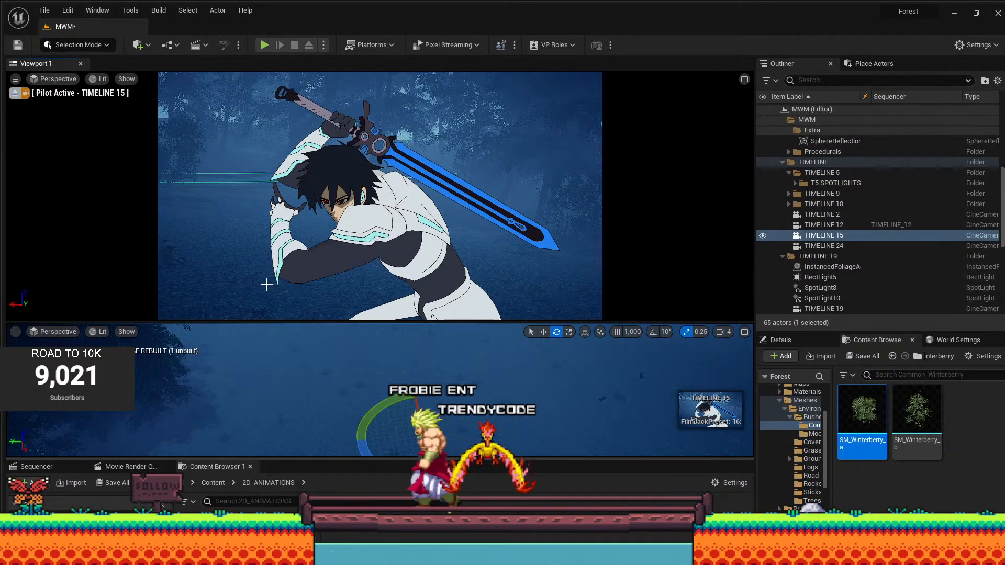
# Select the TIMELINE 15 camera, clear its details filter, and lock its actor movement.
pyautogui.click(176, 179)
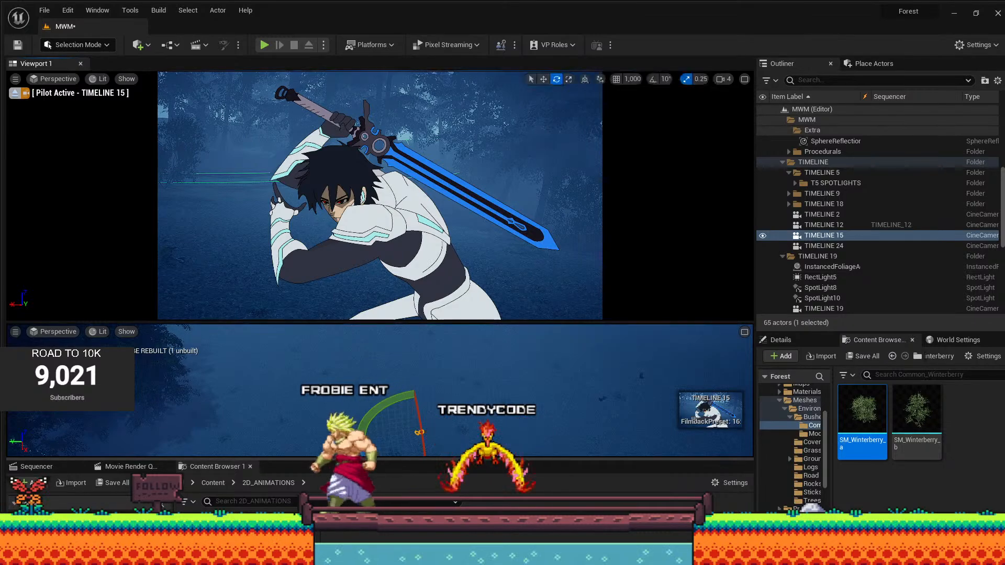
pyautogui.moveTo(313, 375); pyautogui.dragTo(387, 344, button='right')
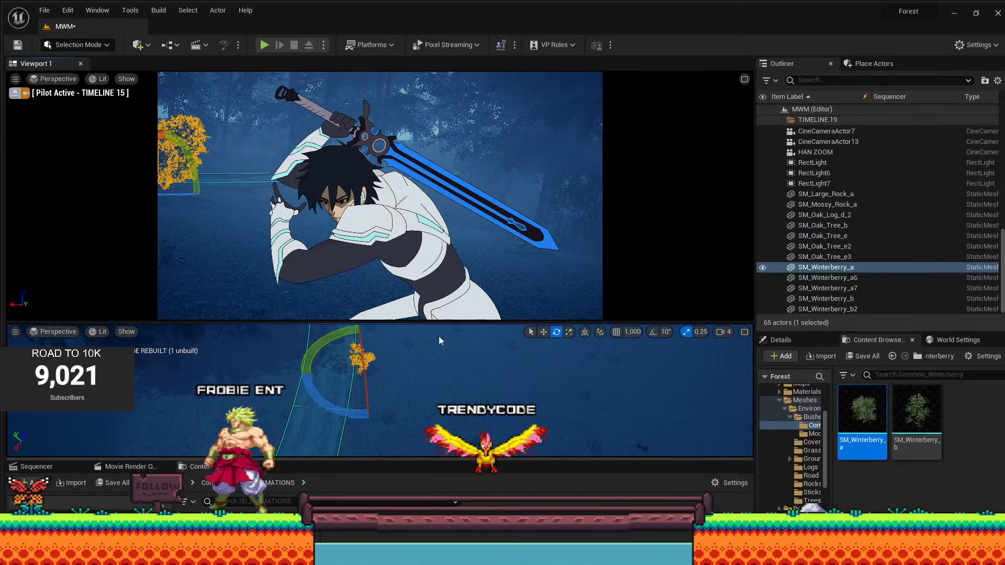
pyautogui.scroll(5, 802, 190)
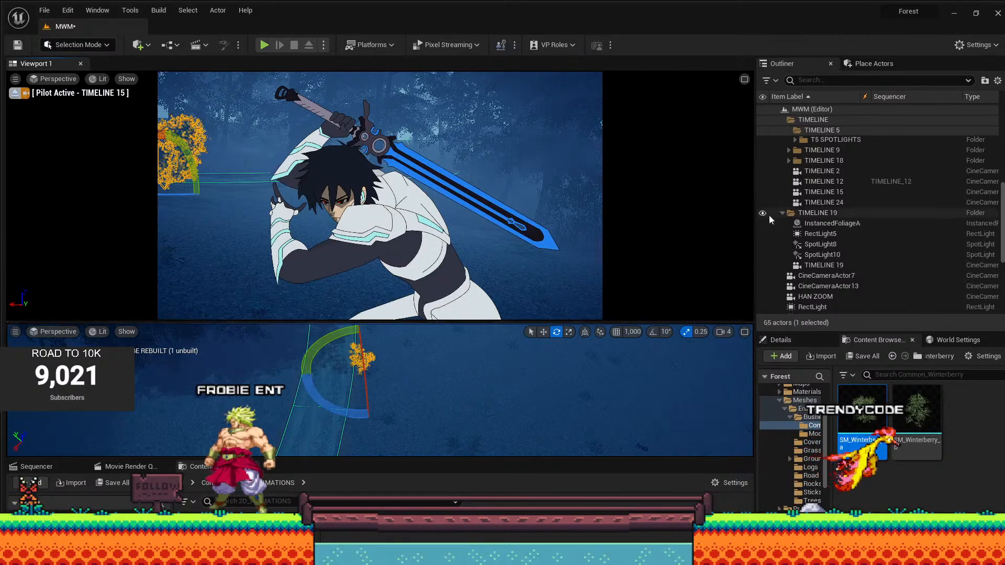
pyautogui.click(876, 192)
pyautogui.click(782, 340)
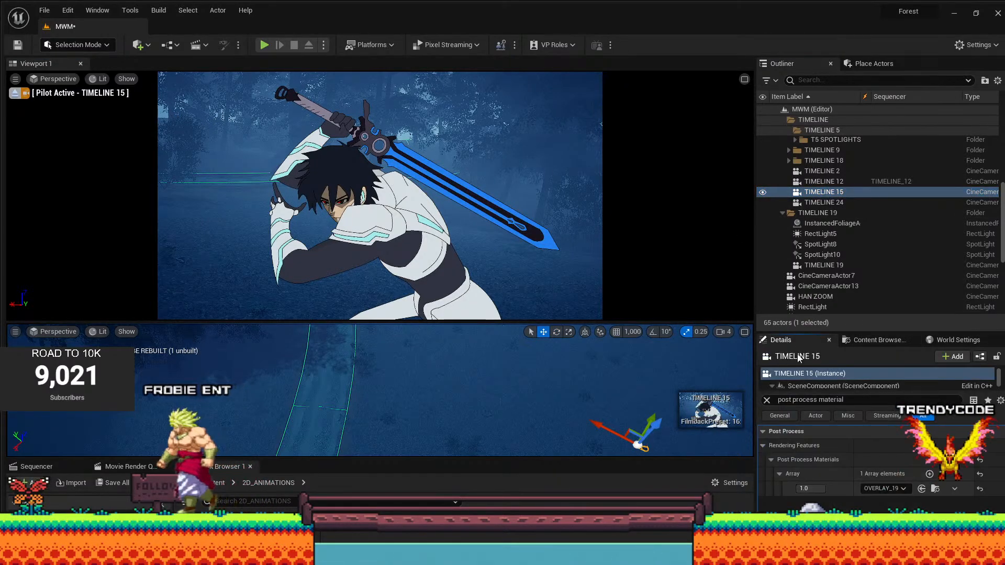
pyautogui.click(767, 401)
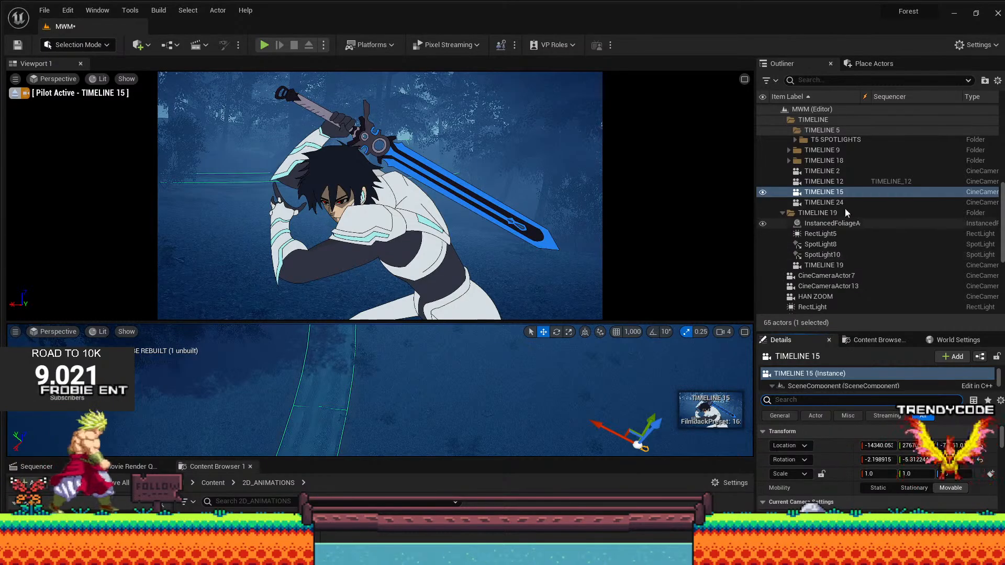
pyautogui.rightClick(862, 191)
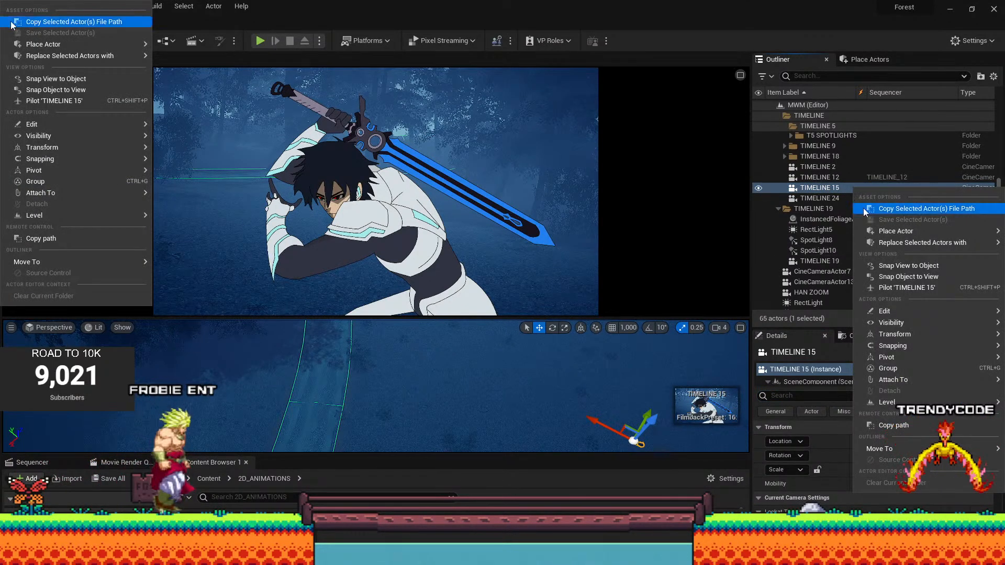
pyautogui.moveTo(899, 337)
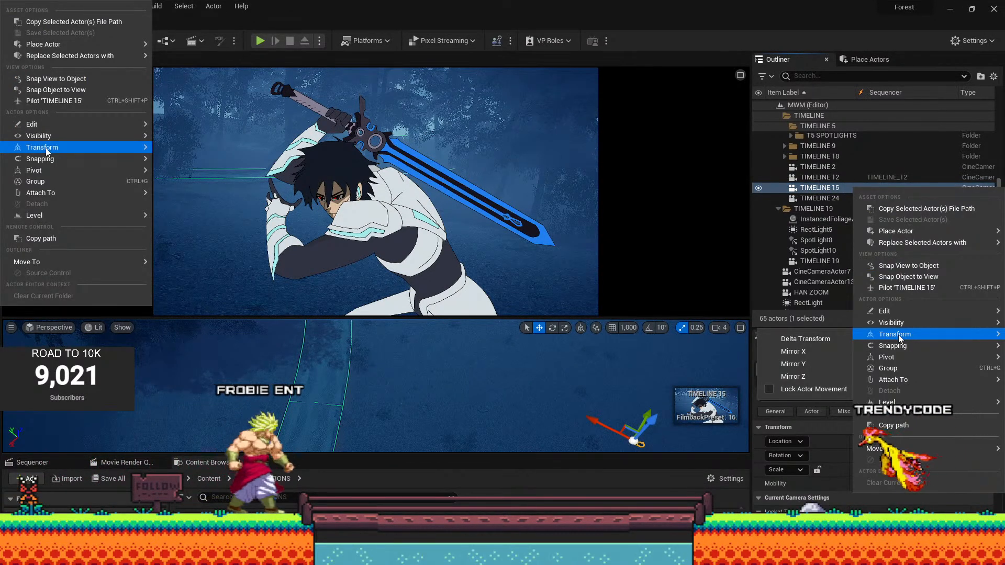
pyautogui.click(768, 390)
# Shift the SM_Winterberry_a bush beside the raised arms farther out toward the frame edge.
pyautogui.moveTo(380, 390); pyautogui.dragTo(539, 384, button='right')
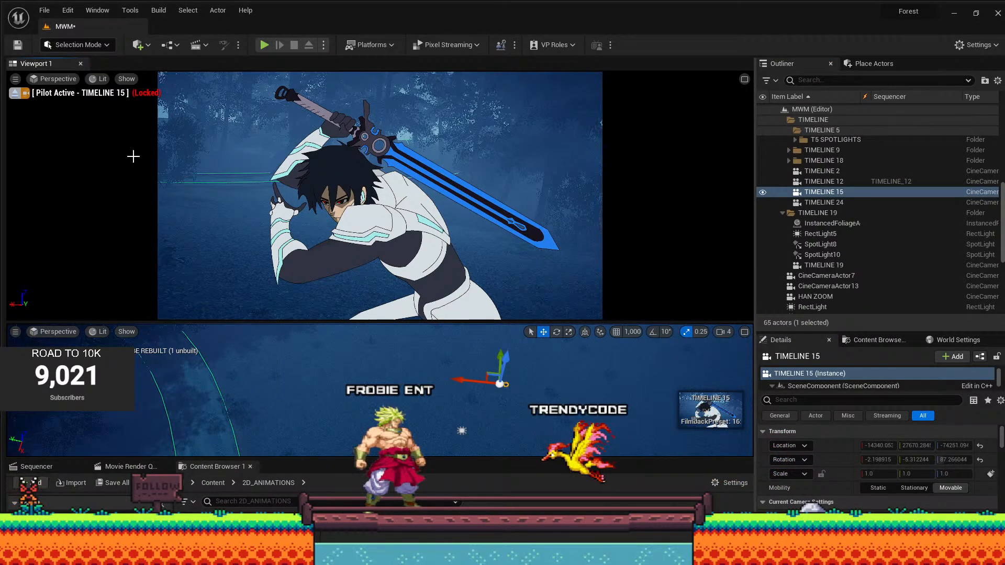
pyautogui.click(234, 419)
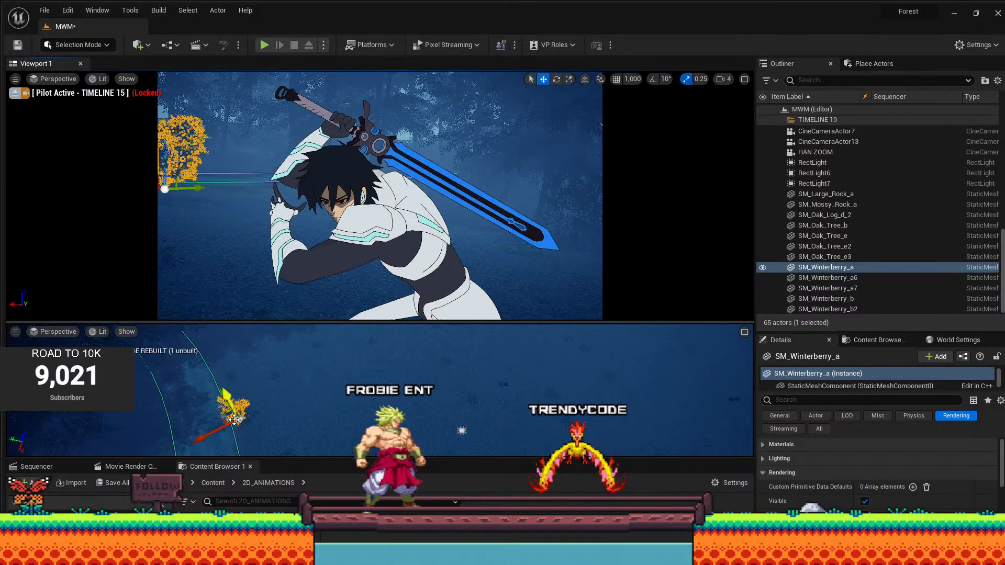
pyautogui.moveTo(211, 428); pyautogui.dragTo(293, 391)
pyautogui.press('Delete')
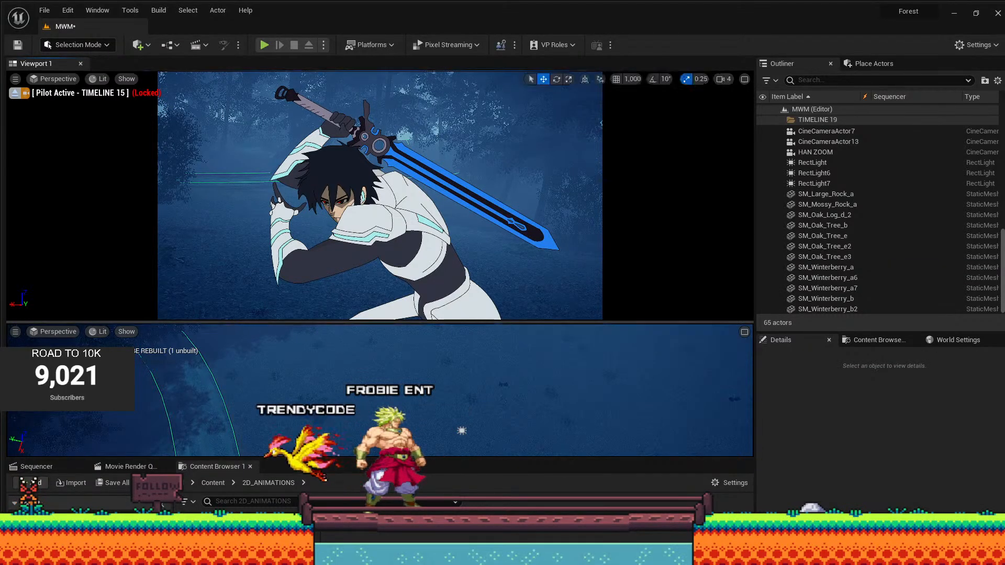
pyautogui.hotkey('ctrl', 'z')
pyautogui.moveTo(297, 389); pyautogui.dragTo(305, 400)
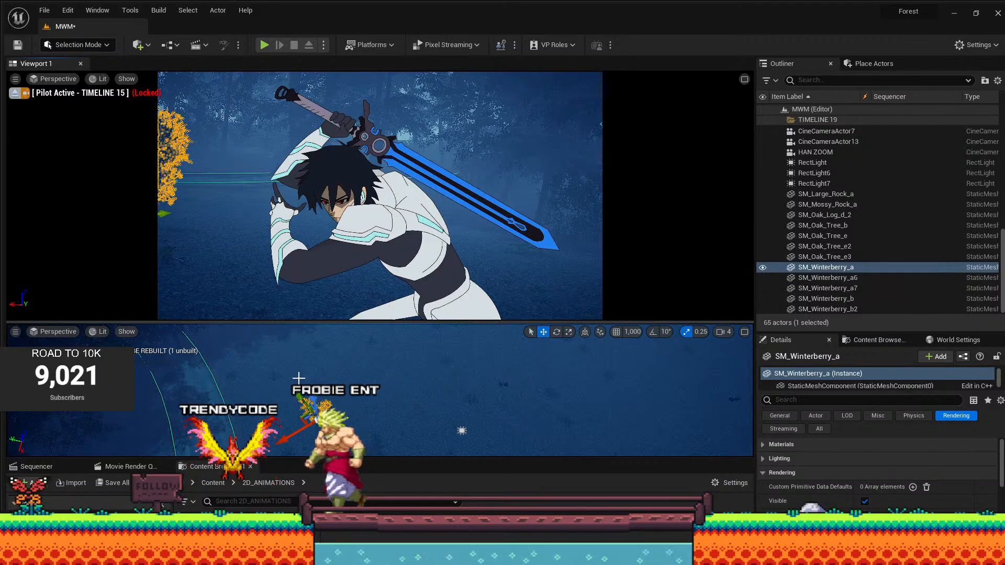
pyautogui.click(298, 378)
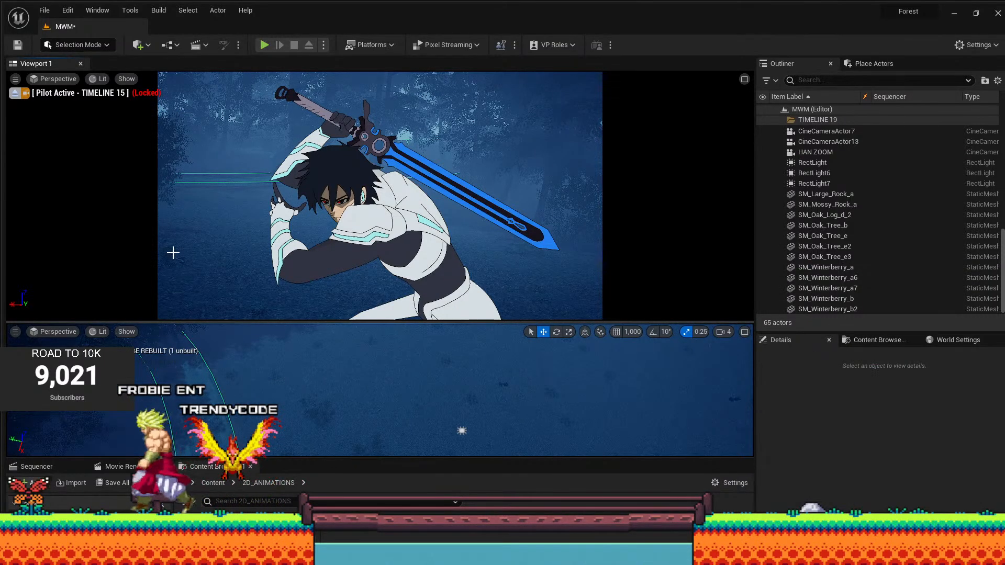
pyautogui.click(167, 157)
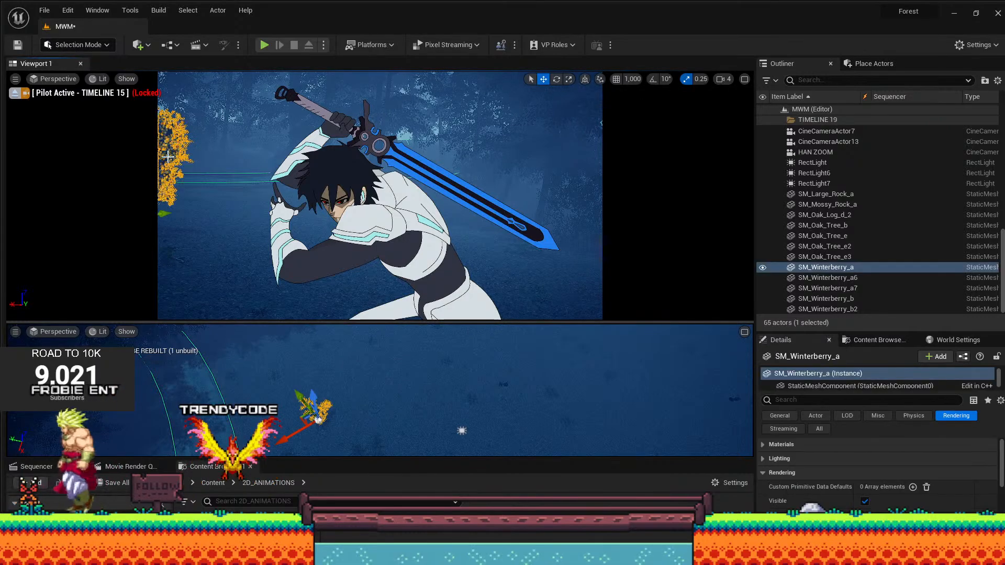
# Try deleting the SM_Winterberry_a bush and placing a new one behind the sword, undoing both changes.
pyautogui.press('Delete')
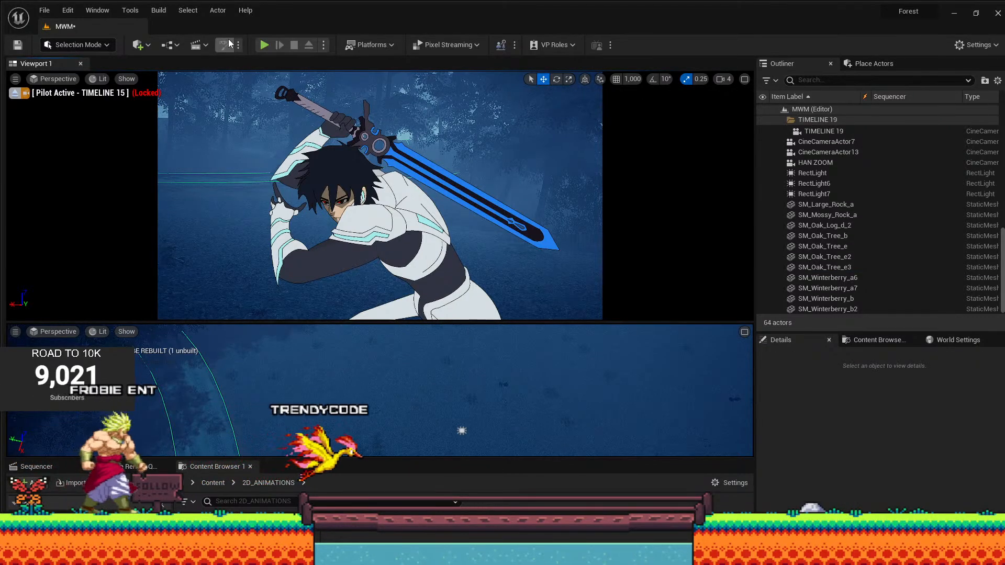
pyautogui.hotkey('ctrl', 'z')
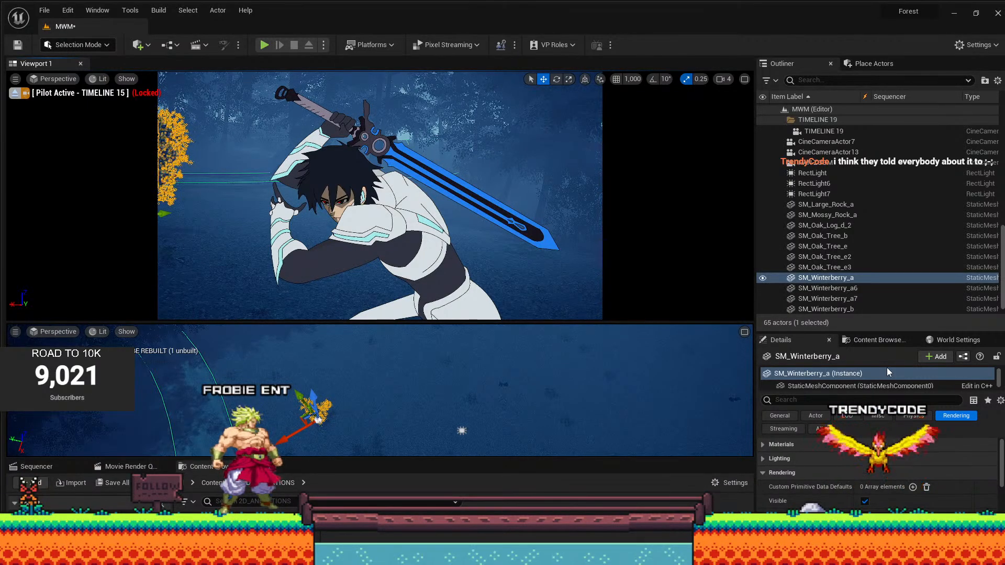
pyautogui.click(879, 340)
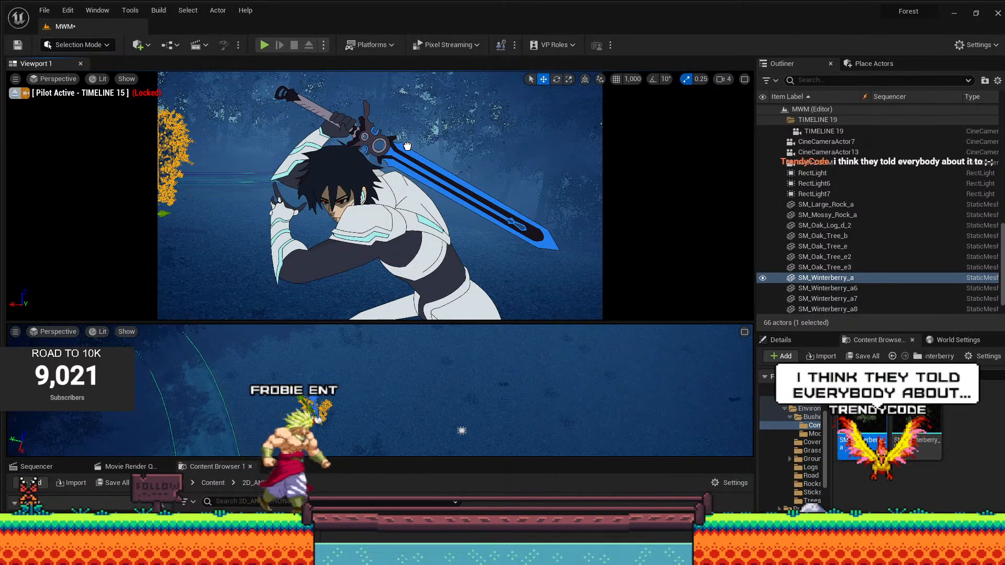
pyautogui.moveTo(407, 146); pyautogui.dragTo(407, 146)
pyautogui.hotkey('ctrl', 'z')
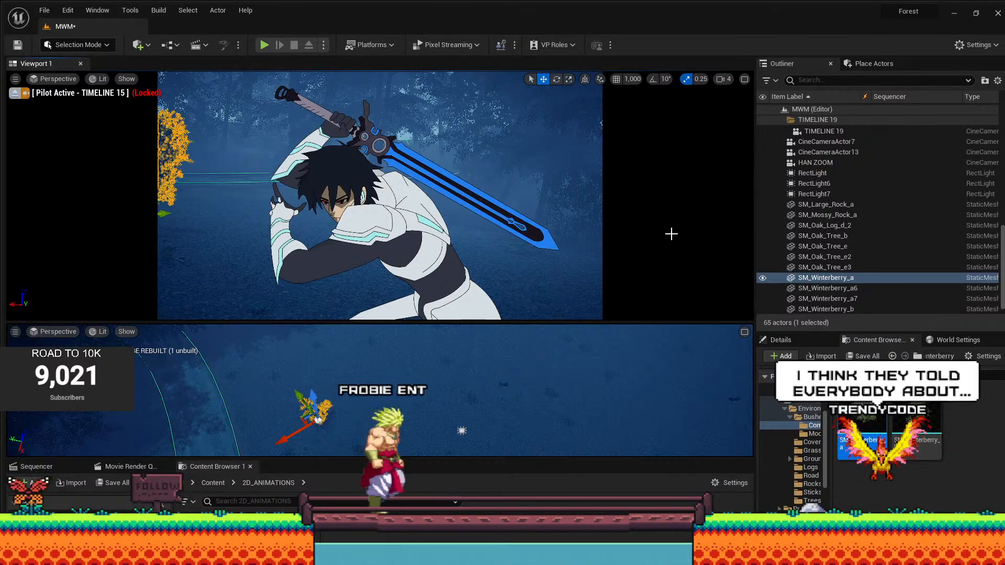
pyautogui.hotkey('ctrl', 'z')
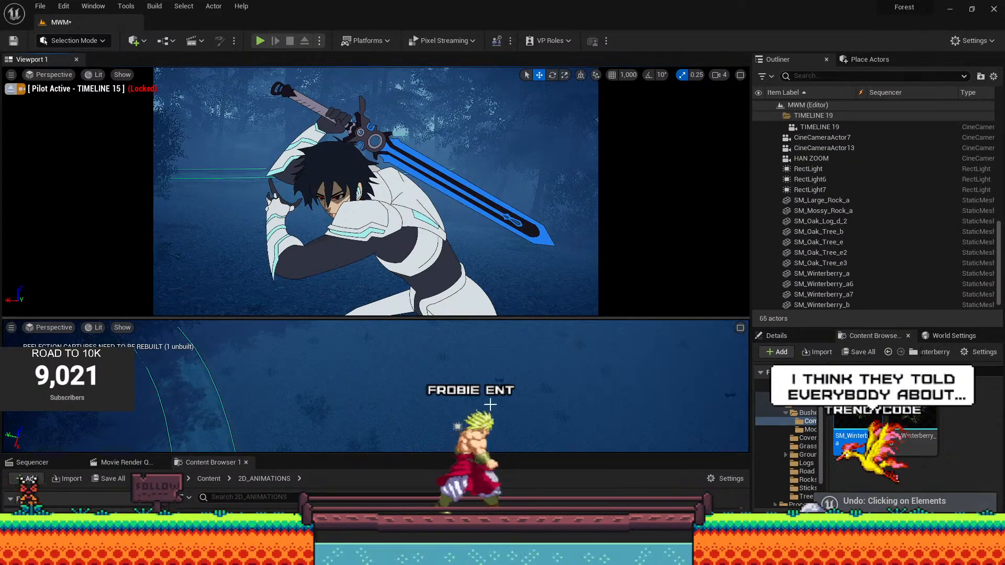
# Place another SM_Winterberry_a bush behind the sword and reposition it in the forest background.
pyautogui.moveTo(512, 373); pyautogui.dragTo(512, 374, button='right')
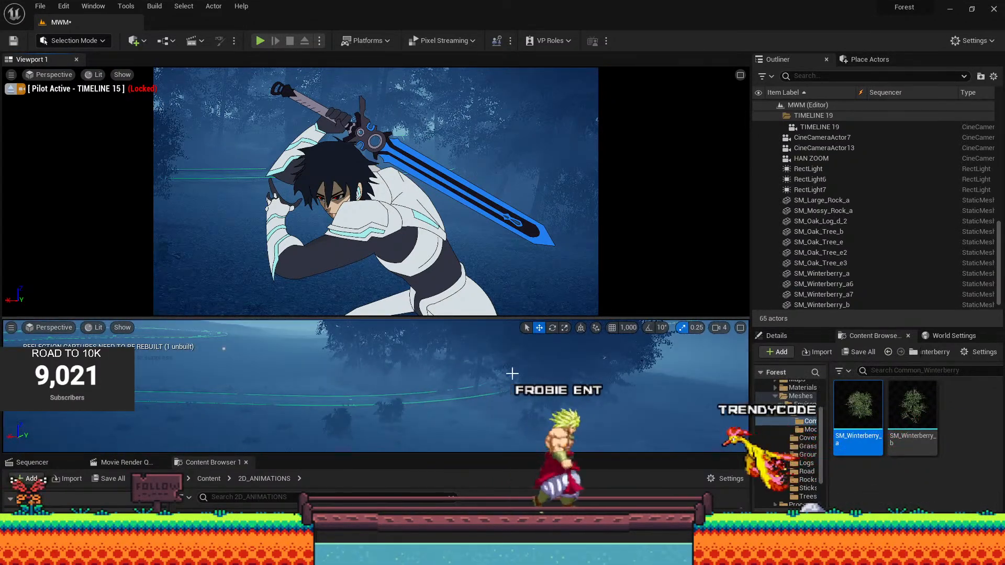
pyautogui.moveTo(870, 416); pyautogui.dragTo(424, 154)
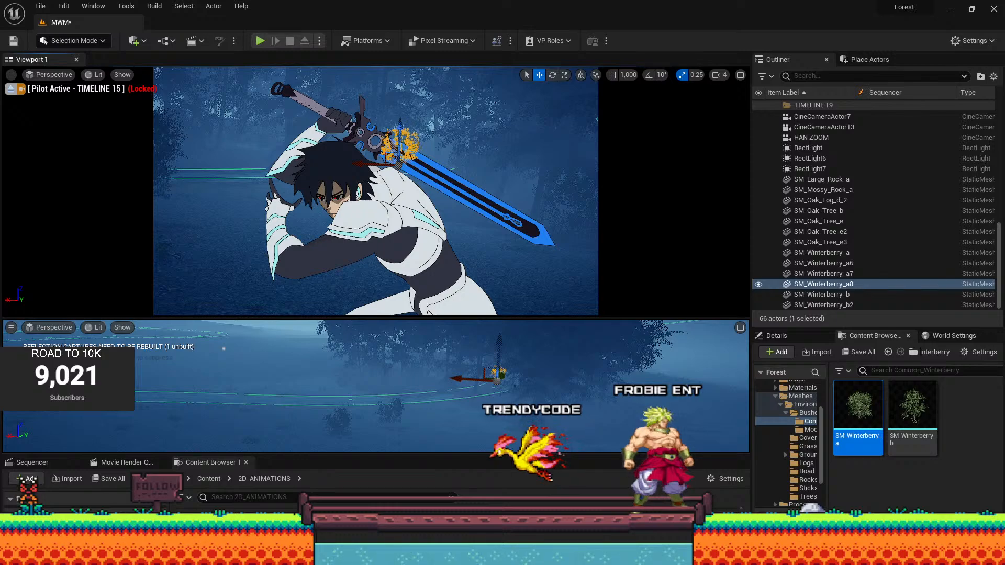
pyautogui.moveTo(459, 378); pyautogui.dragTo(478, 379)
pyautogui.moveTo(576, 385); pyautogui.dragTo(601, 390, button='right')
pyautogui.moveTo(424, 416); pyautogui.dragTo(355, 398)
pyautogui.press('Escape')
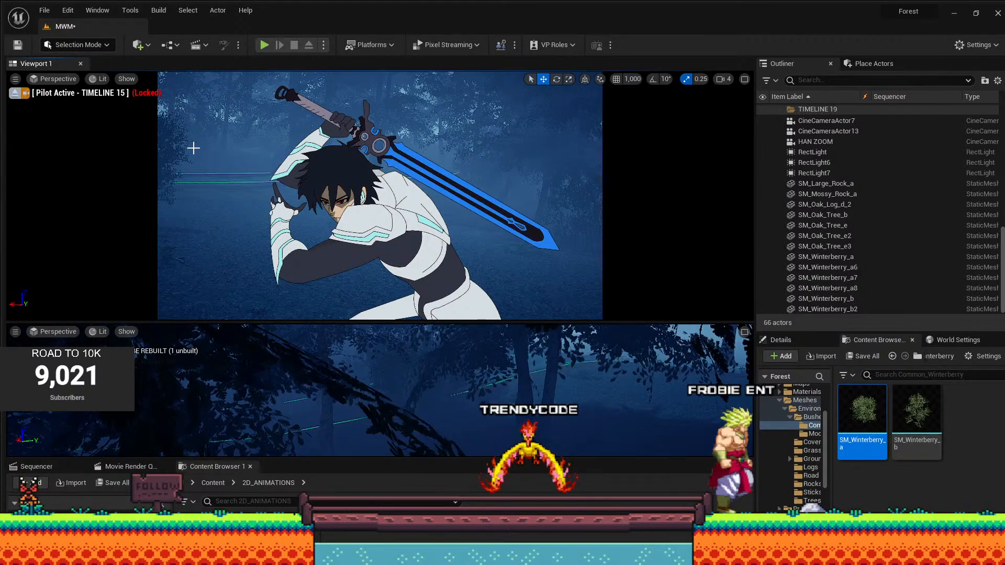
# Move the SM_Winterberry_a bush at the frame edge farther back onto the path beside the raised arms, and save the level.
pyautogui.click(176, 158)
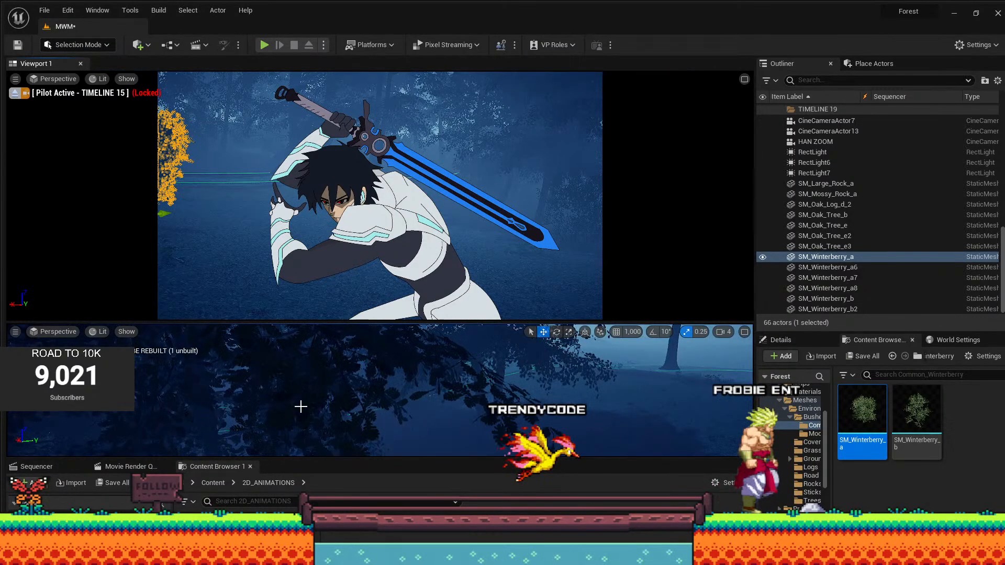
pyautogui.press('f')
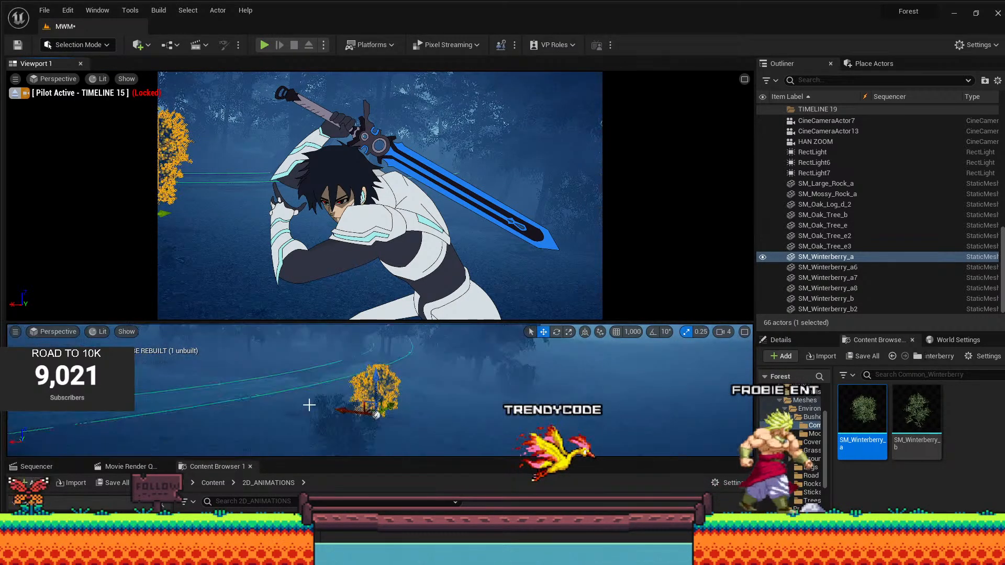
pyautogui.moveTo(346, 415); pyautogui.dragTo(361, 389)
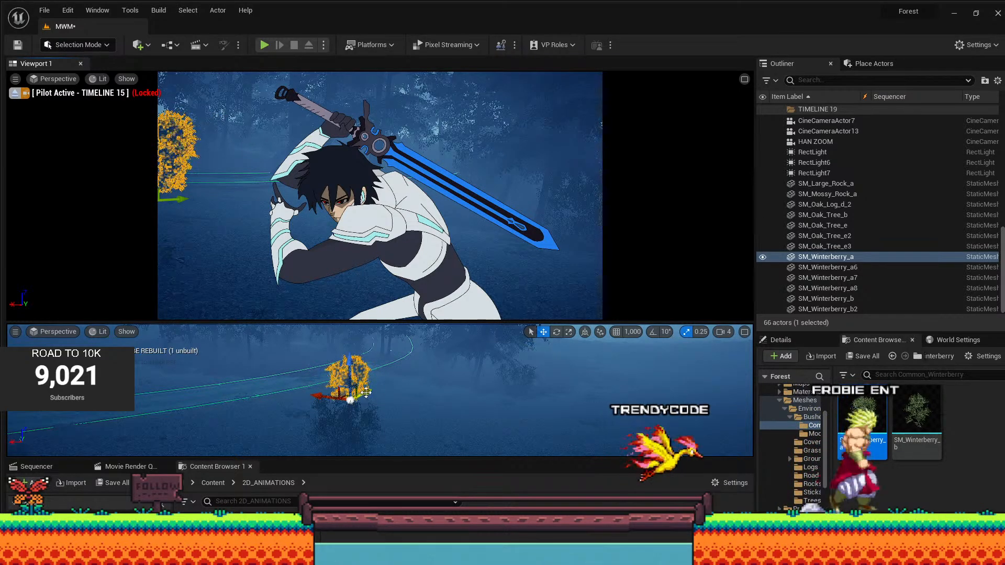
pyautogui.press('Escape')
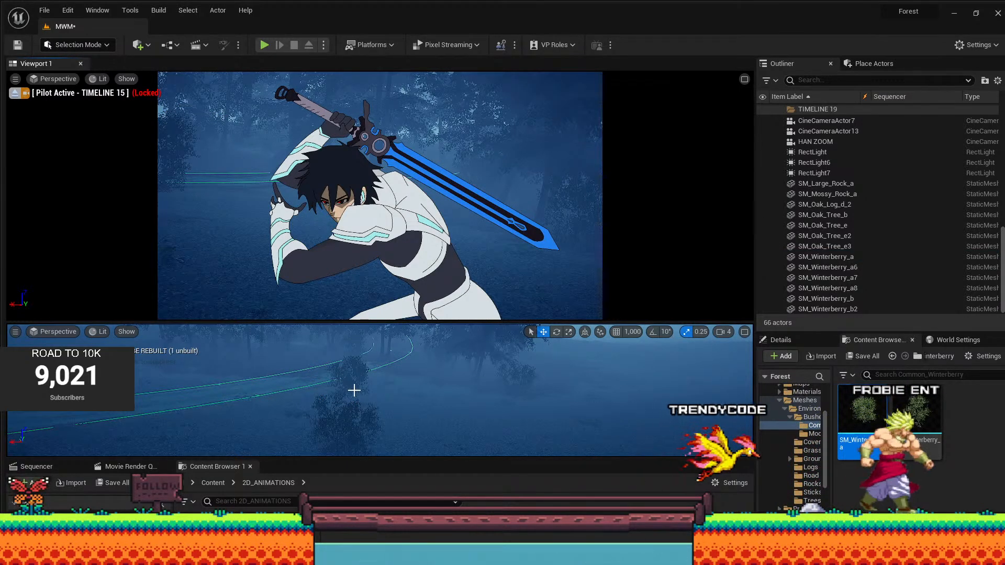
pyautogui.click(348, 391)
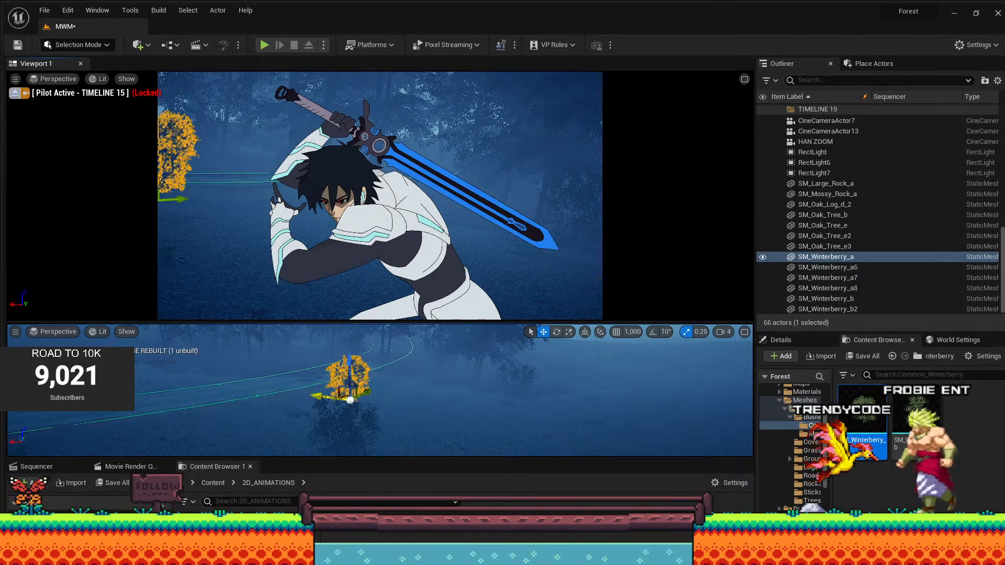
pyautogui.moveTo(346, 390); pyautogui.dragTo(300, 334)
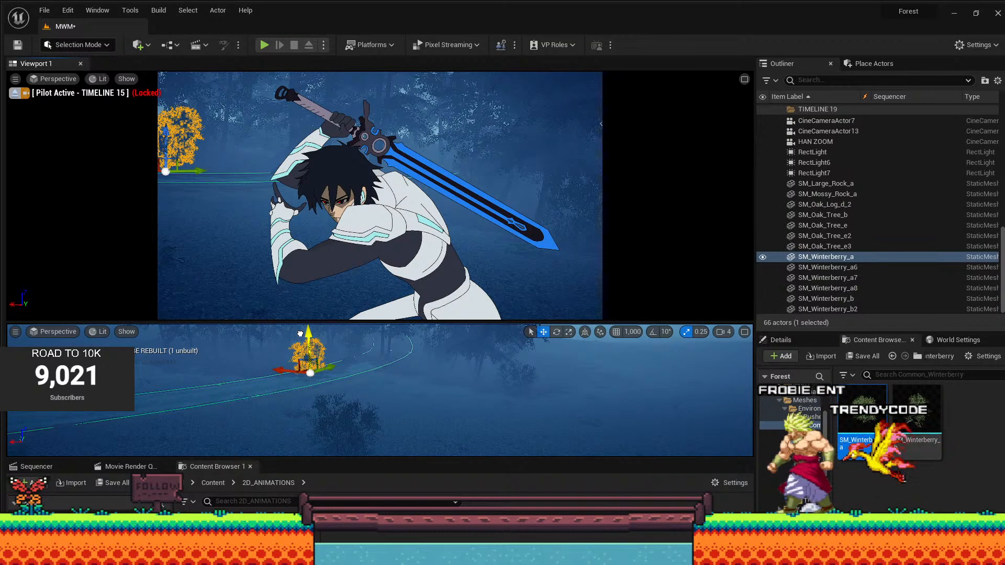
pyautogui.press('Escape')
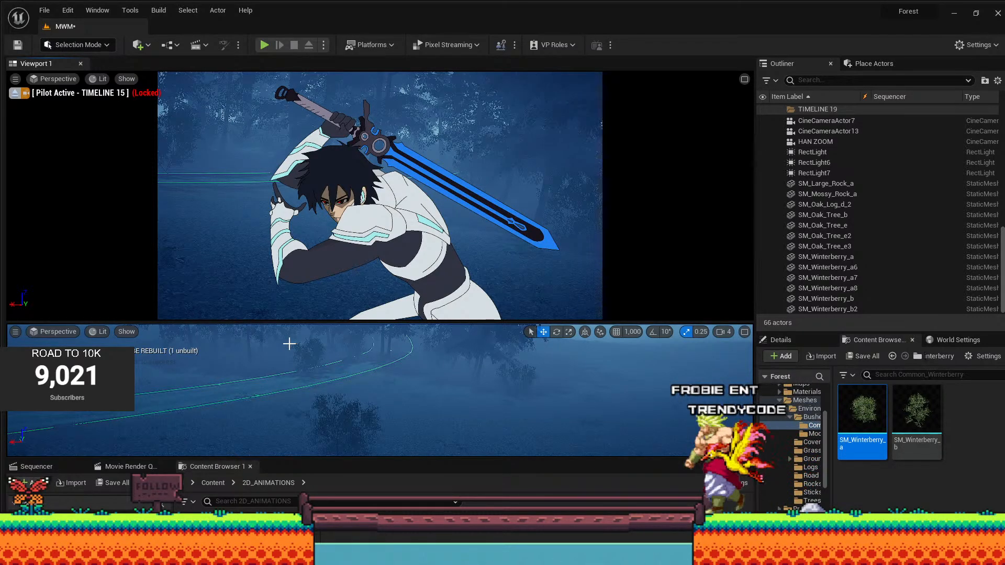
pyautogui.hotkey('ctrl', 's')
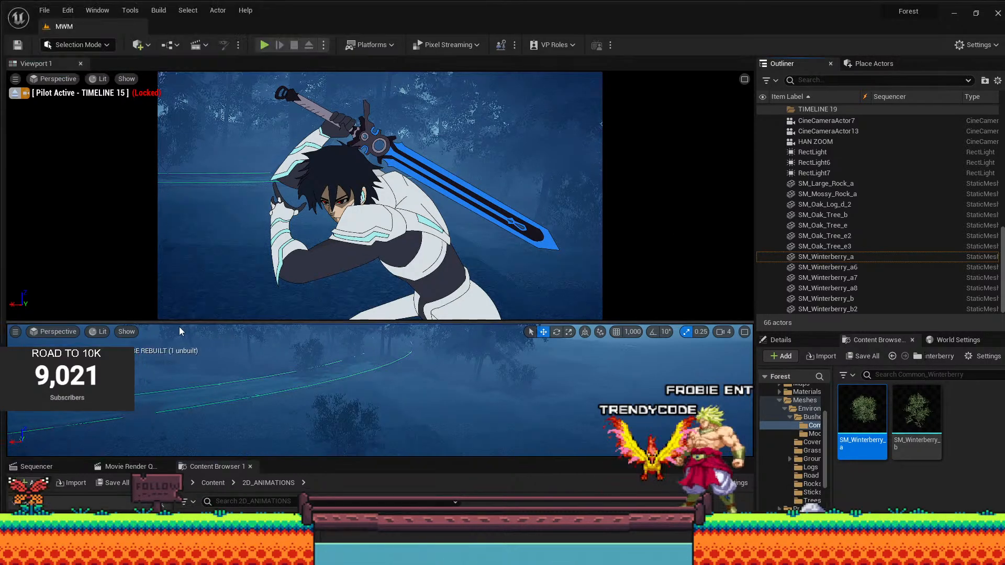
# Select the TIMELINE 15 camera and filter its details for "post process material" to examine its overlay settings.
pyautogui.click(792, 344)
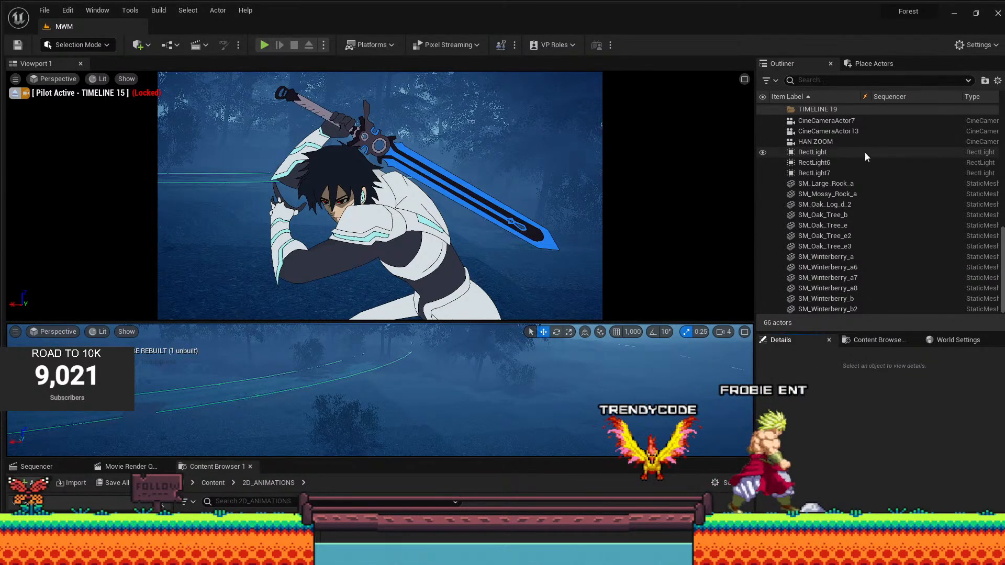
pyautogui.scroll(3, 866, 152)
pyautogui.scroll(2, 801, 181)
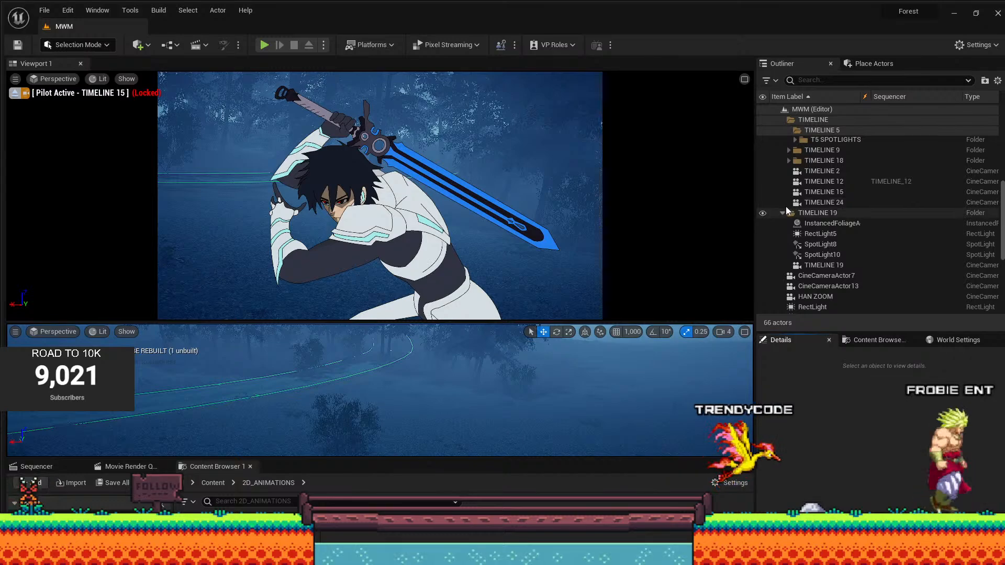
pyautogui.click(811, 193)
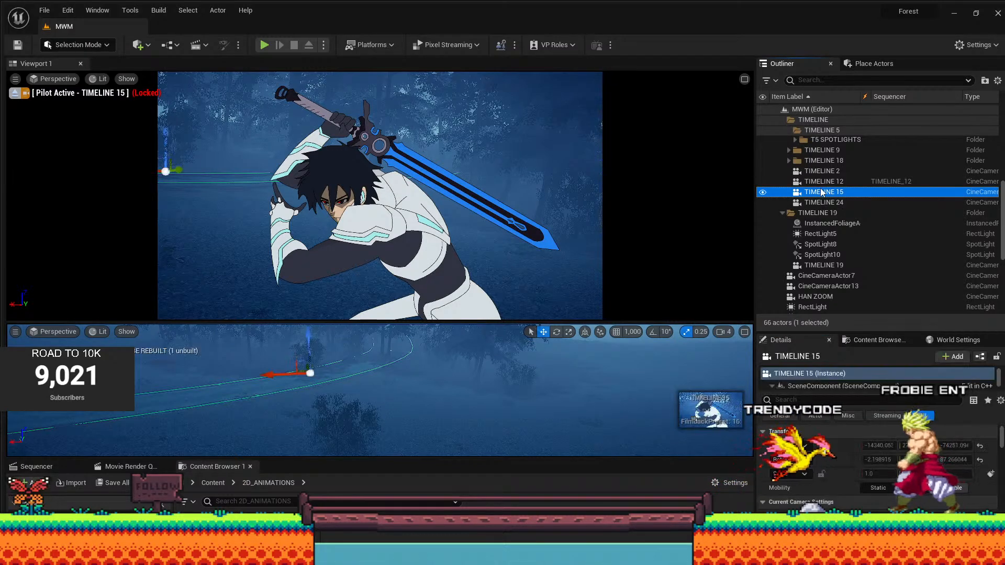
pyautogui.click(804, 399)
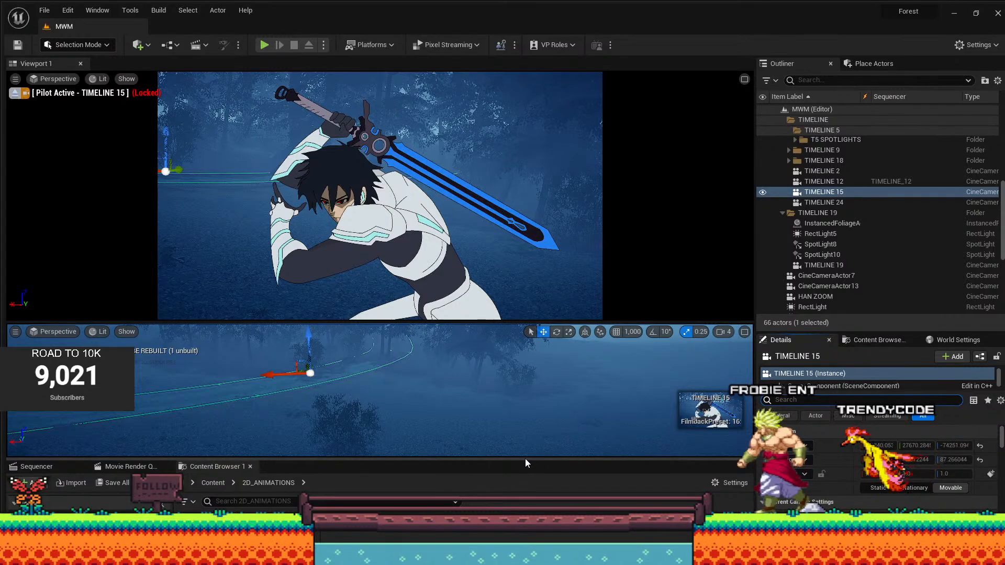
pyautogui.write('post process material')
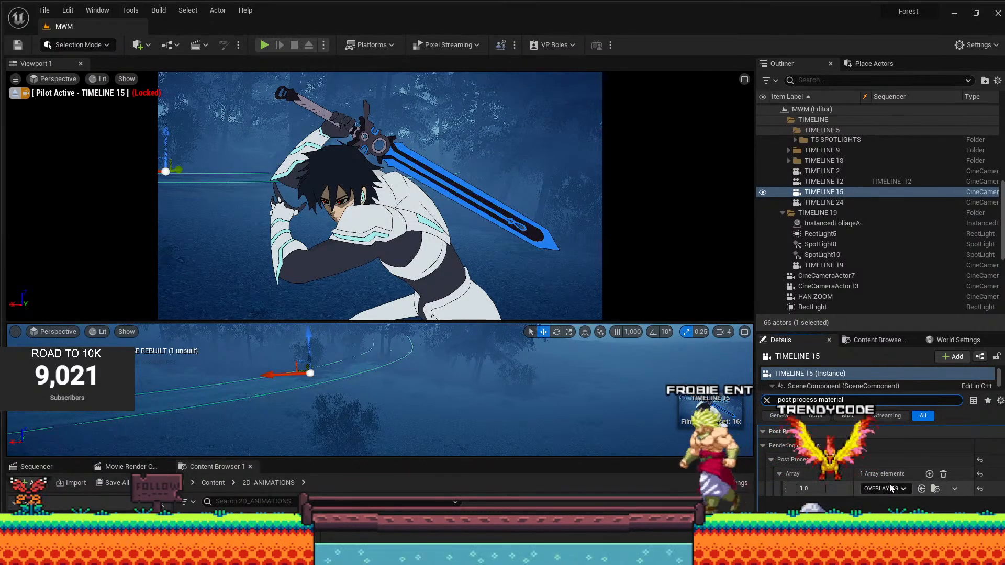
pyautogui.click(283, 455)
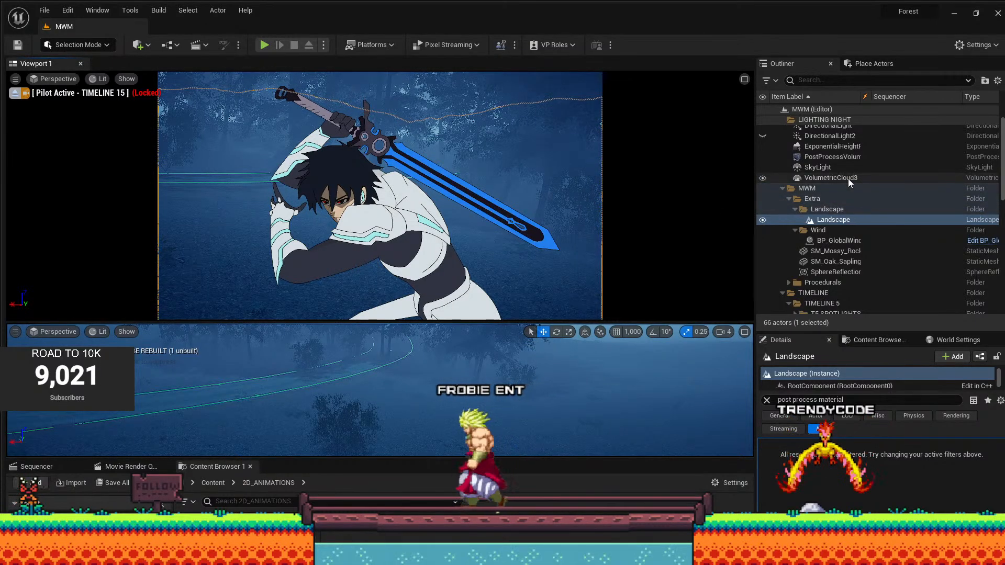
# Collapse the MWM folder in the outliner and set the TIMELINE 15 camera's OVERLAY_19 post process material weight to 0.0.
pyautogui.click(781, 188)
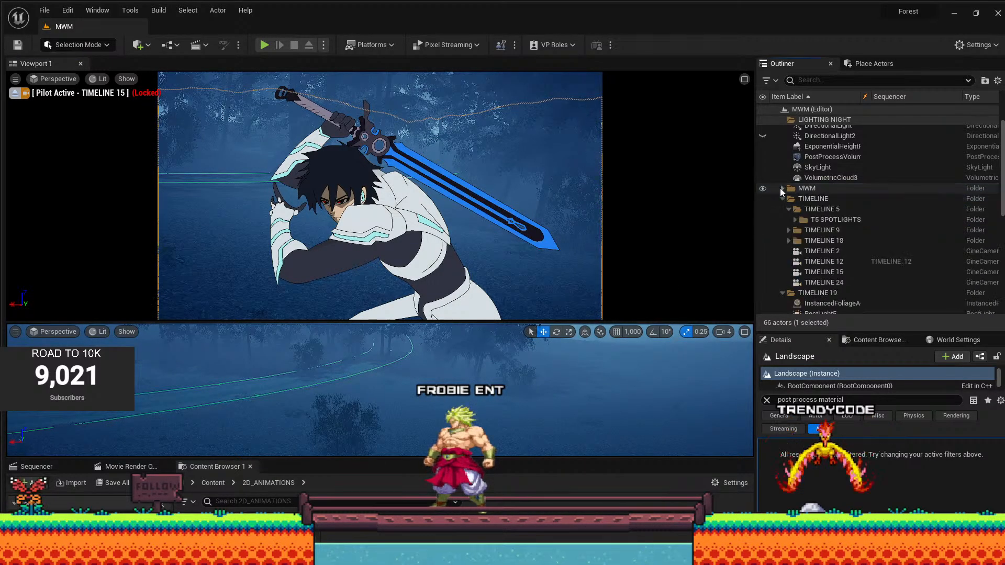
pyautogui.click(832, 276)
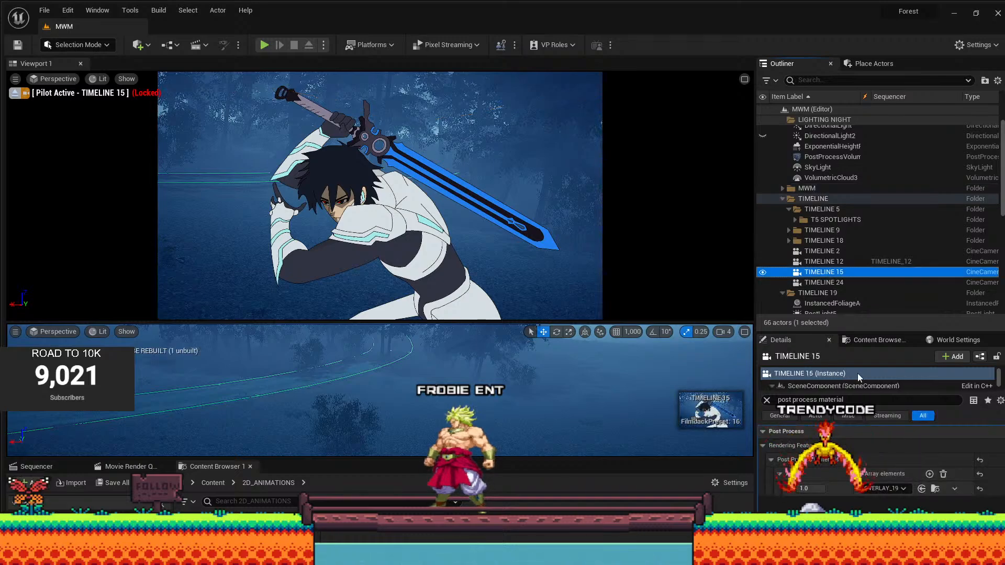
pyautogui.moveTo(813, 487); pyautogui.dragTo(309, 492)
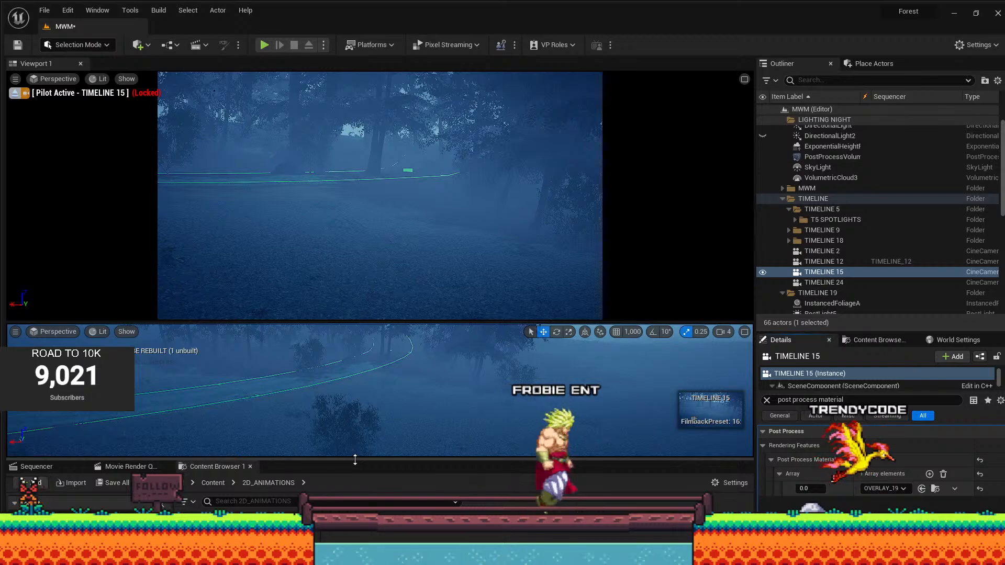
# Create a level sequence named TIMELINE_15 in the SEQUENCES content folder.
pyautogui.moveTo(355, 460); pyautogui.dragTo(356, 365)
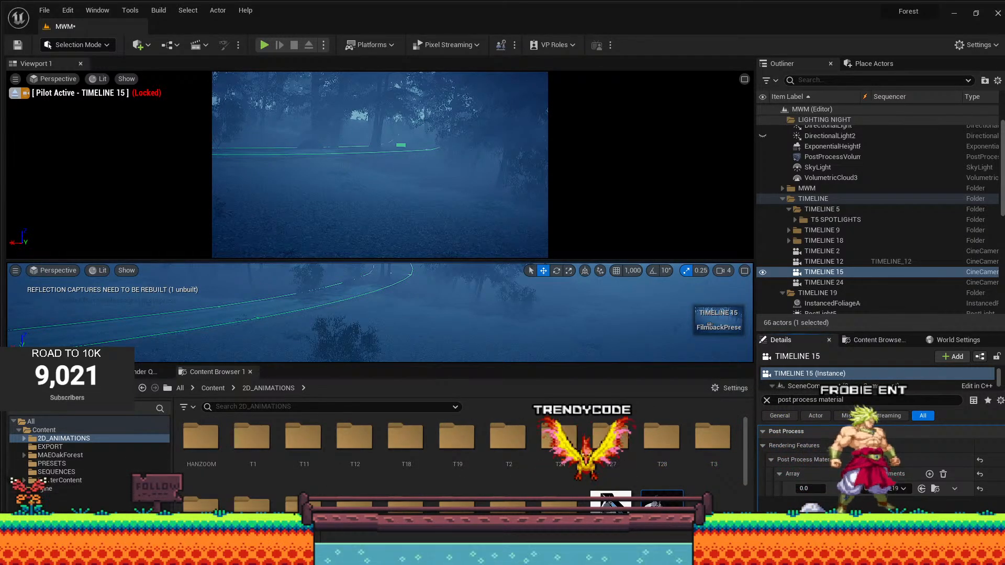
pyautogui.click(105, 474)
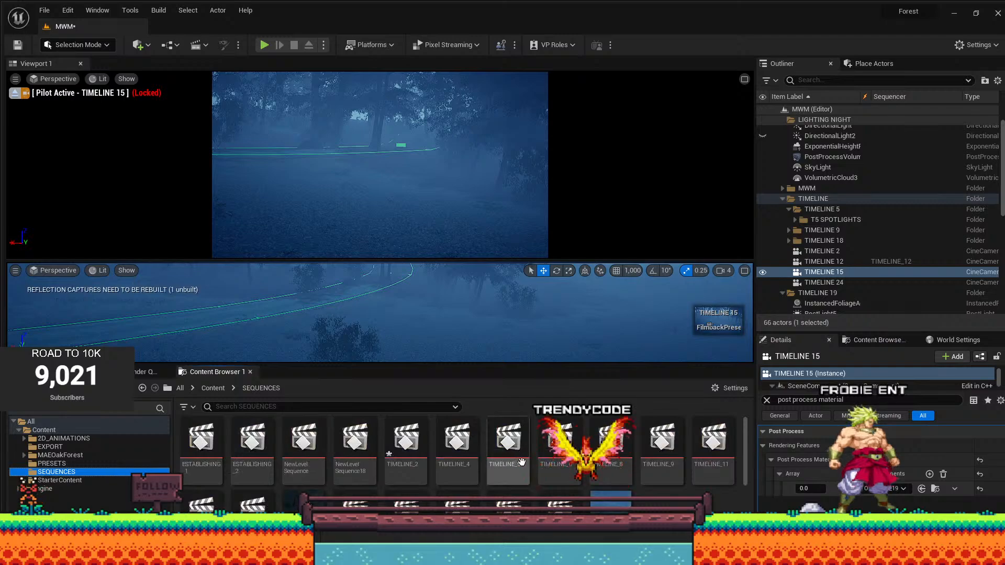
pyautogui.scroll(-1, 522, 462)
pyautogui.rightClick(655, 488)
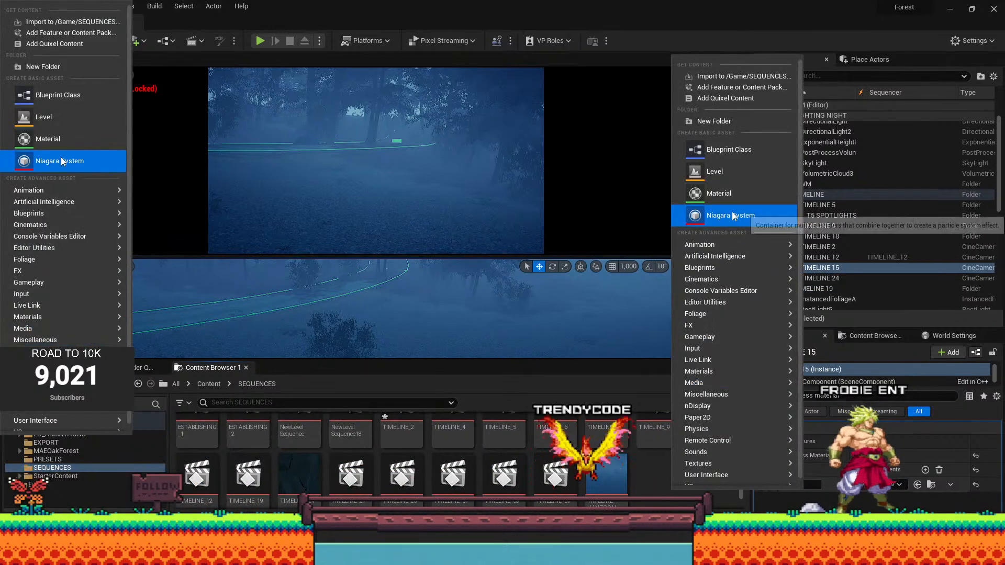
pyautogui.moveTo(746, 281)
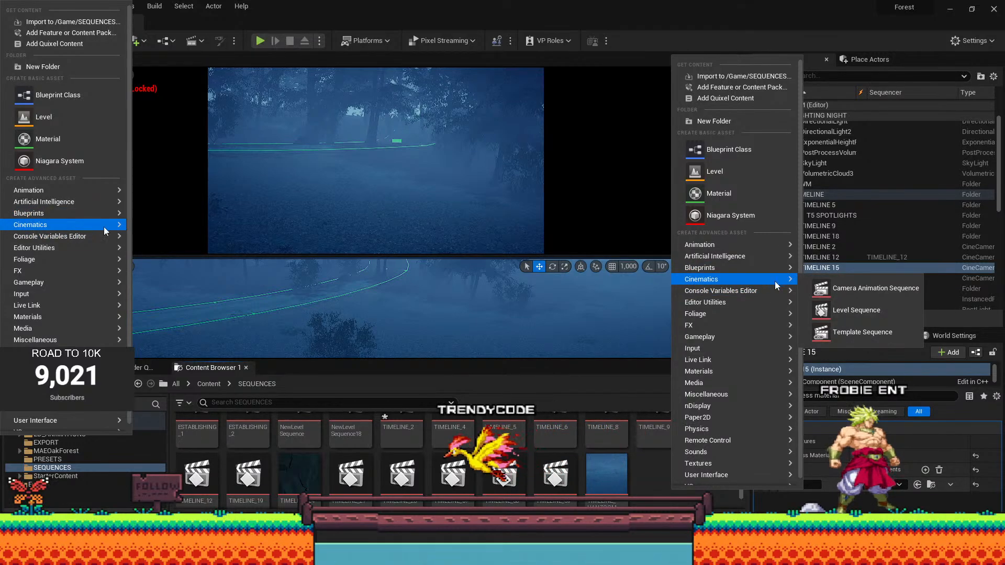
pyautogui.click(843, 311)
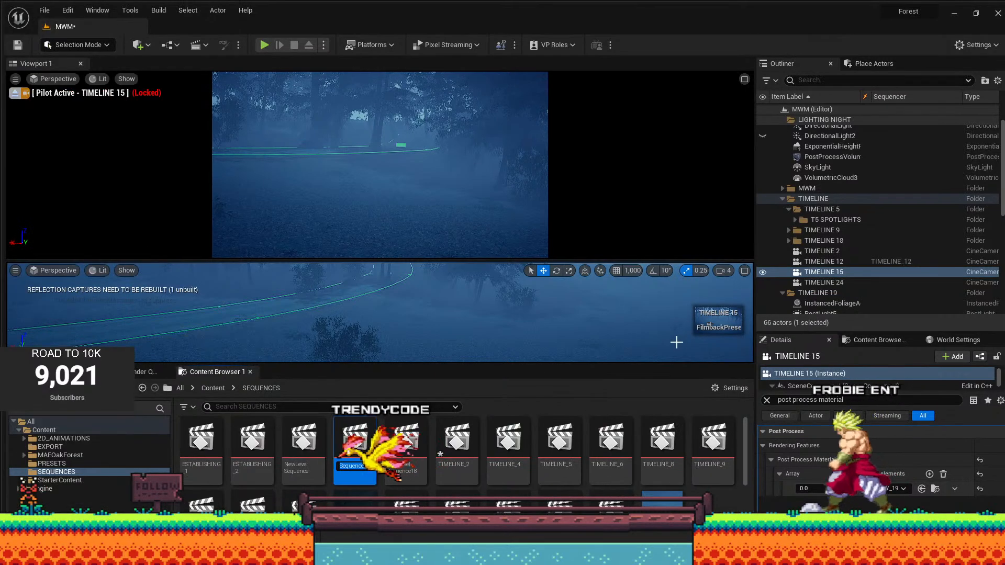
pyautogui.write('TIMELI')
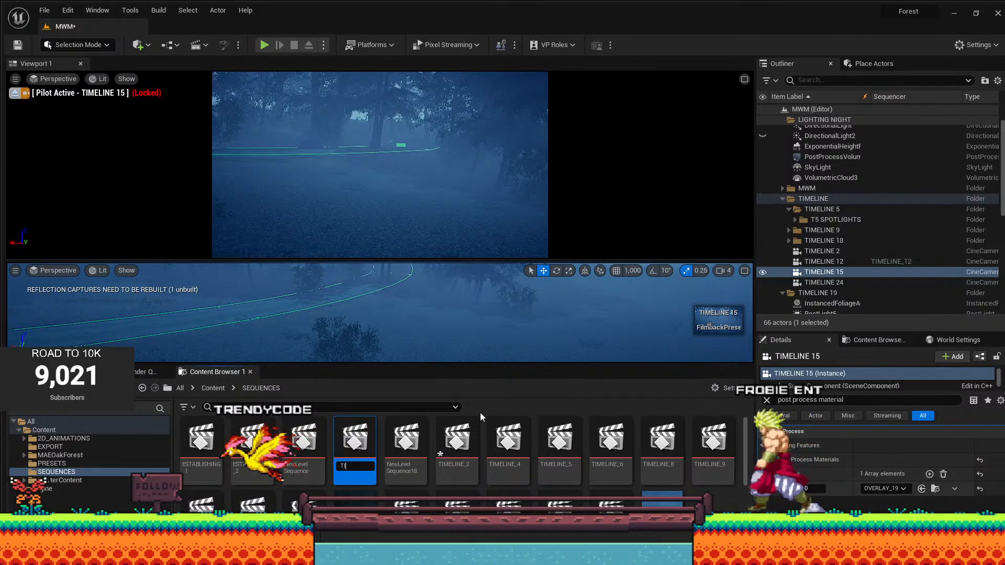
pyautogui.write('NE 15')
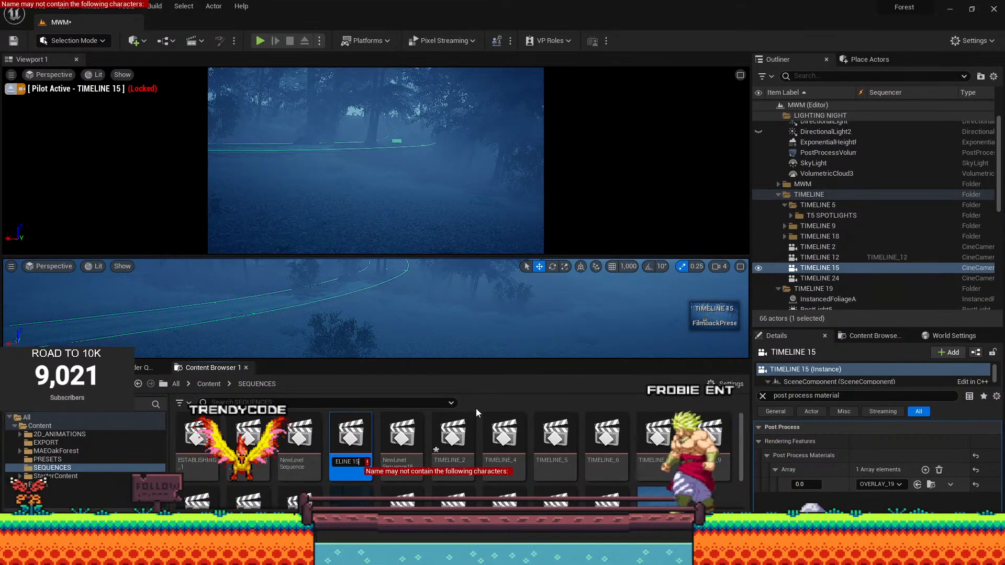
pyautogui.press('BackSpace')
pyautogui.press('BackSpace')
pyautogui.press('BackSpace')
pyautogui.write('_15')
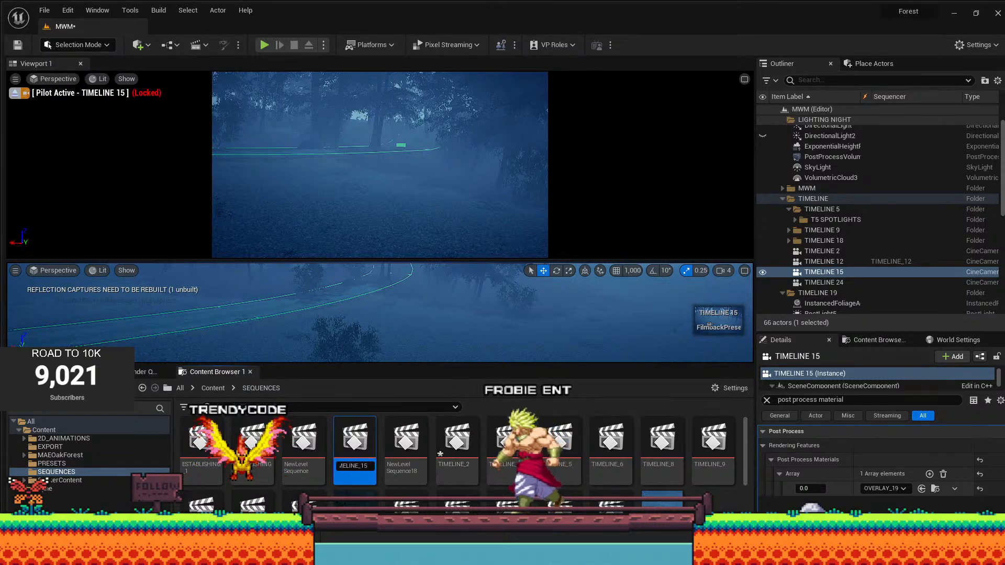
pyautogui.press('Return')
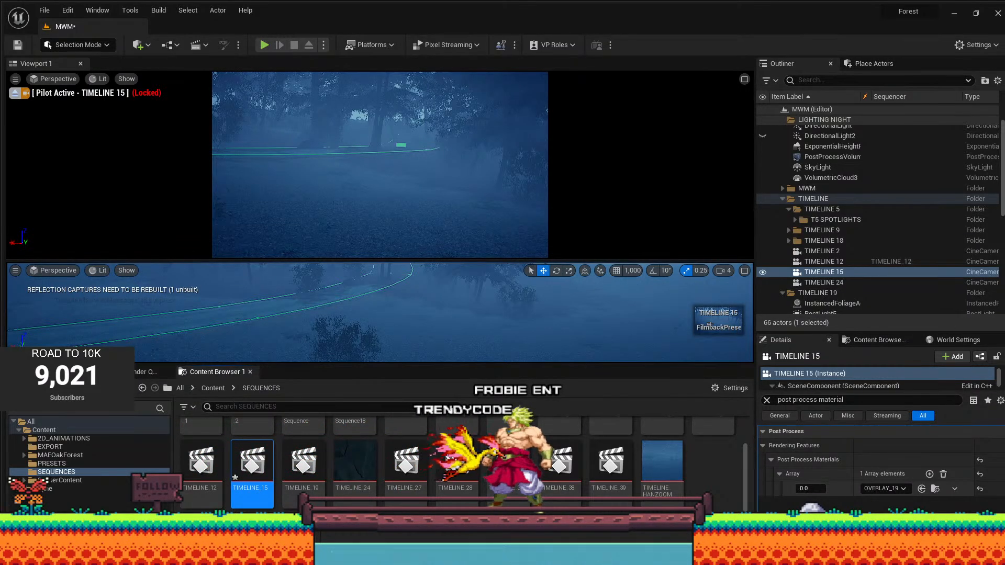
# Open the TIMELINE_15 sequence and add the TIMELINE 15 camera actor to it.
pyautogui.doubleClick(235, 477)
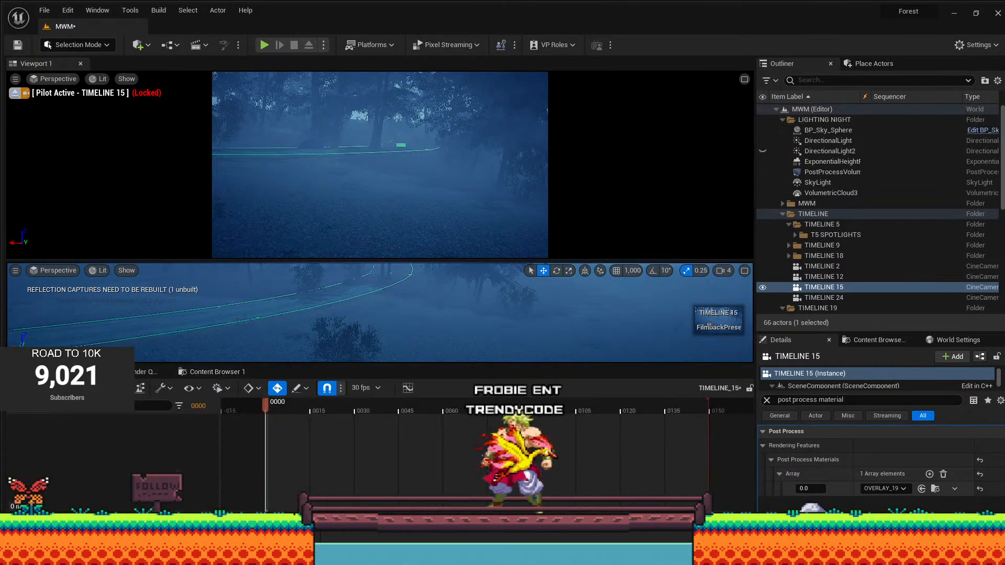
pyautogui.click(29, 411)
pyautogui.moveTo(83, 228)
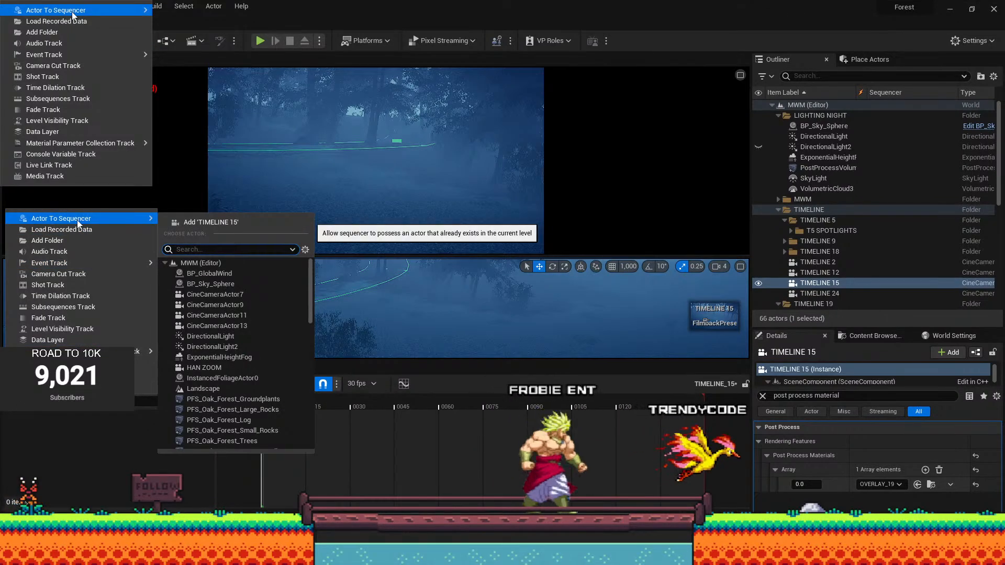
pyautogui.write('15')
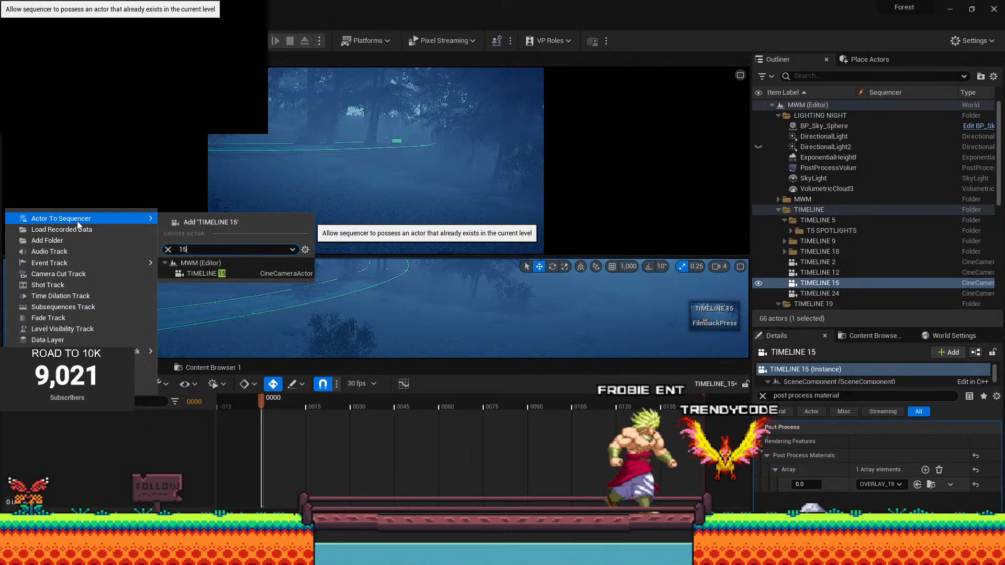
pyautogui.click(186, 272)
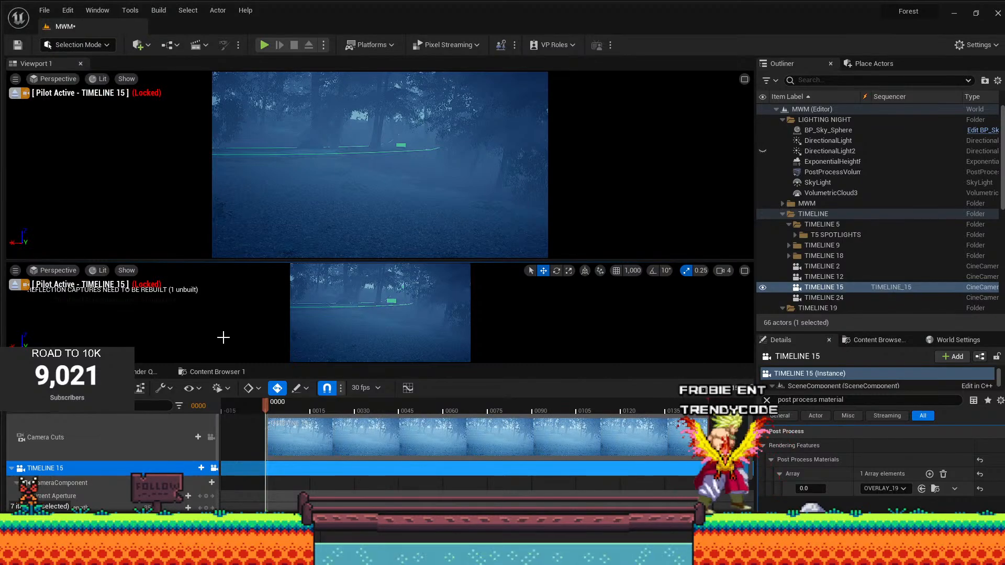
# Set the sequence display rate to 24 fps and shorten its playback range to end at about frame 24.
pyautogui.click(361, 390)
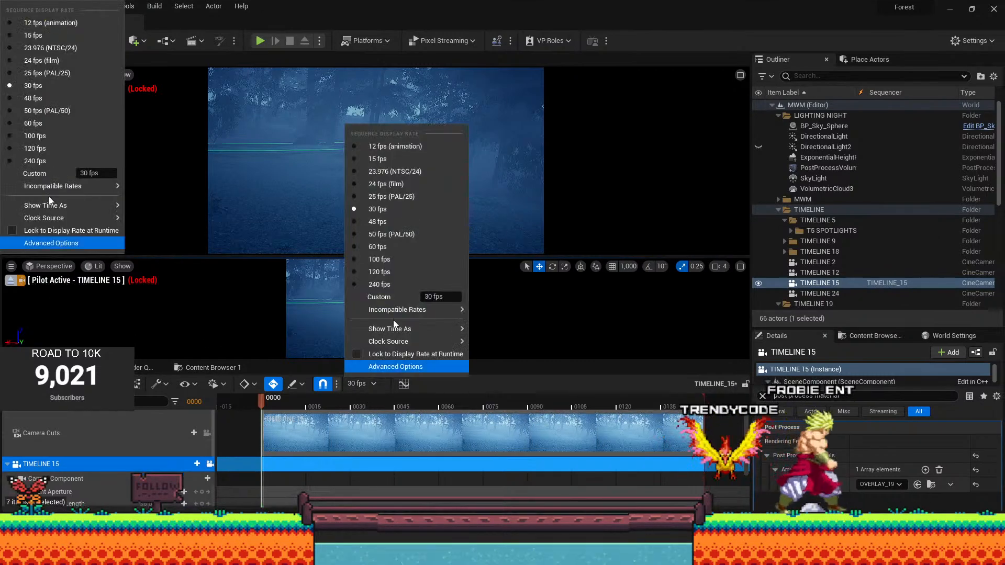
pyautogui.click(384, 186)
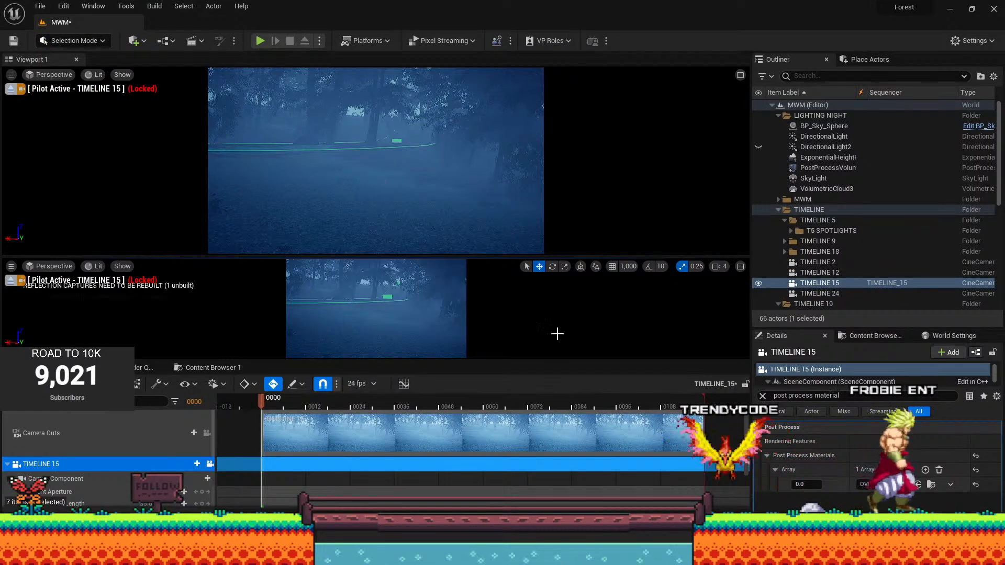
pyautogui.moveTo(703, 396); pyautogui.dragTo(483, 397)
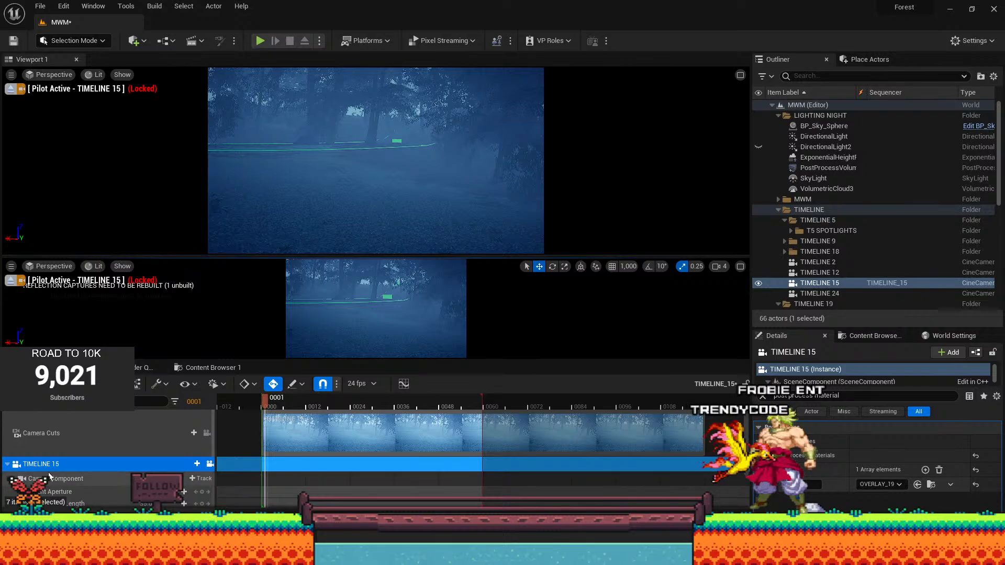
pyautogui.moveTo(481, 407); pyautogui.dragTo(349, 407)
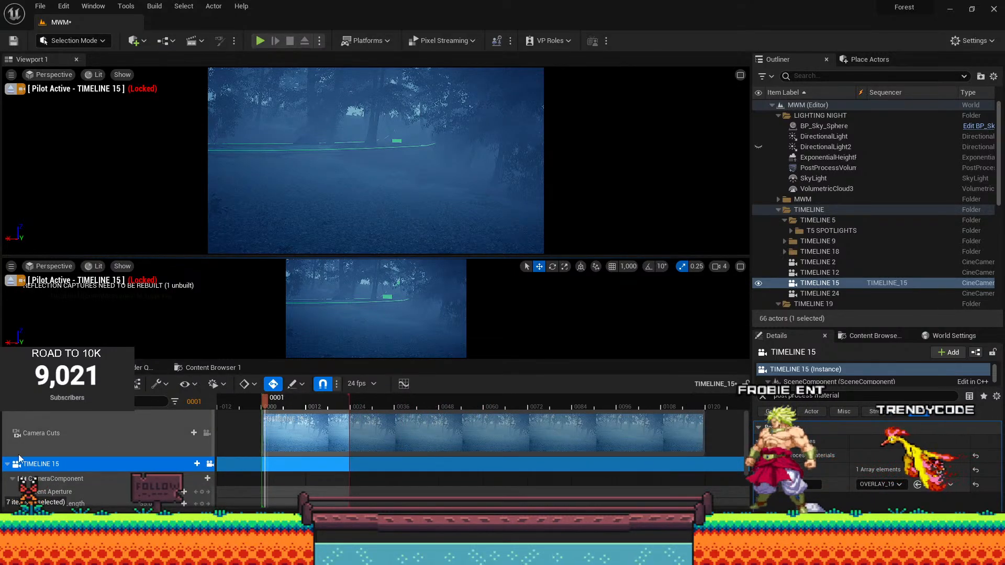
pyautogui.scroll(-3, 43, 470)
pyautogui.scroll(3, 43, 469)
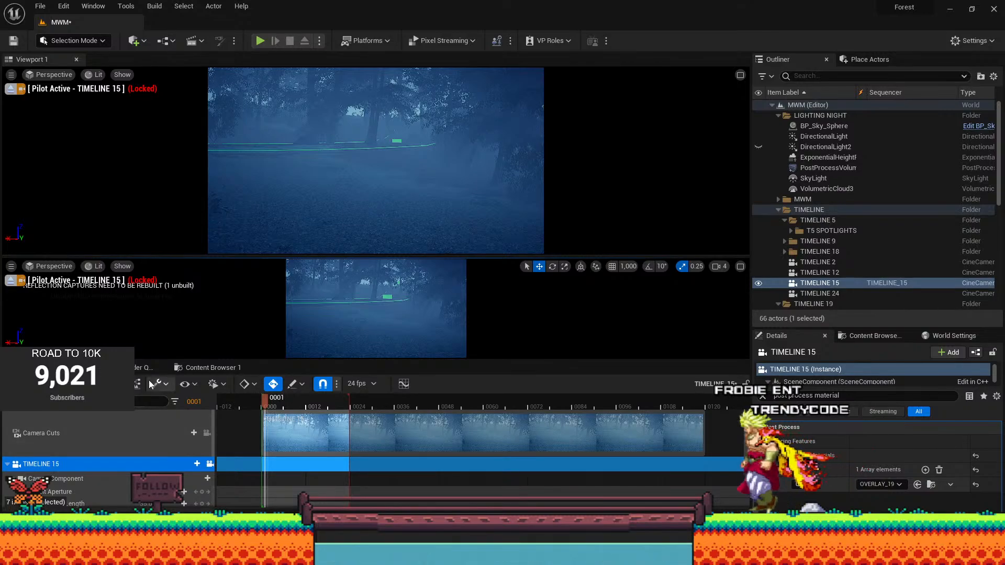
# Add the TIMELINE_15 sequence as a new job in the Movie Render Queue.
pyautogui.click(137, 372)
pyautogui.click(107, 410)
pyautogui.click(56, 383)
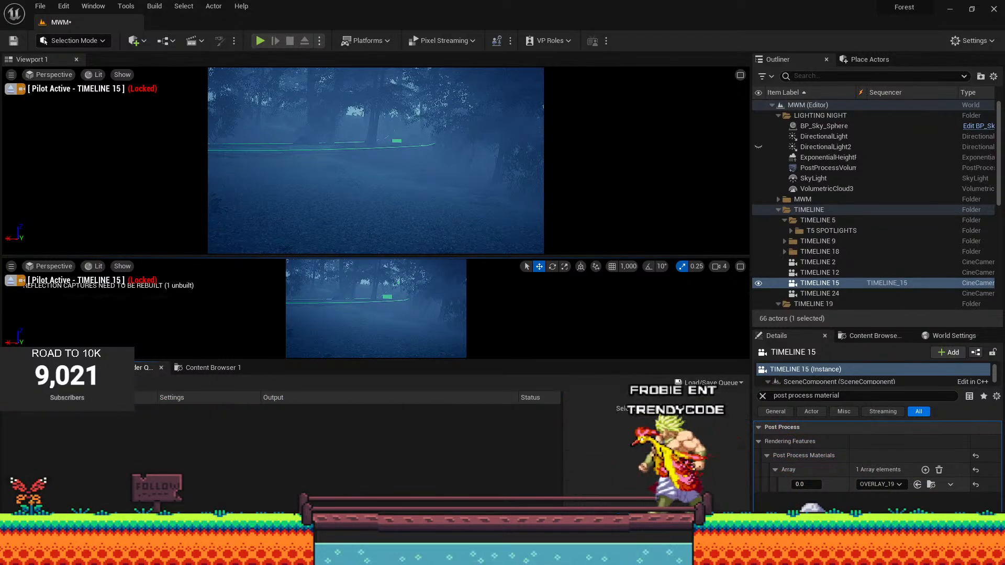
pyautogui.click(23, 383)
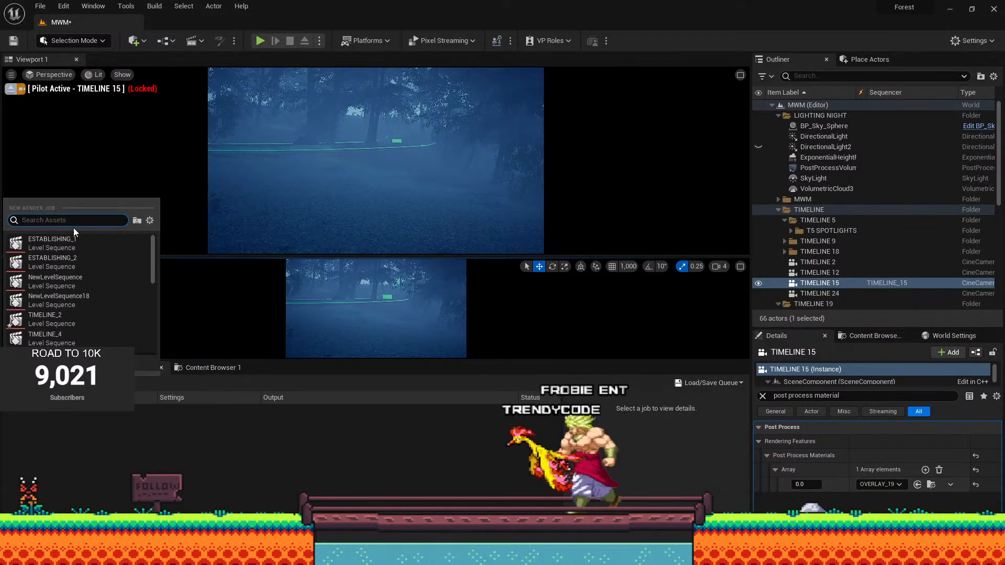
pyautogui.write('15')
pyautogui.click(92, 246)
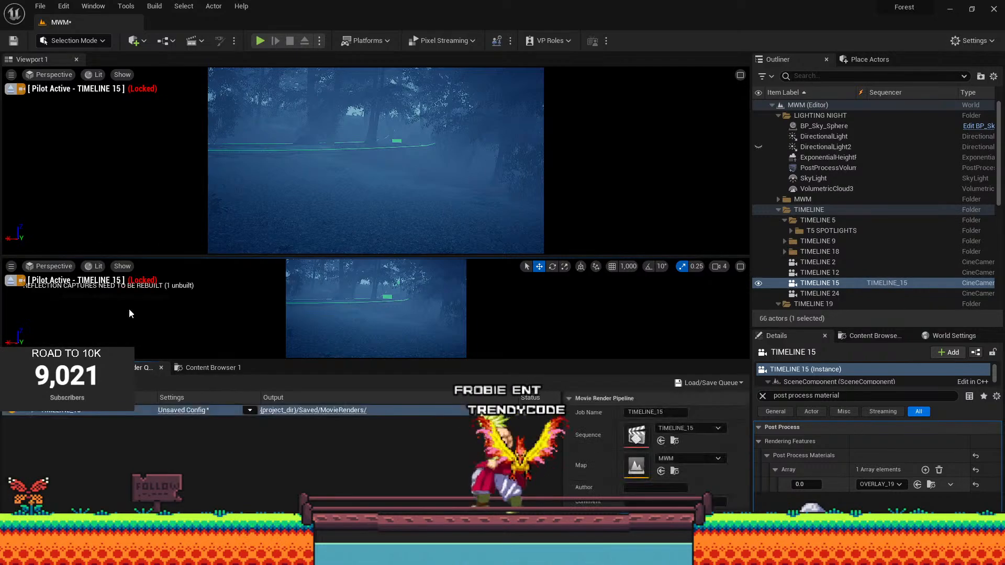
# Open the TIMELINE_15 job's render settings, choose an output directory, and load the 1920_EXTRA_ROOM_RENDER preset.
pyautogui.click(177, 410)
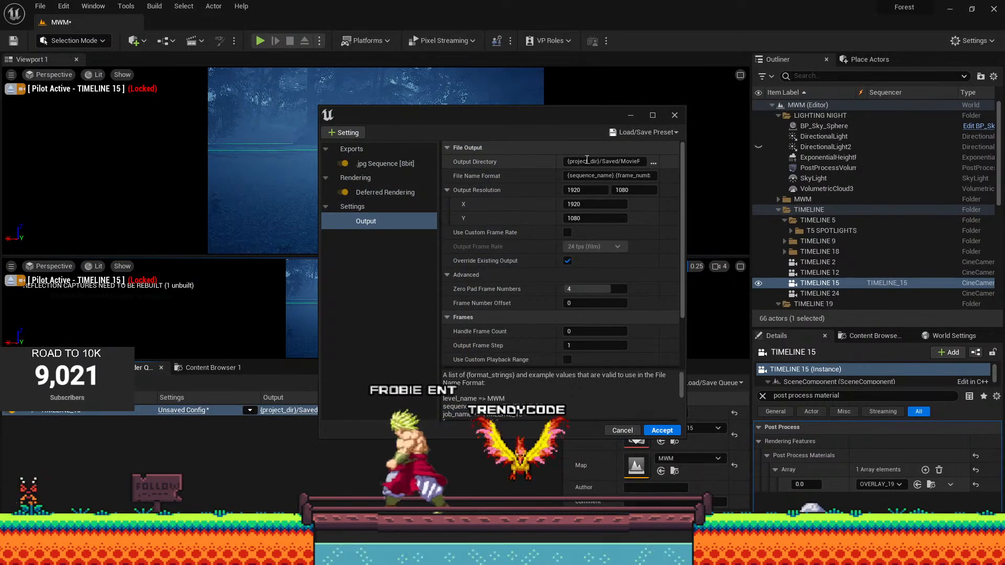
pyautogui.click(653, 162)
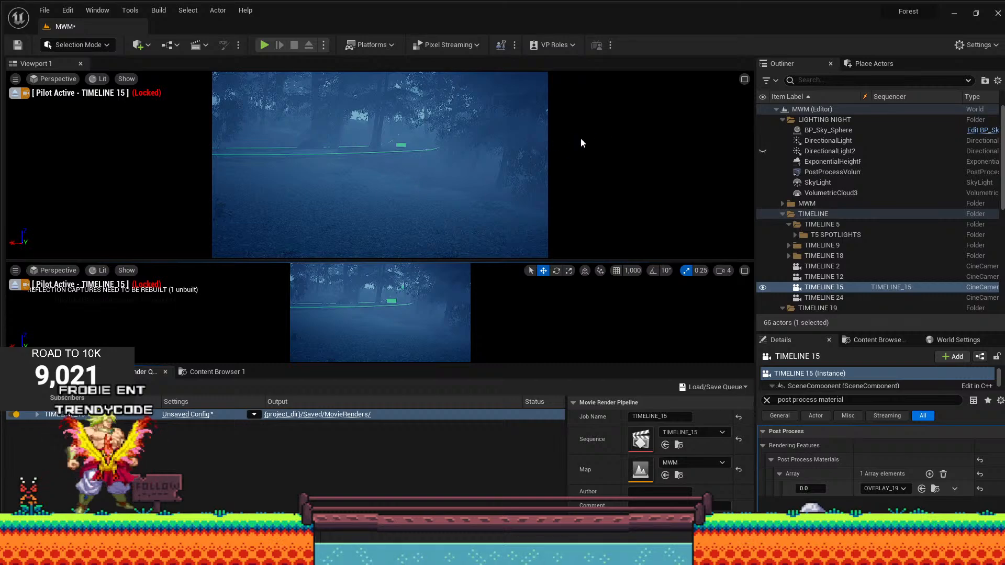
pyautogui.click(658, 140)
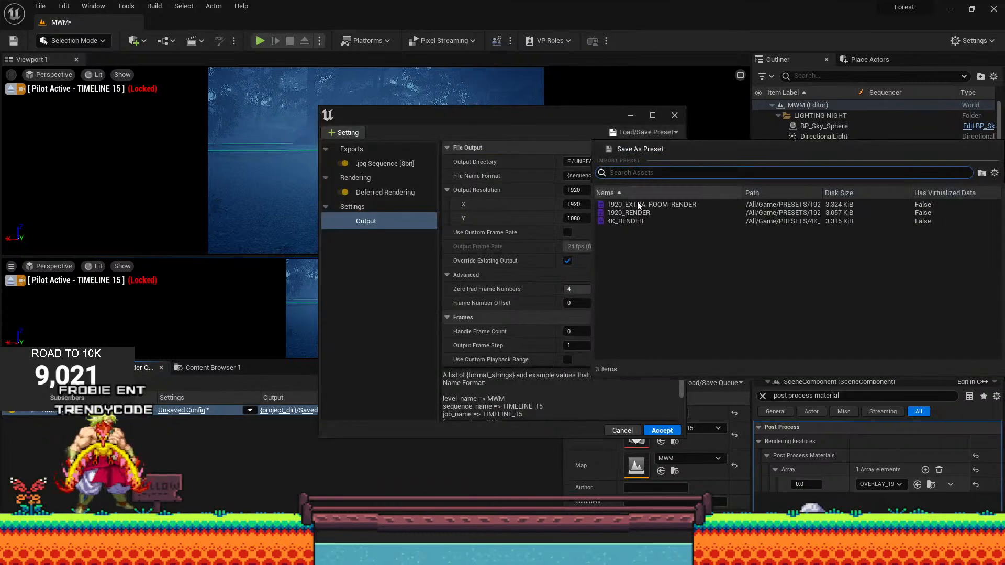
pyautogui.click(639, 203)
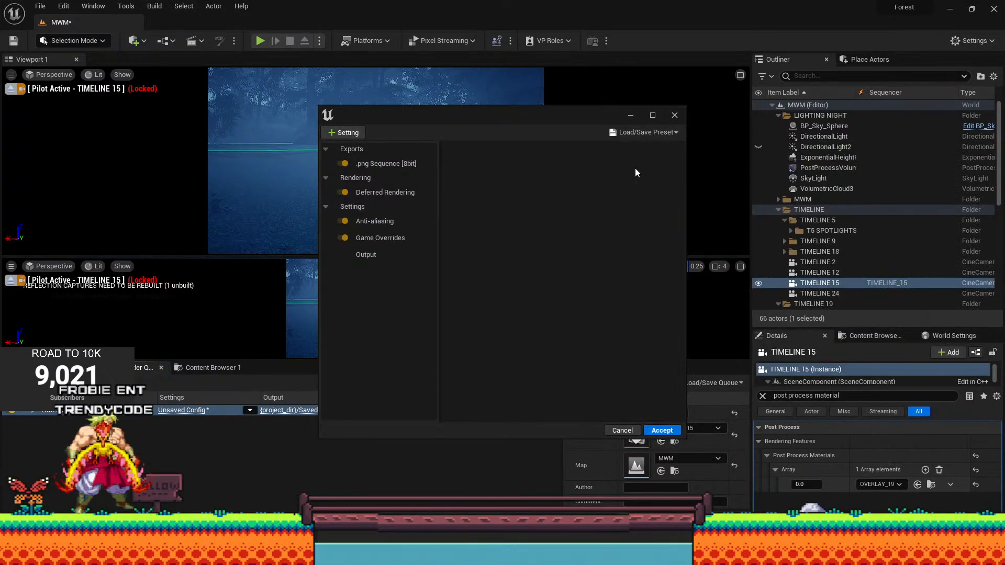
# Check the PNG export options and set the render output directory to the EXPORT/TIMELINE 15 folder.
pyautogui.click(379, 163)
pyautogui.click(361, 254)
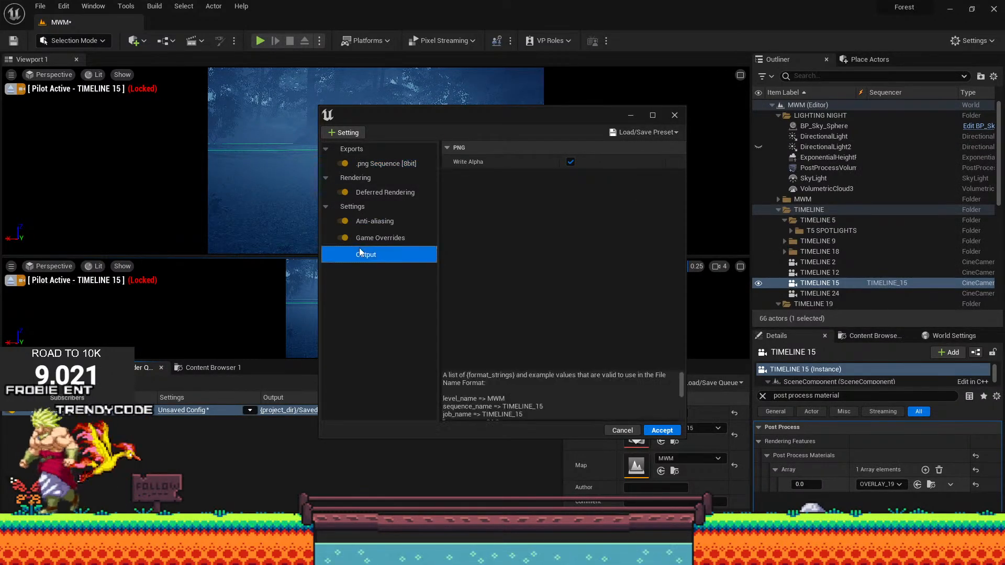
pyautogui.click(652, 164)
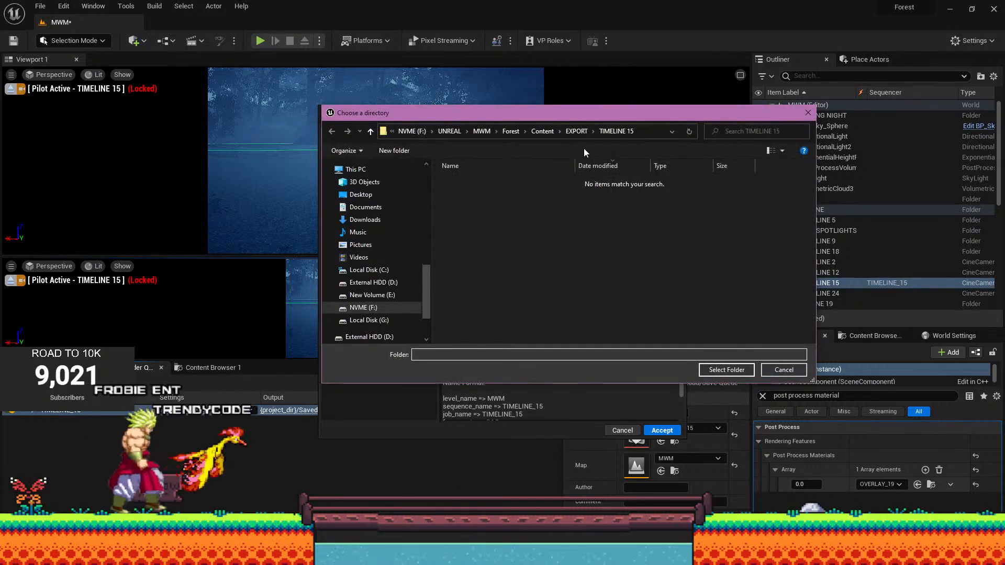
pyautogui.click(711, 374)
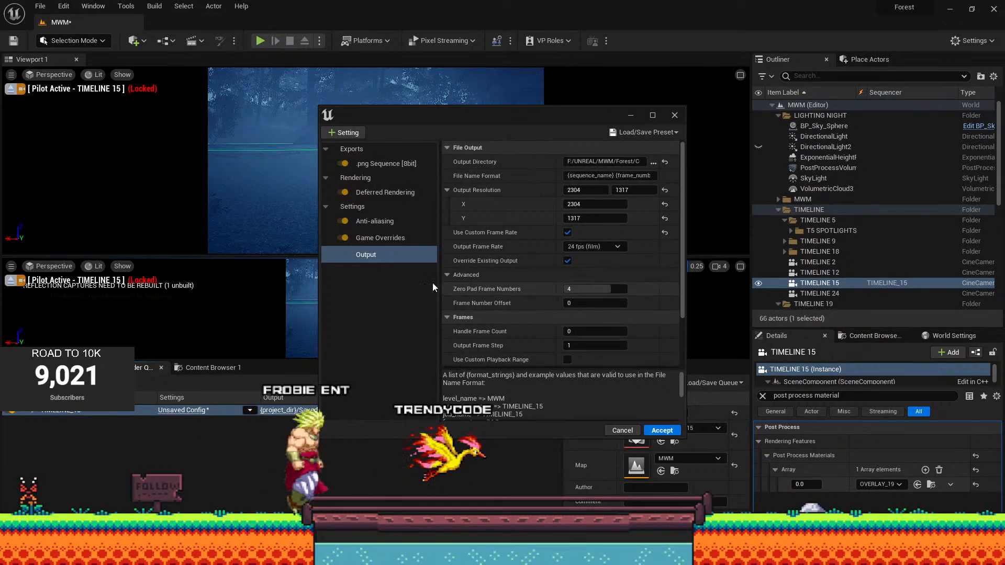
# Review the anti-aliasing, game override and output settings, and accept the render configuration.
pyautogui.click(375, 226)
pyautogui.click(393, 236)
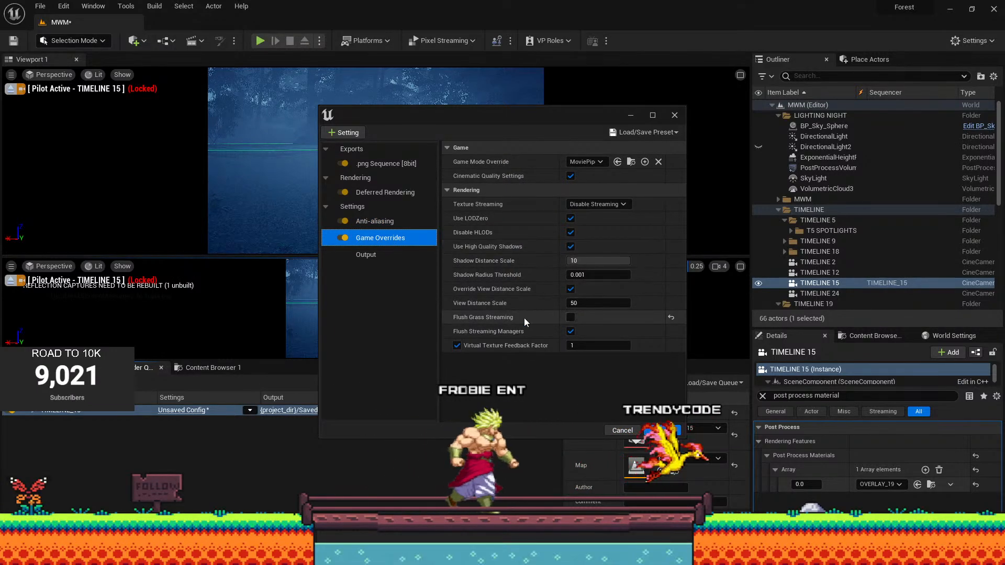
pyautogui.click(368, 256)
pyautogui.click(372, 222)
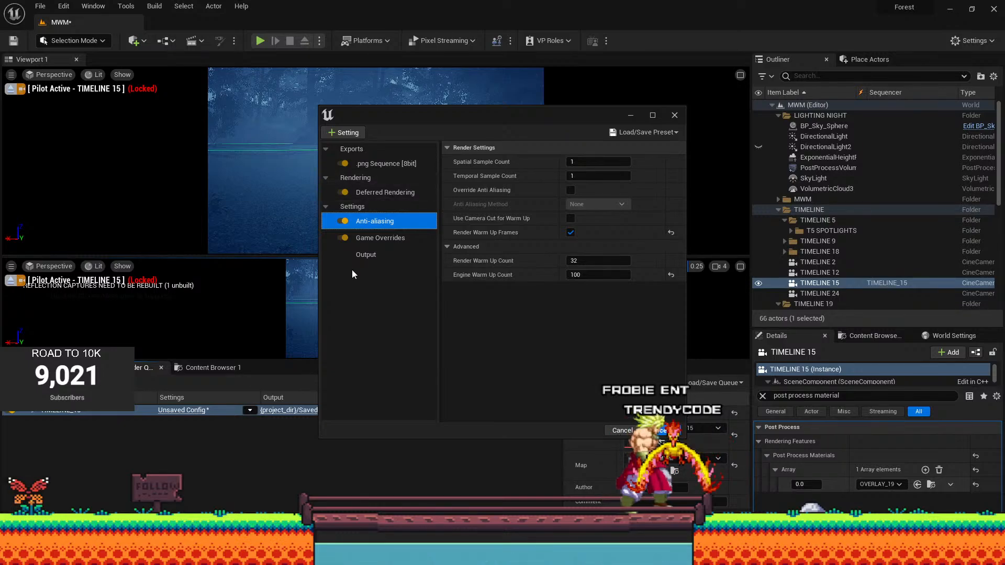
pyautogui.click(375, 253)
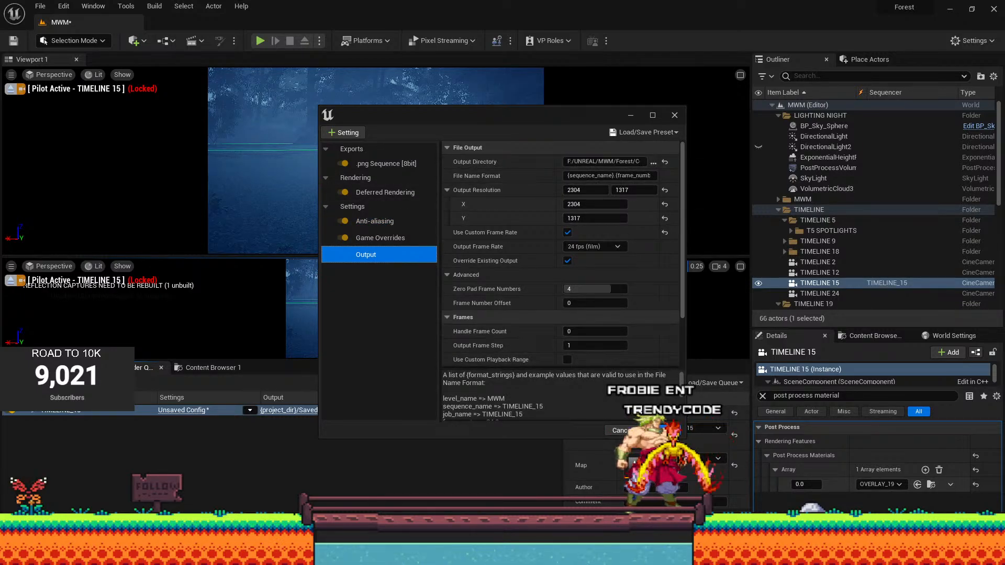
pyautogui.click(662, 430)
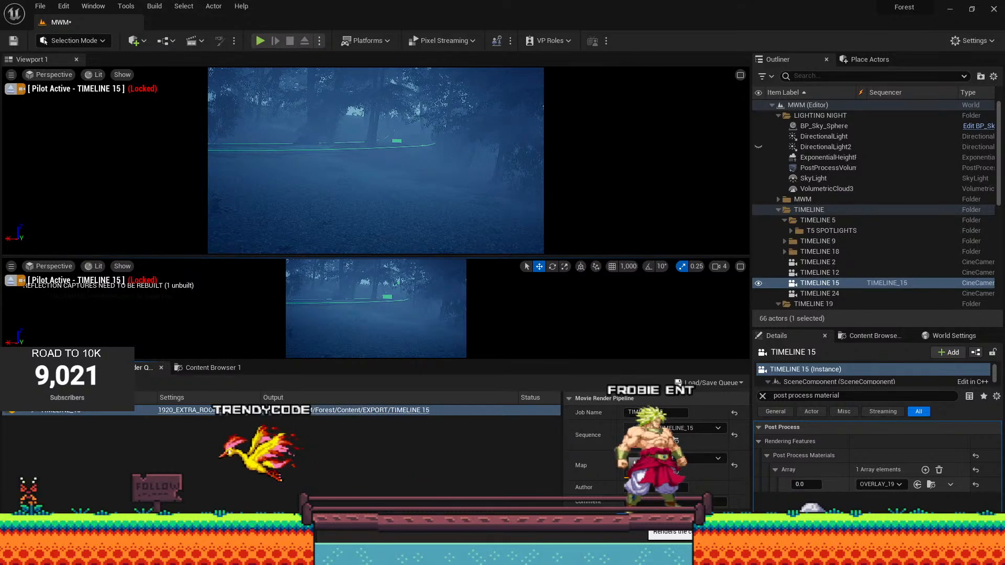
# Place an SM_Winterberry_a bush among the trees in the TIMELINE 15 camera view and save the MWM map.
pyautogui.click(869, 342)
pyautogui.moveTo(858, 408); pyautogui.dragTo(350, 125)
pyautogui.press('Escape')
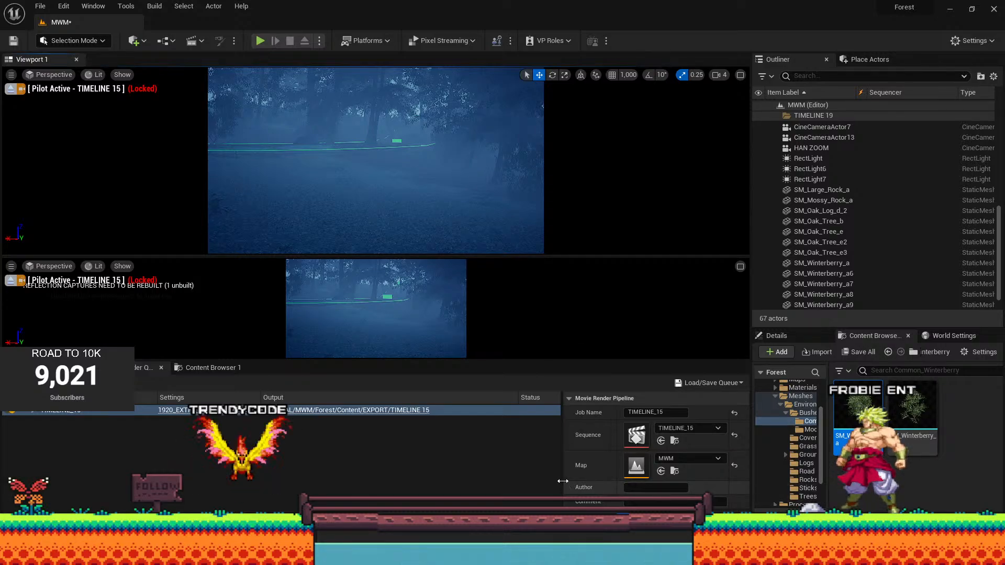
pyautogui.click(13, 42)
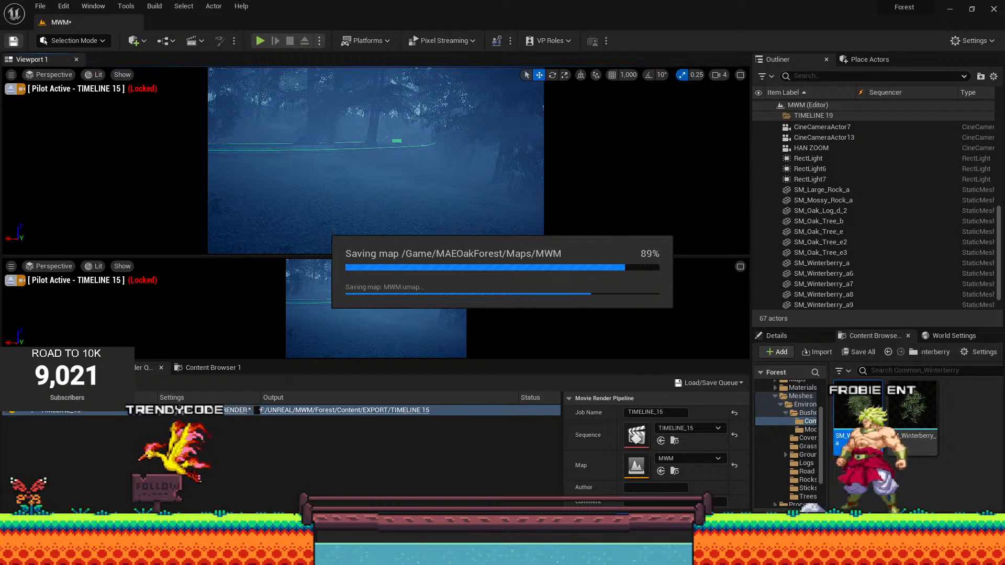
# Switch to File Explorer and open the TIMELINE 15 folder inside EXPORT.
pyautogui.moveTo(215, 554)
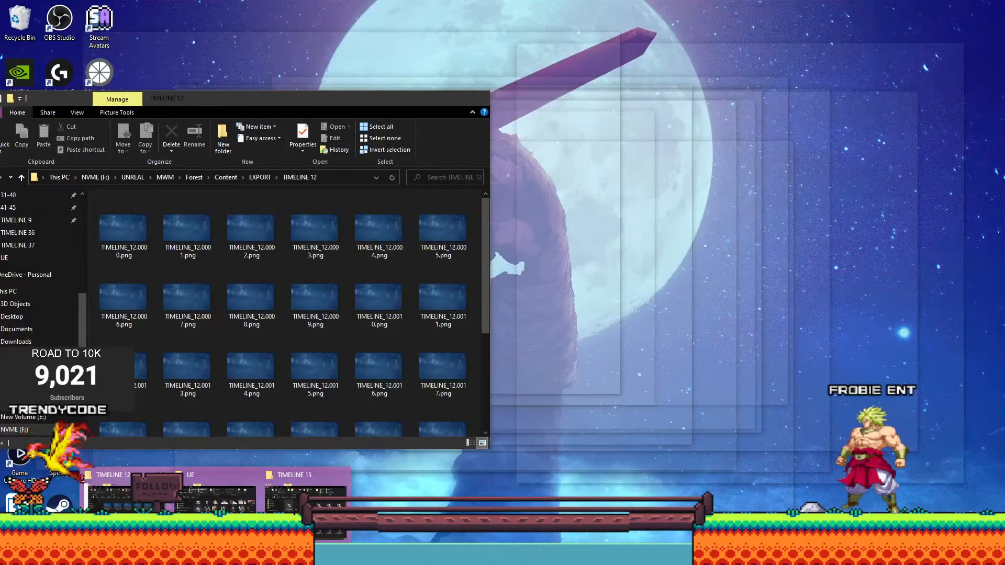
pyautogui.click(125, 505)
pyautogui.click(260, 177)
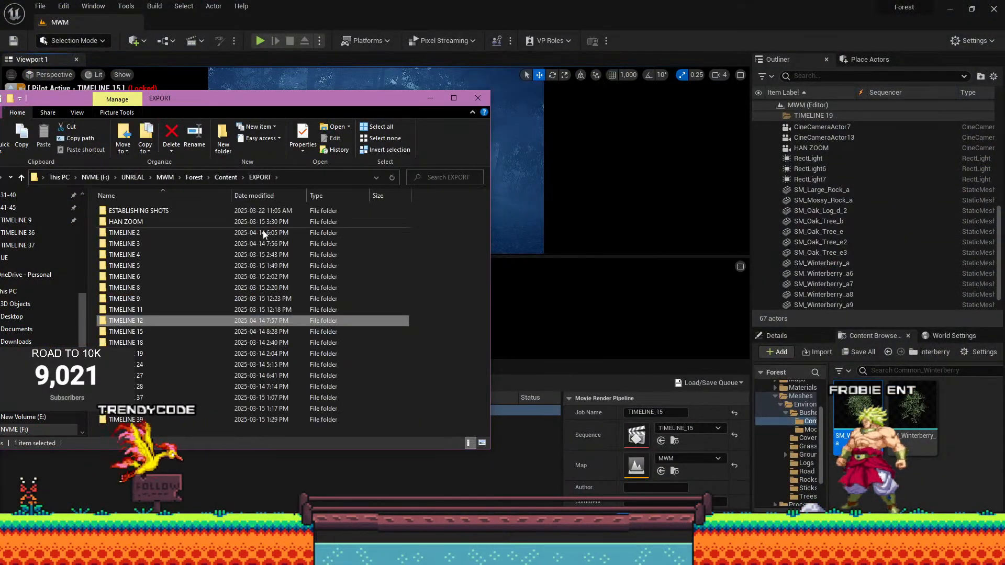
pyautogui.doubleClick(153, 330)
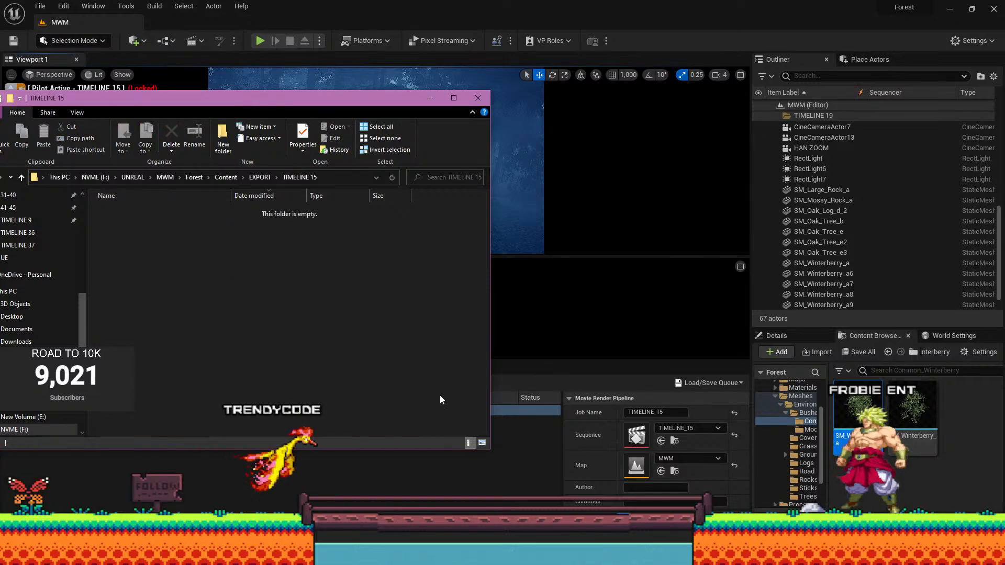
# Render the queued TIMELINE_15 job locally and check the TIMELINE 15 output folder.
pyautogui.click(629, 520)
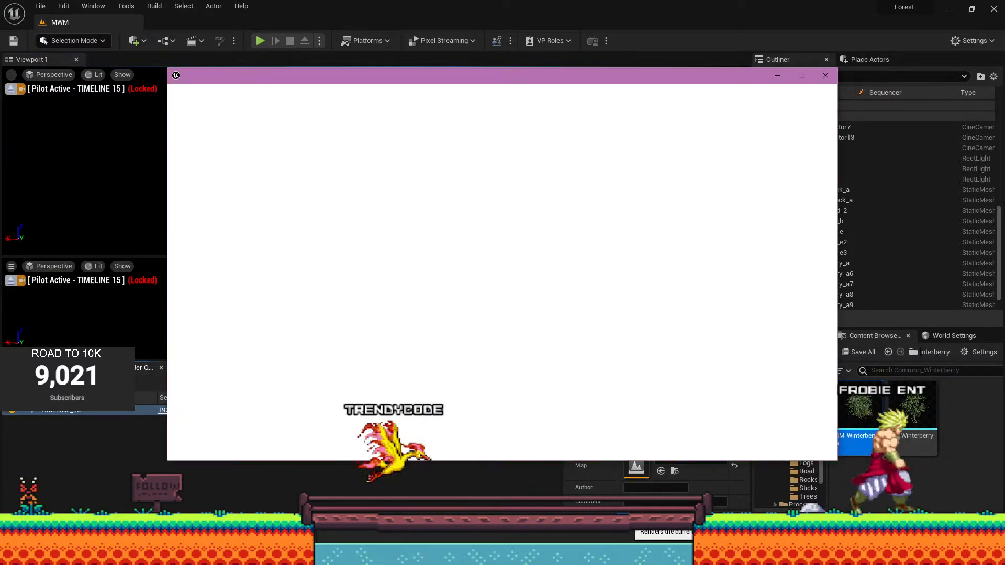
pyautogui.moveTo(215, 554)
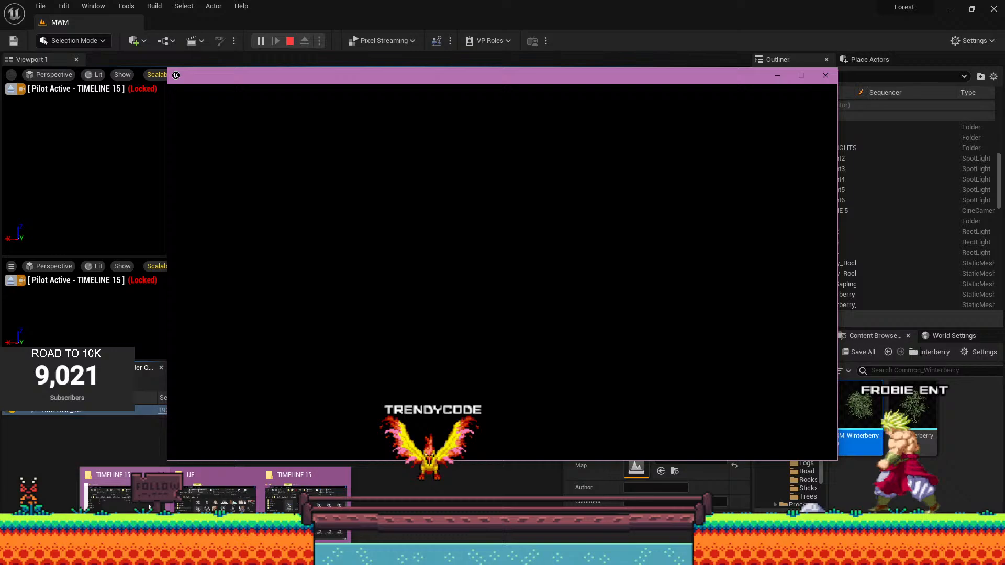
pyautogui.click(137, 506)
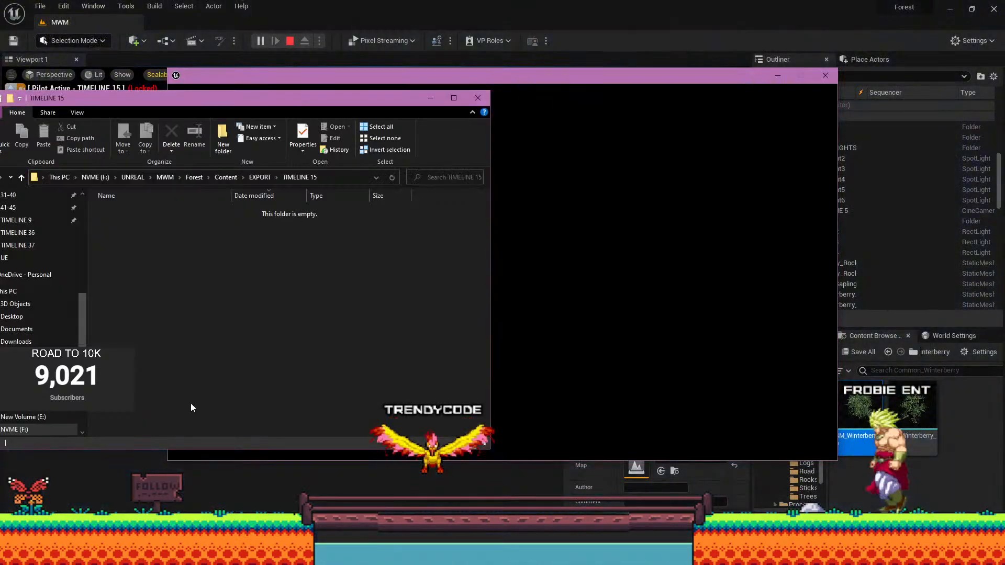
pyautogui.click(430, 98)
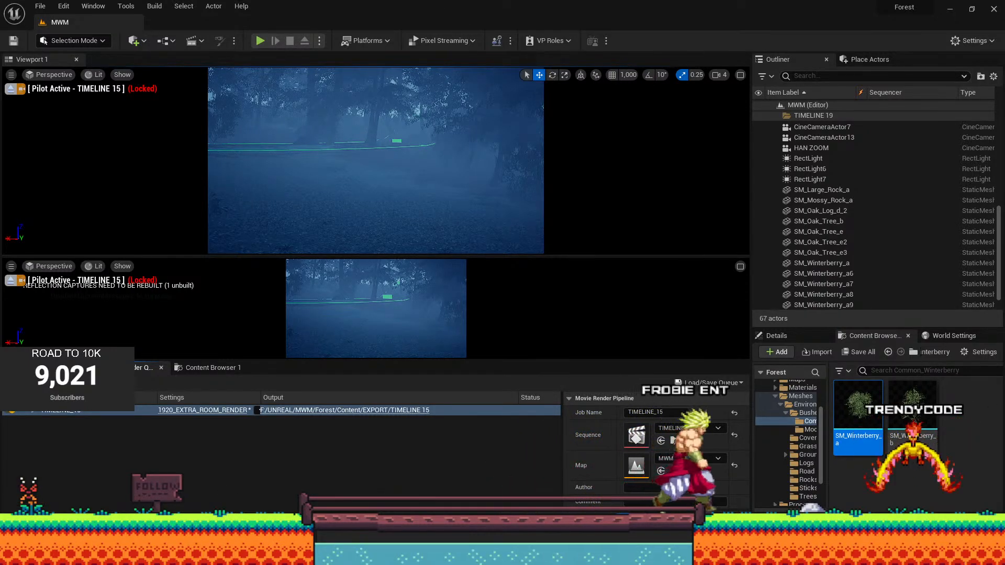
# Show the rendered TIMELINE 15 frames as large icons and view TIMELINE_15.0023.png in a maximized image viewer.
pyautogui.moveTo(216, 554)
pyautogui.click(126, 497)
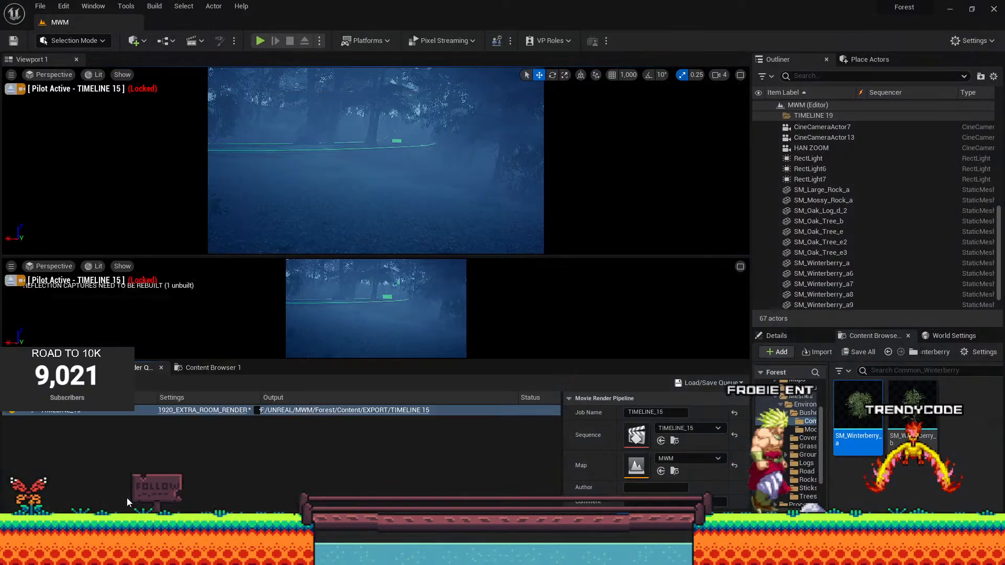
pyautogui.click(75, 114)
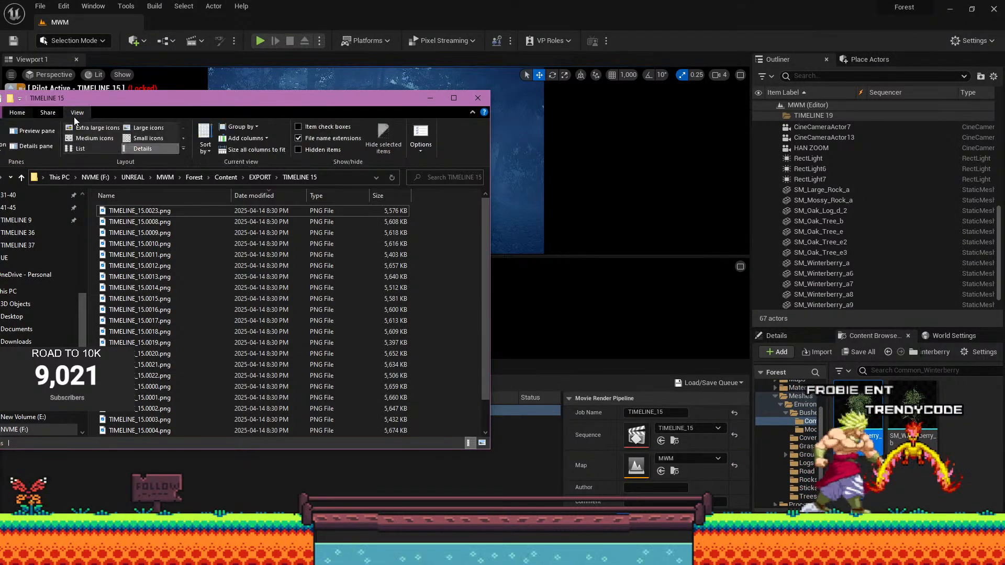
pyautogui.click(143, 128)
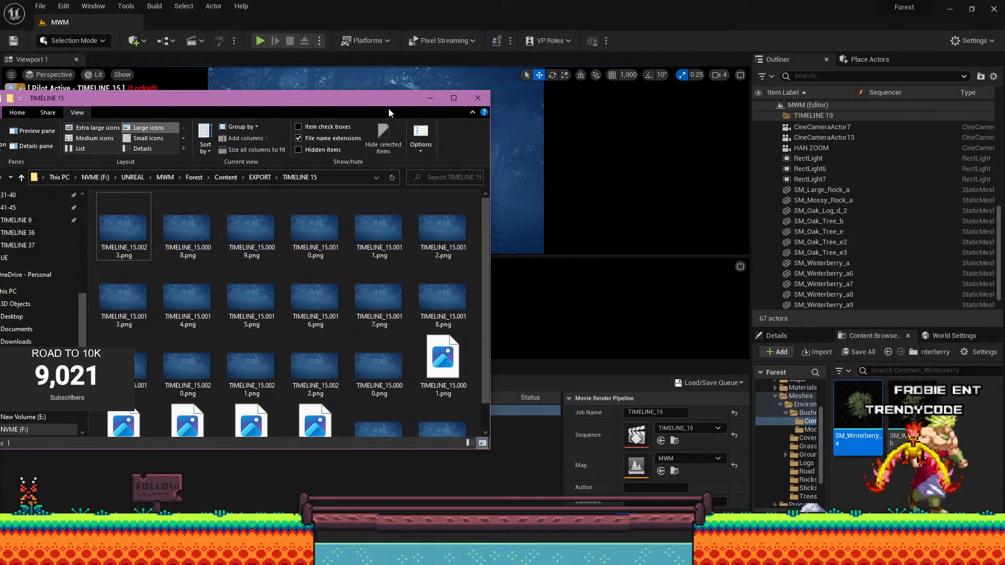
pyautogui.moveTo(389, 95); pyautogui.dragTo(642, 73)
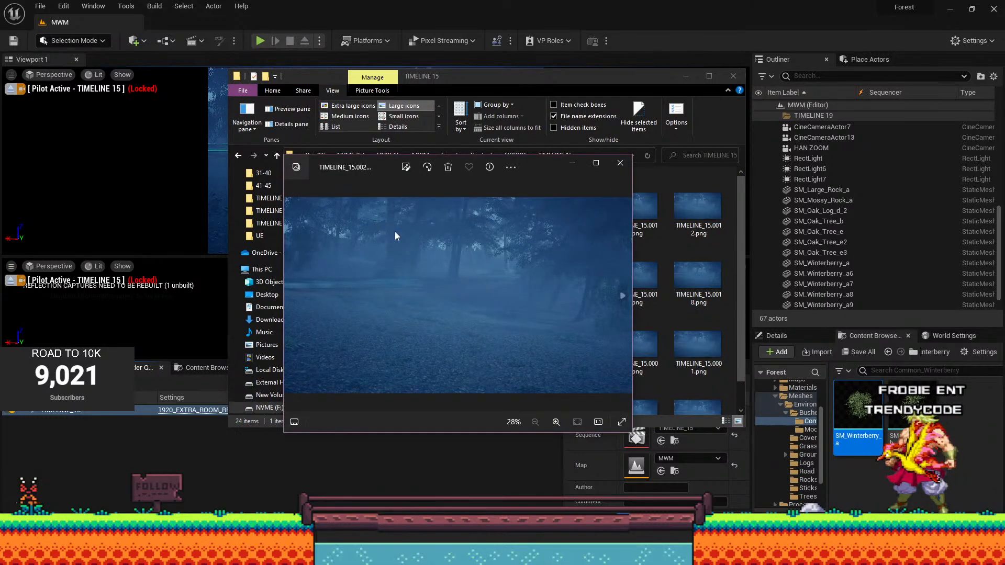
pyautogui.click(593, 163)
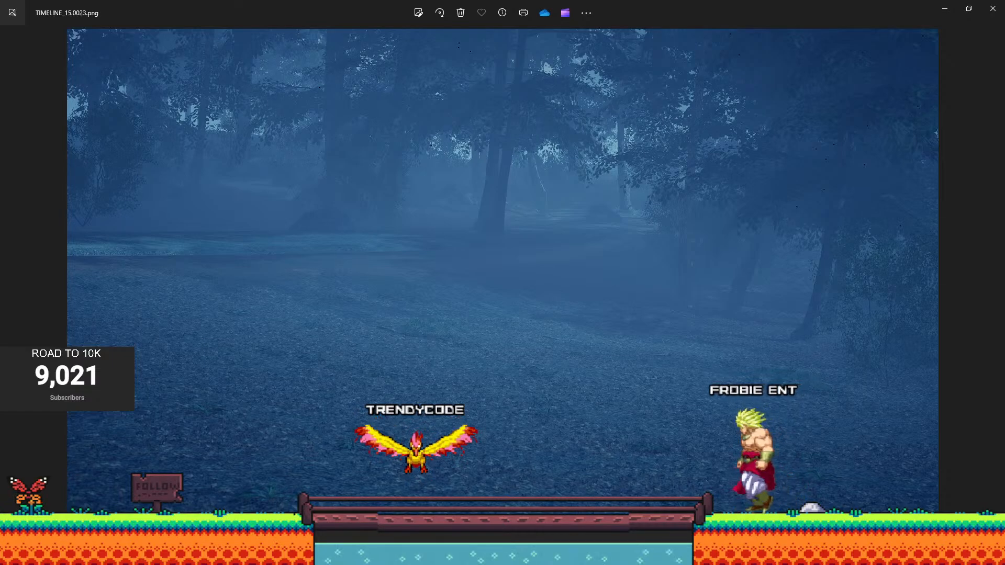
# Switch to the browser and examine the turquoise slash image from Episode 8 in the Demon Slayer: Swordsmith Village Arc gallery.
pyautogui.moveTo(291, 555)
pyautogui.moveTo(85, 507)
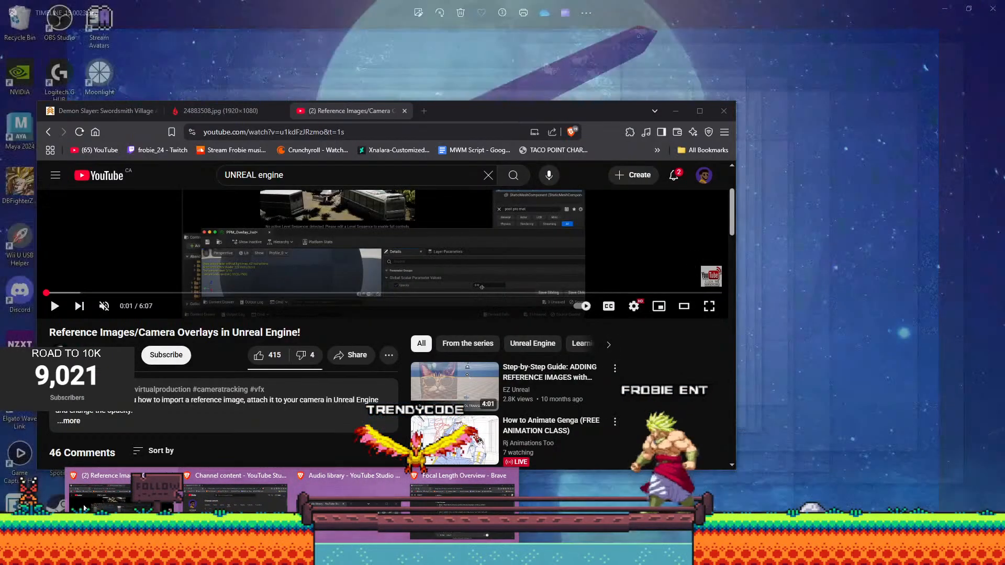
pyautogui.click(85, 506)
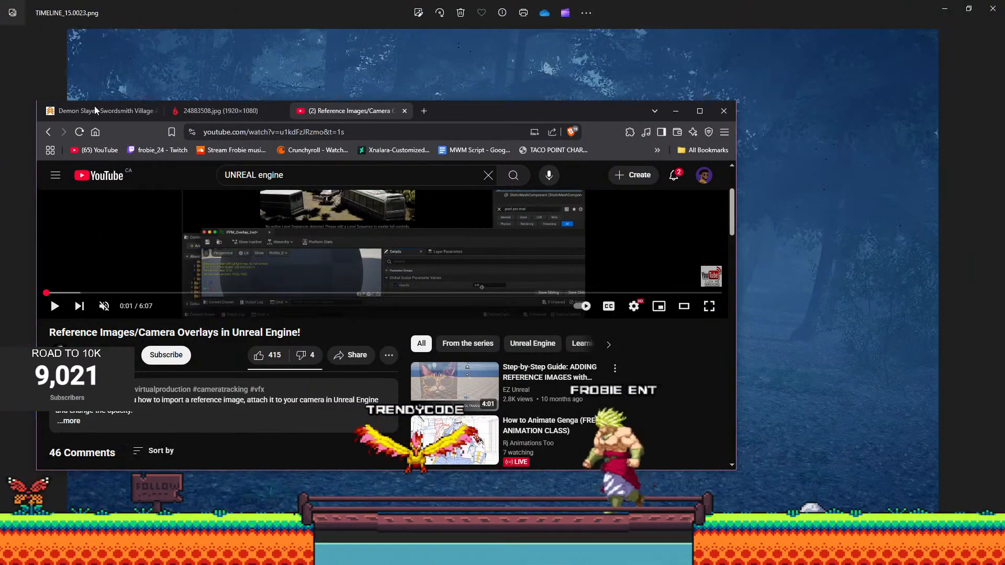
pyautogui.click(97, 110)
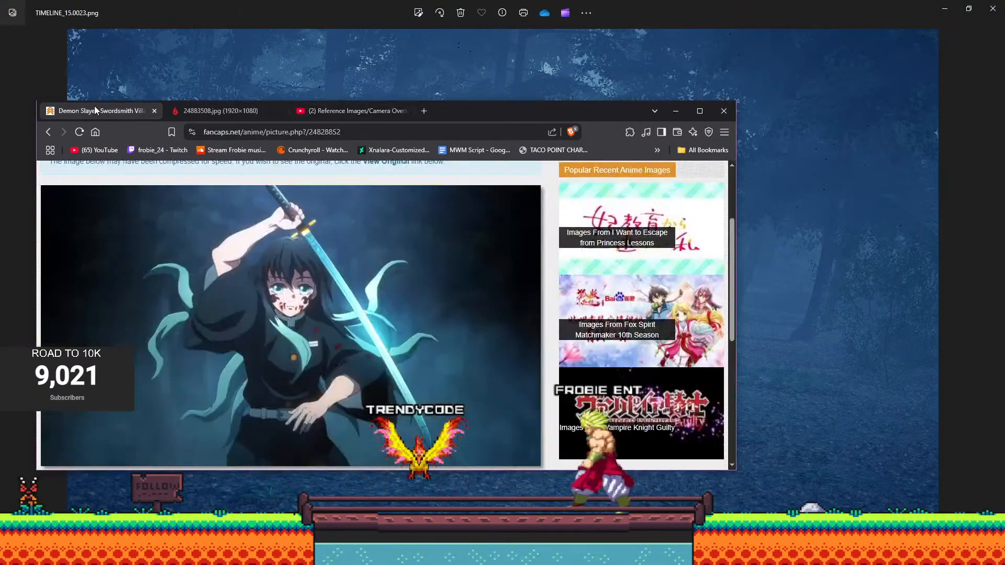
pyautogui.click(699, 110)
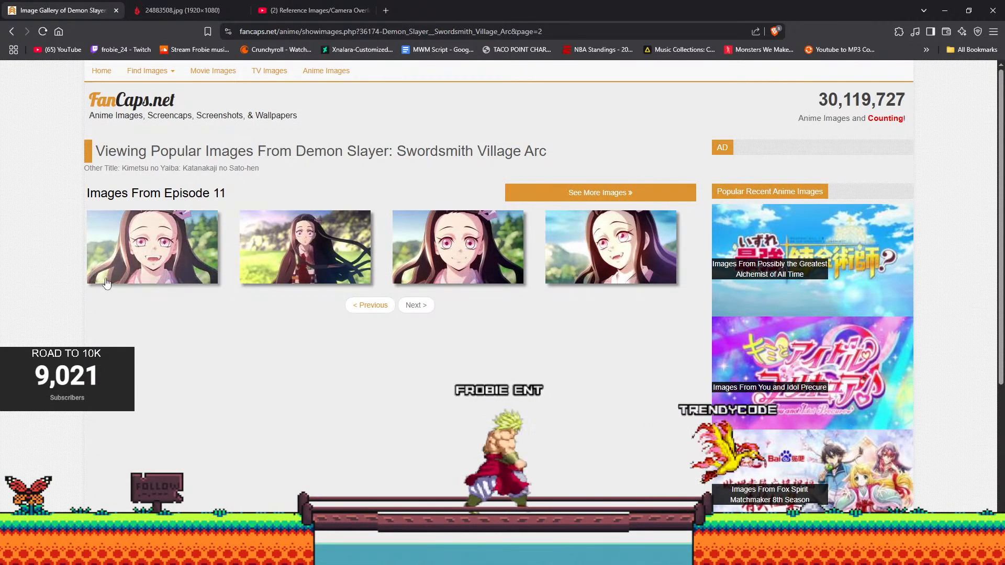
pyautogui.hotkey('alt', 'Left')
pyautogui.click(299, 231)
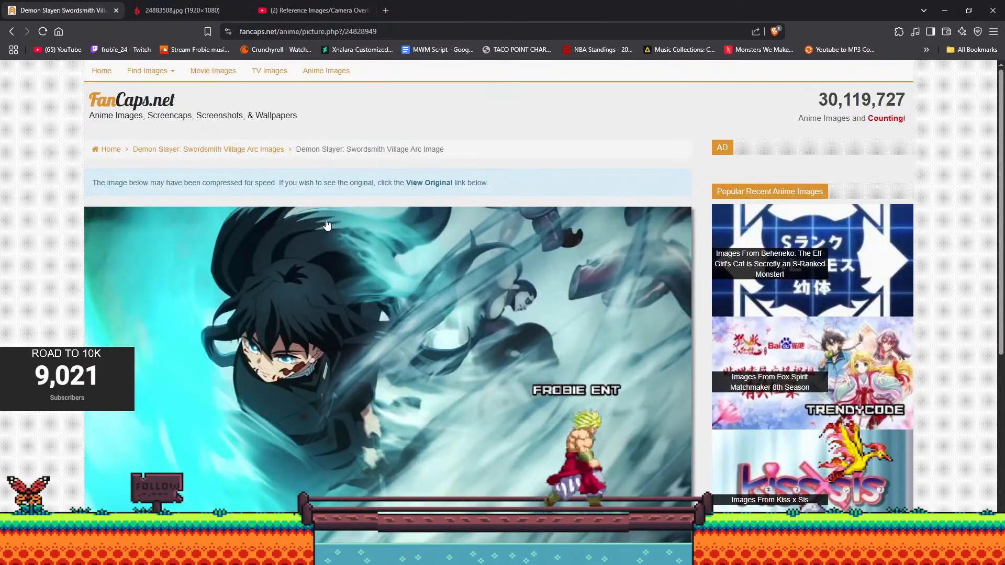
pyautogui.scroll(-2, 304, 207)
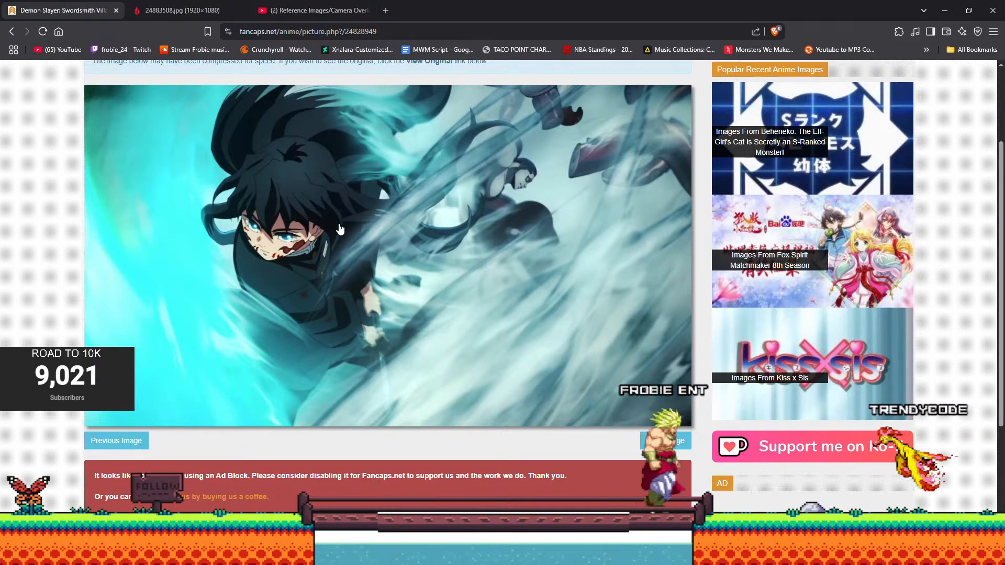
pyautogui.hotkey('alt', 'Left')
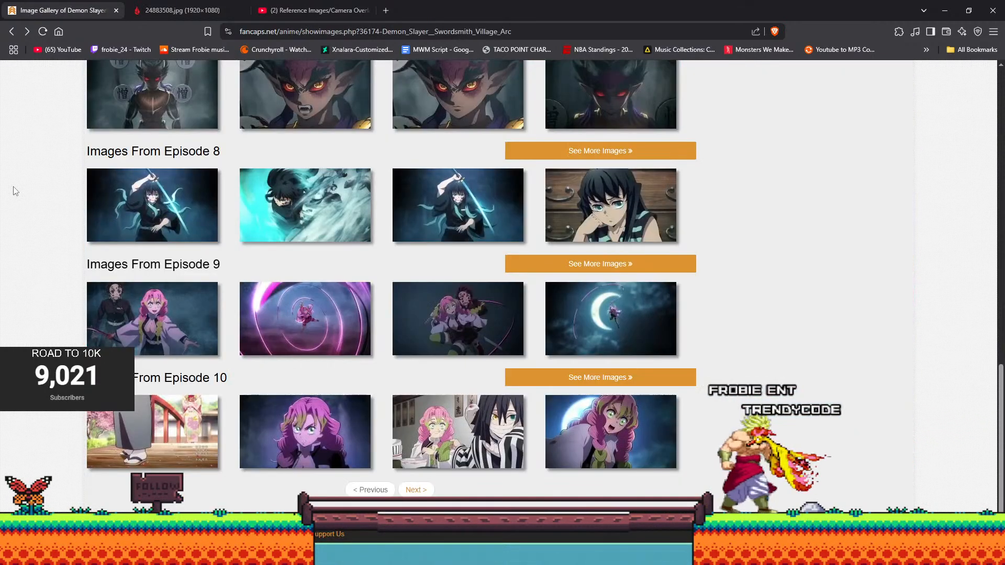
# Compare the Unreal forest scene with the Episode 8 turquoise slash image, and return to the gallery.
pyautogui.hotkey('alt', 'Tab')
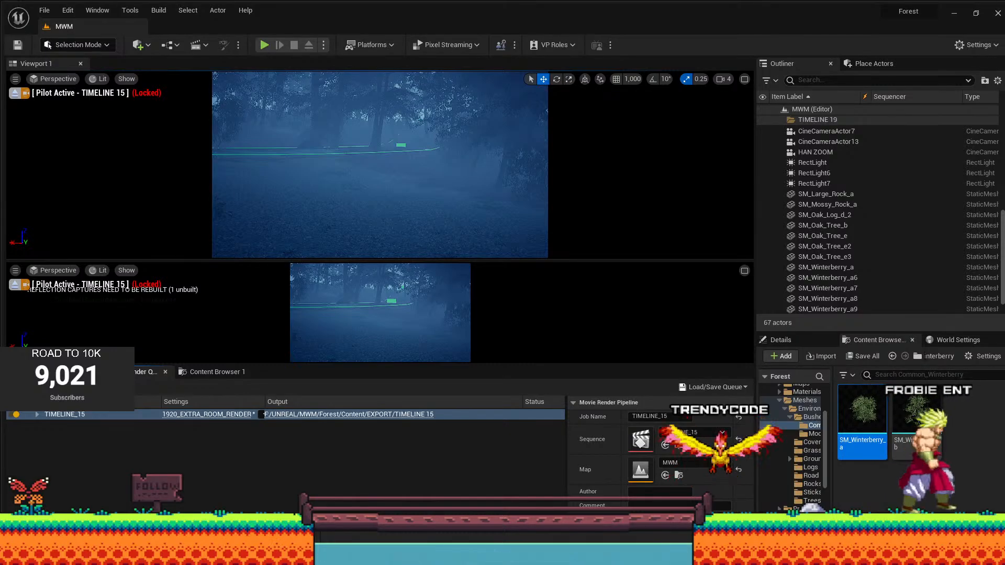
pyautogui.hotkey('alt', 'Tab')
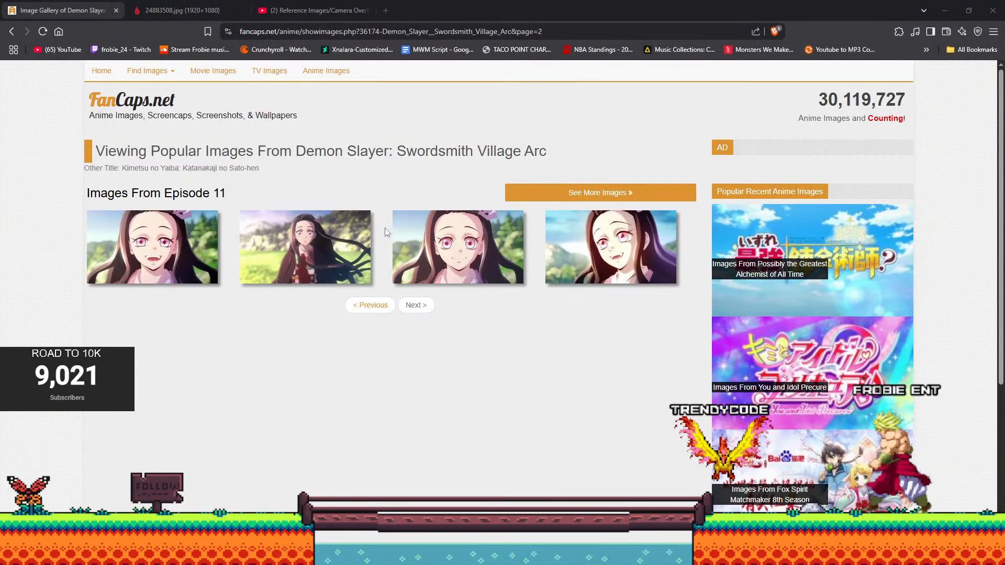
pyautogui.hotkey('alt', 'Left')
pyautogui.click(299, 227)
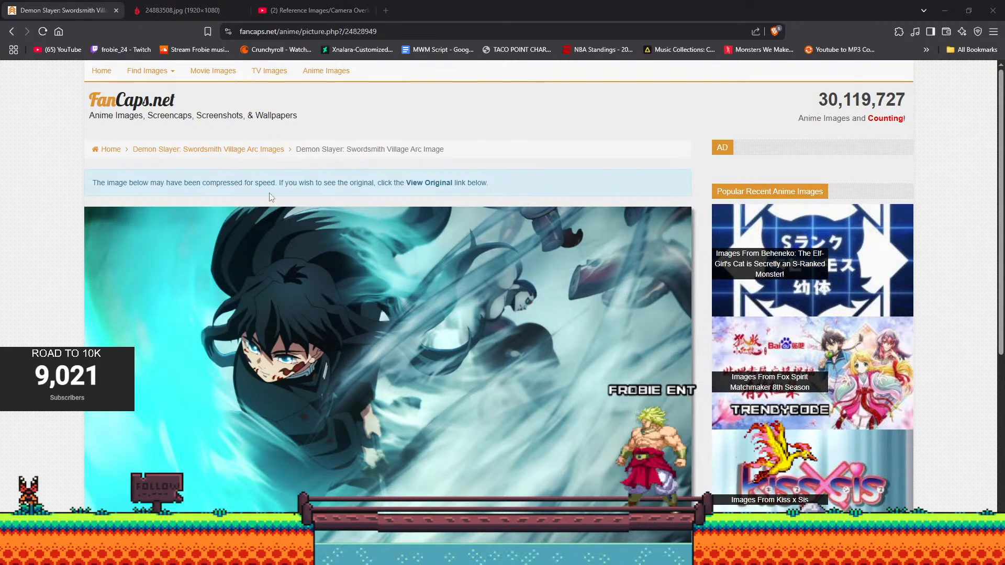
pyautogui.scroll(-5, 51, 265)
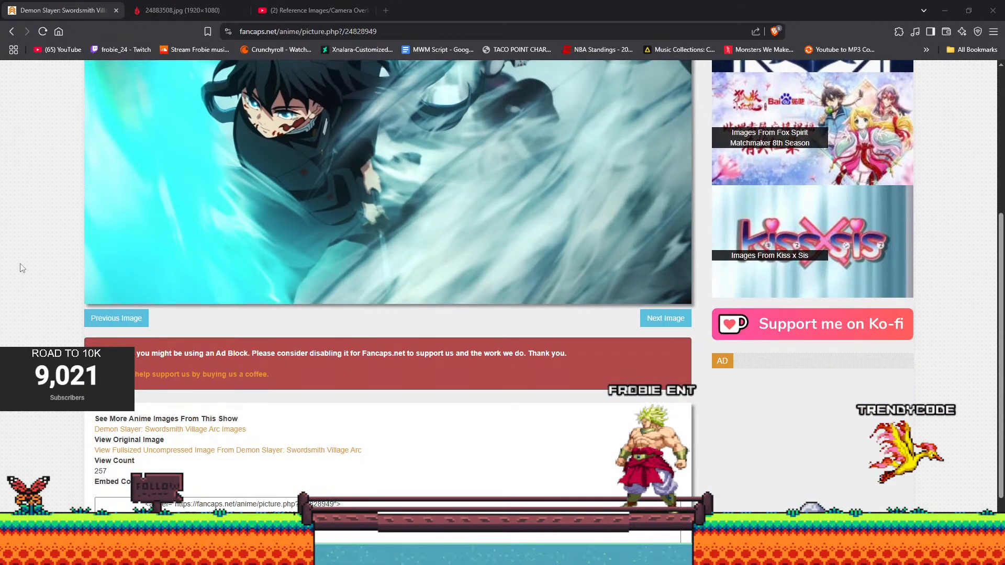
pyautogui.hotkey('alt', 'Left')
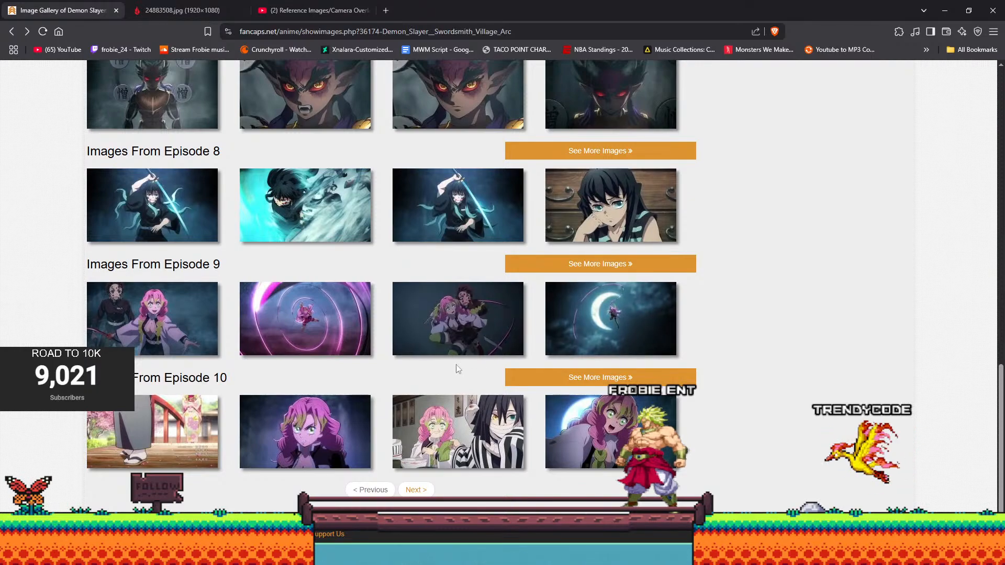
# Browse the Swordsmith Village Arc gallery pages and examine the Episode 9 screencaps for night forest references.
pyautogui.click(416, 490)
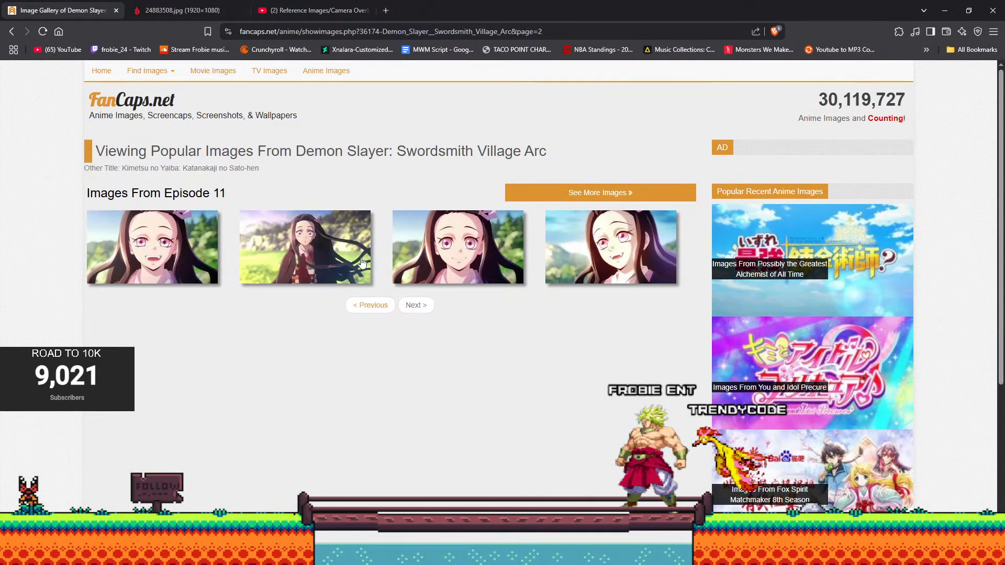
pyautogui.click(370, 305)
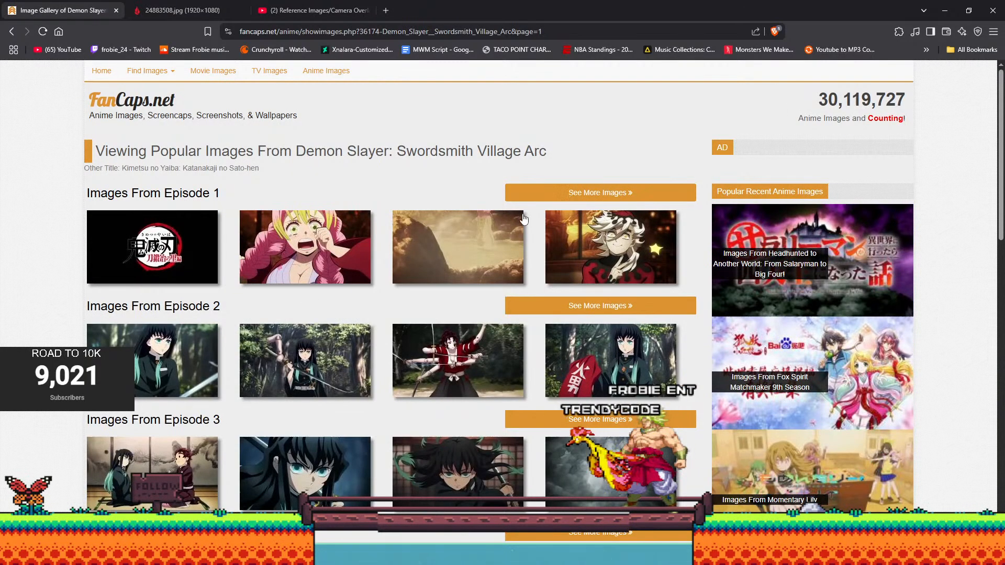
pyautogui.scroll(-7, 183, 275)
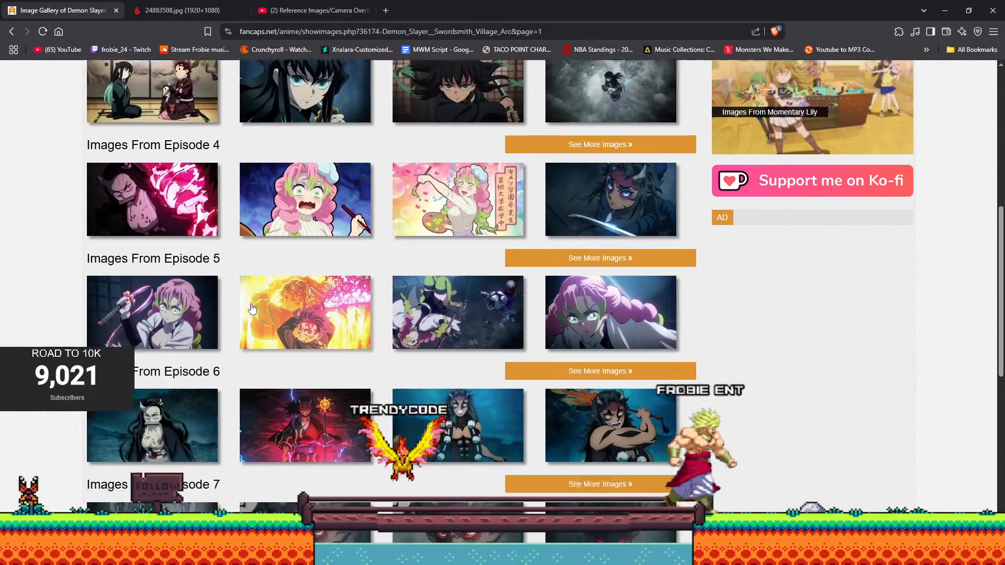
pyautogui.scroll(-7, 247, 305)
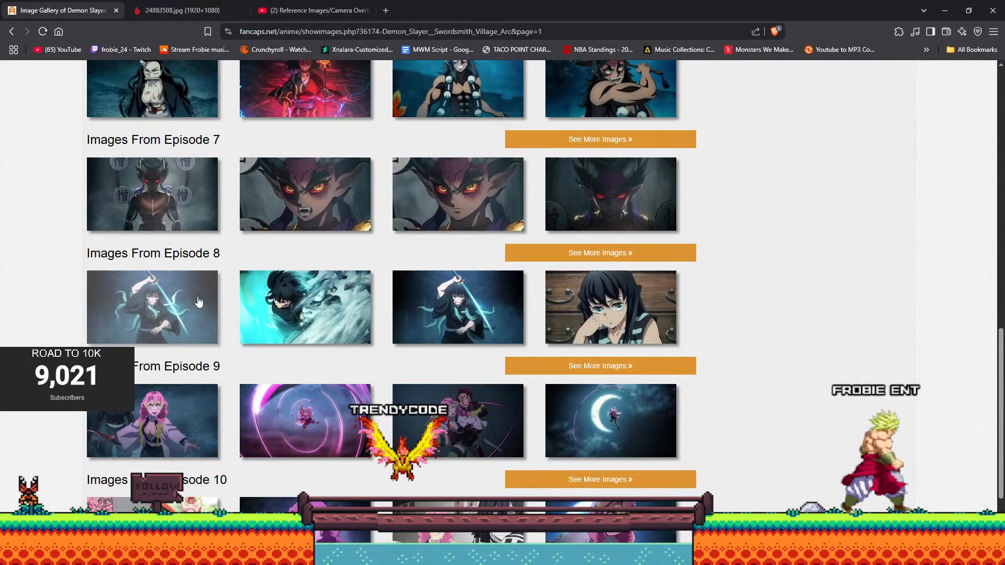
pyautogui.scroll(-2, 200, 304)
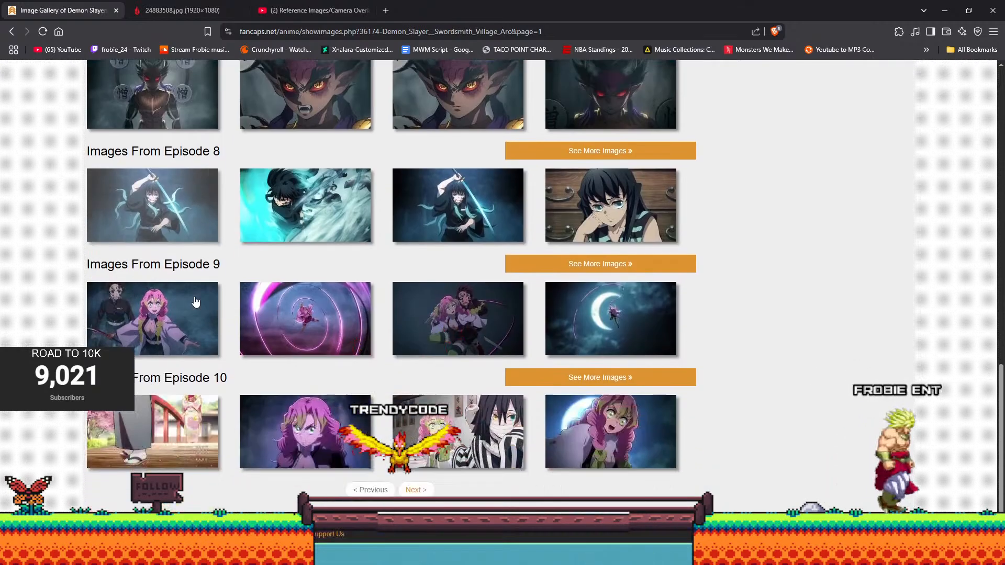
pyautogui.click(572, 264)
pyautogui.scroll(-7, 434, 241)
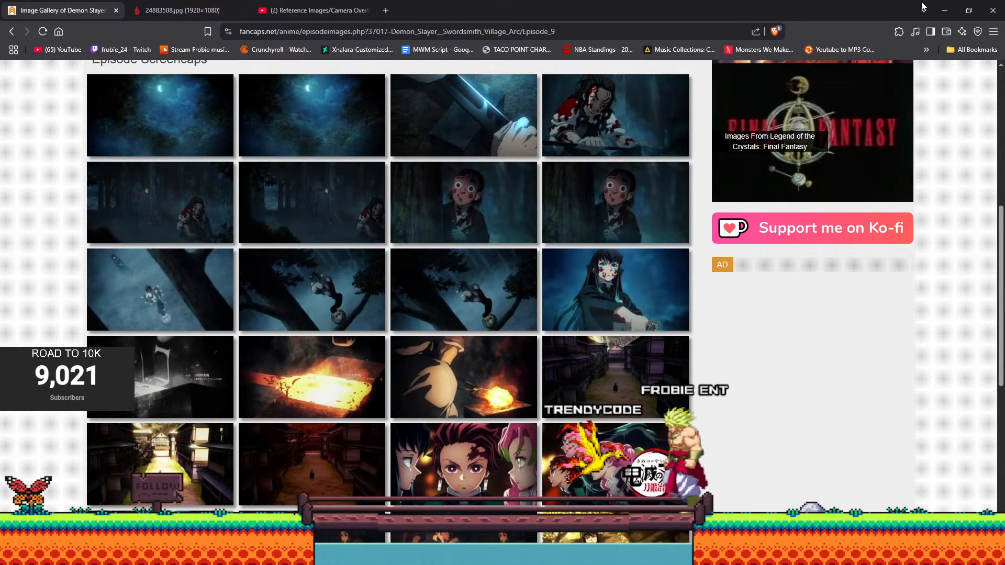
# Review the rendered TIMELINE_15.0023.png frame again, switch back to the Unreal level editor, and check the available editor modes.
pyautogui.click(947, 11)
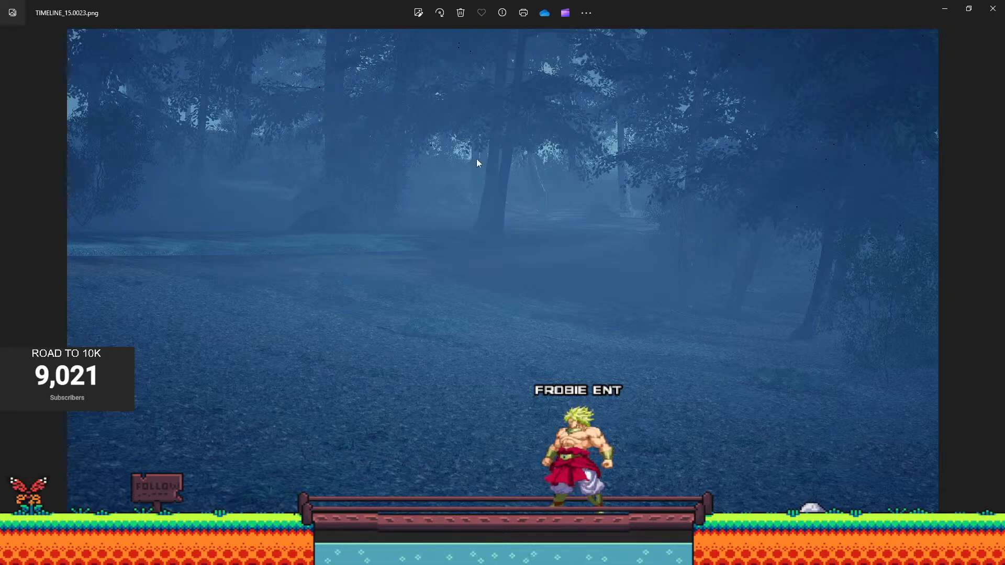
pyautogui.moveTo(812, 12); pyautogui.dragTo(395, 146)
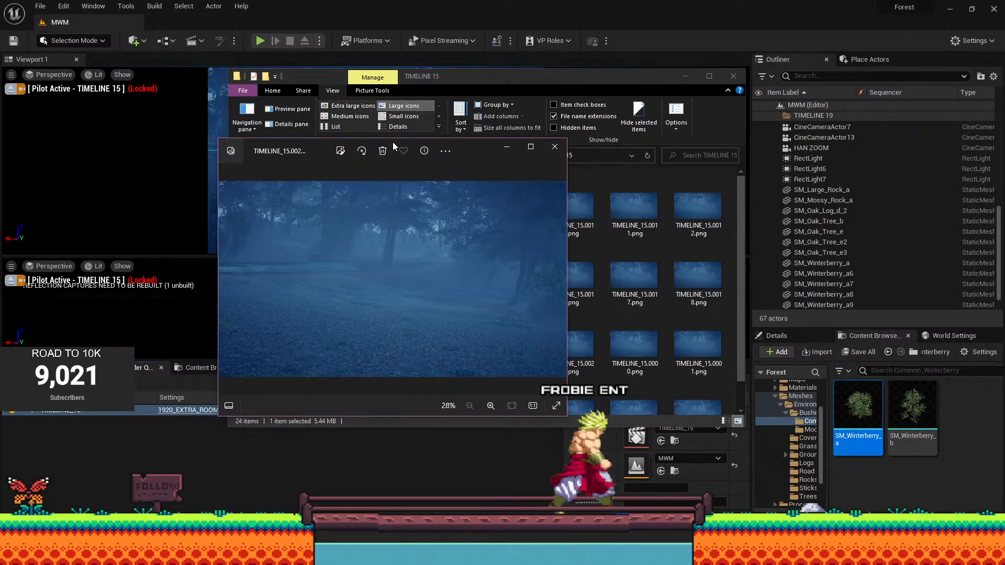
pyautogui.click(492, 10)
pyautogui.click(74, 41)
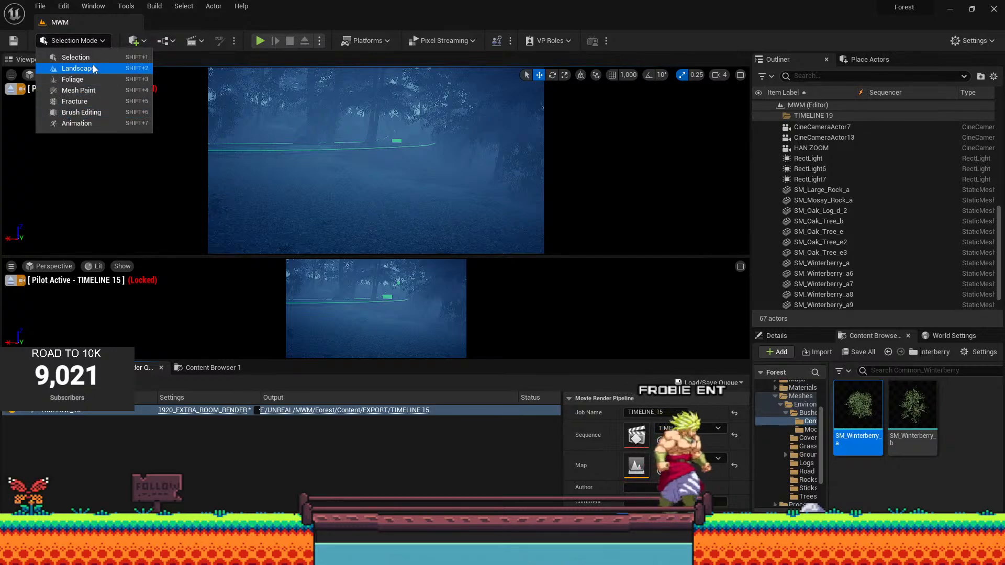
pyautogui.click(45, 41)
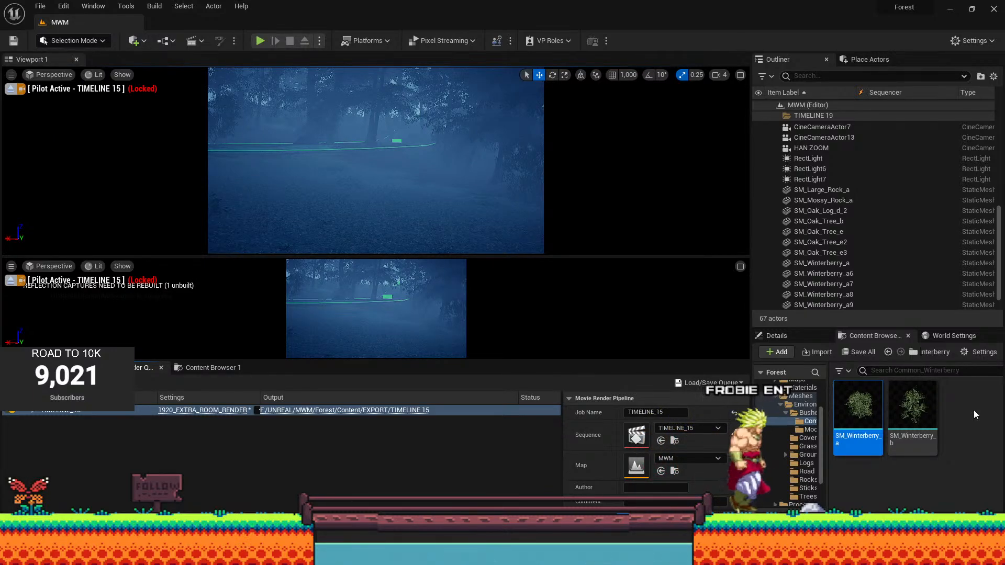